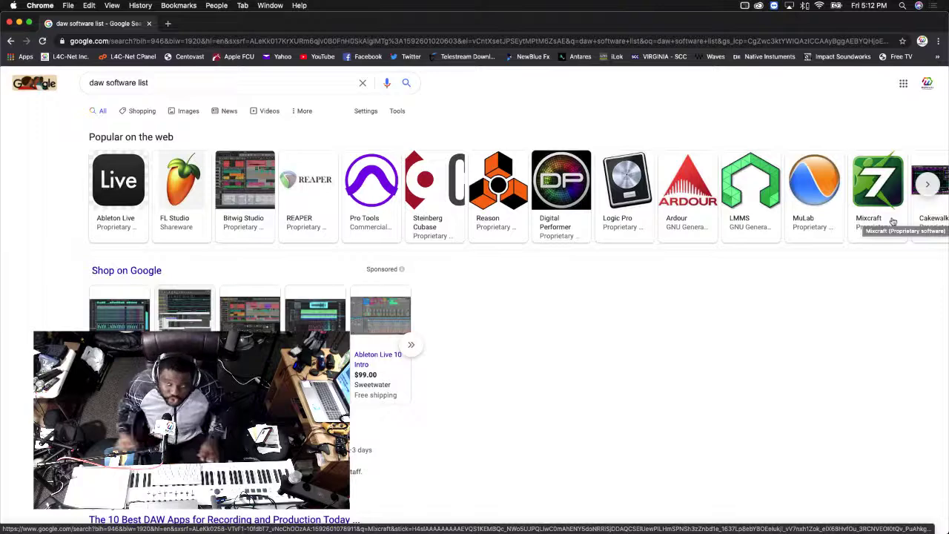
Open the Sound On Sound review of Acoustica Mixcraft 8 through Mixcraft's image results and dismiss the overlay covering the page
{"action": "left_click", "coordinate": [879, 193]}
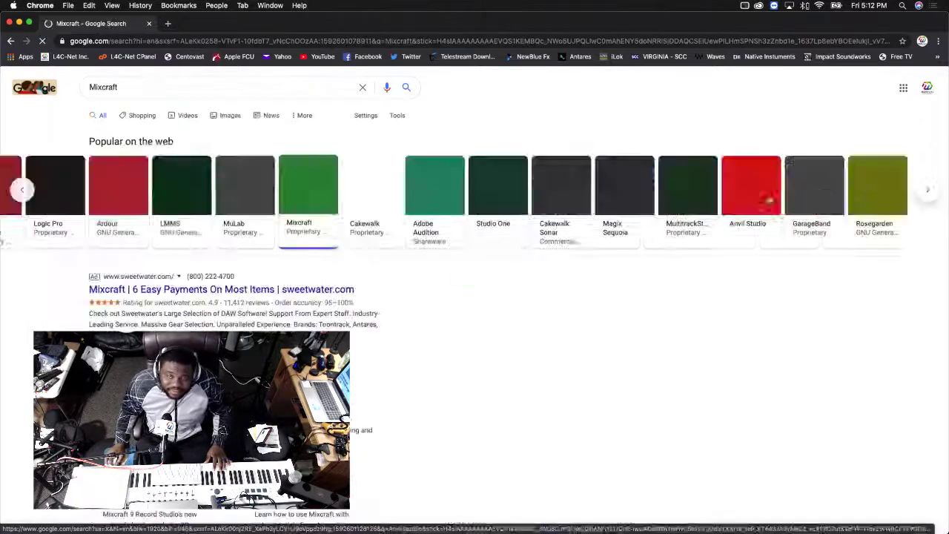
{"action": "left_click", "coordinate": [613, 326]}
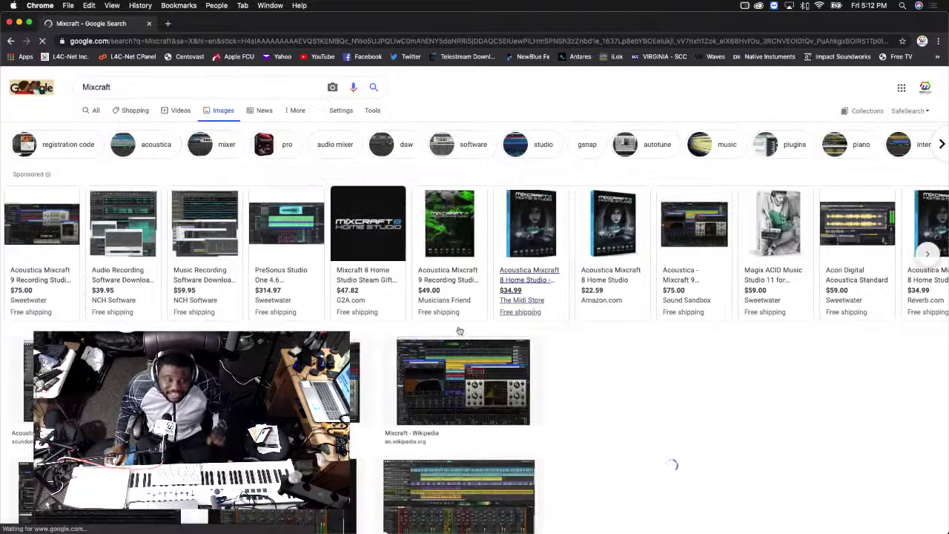
{"action": "left_click", "coordinate": [406, 338]}
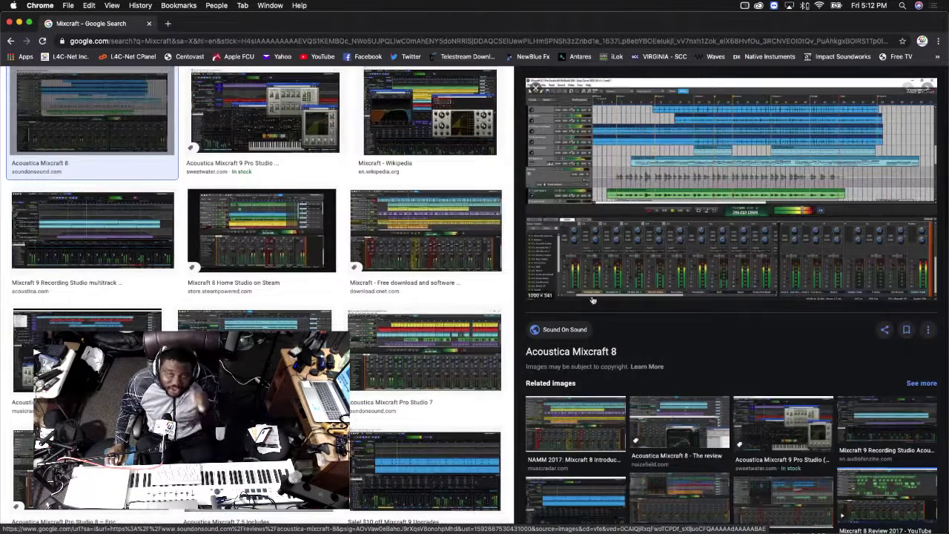
{"action": "left_click", "coordinate": [692, 238]}
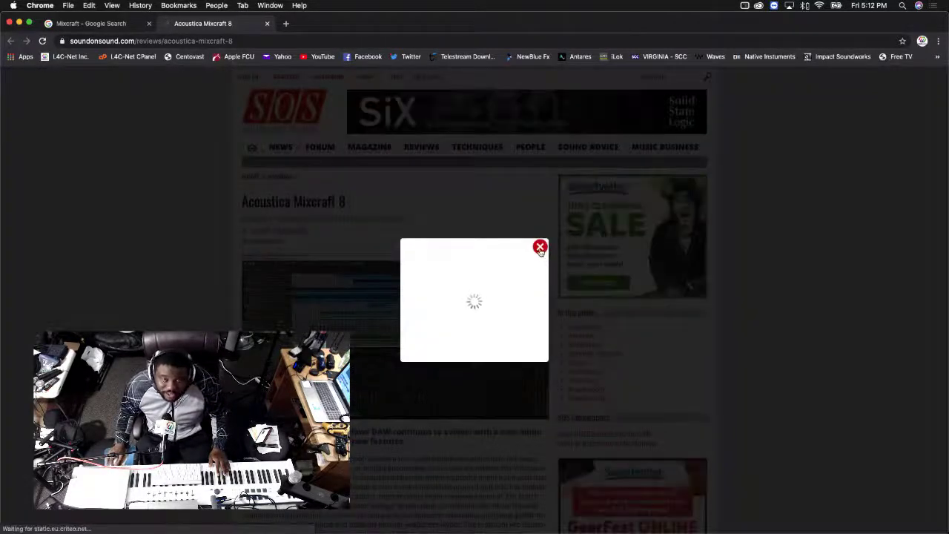
{"action": "left_click", "coordinate": [539, 246]}
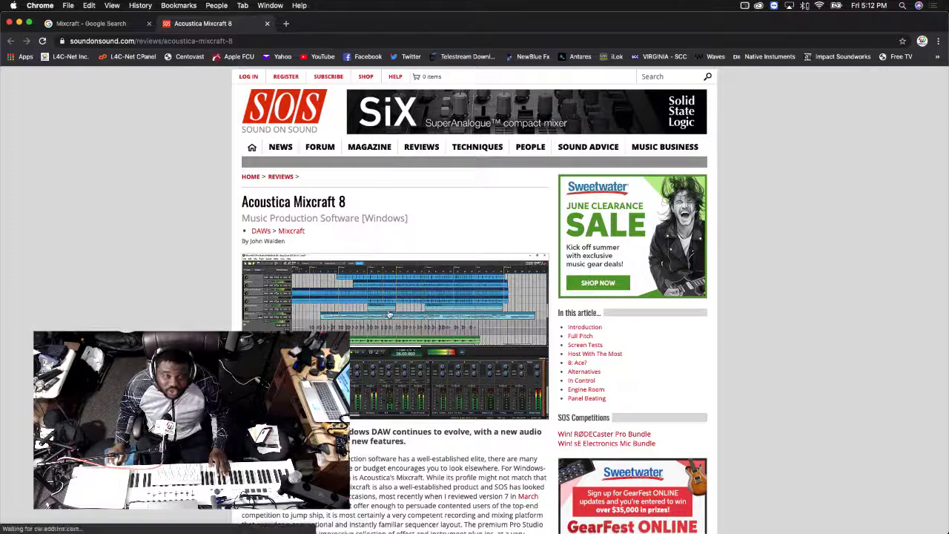
Enlarge the review's main Mixcraft 8 screenshot, go through the following gallery images, and close the gallery
{"action": "left_click", "coordinate": [425, 315]}
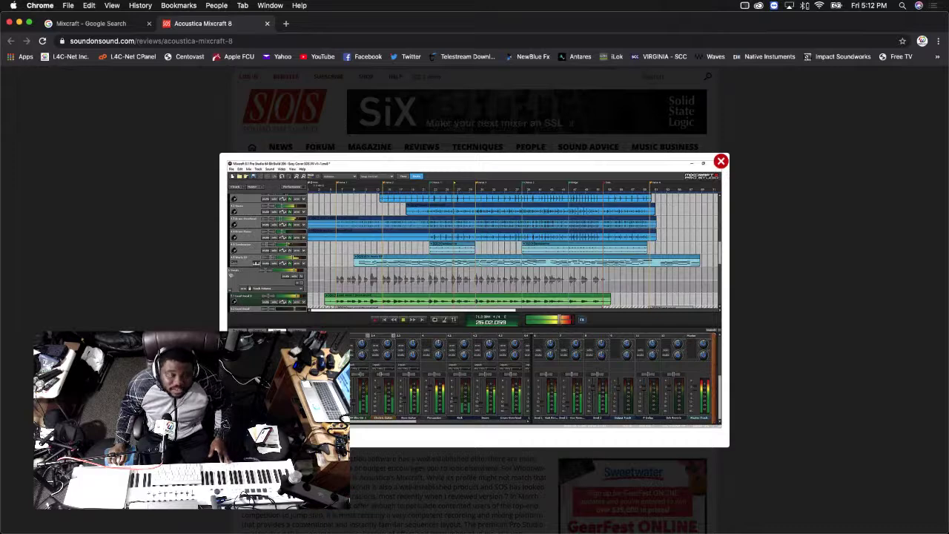
{"action": "key", "text": "Right"}
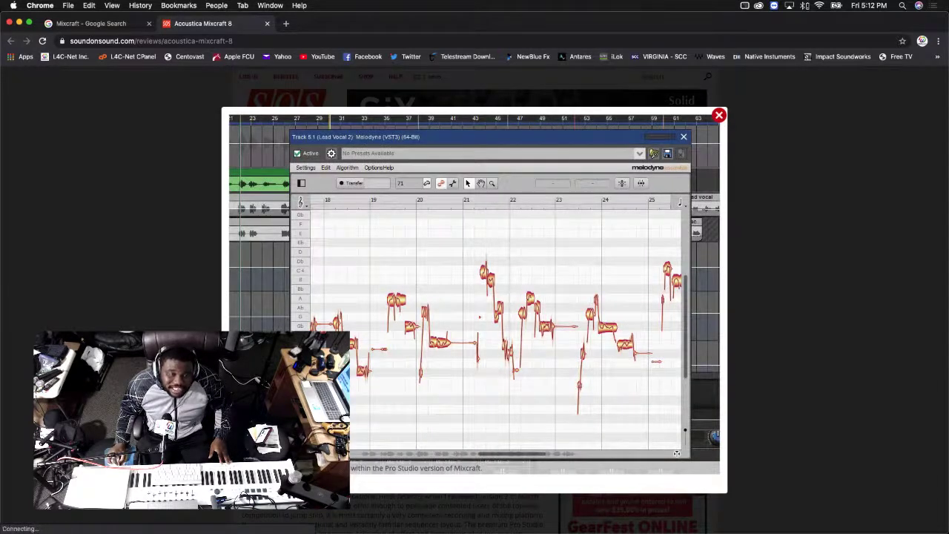
{"action": "key", "text": "Right"}
{"action": "key", "text": "Right"}
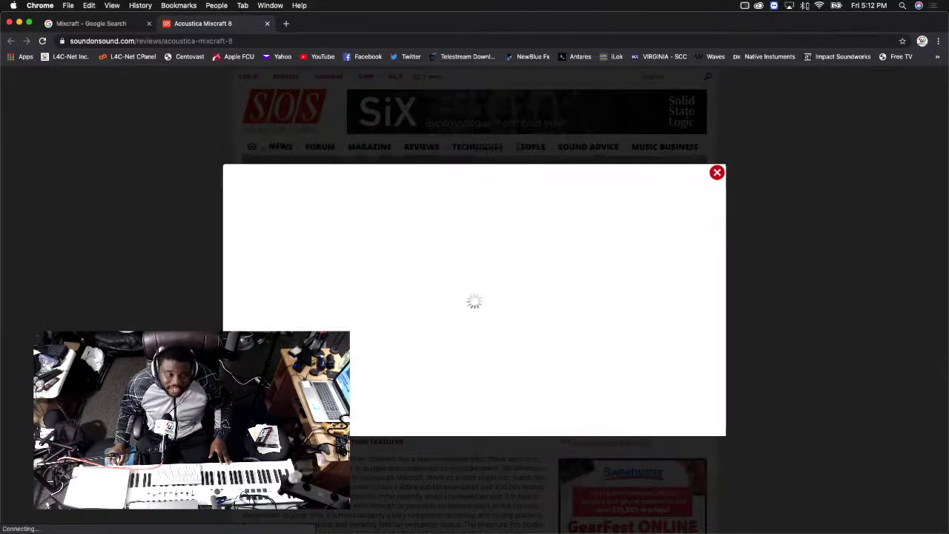
{"action": "key", "text": "Right"}
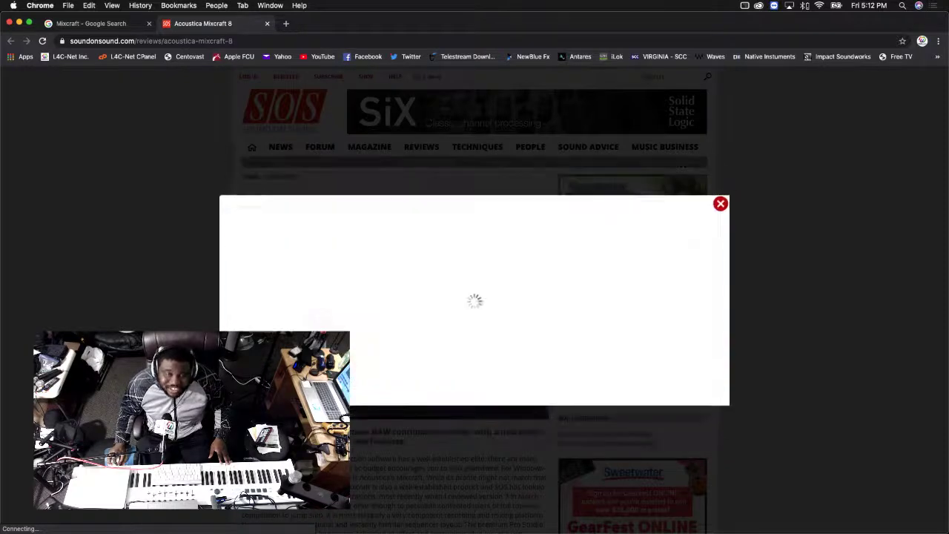
{"action": "key", "text": "Right"}
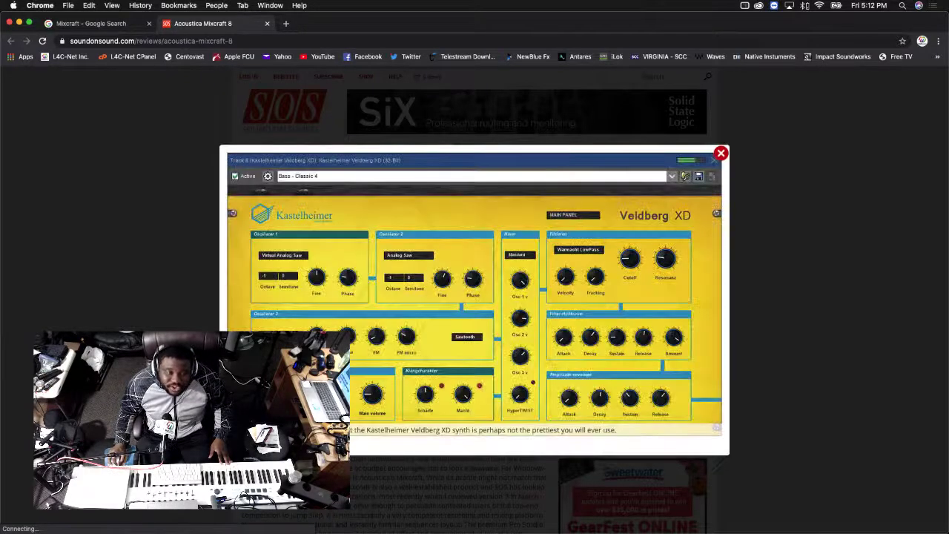
{"action": "key", "text": "Right"}
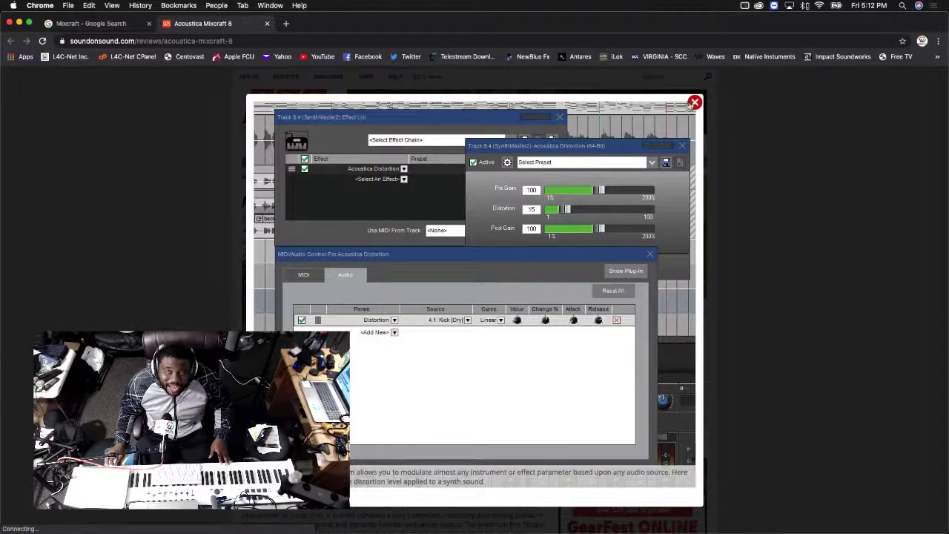
{"action": "key", "text": "Escape"}
Skim the Mixcraft 8 review article, including its In Control section
{"action": "scroll", "coordinate": [618, 268], "scroll_direction": "up", "scroll_amount": 5}
{"action": "scroll", "coordinate": [444, 270], "scroll_direction": "up", "scroll_amount": 3}
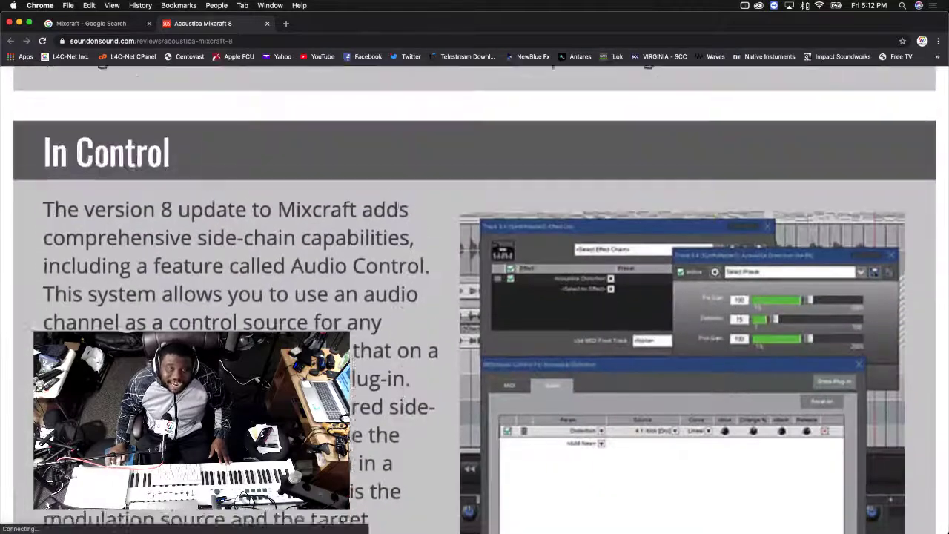
{"action": "scroll", "coordinate": [399, 270], "scroll_direction": "down", "scroll_amount": 5}
{"action": "scroll", "coordinate": [55, 131], "scroll_direction": "up", "scroll_amount": 10}
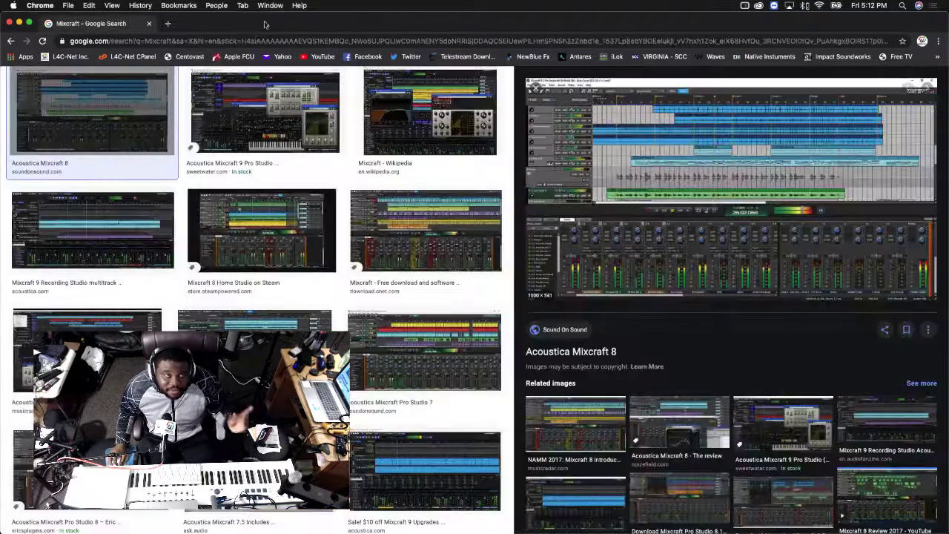
Close the Acoustica Mixcraft 8 image preview and return to Mixcraft's general search results
{"action": "left_click", "coordinate": [268, 24]}
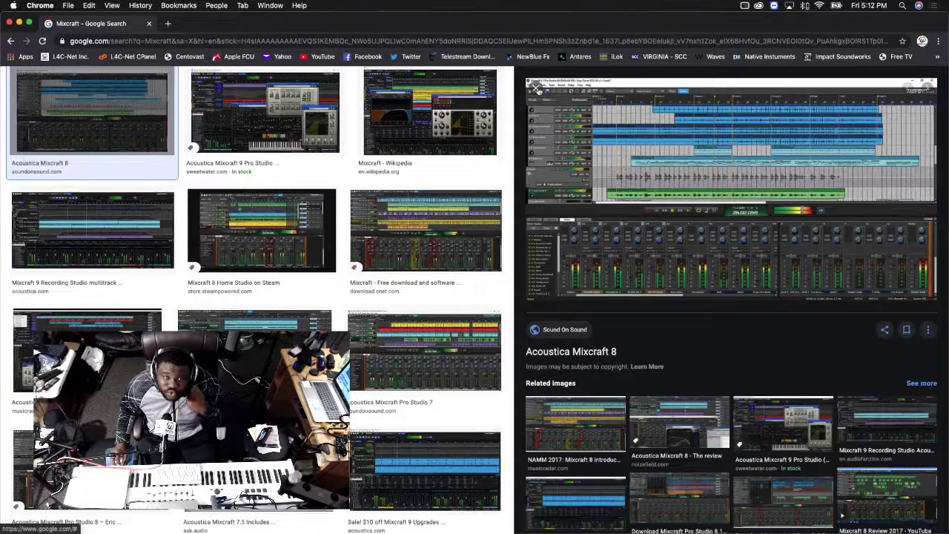
{"action": "key", "text": "Escape"}
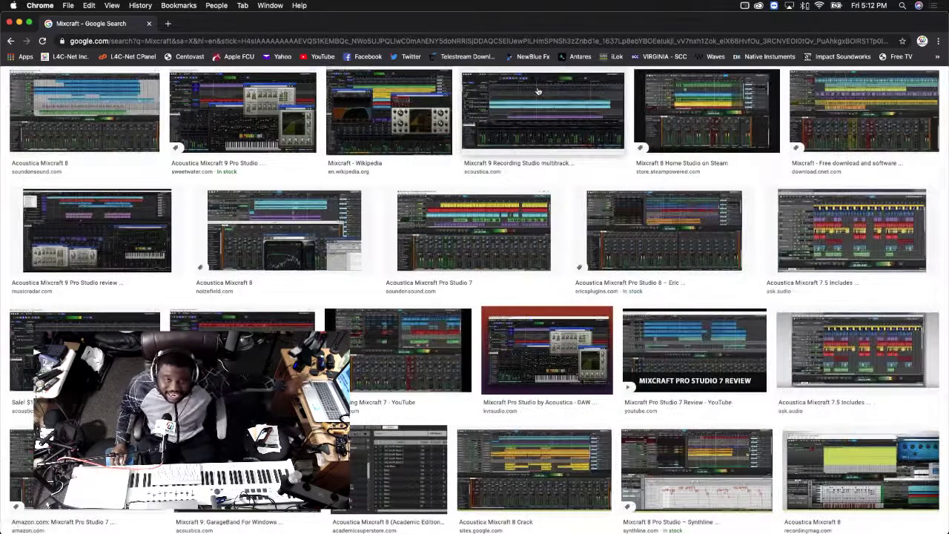
{"action": "scroll", "coordinate": [350, 315], "scroll_direction": "up", "scroll_amount": 3}
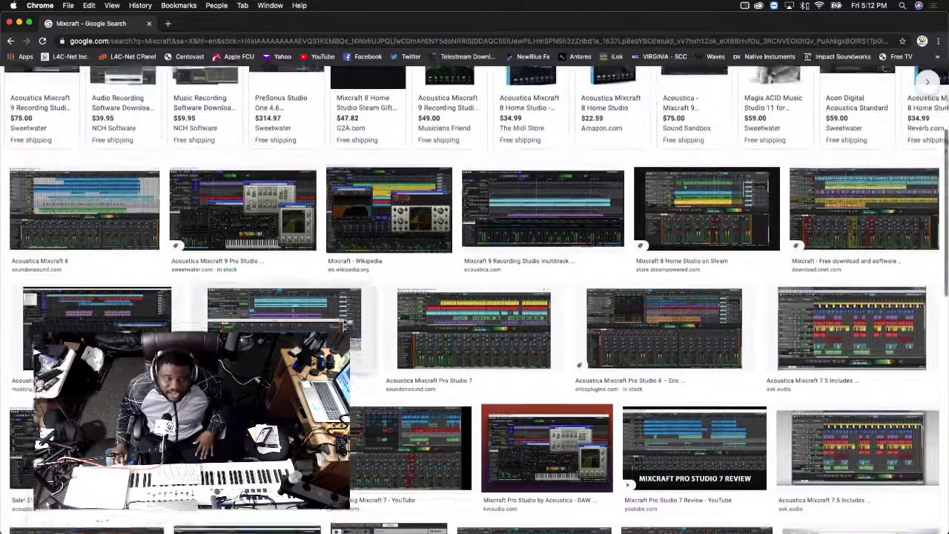
{"action": "scroll", "coordinate": [350, 315], "scroll_direction": "up", "scroll_amount": 5}
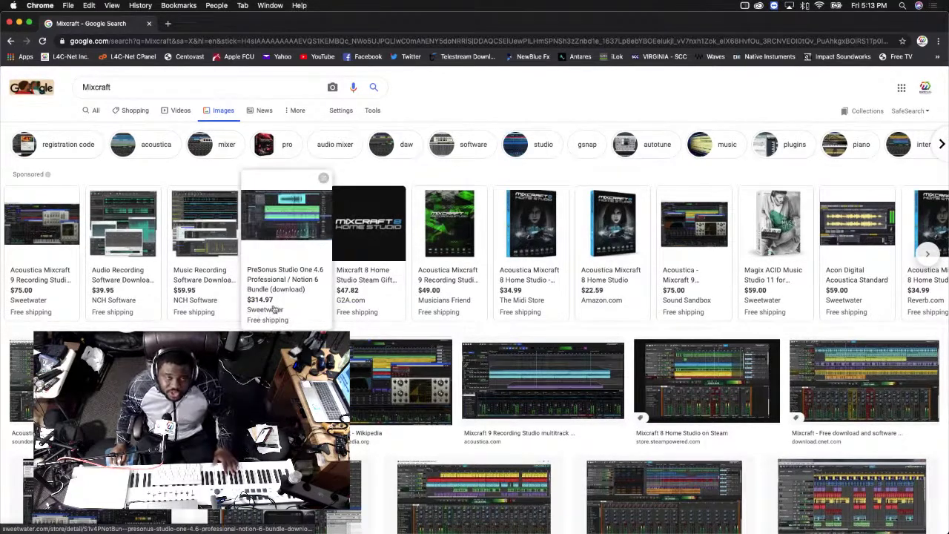
{"action": "left_click", "coordinate": [9, 40]}
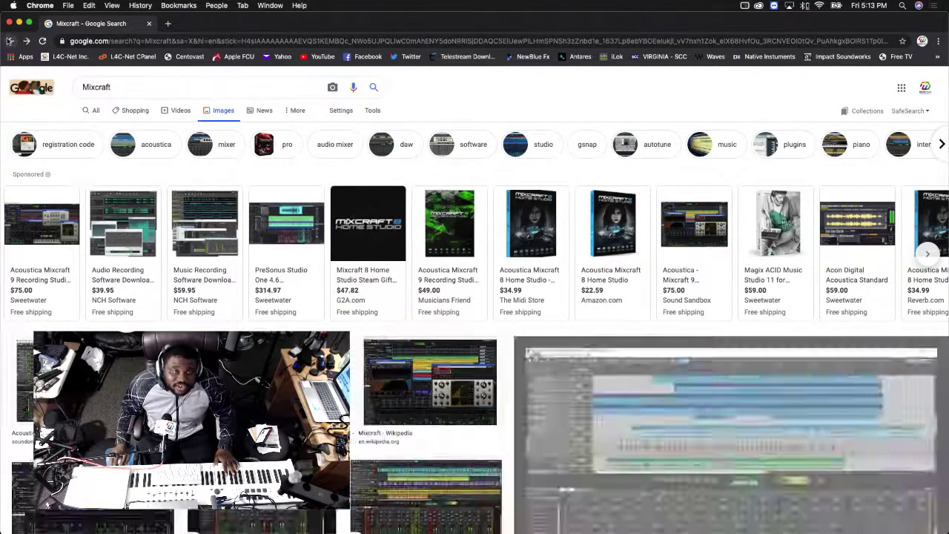
{"action": "left_click", "coordinate": [10, 41]}
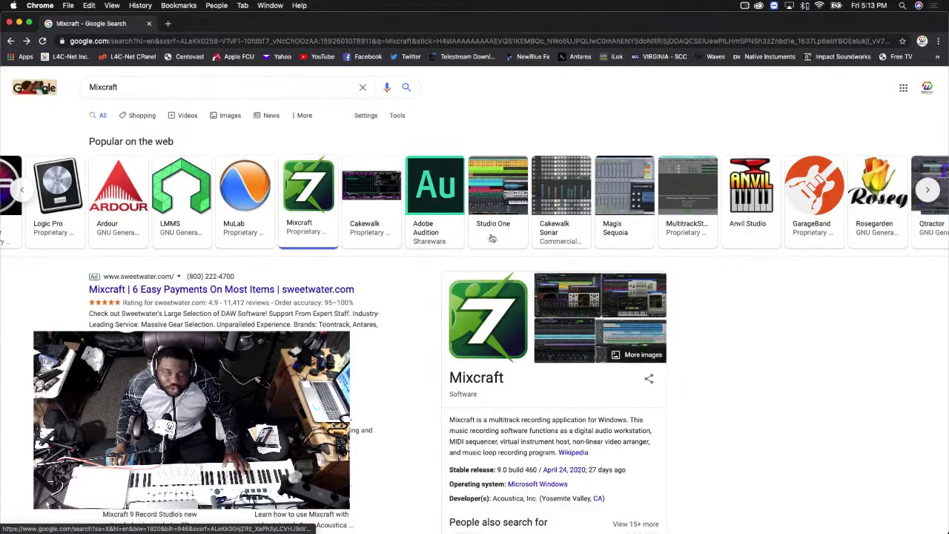
Browse further through the row of DAW programs popular on the web
{"action": "scroll", "coordinate": [493, 237], "scroll_direction": "down", "scroll_amount": 1}
{"action": "scroll", "coordinate": [498, 236], "scroll_direction": "up", "scroll_amount": 1}
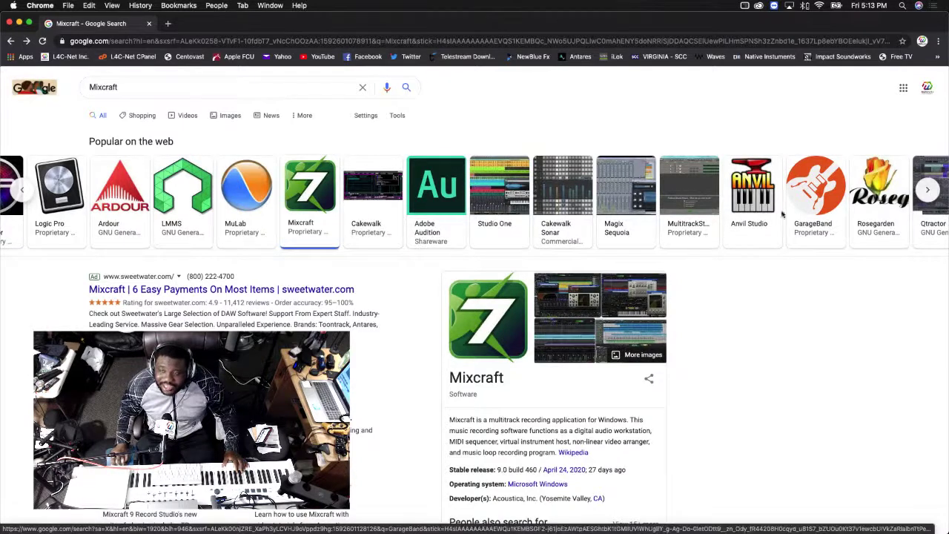
{"action": "left_click", "coordinate": [928, 192]}
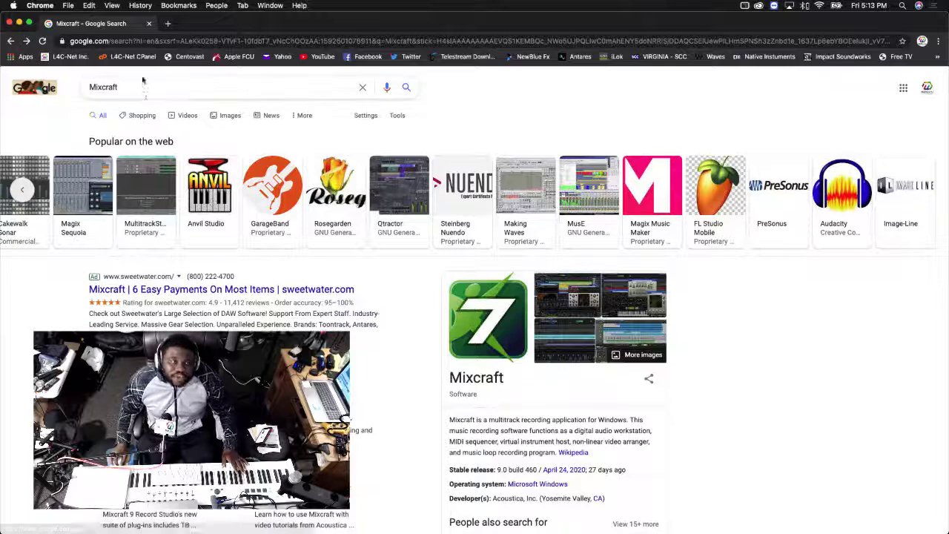
Replace the Mixcraft query with a search for "DAW"
{"action": "double_click", "coordinate": [214, 94]}
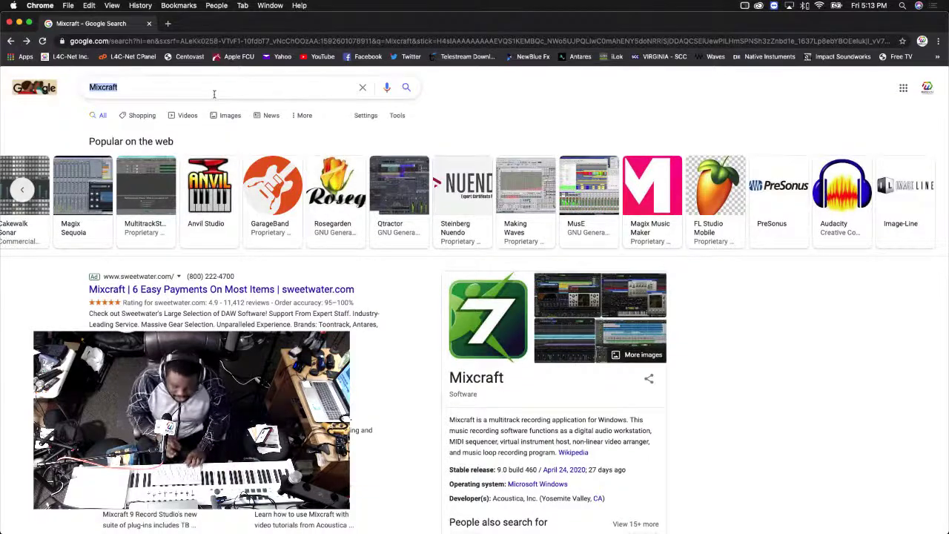
{"action": "type", "text": "DAW"}
{"action": "key", "text": "Return"}
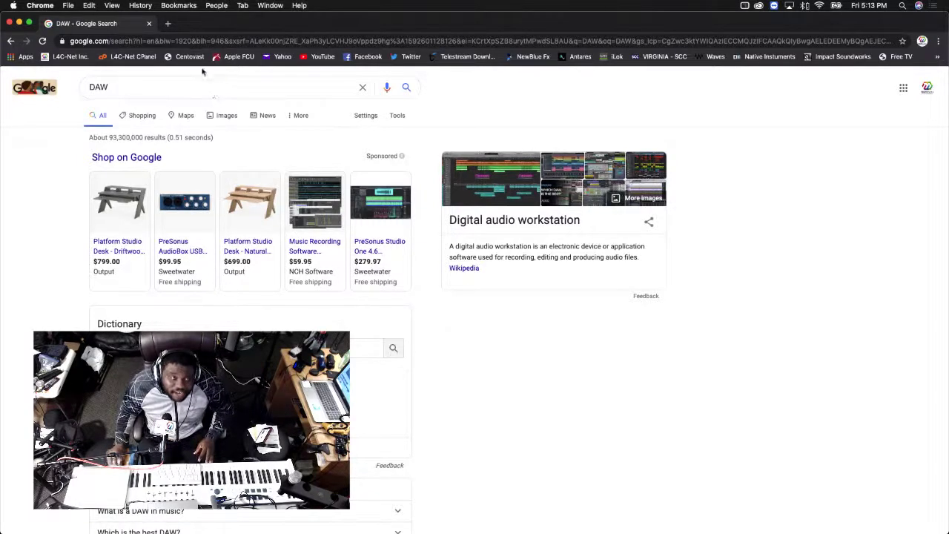
Extend the query and search for "DAW cubase"
{"action": "left_click", "coordinate": [161, 93]}
{"action": "type", "text": "vsded"}
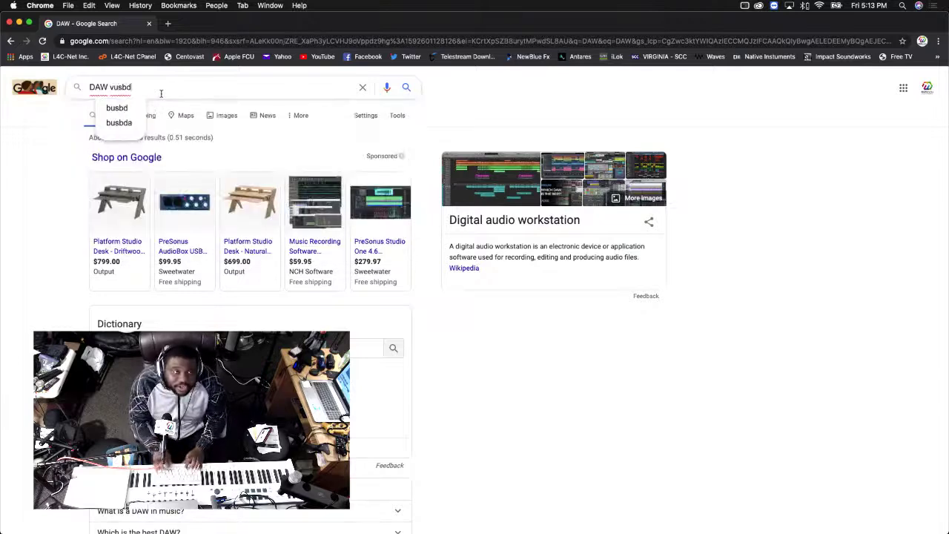
{"action": "key", "text": "BackSpace"}
{"action": "key", "text": "BackSpace"}
{"action": "key", "text": "BackSpace"}
{"action": "key", "text": "BackSpace"}
{"action": "type", "text": "s"}
{"action": "key", "text": "BackSpace"}
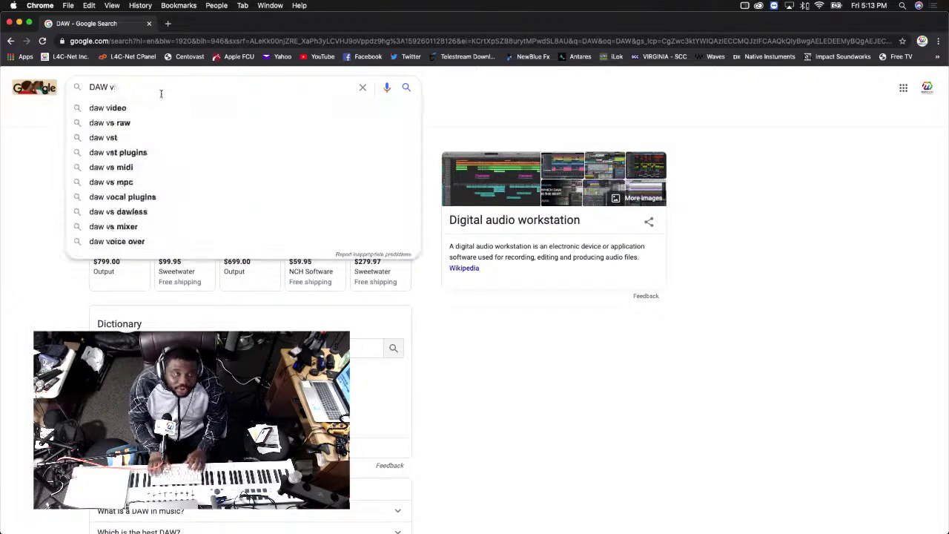
{"action": "key", "text": "BackSpace"}
{"action": "type", "text": "cubase"}
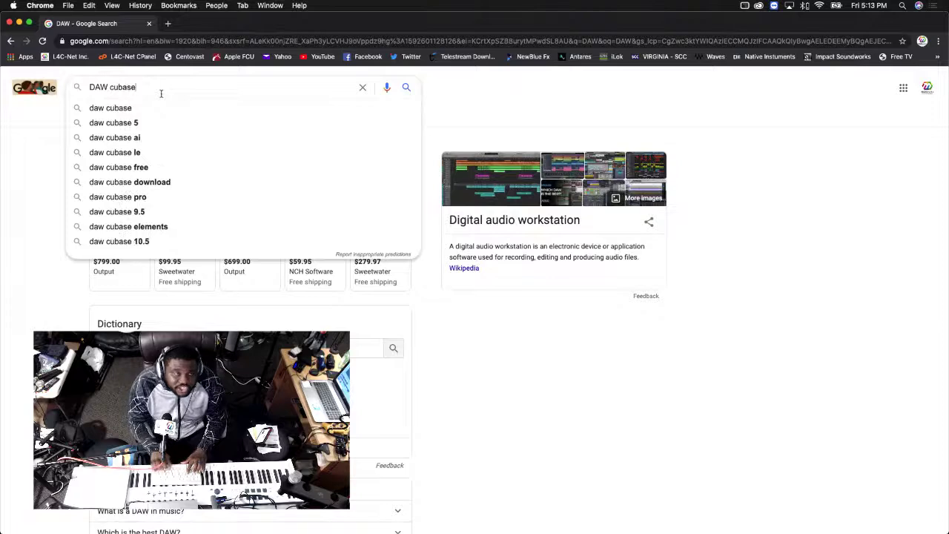
{"action": "key", "text": "Return"}
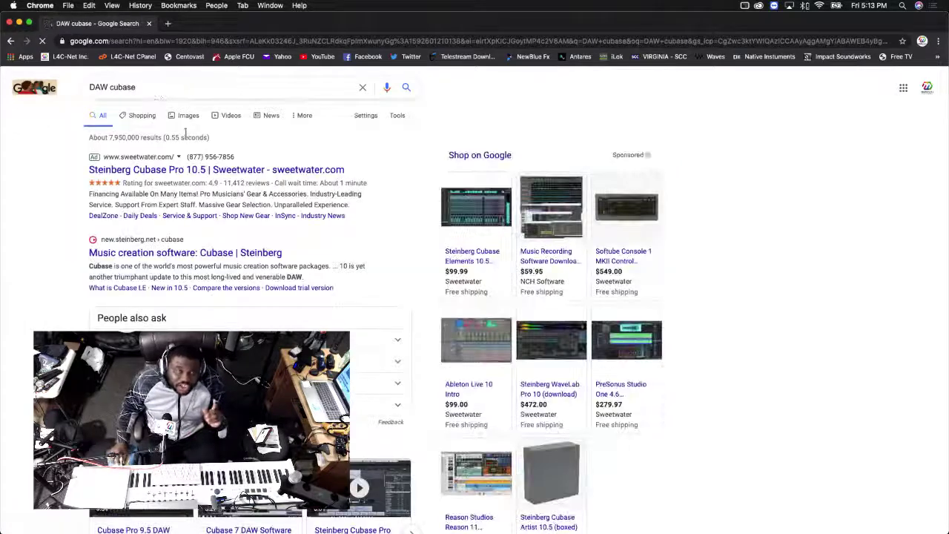
Remove "DAW" from the query and search for "cubase" alone
{"action": "scroll", "coordinate": [276, 329], "scroll_direction": "down", "scroll_amount": 2}
{"action": "scroll", "coordinate": [276, 330], "scroll_direction": "up", "scroll_amount": 2}
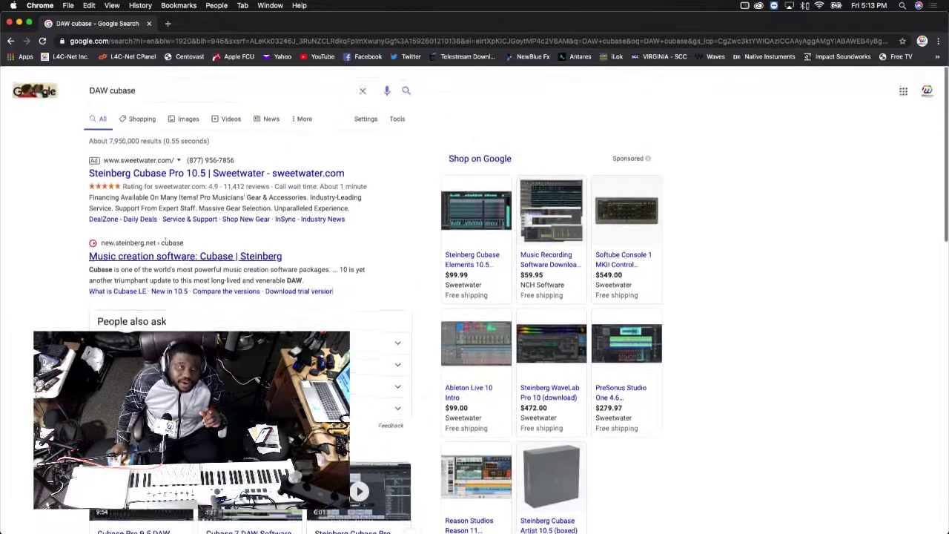
{"action": "left_click_drag", "start_coordinate": [111, 89], "coordinate": [90, 93]}
{"action": "key", "text": "BackSpace"}
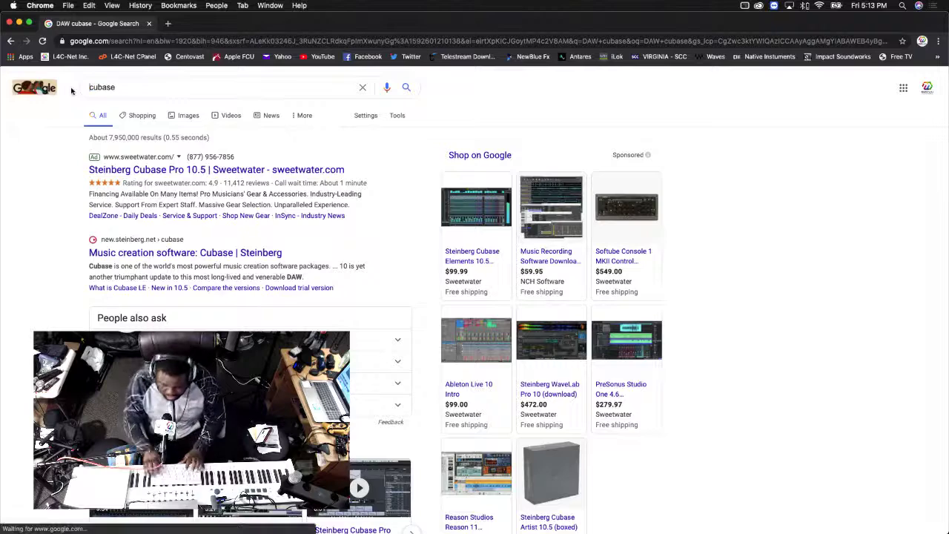
{"action": "key", "text": "Return"}
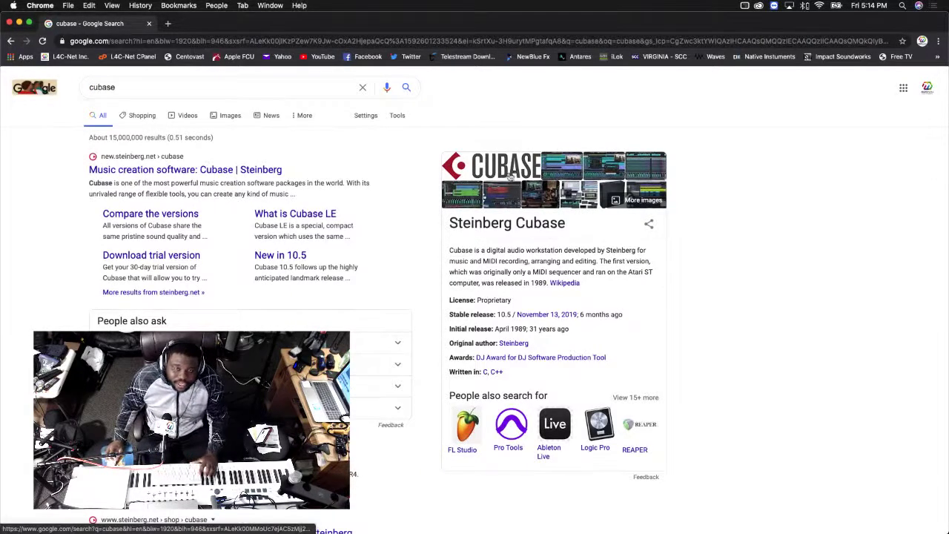
Return to the earlier search results for "DAW" and focus the search query
{"action": "left_click", "coordinate": [9, 41]}
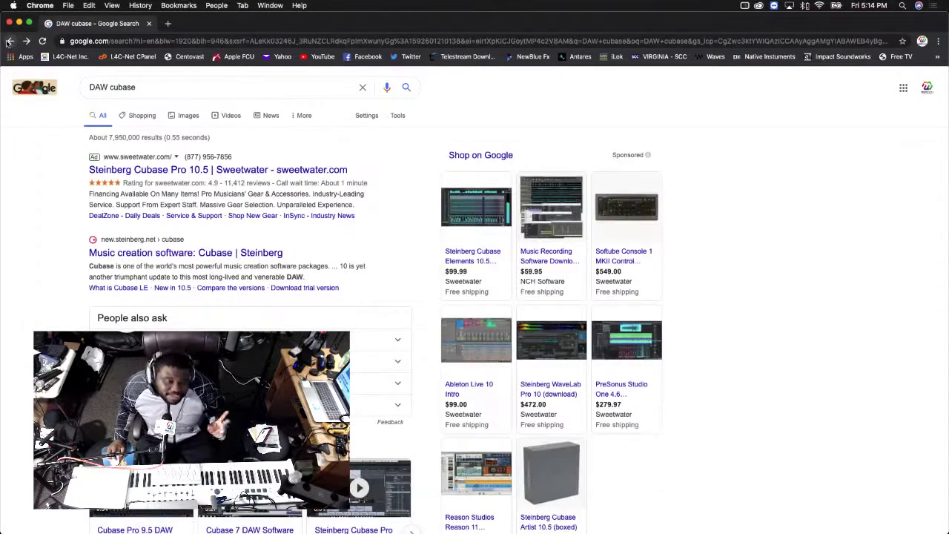
{"action": "left_click", "coordinate": [9, 42]}
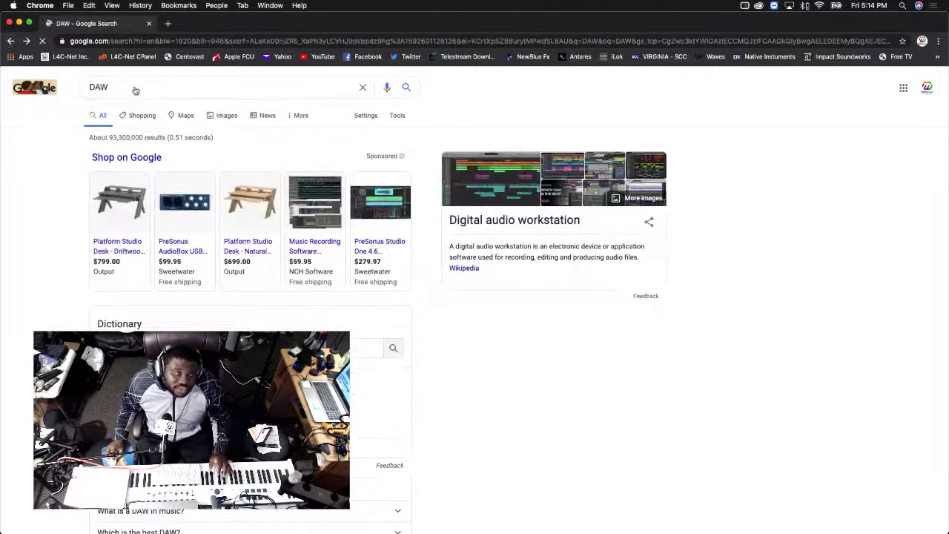
{"action": "left_click", "coordinate": [134, 91]}
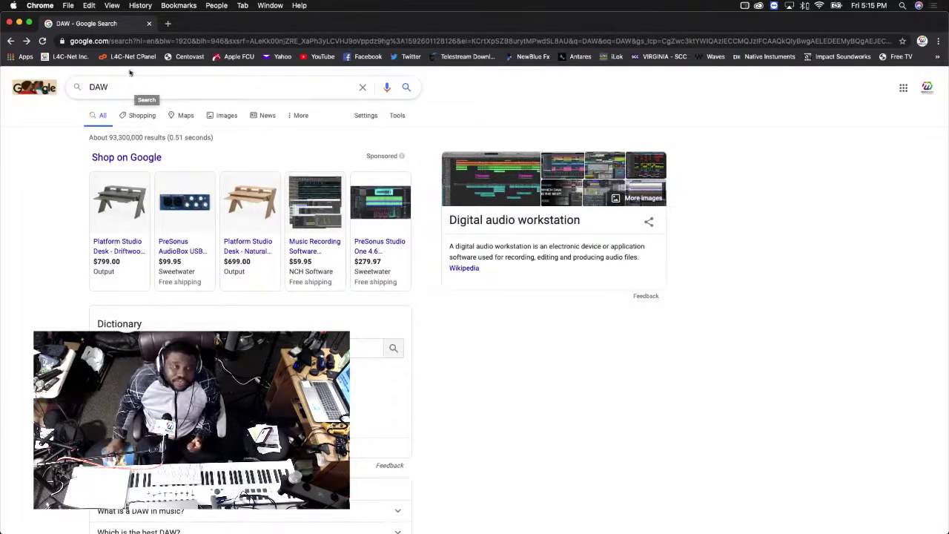
{"action": "left_click", "coordinate": [26, 41]}
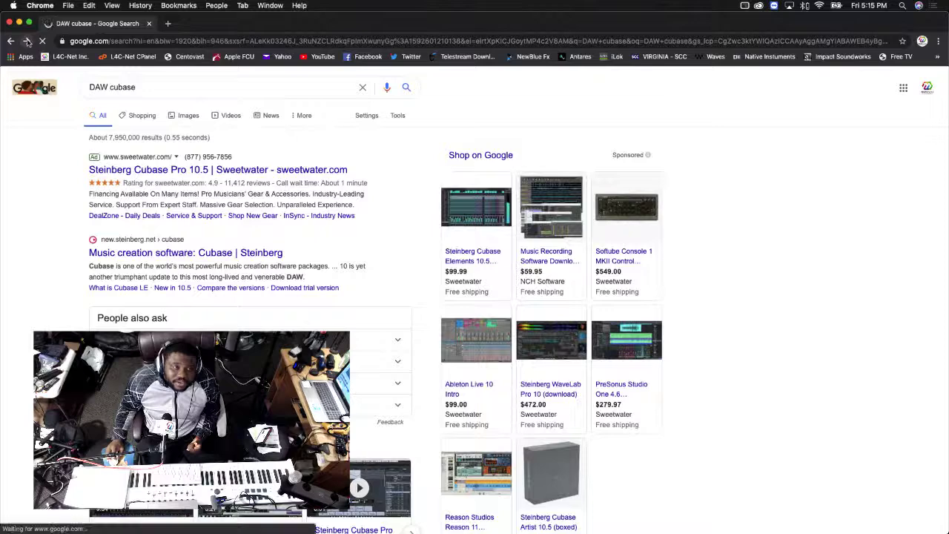
{"action": "left_click", "coordinate": [27, 40]}
{"action": "left_click", "coordinate": [11, 41]}
{"action": "left_click", "coordinate": [10, 41]}
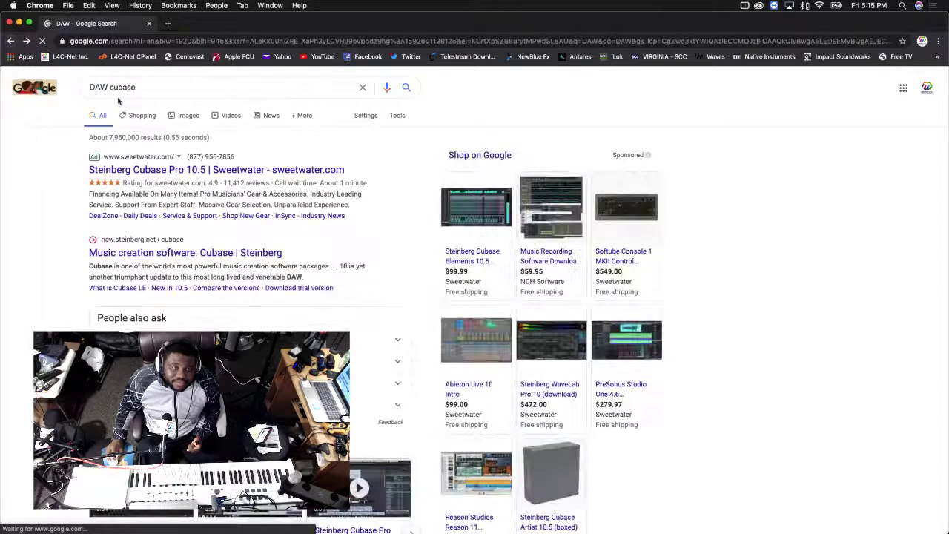
Change the query to "DAW windows" and skim the search results
{"action": "left_click", "coordinate": [133, 90]}
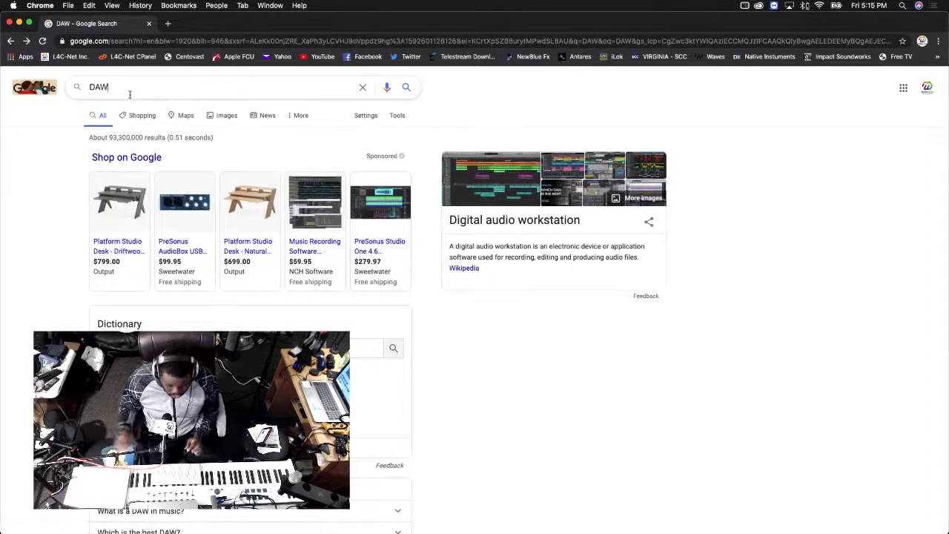
{"action": "type", "text": "windeo"}
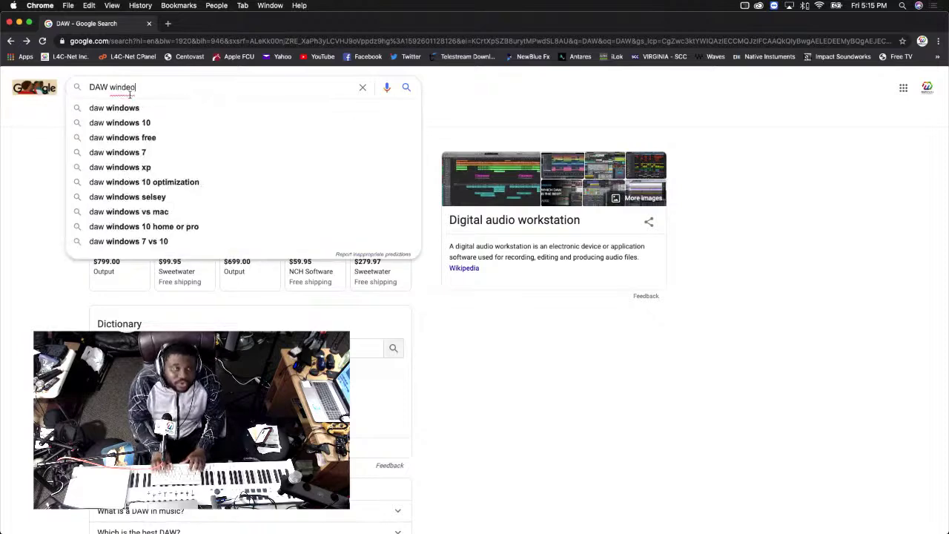
{"action": "key", "text": "BackSpace"}
{"action": "key", "text": "BackSpace"}
{"action": "type", "text": "ows"}
{"action": "key", "text": "Return"}
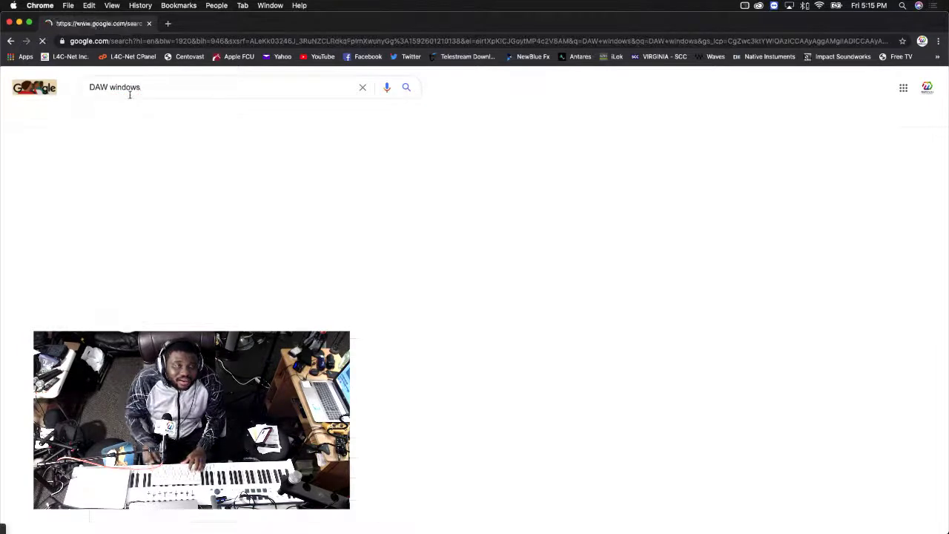
{"action": "scroll", "coordinate": [232, 184], "scroll_direction": "down", "scroll_amount": 3}
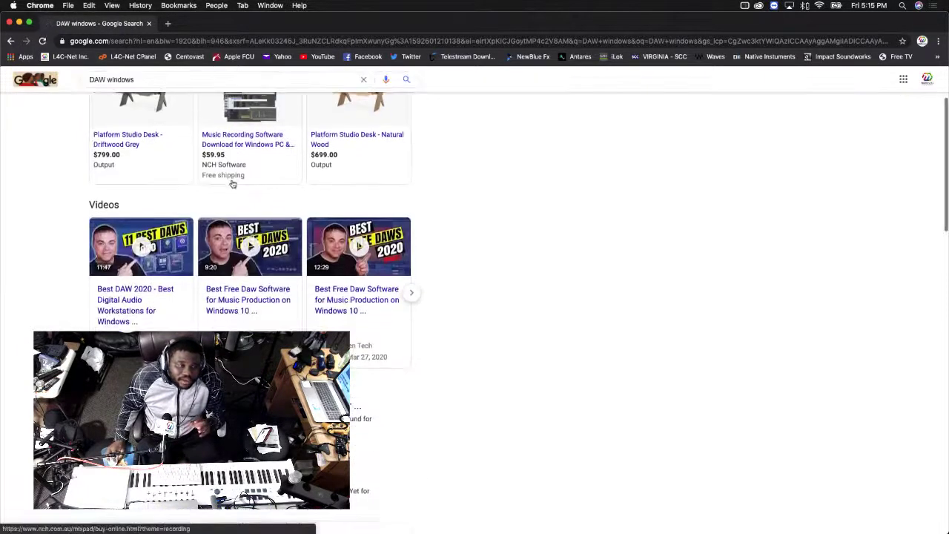
{"action": "scroll", "coordinate": [227, 182], "scroll_direction": "up", "scroll_amount": 3}
{"action": "scroll", "coordinate": [158, 103], "scroll_direction": "down", "scroll_amount": 1}
Search for "DAW list" instead and browse further along the row of popular audio workstation programs
{"action": "left_click_drag", "start_coordinate": [141, 87], "coordinate": [110, 89]}
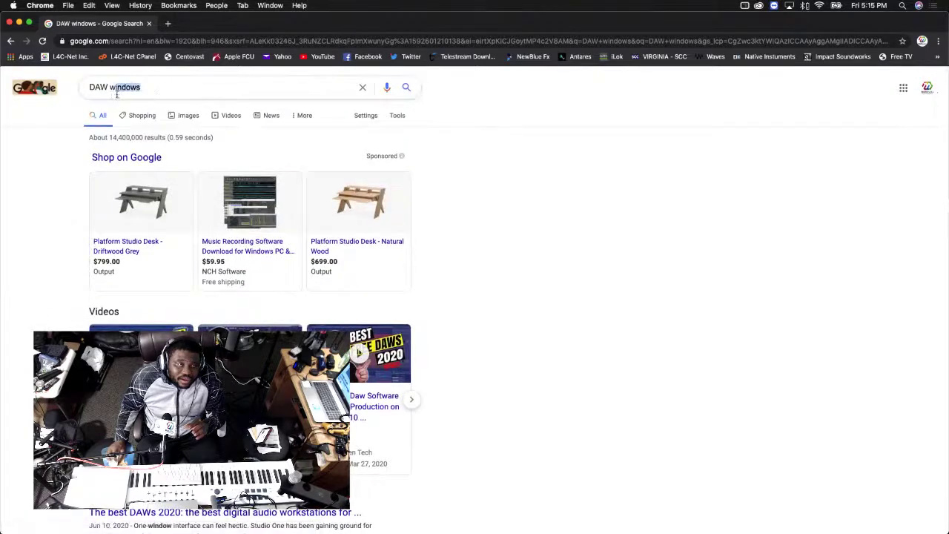
{"action": "type", "text": "list"}
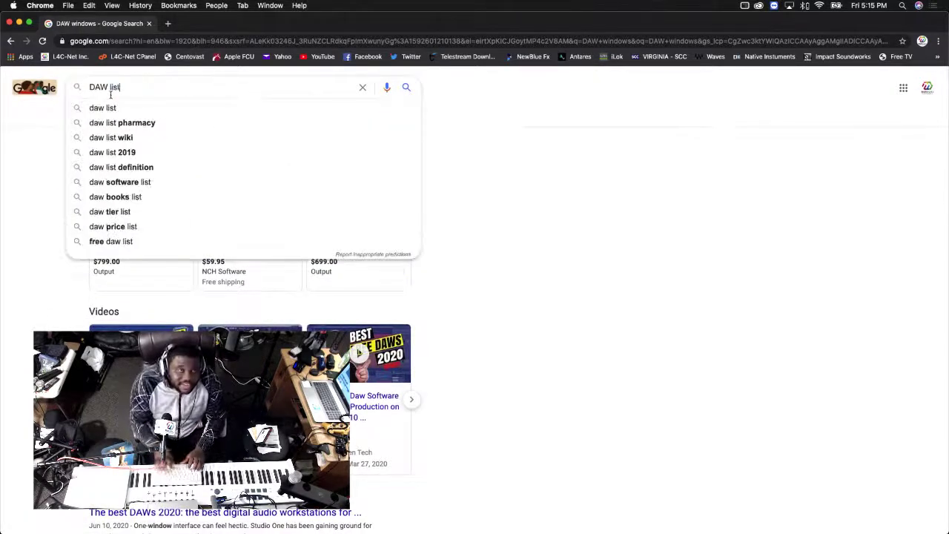
{"action": "key", "text": "Return"}
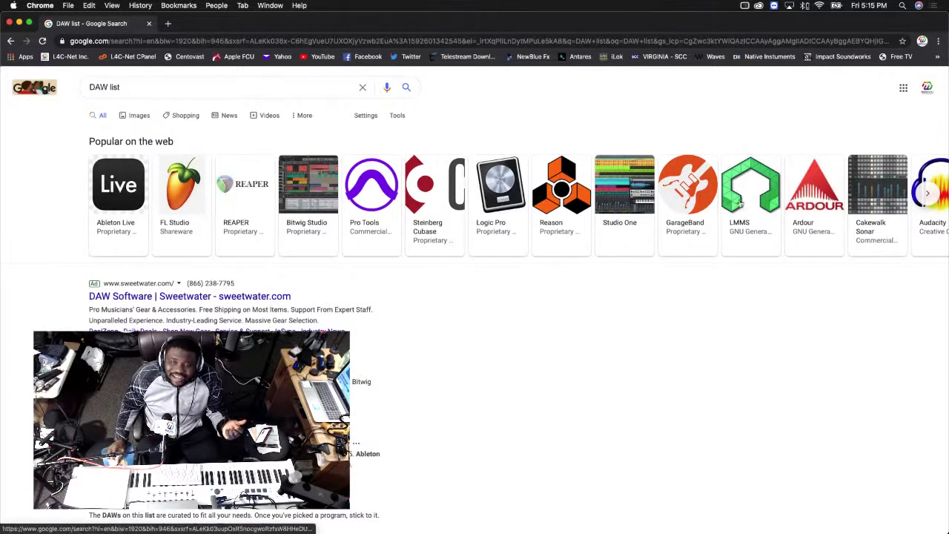
{"action": "left_click", "coordinate": [928, 195]}
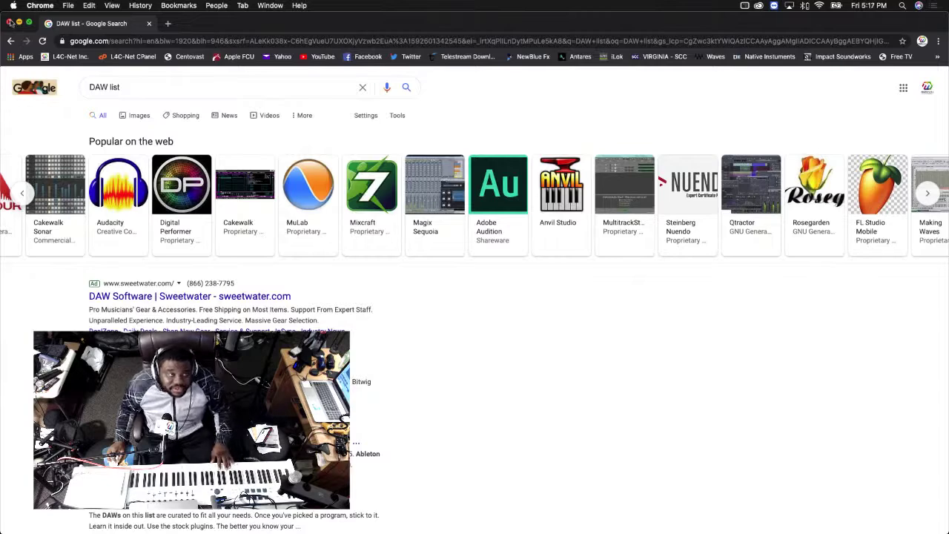
Close the browser window and launch Logic Pro X
{"action": "left_click", "coordinate": [9, 23]}
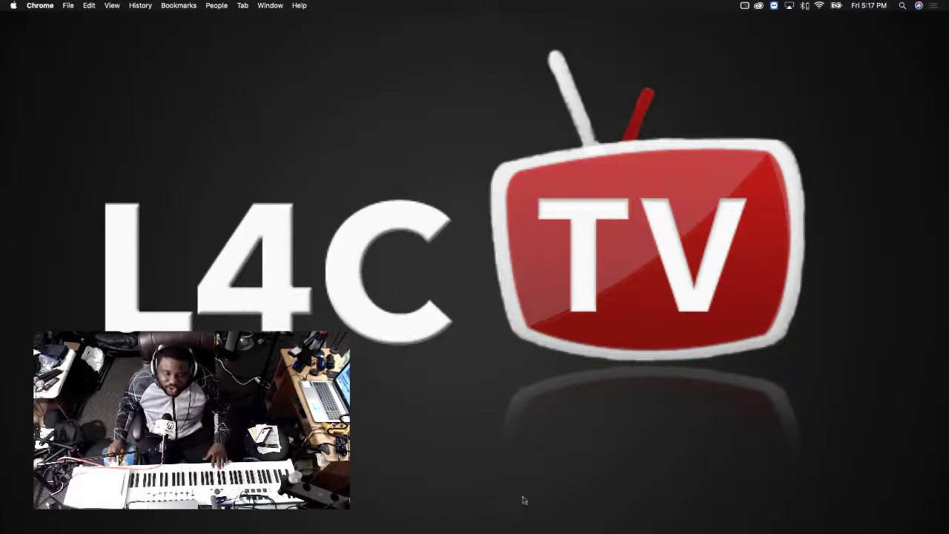
{"action": "mouse_move", "coordinate": [575, 528]}
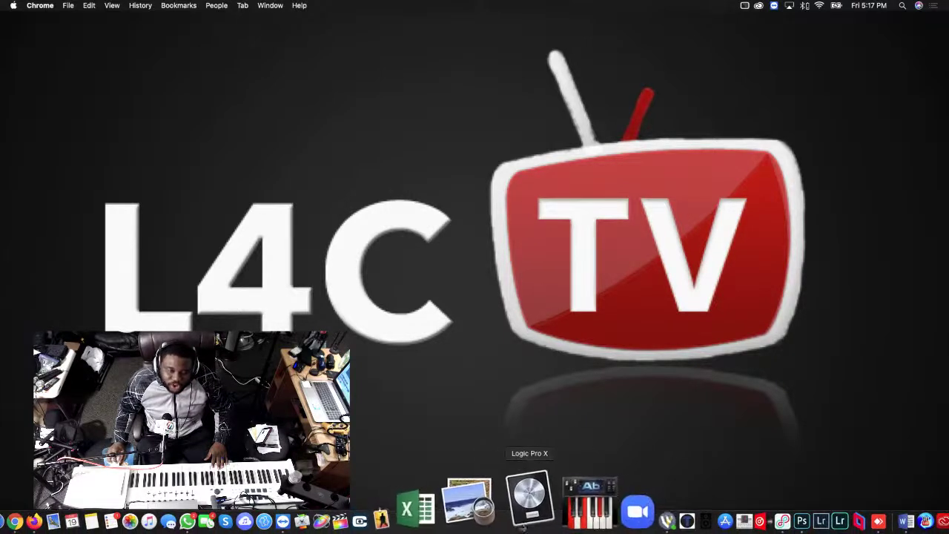
{"action": "left_click", "coordinate": [522, 511]}
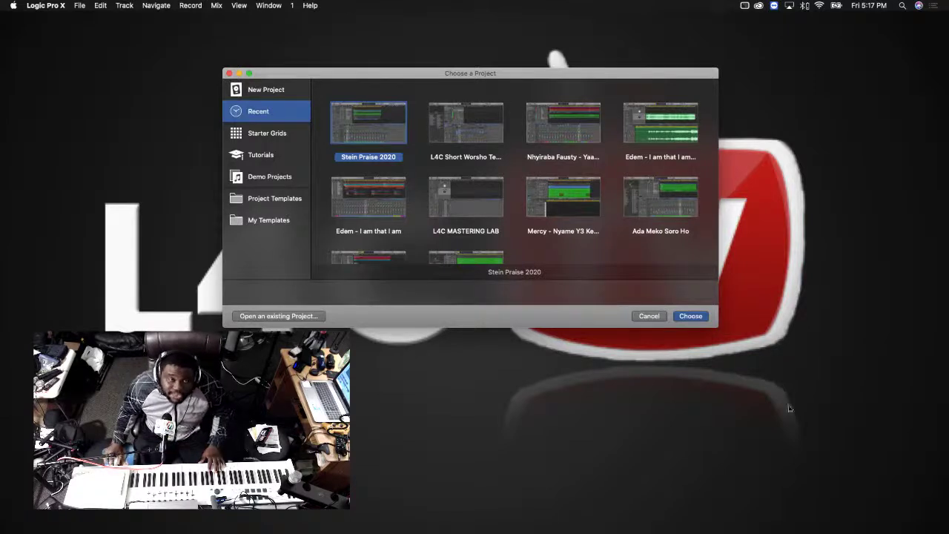
Create a new empty project containing one software instrument track with the Default Patch, output to Output 1 + 2
{"action": "left_click", "coordinate": [274, 92]}
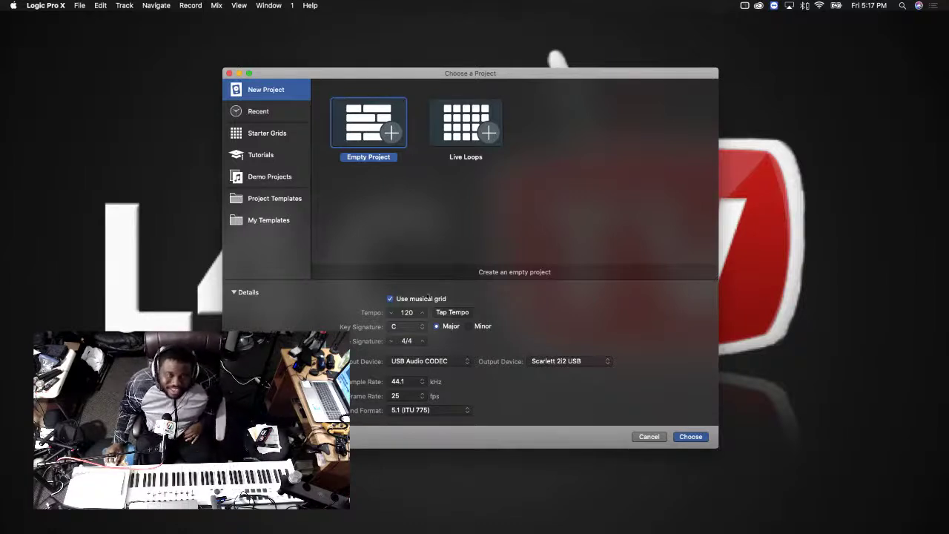
{"action": "left_click", "coordinate": [234, 292]}
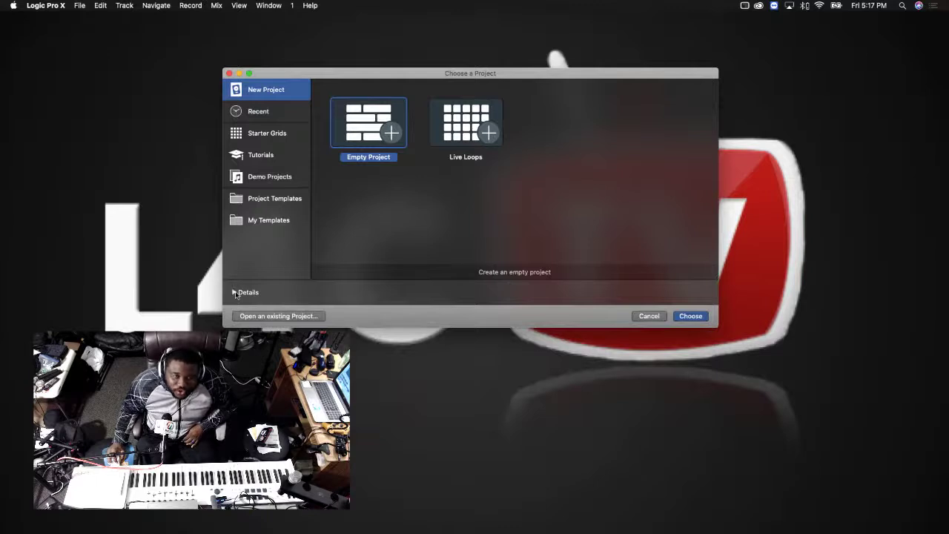
{"action": "left_click", "coordinate": [234, 292]}
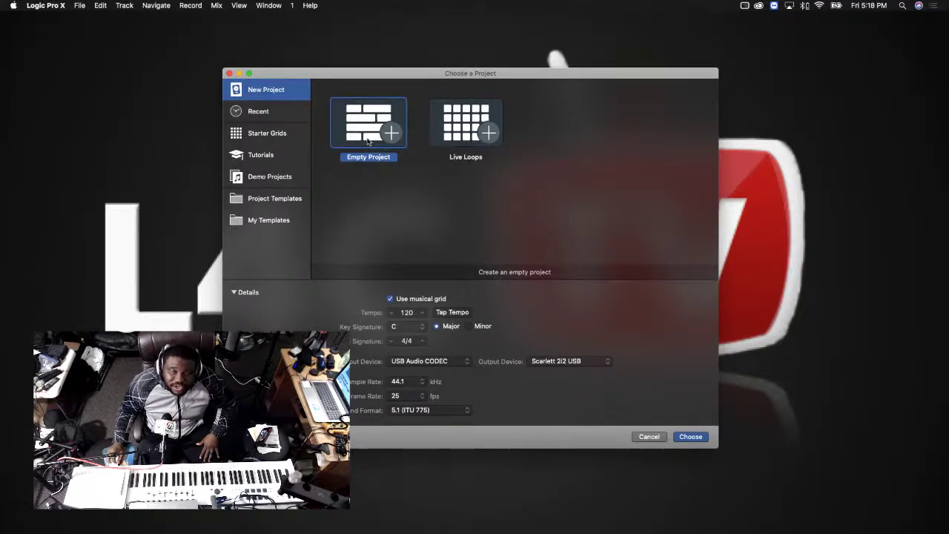
{"action": "left_click", "coordinate": [464, 126]}
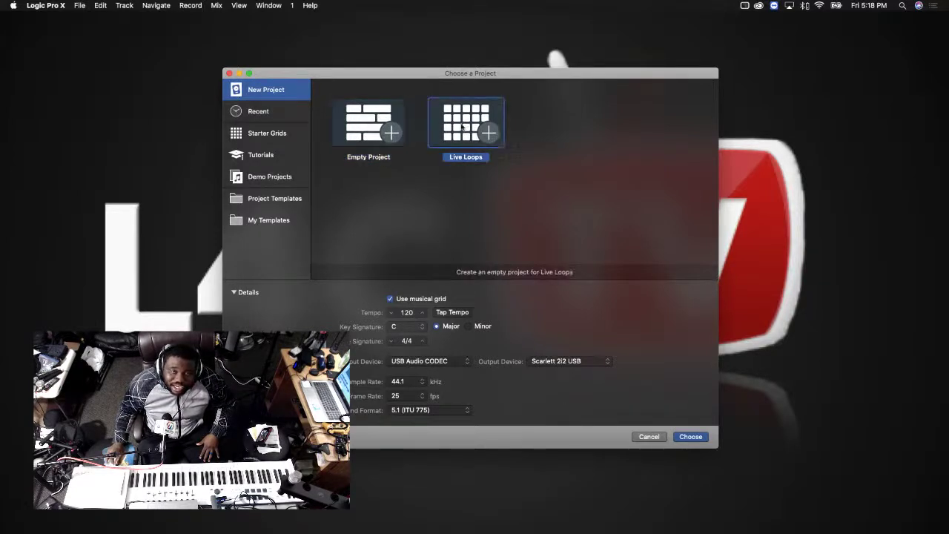
{"action": "left_click", "coordinate": [367, 148]}
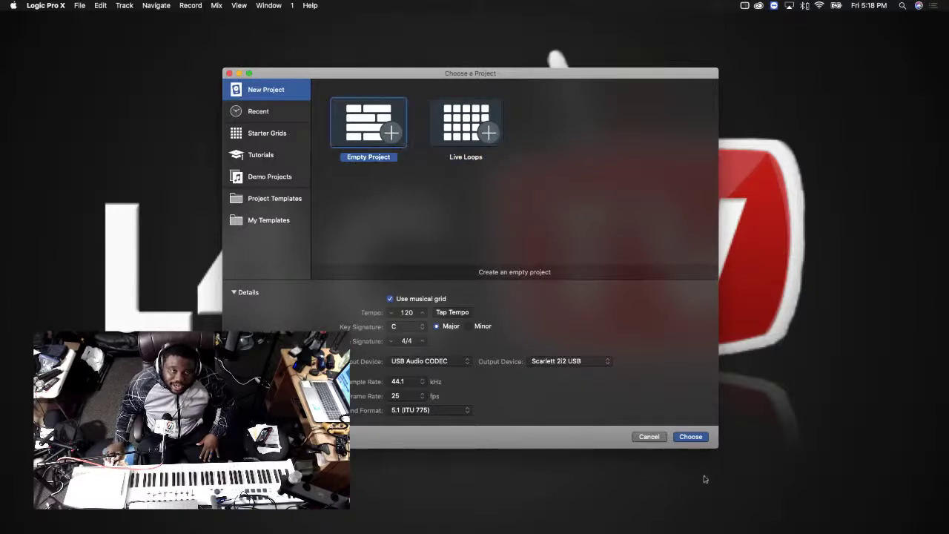
{"action": "double_click", "coordinate": [363, 126]}
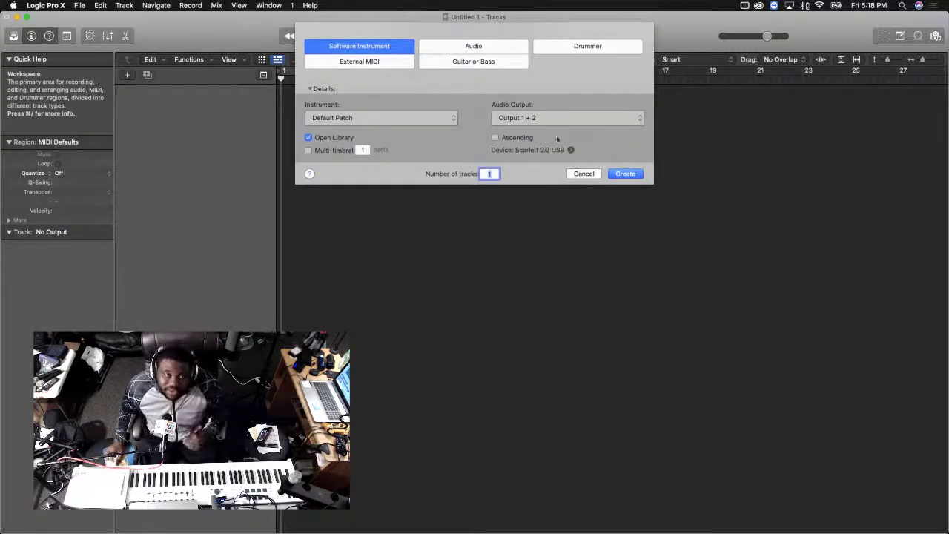
{"action": "left_click", "coordinate": [630, 173]}
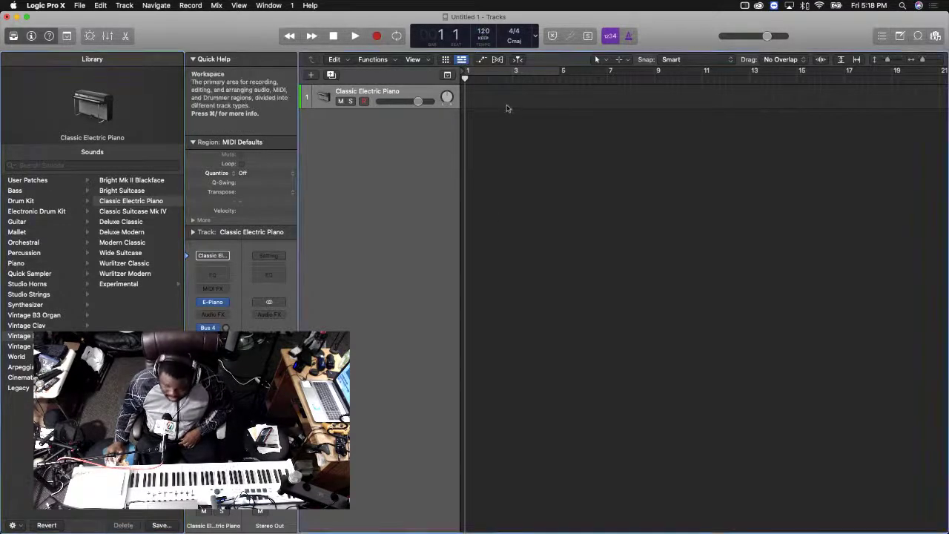
Turn on Catch Playhead and make two short test recordings from bar 1 to hear the metronome
{"action": "key", "text": "ctrl+period"}
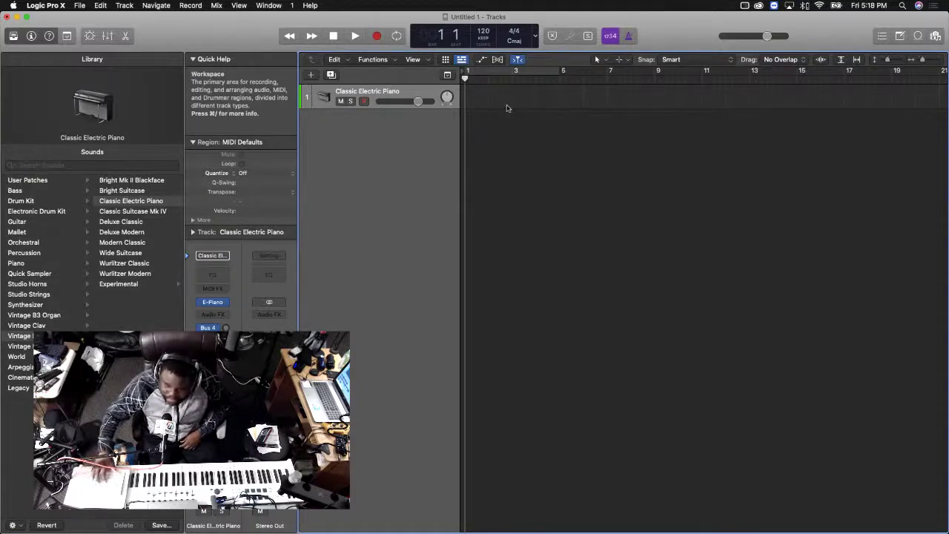
{"action": "key", "text": "r"}
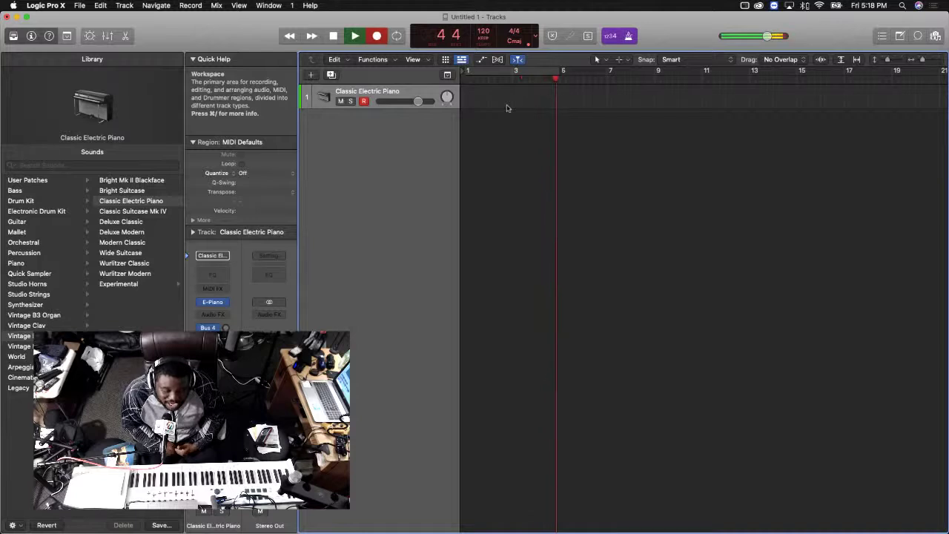
{"action": "key", "text": "space"}
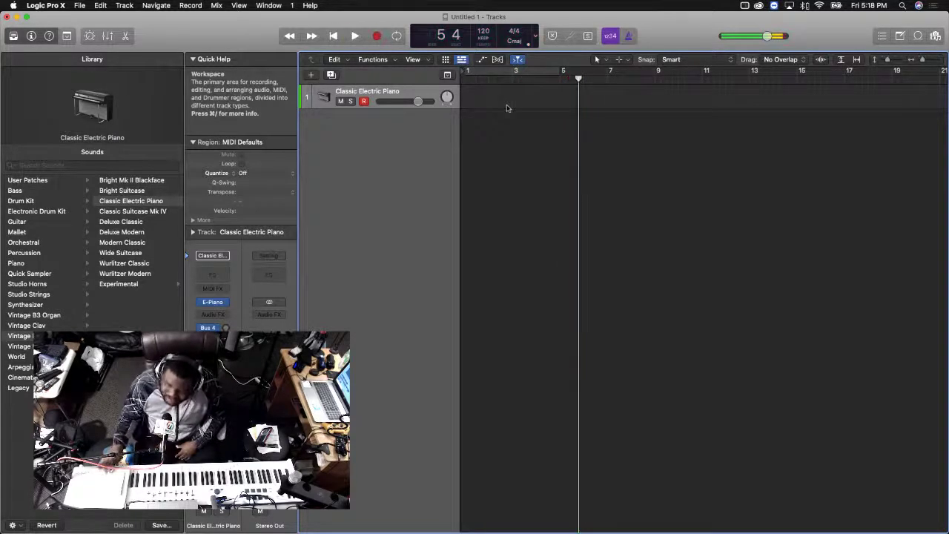
{"action": "key", "text": "Return"}
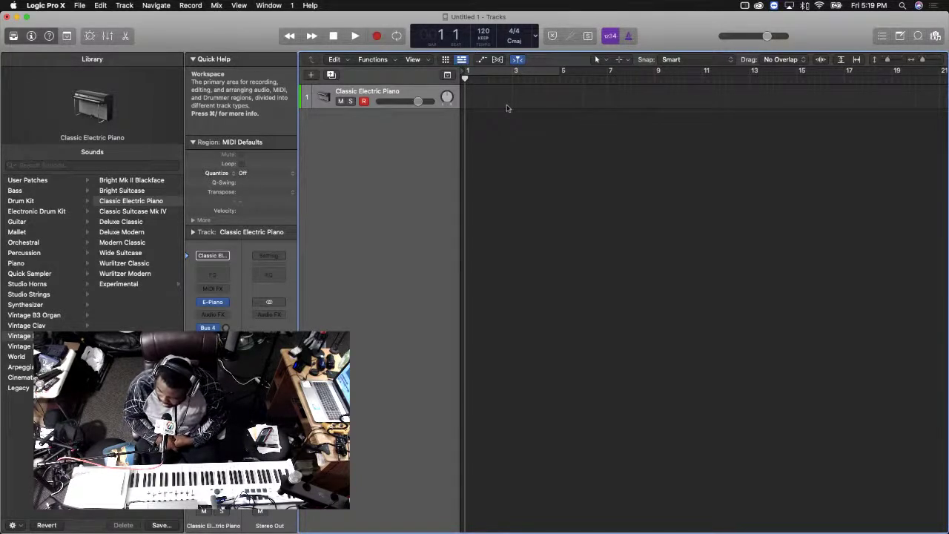
{"action": "key", "text": "r"}
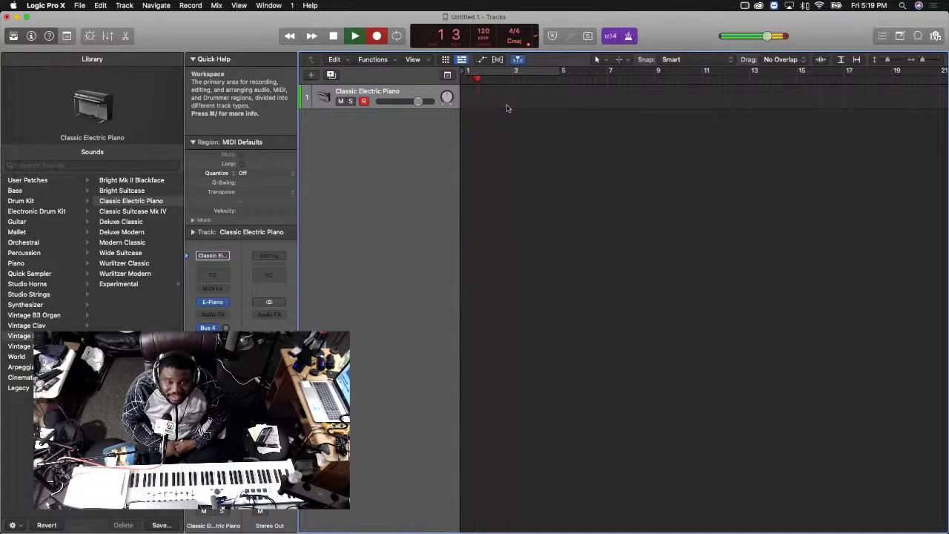
{"action": "key", "text": "space"}
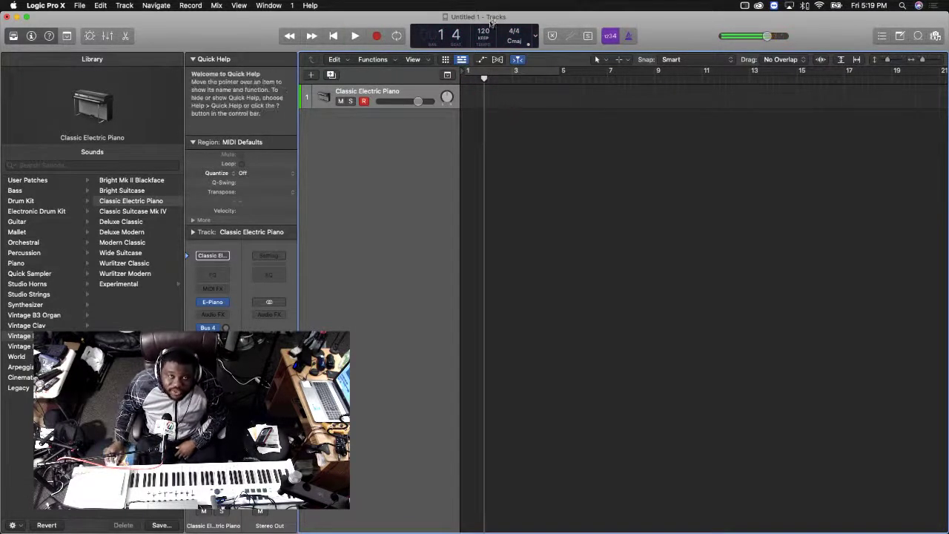
Set the project tempo to 110 and briefly record from the project start to hear the click
{"action": "left_click_drag", "start_coordinate": [483, 31], "coordinate": [483, 40]}
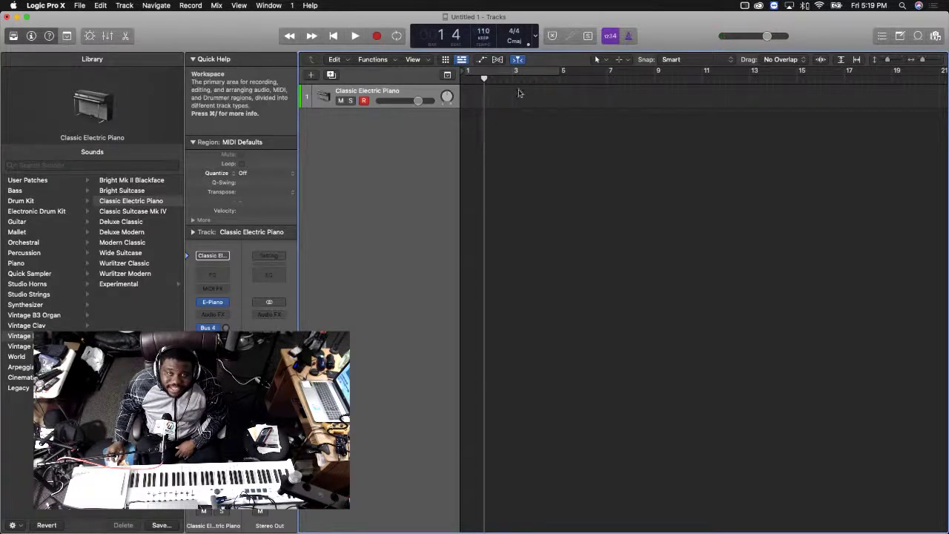
{"action": "key", "text": "Return"}
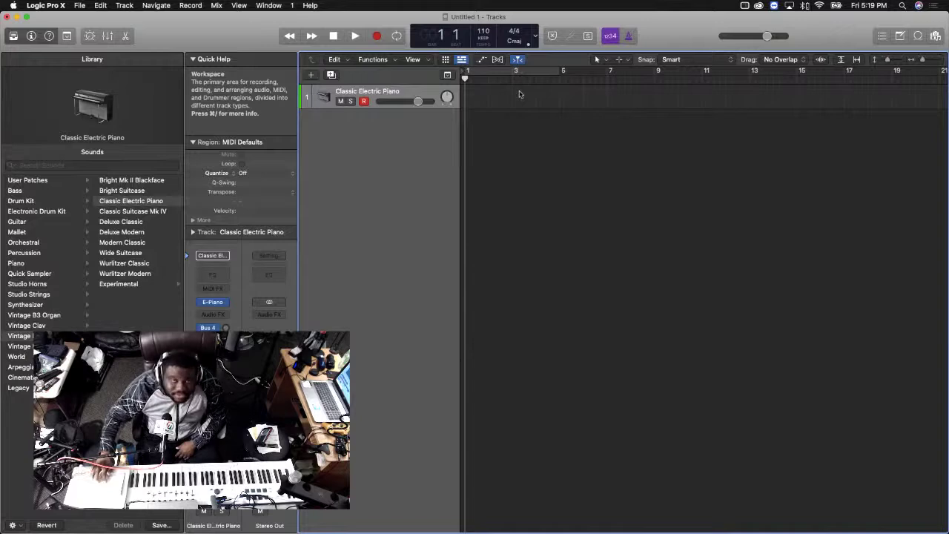
{"action": "key", "text": "r"}
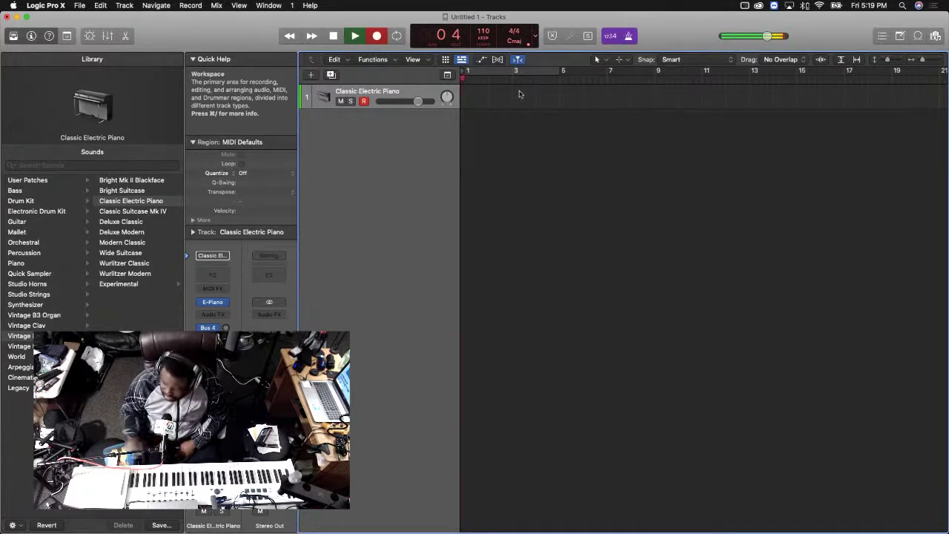
{"action": "key", "text": "space"}
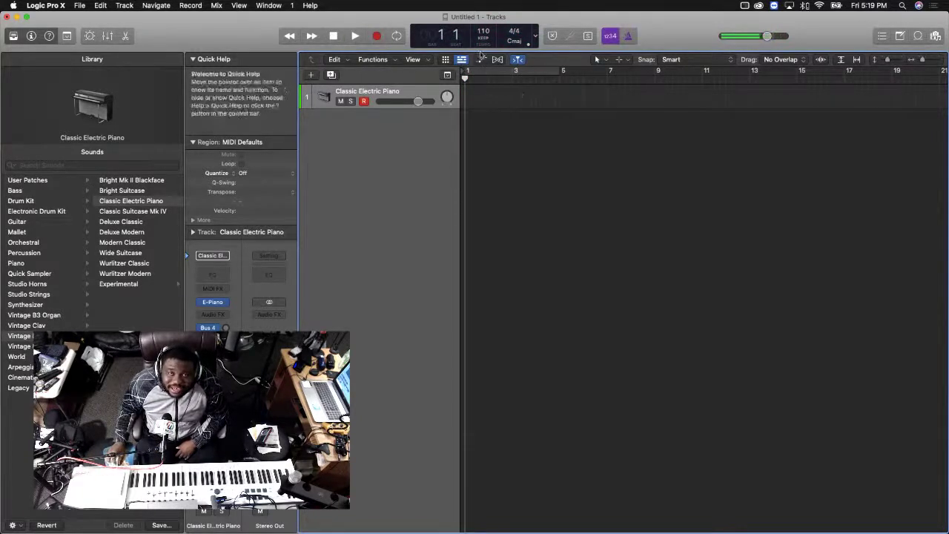
Set the project tempo to 95, test it with a short recording, and return the playhead to the start
{"action": "left_click_drag", "start_coordinate": [483, 33], "coordinate": [483, 45]}
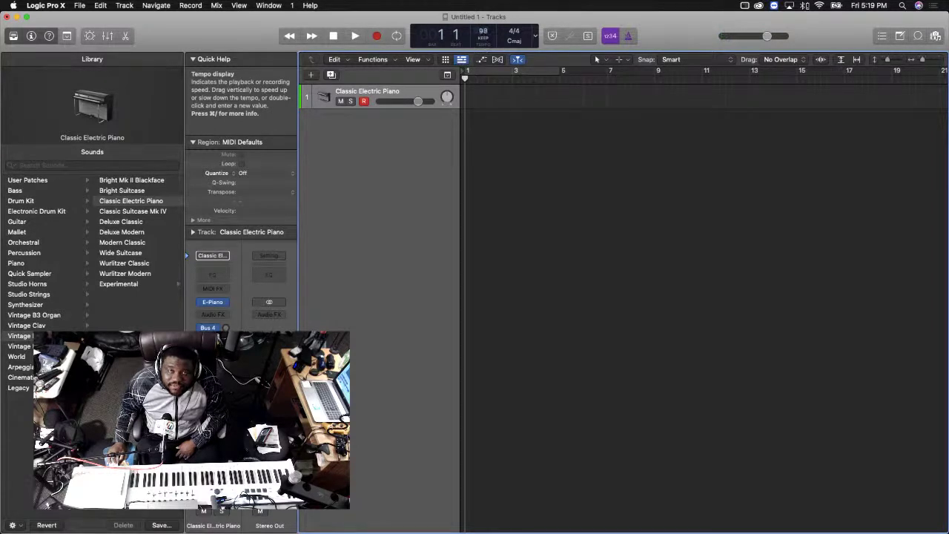
{"action": "left_click_drag", "start_coordinate": [483, 45], "coordinate": [508, 119]}
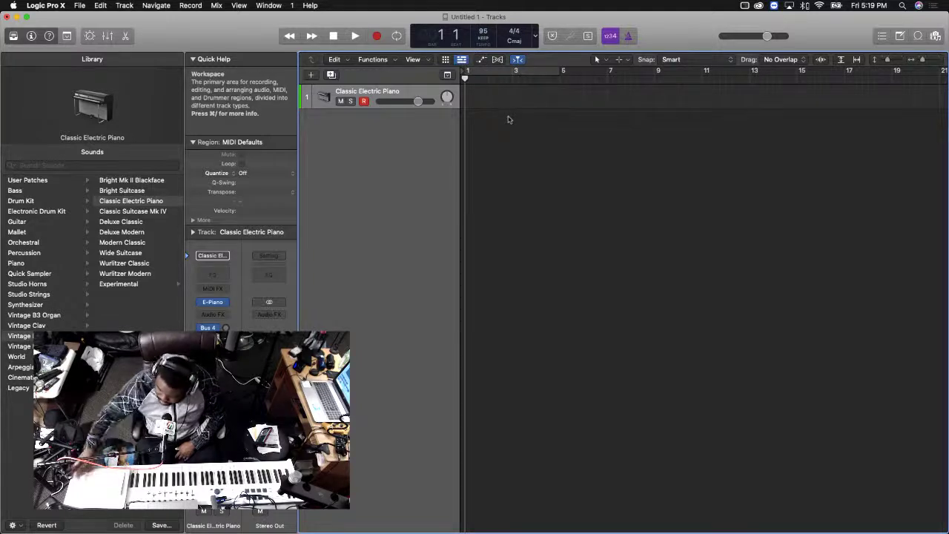
{"action": "key", "text": "r"}
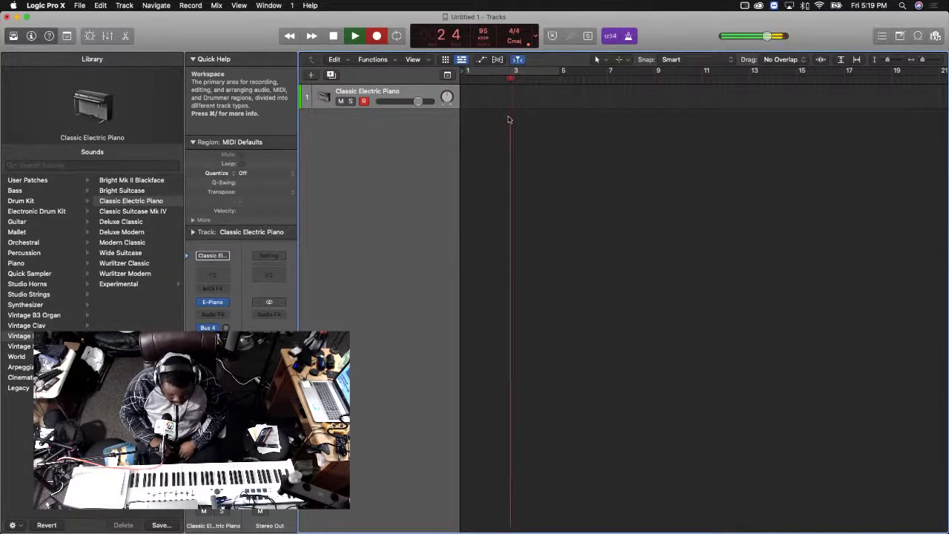
{"action": "key", "text": "space"}
{"action": "key", "text": "Return"}
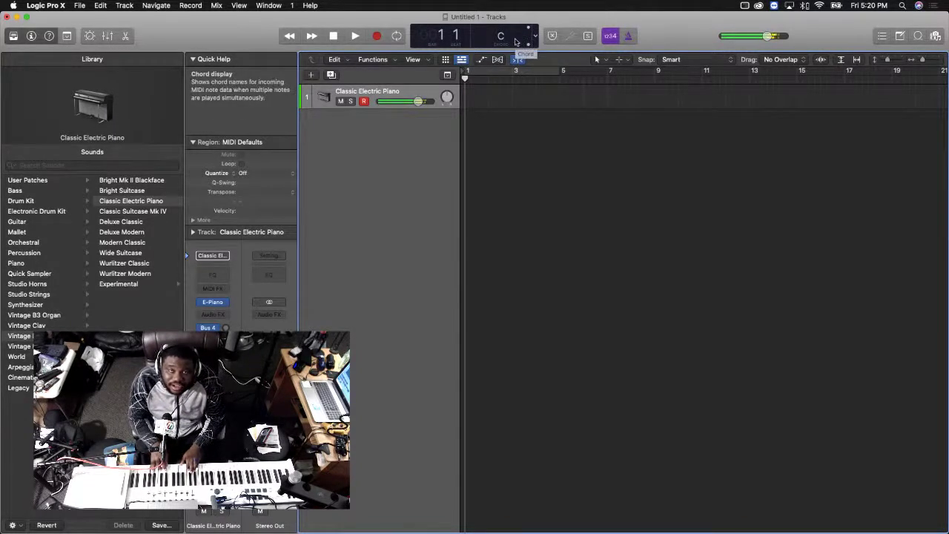
Review the available key signatures and time signatures for the project, keeping C major and 4/4
{"action": "left_click", "coordinate": [514, 41]}
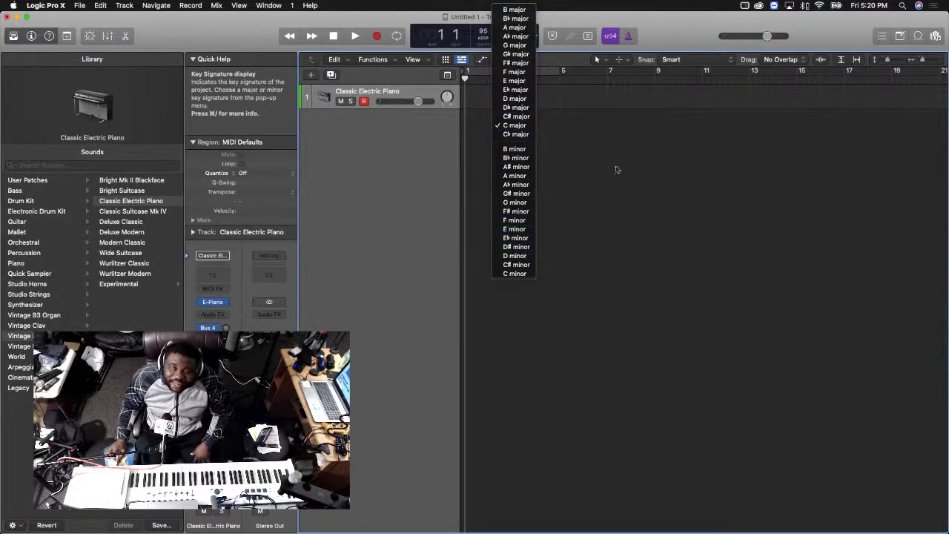
{"action": "left_click", "coordinate": [548, 127]}
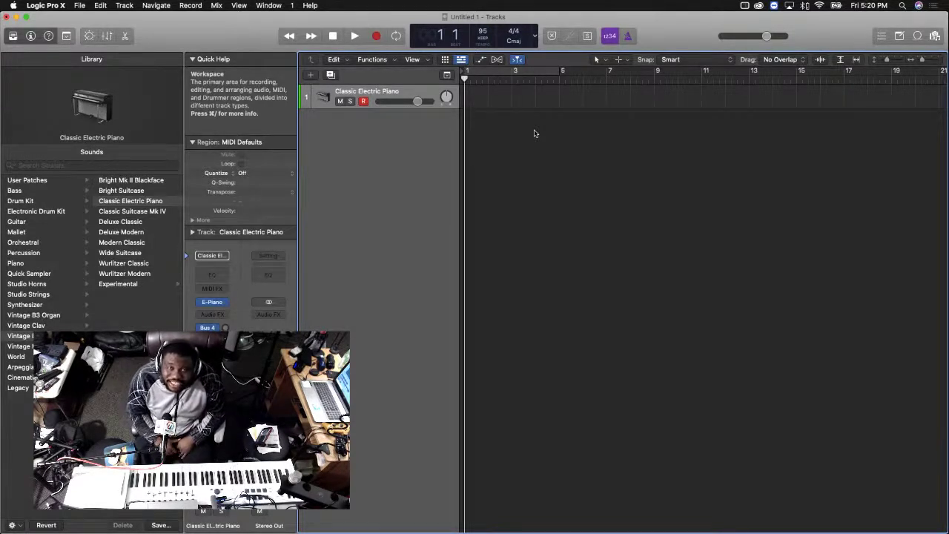
{"action": "left_click", "coordinate": [514, 32]}
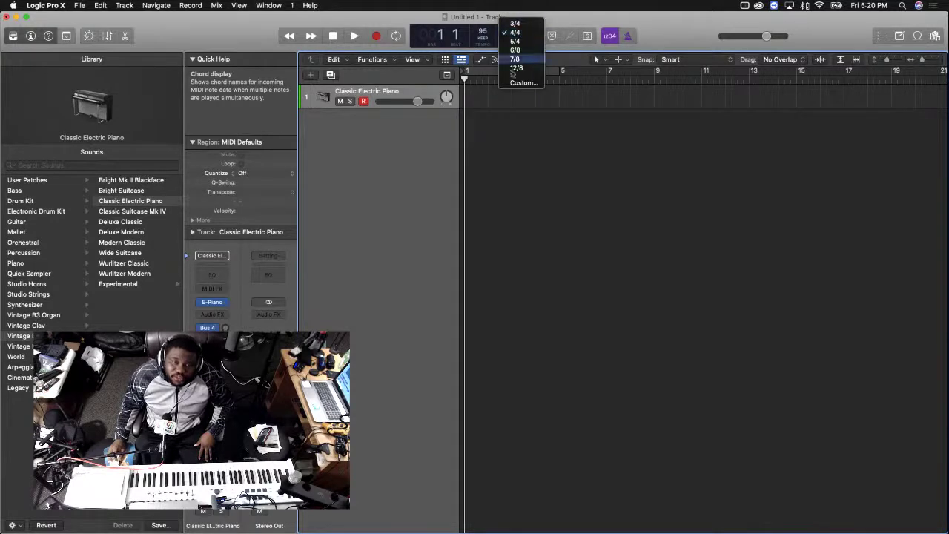
{"action": "left_click", "coordinate": [557, 120]}
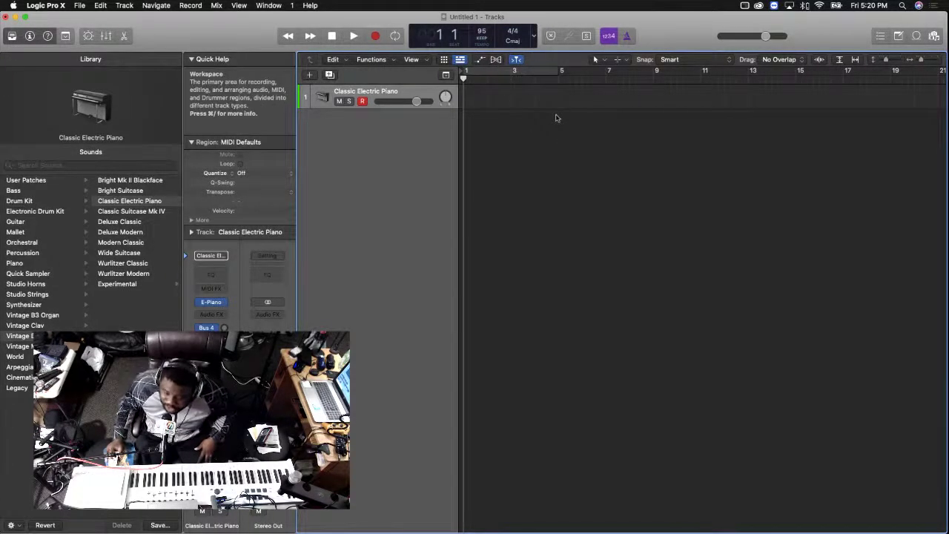
Switch the control bar display to Time, move the playhead along the ruler, and return it to the project start
{"action": "left_click", "coordinate": [535, 38]}
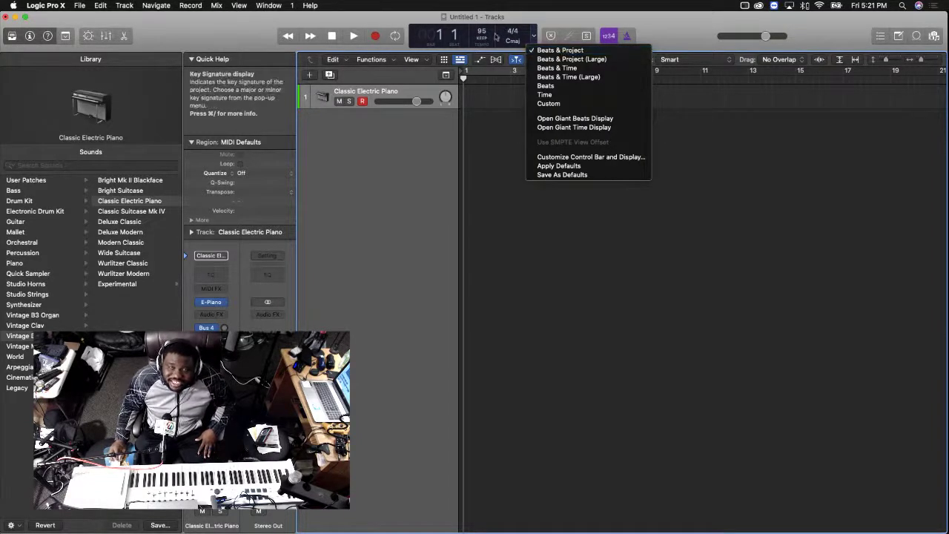
{"action": "left_click", "coordinate": [567, 97]}
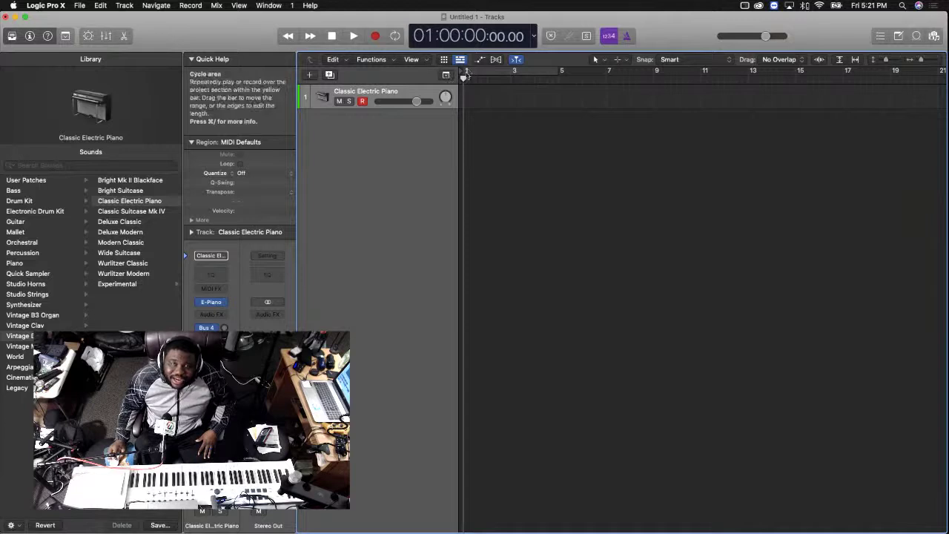
{"action": "left_click_drag", "start_coordinate": [464, 79], "coordinate": [753, 115]}
{"action": "key", "text": "Return"}
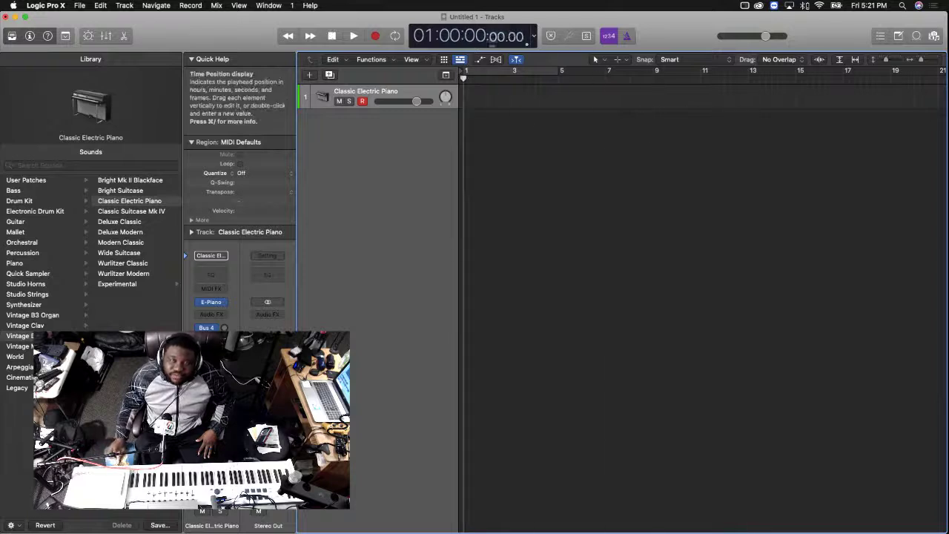
Try the Beats & Project (Large) display and switch the control bar display back to Beats & Project
{"action": "left_click", "coordinate": [533, 35]}
{"action": "mouse_move", "coordinate": [588, 7]}
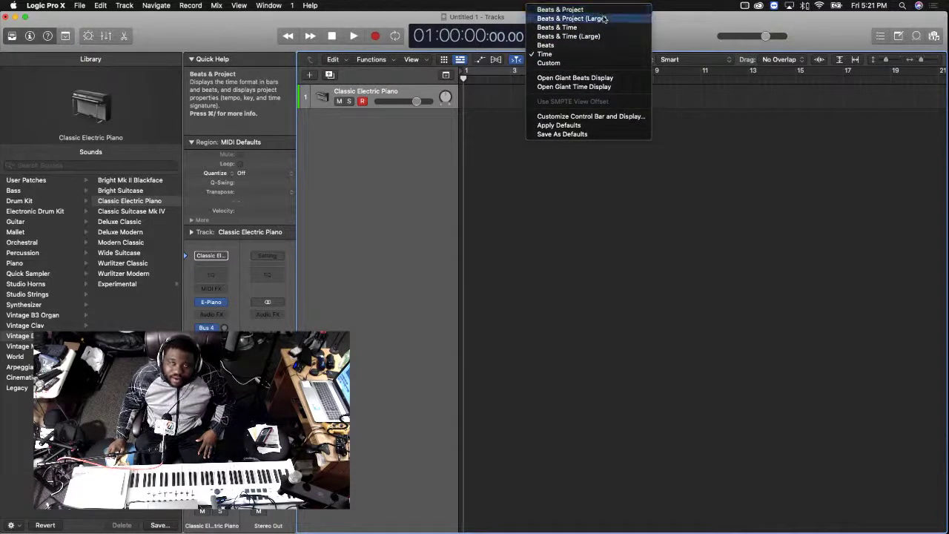
{"action": "left_click", "coordinate": [597, 10]}
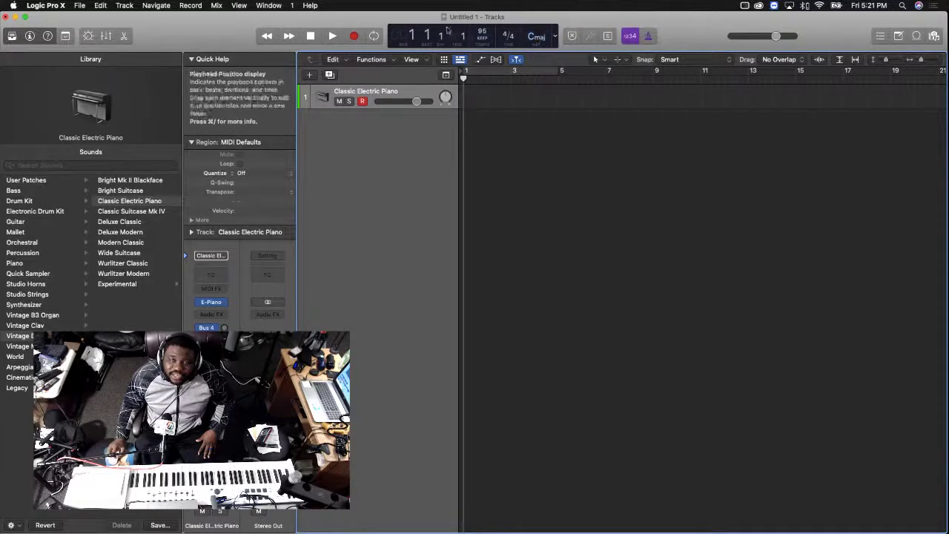
{"action": "left_click", "coordinate": [555, 36]}
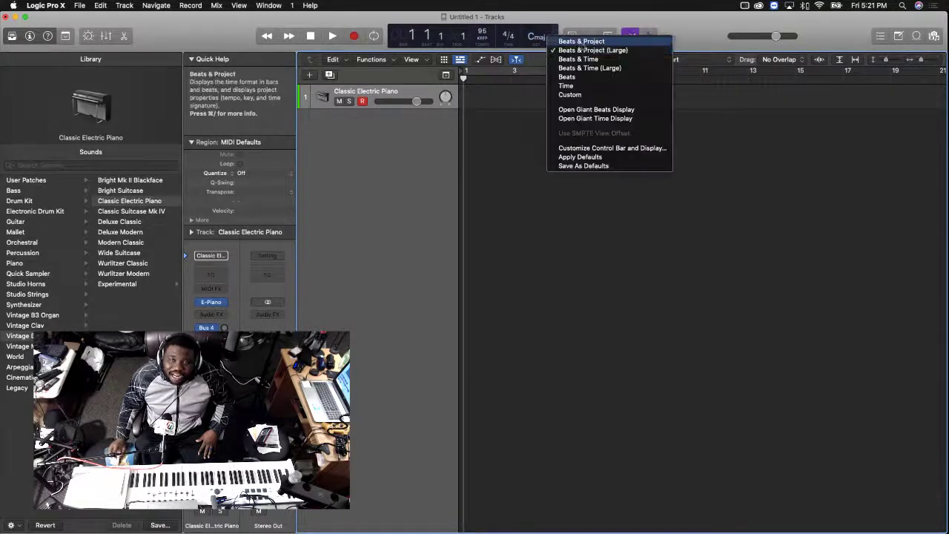
{"action": "left_click", "coordinate": [610, 43]}
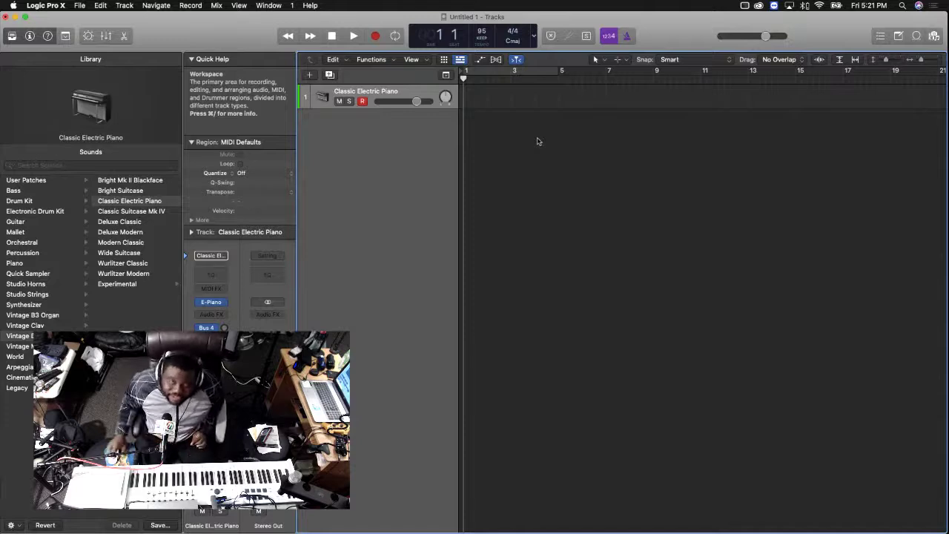
Look through the snap choices for the Tracks area, leaving Snap to Grid on with Smart selected
{"action": "left_click", "coordinate": [714, 60]}
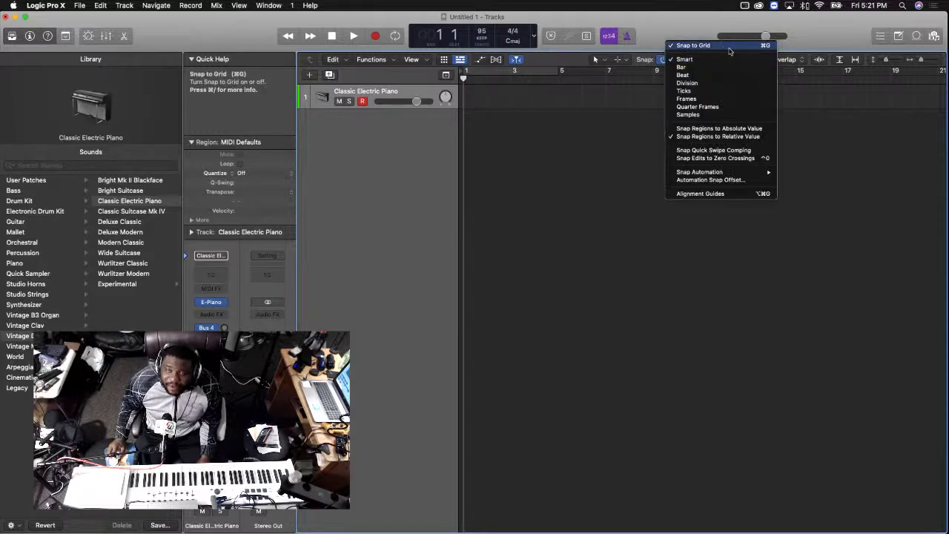
{"action": "left_click", "coordinate": [652, 87]}
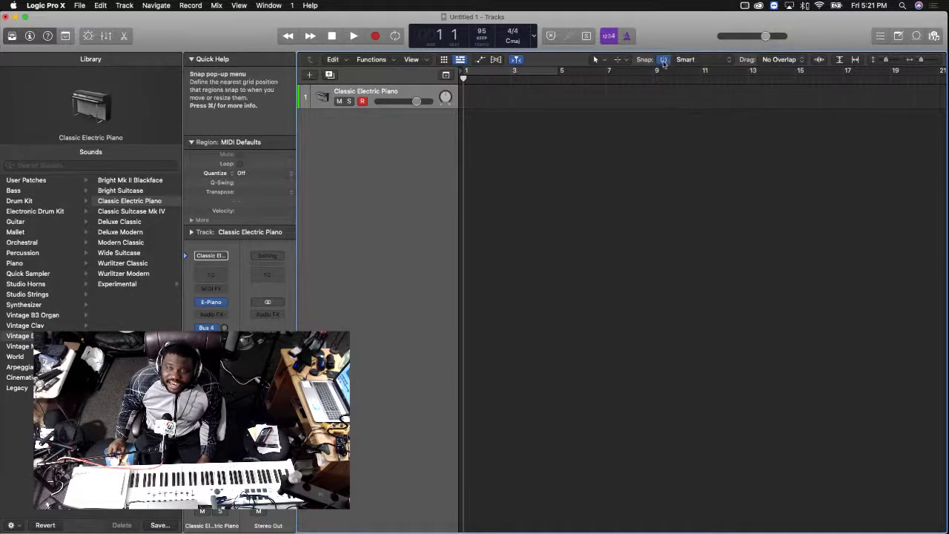
{"action": "left_click", "coordinate": [704, 65]}
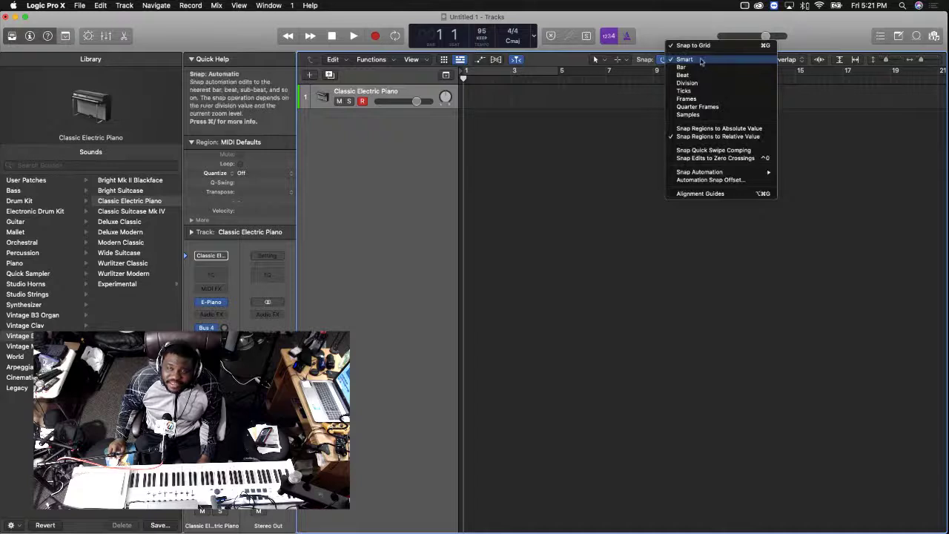
{"action": "left_click", "coordinate": [548, 135]}
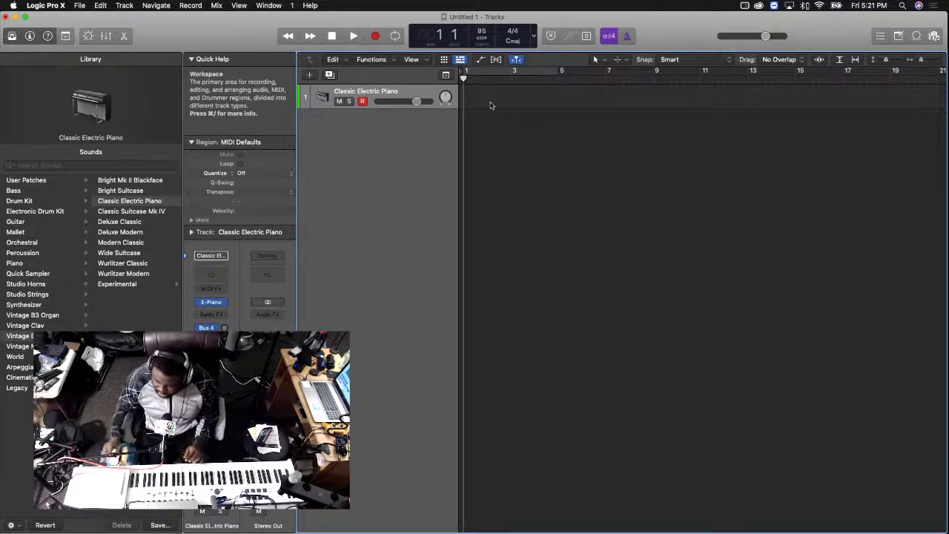
Record a short electric piano region from bar 1 and try adjusting its end with Smart snap on
{"action": "key", "text": "r"}
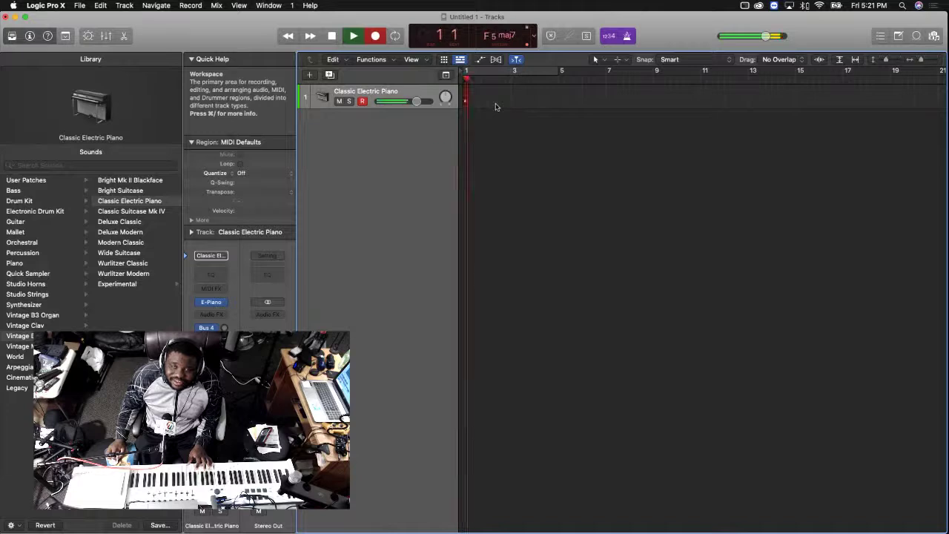
{"action": "key", "text": "space"}
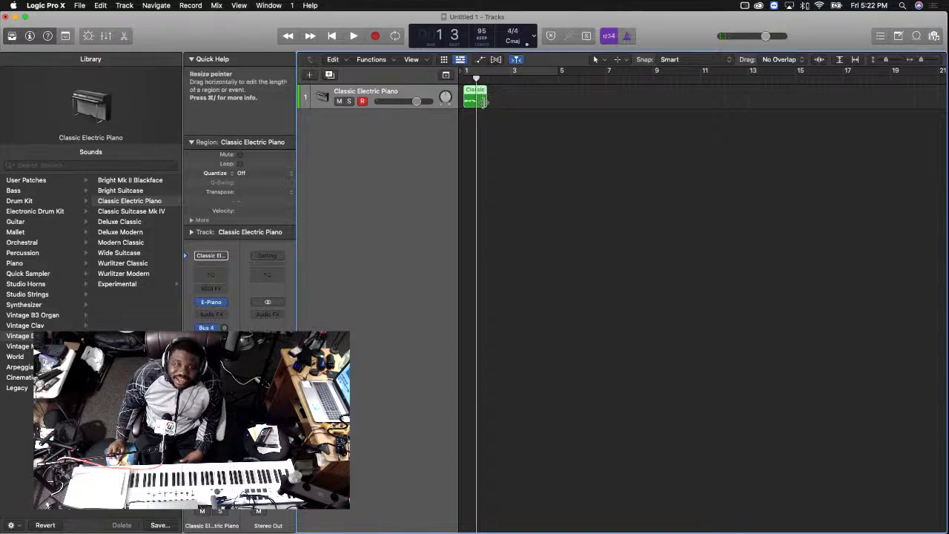
{"action": "mouse_move", "coordinate": [486, 106]}
{"action": "left_mouse_down"}
{"action": "mouse_move", "coordinate": [534, 107]}
{"action": "mouse_move", "coordinate": [469, 104]}
{"action": "mouse_move", "coordinate": [487, 105]}
{"action": "left_mouse_up"}
Turn off Snap to Grid and lengthen the piano region's end freely, past the start of bar 2
{"action": "left_click", "coordinate": [663, 59]}
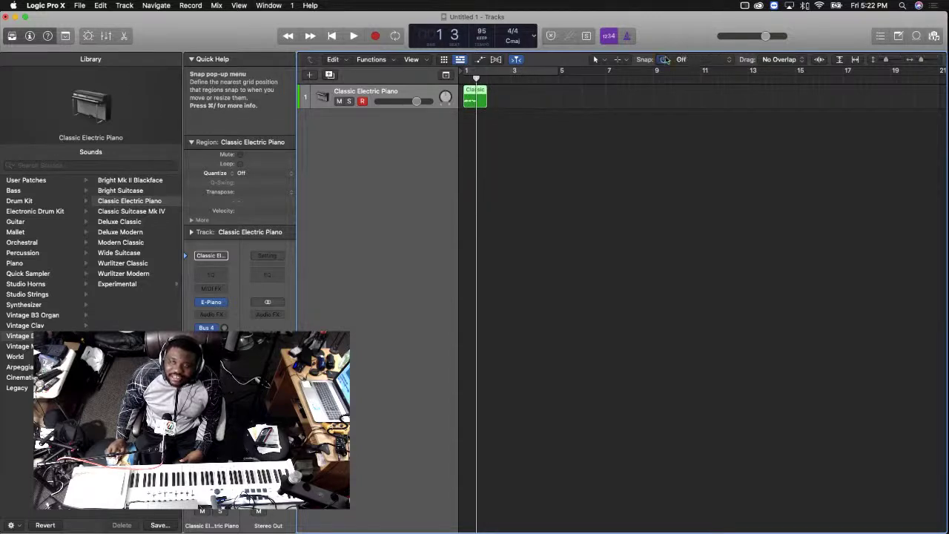
{"action": "mouse_move", "coordinate": [483, 104]}
{"action": "left_mouse_down"}
{"action": "mouse_move", "coordinate": [502, 106]}
{"action": "mouse_move", "coordinate": [488, 107]}
{"action": "left_mouse_up"}
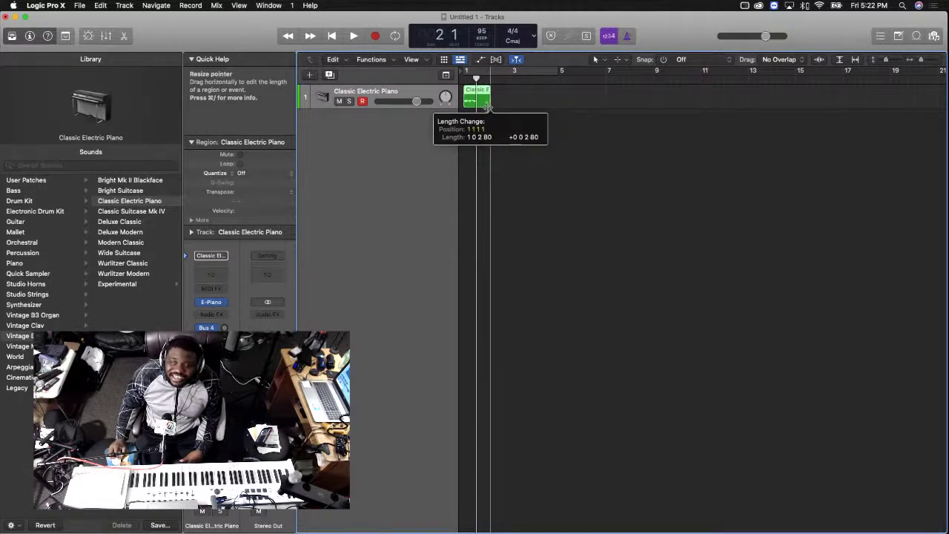
{"action": "left_click_drag", "start_coordinate": [489, 107], "coordinate": [495, 107]}
Turn Snap to Grid back on with Smart and extend the piano region's end to between bars 7 and 8
{"action": "left_click", "coordinate": [661, 59]}
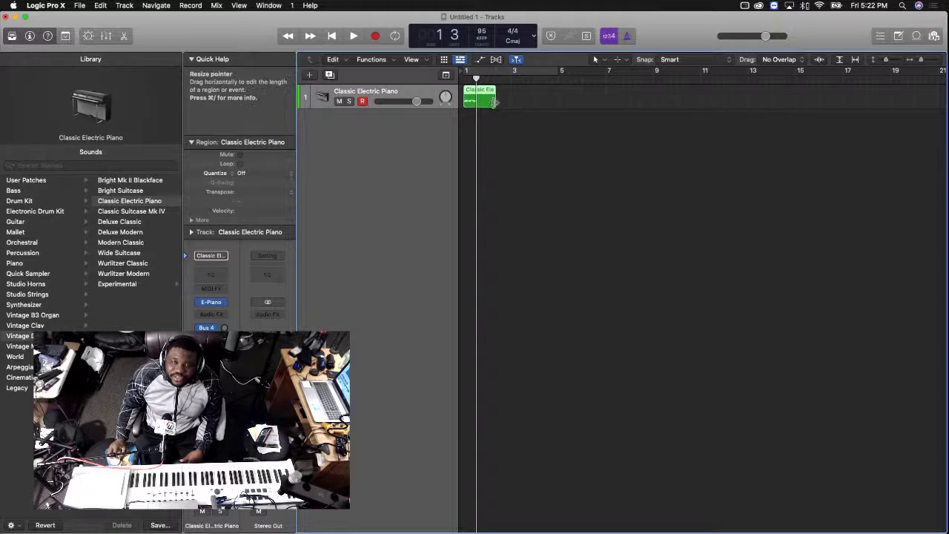
{"action": "left_click_drag", "start_coordinate": [494, 103], "coordinate": [644, 118]}
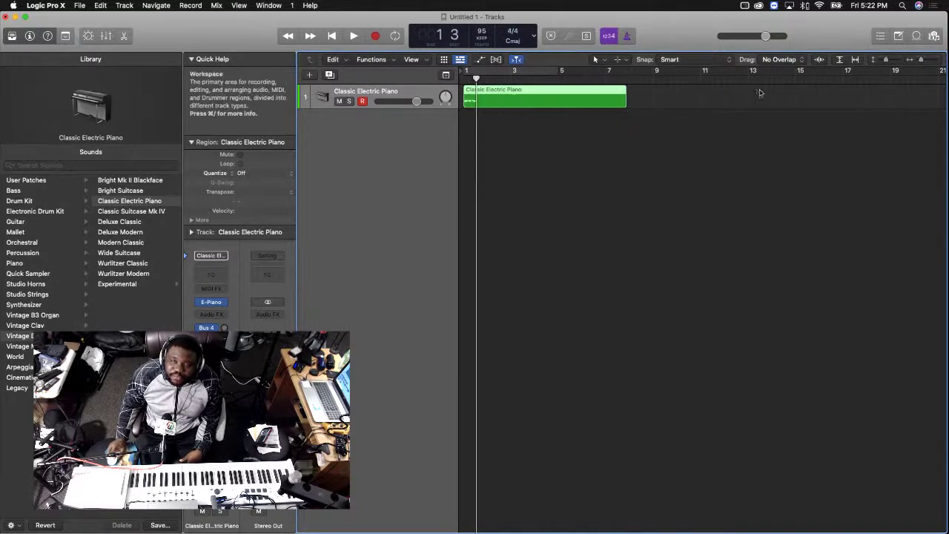
Revisit the snap value list to compare Smart with Bar, Beat, Division and the other grid options
{"action": "left_click", "coordinate": [709, 60]}
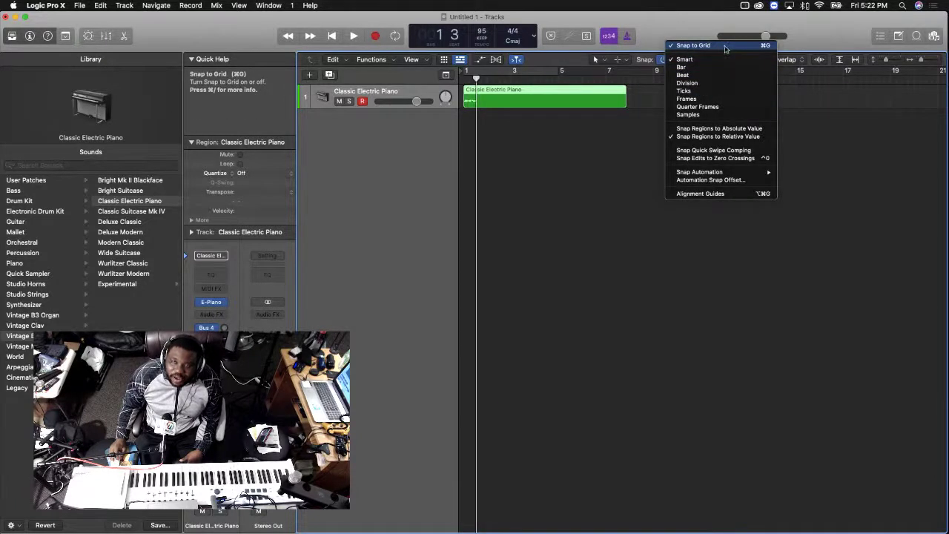
{"action": "left_click", "coordinate": [645, 136]}
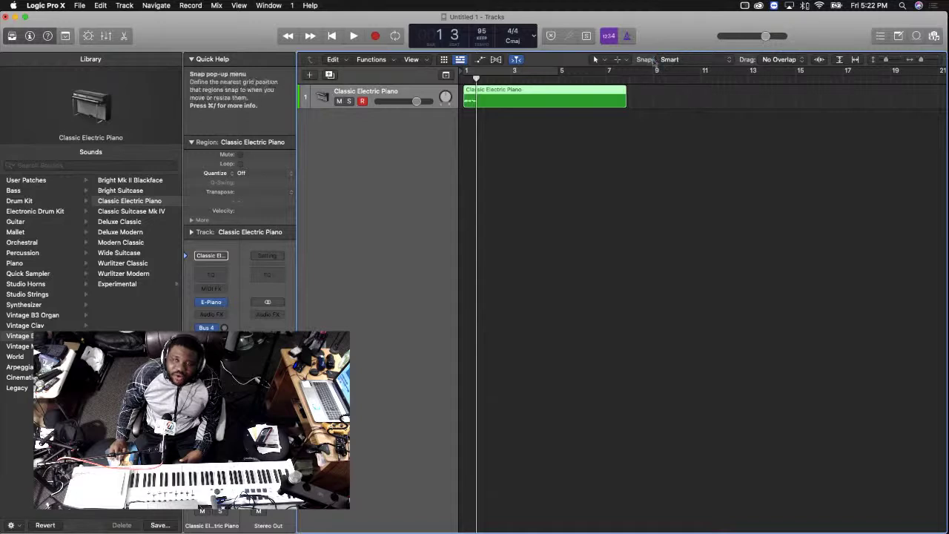
{"action": "left_click", "coordinate": [710, 62]}
{"action": "left_click", "coordinate": [704, 63]}
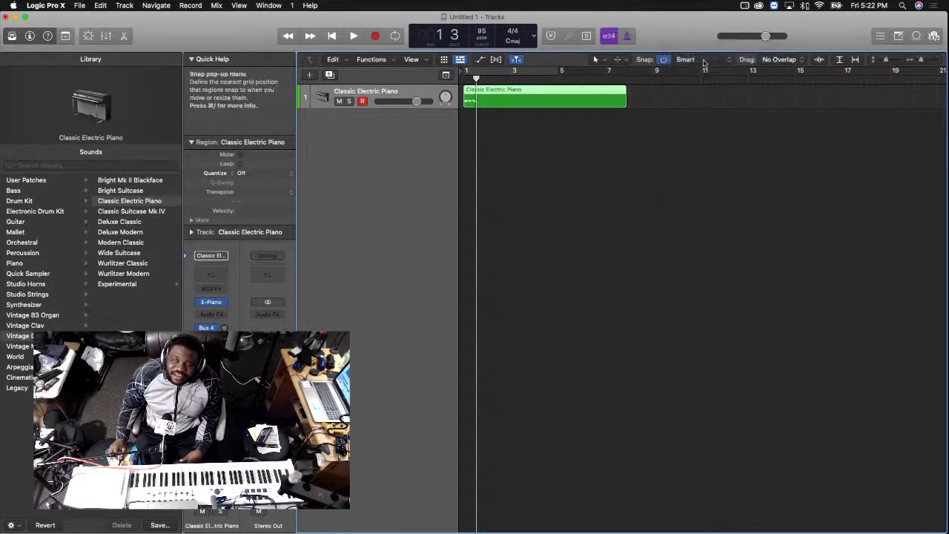
{"action": "left_click", "coordinate": [704, 62]}
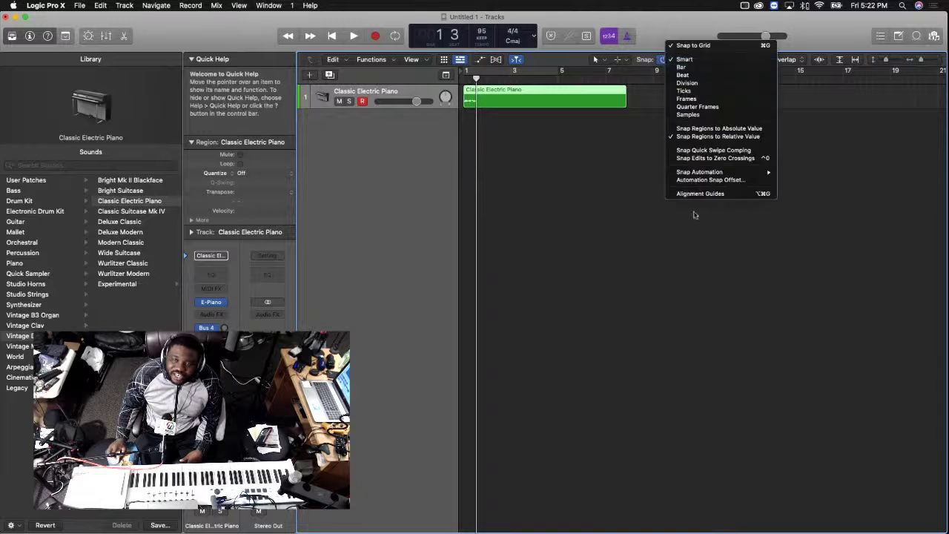
{"action": "left_click", "coordinate": [670, 219]}
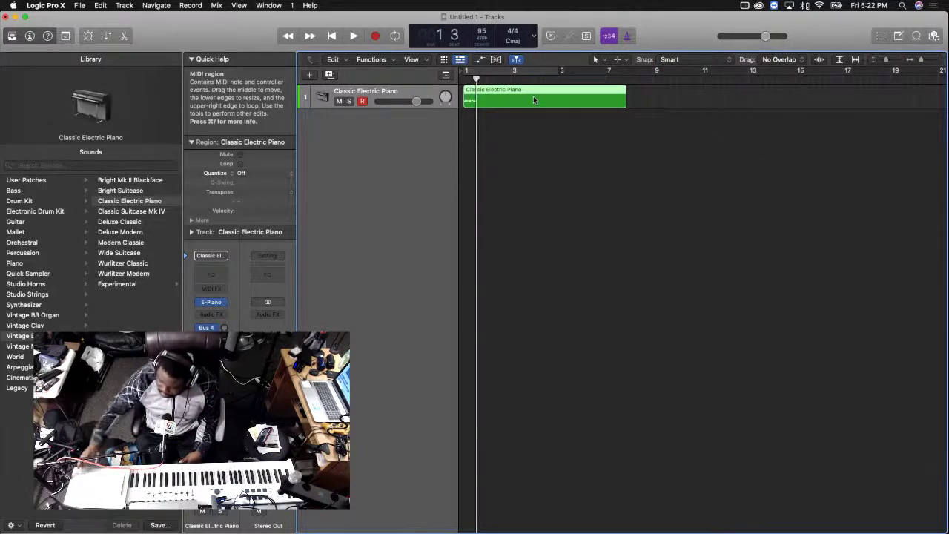
Delete the recorded piano region and return the playhead to the project start
{"action": "key", "text": "BackSpace"}
{"action": "key", "text": "Return"}
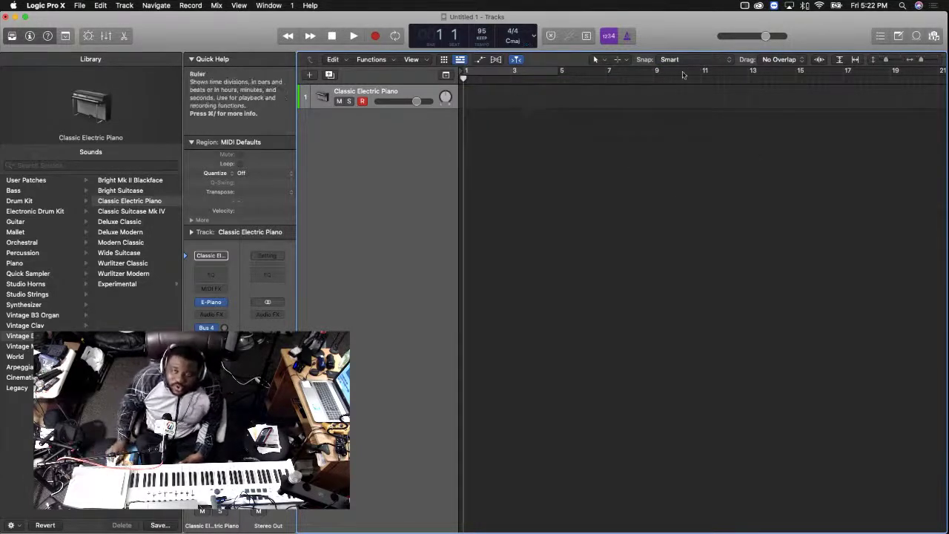
Check the Drag mode choices for overlapping regions, keeping No Overlap, and point out the metronome control
{"action": "left_click", "coordinate": [799, 59]}
{"action": "left_click", "coordinate": [801, 178]}
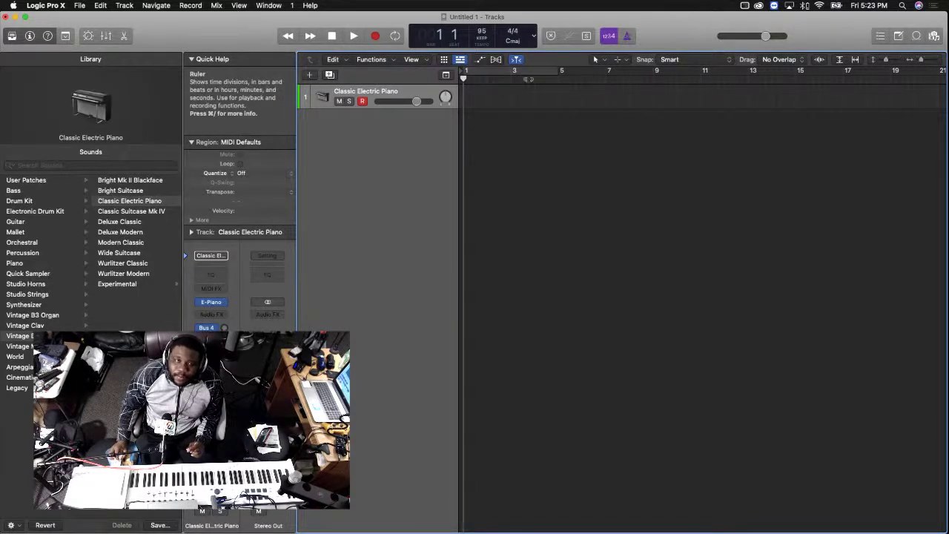
{"action": "left_click", "coordinate": [627, 37]}
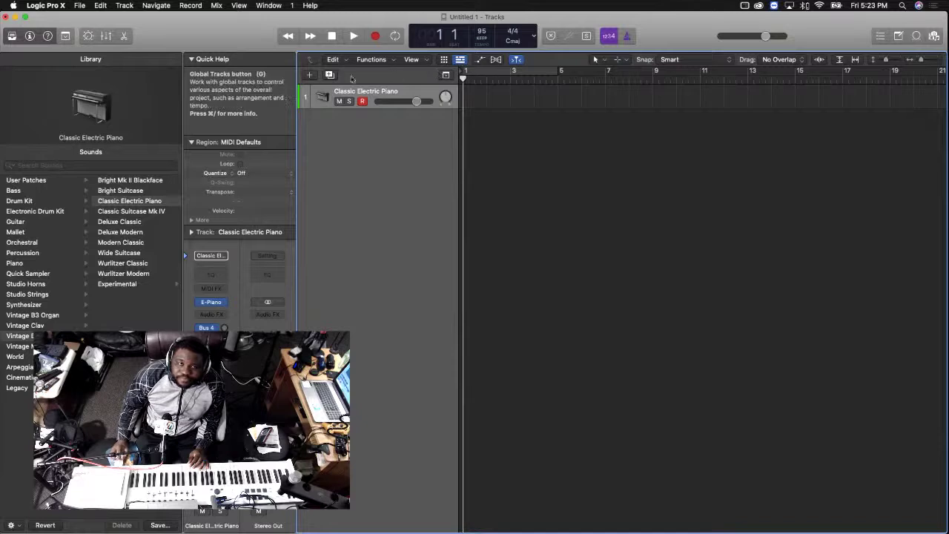
Show the global Arrangement, Marker, Signature and Tempo tracks to examine them, and hide them again
{"action": "left_click", "coordinate": [447, 76]}
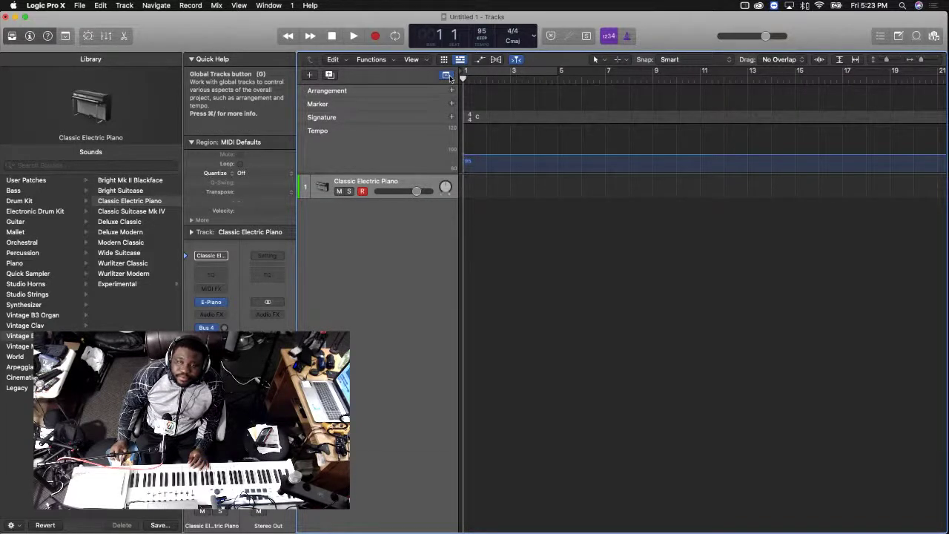
{"action": "left_click_drag", "start_coordinate": [508, 79], "coordinate": [464, 78]}
{"action": "left_click", "coordinate": [445, 75]}
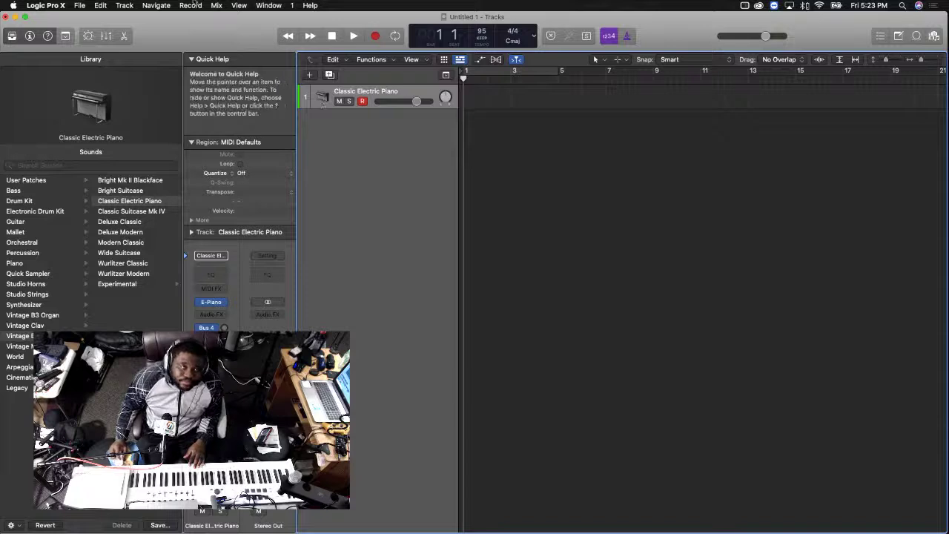
Check the count-in options, test a recording with the 1 Bar count-in, and return the playhead to the project start
{"action": "left_click", "coordinate": [191, 6]}
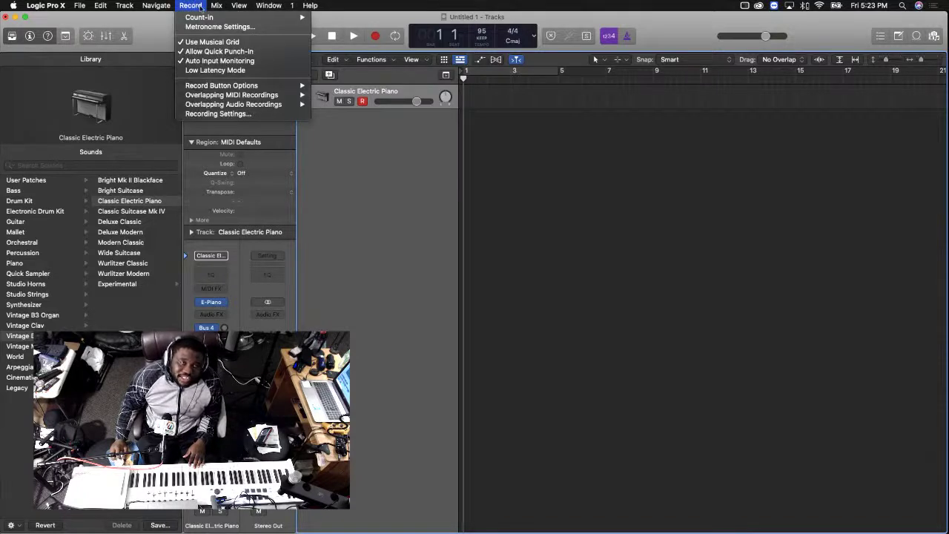
{"action": "mouse_move", "coordinate": [240, 20]}
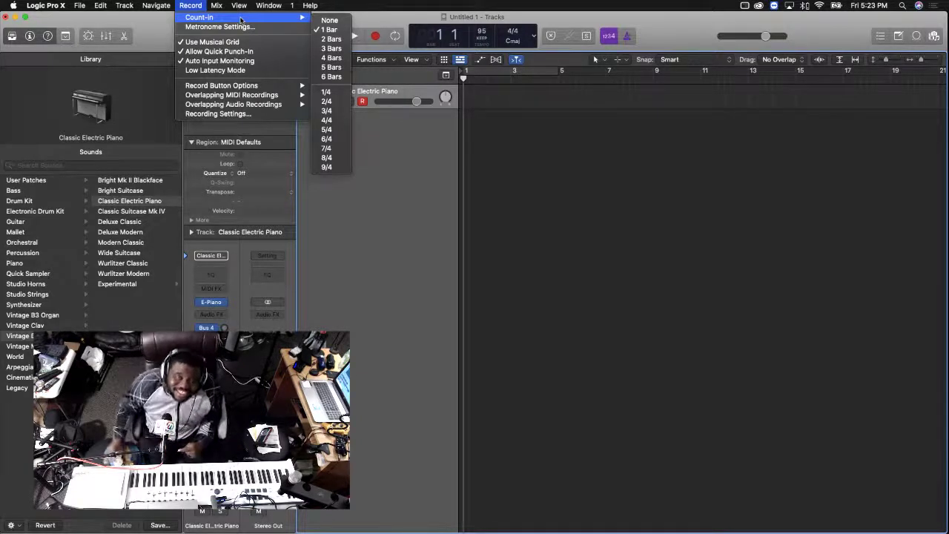
{"action": "left_click", "coordinate": [502, 80]}
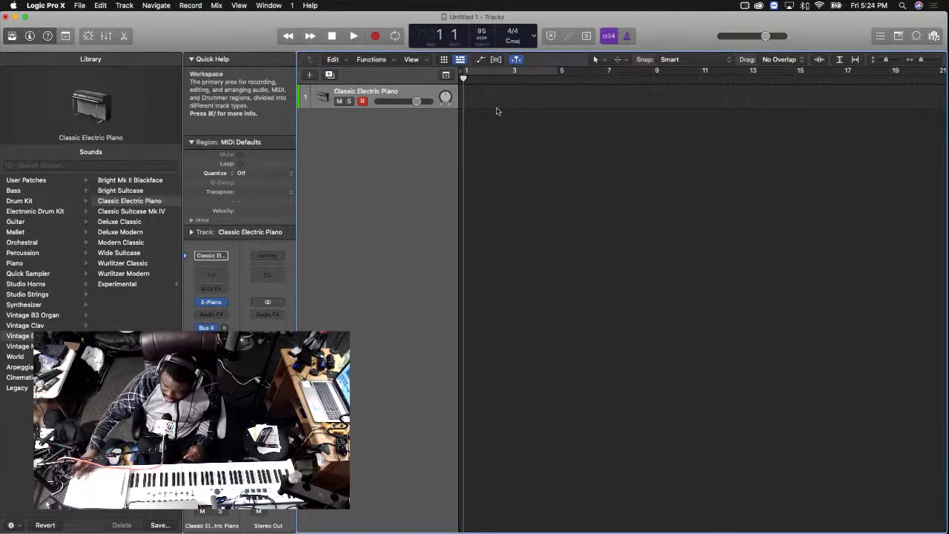
{"action": "key", "text": "r"}
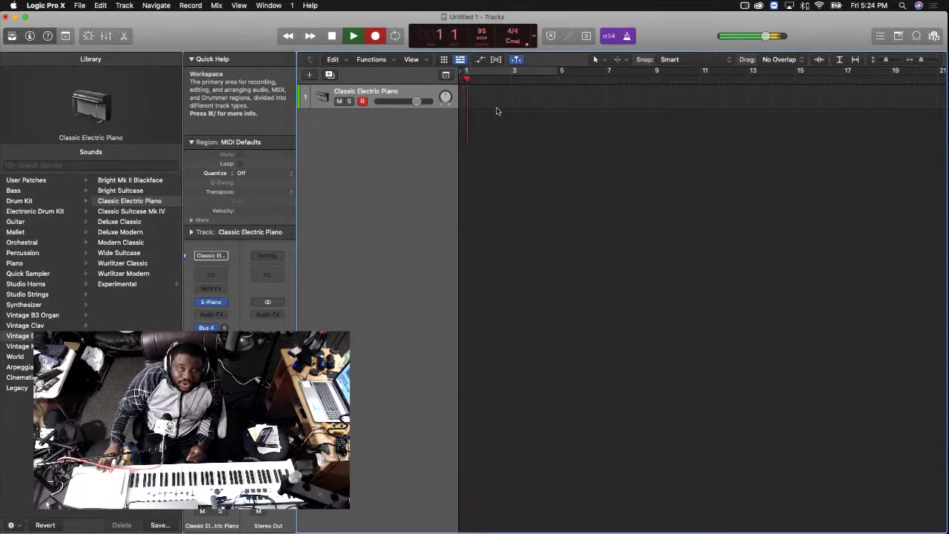
{"action": "key", "text": "space"}
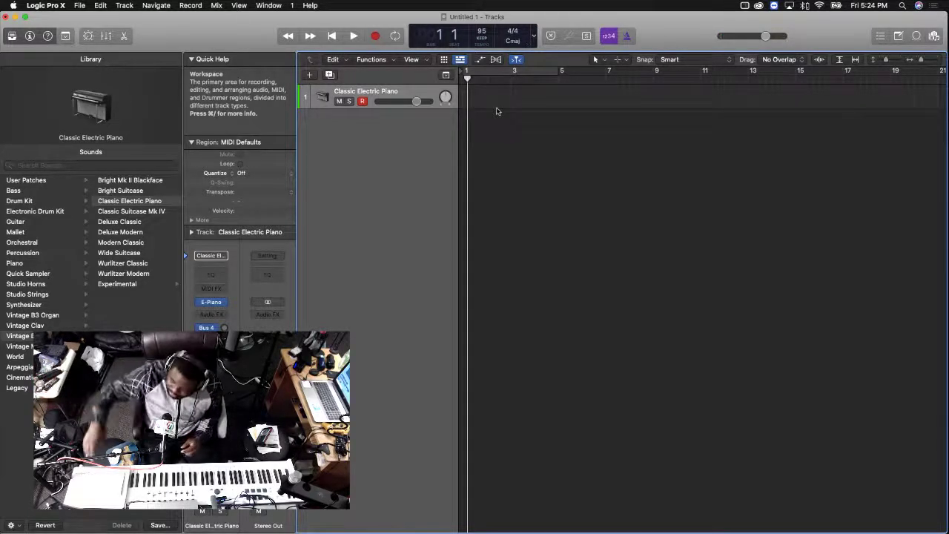
{"action": "key", "text": "Return"}
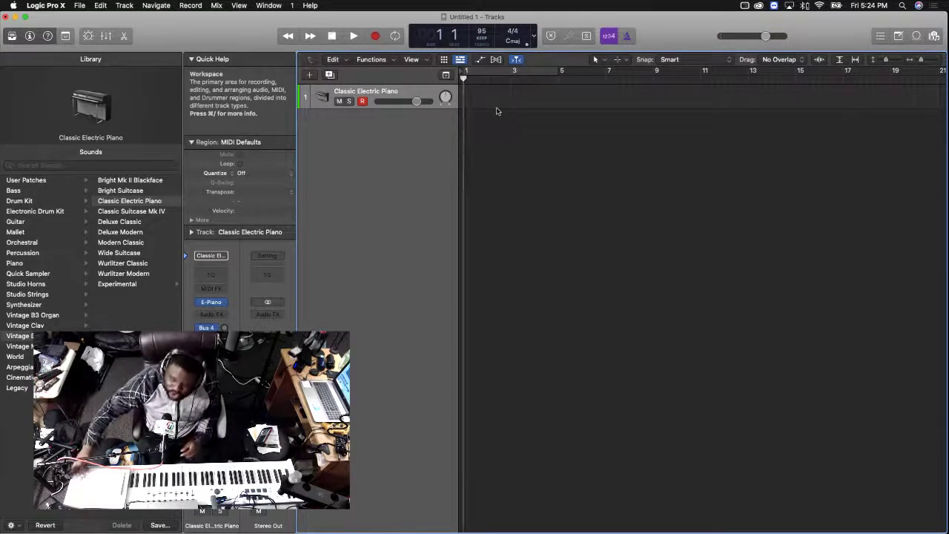
Set the recording count-in to 2 Bars, test it with a short recording, and return the playhead to the project start
{"action": "left_click", "coordinate": [191, 5]}
{"action": "mouse_move", "coordinate": [210, 19]}
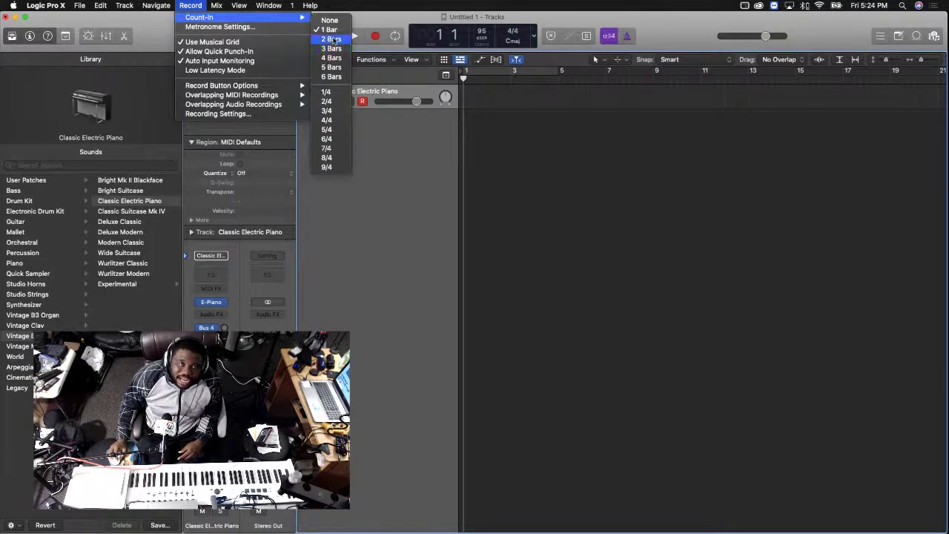
{"action": "left_click", "coordinate": [332, 38]}
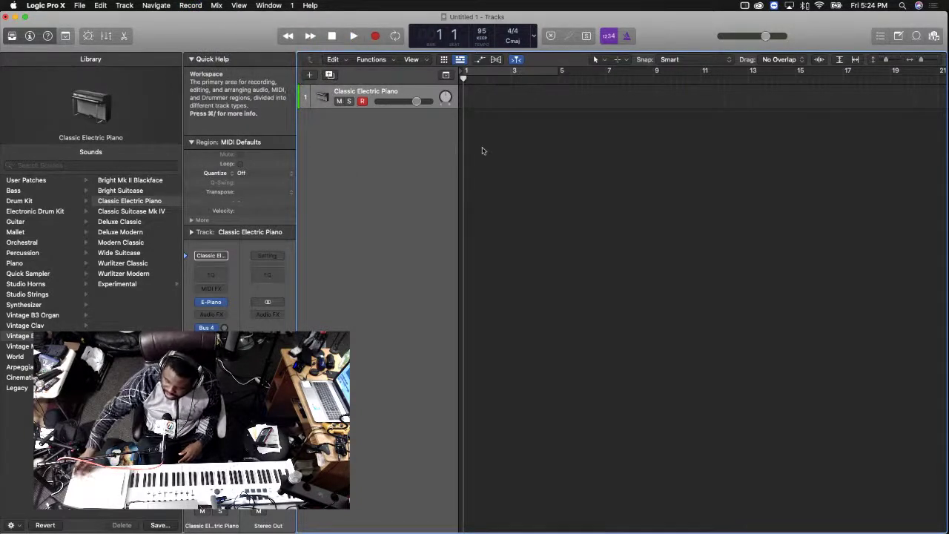
{"action": "key", "text": "r"}
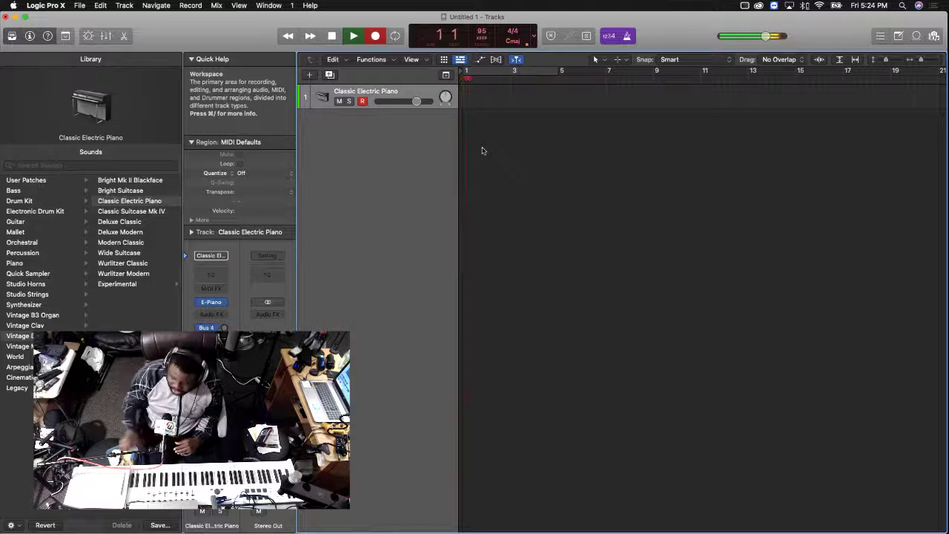
{"action": "key", "text": "space"}
{"action": "key", "text": "Return"}
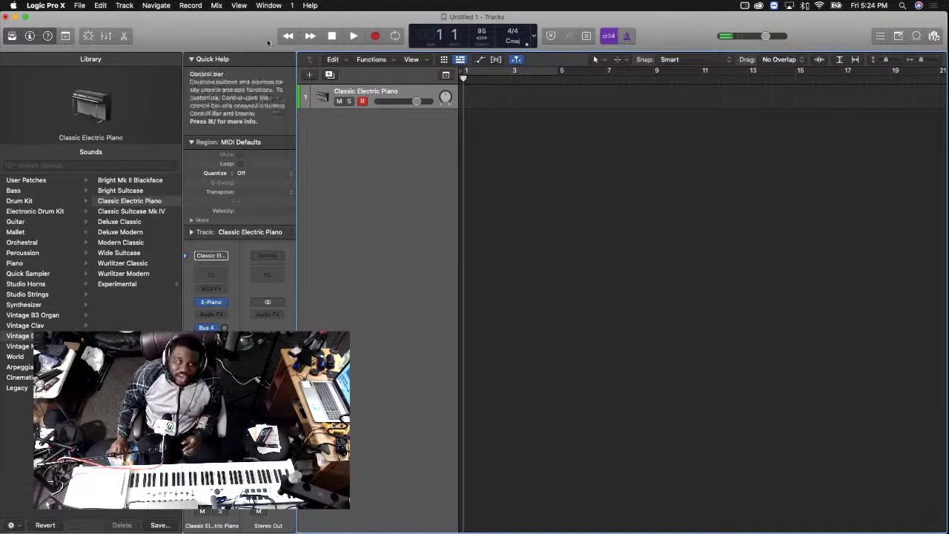
Set the recording count-in to 1 Bar and recheck the recording options without changing anything else
{"action": "left_click", "coordinate": [191, 5]}
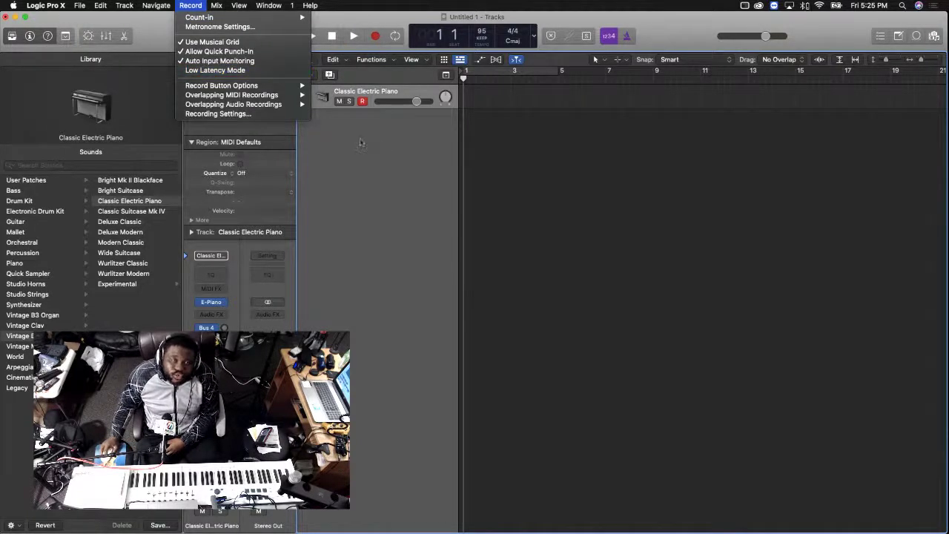
{"action": "mouse_move", "coordinate": [296, 17]}
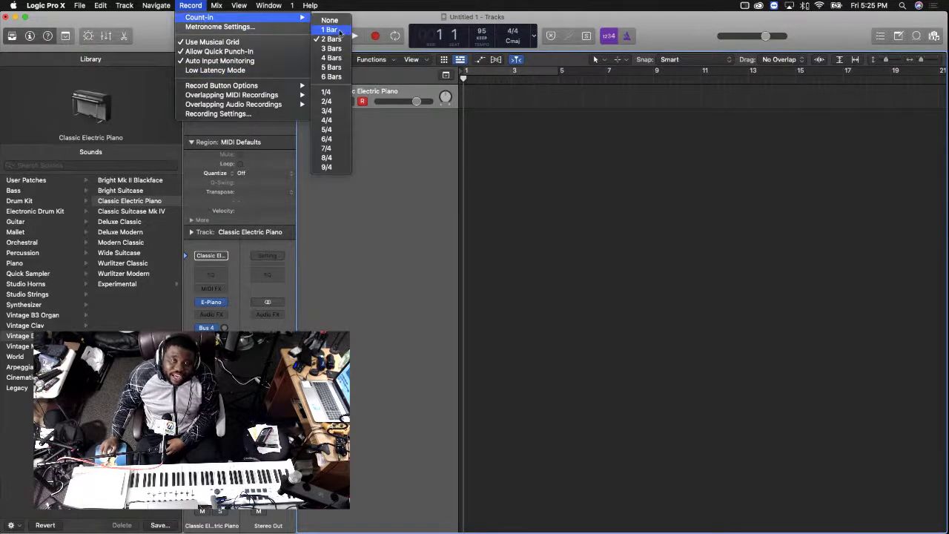
{"action": "left_click", "coordinate": [330, 30]}
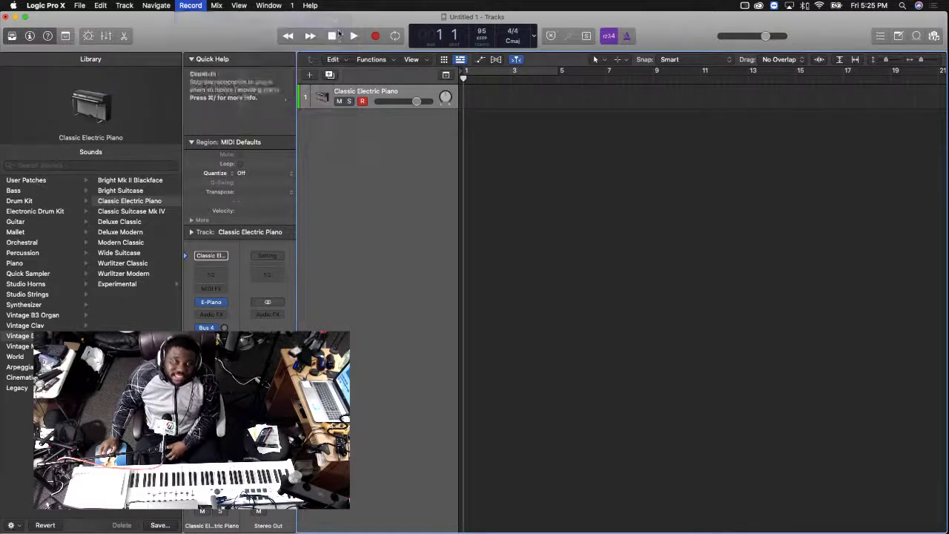
{"action": "left_click", "coordinate": [191, 6]}
{"action": "mouse_move", "coordinate": [212, 18]}
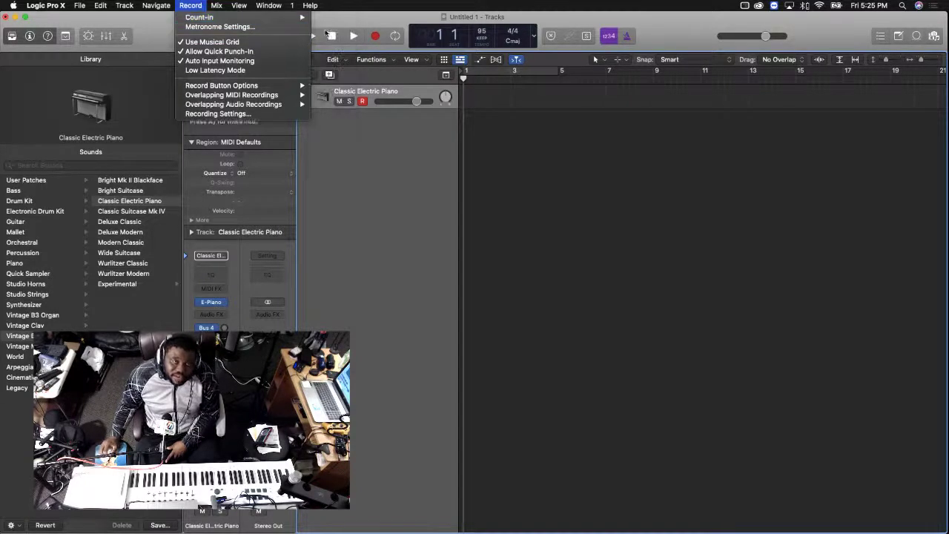
{"action": "left_click", "coordinate": [568, 160]}
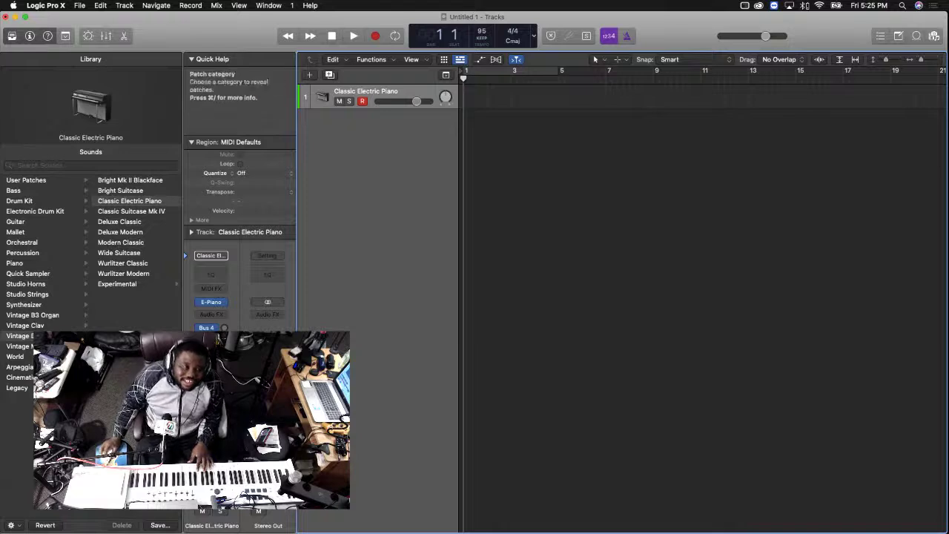
Browse the instrument plug-ins for the Classic Electric Piano track, load Kontakt as Multi-Output (16xStereo), and close its plug-in window
{"action": "left_click", "coordinate": [226, 303]}
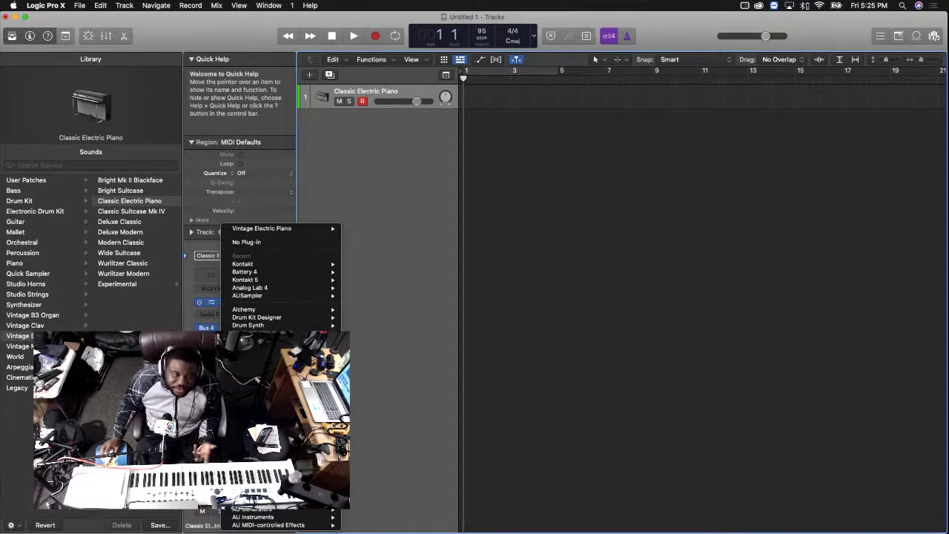
{"action": "mouse_move", "coordinate": [297, 333]}
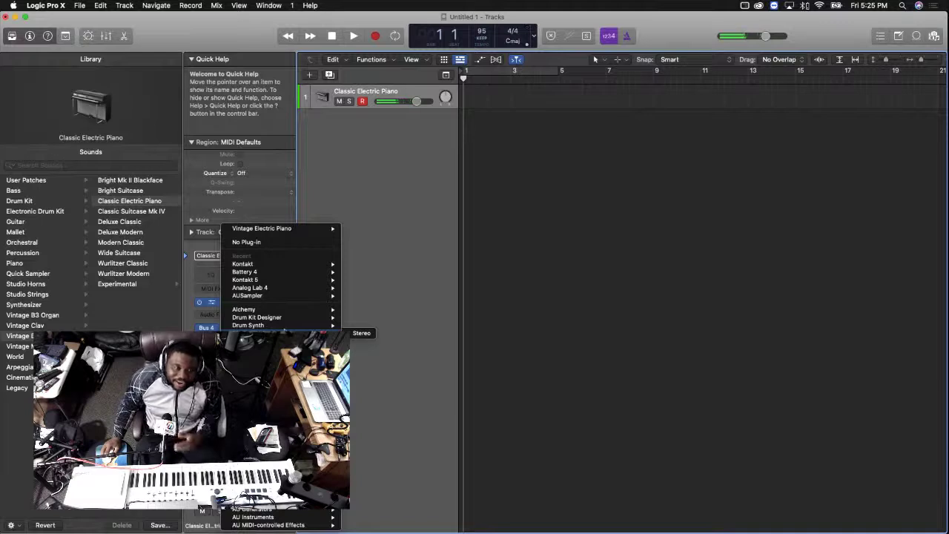
{"action": "mouse_move", "coordinate": [285, 308]}
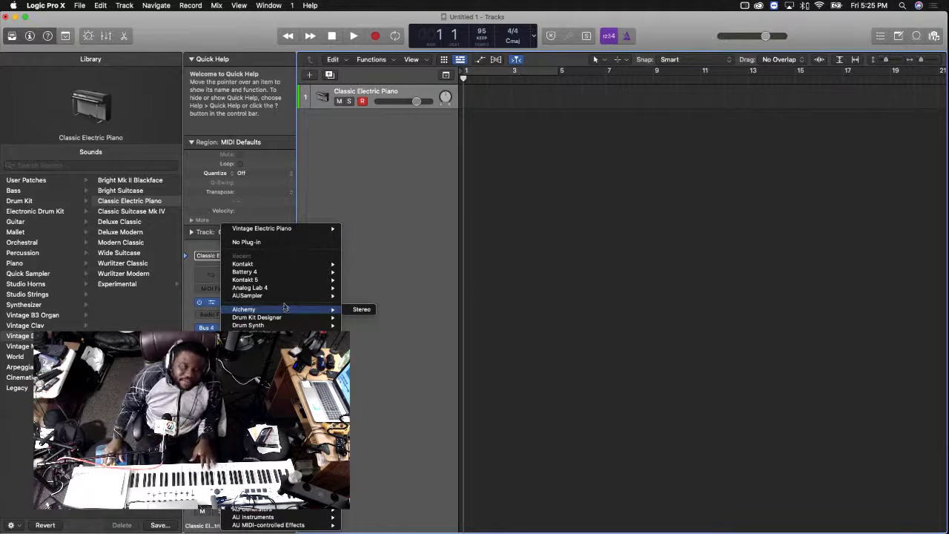
{"action": "mouse_move", "coordinate": [261, 264]}
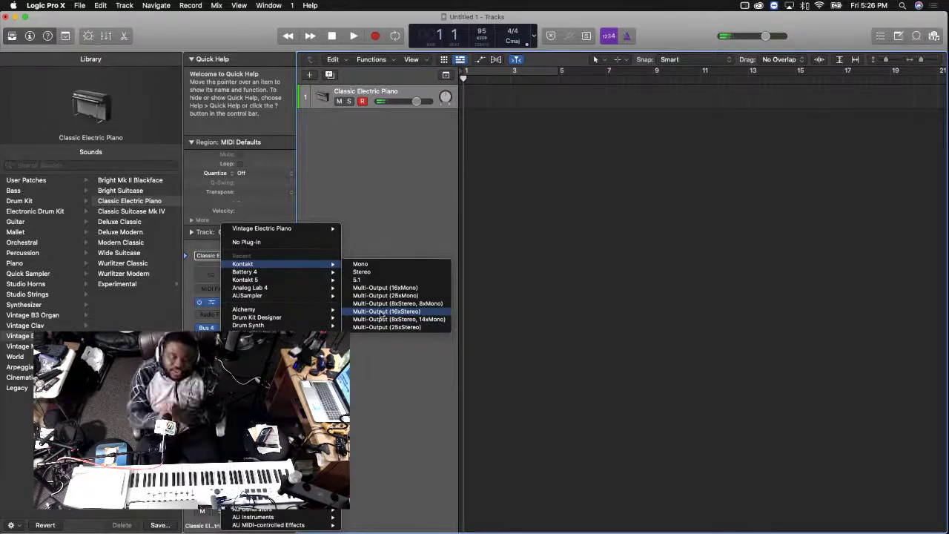
{"action": "mouse_move", "coordinate": [290, 265]}
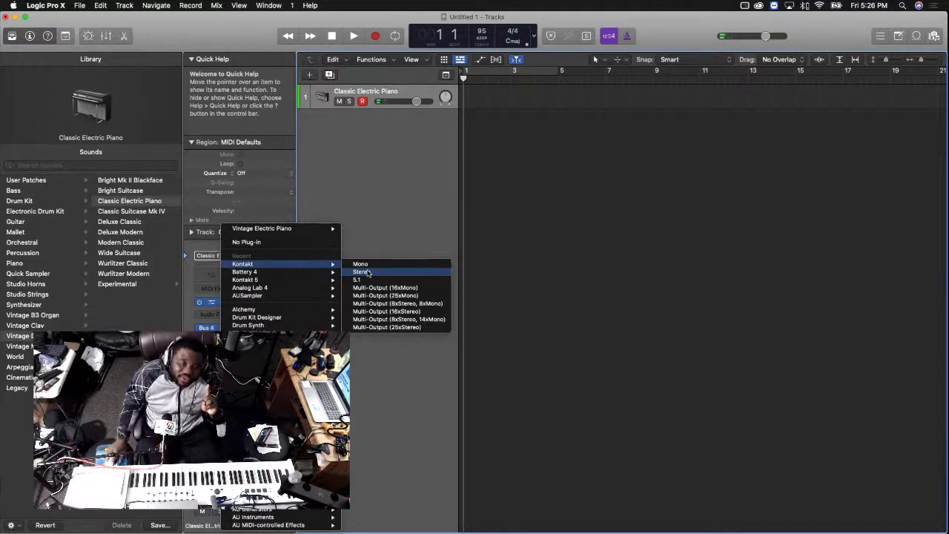
{"action": "left_click", "coordinate": [399, 311]}
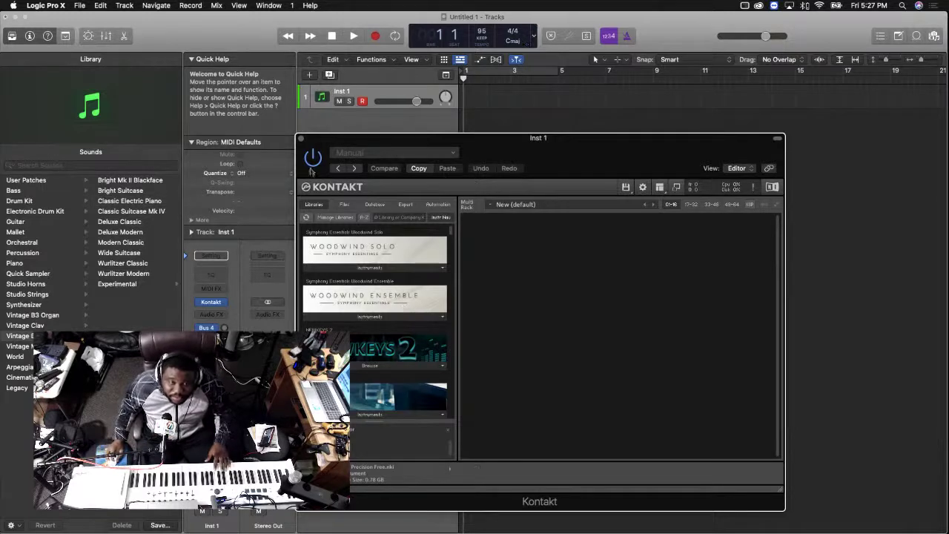
{"action": "left_click", "coordinate": [301, 138]}
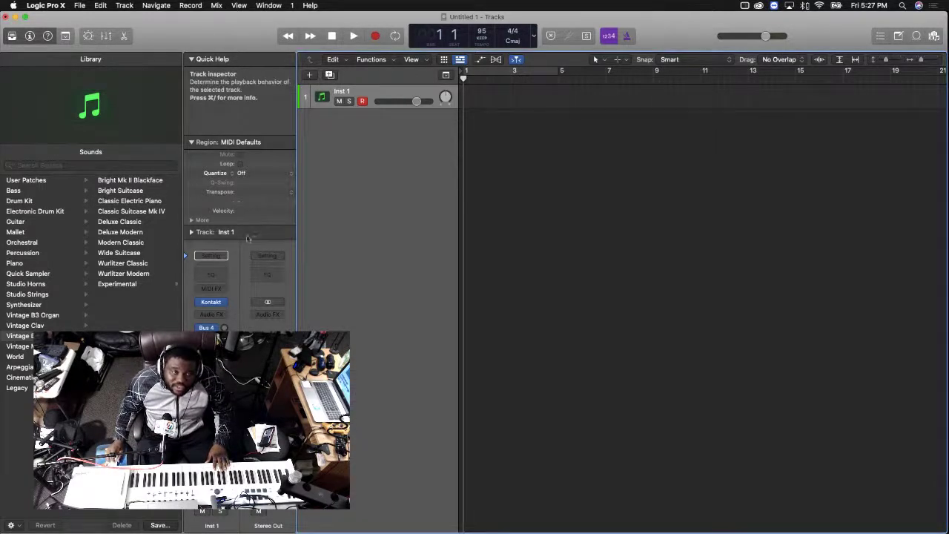
Replace the track's instrument with Battery 4 as Multi-Output (8xStereo, 12xMono)
{"action": "left_click", "coordinate": [221, 302]}
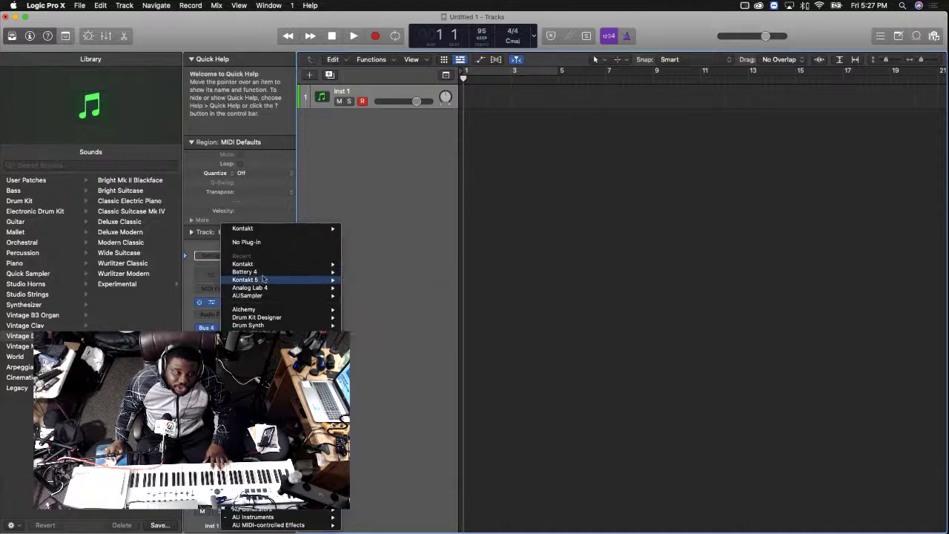
{"action": "mouse_move", "coordinate": [256, 272]}
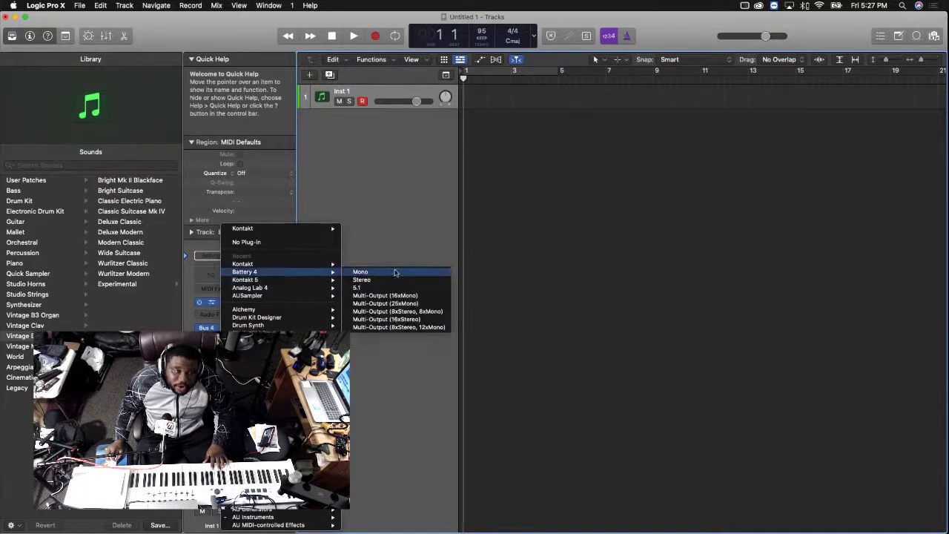
{"action": "left_click", "coordinate": [415, 327]}
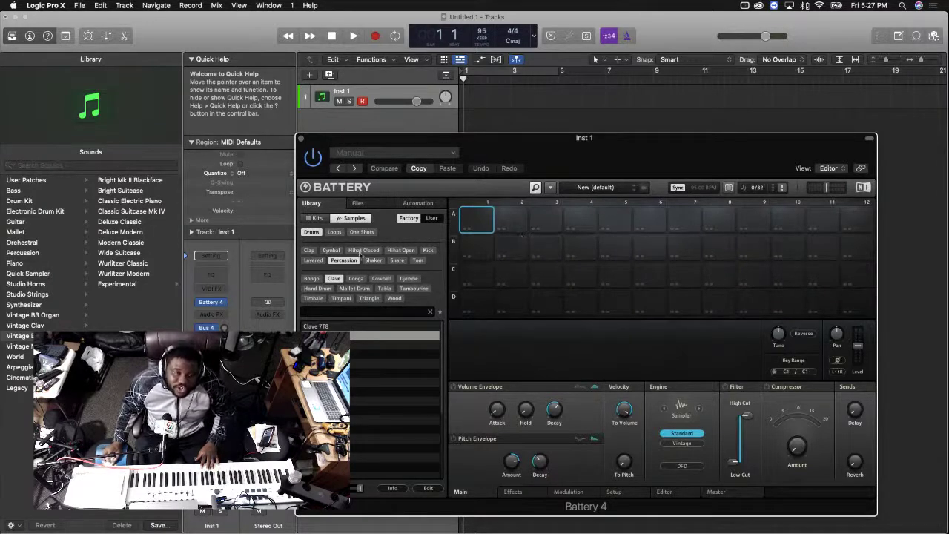
Filter Battery's factory kits to Digital Drum Kit and load the 2 Funk Kit
{"action": "left_click", "coordinate": [316, 219]}
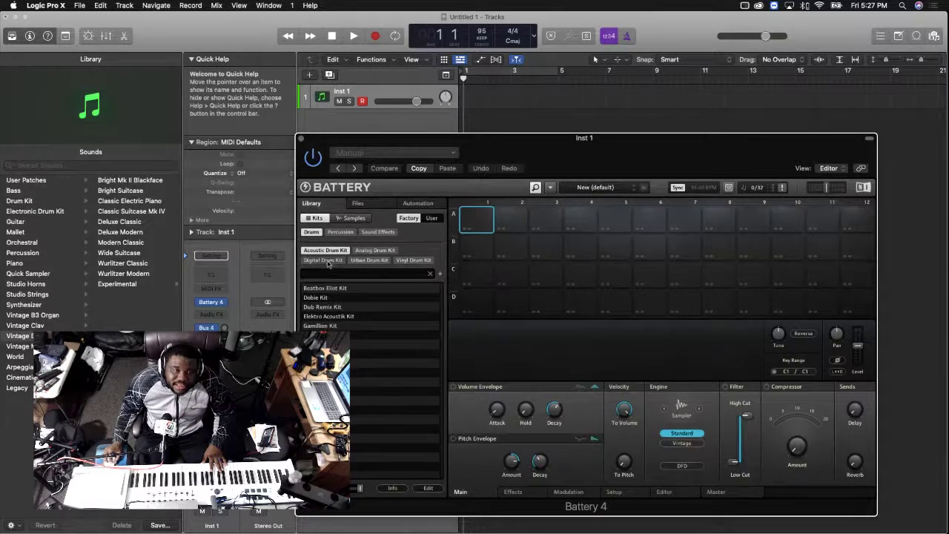
{"action": "left_click", "coordinate": [323, 260]}
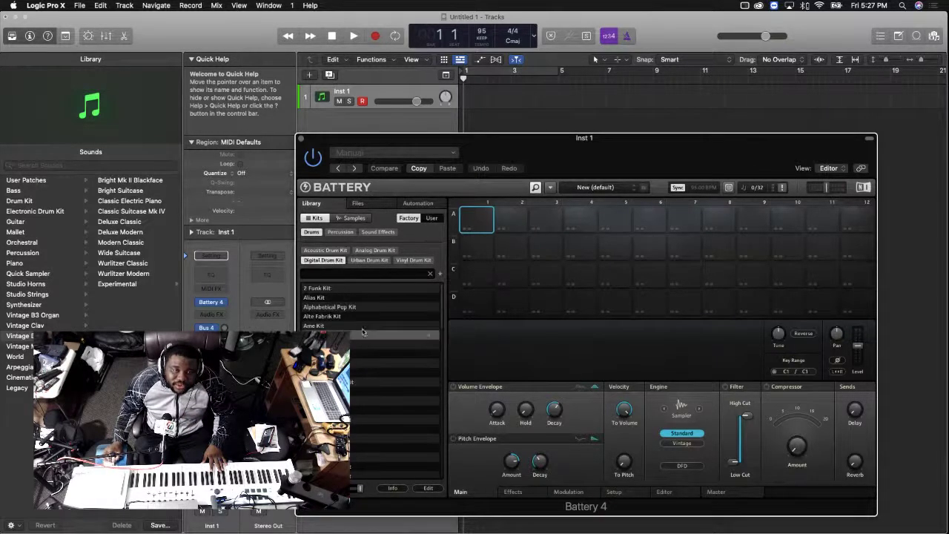
{"action": "double_click", "coordinate": [318, 289]}
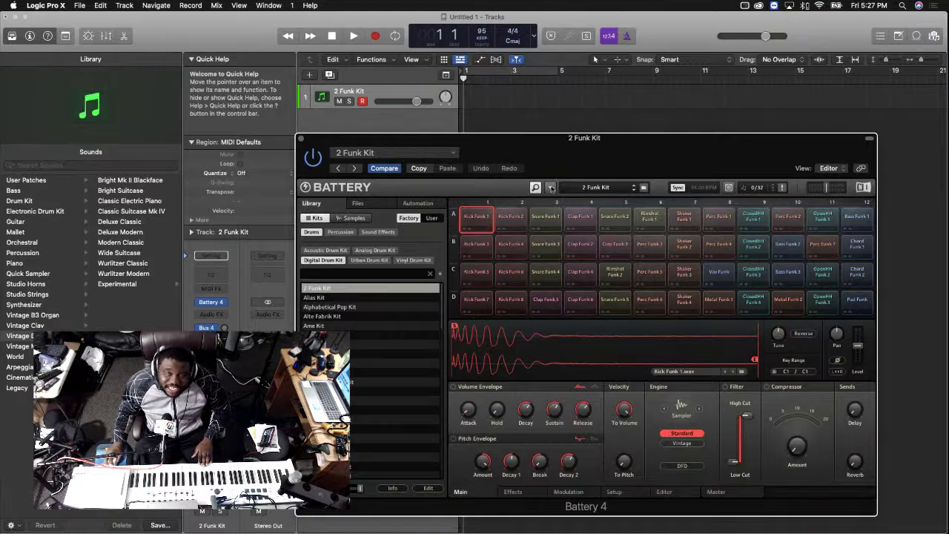
Create a new empty kit in Battery, replacing the loaded one
{"action": "left_click", "coordinate": [551, 188]}
{"action": "mouse_move", "coordinate": [576, 205]}
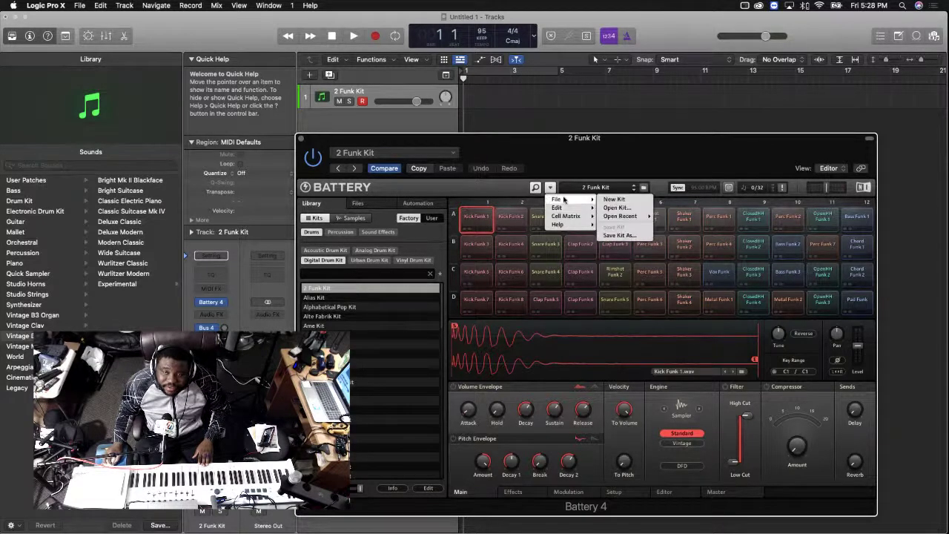
{"action": "left_click", "coordinate": [614, 199]}
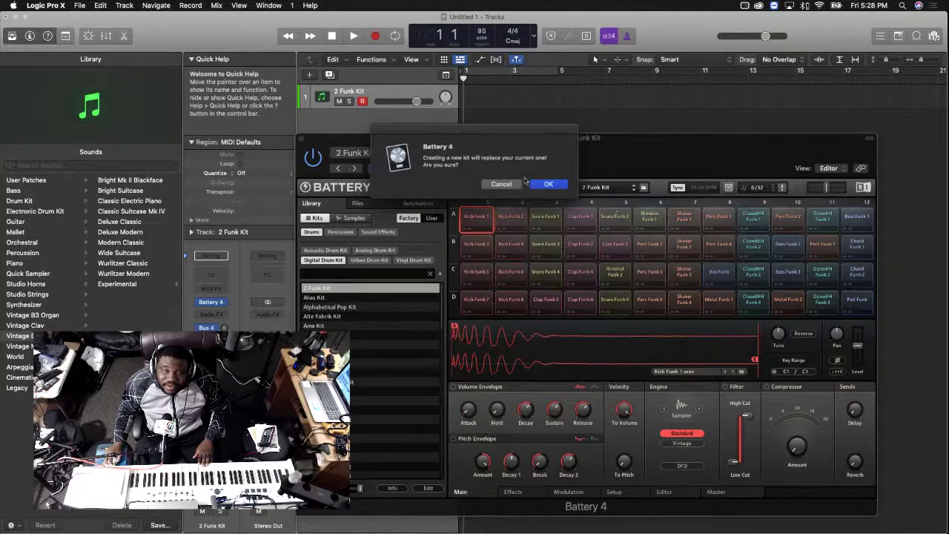
{"action": "left_click", "coordinate": [548, 185]}
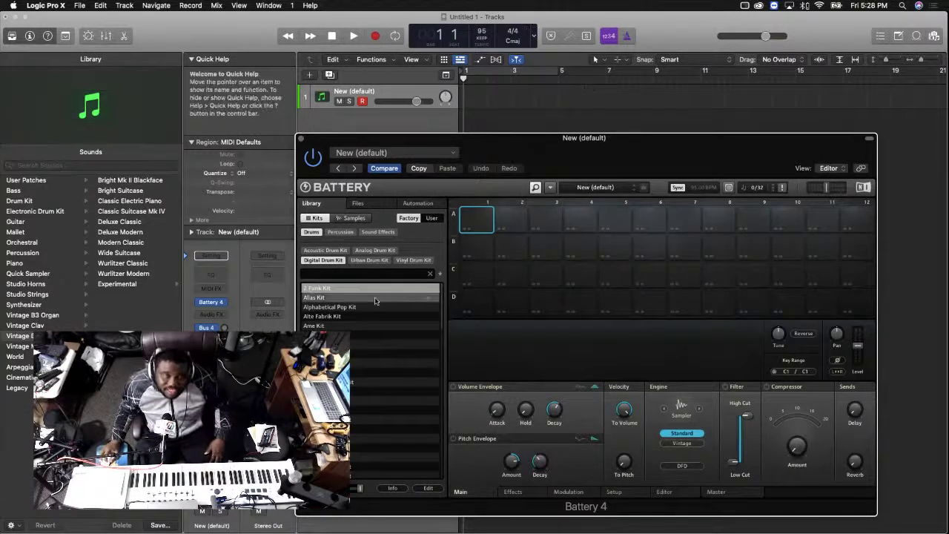
Load the 2 Funk Kit into the empty Battery kit, select the Shaker Funk 1 cell, and briefly start and stop playback
{"action": "double_click", "coordinate": [337, 288]}
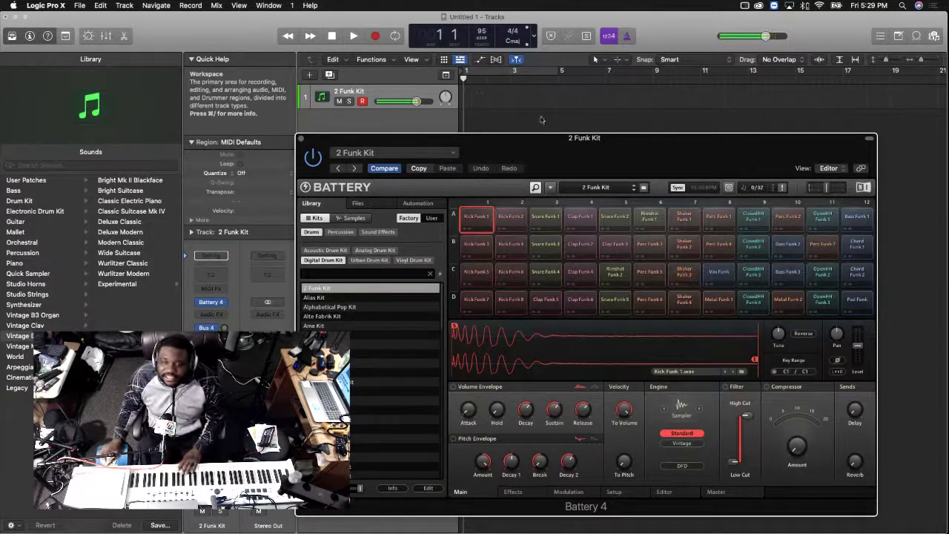
{"action": "left_click", "coordinate": [688, 218]}
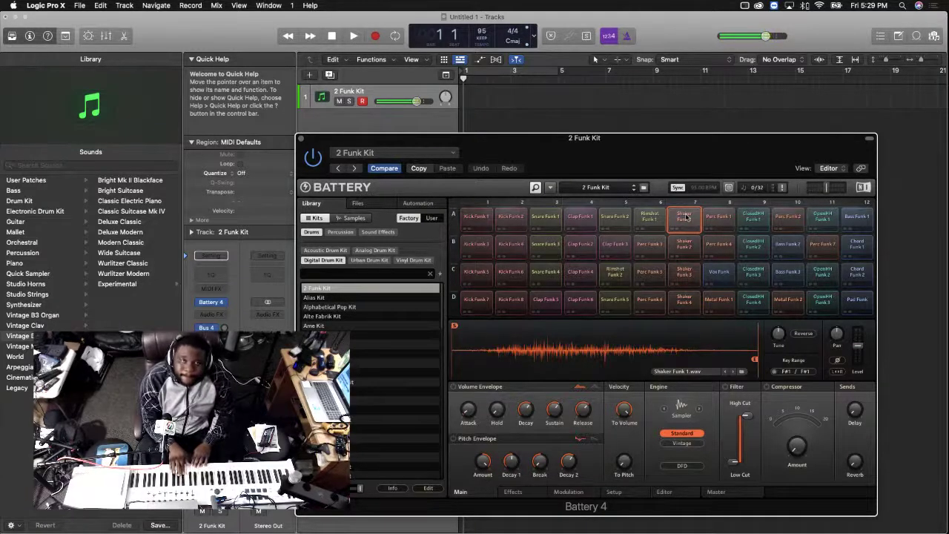
{"action": "key", "text": "space"}
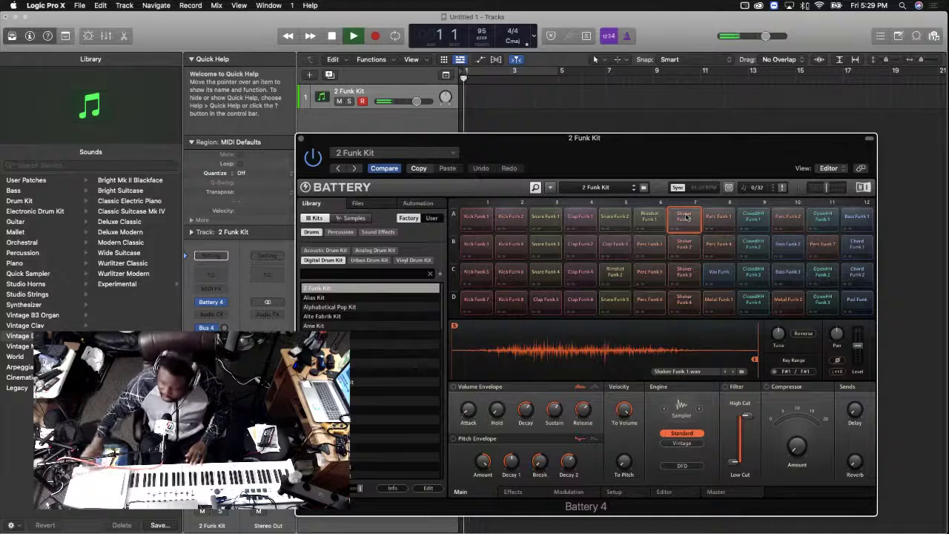
{"action": "key", "text": "space"}
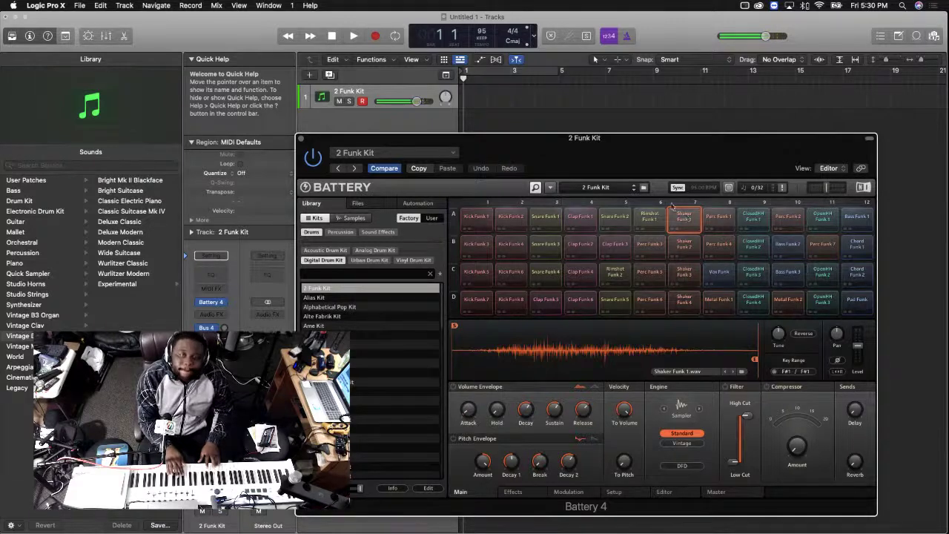
Turn on the cycle area spanning bars 1 to 5 in the Tracks ruler
{"action": "left_click", "coordinate": [513, 74]}
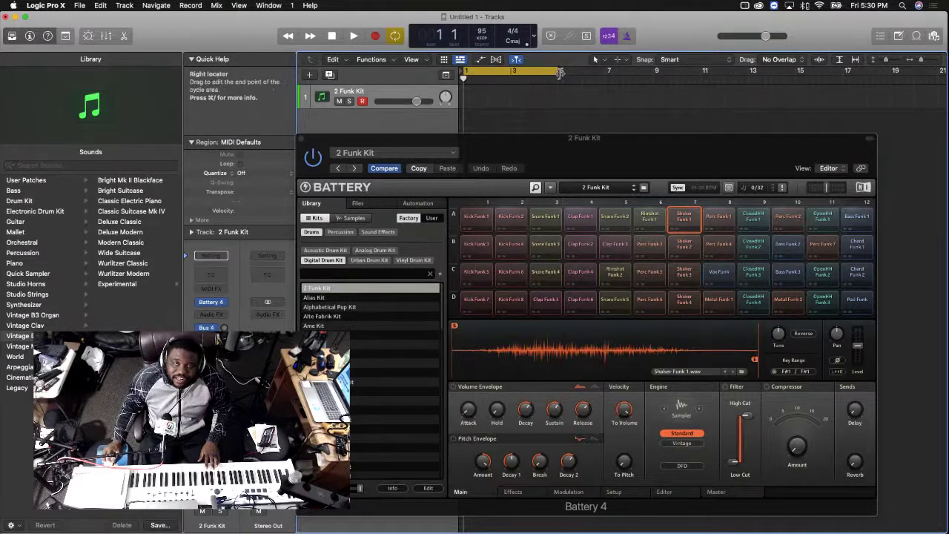
{"action": "mouse_move", "coordinate": [561, 72]}
{"action": "left_mouse_down"}
{"action": "mouse_move", "coordinate": [819, 74]}
{"action": "mouse_move", "coordinate": [561, 74]}
{"action": "left_mouse_up"}
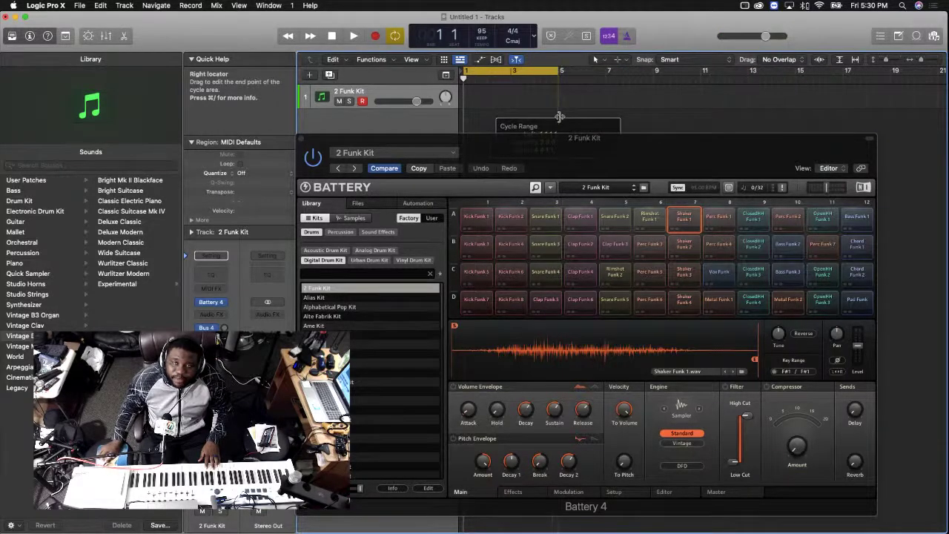
{"action": "mouse_move", "coordinate": [559, 117]}
{"action": "left_mouse_down"}
{"action": "mouse_move", "coordinate": [656, 114]}
{"action": "mouse_move", "coordinate": [557, 113]}
{"action": "left_mouse_up"}
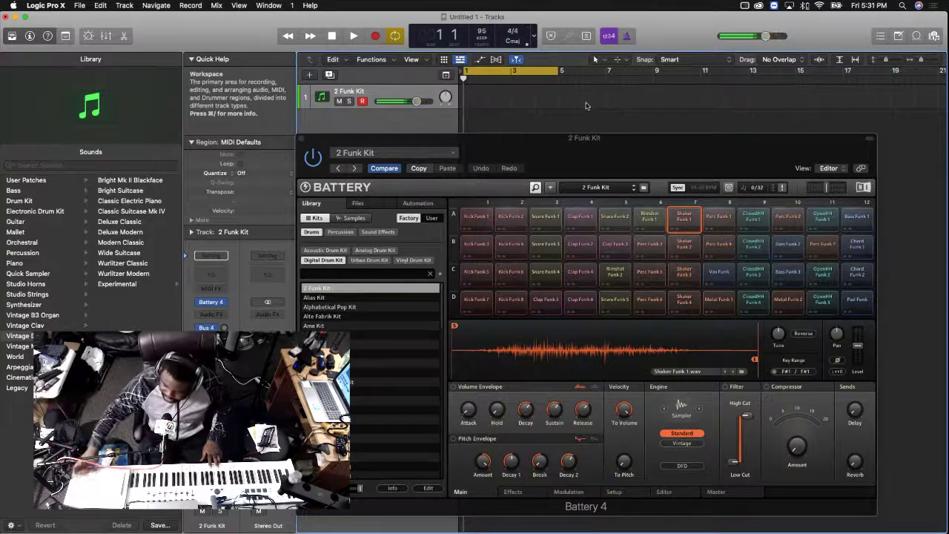
{"action": "key", "text": "r"}
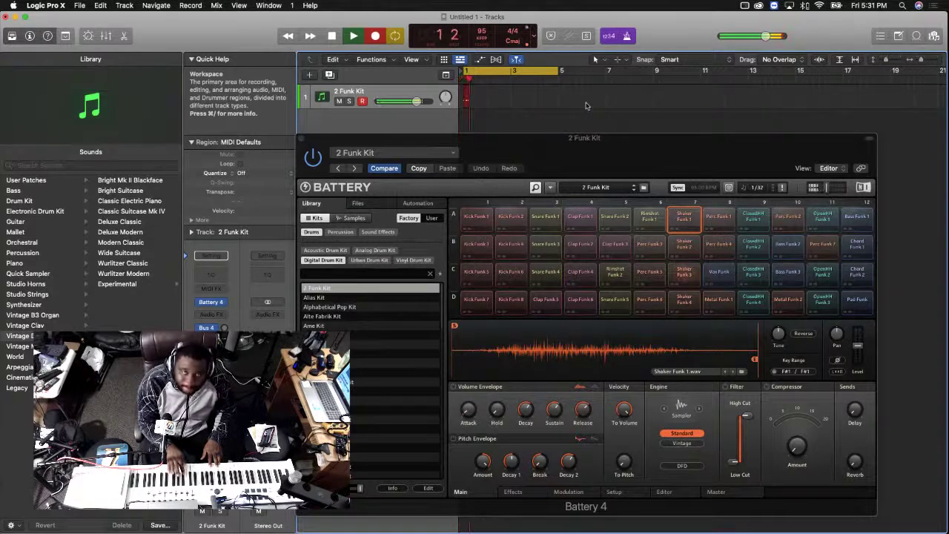
{"action": "key", "text": "space"}
{"action": "key", "text": "super+z"}
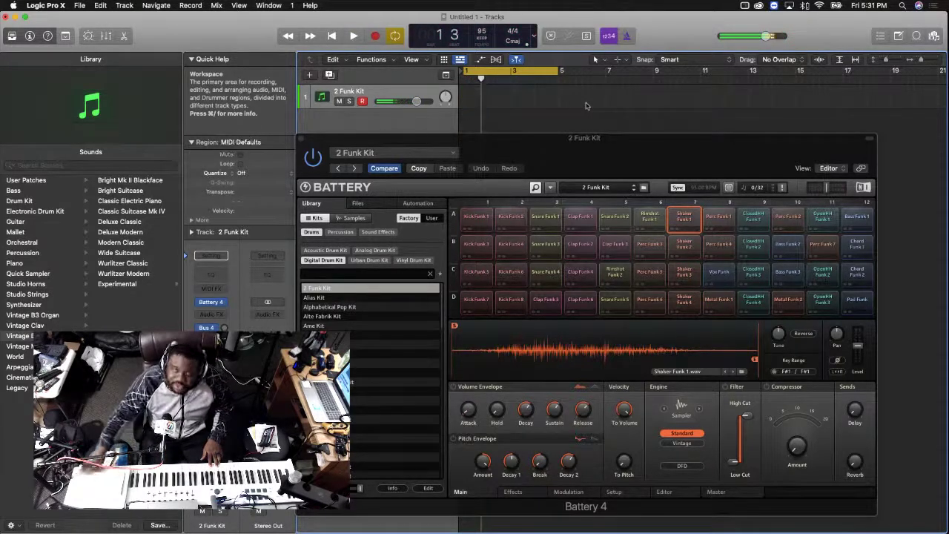
{"action": "key", "text": "r"}
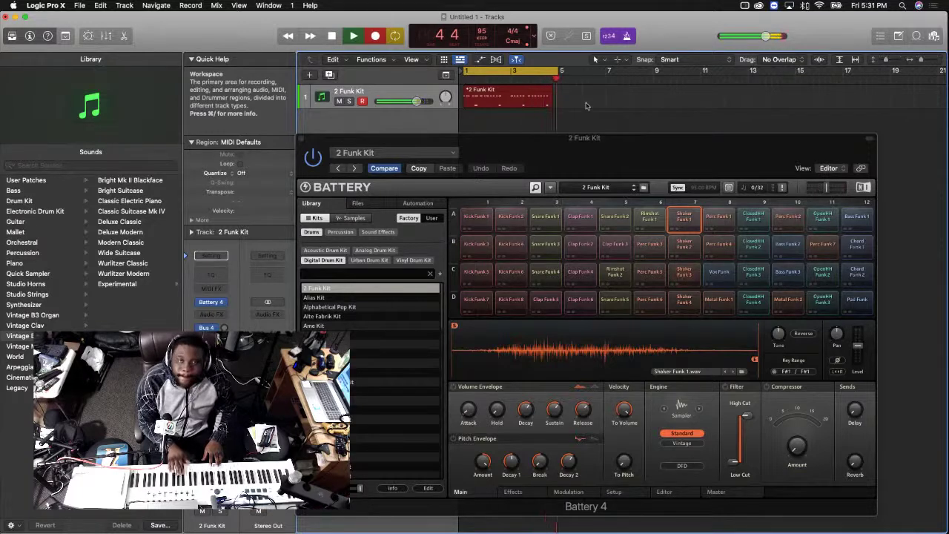
{"action": "key", "text": "space"}
{"action": "key", "text": "super+z"}
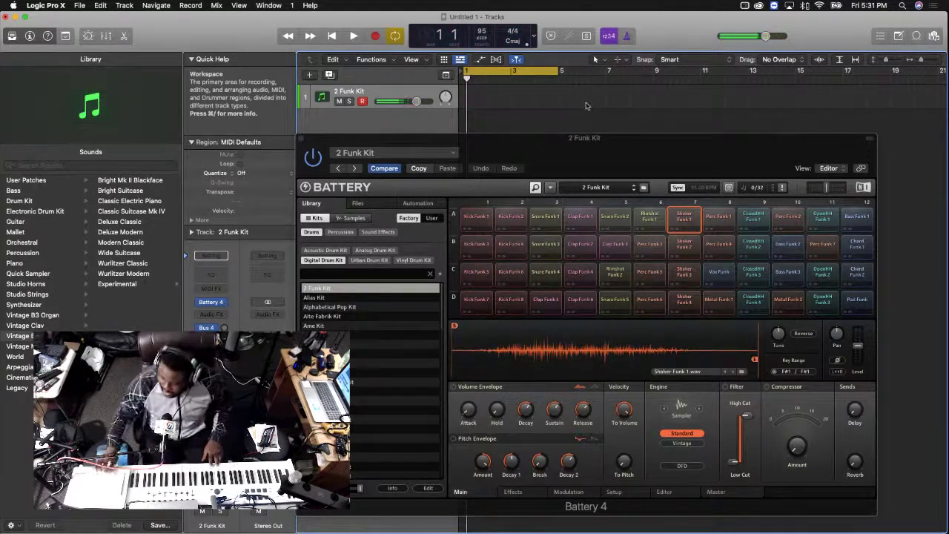
Record a four-bar drum pattern on the 2 Funk Kit track within the cycle range and select the new region
{"action": "key", "text": "r"}
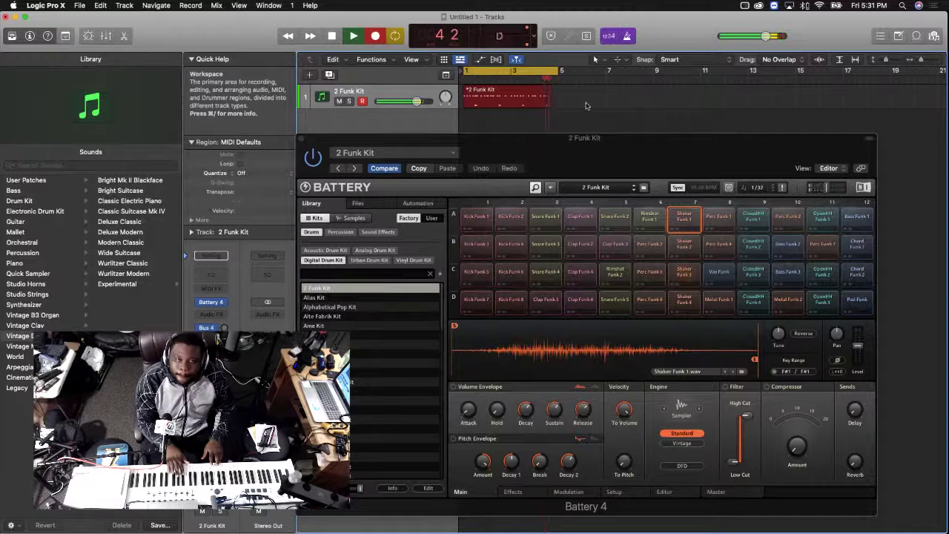
{"action": "key", "text": "space"}
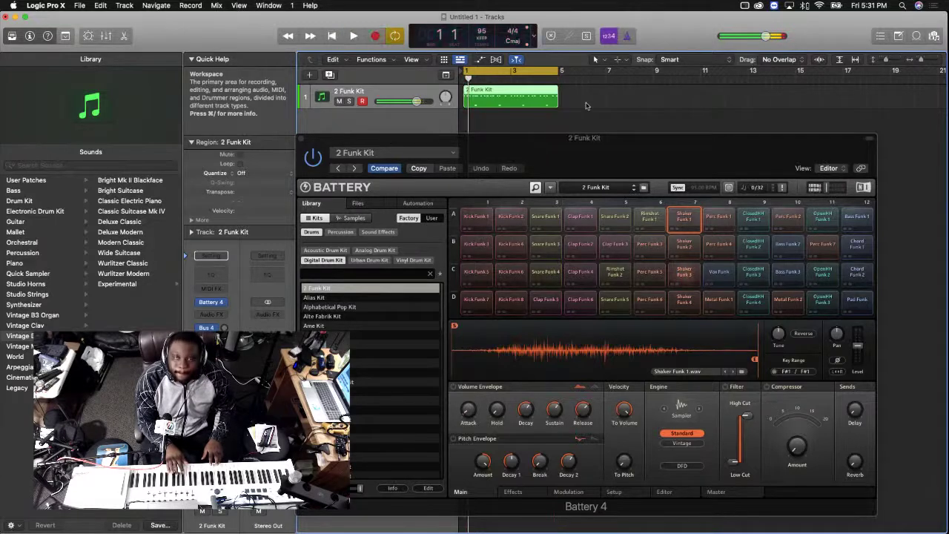
{"action": "left_click", "coordinate": [586, 106]}
{"action": "left_click", "coordinate": [535, 102]}
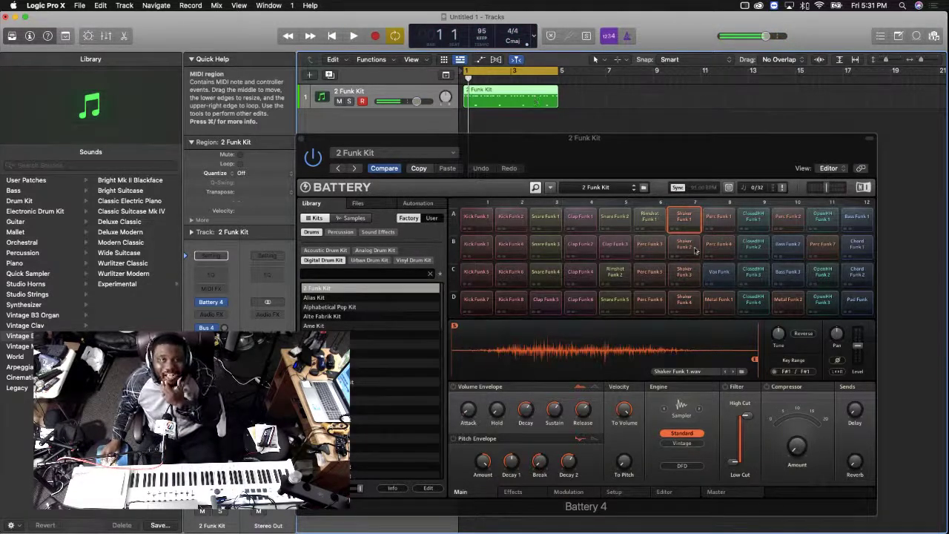
Open the recorded 2 Funk Kit region in the Piano Roll and close the Battery 4 window
{"action": "key", "text": "e"}
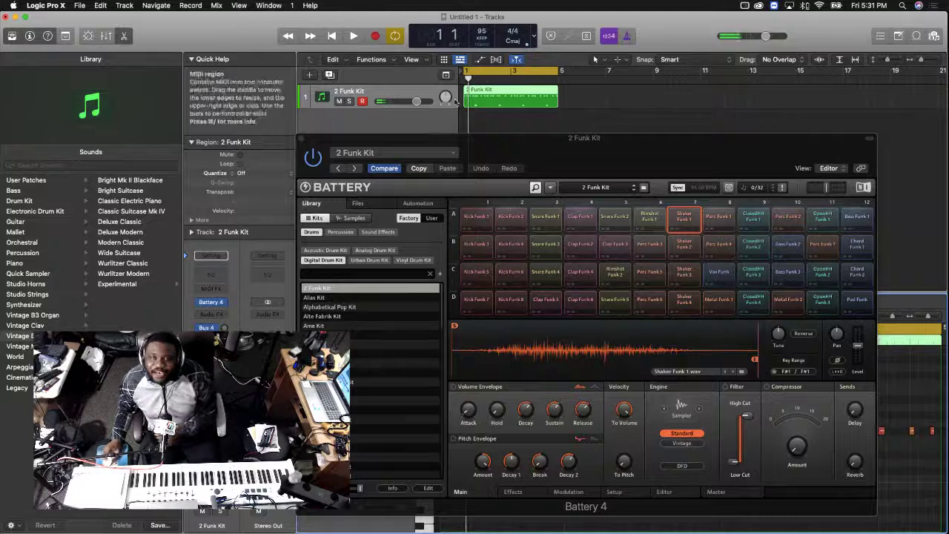
{"action": "left_click", "coordinate": [302, 140]}
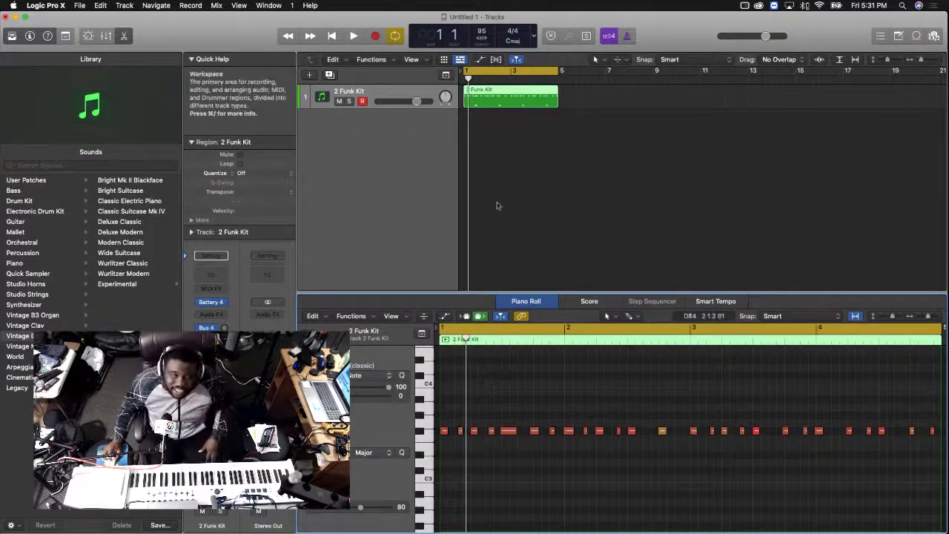
{"action": "left_click", "coordinate": [519, 156]}
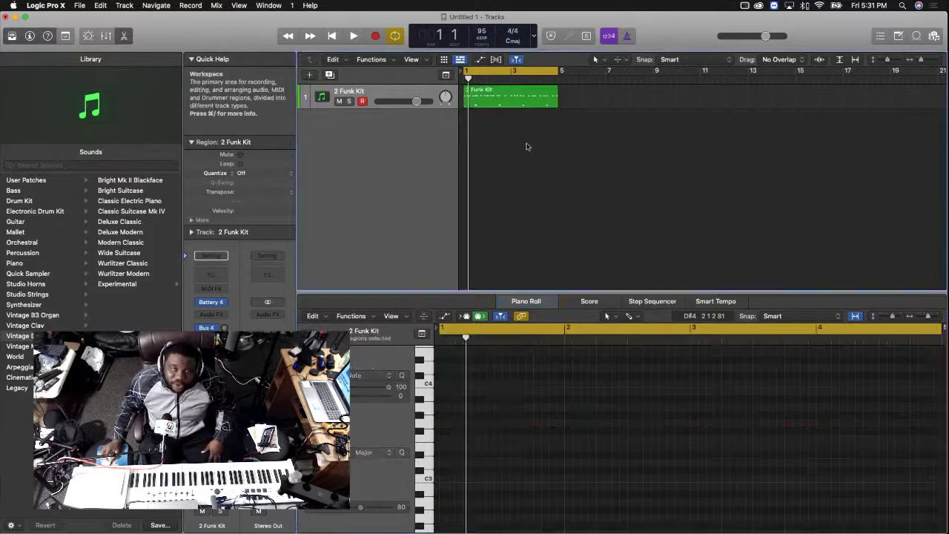
{"action": "left_click", "coordinate": [489, 94]}
{"action": "double_click", "coordinate": [487, 90]}
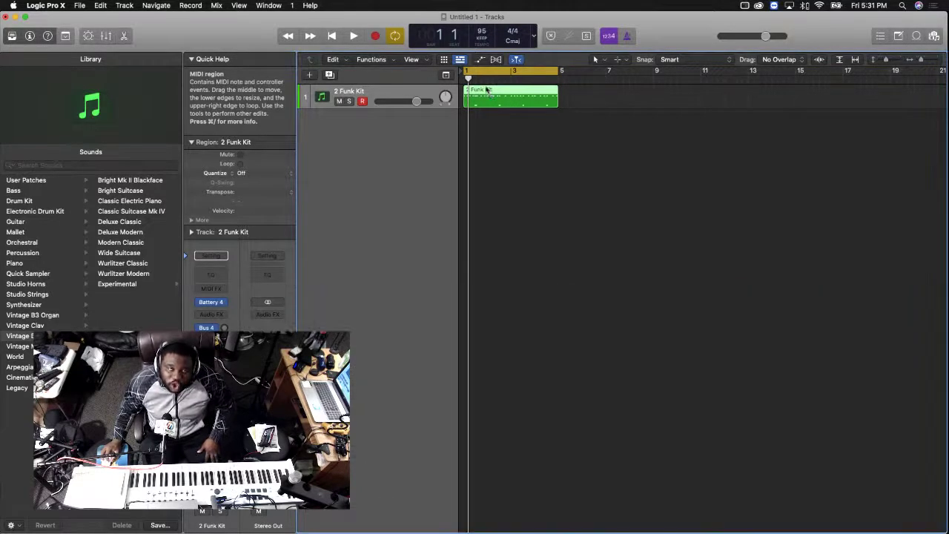
{"action": "double_click", "coordinate": [489, 90]}
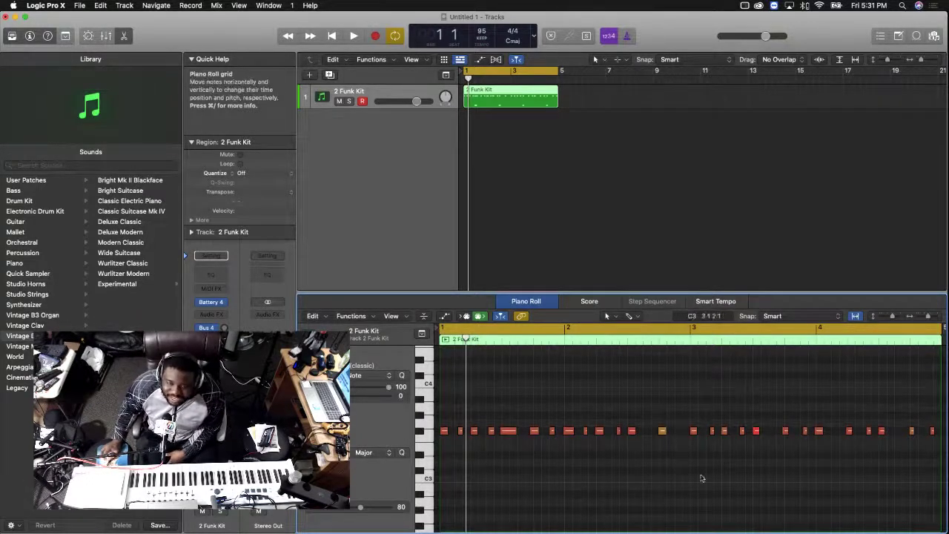
Audition individual recorded notes in the Piano Roll and check their velocities
{"action": "right_click", "coordinate": [659, 437]}
{"action": "left_click", "coordinate": [630, 433]}
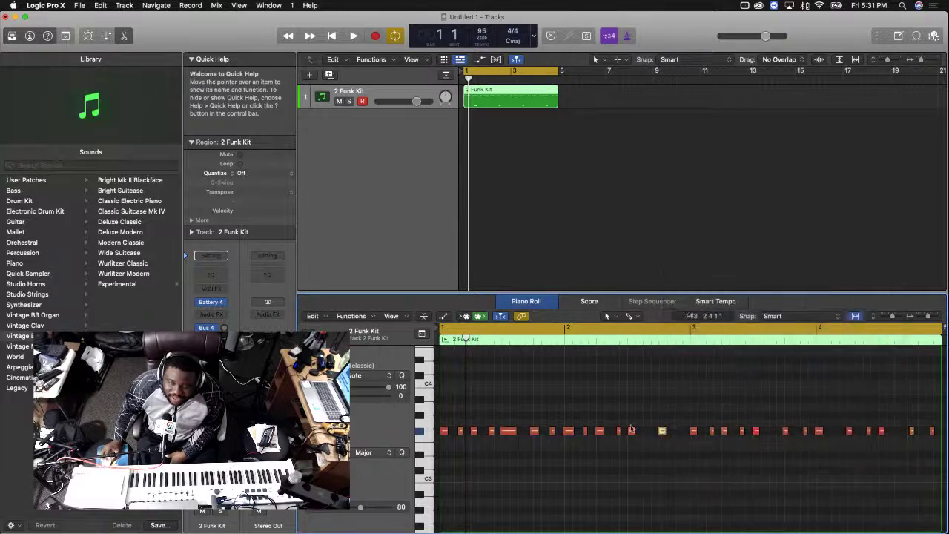
{"action": "left_click", "coordinate": [637, 472]}
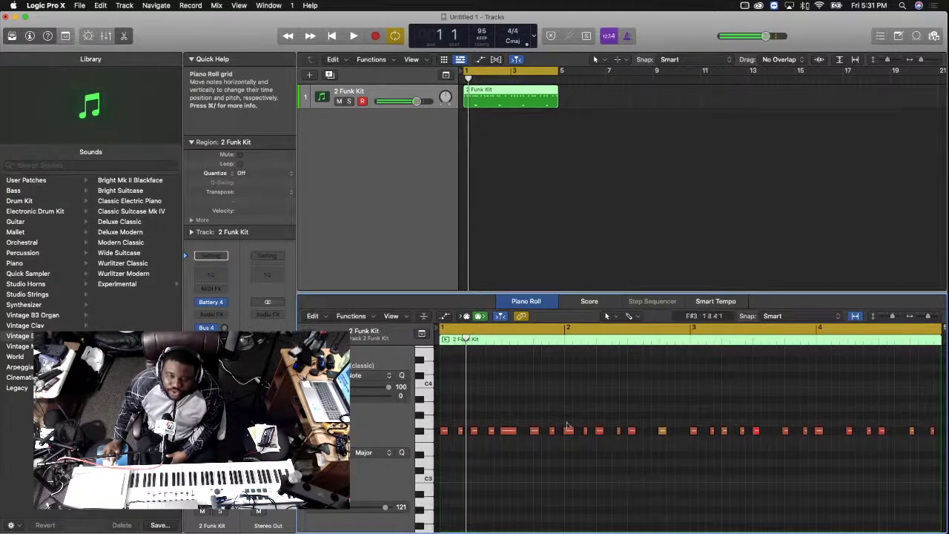
{"action": "key", "text": "super+a"}
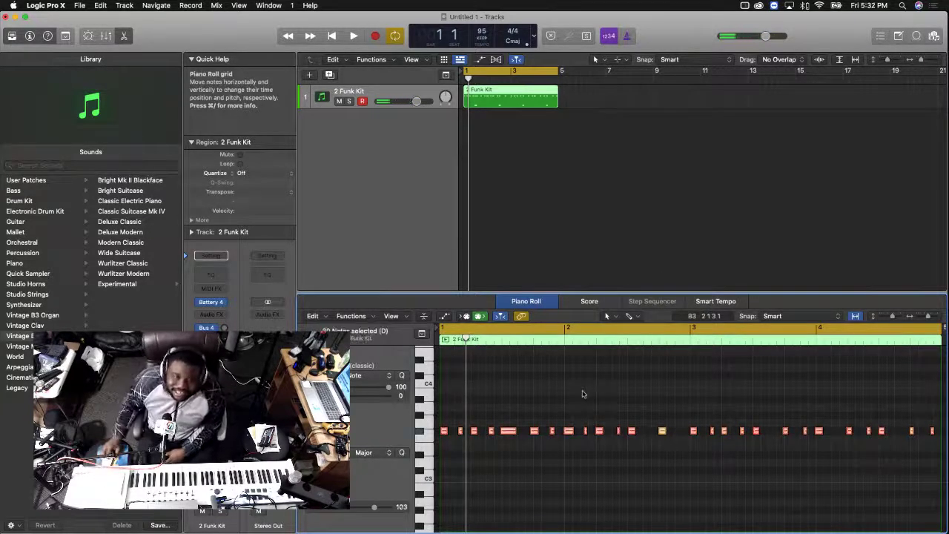
{"action": "key", "text": "alt+Up"}
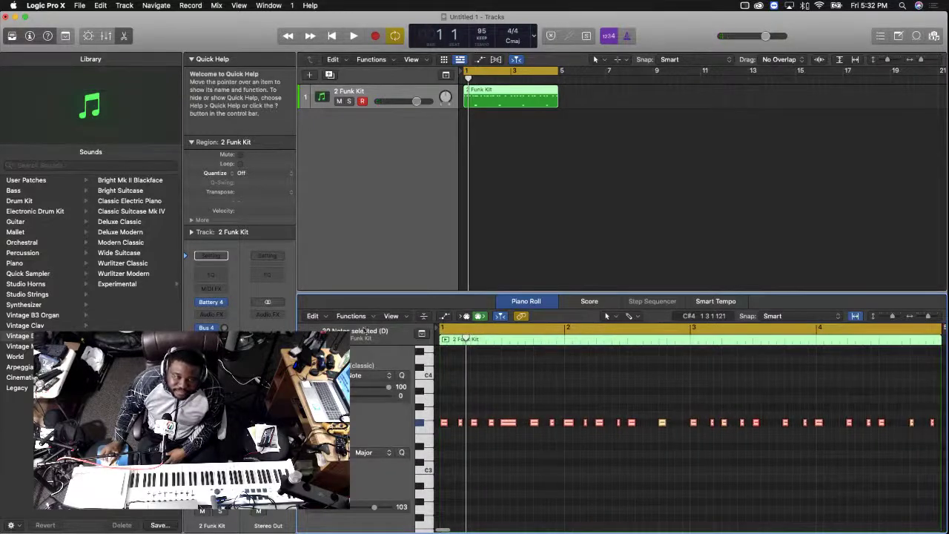
{"action": "left_click", "coordinate": [540, 395]}
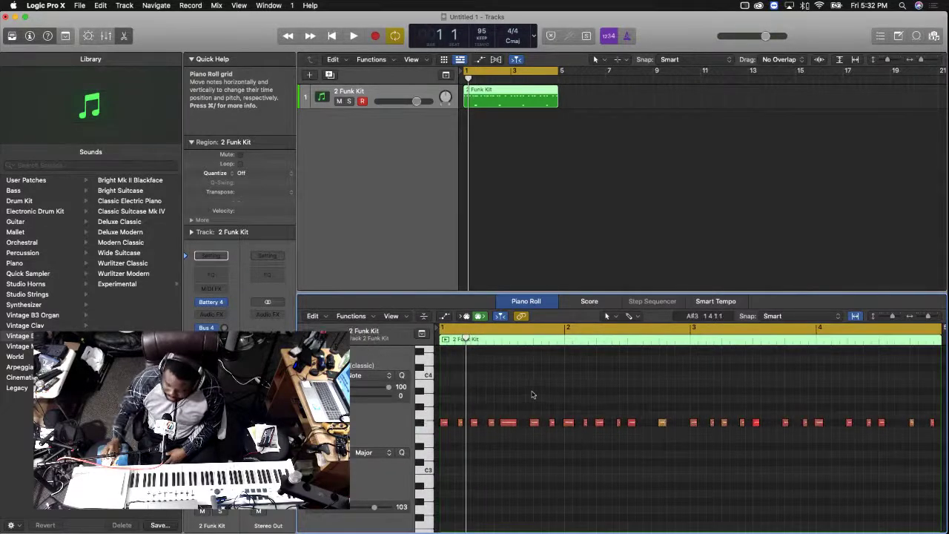
Select all notes in the region and open the Fixed Velocity MIDI Transform for them
{"action": "key", "text": "super+a"}
{"action": "left_click", "coordinate": [363, 317]}
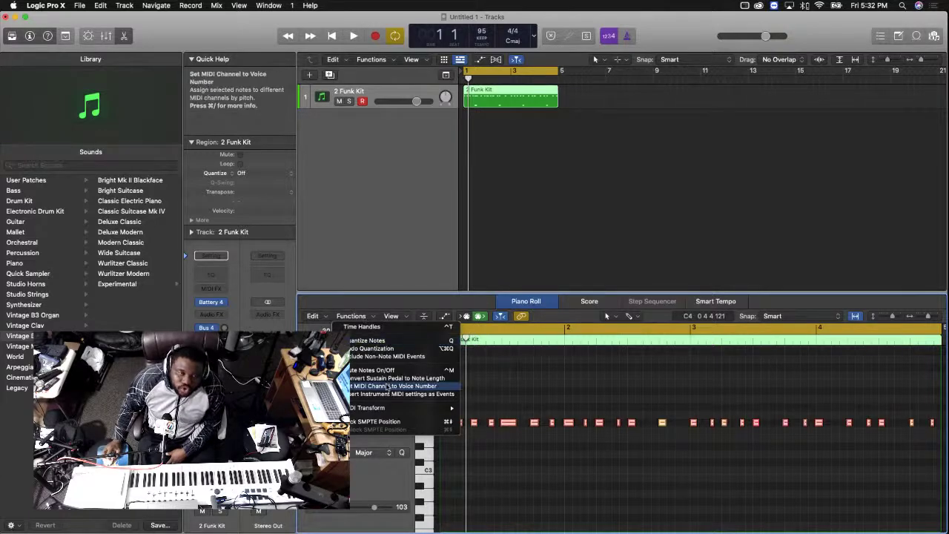
{"action": "mouse_move", "coordinate": [400, 408]}
{"action": "left_click", "coordinate": [496, 392]}
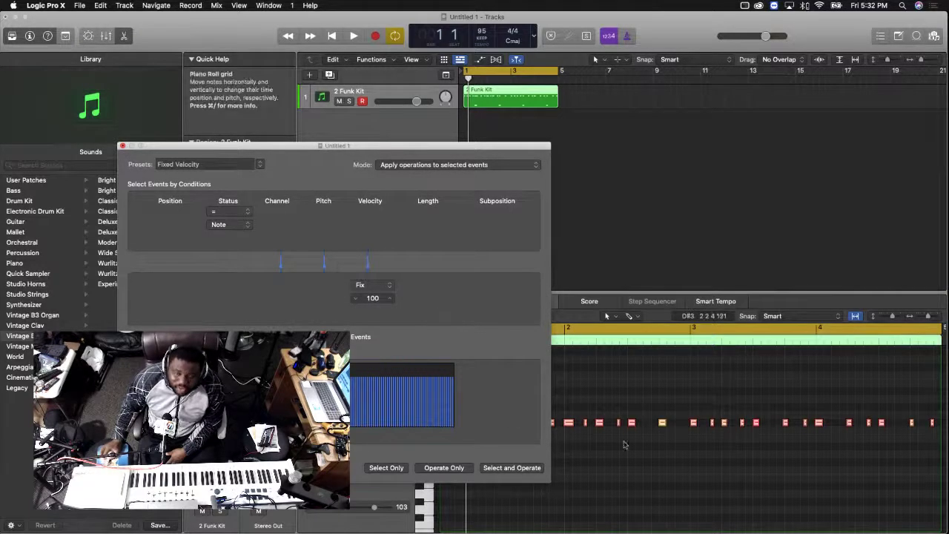
Compare the velocities of individual notes in bar 2 of the Piano Roll
{"action": "left_click", "coordinate": [663, 466]}
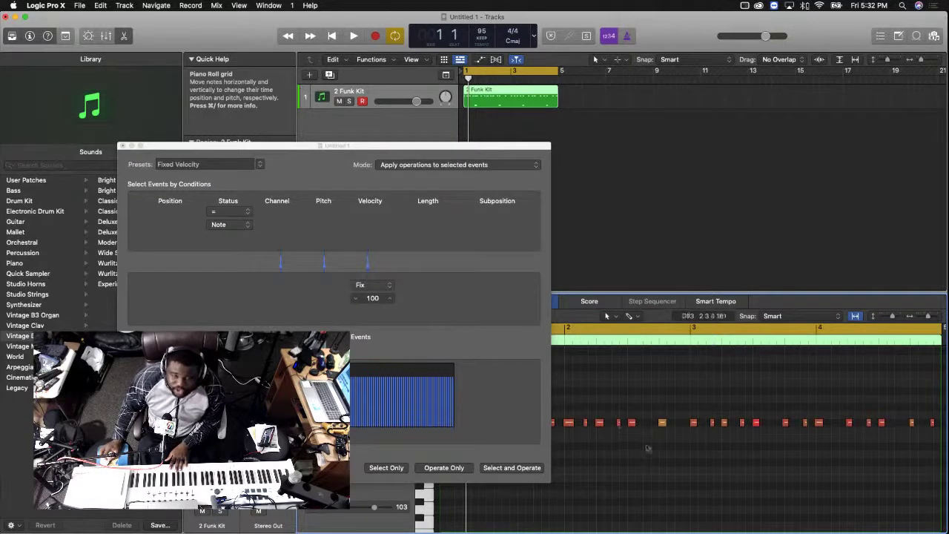
{"action": "left_click", "coordinate": [631, 423]}
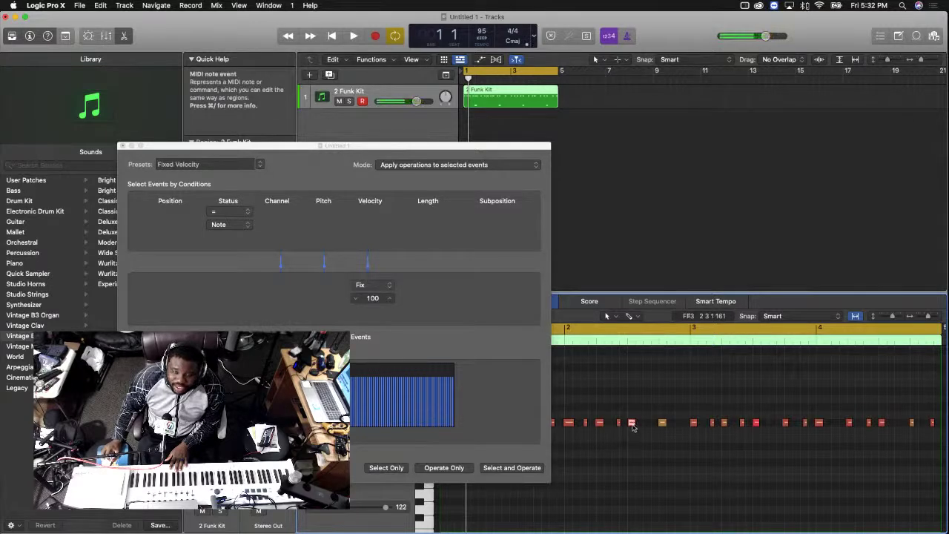
{"action": "mouse_move", "coordinate": [632, 426]}
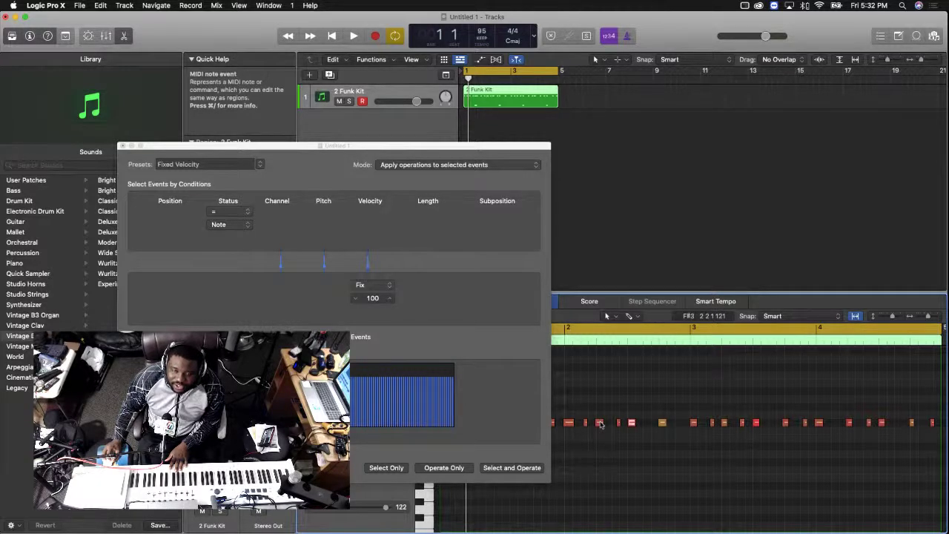
{"action": "mouse_move", "coordinate": [600, 425]}
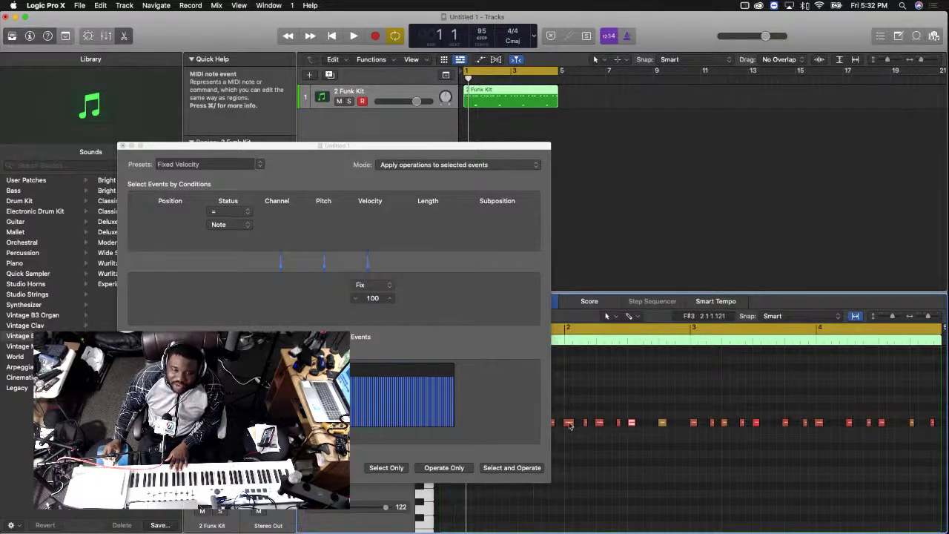
{"action": "mouse_move", "coordinate": [569, 425]}
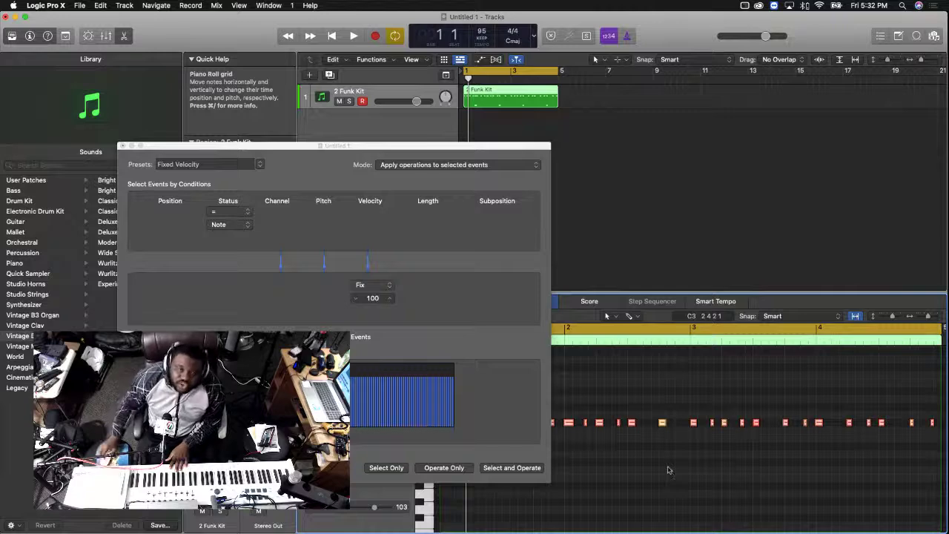
Fix the velocity of all notes at 120, apply the transform, and close its window
{"action": "left_click", "coordinate": [377, 303]}
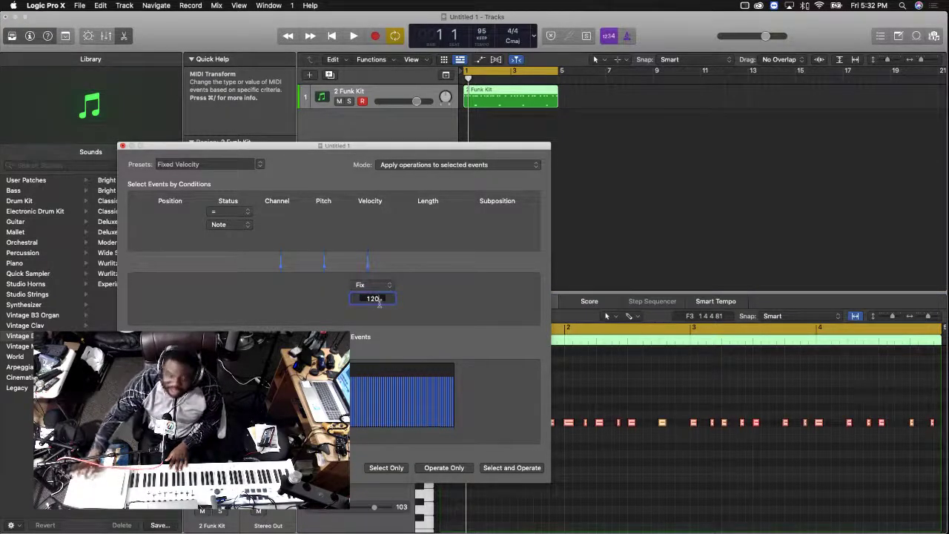
{"action": "left_click", "coordinate": [519, 467]}
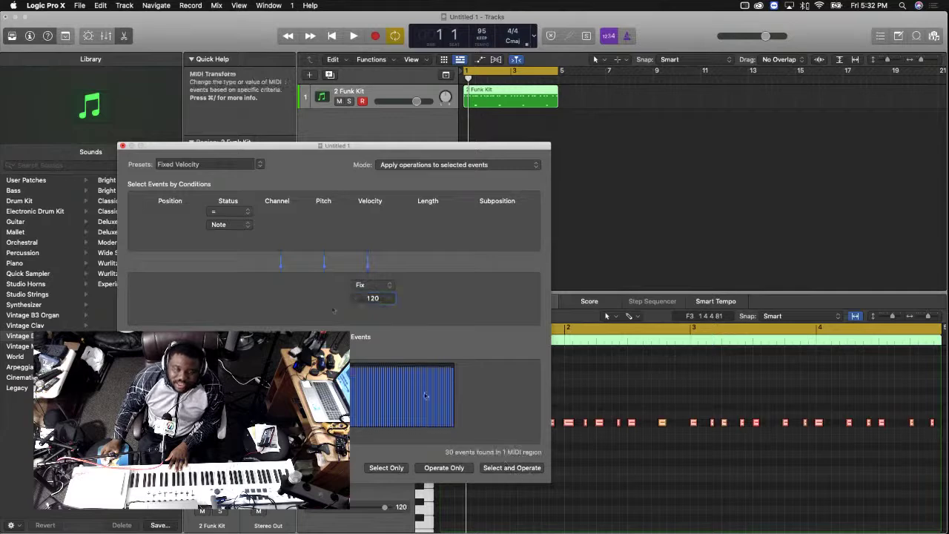
{"action": "left_click", "coordinate": [123, 146]}
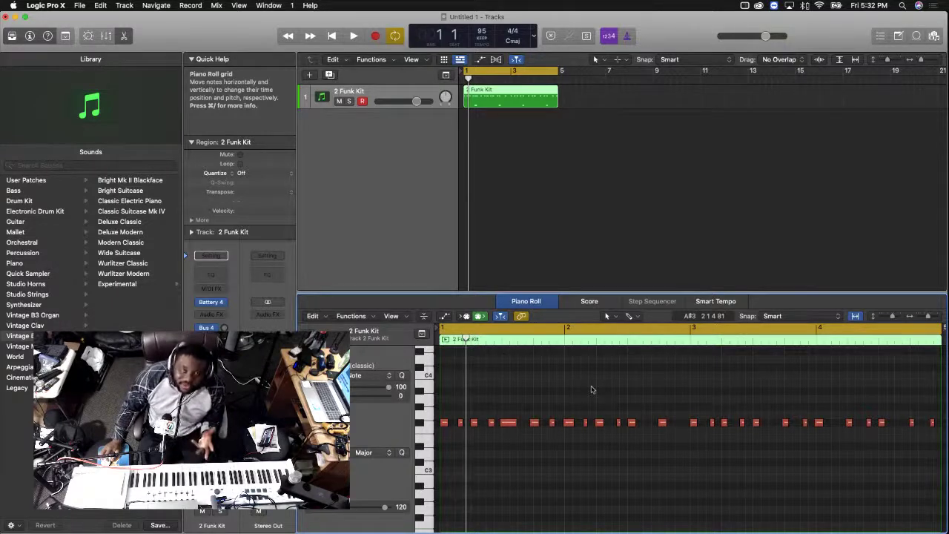
Review the high and low note rows, select all notes, and zoom in horizontally on the first bar
{"action": "scroll", "coordinate": [591, 389], "scroll_direction": "right", "scroll_amount": 1}
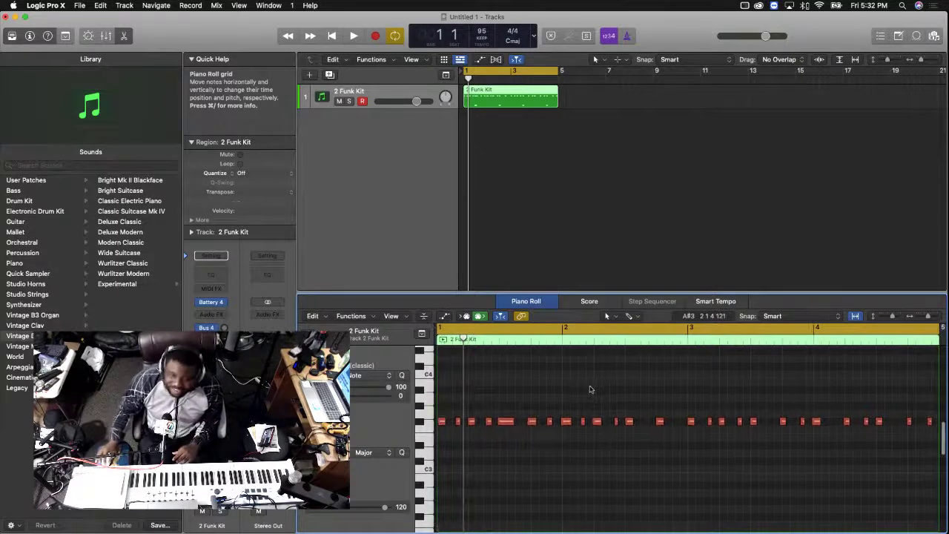
{"action": "scroll", "coordinate": [559, 404], "scroll_direction": "down", "scroll_amount": 5}
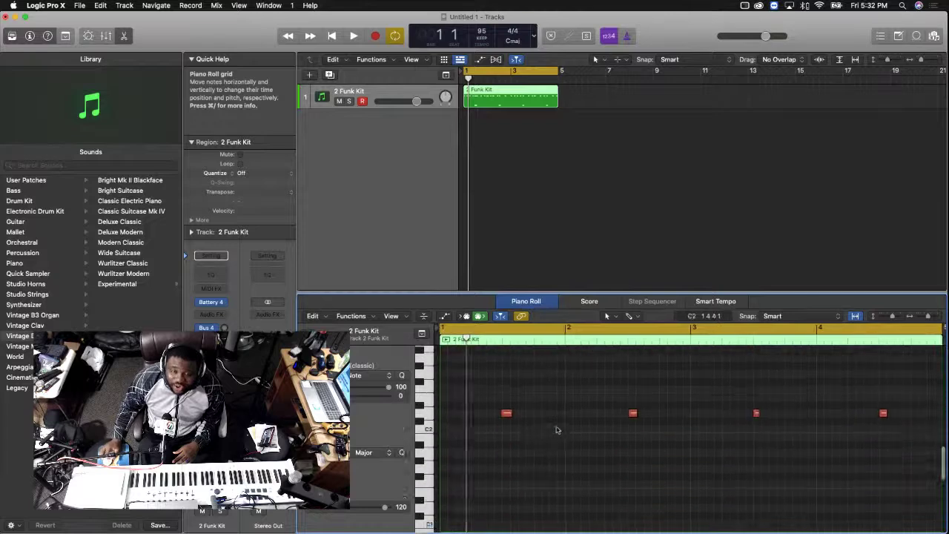
{"action": "scroll", "coordinate": [555, 429], "scroll_direction": "up", "scroll_amount": 2}
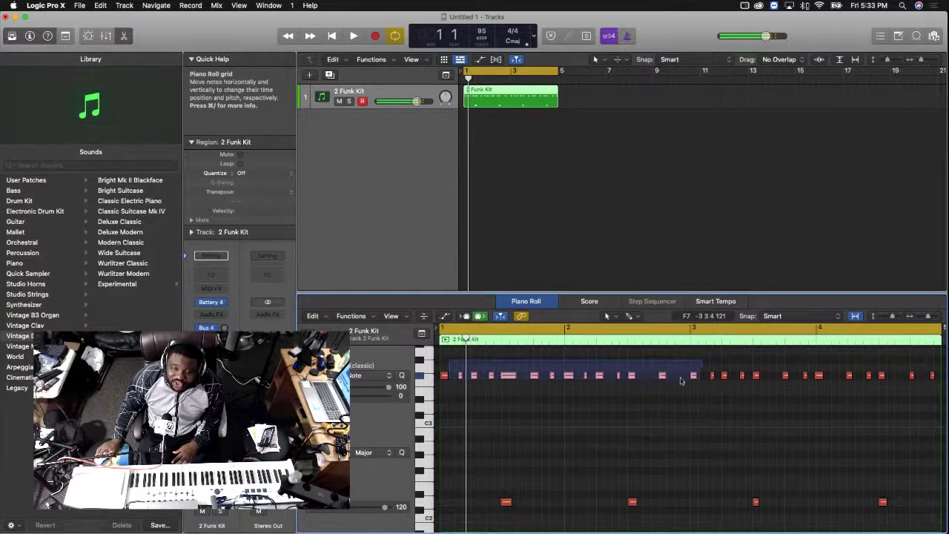
{"action": "left_click", "coordinate": [547, 466]}
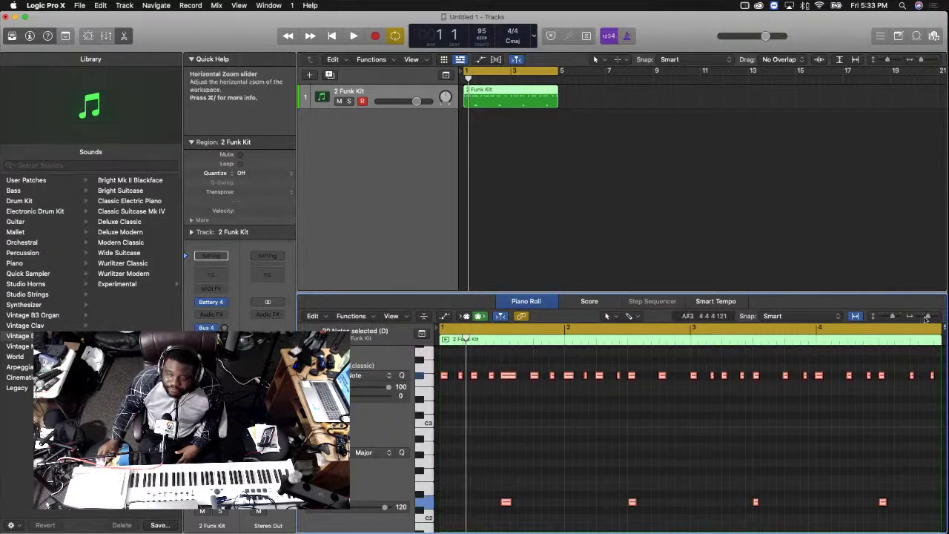
{"action": "left_click_drag", "start_coordinate": [927, 316], "coordinate": [935, 318]}
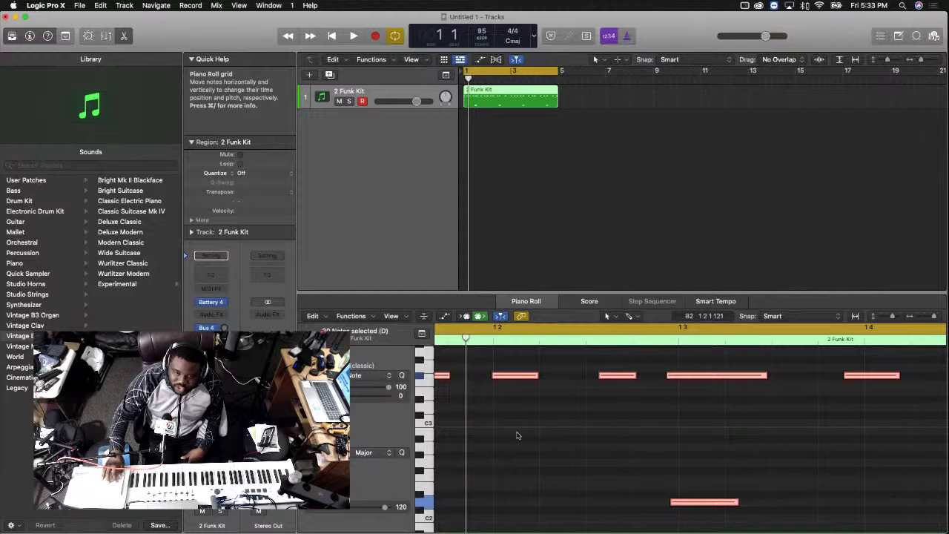
Quantize all selected notes in the region to 1/16 notes and play the loop back
{"action": "key", "text": "q"}
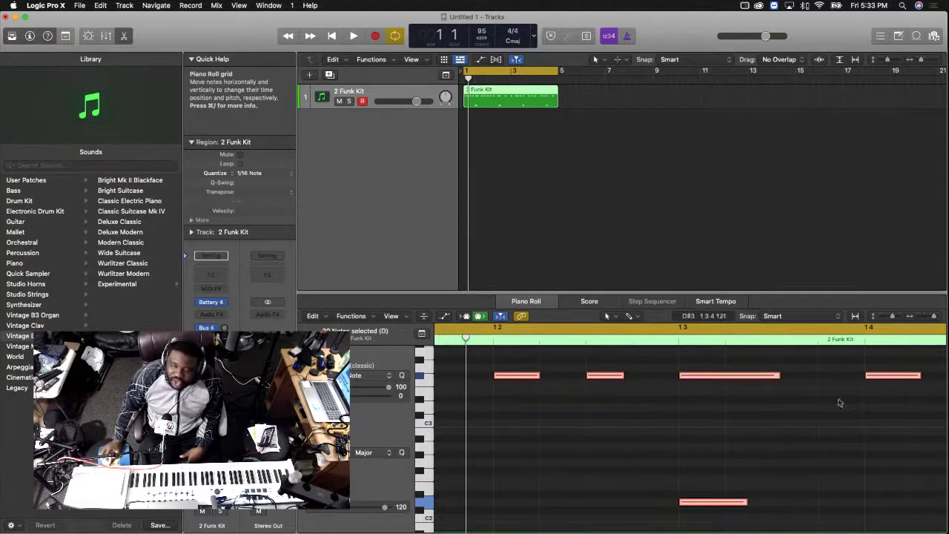
{"action": "left_click", "coordinate": [803, 416]}
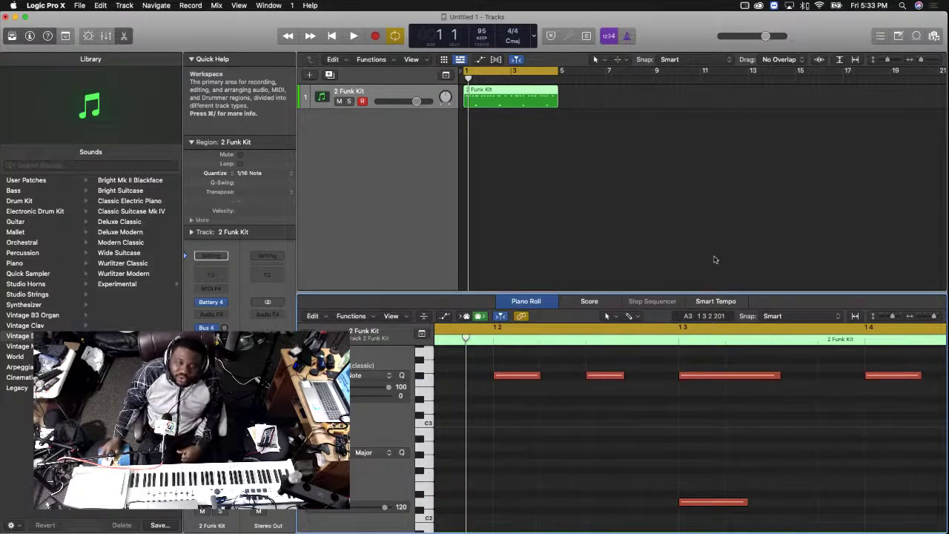
{"action": "left_click", "coordinate": [602, 244]}
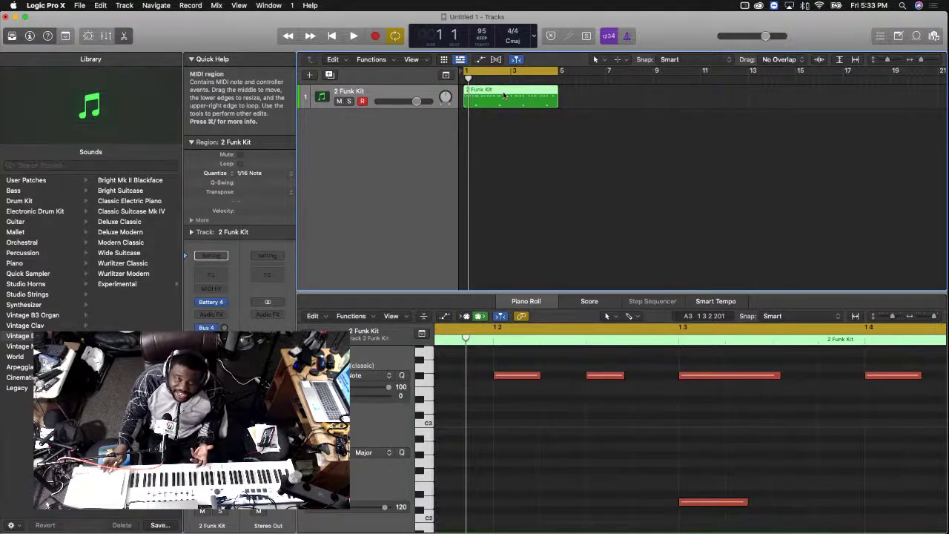
{"action": "key", "text": "space"}
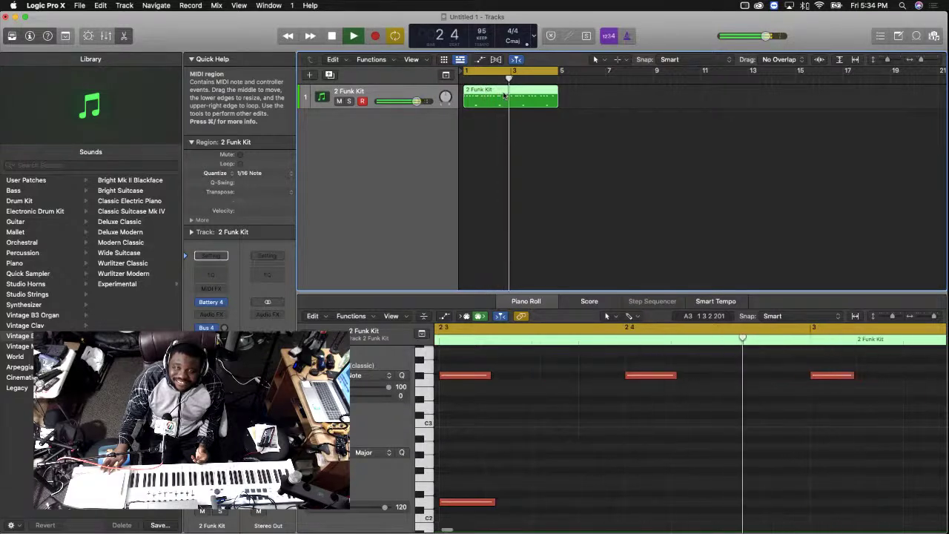
{"action": "key", "text": "space"}
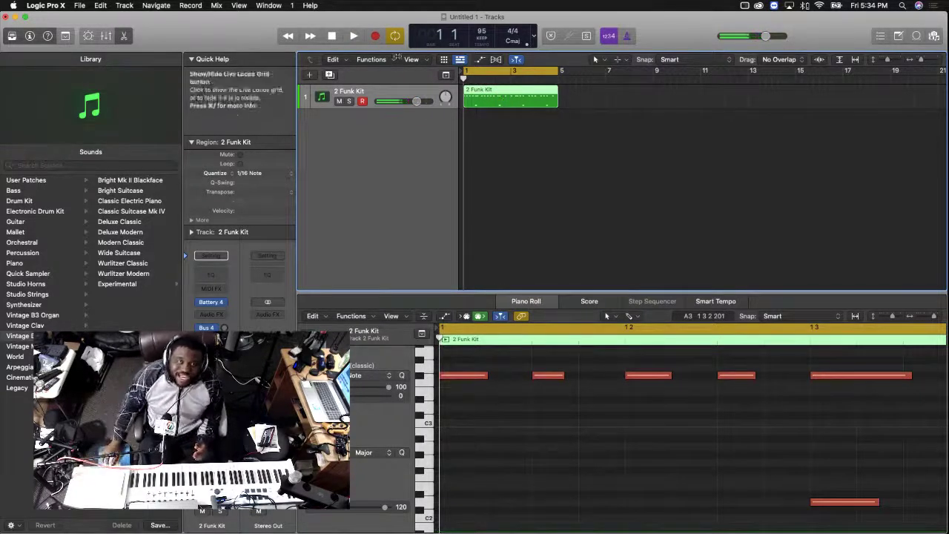
Practise along with the loop and record a part on C1 over the existing four-bar 2 Funk Kit region
{"action": "left_click", "coordinate": [489, 115]}
{"action": "left_click", "coordinate": [493, 100]}
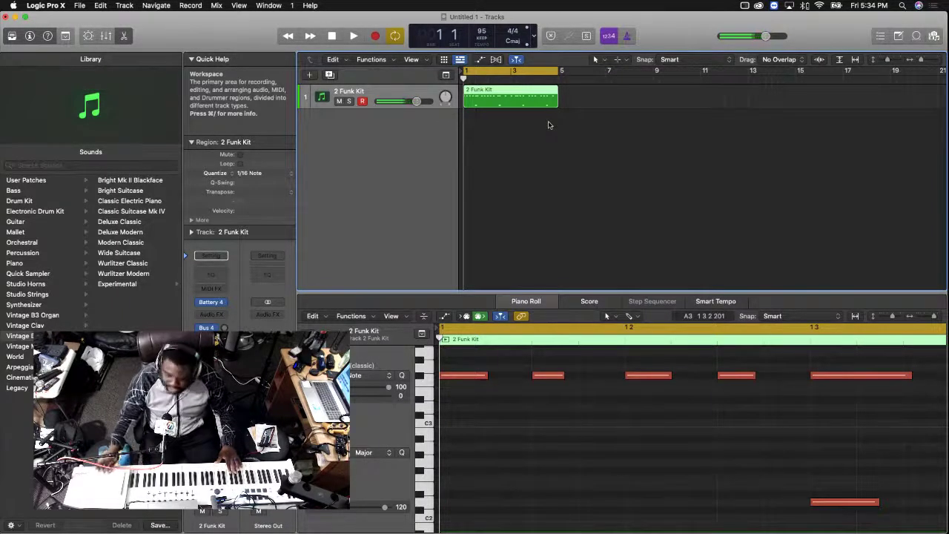
{"action": "key", "text": "space"}
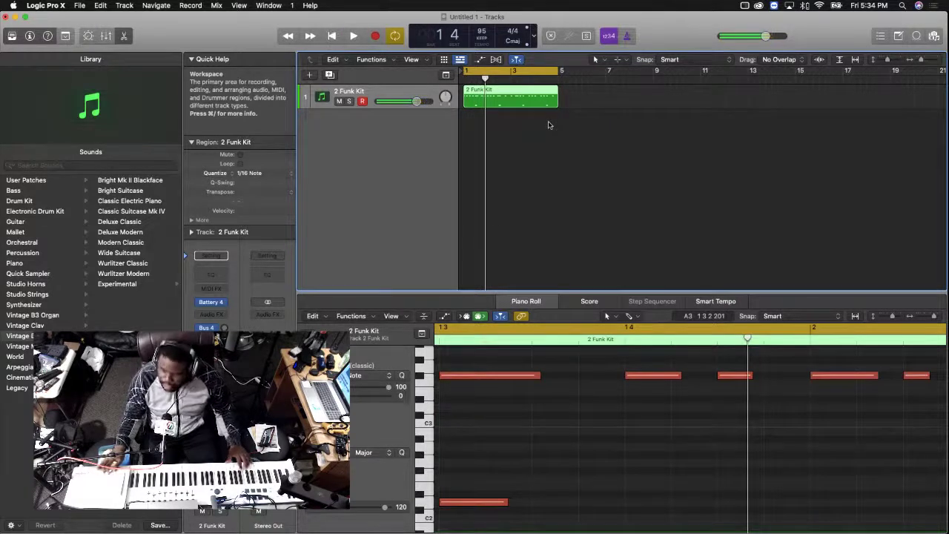
{"action": "key", "text": "space"}
{"action": "key", "text": "r"}
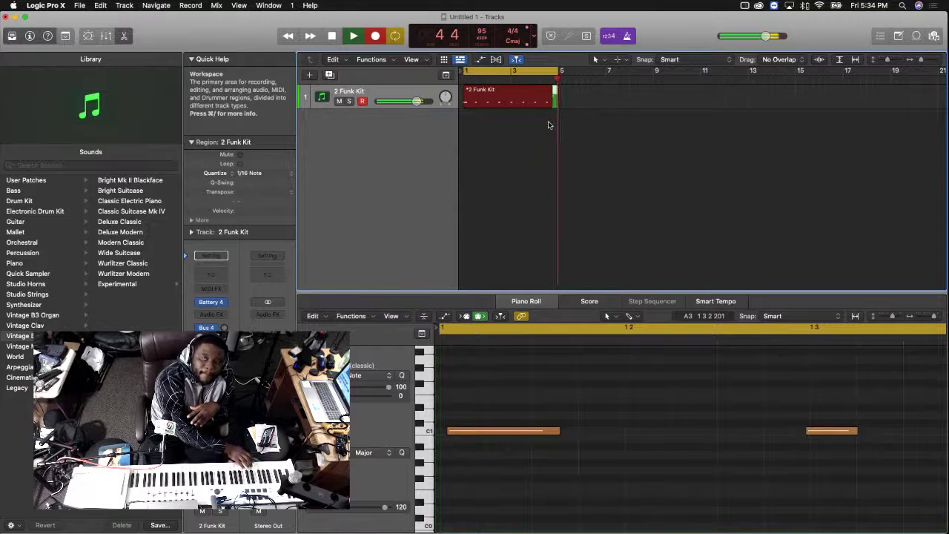
{"action": "key", "text": "space"}
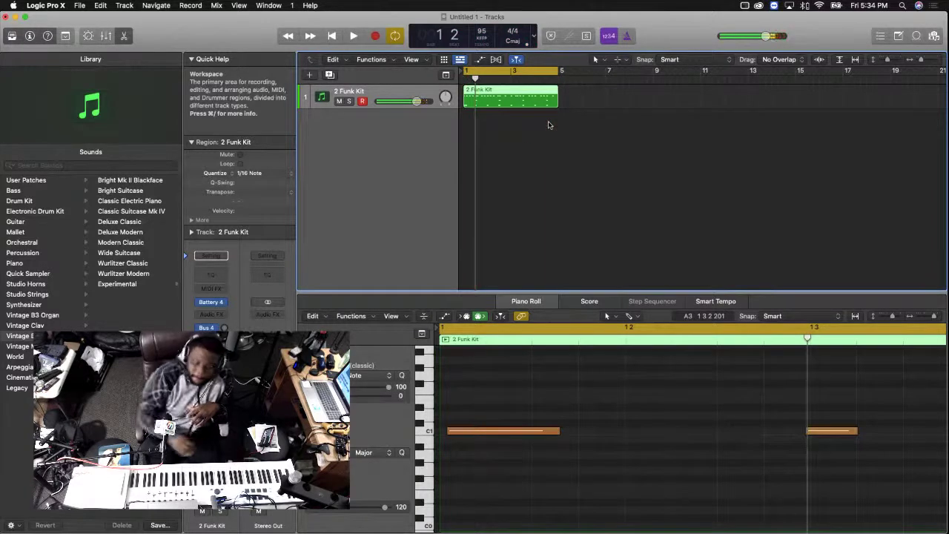
Quantize the newly recorded C1 notes to 1/16 notes in the Piano Roll
{"action": "left_click", "coordinate": [615, 440]}
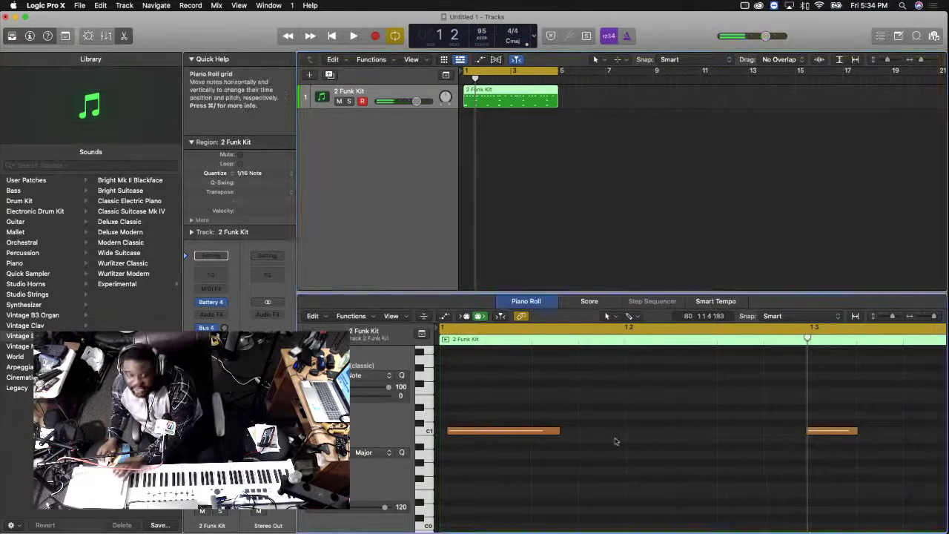
{"action": "scroll", "coordinate": [625, 442], "scroll_direction": "up", "scroll_amount": 2}
{"action": "scroll", "coordinate": [624, 442], "scroll_direction": "up", "scroll_amount": 1}
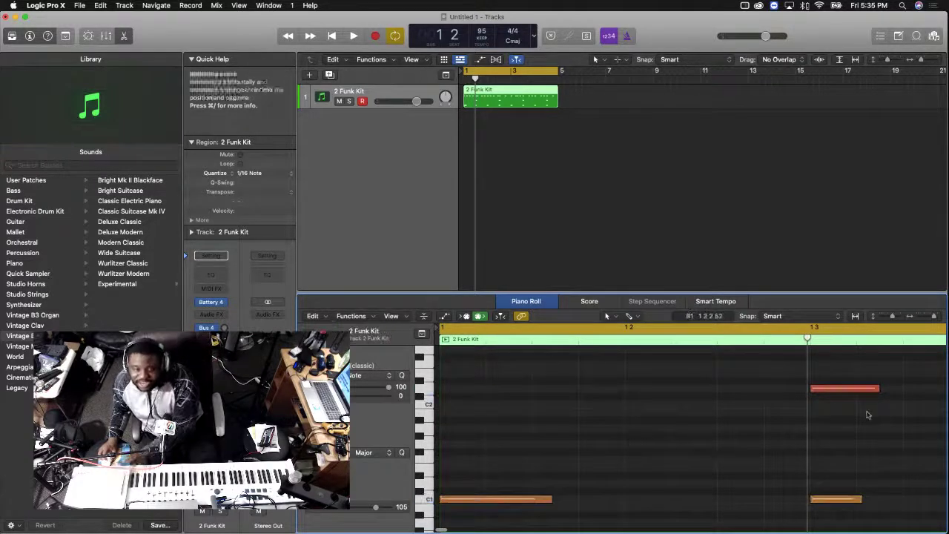
{"action": "left_click", "coordinate": [535, 164]}
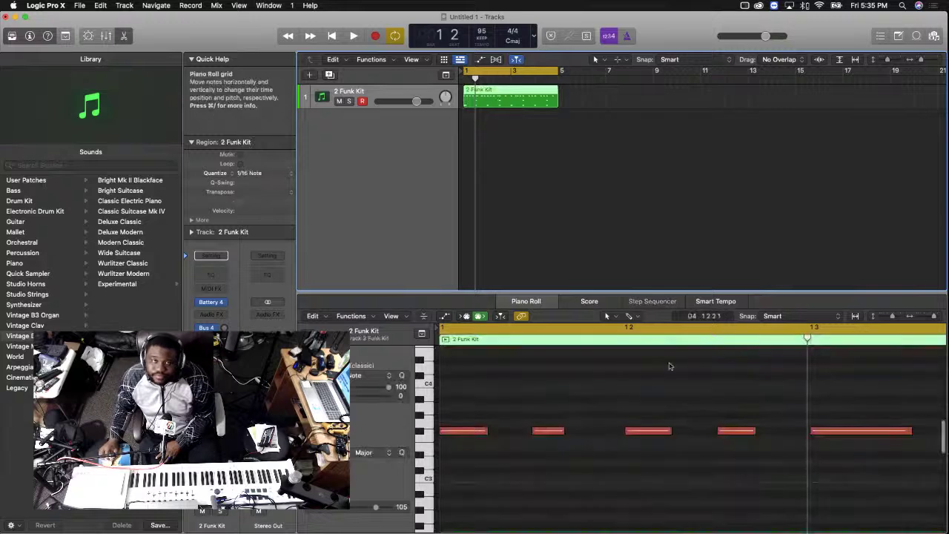
Audition the two C1 notes in the first half of bar 1
{"action": "scroll", "coordinate": [650, 443], "scroll_direction": "down", "scroll_amount": 10}
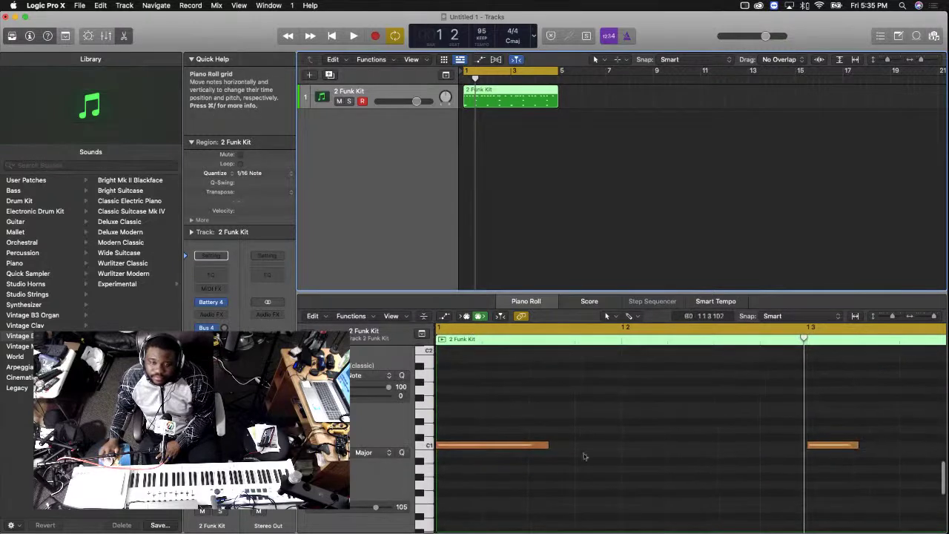
{"action": "left_click", "coordinate": [530, 446]}
{"action": "left_click", "coordinate": [844, 447]}
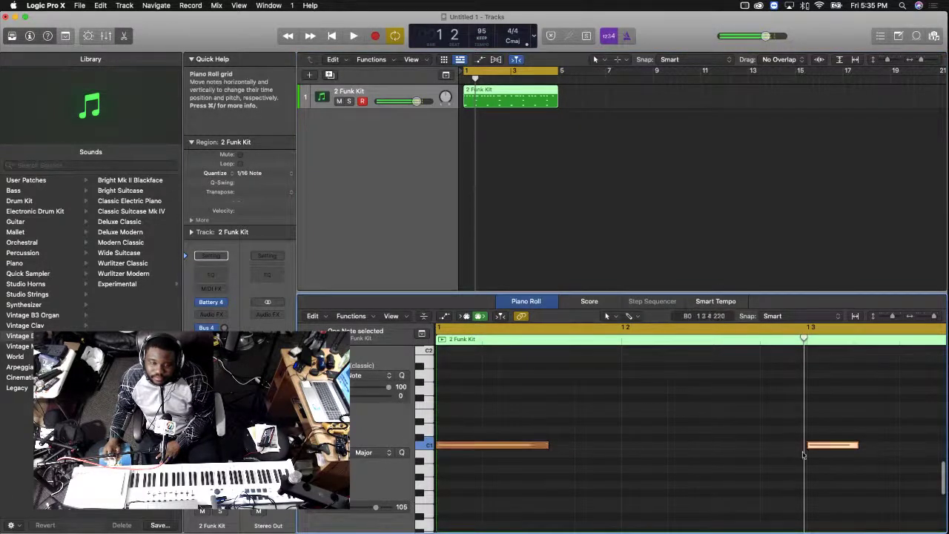
{"action": "scroll", "coordinate": [801, 450], "scroll_direction": "right", "scroll_amount": 5}
{"action": "scroll", "coordinate": [800, 450], "scroll_direction": "left", "scroll_amount": 5}
{"action": "left_click", "coordinate": [802, 454]}
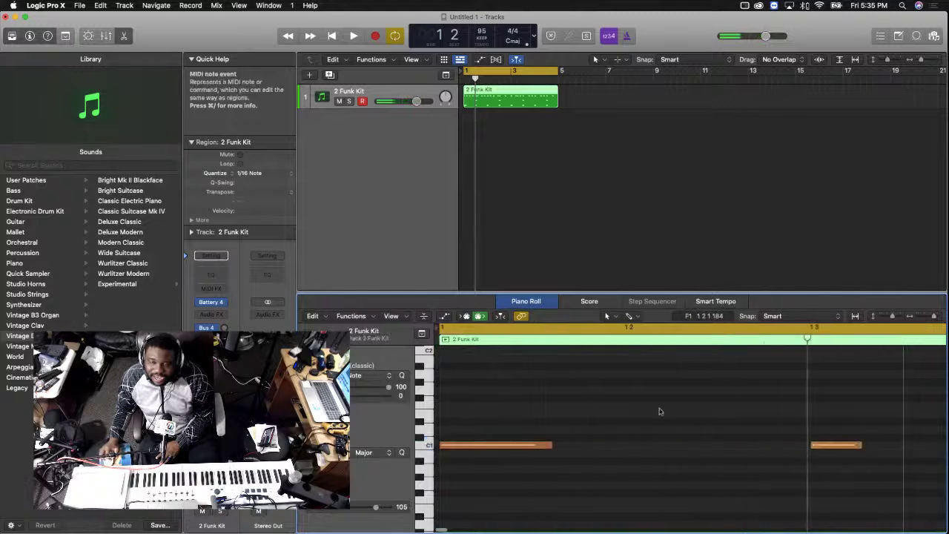
Play the four-bar loop and check the timing of the C1 notes in the Piano Roll
{"action": "key", "text": "space"}
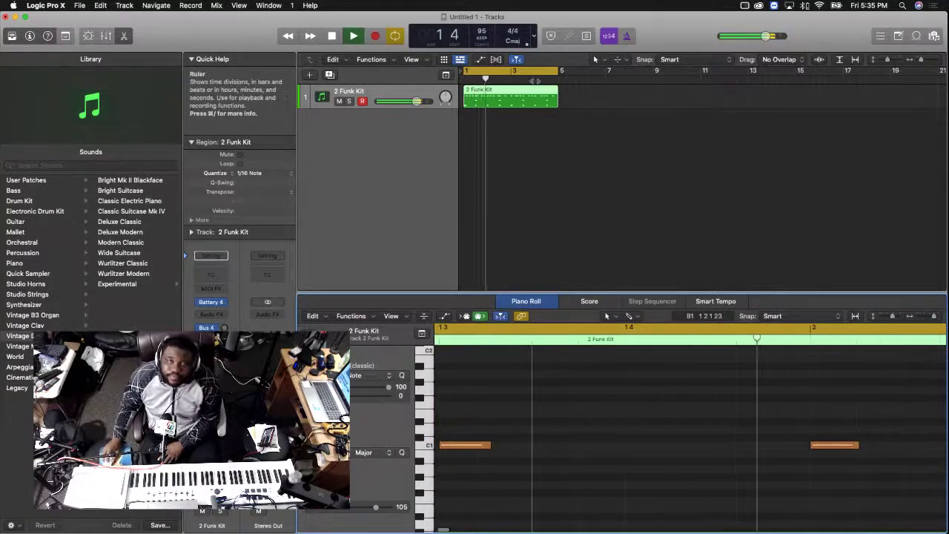
{"action": "left_click", "coordinate": [467, 80]}
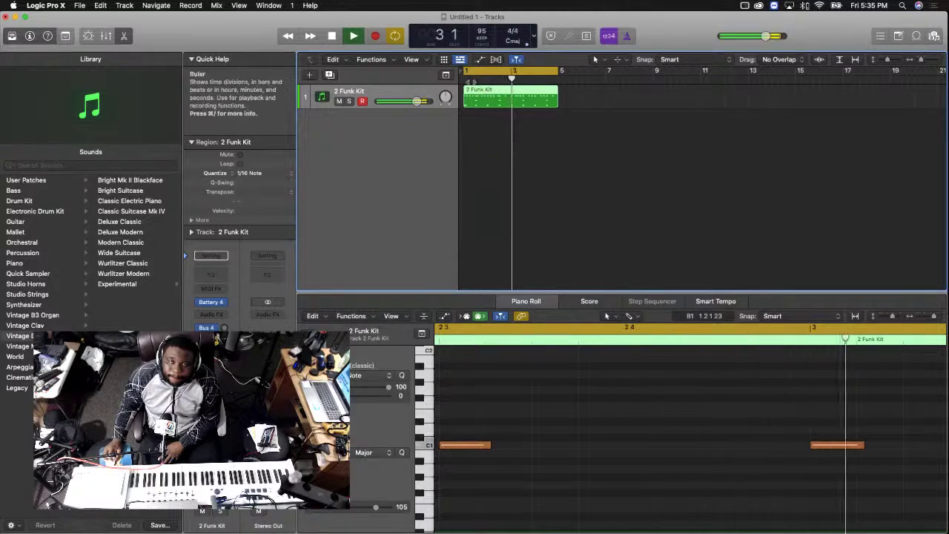
{"action": "left_click", "coordinate": [490, 139]}
{"action": "left_click", "coordinate": [482, 104]}
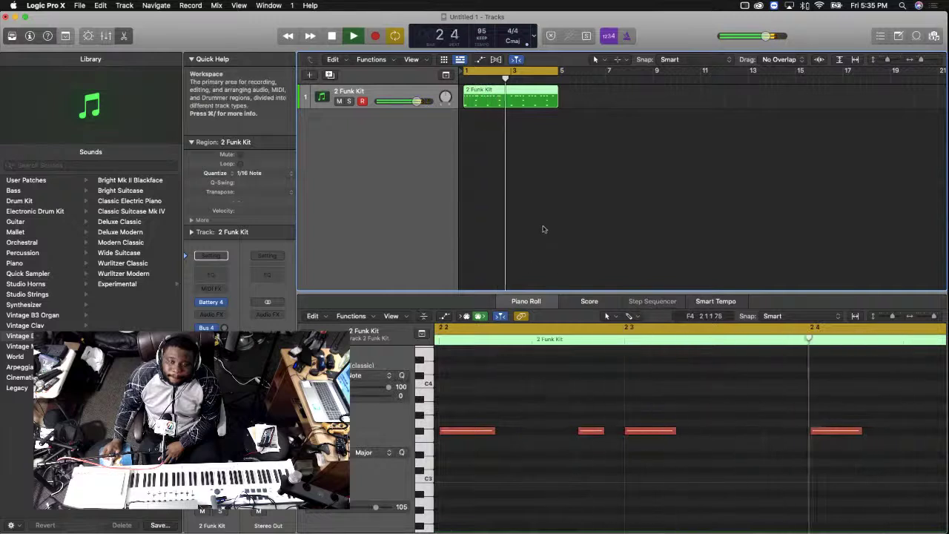
{"action": "scroll", "coordinate": [565, 343], "scroll_direction": "down", "scroll_amount": 1}
{"action": "scroll", "coordinate": [662, 471], "scroll_direction": "down", "scroll_amount": 3}
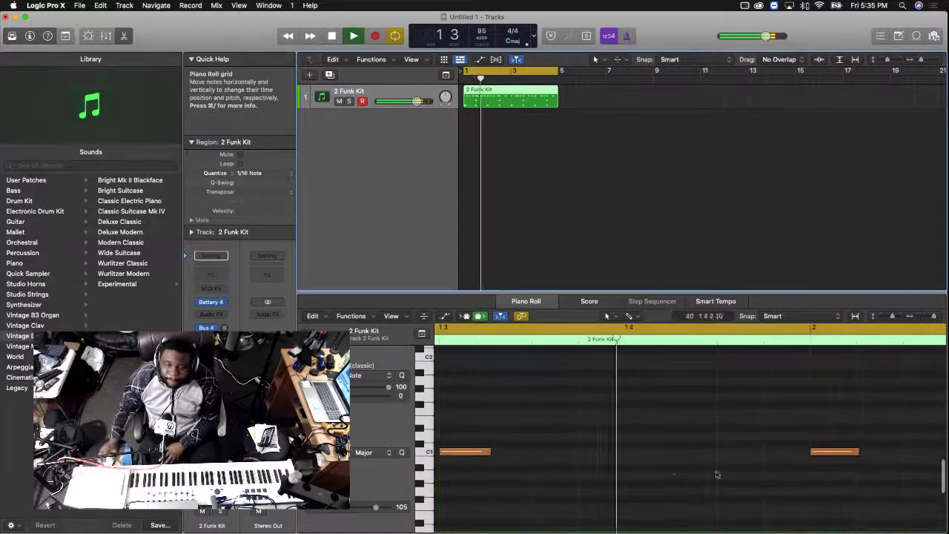
{"action": "scroll", "coordinate": [741, 463], "scroll_direction": "left", "scroll_amount": 3}
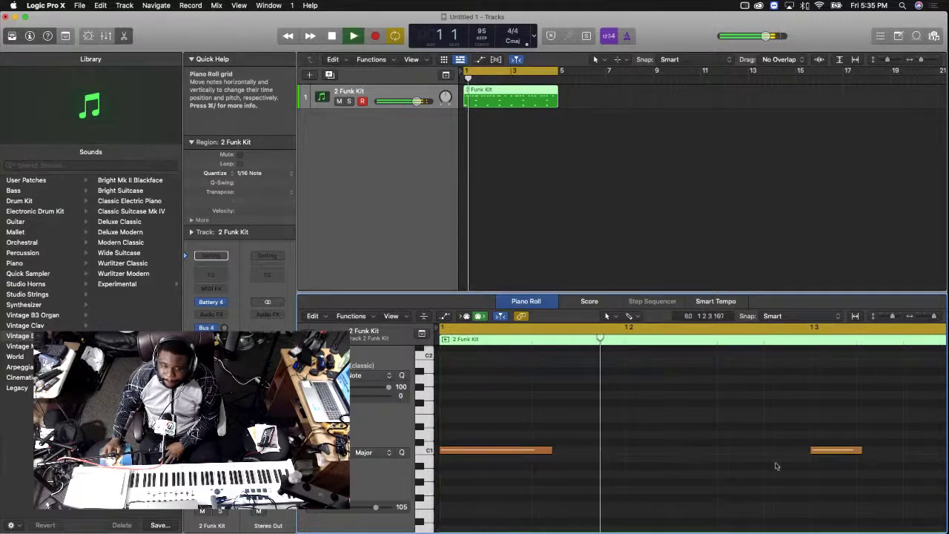
Move the C1 note on beat 3 of bar 1 one sixteenth note earlier and play the loop
{"action": "left_click", "coordinate": [838, 450]}
{"action": "mouse_move", "coordinate": [838, 451]}
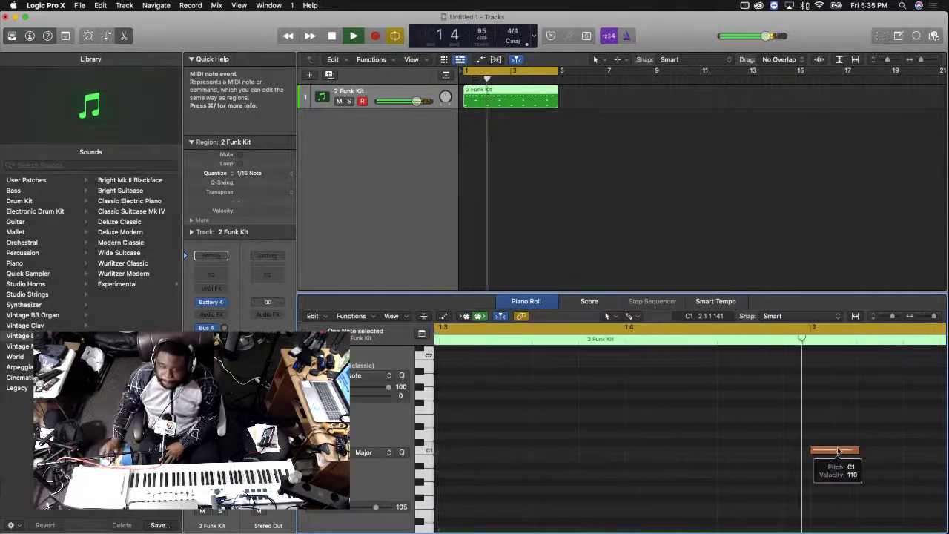
{"action": "key", "text": "space"}
{"action": "scroll", "coordinate": [771, 450], "scroll_direction": "left", "scroll_amount": 5}
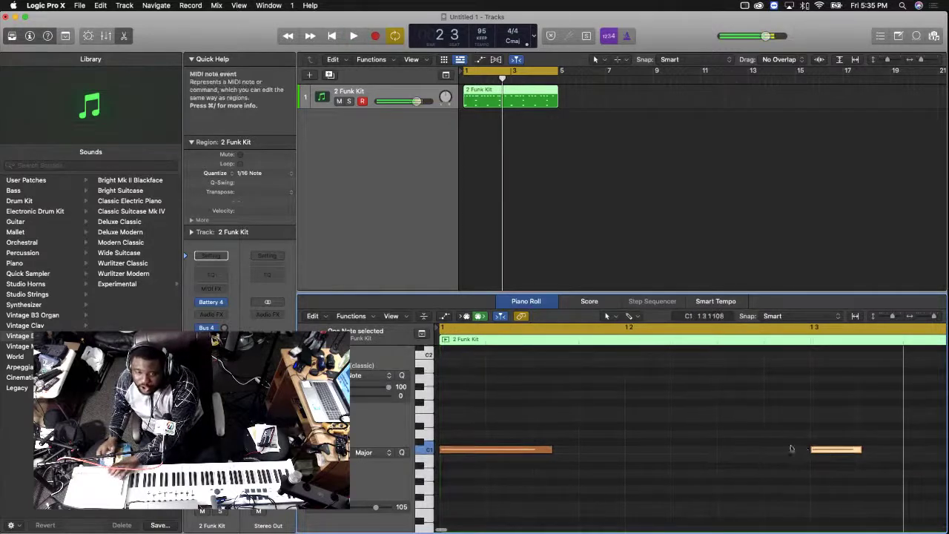
{"action": "left_click_drag", "start_coordinate": [790, 449], "coordinate": [781, 443]}
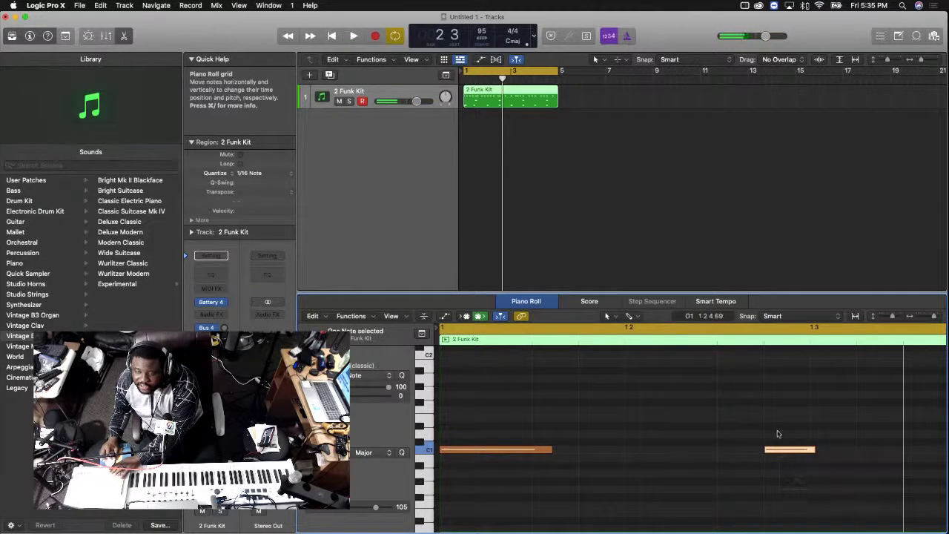
{"action": "key", "text": "space"}
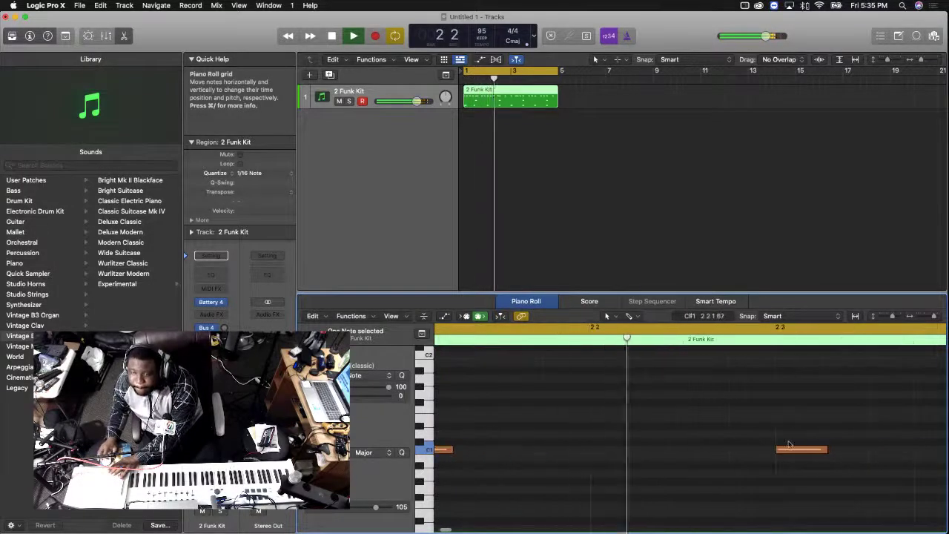
Move the C1 notes on beat 3 of bars 2 and 3 one sixteenth note earlier and play the result
{"action": "key", "text": "space"}
{"action": "left_click_drag", "start_coordinate": [789, 445], "coordinate": [746, 451]}
{"action": "double_click", "coordinate": [542, 343]}
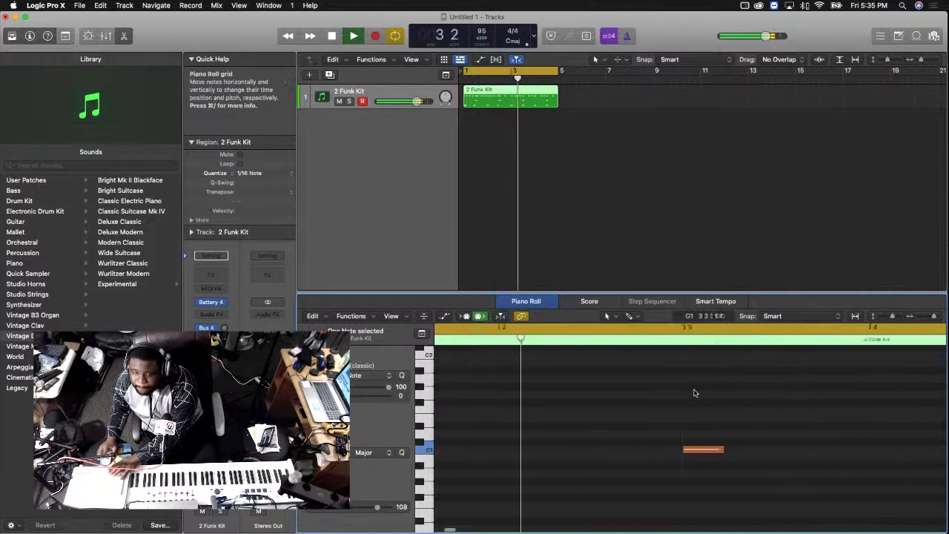
{"action": "left_click_drag", "start_coordinate": [639, 452], "coordinate": [594, 452]}
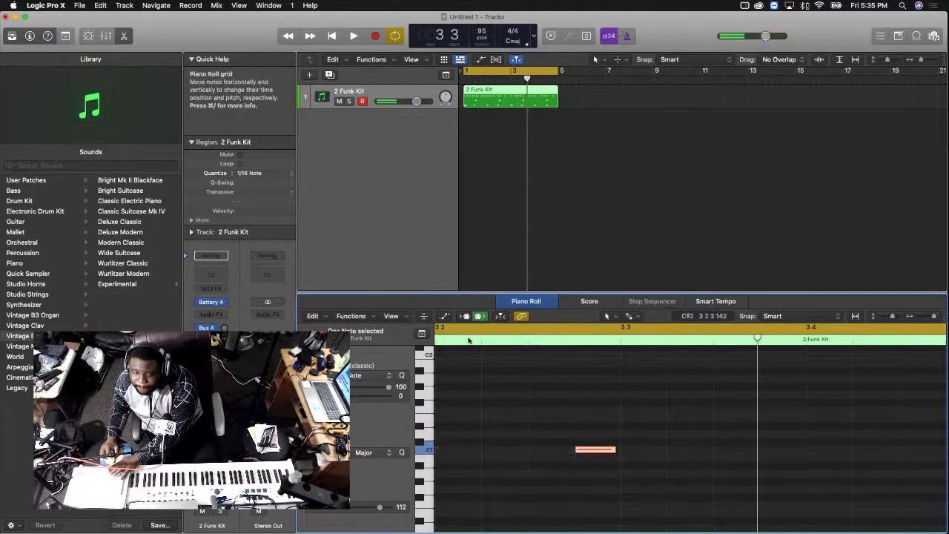
{"action": "key", "text": "space"}
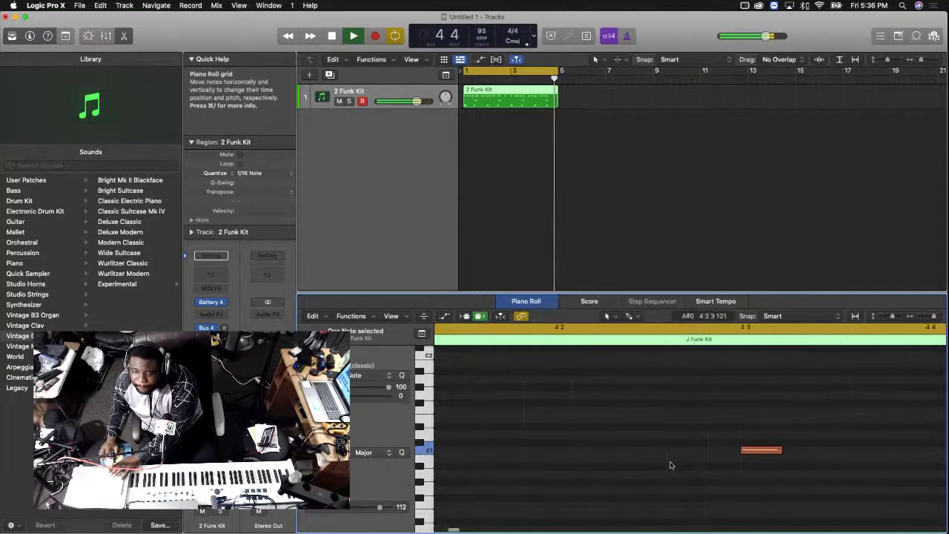
Try deleting the C1 note on beat 3 of bar 4 and play bar 4 without it
{"action": "key", "text": "space"}
{"action": "key", "text": "Delete"}
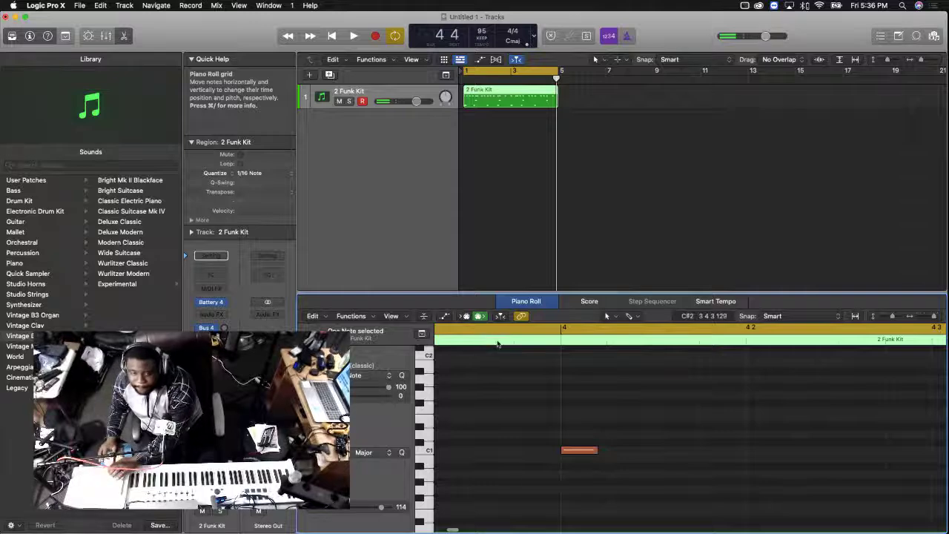
{"action": "key", "text": "space"}
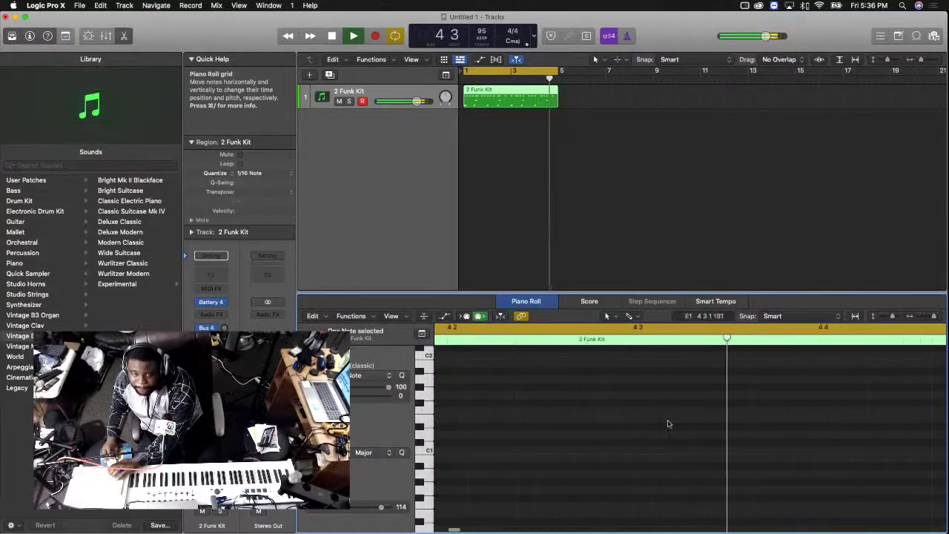
{"action": "key", "text": "space"}
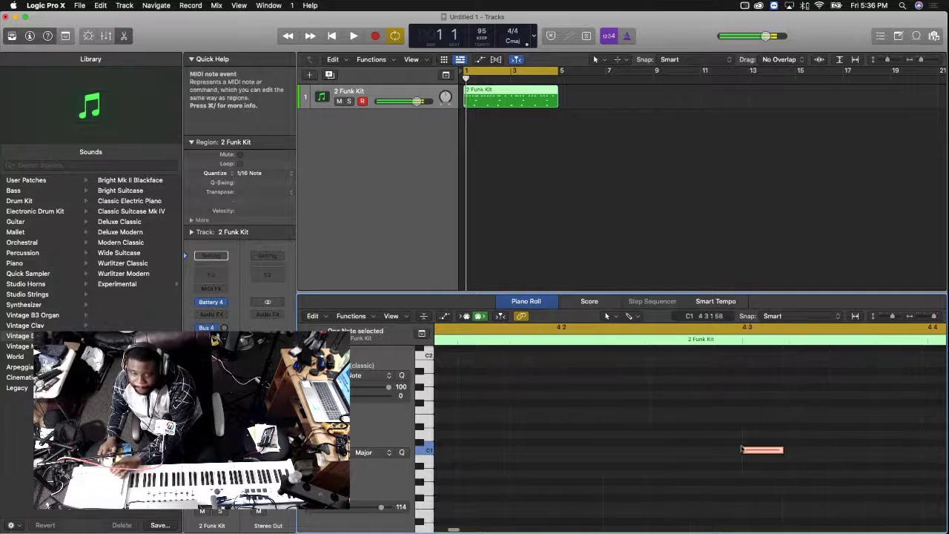
Move the C1 note on beat 3 of bar 4 slightly earlier and play the loop back
{"action": "left_click_drag", "start_coordinate": [741, 449], "coordinate": [711, 451]}
{"action": "key", "text": "space"}
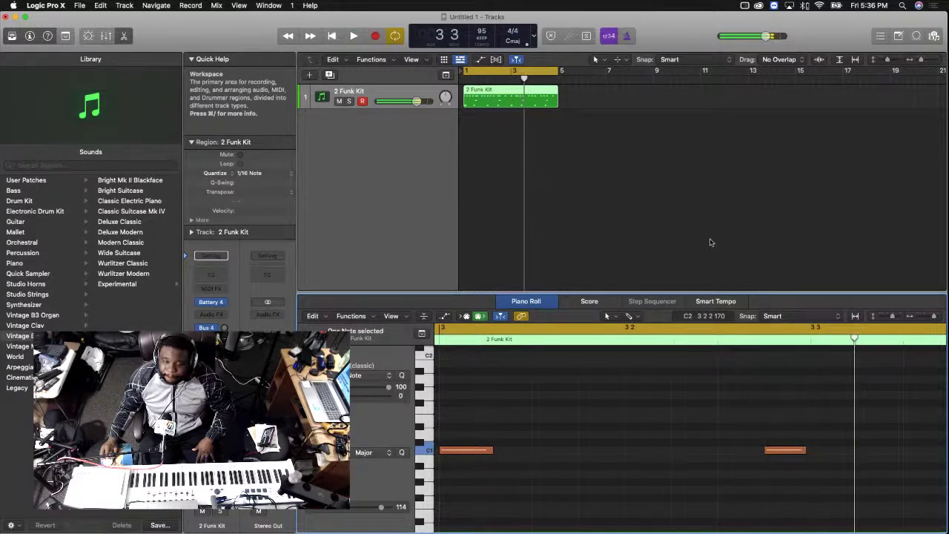
{"action": "key", "text": "space"}
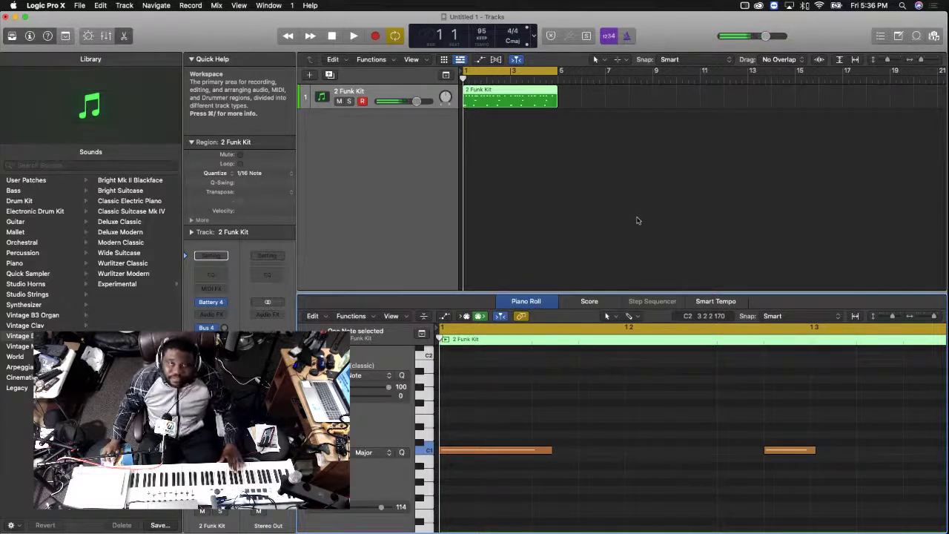
Overdub a steady pattern of short notes above the C1 row across the loop, then quantize all notes to 1/16
{"action": "key", "text": "r"}
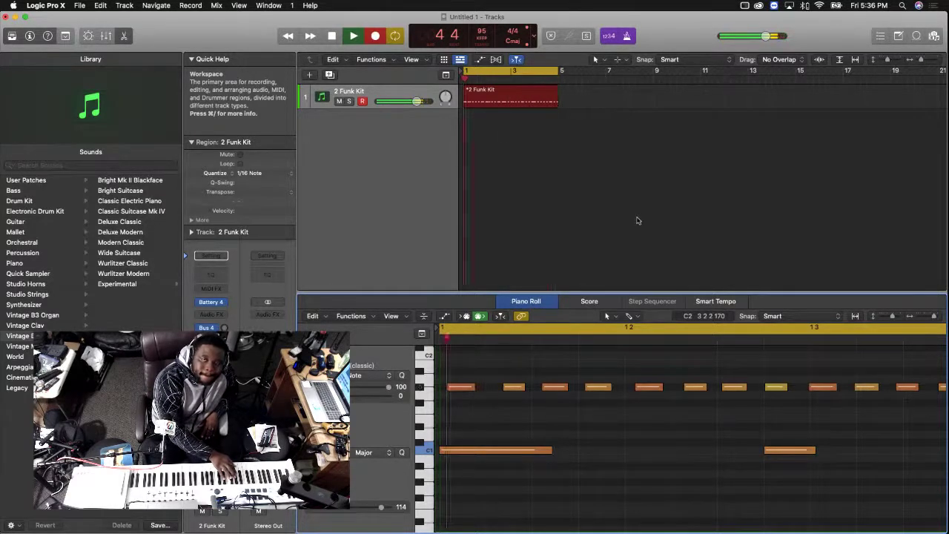
{"action": "key", "text": "space"}
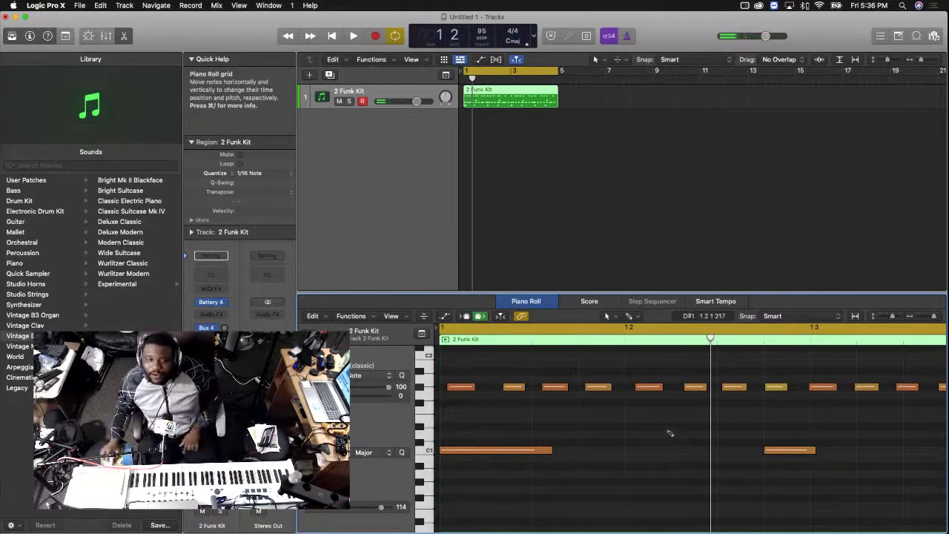
{"action": "key", "text": "super+a"}
{"action": "key", "text": "q"}
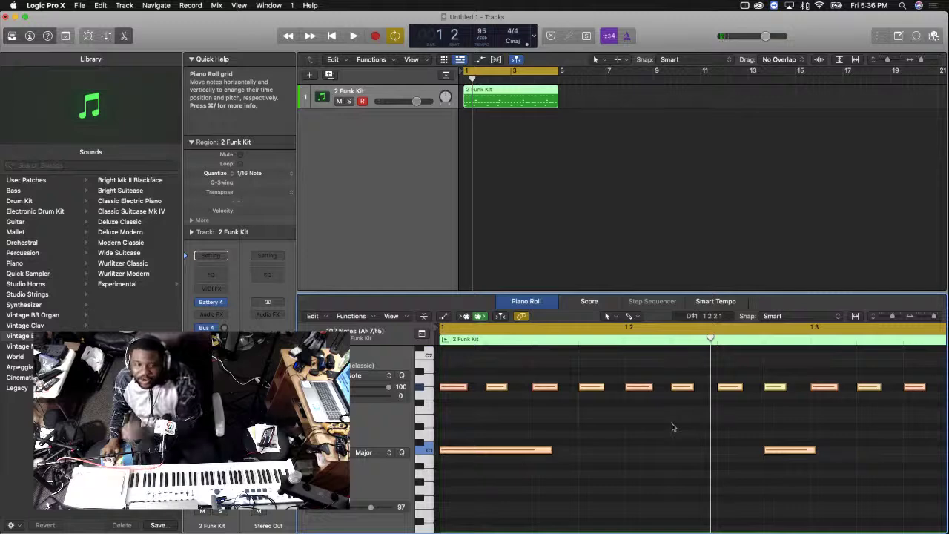
Play back the quantized drum loop with all four bars fitted in the Piano Roll
{"action": "key", "text": "space"}
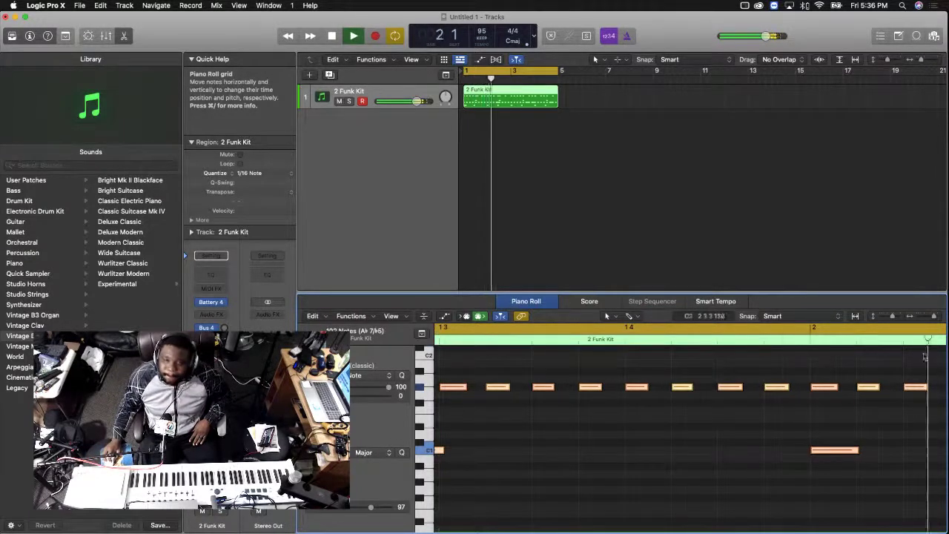
{"action": "left_click_drag", "start_coordinate": [932, 309], "coordinate": [922, 324]}
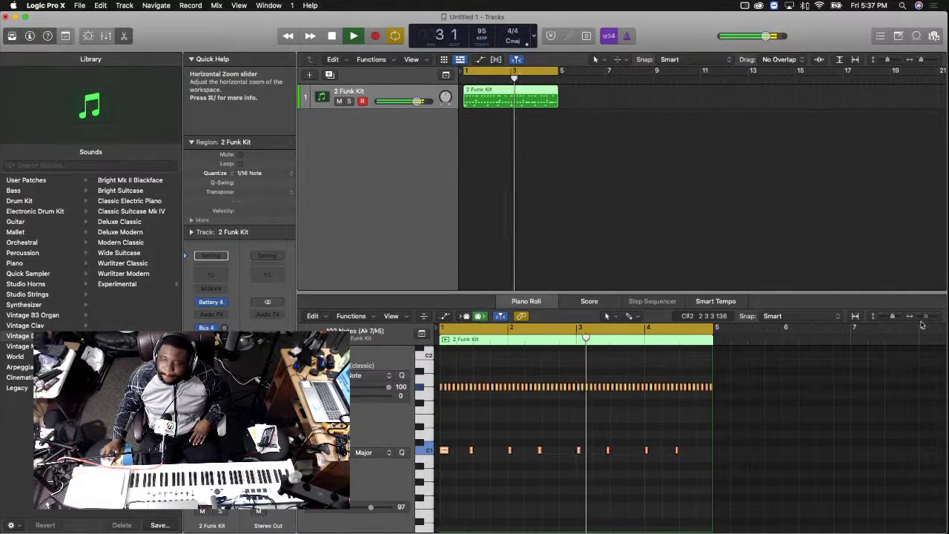
{"action": "left_click", "coordinate": [595, 166]}
{"action": "key", "text": "space"}
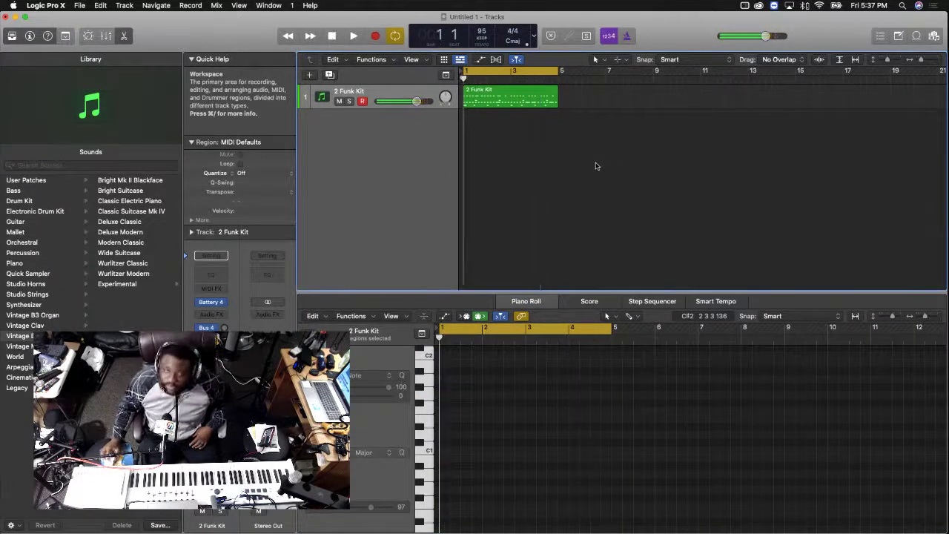
Add the favorite Apple Loop Remix Shaker 02 at bar 1 on a new track below the 2 Funk Kit track
{"action": "left_click", "coordinate": [917, 35]}
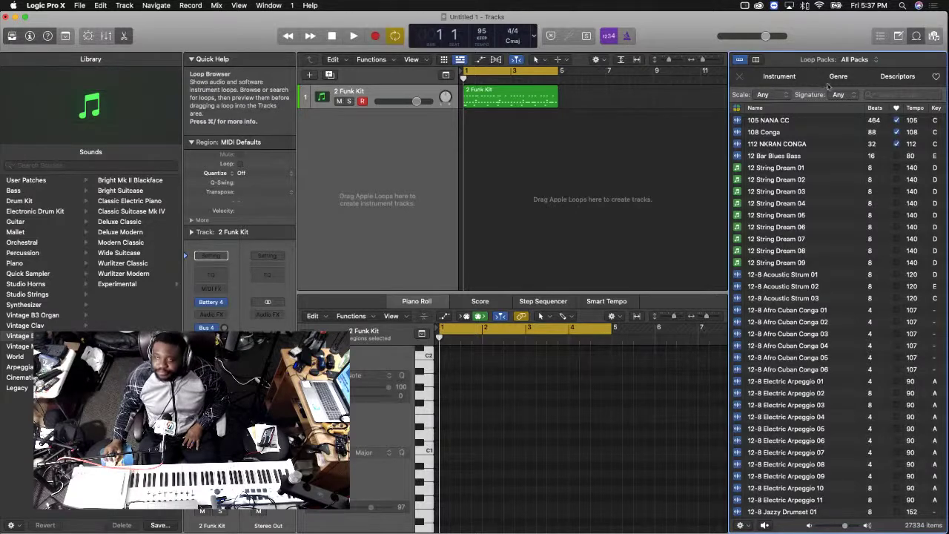
{"action": "left_click", "coordinate": [935, 75]}
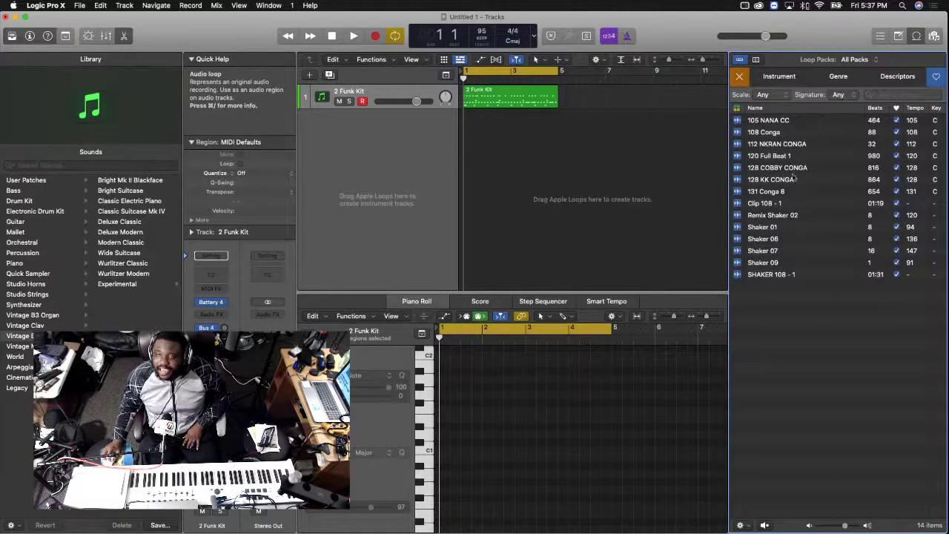
{"action": "left_click", "coordinate": [790, 215]}
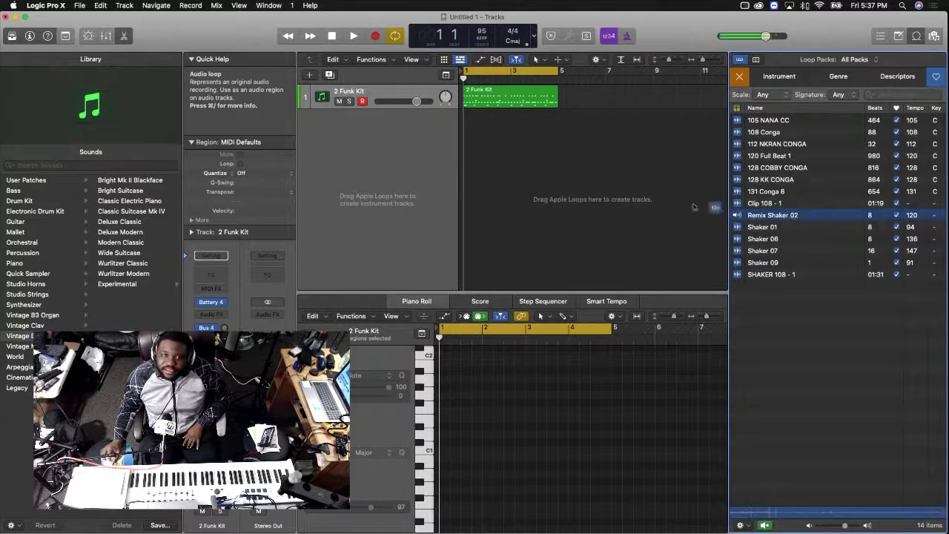
{"action": "left_click_drag", "start_coordinate": [693, 207], "coordinate": [558, 122]}
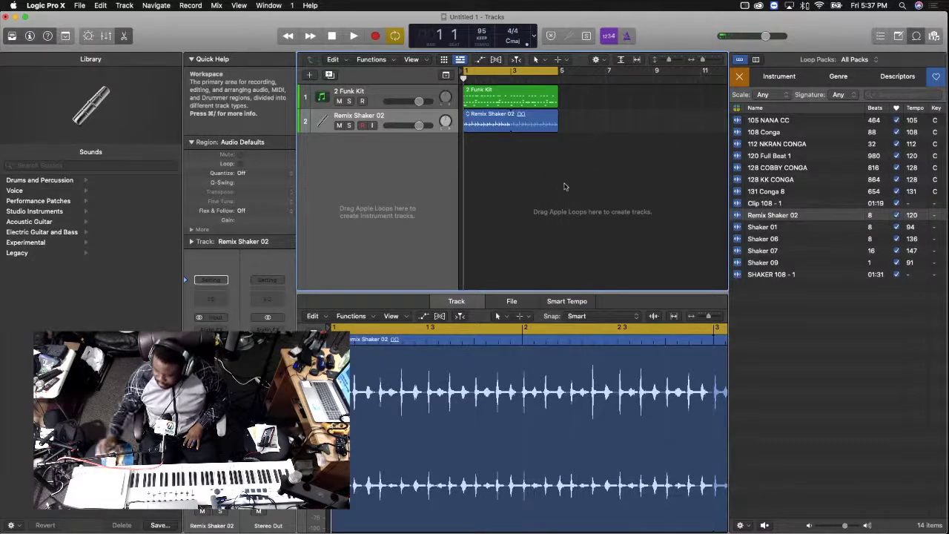
During playback, lower the Remix Shaker 02 fader to -7.6 dB in the mixer and delete the two auxiliary channels fed by Bus 3 and Bus 4
{"action": "key", "text": "space"}
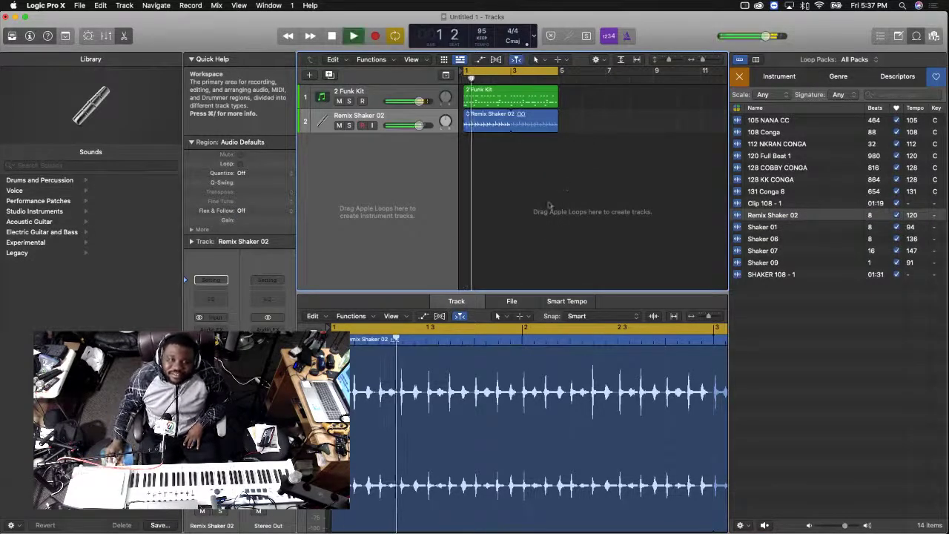
{"action": "key", "text": "x"}
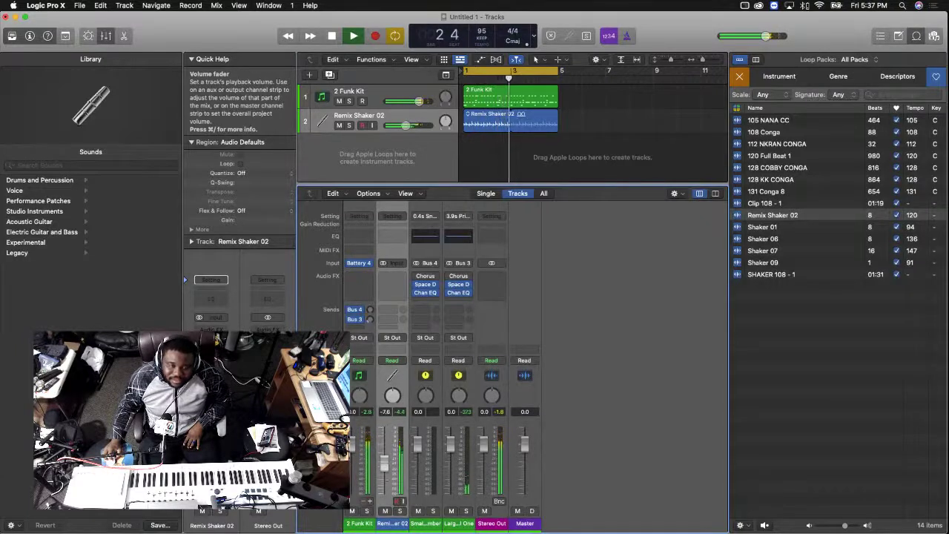
{"action": "left_click", "coordinate": [461, 523]}
{"action": "left_click", "coordinate": [428, 524]}
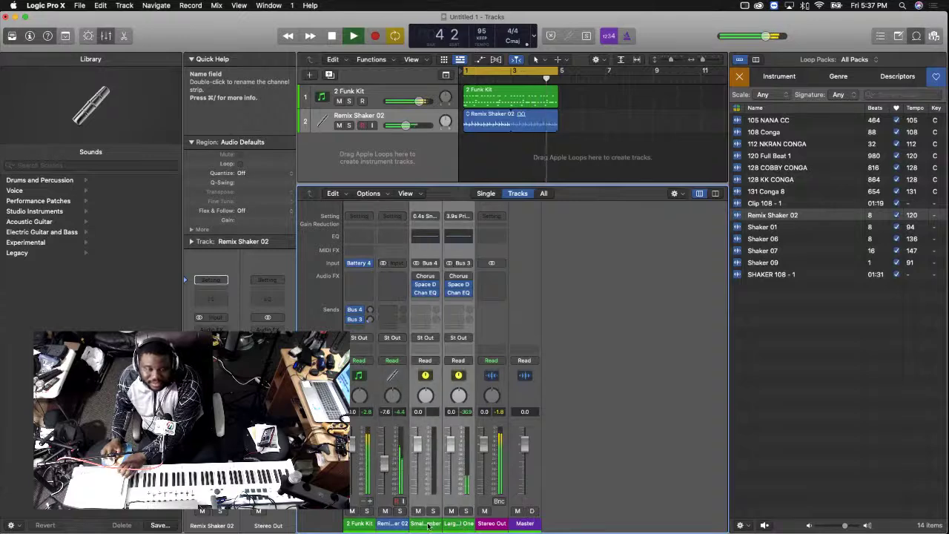
{"action": "key", "text": "BackSpace"}
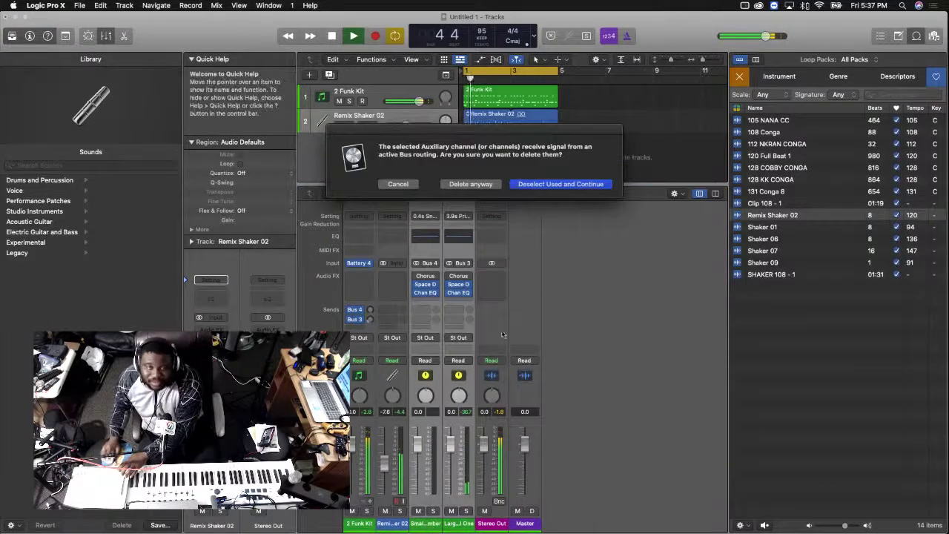
{"action": "key", "text": "Return"}
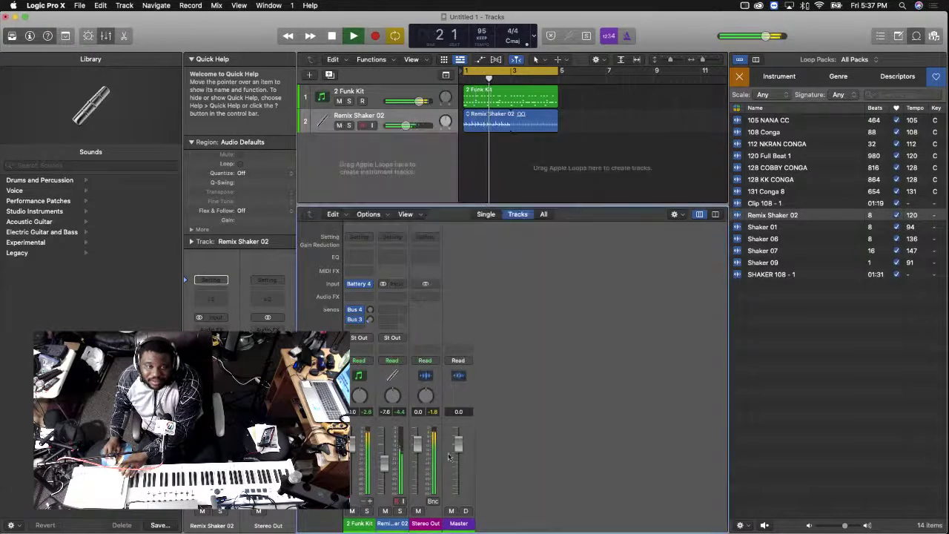
Balance the mix with 2 Funk Kit at -3.2 dB and Remix Shaker 02 at -10.8 dB, then close the Loop Browser
{"action": "left_click", "coordinate": [384, 516]}
{"action": "left_click", "coordinate": [367, 476], "text": "shift"}
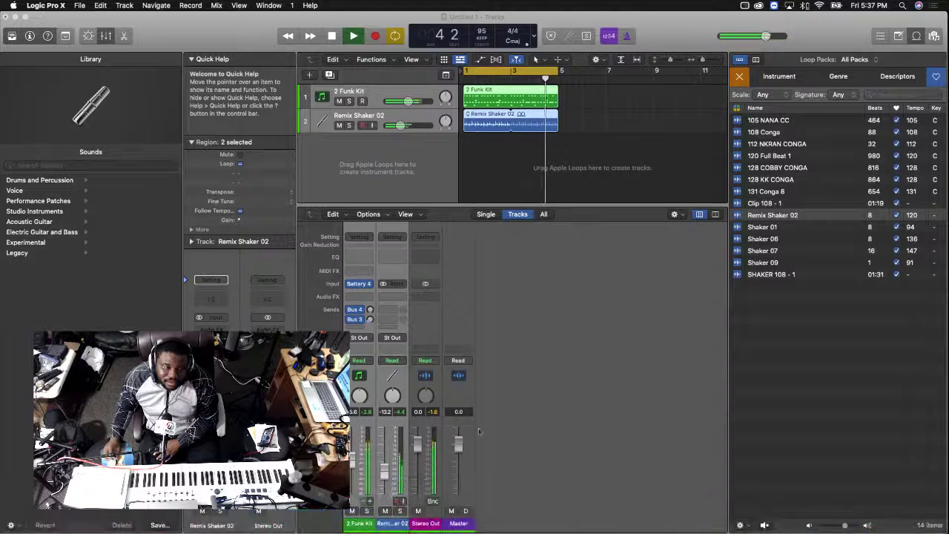
{"action": "left_click", "coordinate": [393, 460]}
{"action": "left_click", "coordinate": [359, 457]}
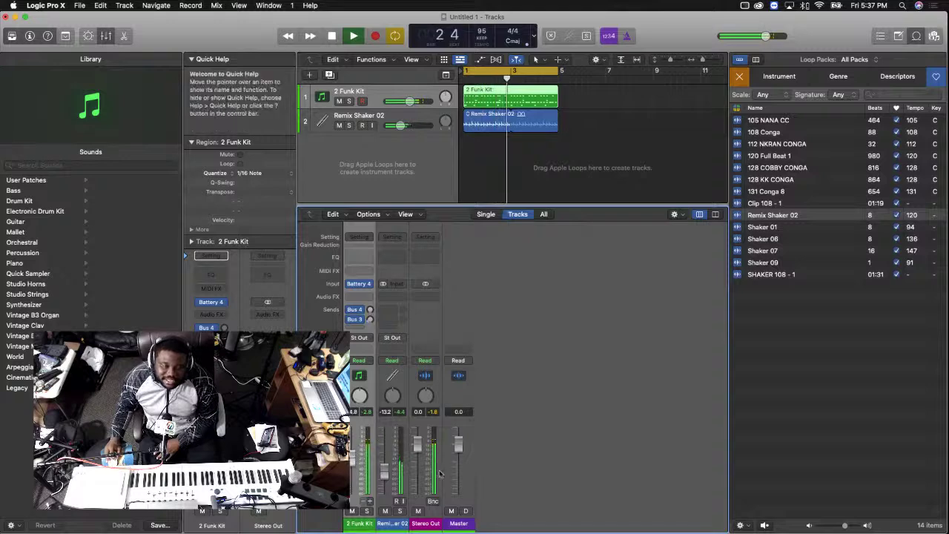
{"action": "left_click", "coordinate": [386, 465]}
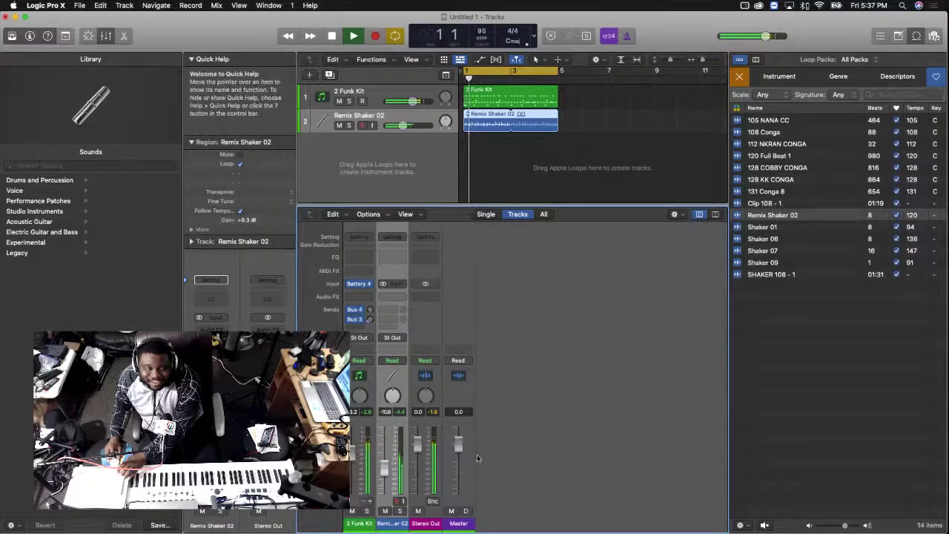
{"action": "left_click", "coordinate": [591, 193]}
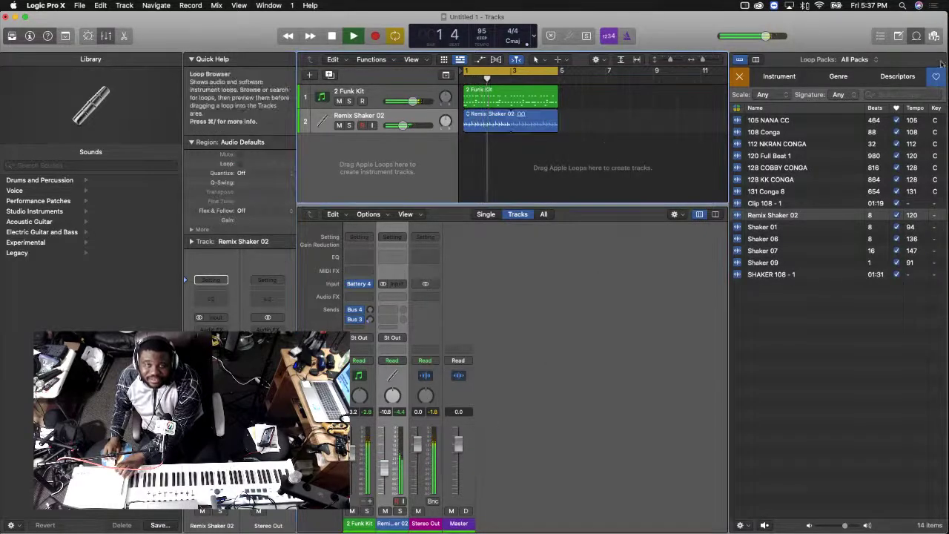
{"action": "key", "text": "o"}
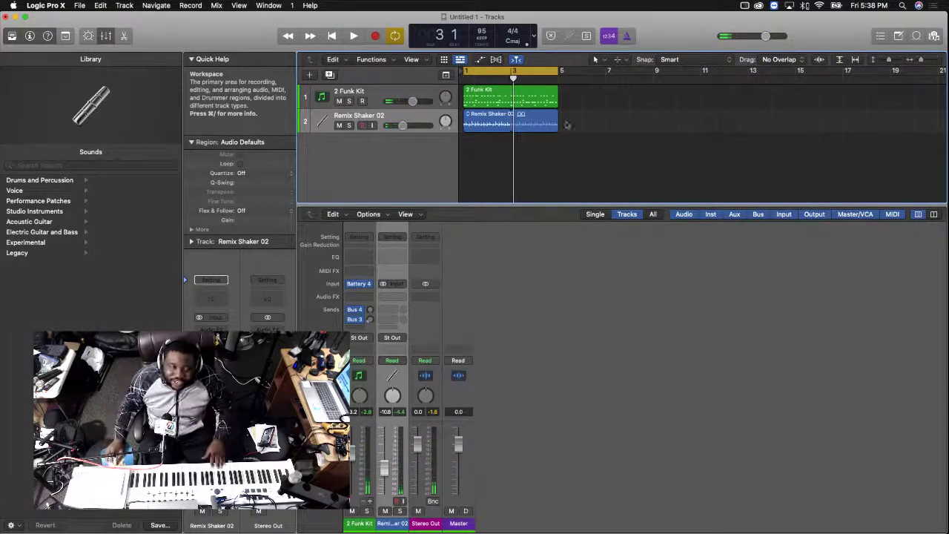
Duplicate the 2 Funk Kit track to get a second Battery 4 instrument track
{"action": "left_click", "coordinate": [369, 94]}
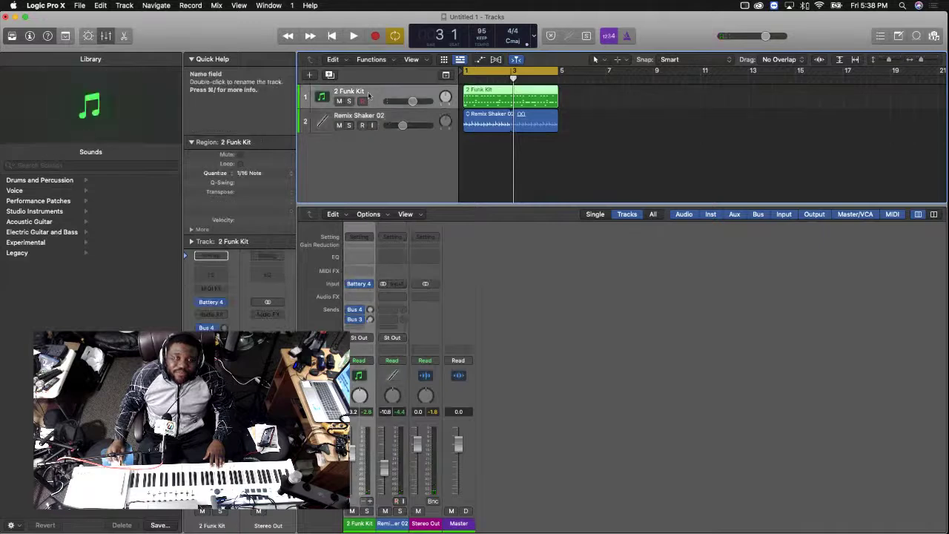
{"action": "left_click", "coordinate": [128, 6]}
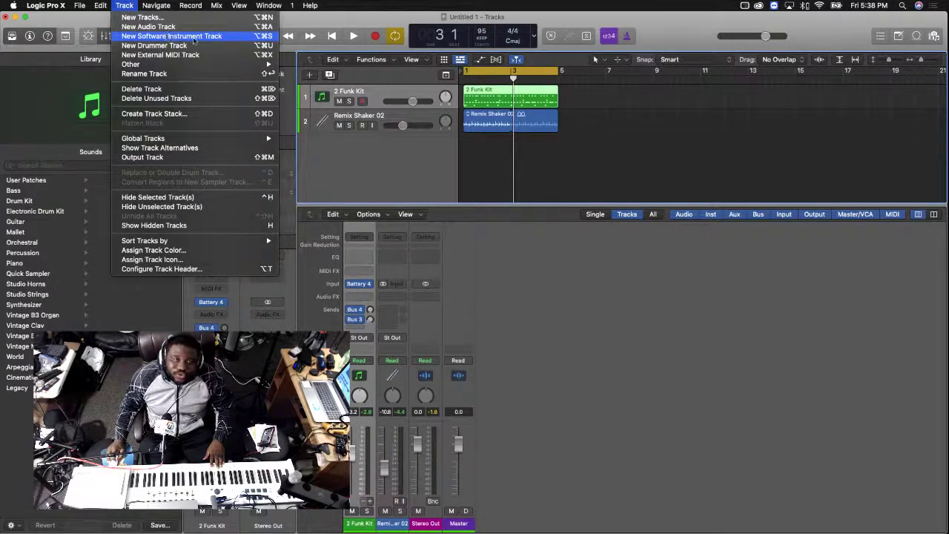
{"action": "left_click", "coordinate": [583, 166]}
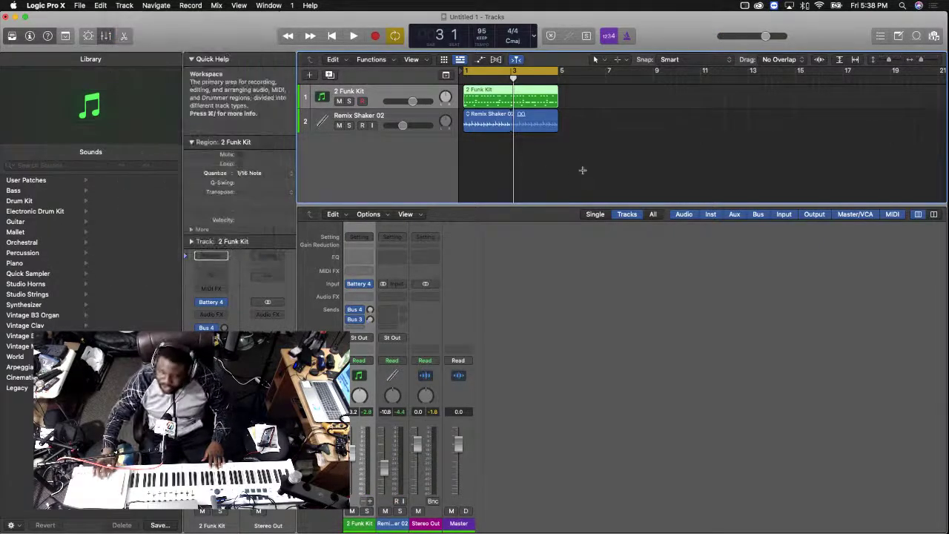
{"action": "key", "text": "super+d"}
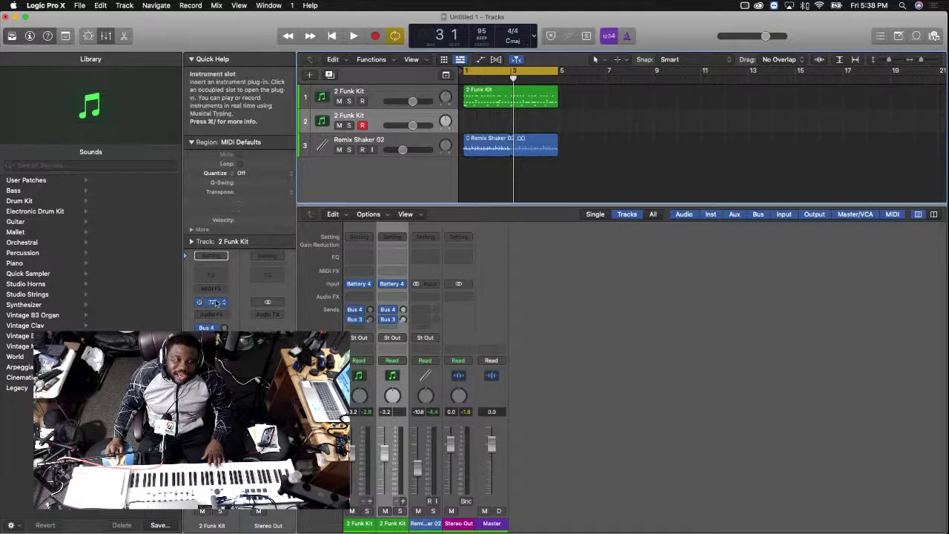
Open Battery 4 on the duplicated track and load the factory percussion sample Clave 808 into the Kick Funk 5 cell
{"action": "left_click", "coordinate": [409, 273]}
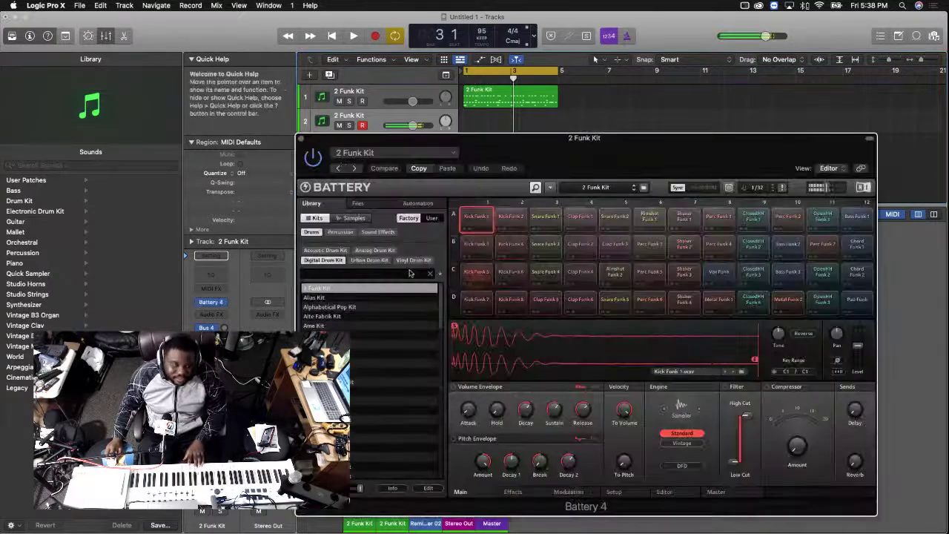
{"action": "left_click", "coordinate": [476, 272]}
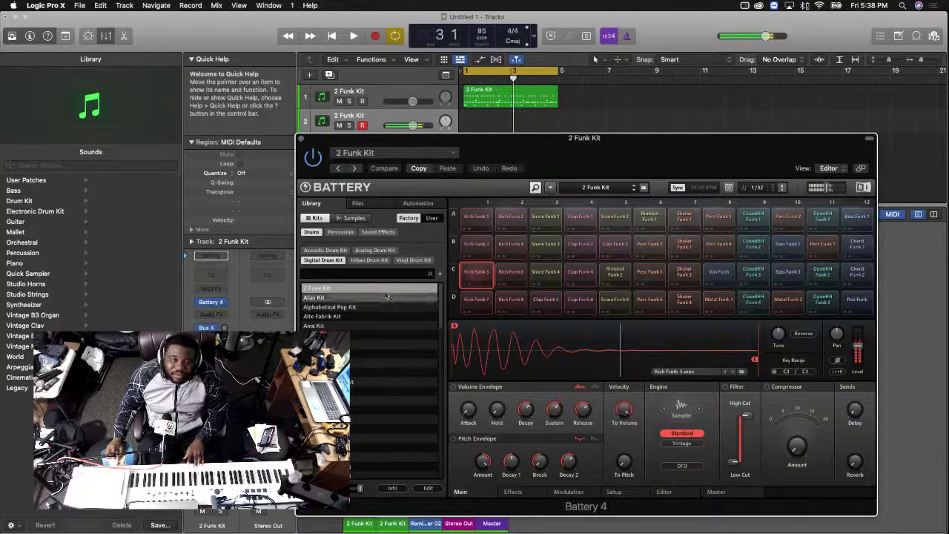
{"action": "left_click", "coordinate": [348, 232]}
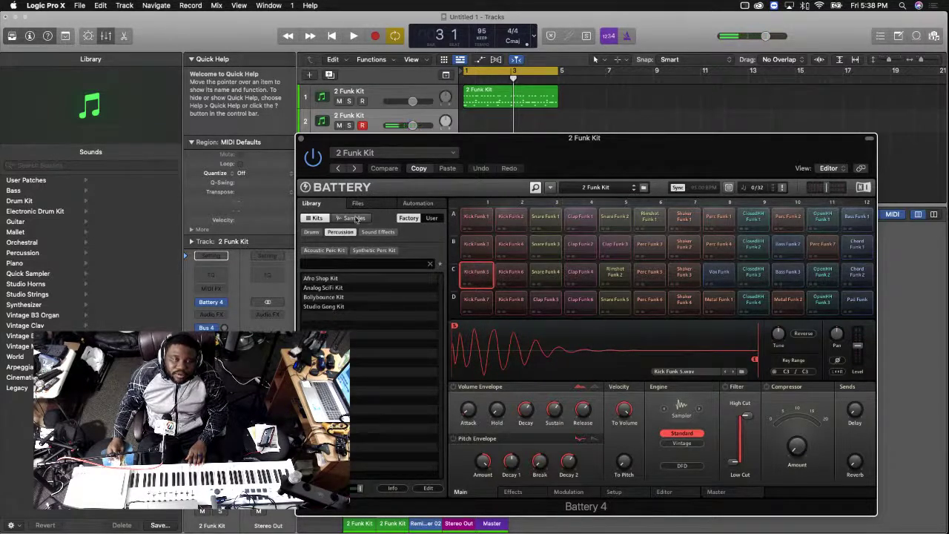
{"action": "left_click", "coordinate": [353, 217]}
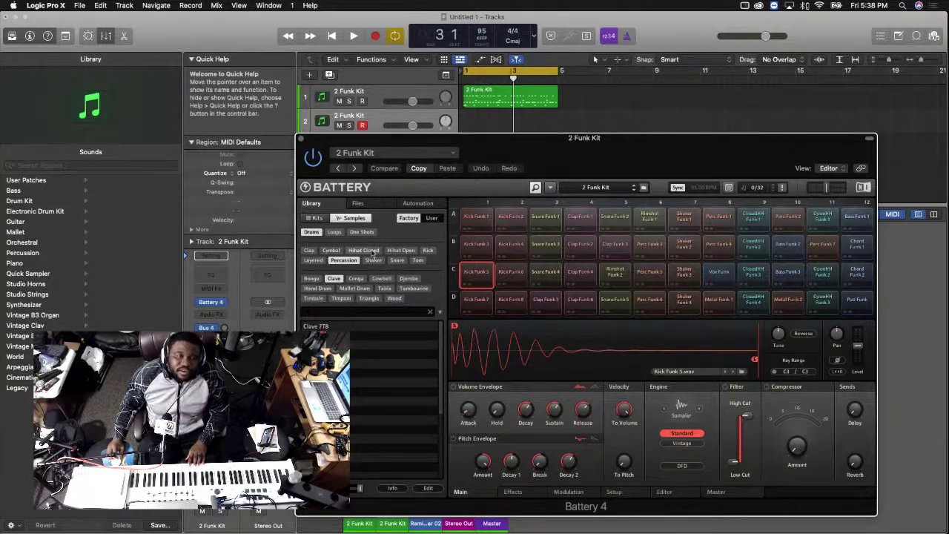
{"action": "left_click", "coordinate": [336, 279]}
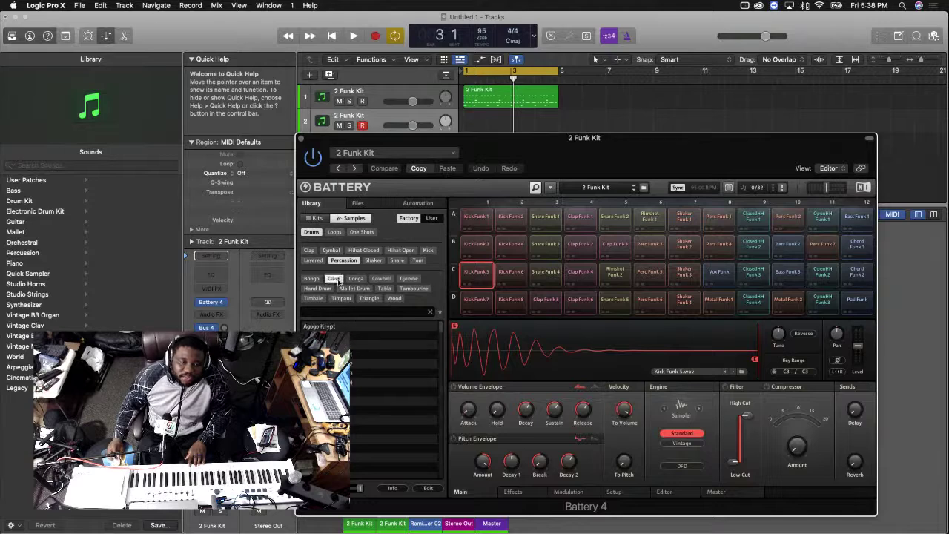
{"action": "left_click", "coordinate": [336, 280]}
{"action": "left_click", "coordinate": [333, 326]}
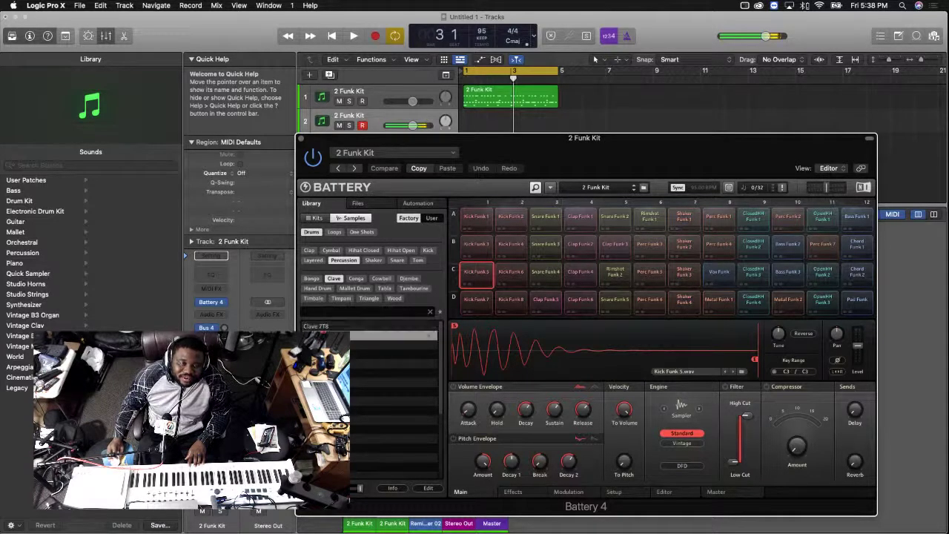
{"action": "double_click", "coordinate": [333, 326]}
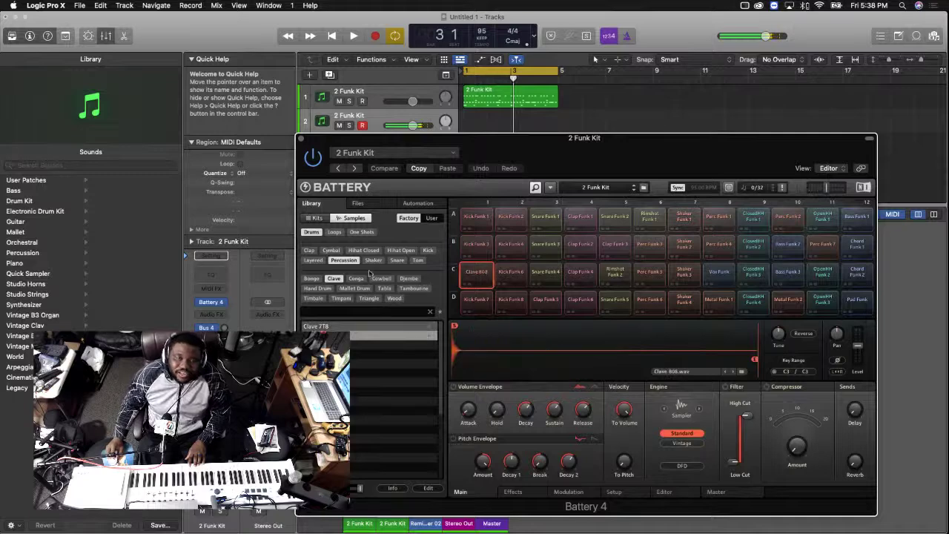
Close Battery 4 and record a clave hit on every beat of the four-bar loop on the duplicated track
{"action": "left_click", "coordinate": [301, 139]}
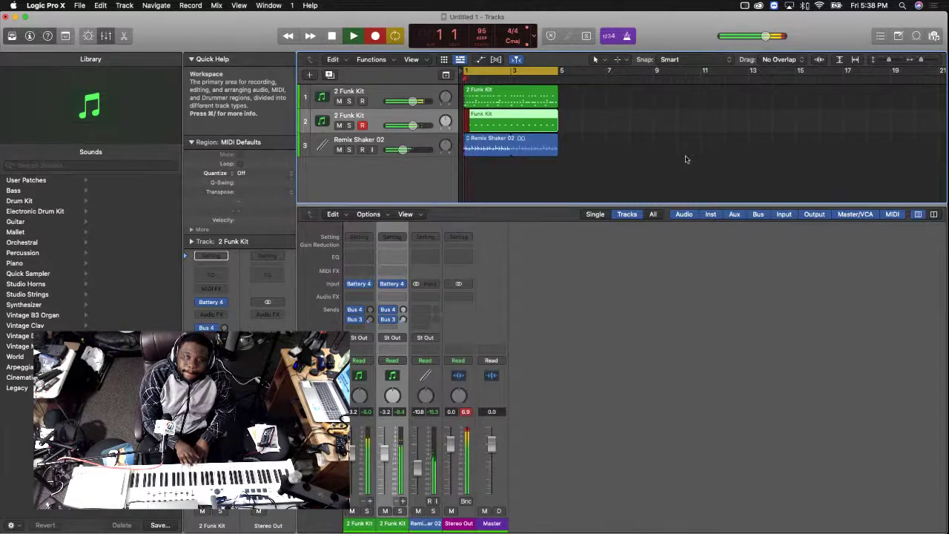
{"action": "key", "text": "space"}
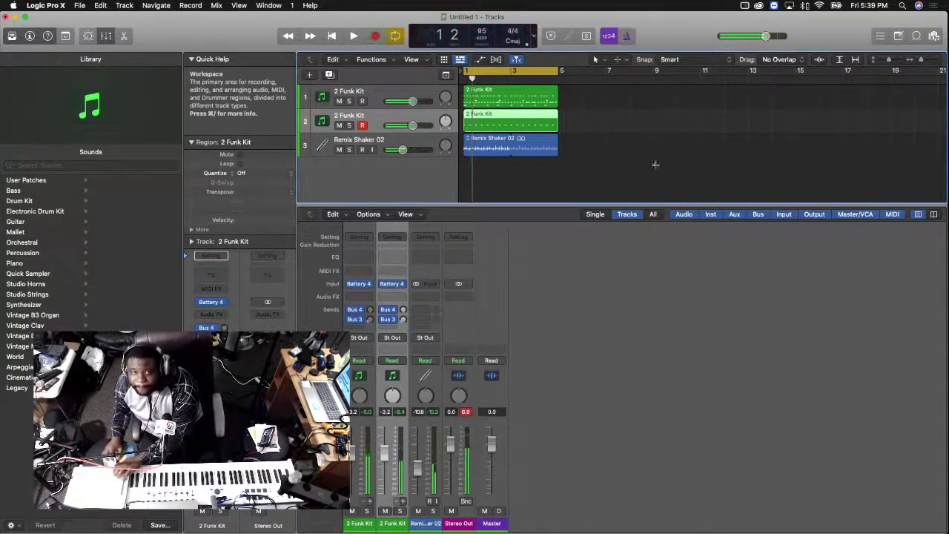
Inspect the recorded clave notes in the Piano Roll with all of them selected, then play the three tracks together
{"action": "double_click", "coordinate": [511, 121]}
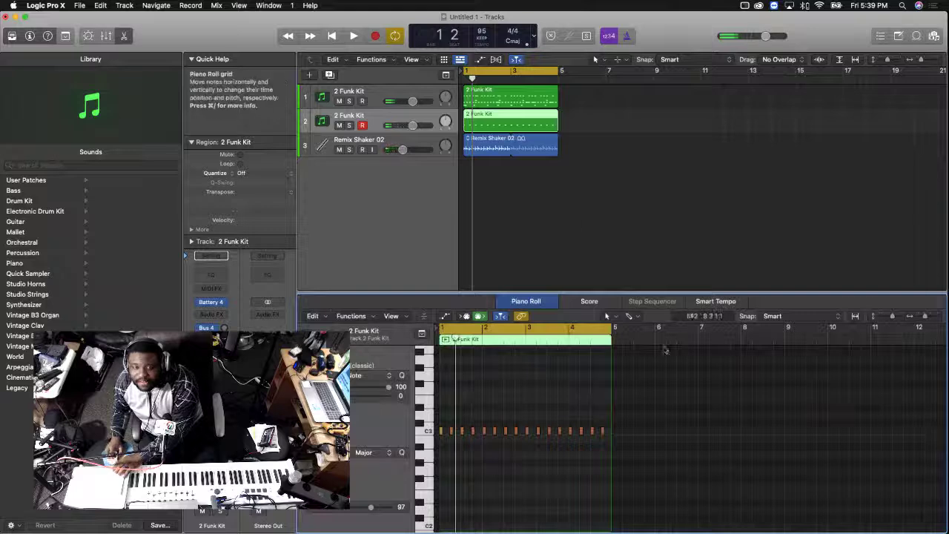
{"action": "key", "text": "super+a"}
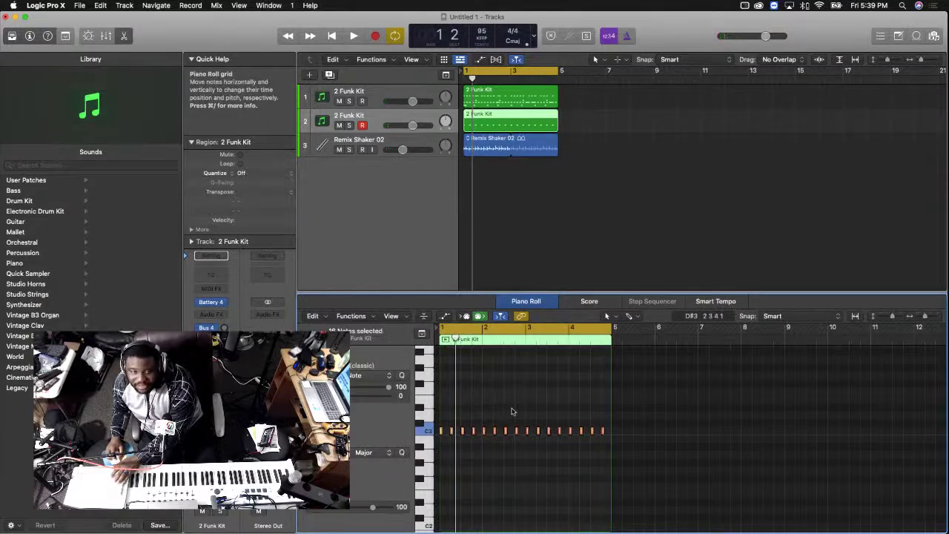
{"action": "left_click", "coordinate": [571, 204]}
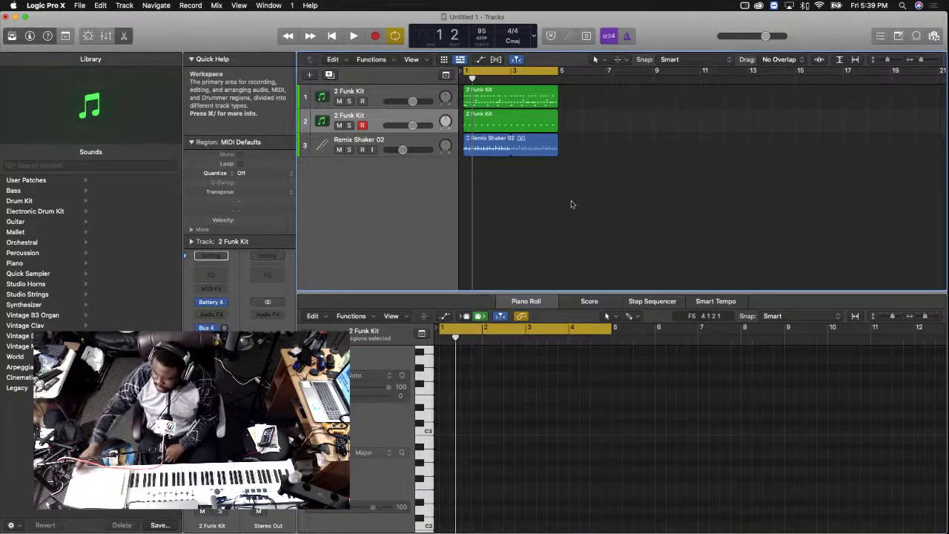
{"action": "key", "text": "space"}
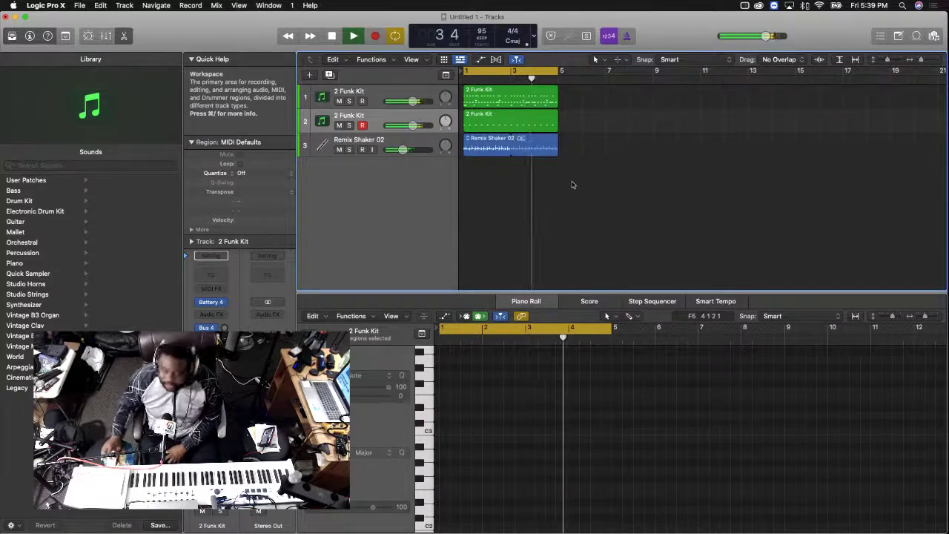
{"action": "key", "text": "space"}
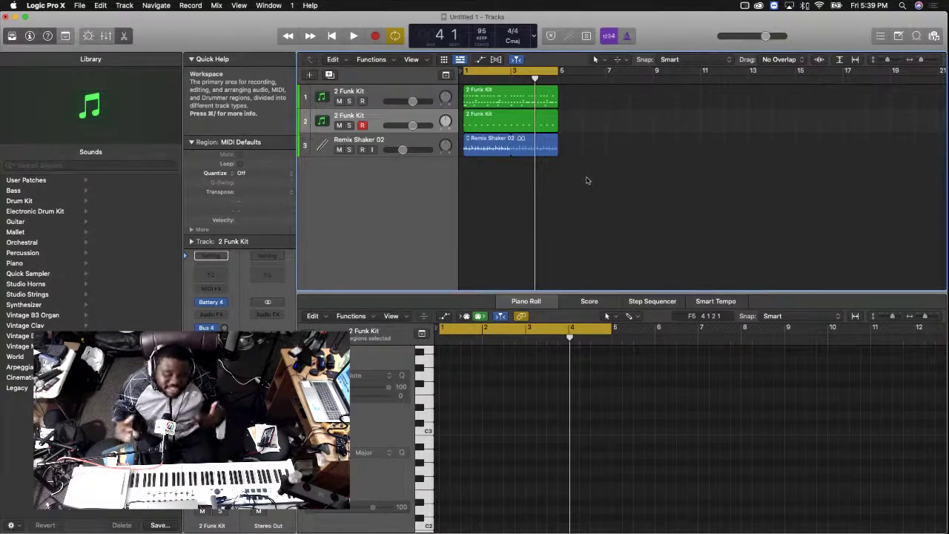
Add a new software instrument track directly below the Remix Shaker 02 track
{"action": "left_click", "coordinate": [368, 140]}
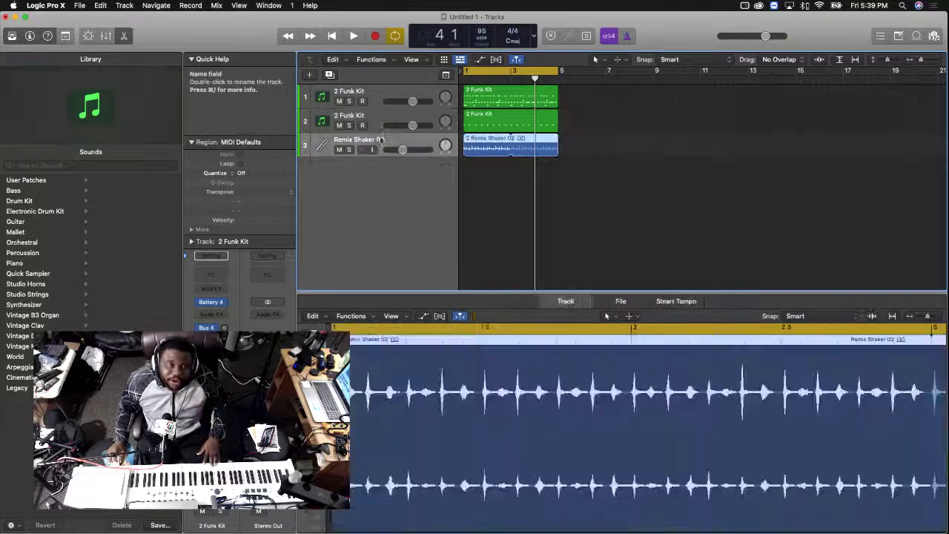
{"action": "left_click", "coordinate": [124, 5]}
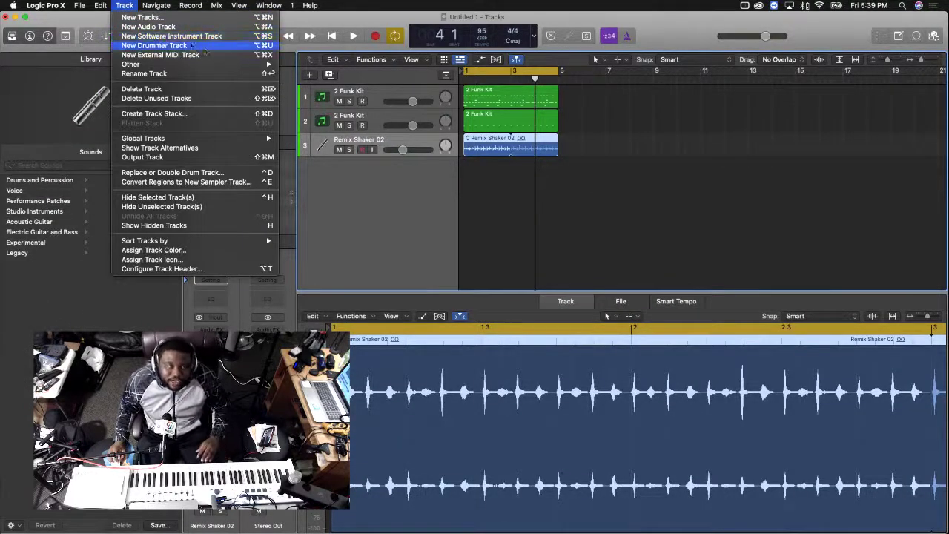
{"action": "left_click", "coordinate": [425, 150]}
{"action": "key", "text": "alt+super+s"}
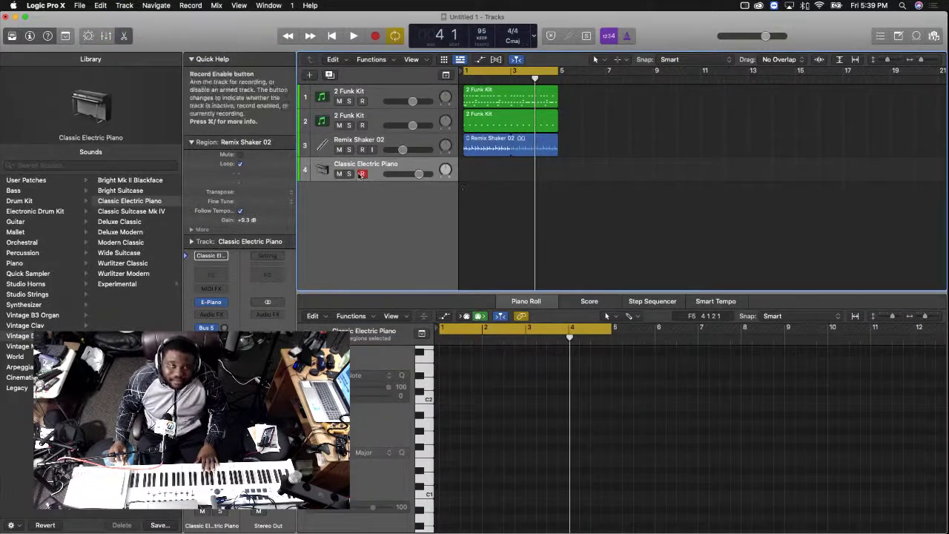
Loop the two 2 Funk Kit regions and the shaker region out to bar 17 and stretch the cycle area to cover them
{"action": "key", "text": "super+a"}
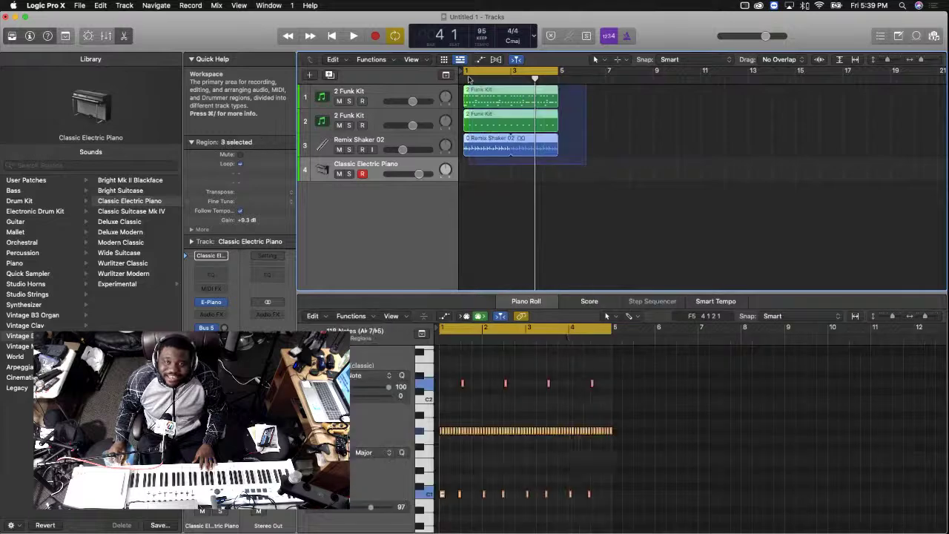
{"action": "left_click_drag", "start_coordinate": [551, 96], "coordinate": [722, 105]}
{"action": "key", "text": "super+z"}
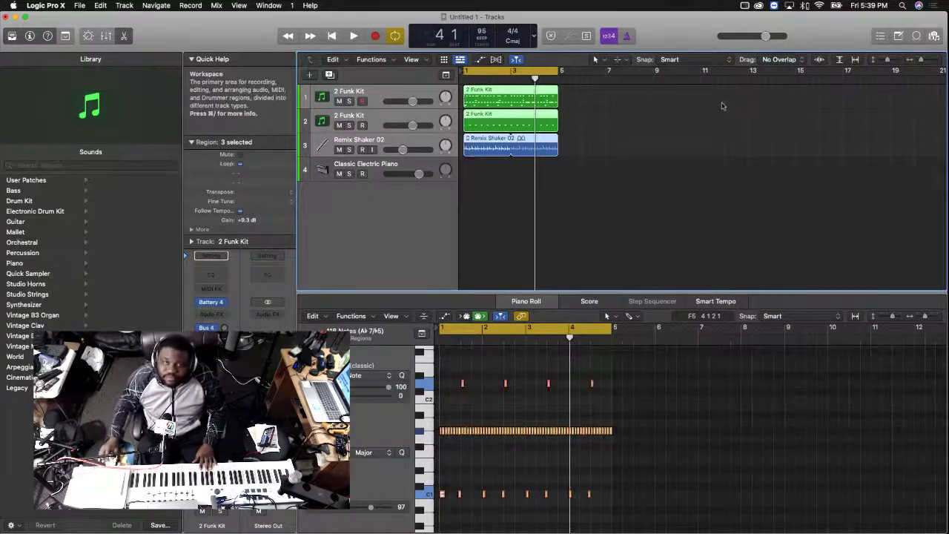
{"action": "left_click_drag", "start_coordinate": [561, 98], "coordinate": [844, 134]}
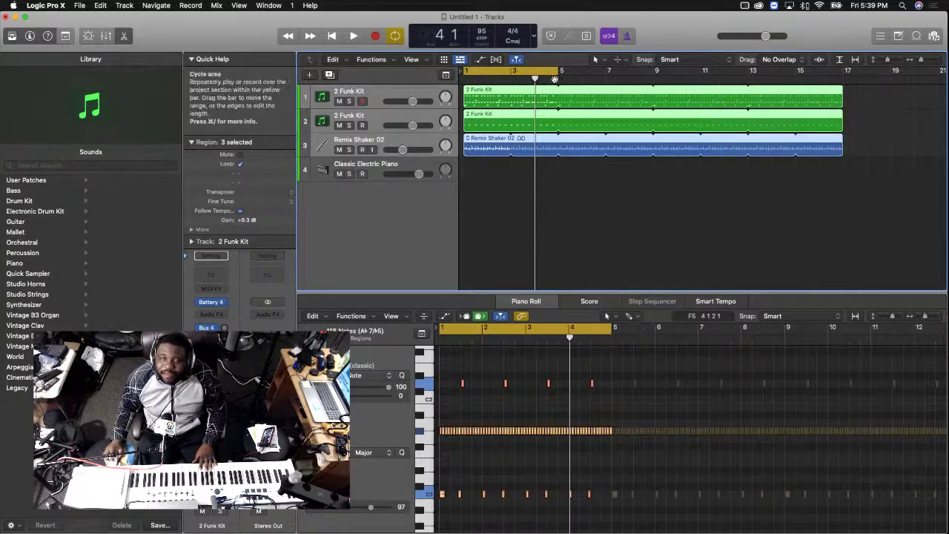
{"action": "left_click_drag", "start_coordinate": [554, 79], "coordinate": [839, 112]}
{"action": "left_click", "coordinate": [561, 186]}
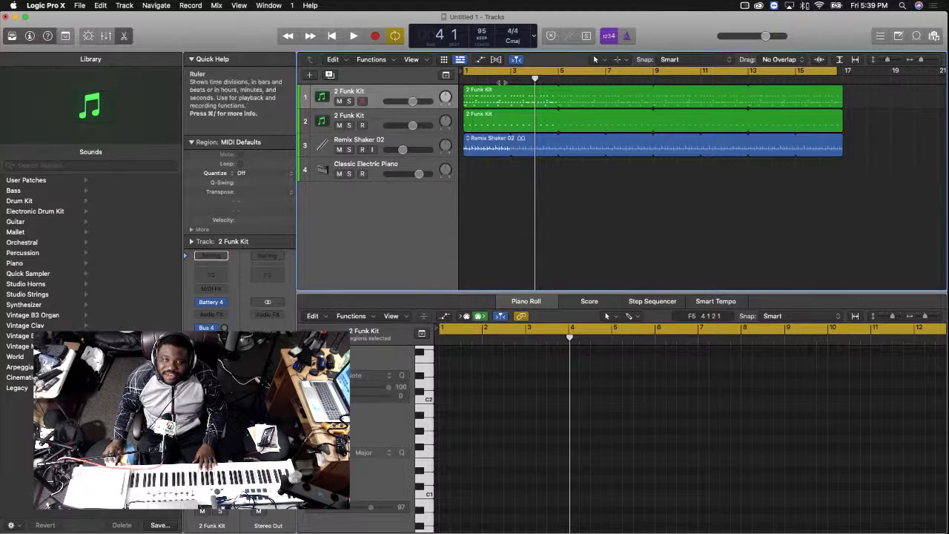
Play back the extended drum and shaker arrangement from around bar 3
{"action": "key", "text": "space"}
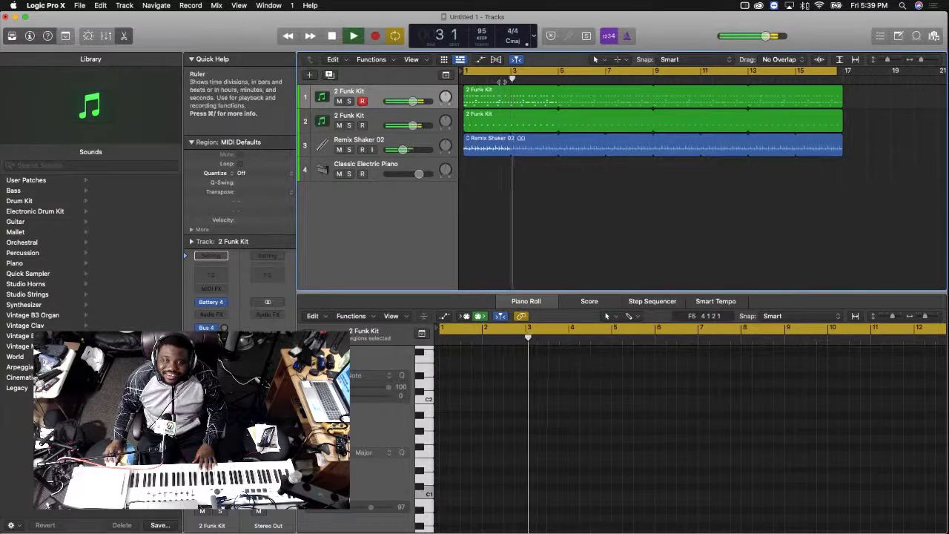
{"action": "left_click", "coordinate": [502, 80]}
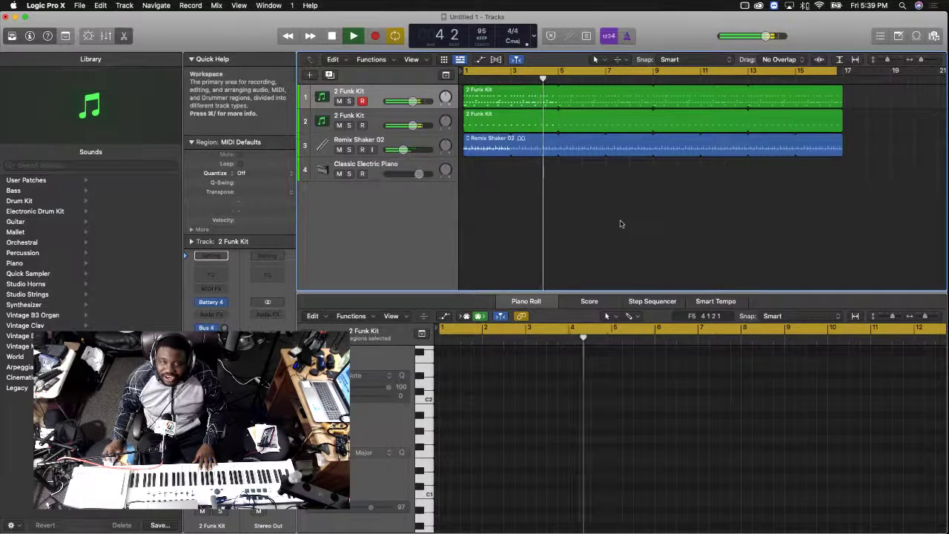
{"action": "key", "text": "space"}
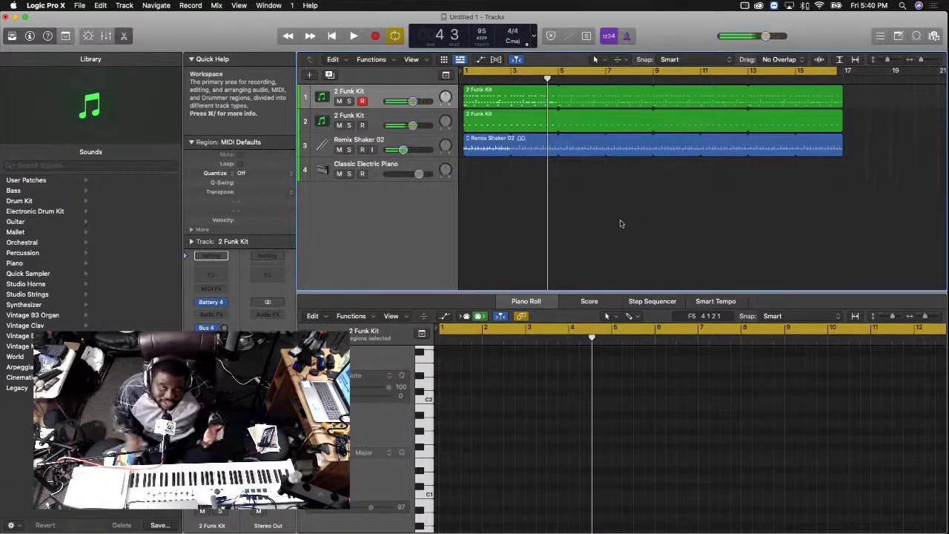
Replace the instrument on the Classic Electric Piano track with the stereo version of Kontakt
{"action": "left_click", "coordinate": [368, 169]}
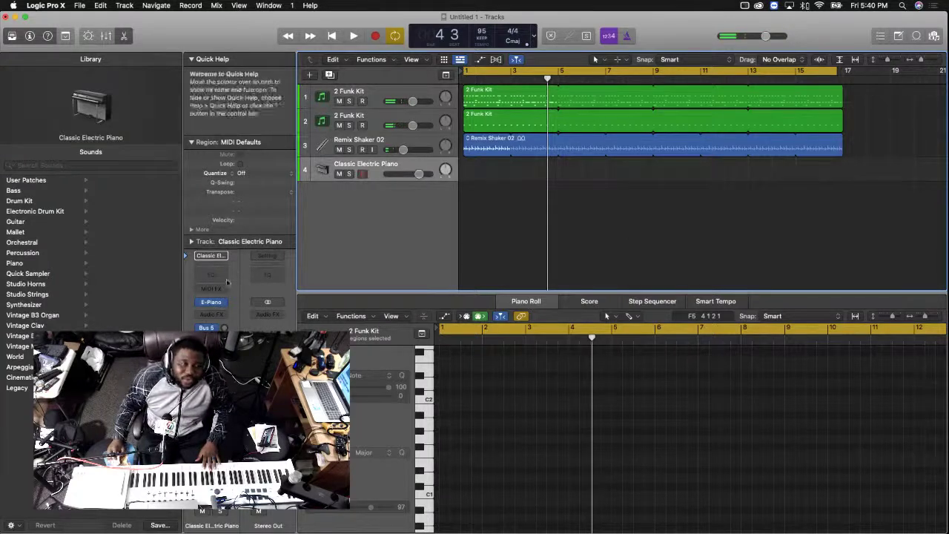
{"action": "left_click", "coordinate": [223, 301]}
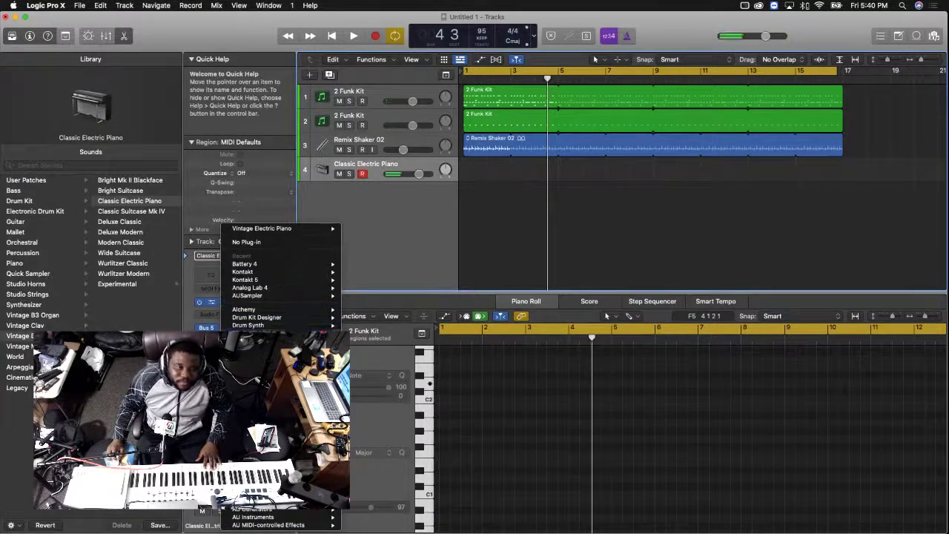
{"action": "mouse_move", "coordinate": [252, 271]}
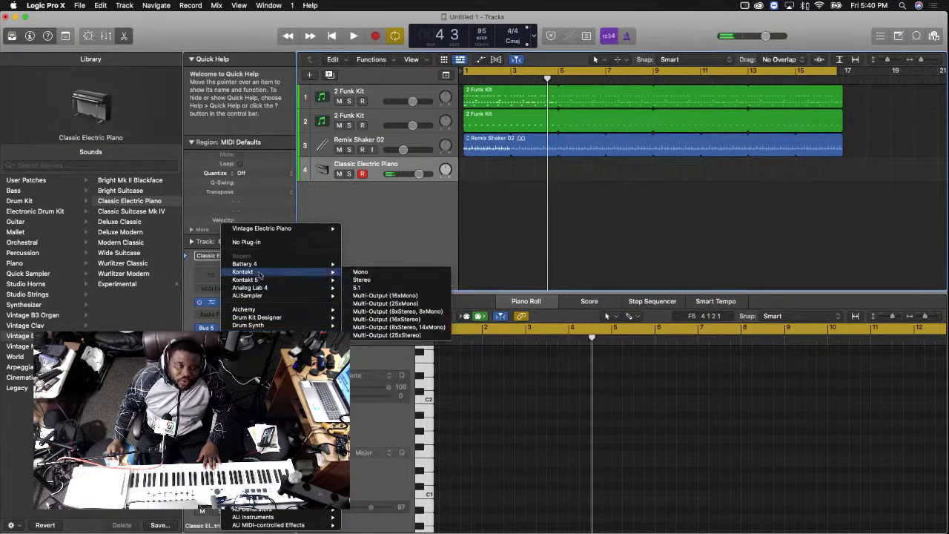
{"action": "left_click", "coordinate": [383, 281]}
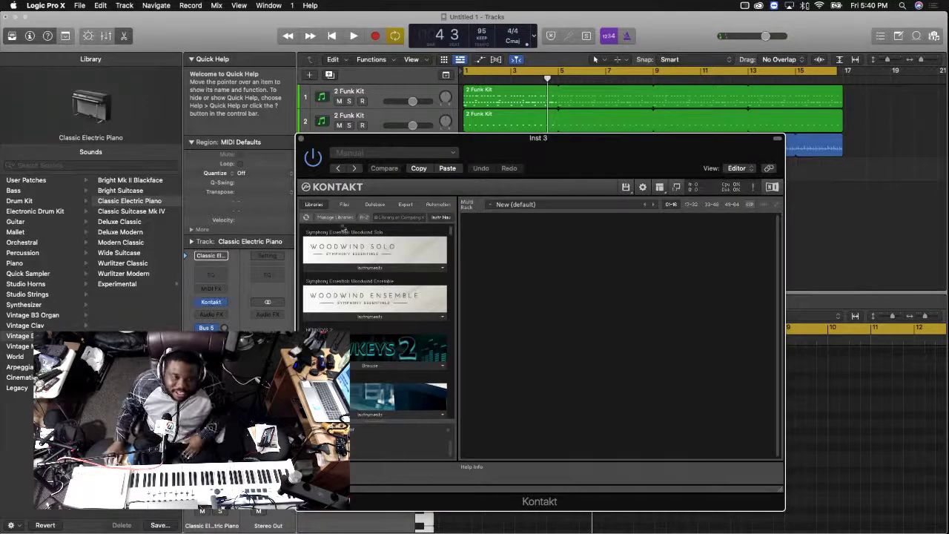
Find the SYNTHAGE library in Kontakt and load the SYNTHAGE for Kontakt instrument into the rack
{"action": "scroll", "coordinate": [383, 282], "scroll_direction": "down", "scroll_amount": 3}
{"action": "scroll", "coordinate": [377, 319], "scroll_direction": "down", "scroll_amount": 5}
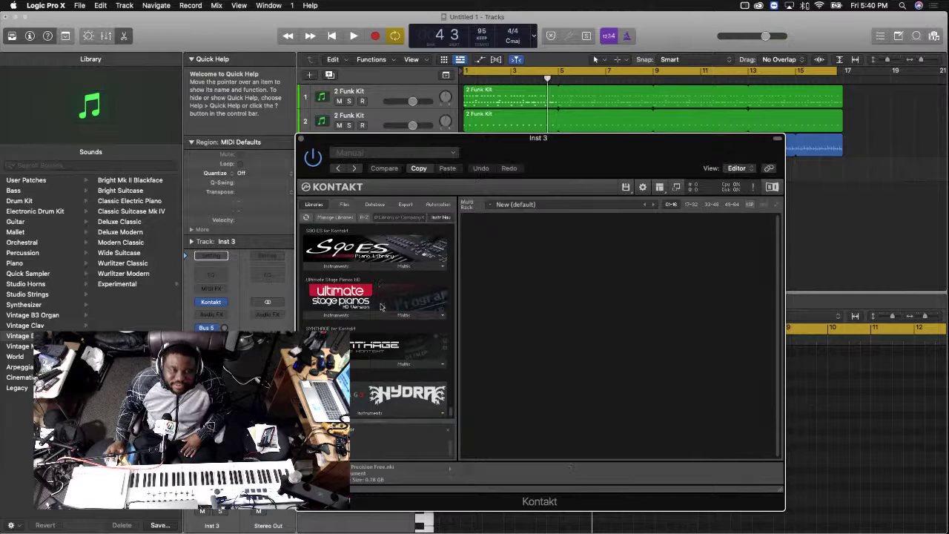
{"action": "left_click", "coordinate": [355, 363]}
{"action": "left_click_drag", "start_coordinate": [371, 376], "coordinate": [580, 340]}
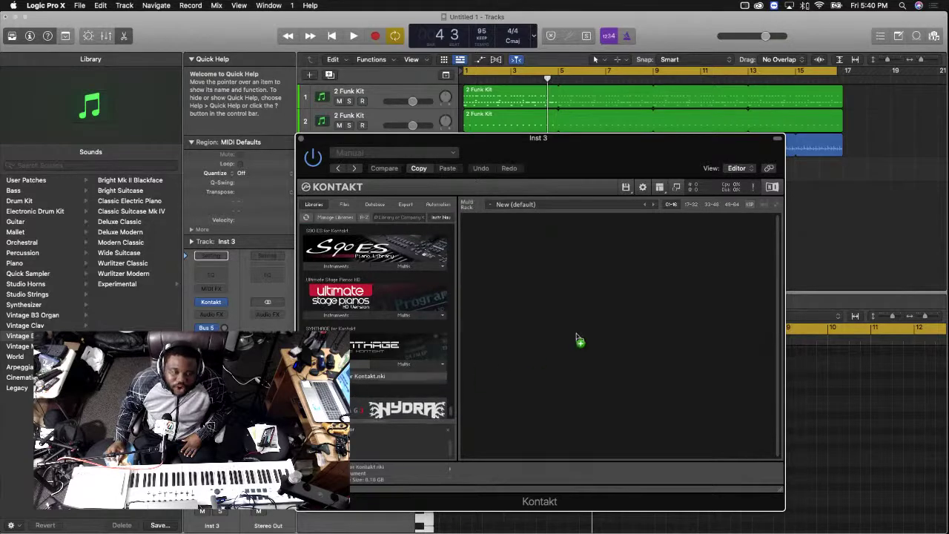
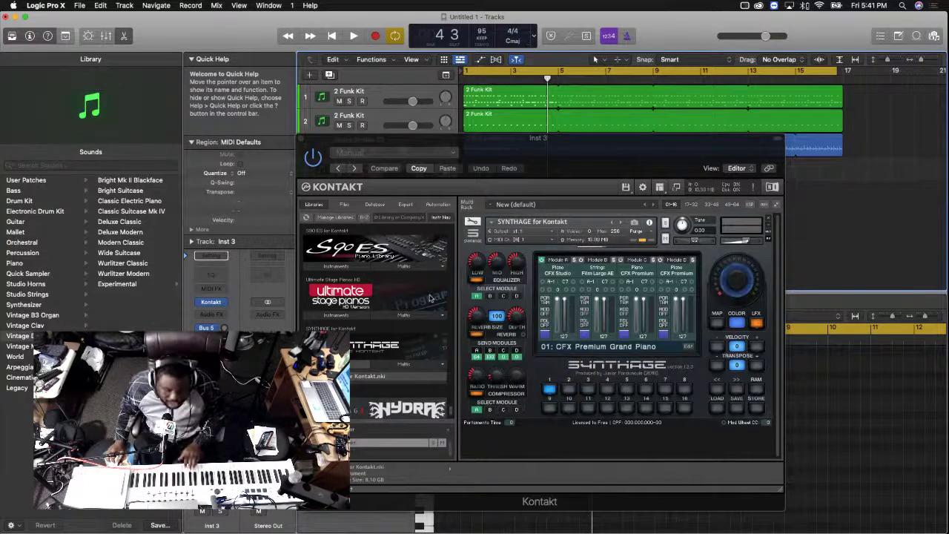
Set Module A of SYNTHAGE to the DX Legend sound from the Keyboard category
{"action": "left_click", "coordinate": [561, 273]}
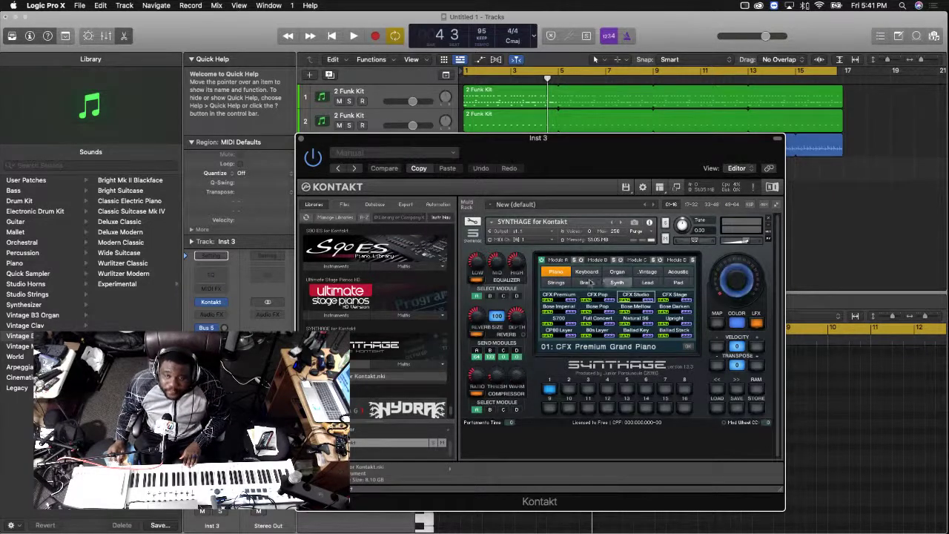
{"action": "left_click", "coordinate": [589, 272]}
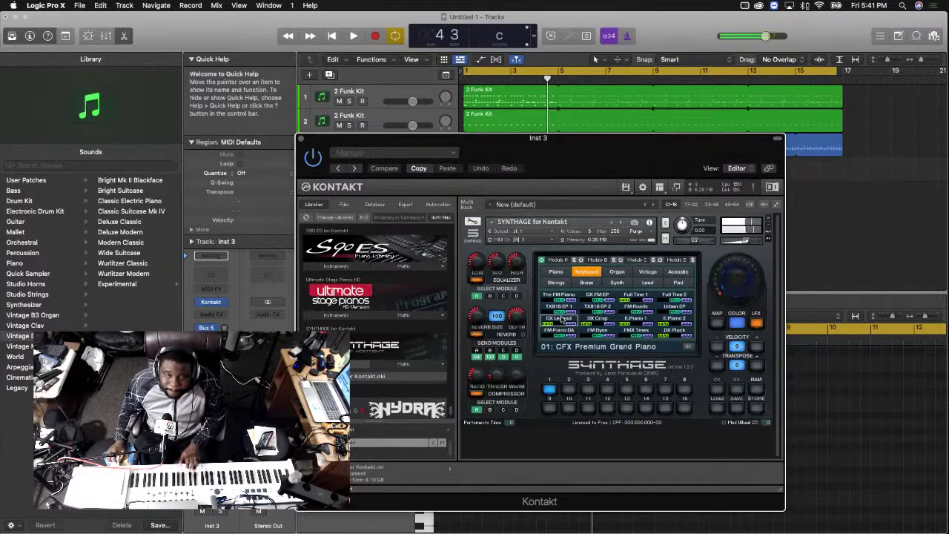
{"action": "left_click", "coordinate": [598, 265]}
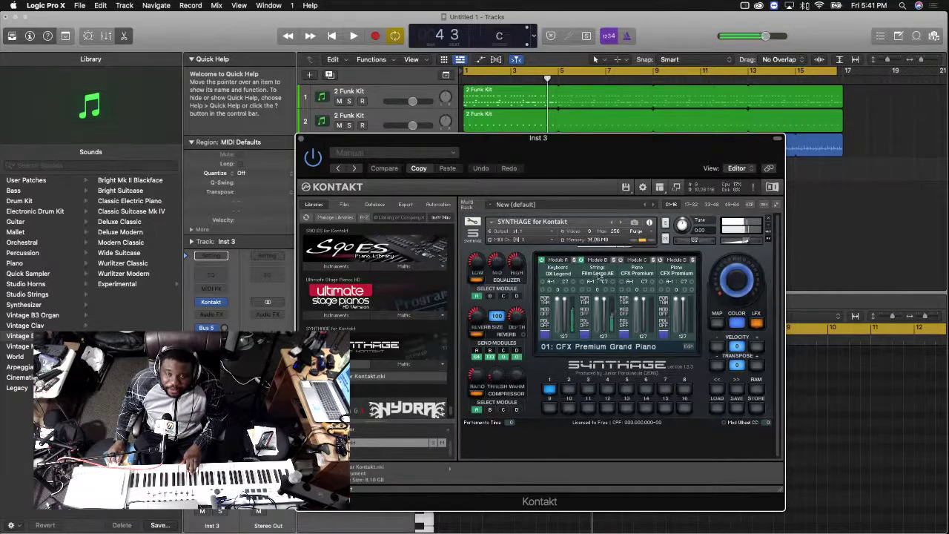
Audition the Strings sounds for Module B of SYNTHAGE and choose Rich AE
{"action": "left_click", "coordinate": [599, 267]}
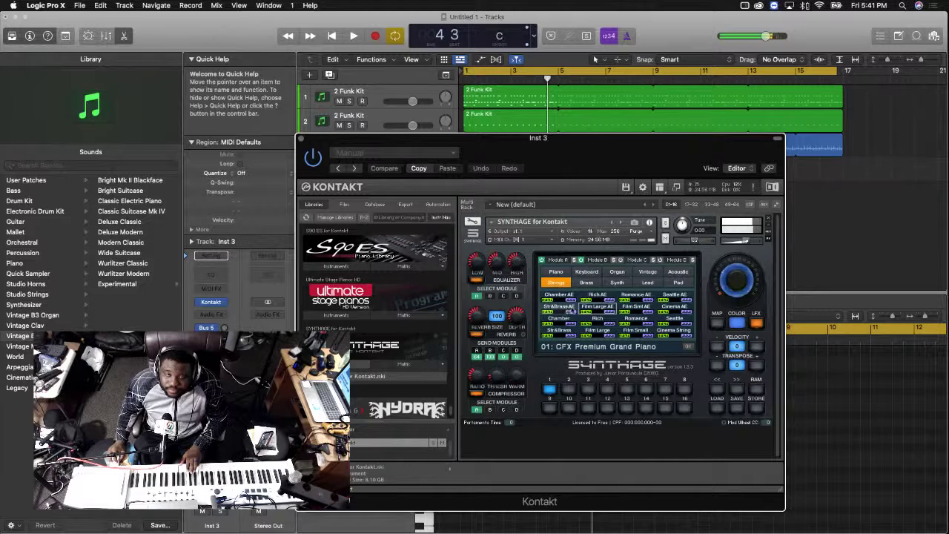
{"action": "left_click", "coordinate": [567, 310]}
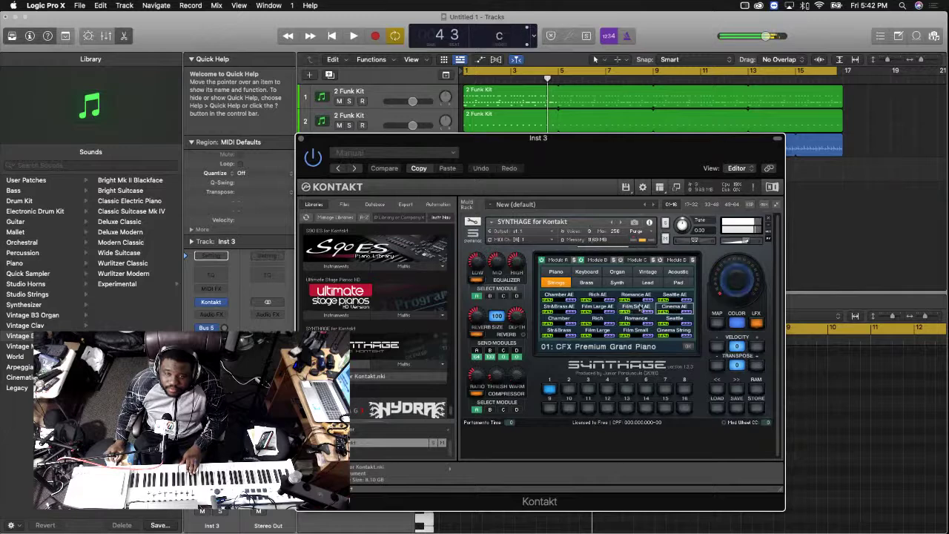
{"action": "left_click", "coordinate": [594, 297]}
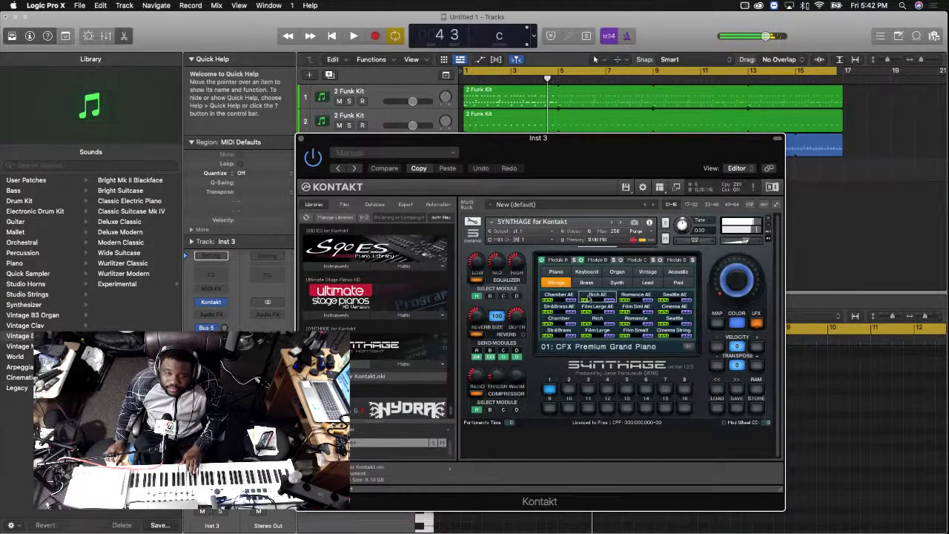
{"action": "left_click", "coordinate": [688, 347]}
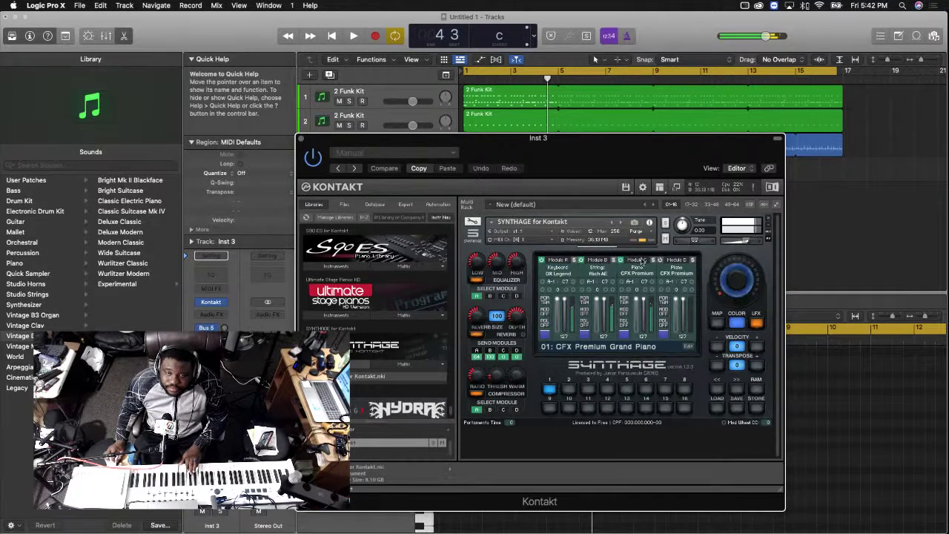
Set Module C of SYNTHAGE to the CFX Stage piano sound and close the Kontakt window
{"action": "left_click", "coordinate": [639, 274]}
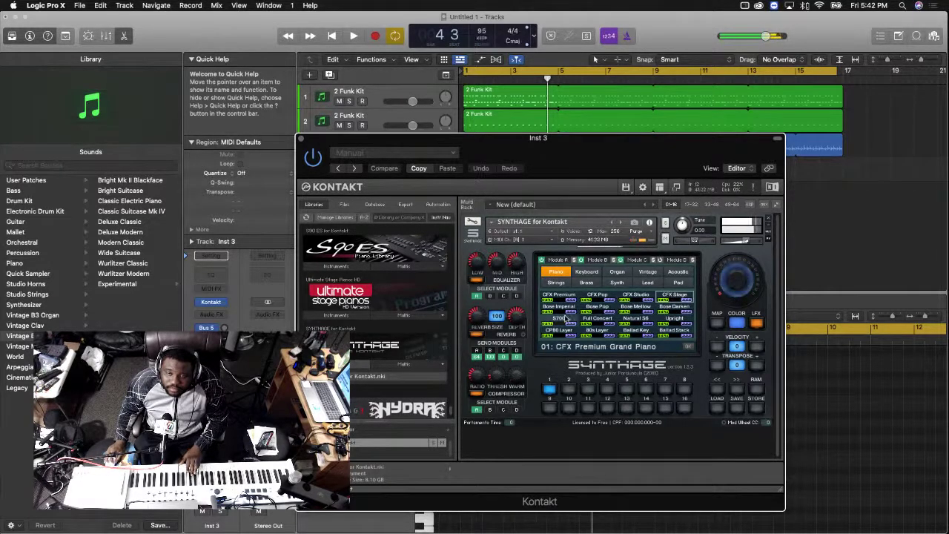
{"action": "left_click", "coordinate": [689, 348]}
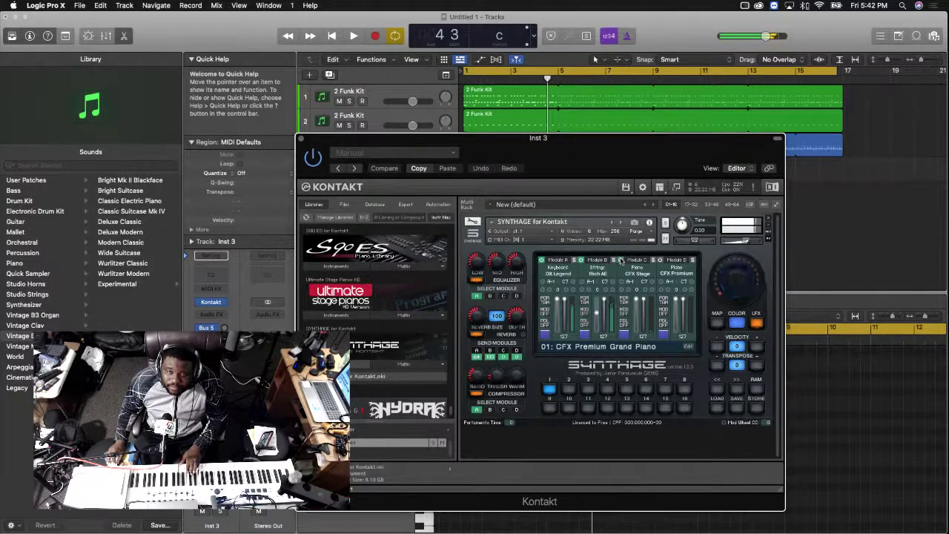
{"action": "left_click", "coordinate": [302, 139]}
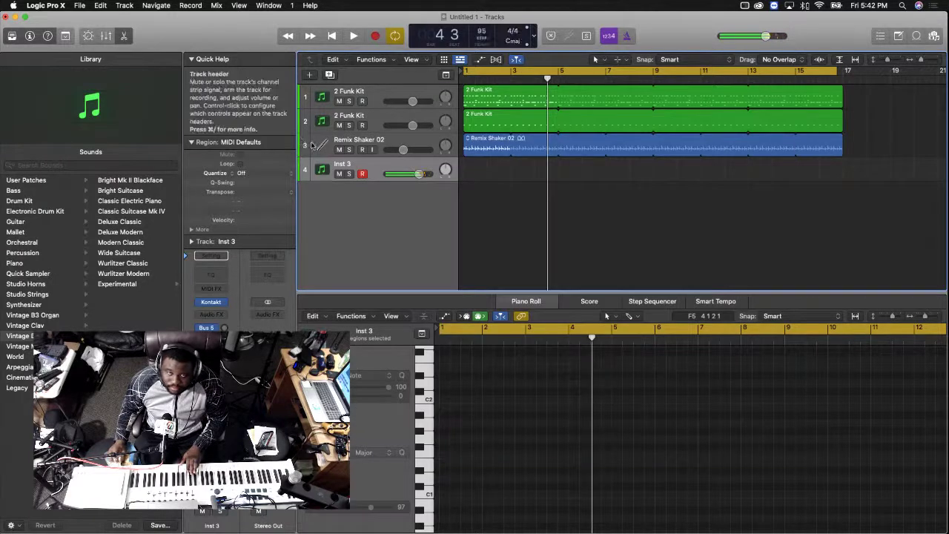
Rename the Inst 3 track as EP
{"action": "double_click", "coordinate": [343, 164]}
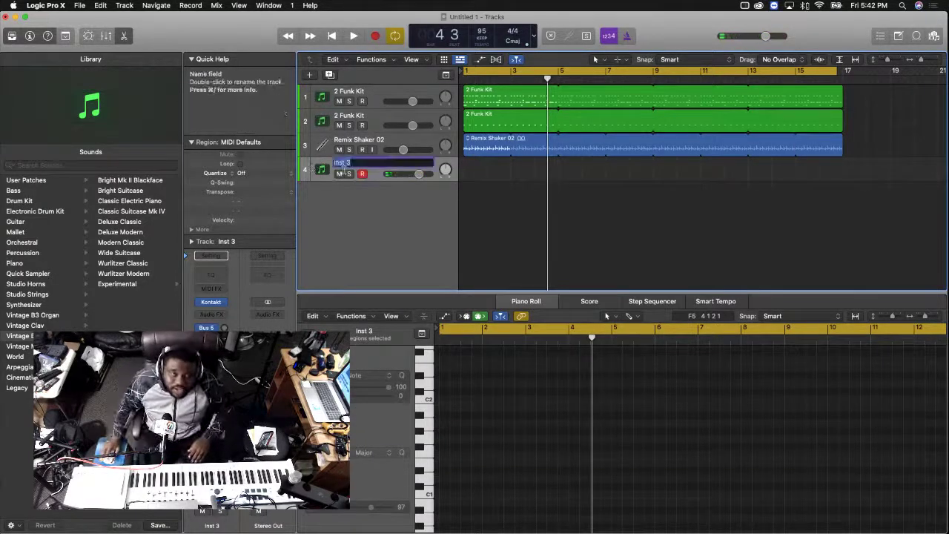
{"action": "type", "text": "E"}
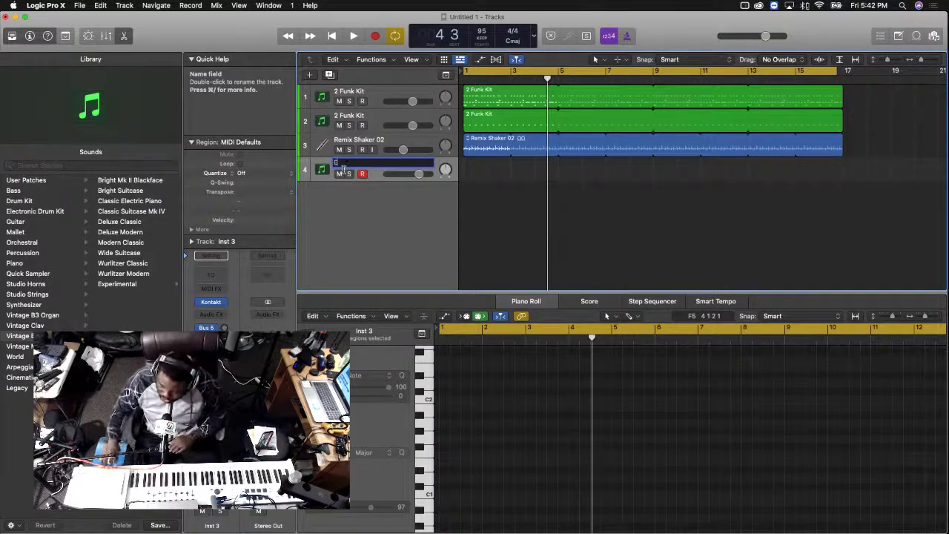
{"action": "type", "text": "P"}
{"action": "key", "text": "Return"}
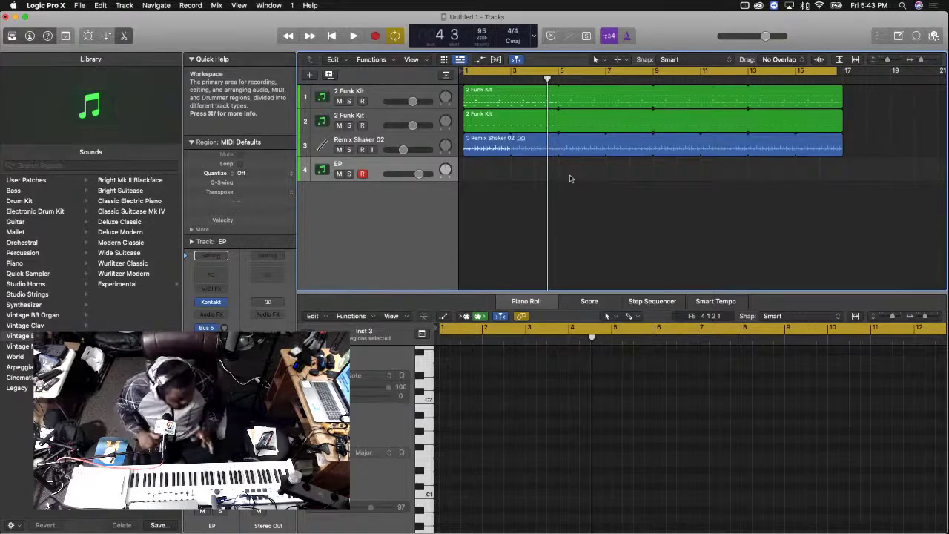
Play the arrangement from bar 1 with the EP track armed, and return the playhead to the start
{"action": "key", "text": "Return"}
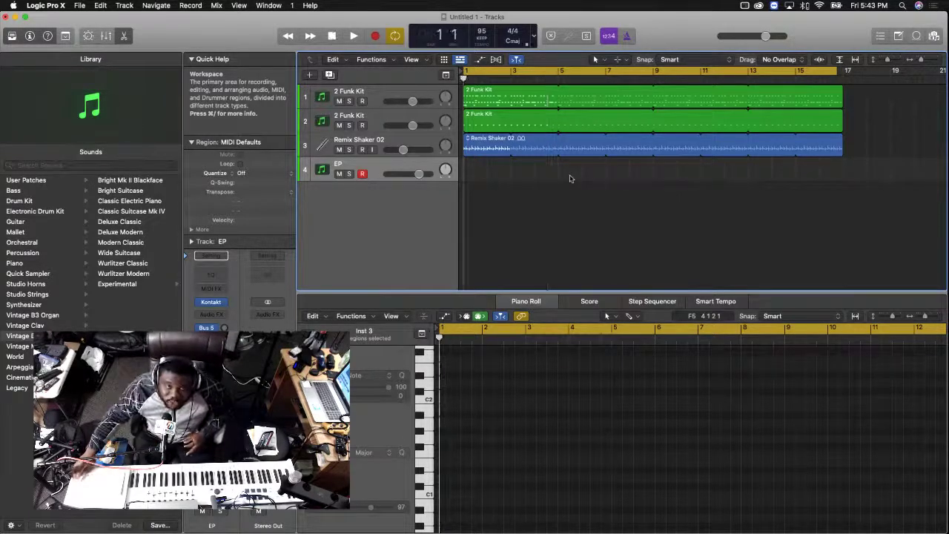
{"action": "key", "text": "space"}
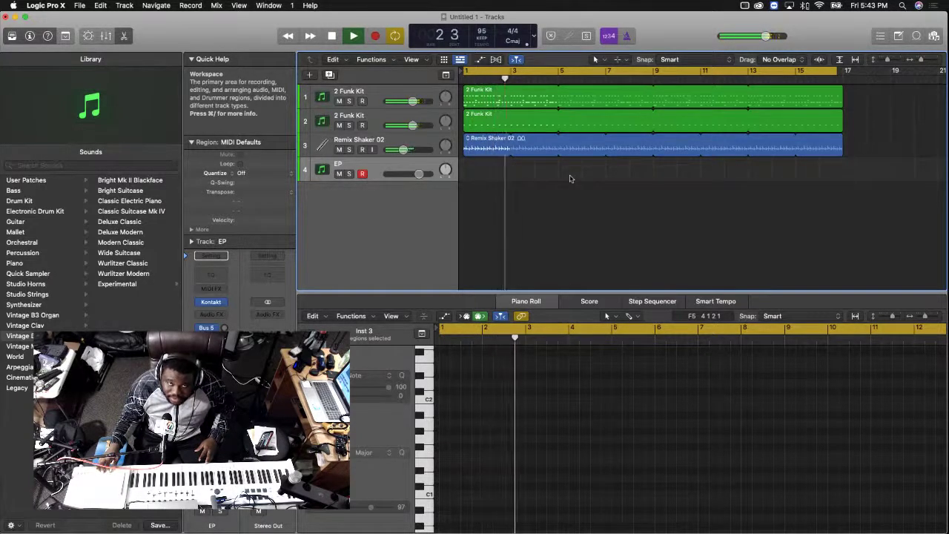
{"action": "key", "text": "space"}
{"action": "key", "text": "Return"}
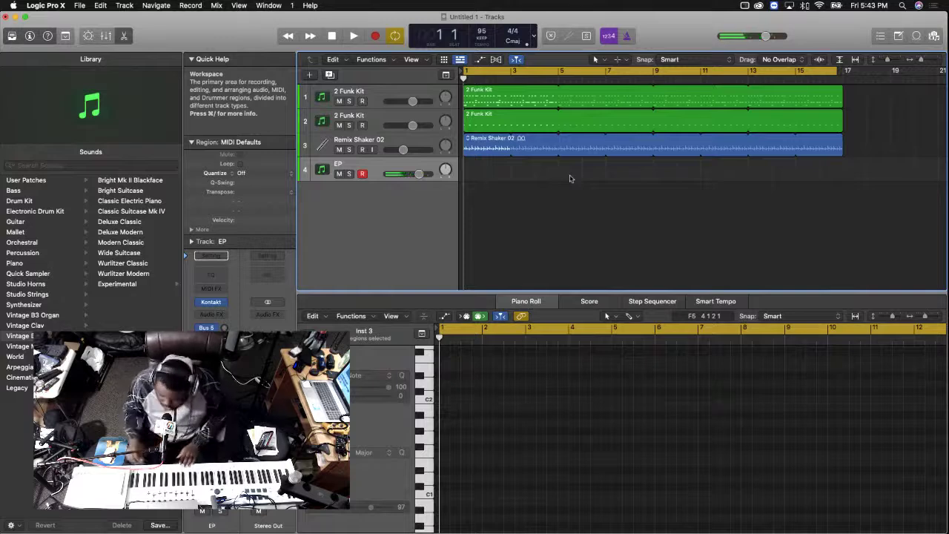
Add a software instrument track and load the user patch Bass - Reggae Bass (A) on it
{"action": "left_click", "coordinate": [123, 5]}
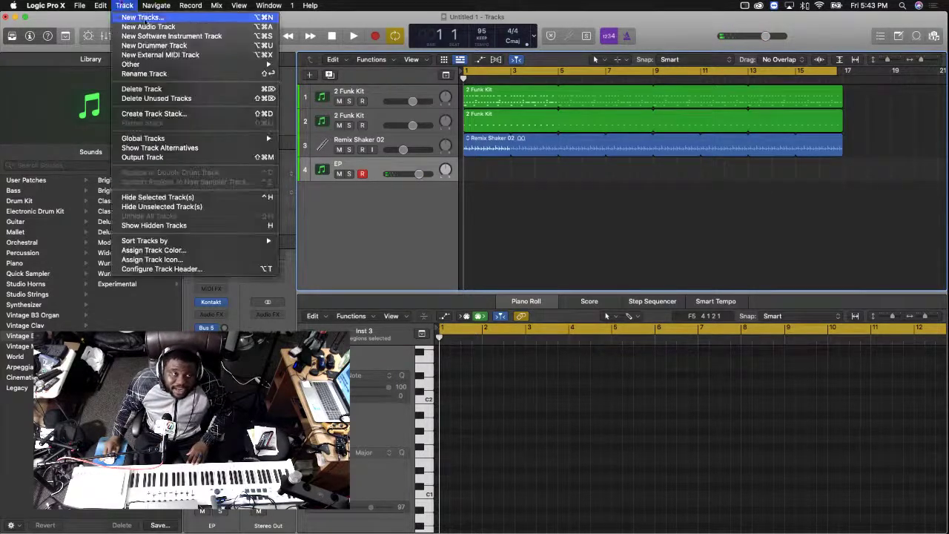
{"action": "left_click", "coordinate": [171, 35]}
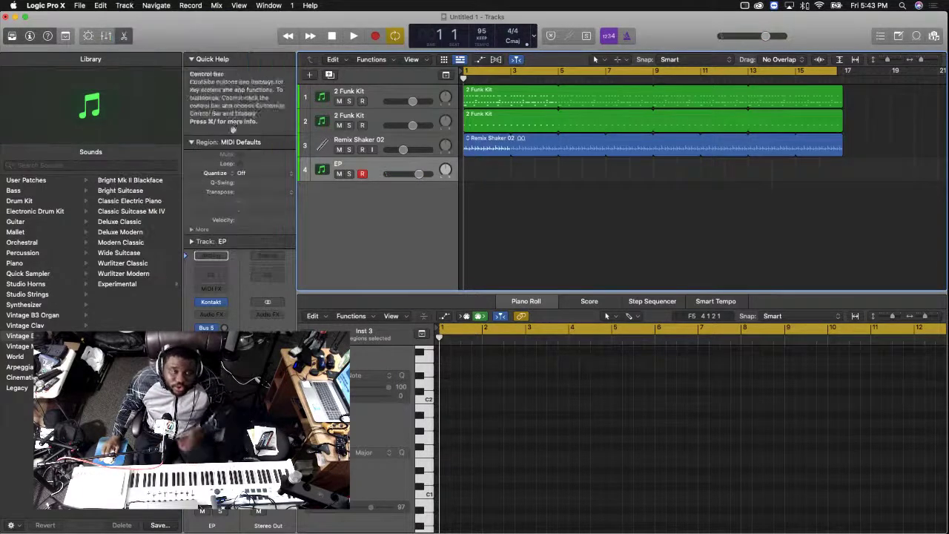
{"action": "left_click", "coordinate": [43, 184]}
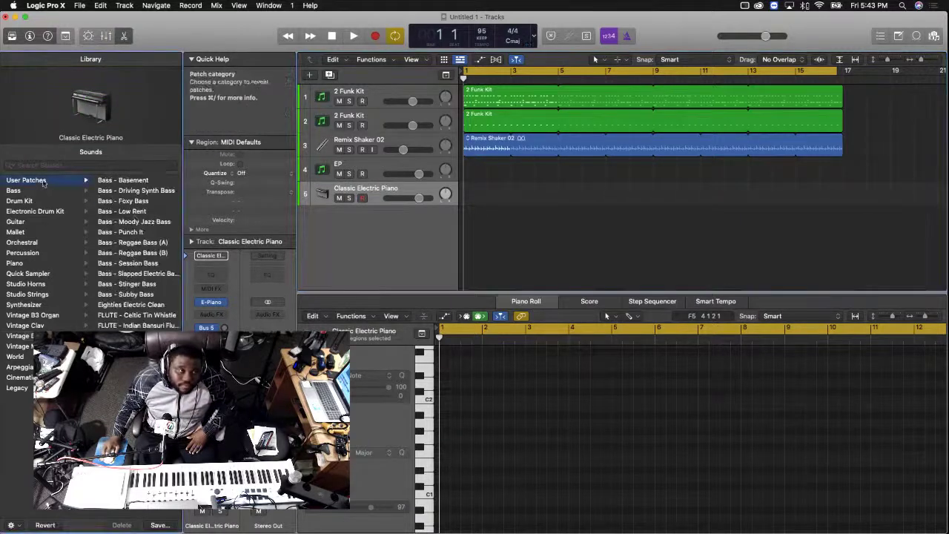
{"action": "left_click", "coordinate": [161, 247]}
{"action": "mouse_move", "coordinate": [378, 192]}
{"action": "left_mouse_down"}
{"action": "mouse_move", "coordinate": [369, 175]}
{"action": "mouse_move", "coordinate": [370, 190]}
{"action": "left_mouse_up"}
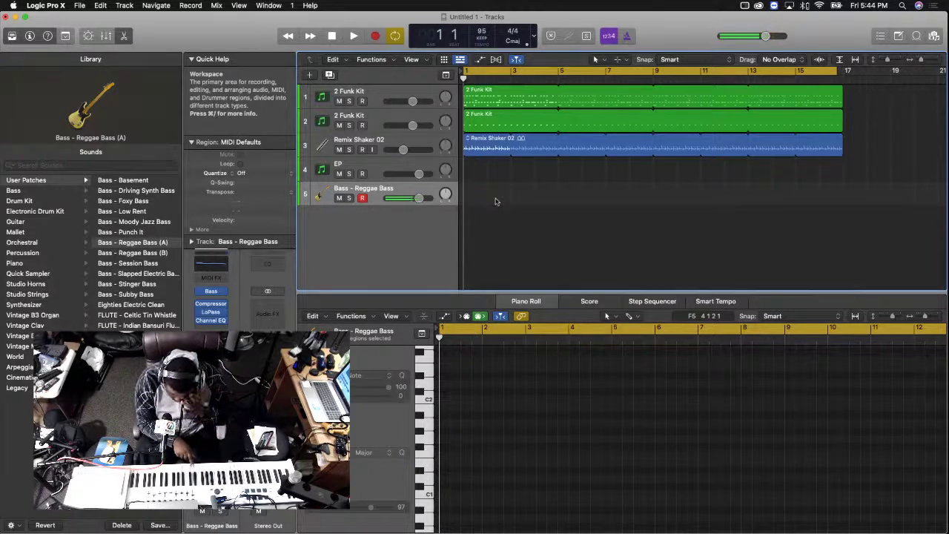
Record a four-bar bass line from bar 1 on the reggae bass track and loop its region through to bar 17
{"action": "key", "text": "r"}
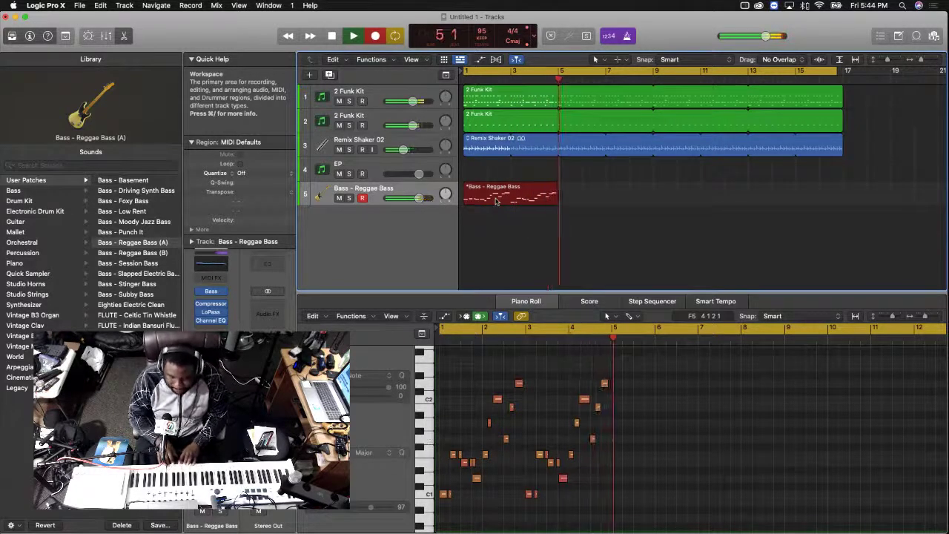
{"action": "key", "text": "space"}
{"action": "left_click", "coordinate": [532, 193]}
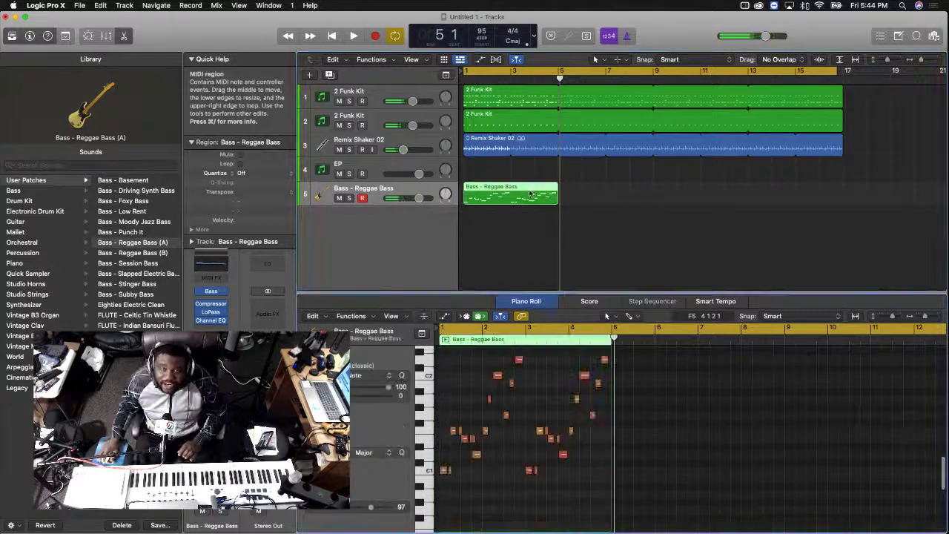
{"action": "key", "text": "super+a"}
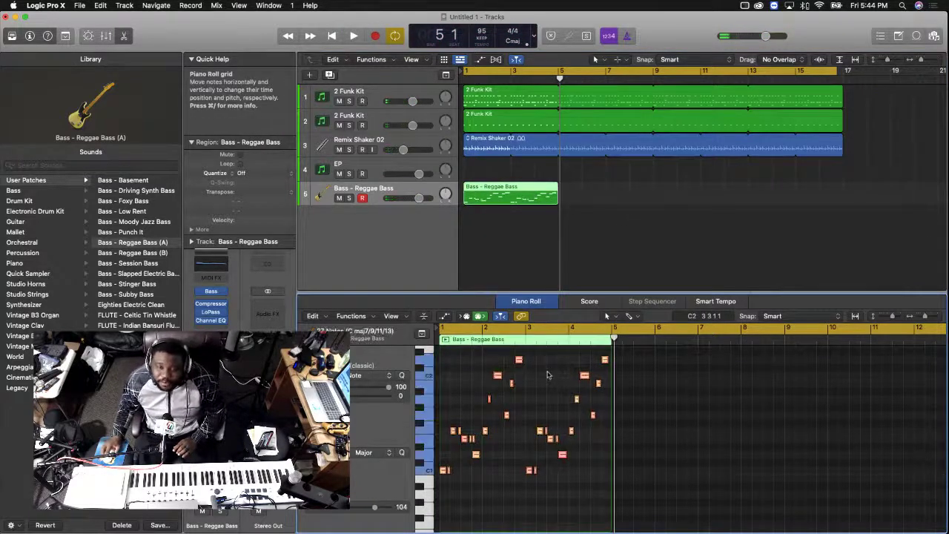
{"action": "left_click_drag", "start_coordinate": [561, 188], "coordinate": [840, 209]}
Play the arrangement and lower the mixer levels of the reggae bass to -6.2 dB and EP to -3.4 dB
{"action": "key", "text": "space"}
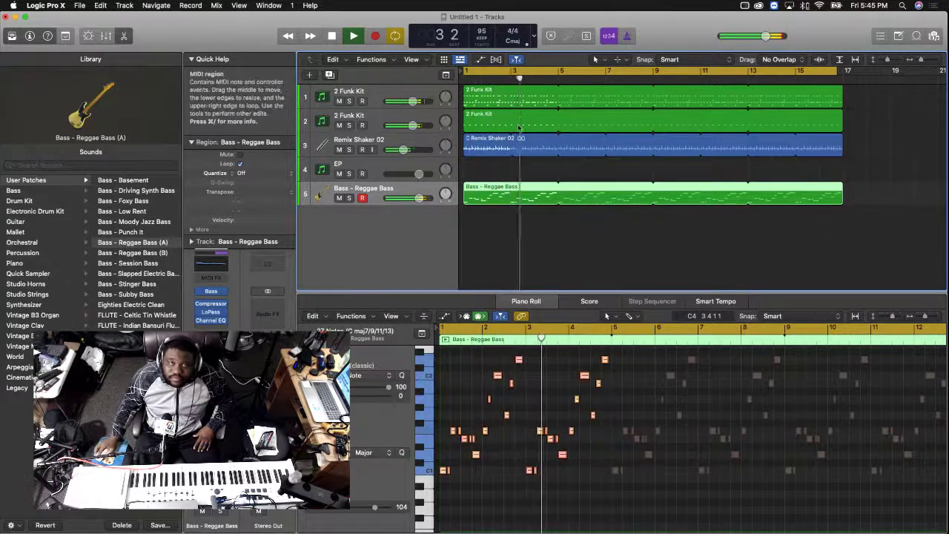
{"action": "left_click", "coordinate": [451, 172]}
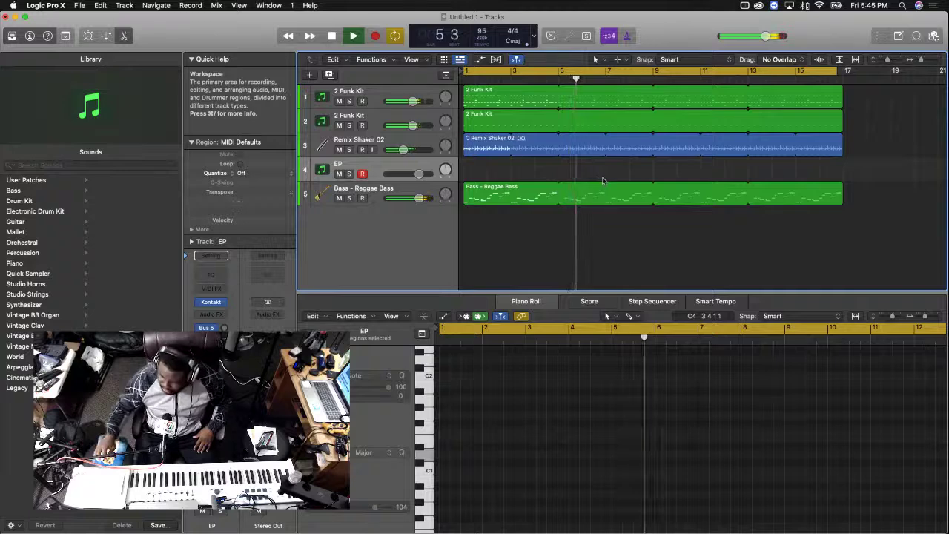
{"action": "key", "text": "x"}
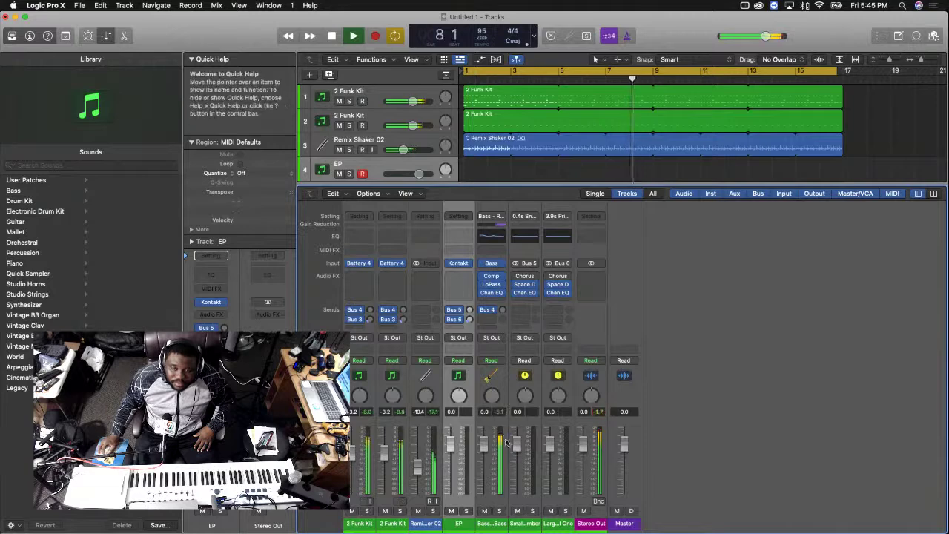
{"action": "left_click_drag", "start_coordinate": [483, 443], "coordinate": [451, 454]}
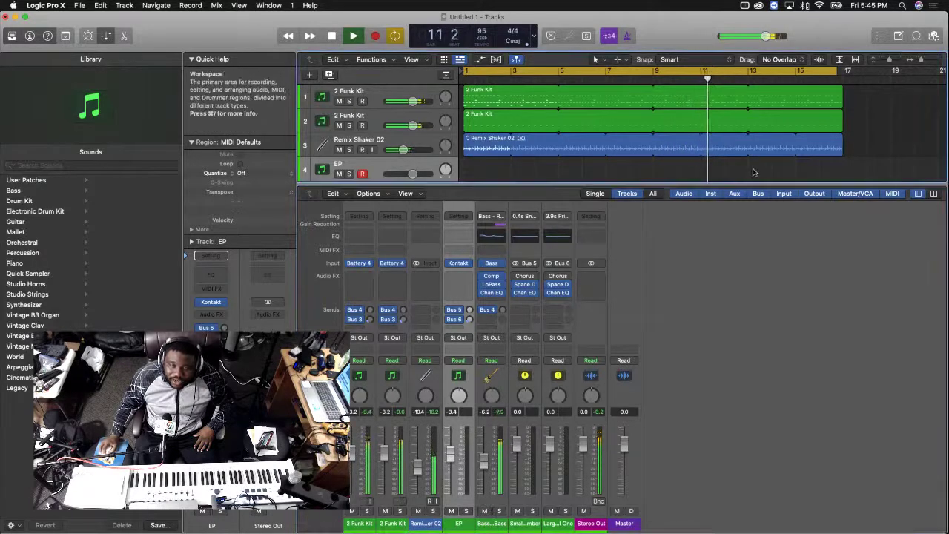
{"action": "key", "text": "x"}
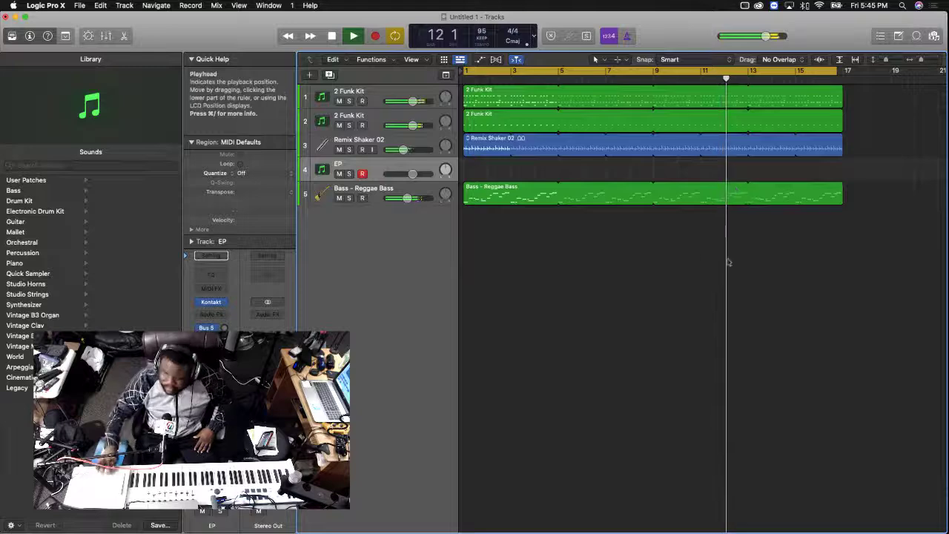
{"action": "key", "text": "x"}
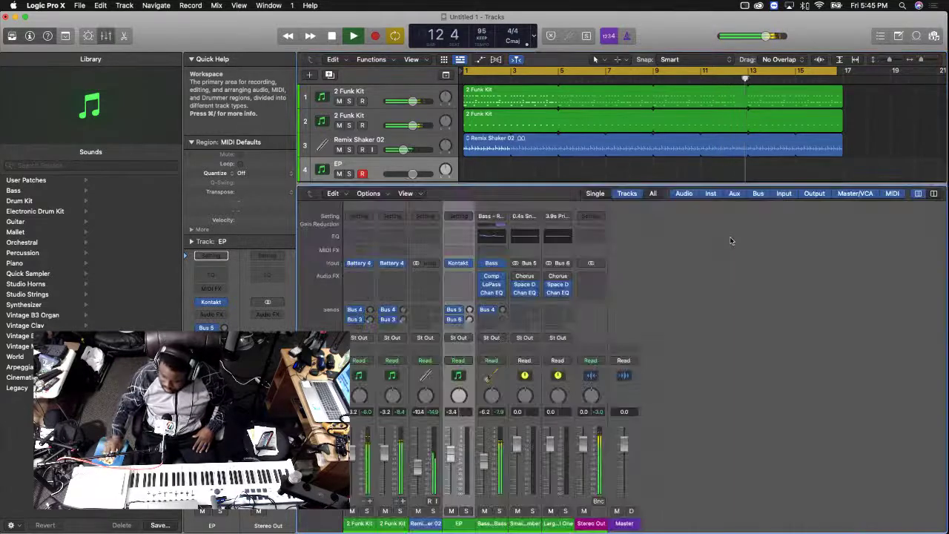
{"action": "key", "text": "x"}
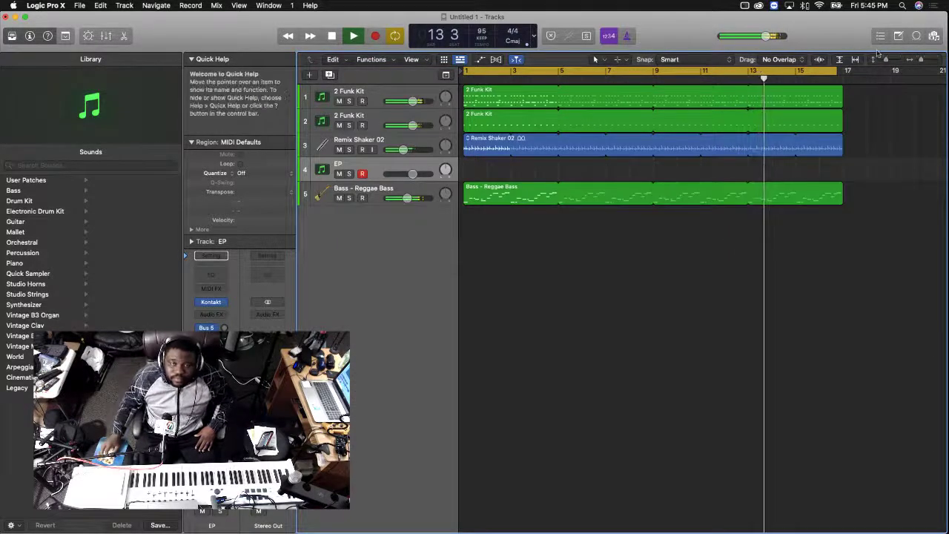
Fit the tracks to the window, extend the cycle range to bar 17, stop playback and return to bar 1
{"action": "left_click_drag", "start_coordinate": [885, 59], "coordinate": [888, 60]}
{"action": "left_click", "coordinate": [845, 61]}
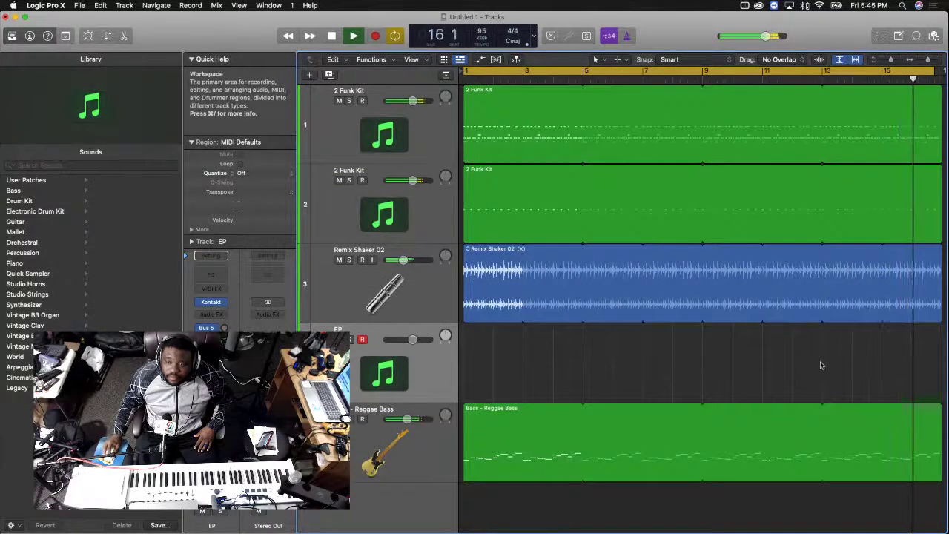
{"action": "scroll", "coordinate": [823, 362], "scroll_direction": "right", "scroll_amount": 2}
{"action": "scroll", "coordinate": [822, 362], "scroll_direction": "right", "scroll_amount": 8}
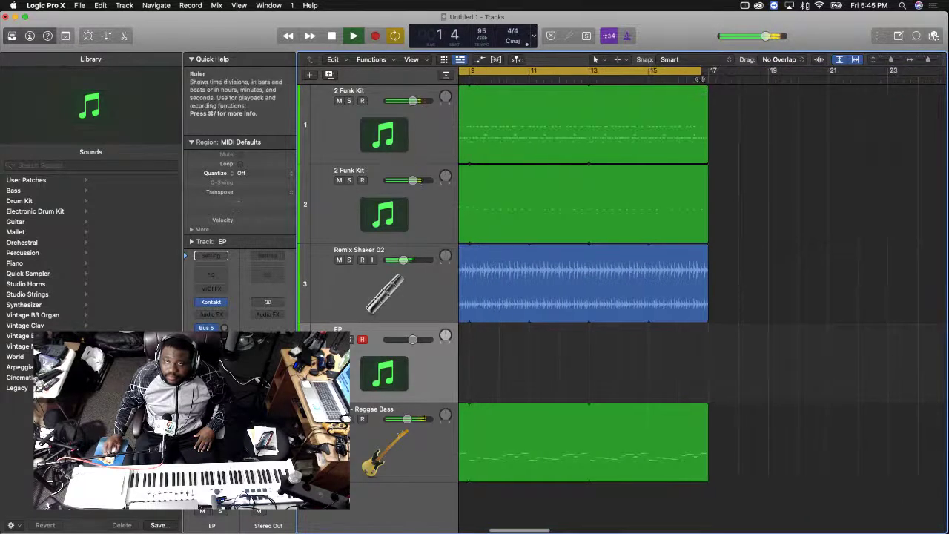
{"action": "left_click_drag", "start_coordinate": [697, 71], "coordinate": [709, 74]}
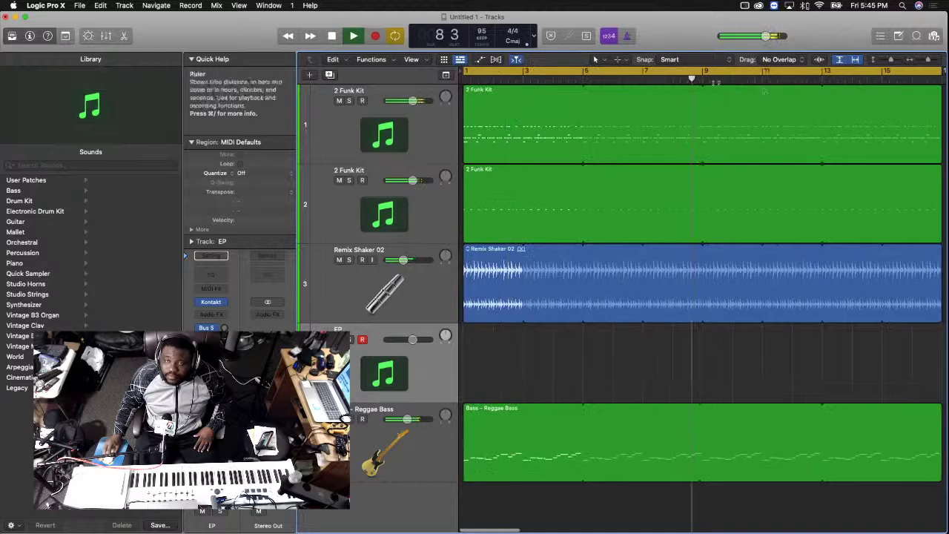
{"action": "scroll", "coordinate": [693, 97], "scroll_direction": "right", "scroll_amount": 5}
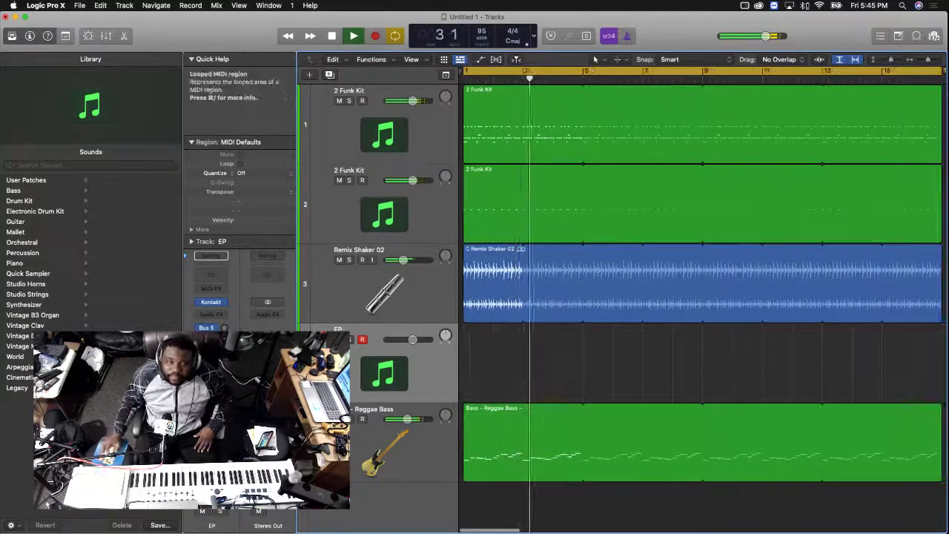
{"action": "key", "text": "space"}
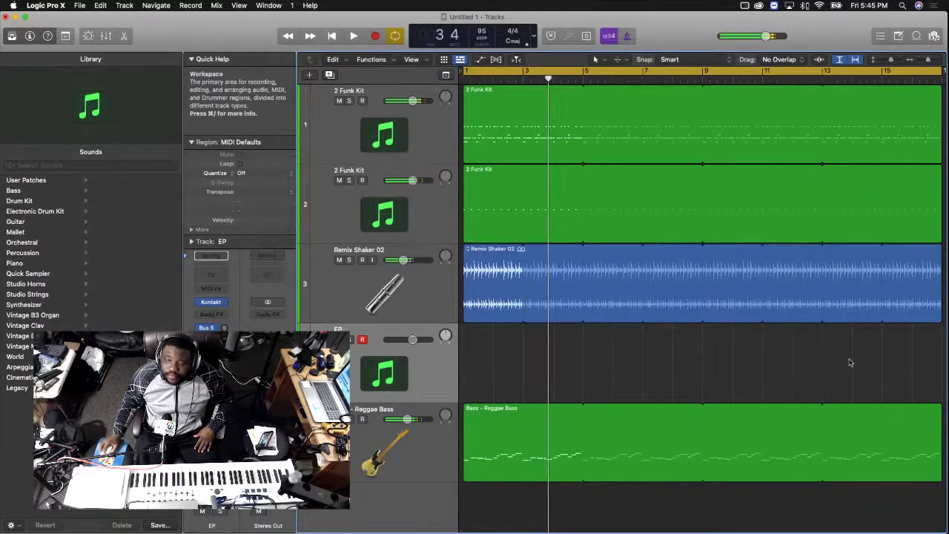
{"action": "key", "text": "Return"}
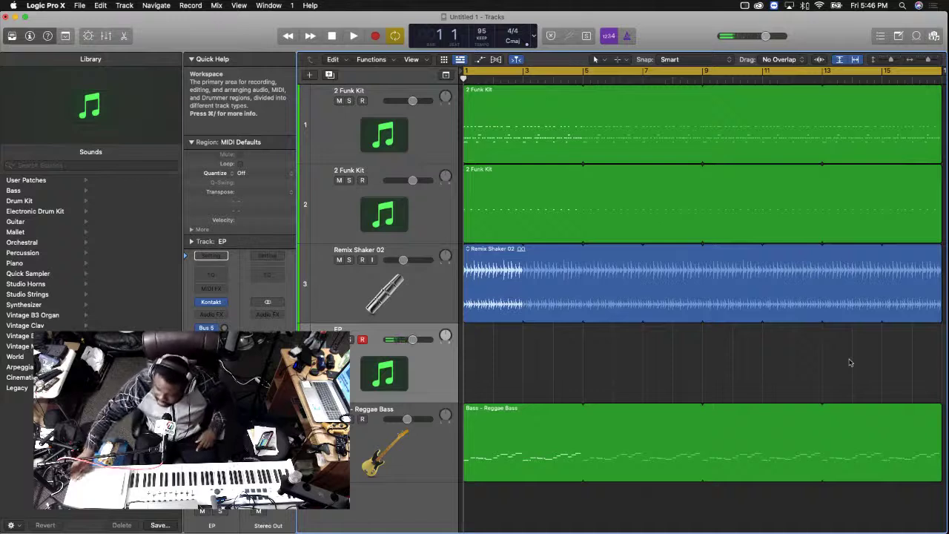
{"action": "key", "text": "r"}
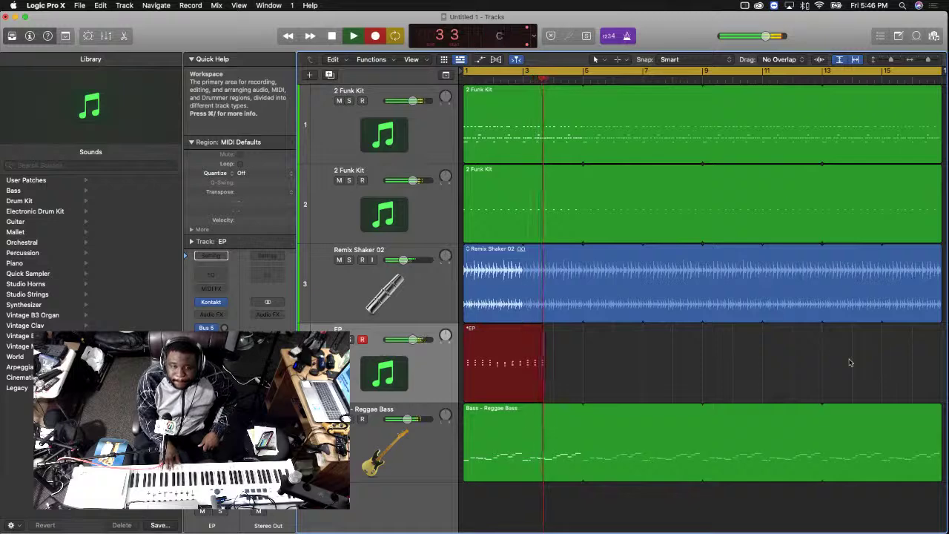
{"action": "key", "text": "space"}
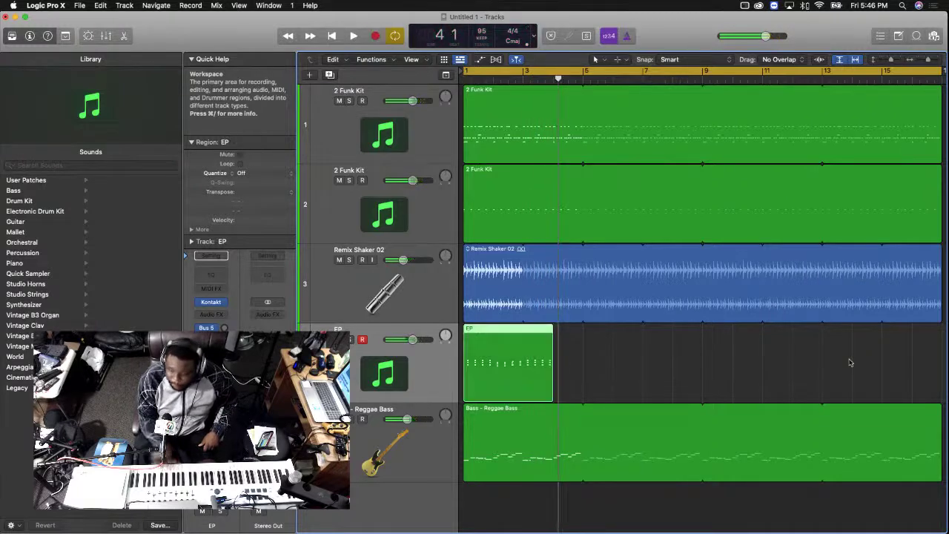
{"action": "key", "text": "Delete"}
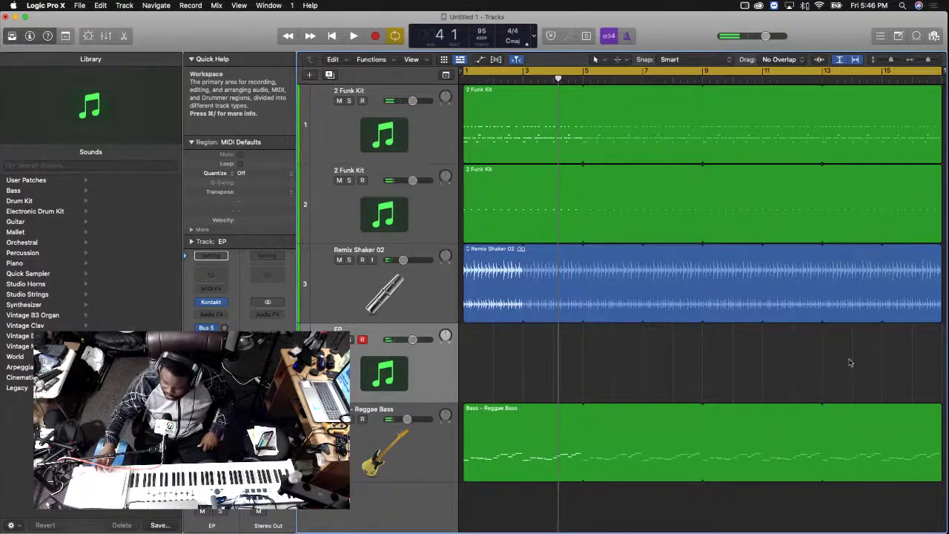
{"action": "key", "text": "Return"}
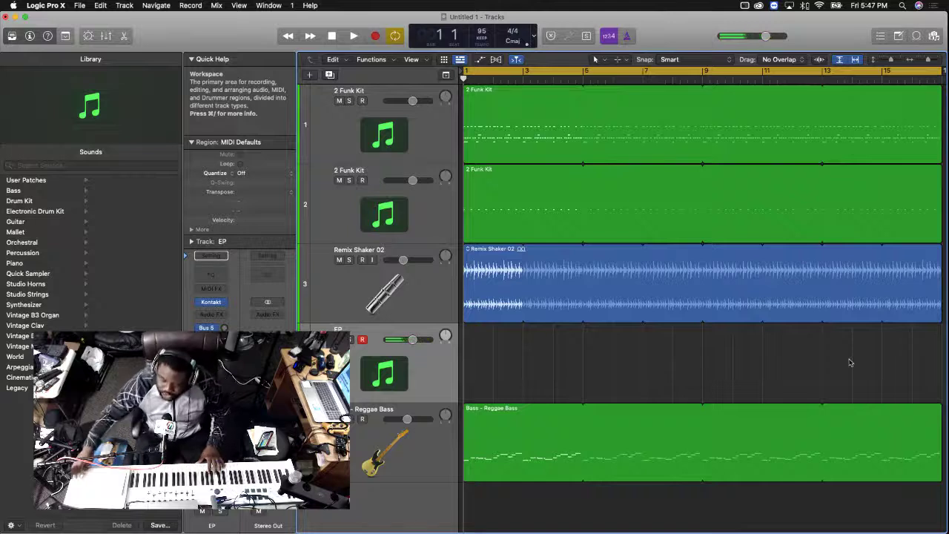
{"action": "key", "text": "r"}
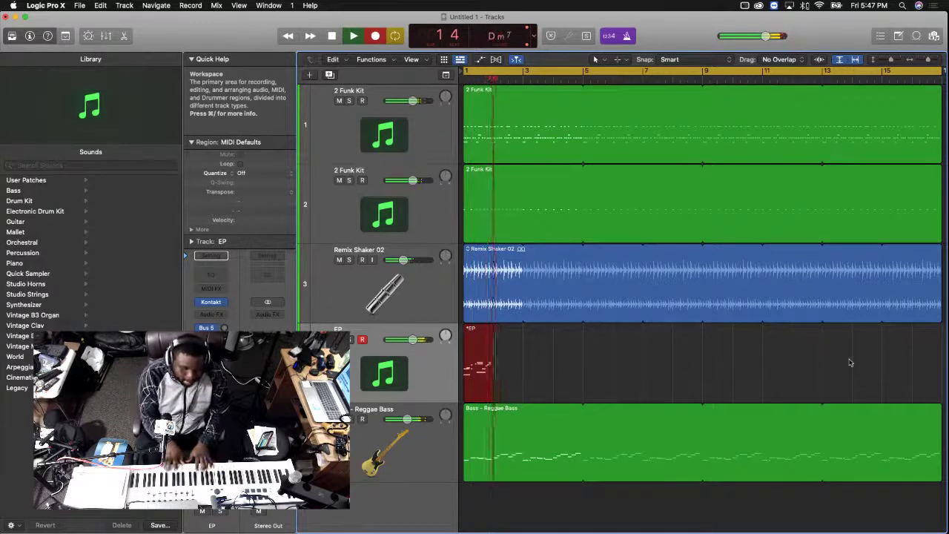
{"action": "key", "text": "space"}
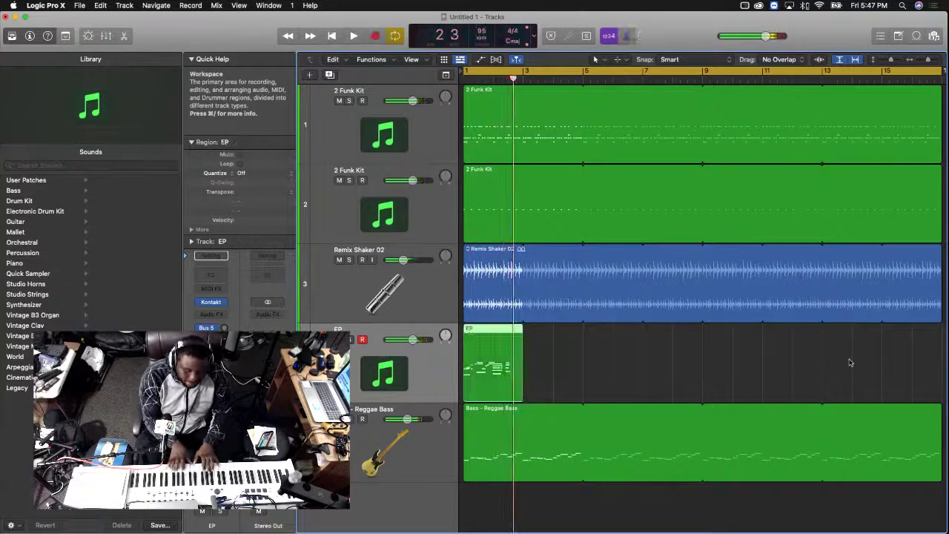
{"action": "key", "text": "Delete"}
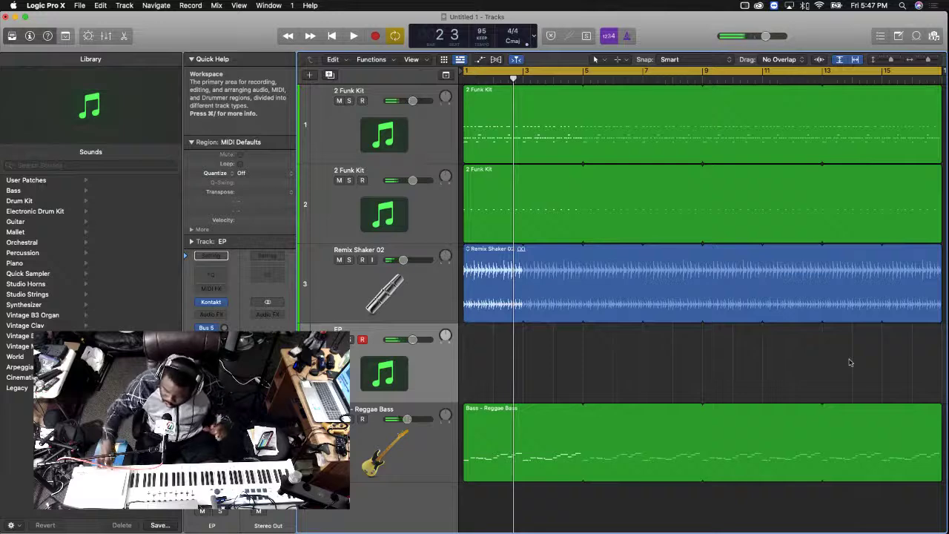
{"action": "key", "text": "Return"}
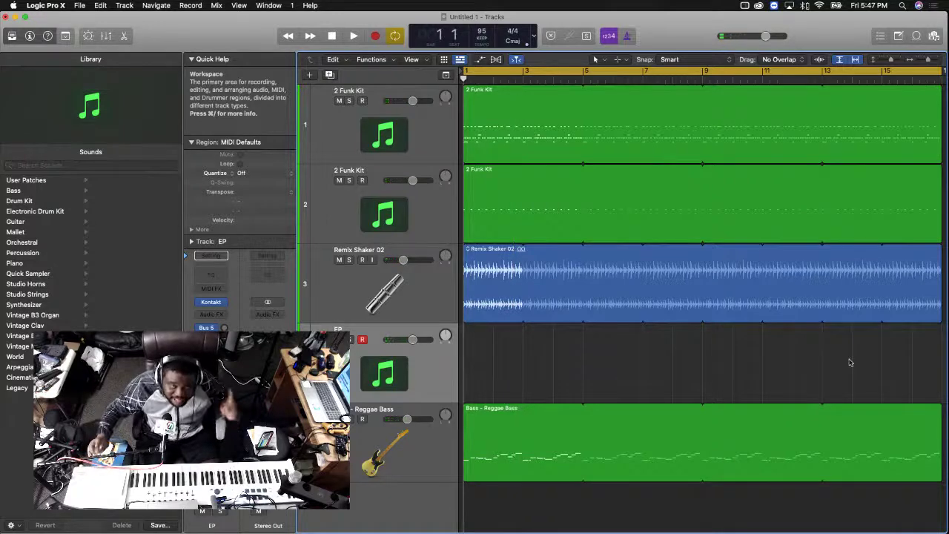
{"action": "key", "text": "r"}
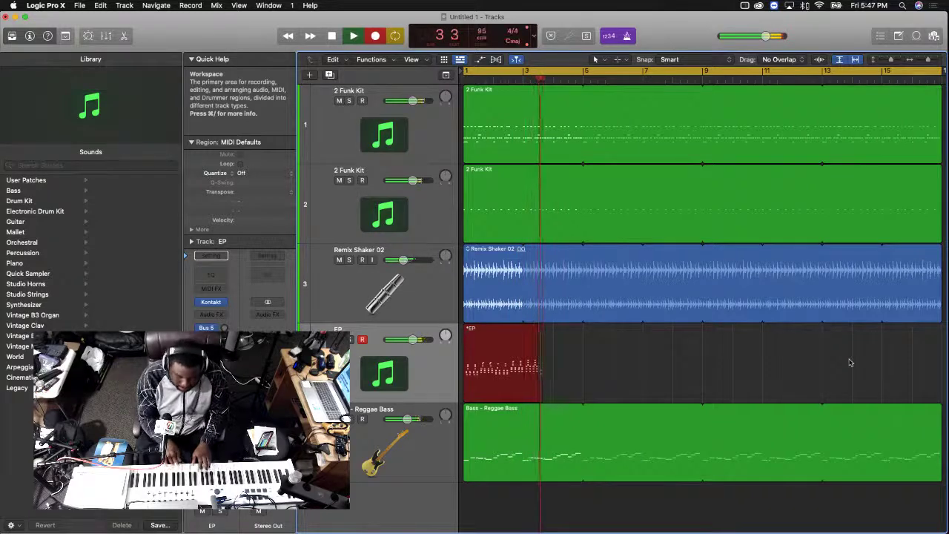
{"action": "key", "text": "space"}
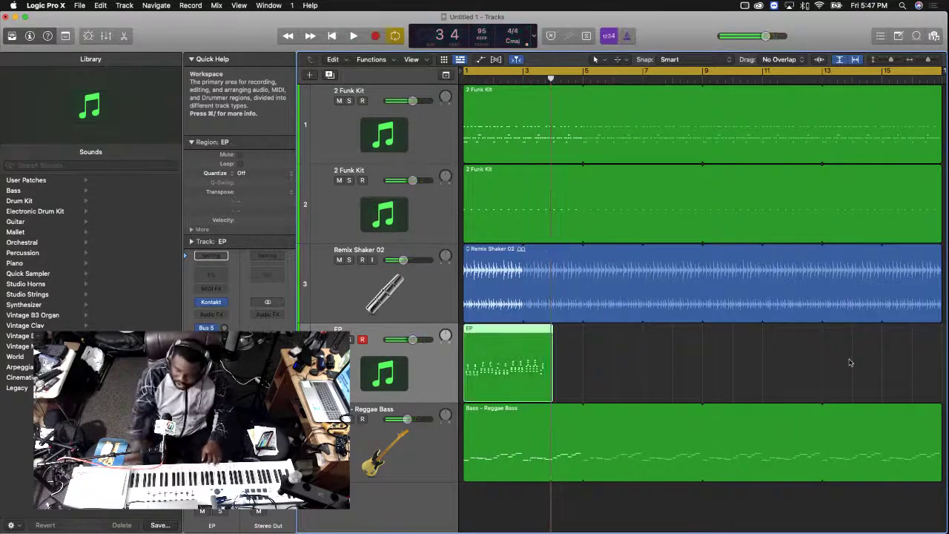
{"action": "key", "text": "Delete"}
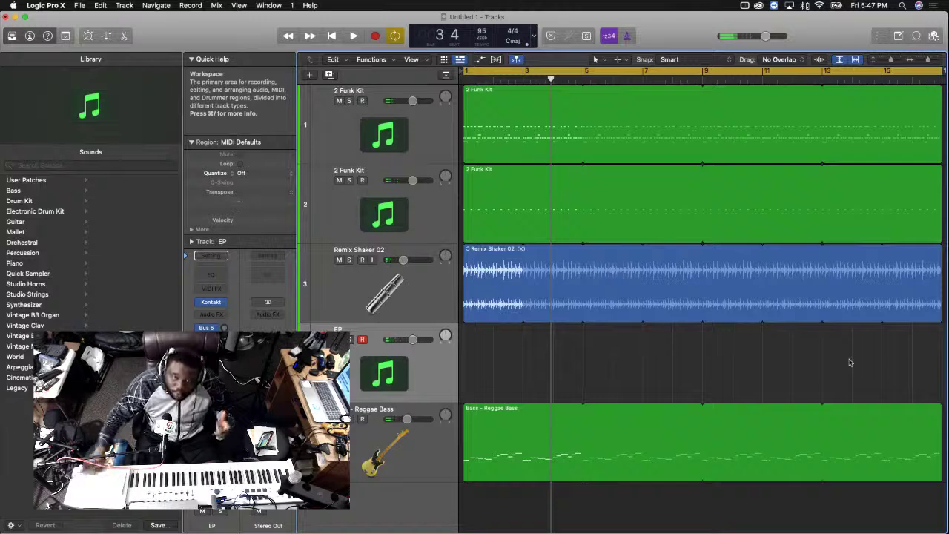
{"action": "key", "text": "Return"}
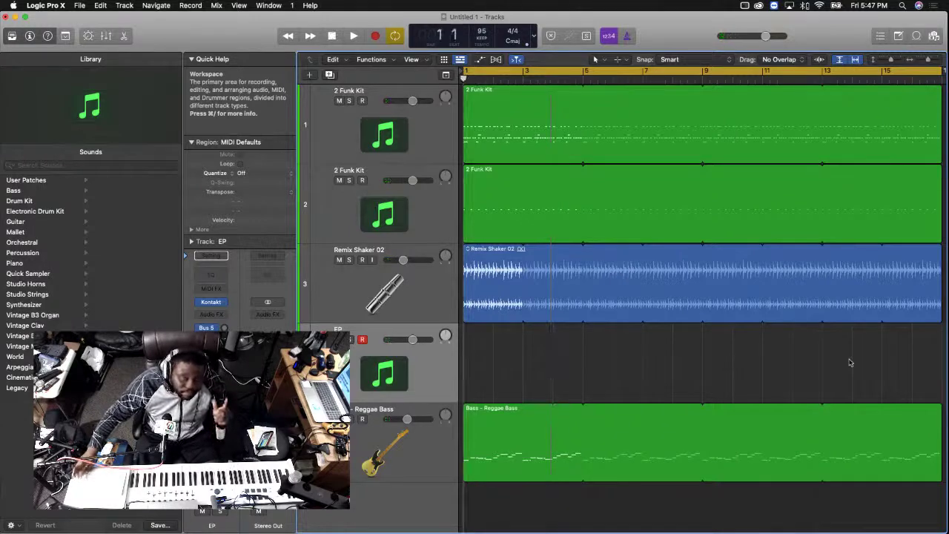
{"action": "key", "text": "r"}
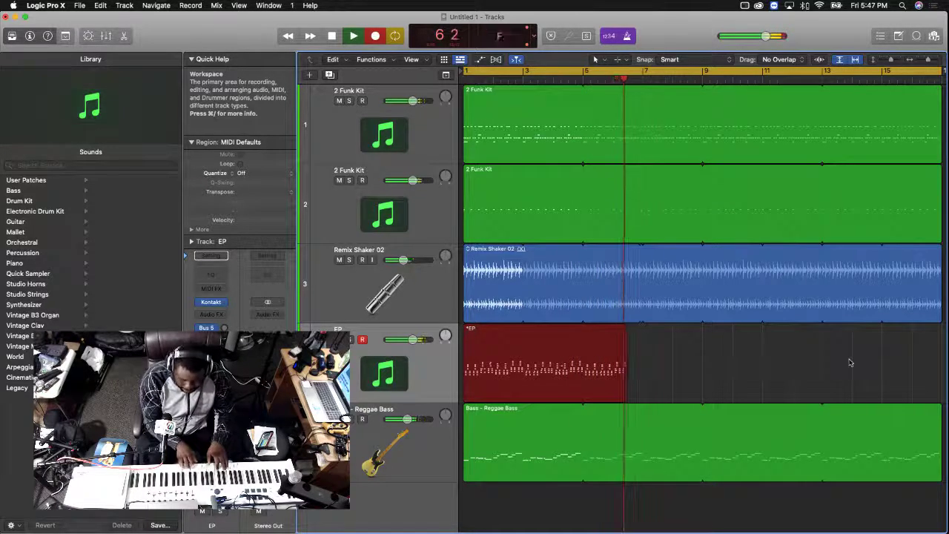
{"action": "key", "text": "space"}
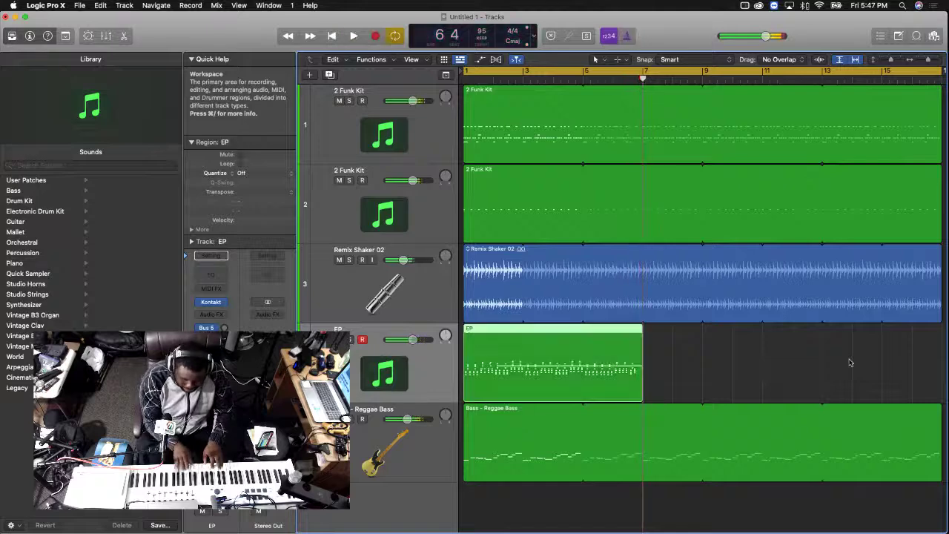
{"action": "key", "text": "Delete"}
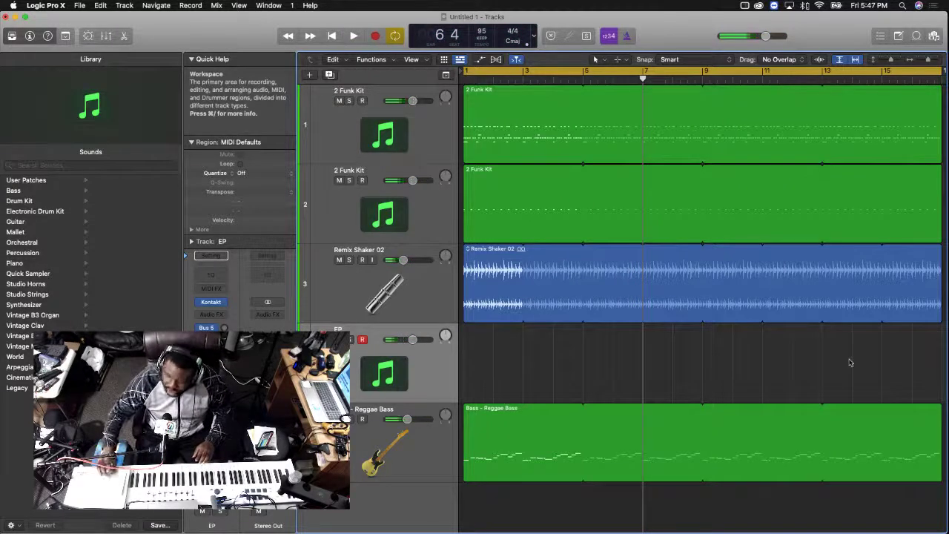
Record a chord part on the EP track from bar 1 and stop in bar 5
{"action": "key", "text": "Return"}
{"action": "key", "text": "r"}
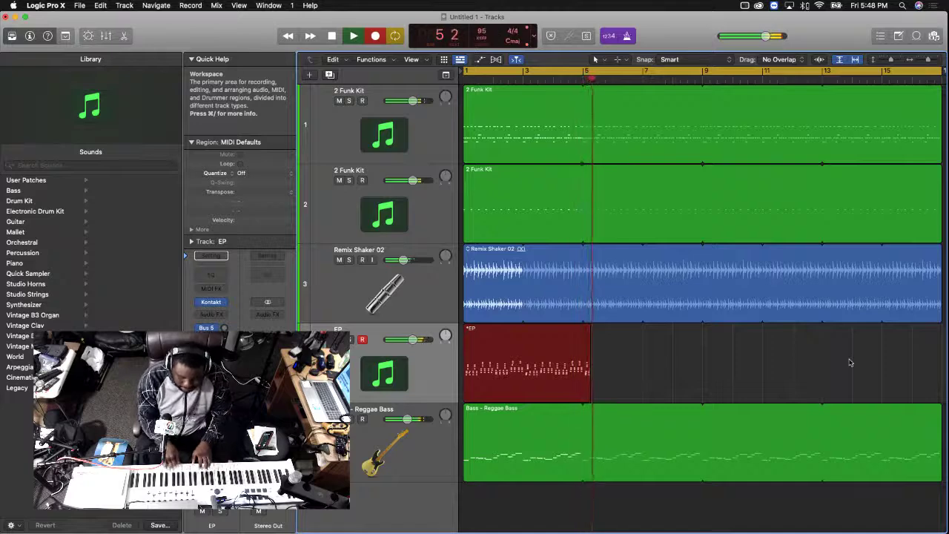
{"action": "key", "text": "space"}
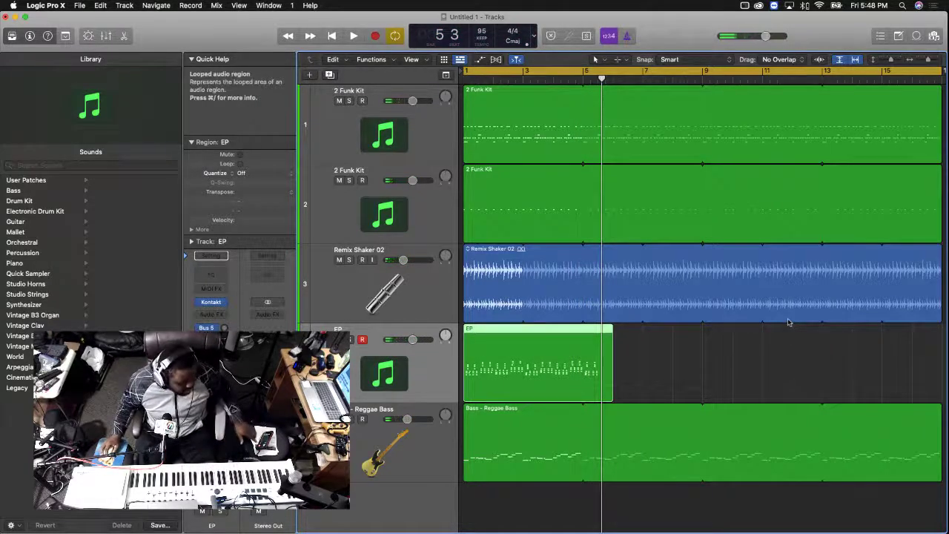
Open the EP region in the Piano Roll and select all of its notes
{"action": "left_click", "coordinate": [677, 373]}
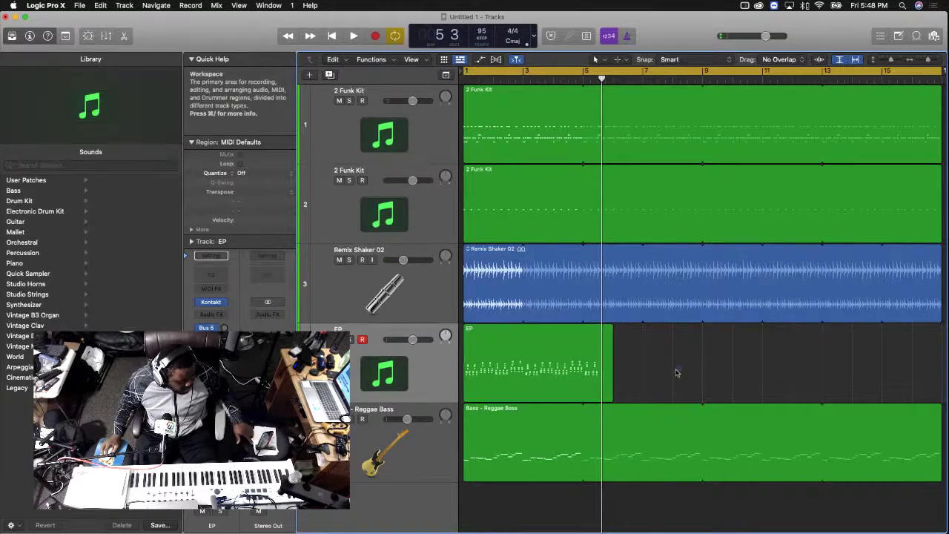
{"action": "double_click", "coordinate": [604, 382]}
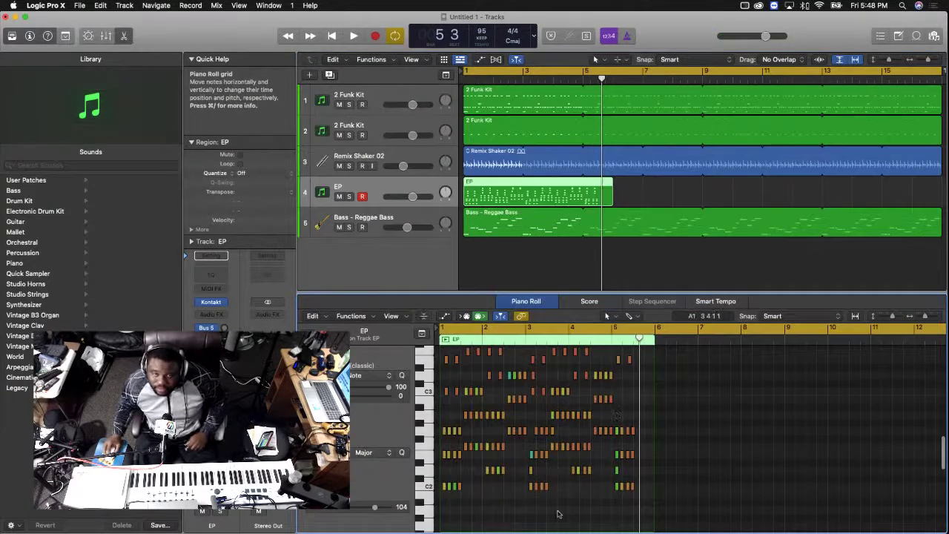
{"action": "key", "text": "super+a"}
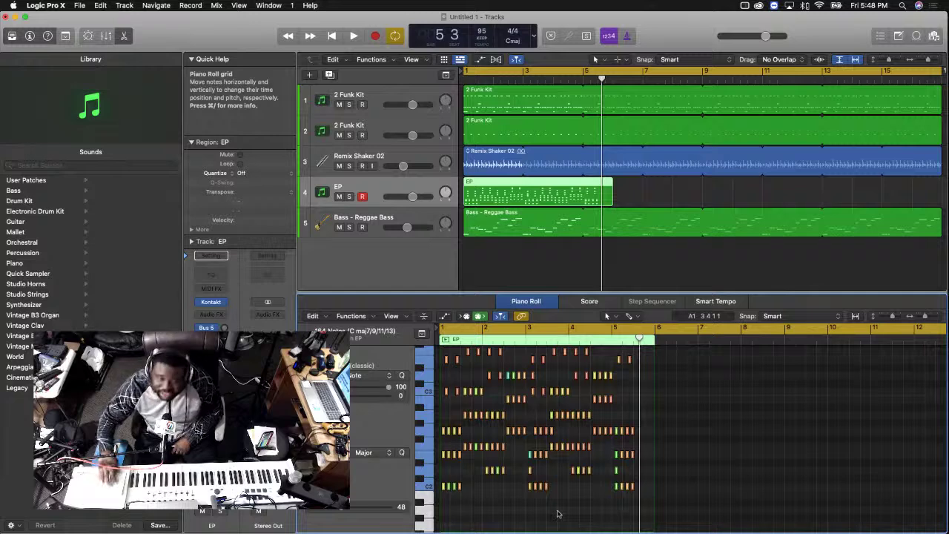
Play the song from the start while shortening the EP region to four bars and looping it up to bar 17
{"action": "left_click", "coordinate": [562, 264]}
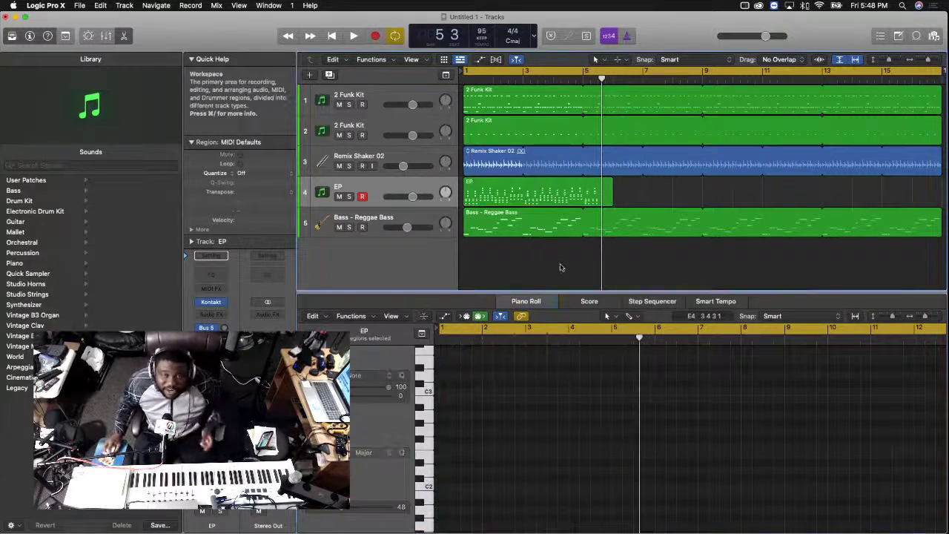
{"action": "key", "text": "Return"}
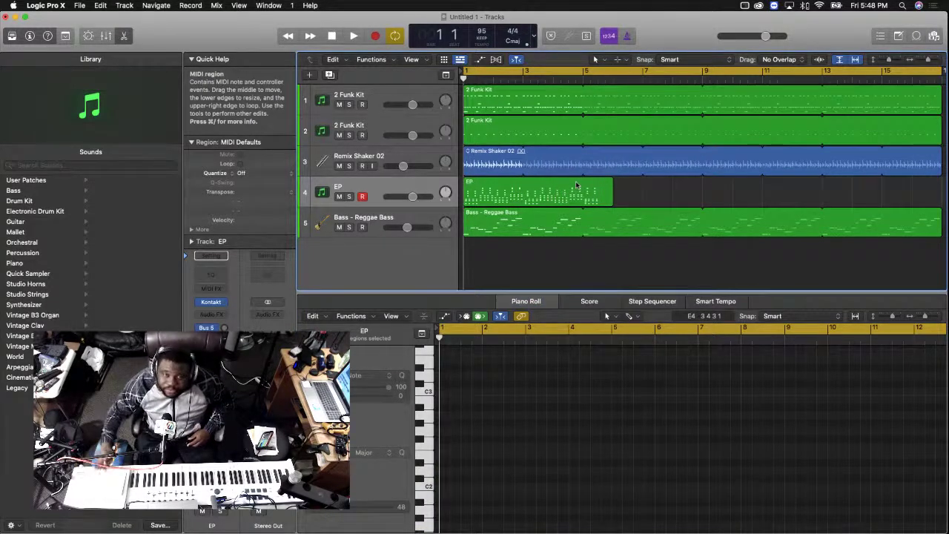
{"action": "key", "text": "space"}
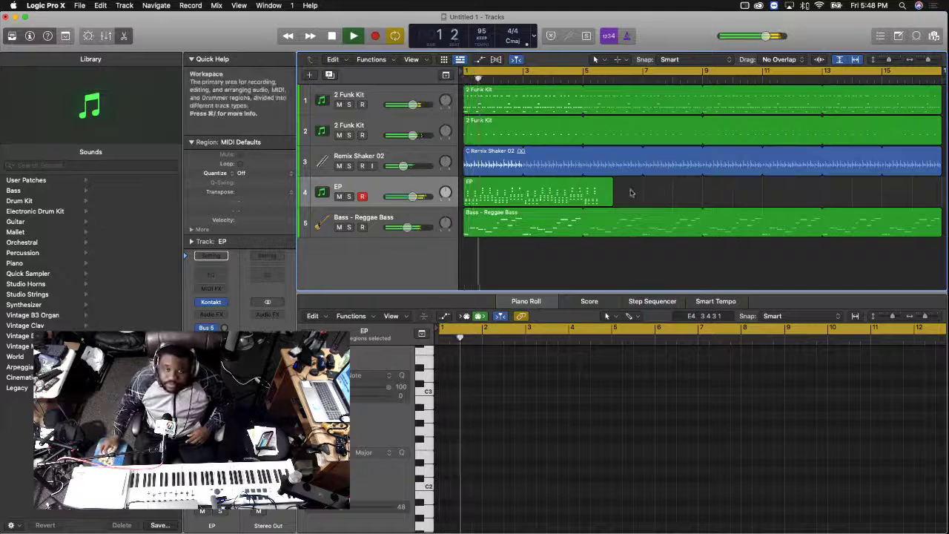
{"action": "left_click_drag", "start_coordinate": [614, 199], "coordinate": [800, 204]}
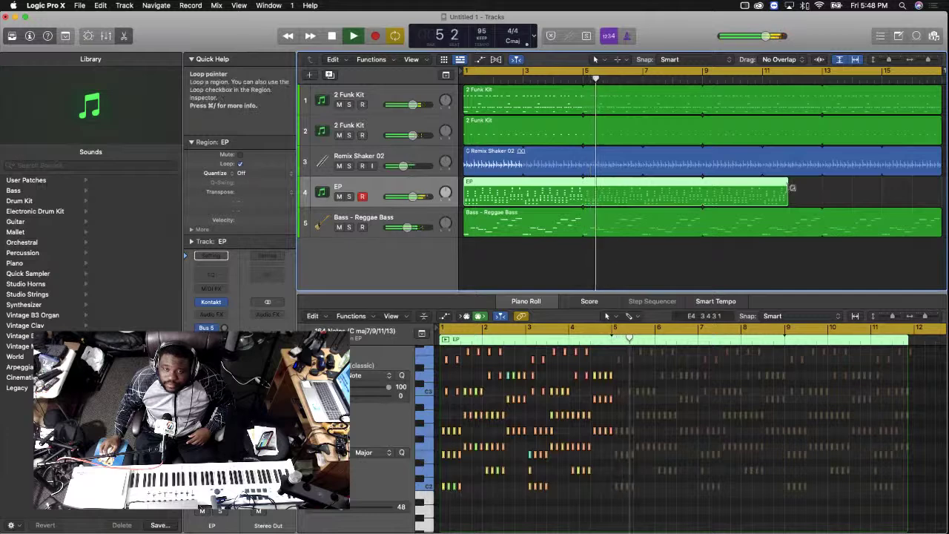
{"action": "left_click_drag", "start_coordinate": [787, 185], "coordinate": [888, 204]}
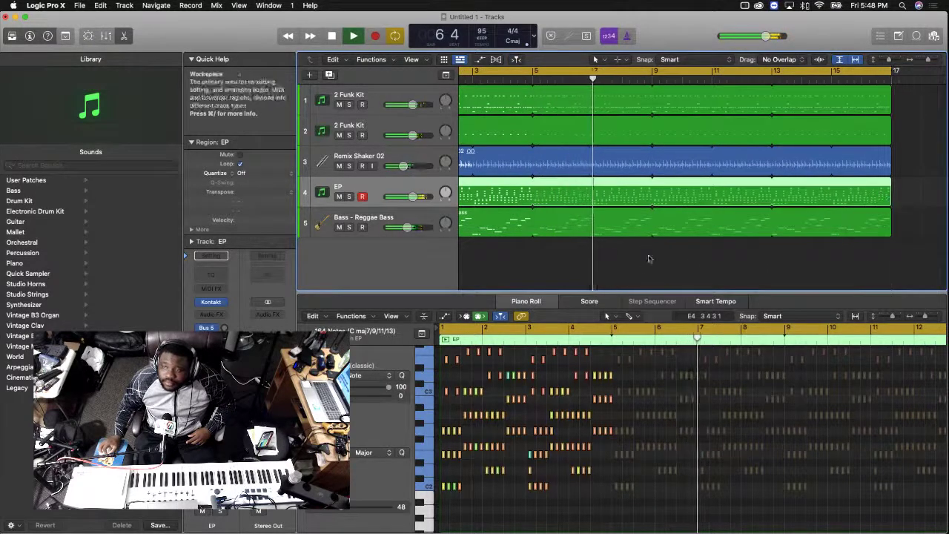
Lower the EP track's volume to -6.8 dB during playback, and return the stopped song to bar 1
{"action": "key", "text": "x"}
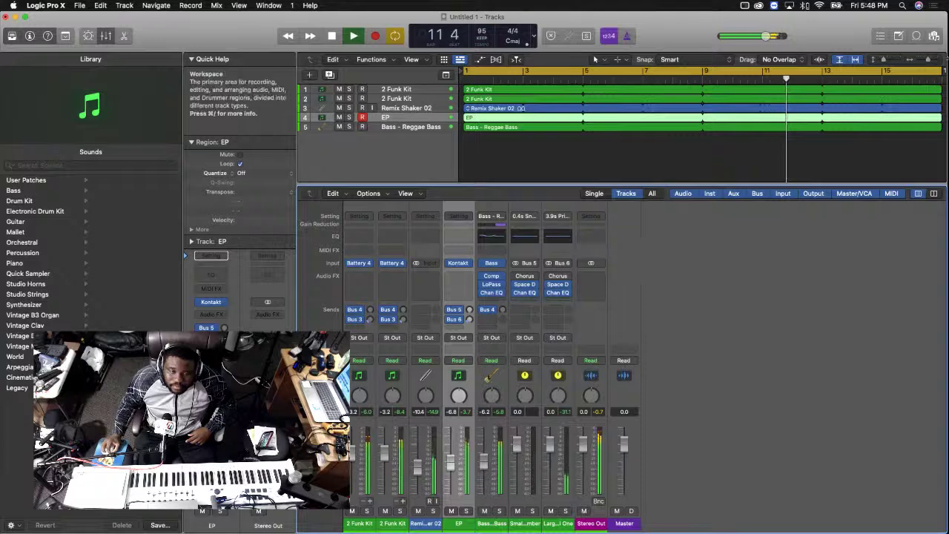
{"action": "left_click", "coordinate": [893, 57]}
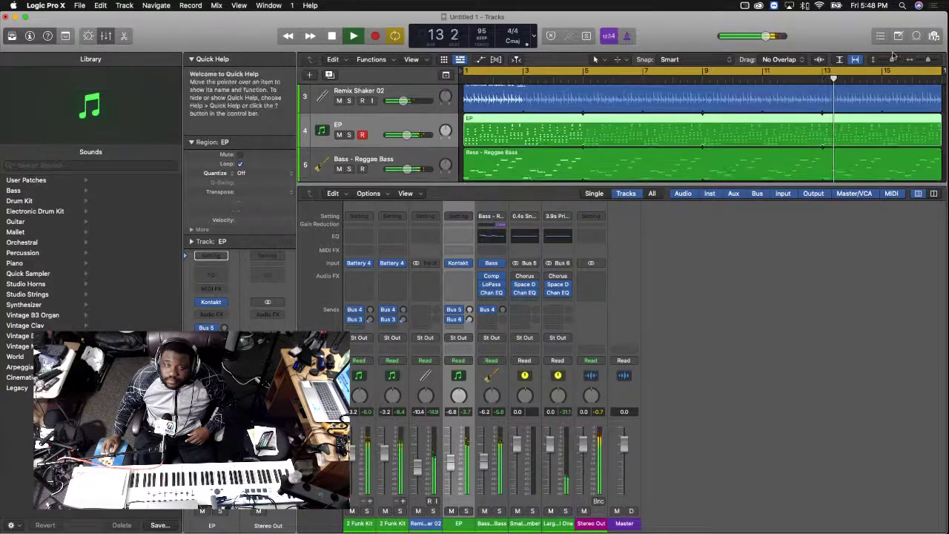
{"action": "key", "text": "x"}
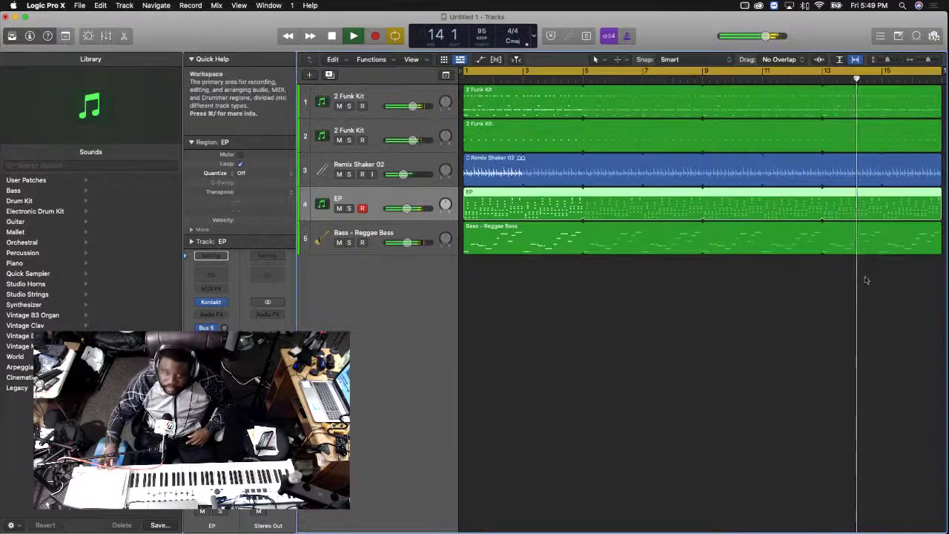
{"action": "left_click", "coordinate": [775, 301]}
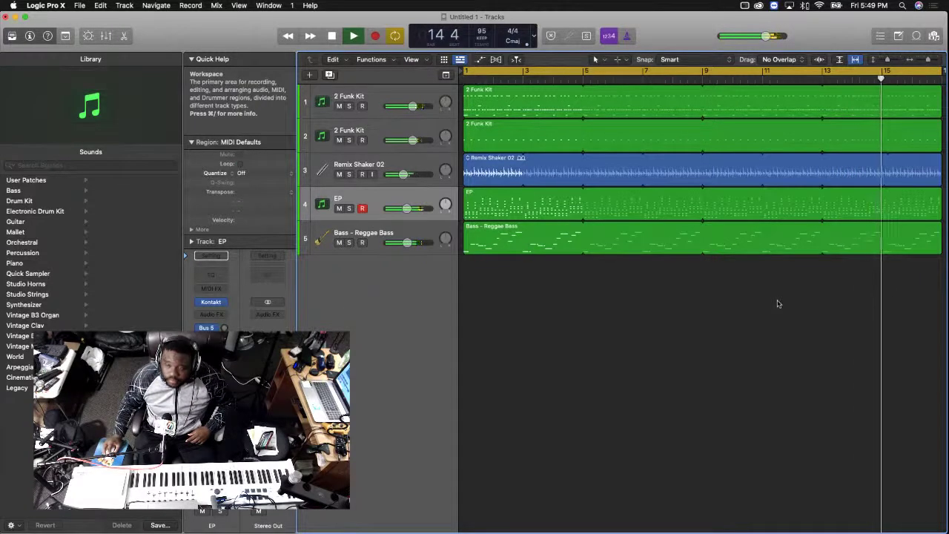
{"action": "key", "text": "space"}
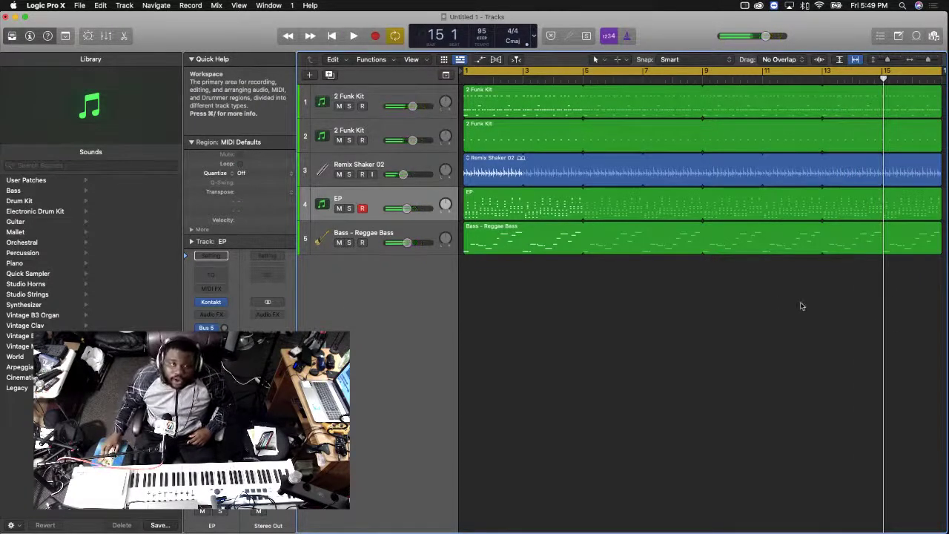
{"action": "key", "text": "Return"}
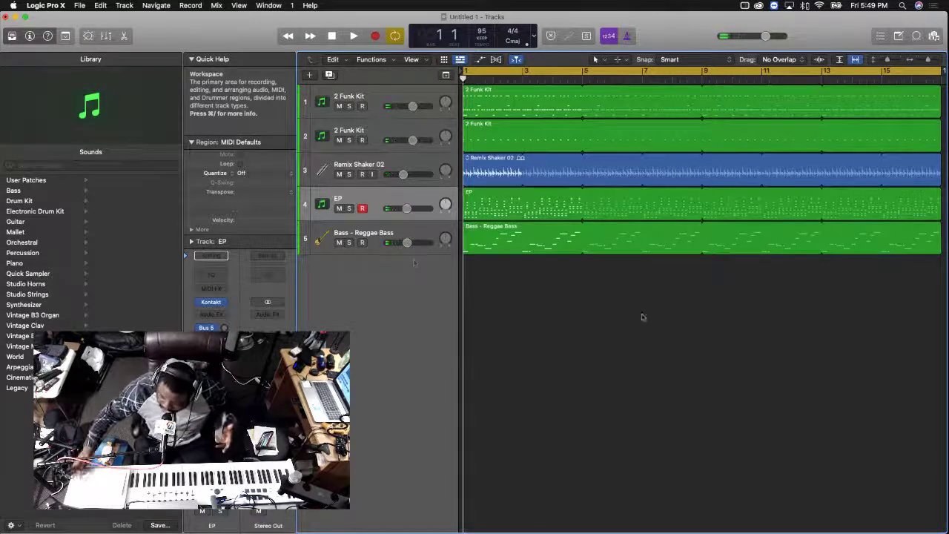
Add a new software instrument track and place it below the Reggae Bass track
{"action": "left_click", "coordinate": [124, 5]}
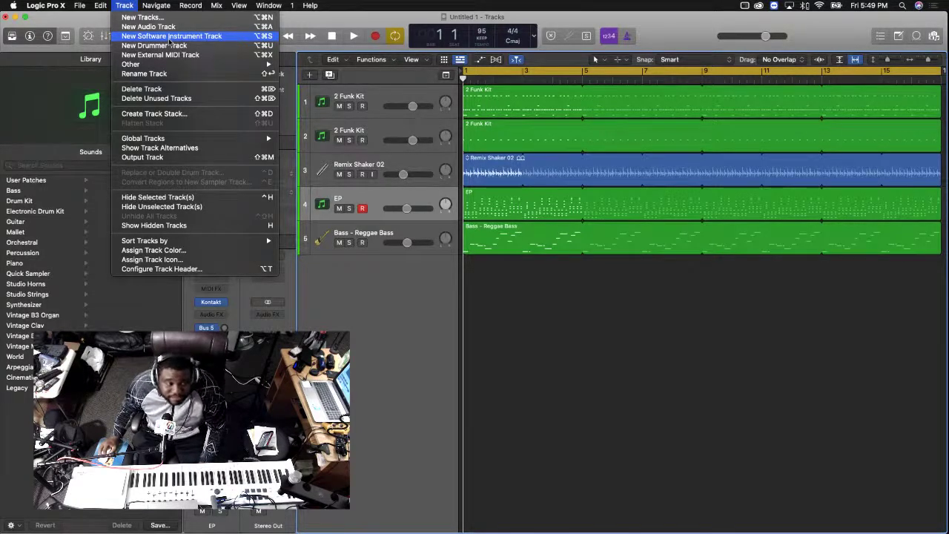
{"action": "left_click", "coordinate": [170, 36]}
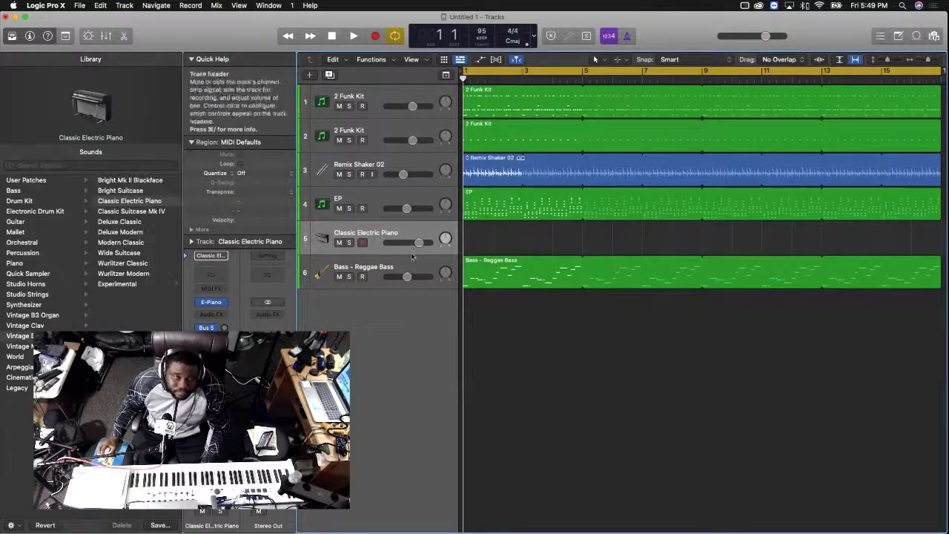
{"action": "left_click_drag", "start_coordinate": [329, 237], "coordinate": [341, 274]}
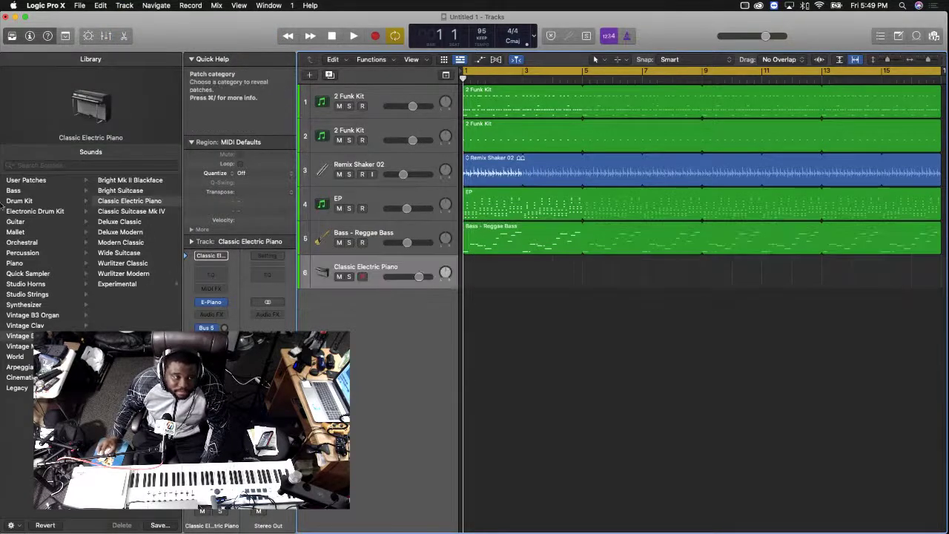
Find the legacy GarageBand Jazz Organ patch with "jazz or", load it on the new track and set its volume to -3.1 dB
{"action": "left_click", "coordinate": [52, 166]}
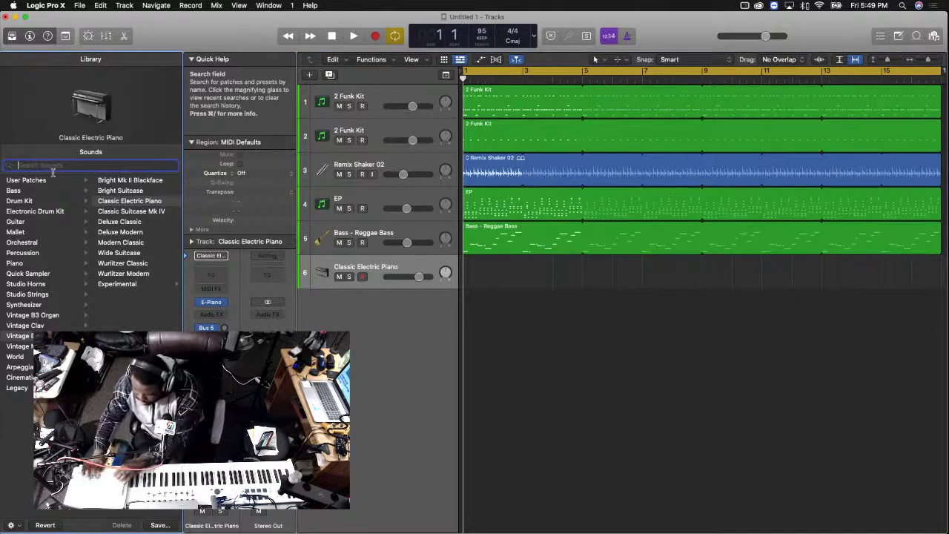
{"action": "type", "text": "jazz or"}
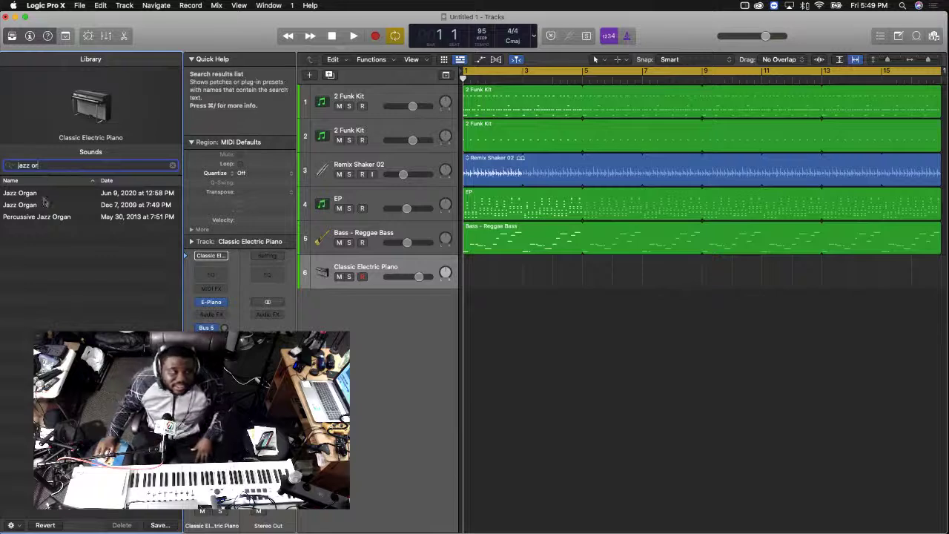
{"action": "left_click", "coordinate": [44, 204]}
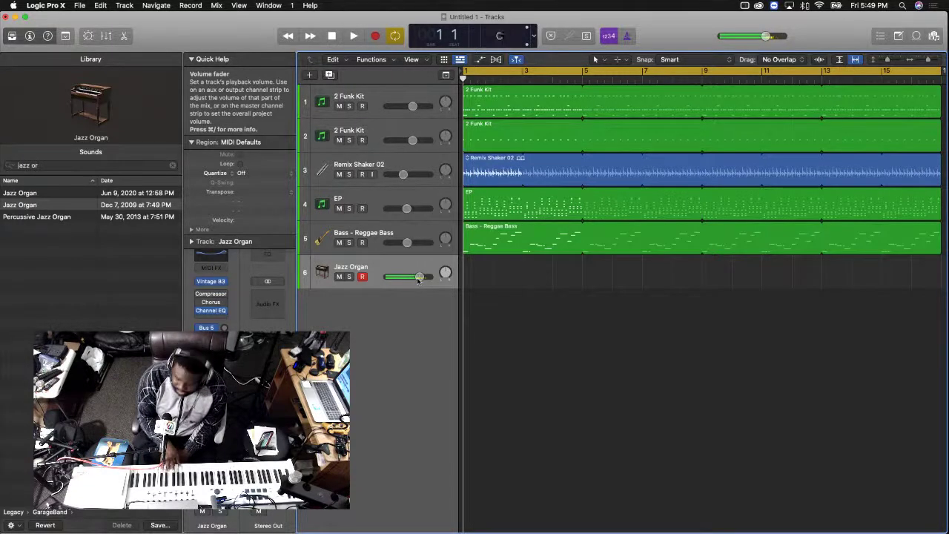
{"action": "key", "text": "x"}
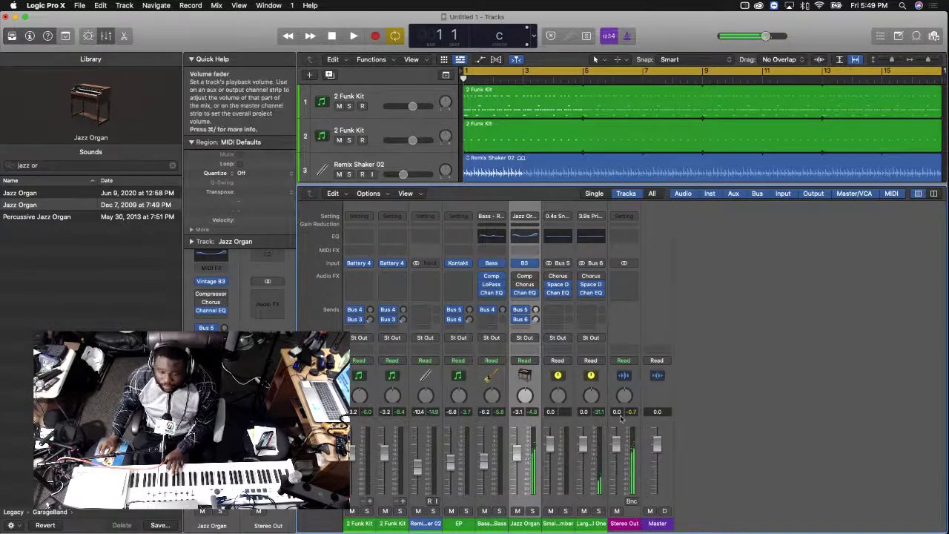
{"action": "key", "text": "x"}
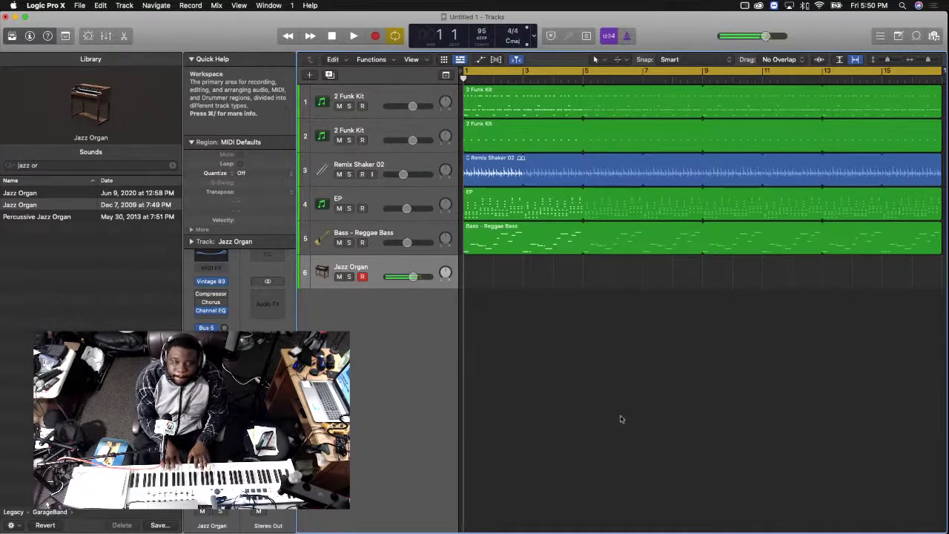
Rehearse the Jazz Organ part along with song playback and return to bar 1
{"action": "key", "text": "space"}
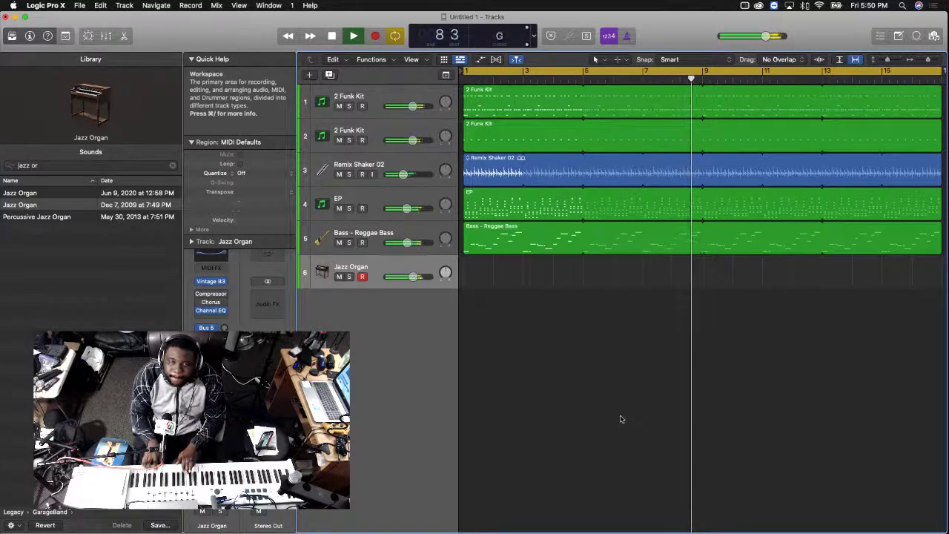
{"action": "key", "text": "space"}
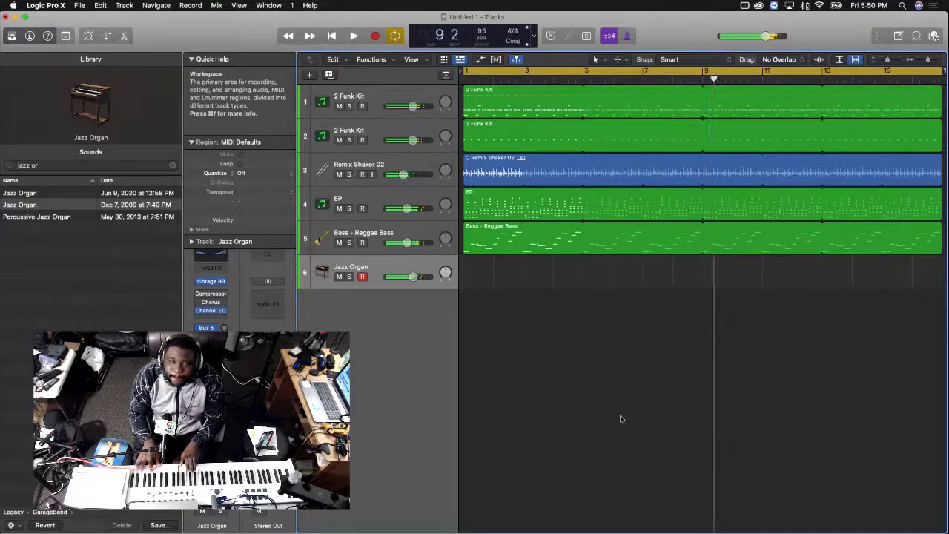
{"action": "key", "text": "Return"}
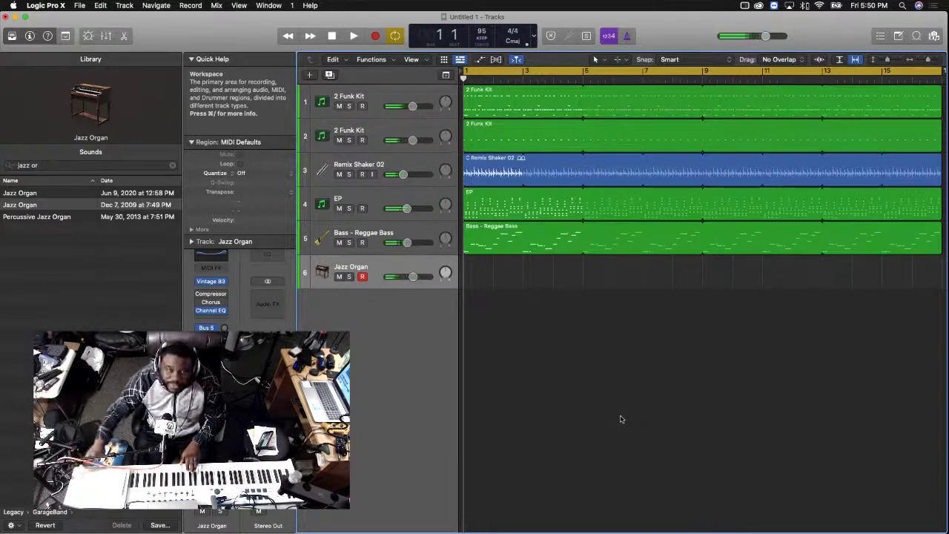
{"action": "key", "text": "r"}
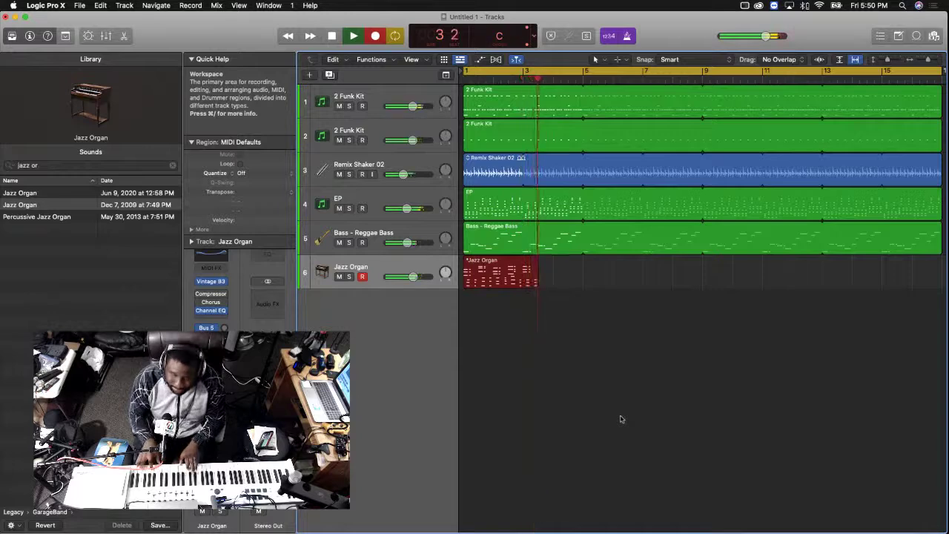
{"action": "key", "text": "space"}
{"action": "key", "text": "b"}
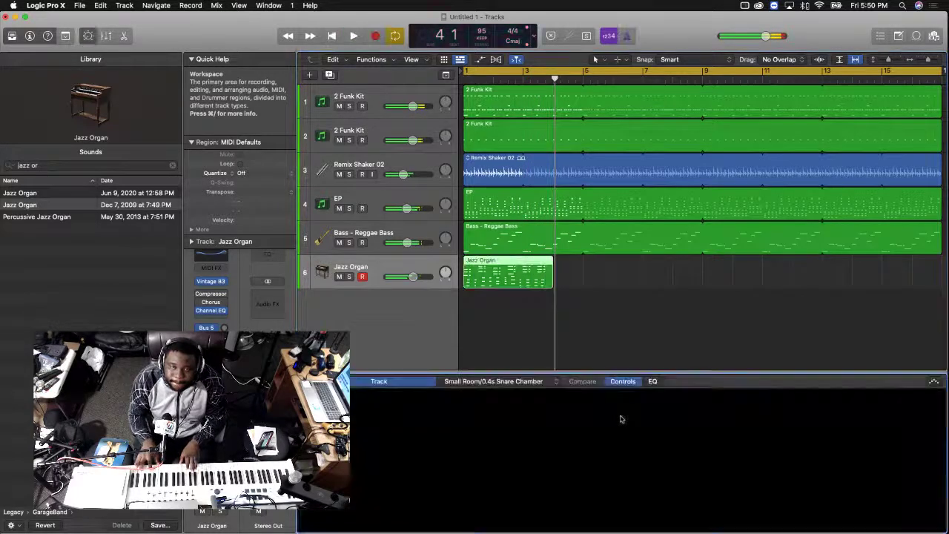
{"action": "key", "text": "super+z"}
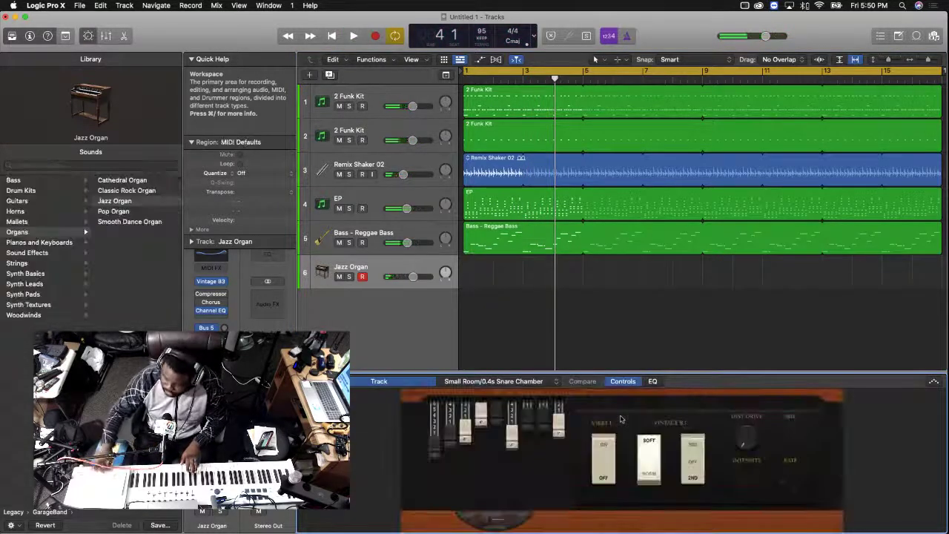
{"action": "left_click", "coordinate": [626, 345]}
{"action": "key", "text": "x"}
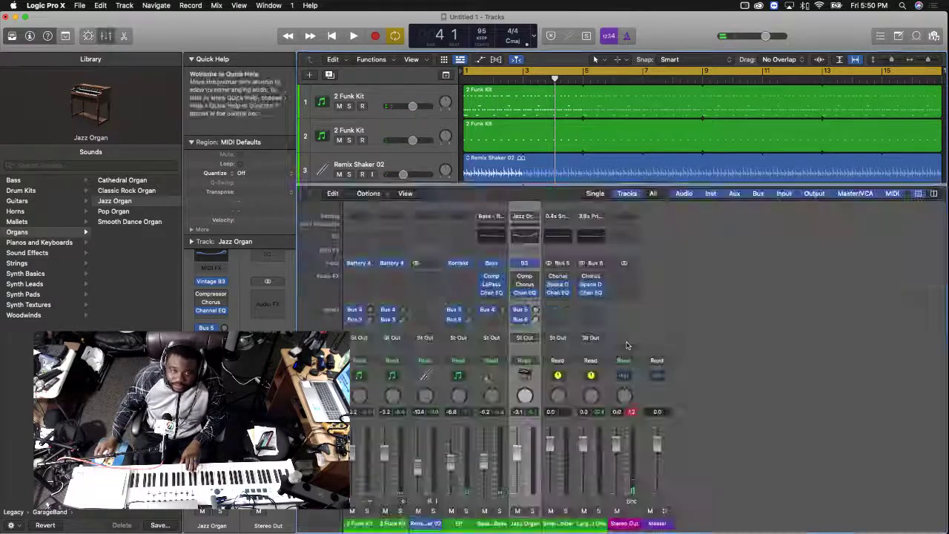
{"action": "key", "text": "x"}
Record a Jazz Organ take from bar 1 to just past the start of bar 5
{"action": "key", "text": "Return"}
{"action": "key", "text": "r"}
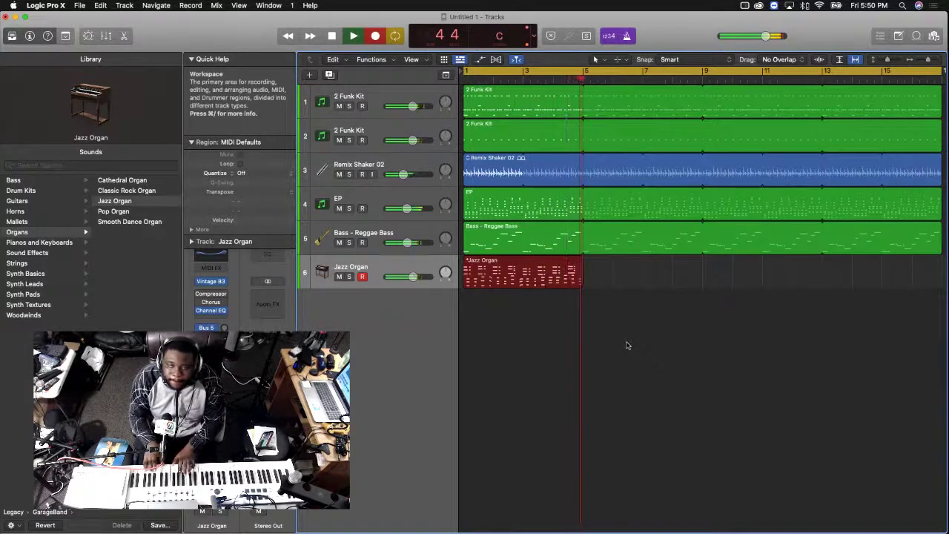
{"action": "key", "text": "space"}
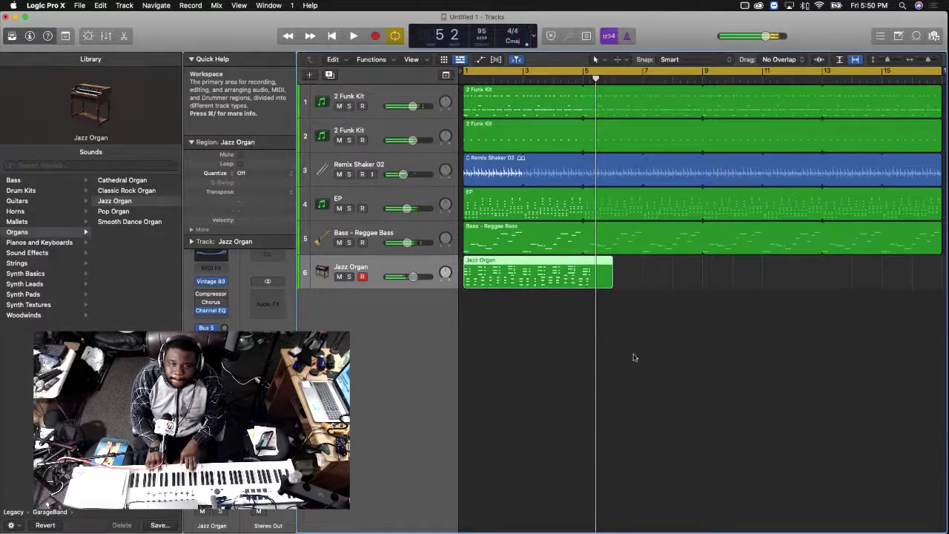
Trim the Jazz Organ region to end at bar 5 and loop it through the end of bar 16
{"action": "double_click", "coordinate": [534, 274]}
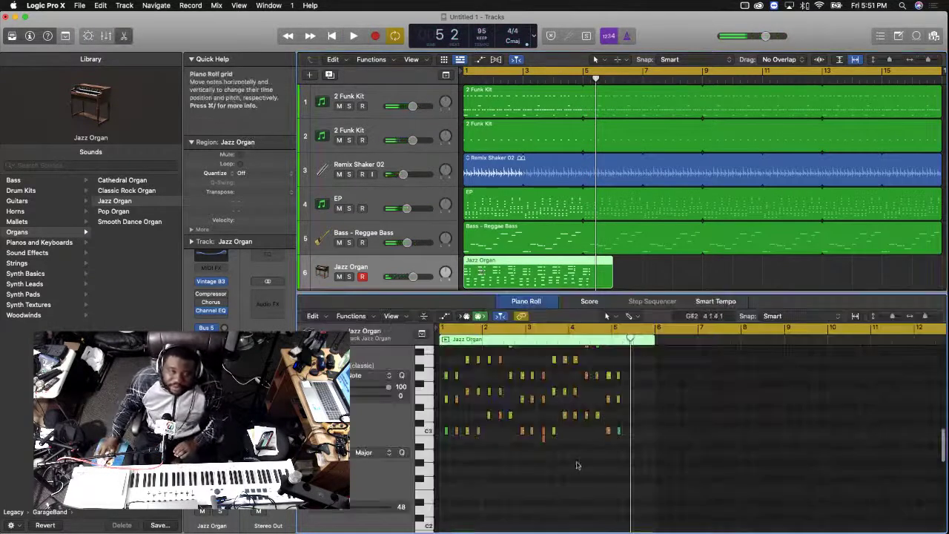
{"action": "key", "text": "super+a"}
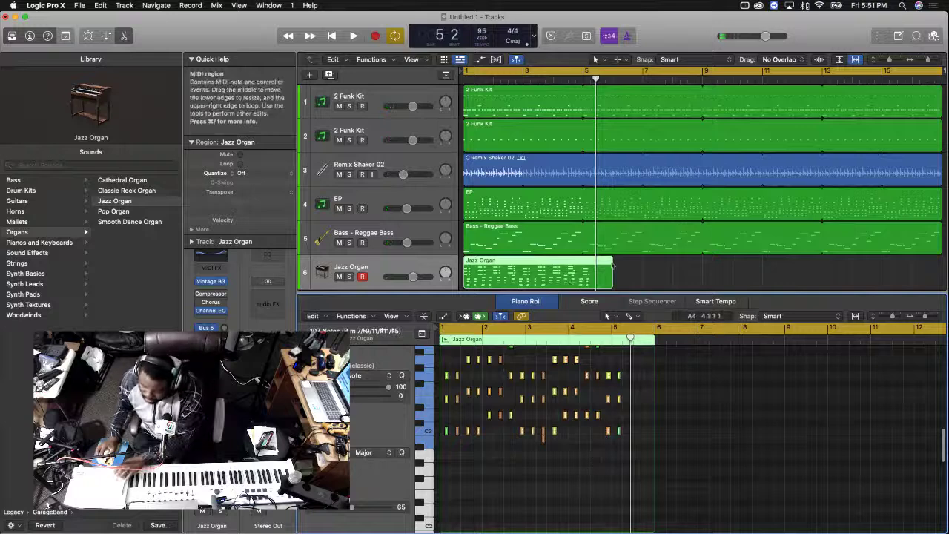
{"action": "left_click_drag", "start_coordinate": [612, 282], "coordinate": [791, 279]}
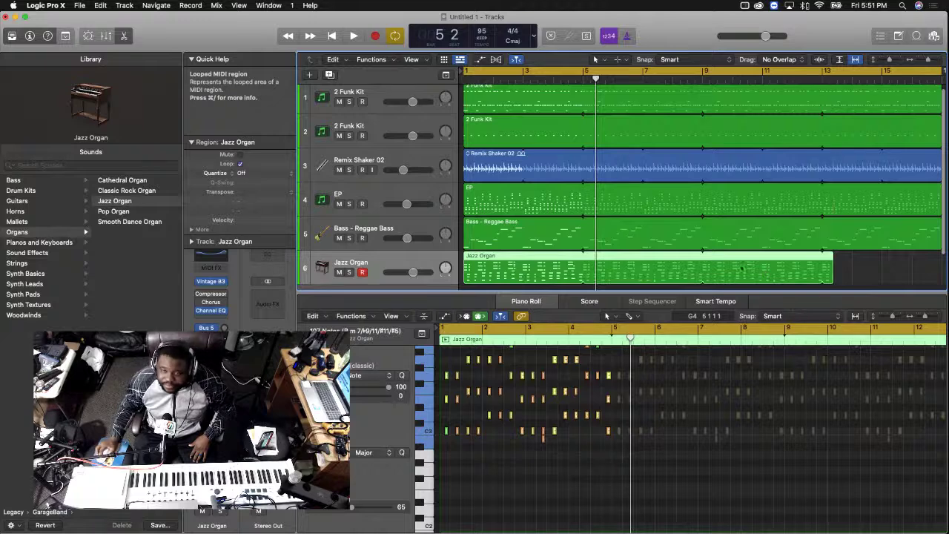
{"action": "key", "text": "comma"}
{"action": "key", "text": "space"}
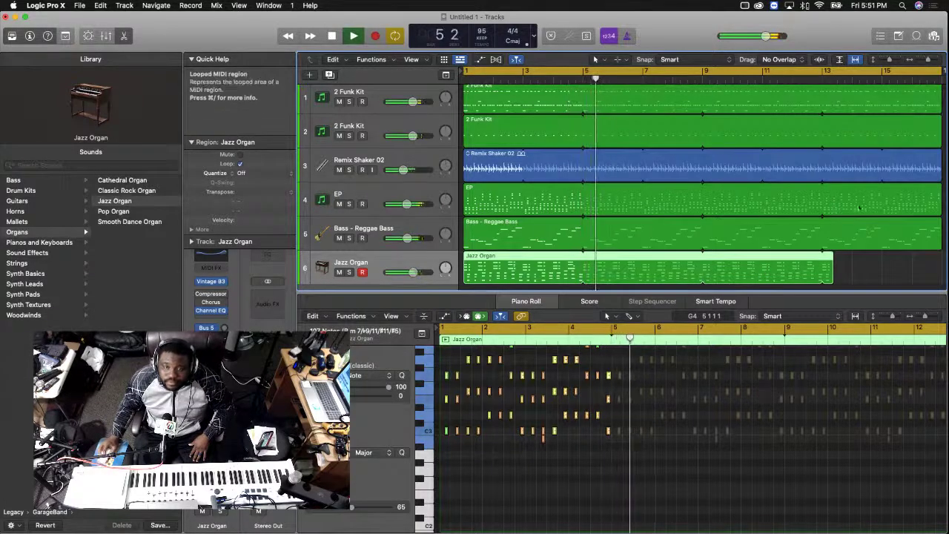
{"action": "left_click_drag", "start_coordinate": [831, 257], "coordinate": [931, 258]}
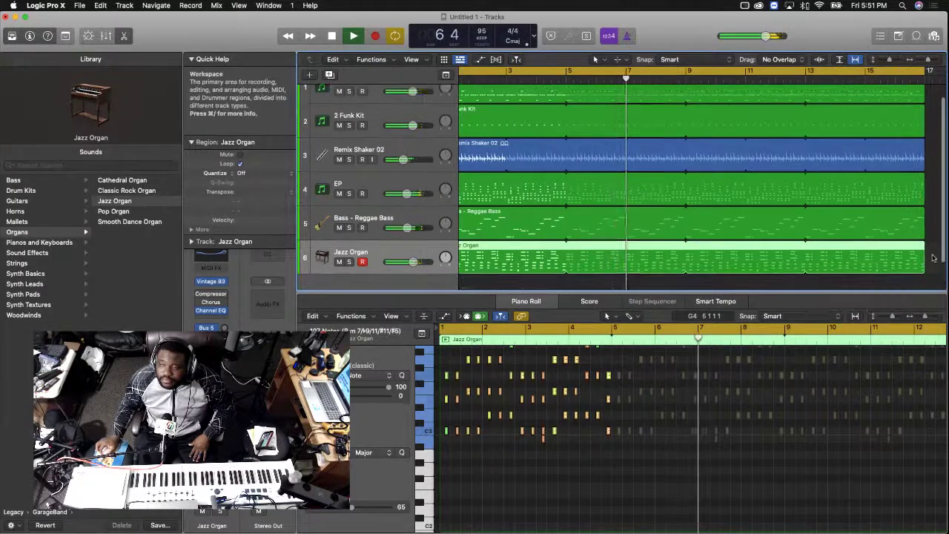
Lower the Jazz Organ volume to -9.0 dB and the EP volume to -7.4 dB during playback
{"action": "key", "text": "x"}
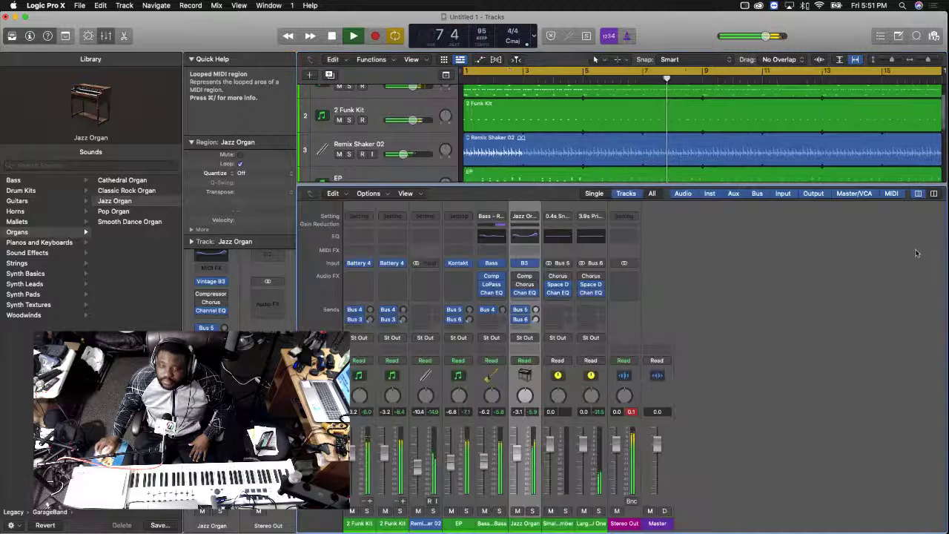
{"action": "key", "text": "x"}
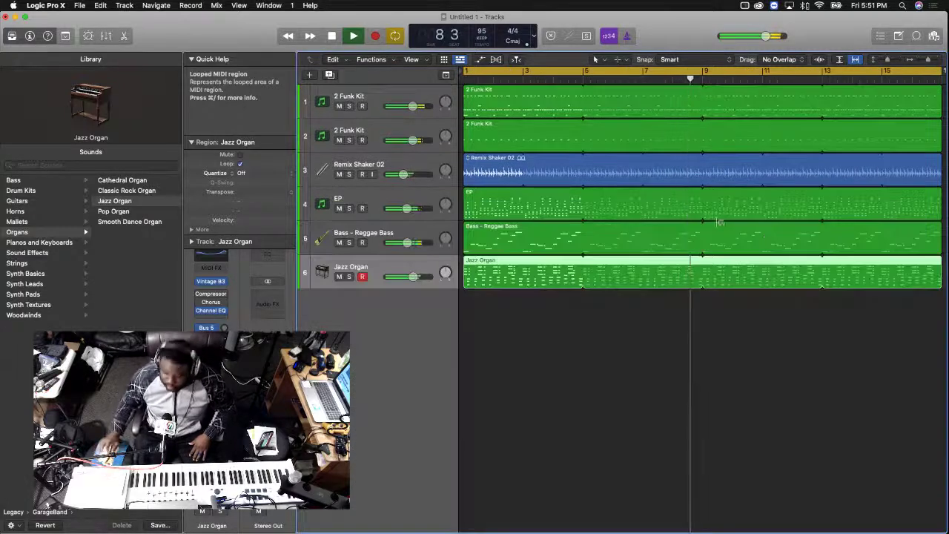
{"action": "key", "text": "x"}
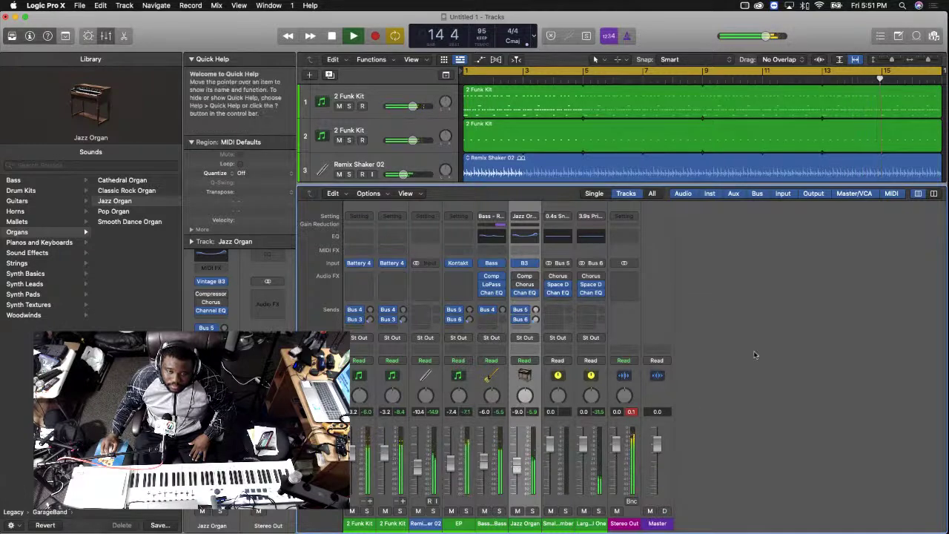
{"action": "key", "text": "x"}
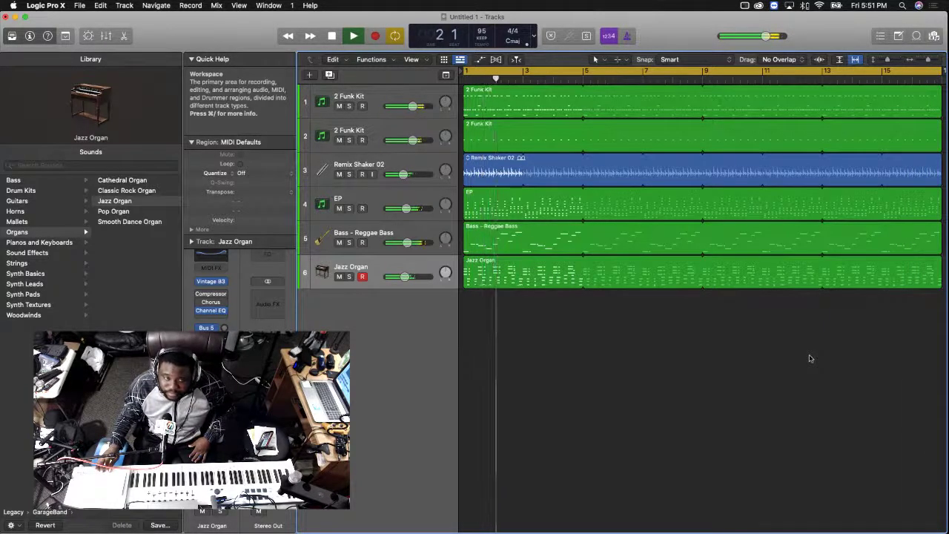
{"action": "key", "text": "space"}
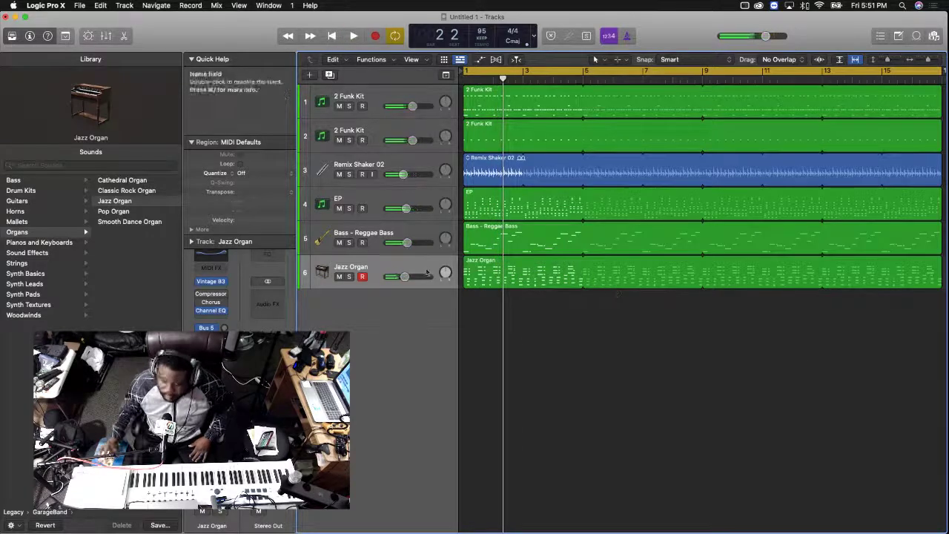
Add a new software instrument track below Jazz Organ and load Kontakt in stereo as its instrument
{"action": "left_click", "coordinate": [134, 4]}
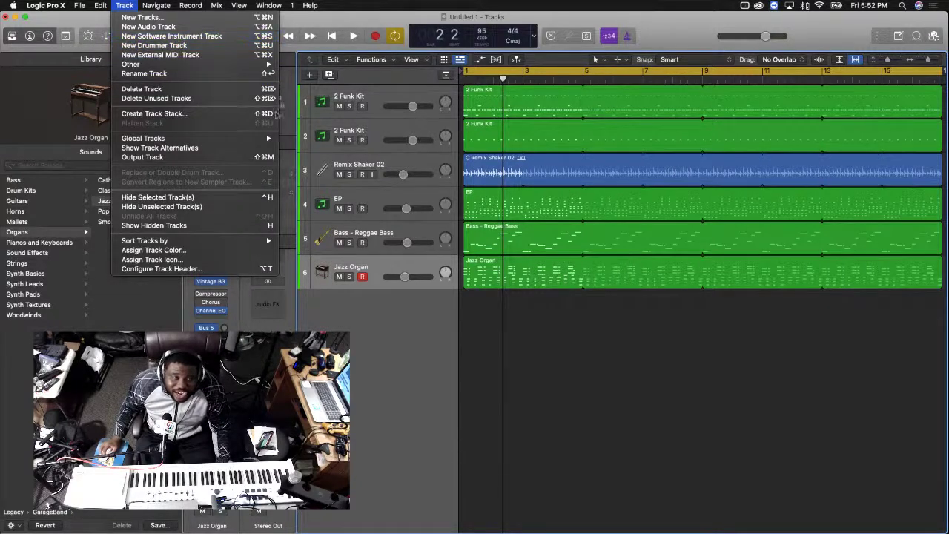
{"action": "left_click", "coordinate": [193, 37]}
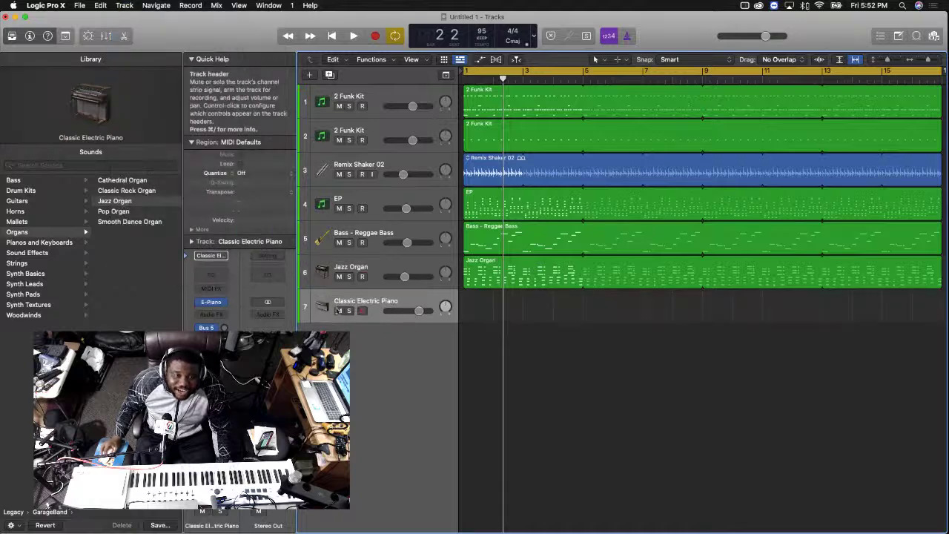
{"action": "left_click", "coordinate": [226, 303]}
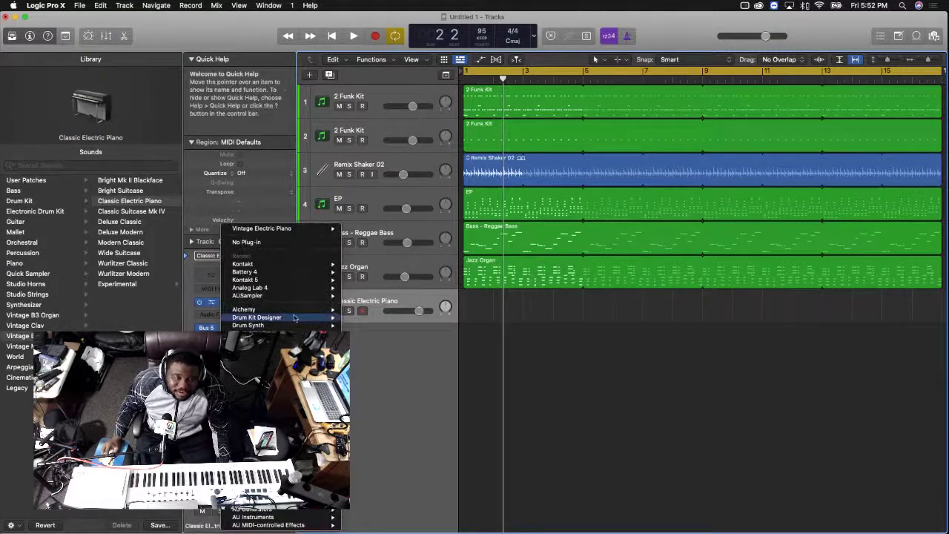
{"action": "mouse_move", "coordinate": [265, 266]}
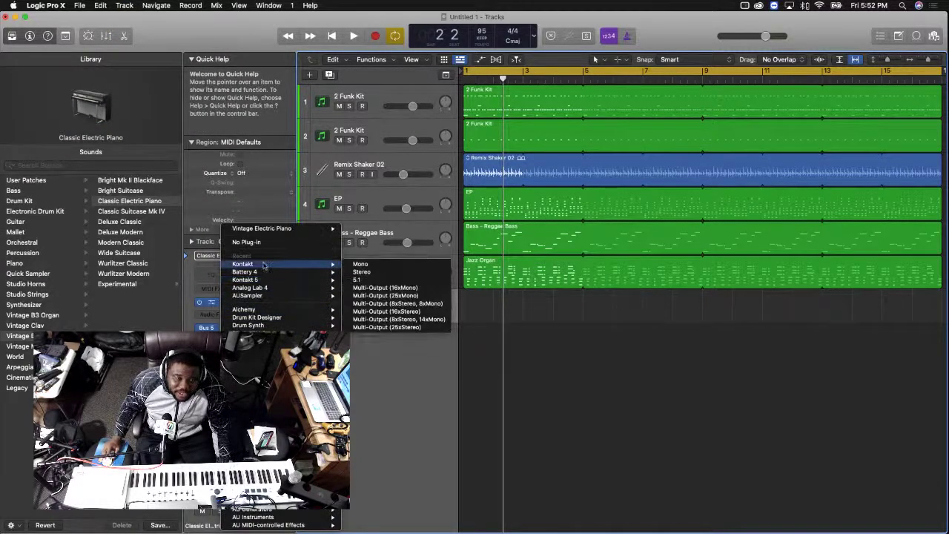
{"action": "left_click", "coordinate": [362, 271]}
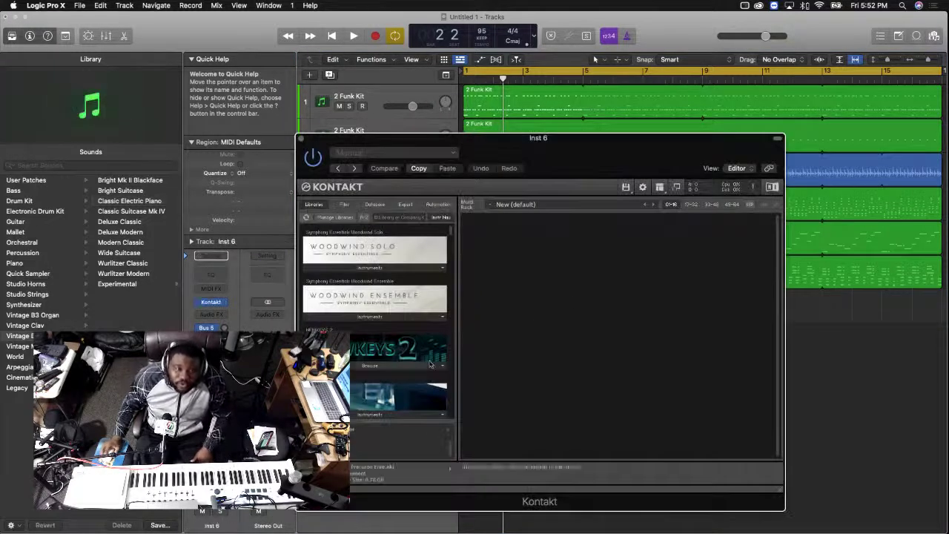
Load the SYNTHAGE for Kontakt instrument and resolve its missing content with a Spotlight search
{"action": "scroll", "coordinate": [429, 364], "scroll_direction": "down", "scroll_amount": 5}
{"action": "scroll", "coordinate": [429, 363], "scroll_direction": "down", "scroll_amount": 5}
{"action": "left_click", "coordinate": [384, 352]}
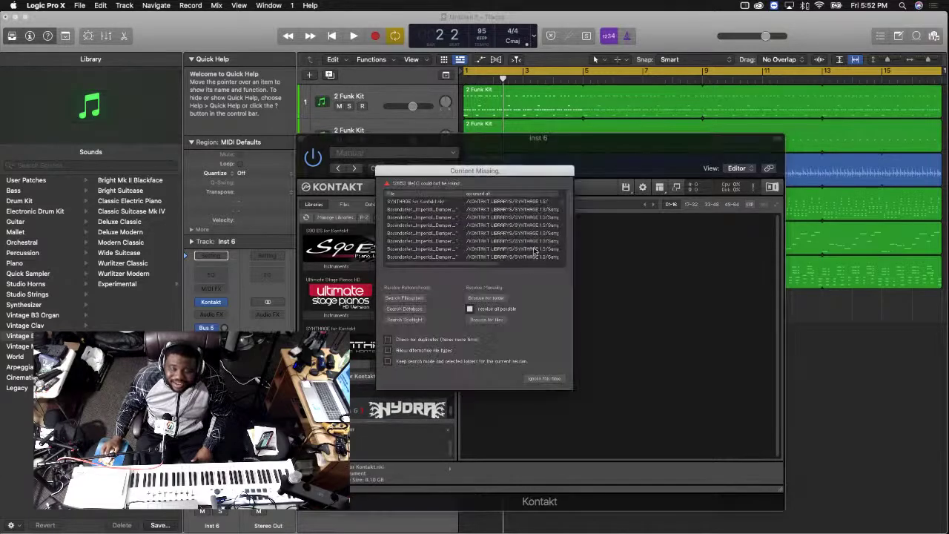
{"action": "left_click", "coordinate": [405, 320]}
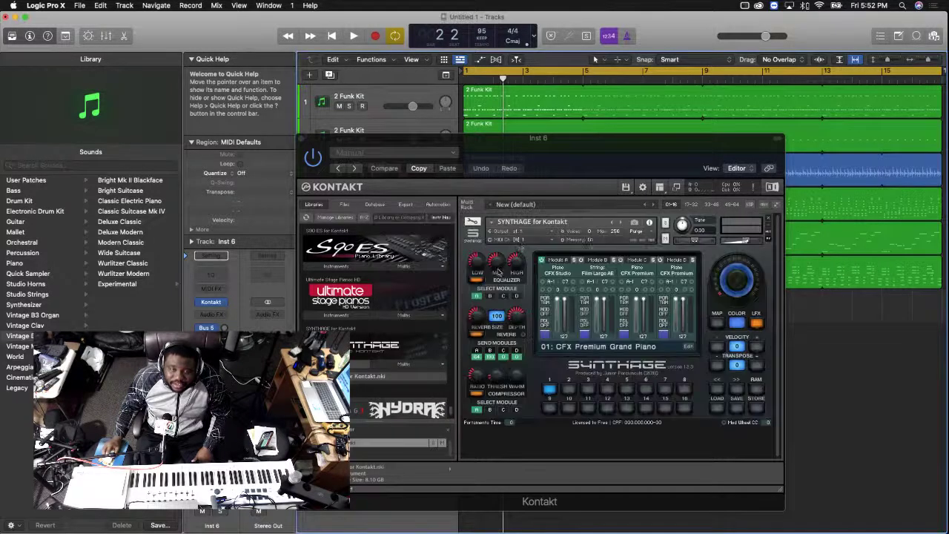
Set SYNTHAGE Module A to the Smooth sound from the Lead category and close the instrument window
{"action": "left_click", "coordinate": [563, 275]}
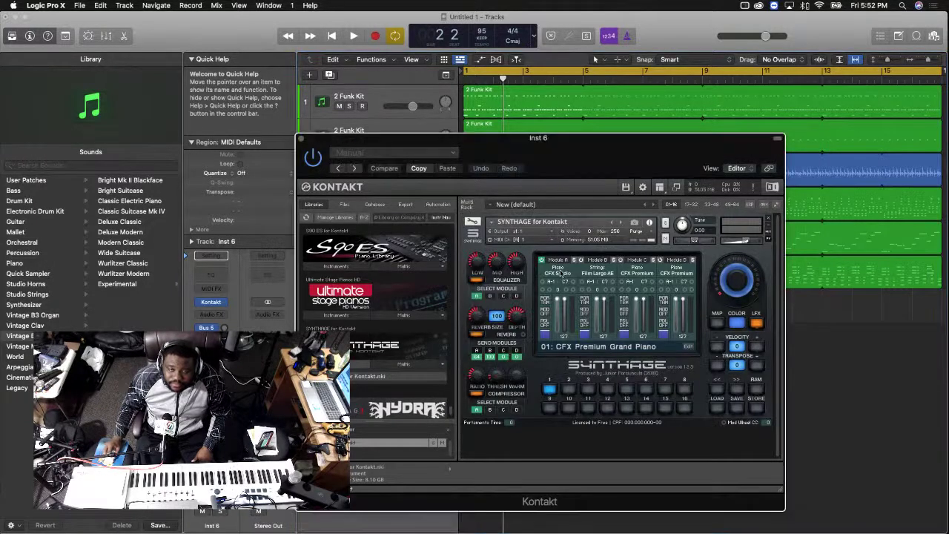
{"action": "left_click", "coordinate": [561, 272]}
{"action": "left_click", "coordinate": [644, 282]}
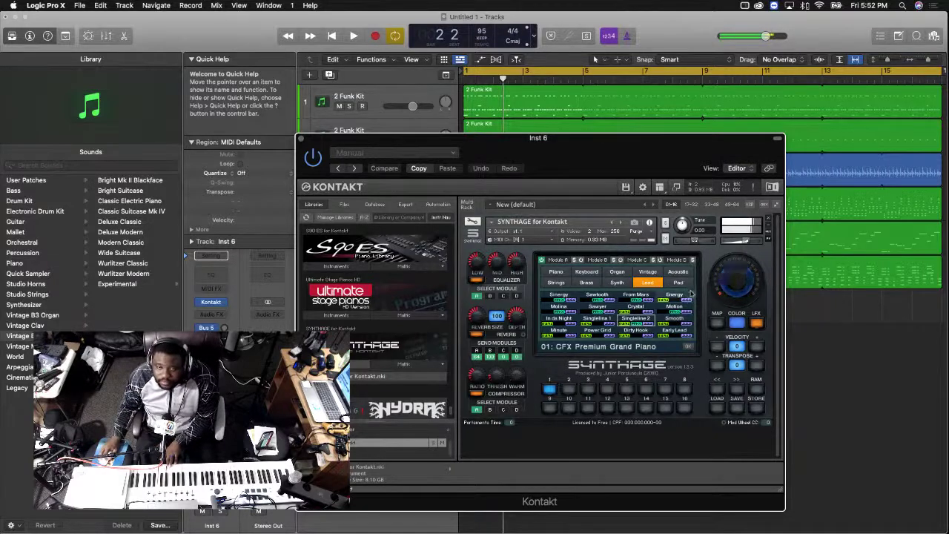
{"action": "left_click", "coordinate": [680, 318]}
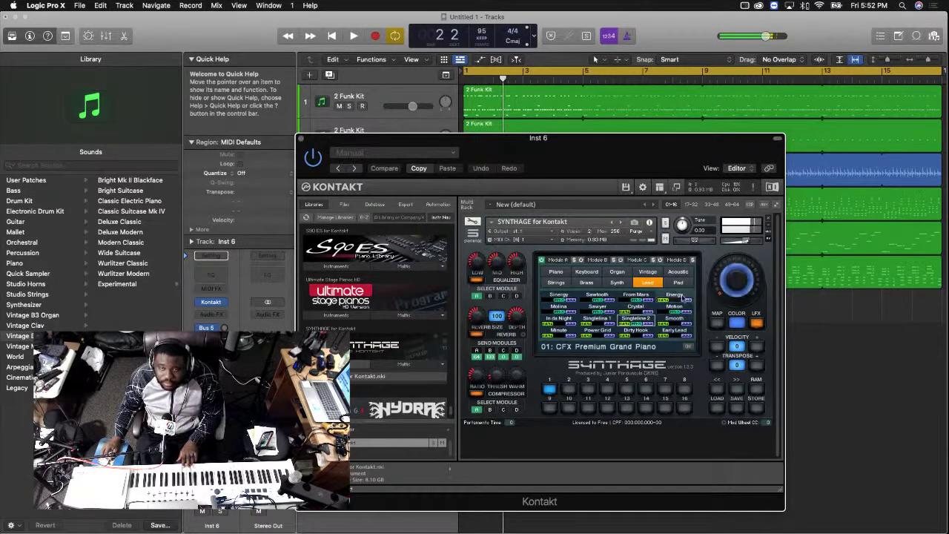
{"action": "left_click", "coordinate": [677, 318]}
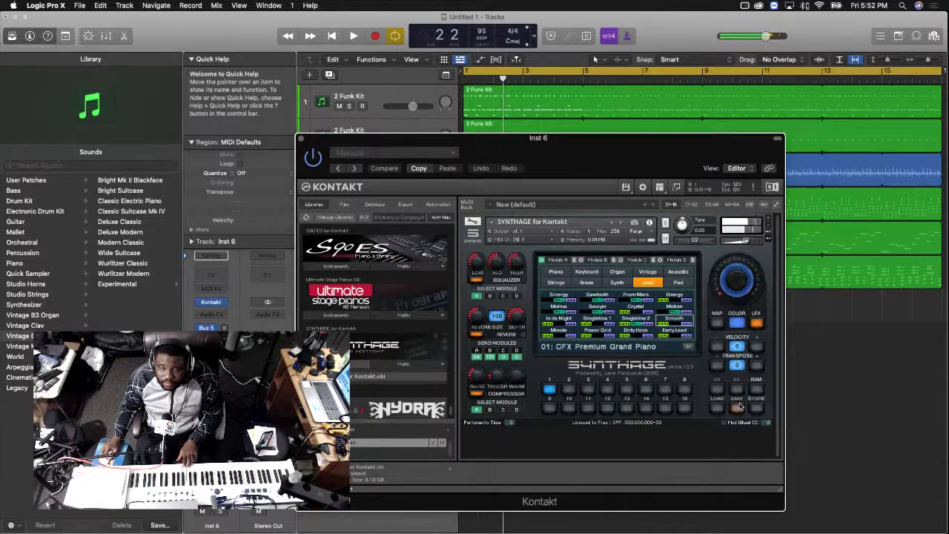
{"action": "left_click", "coordinate": [688, 346]}
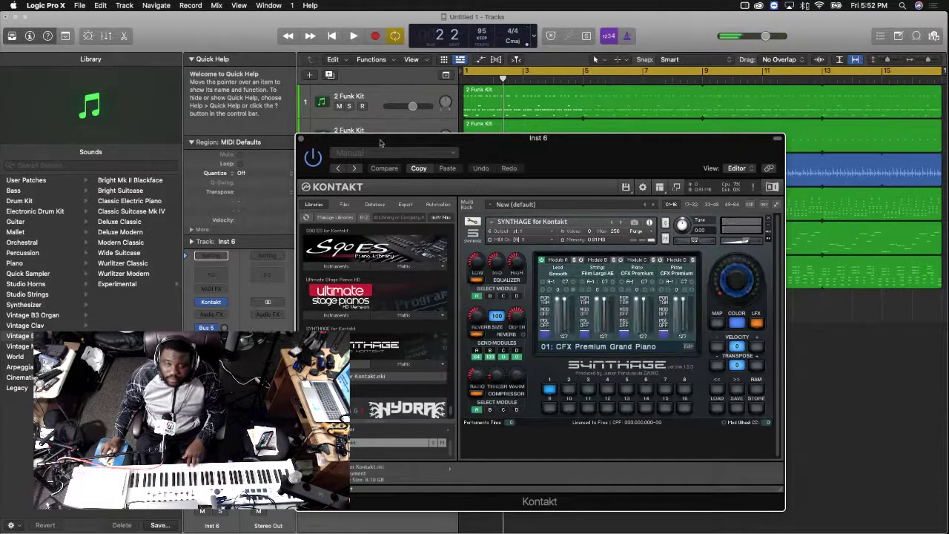
{"action": "left_click", "coordinate": [301, 139]}
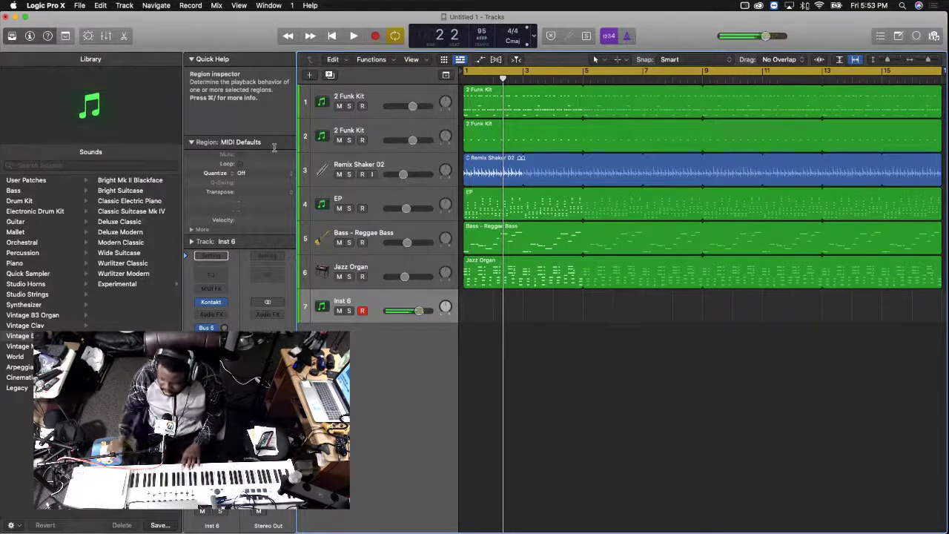
Rehearse the lead part on the new Kontakt track along with song playback
{"action": "key", "text": "space"}
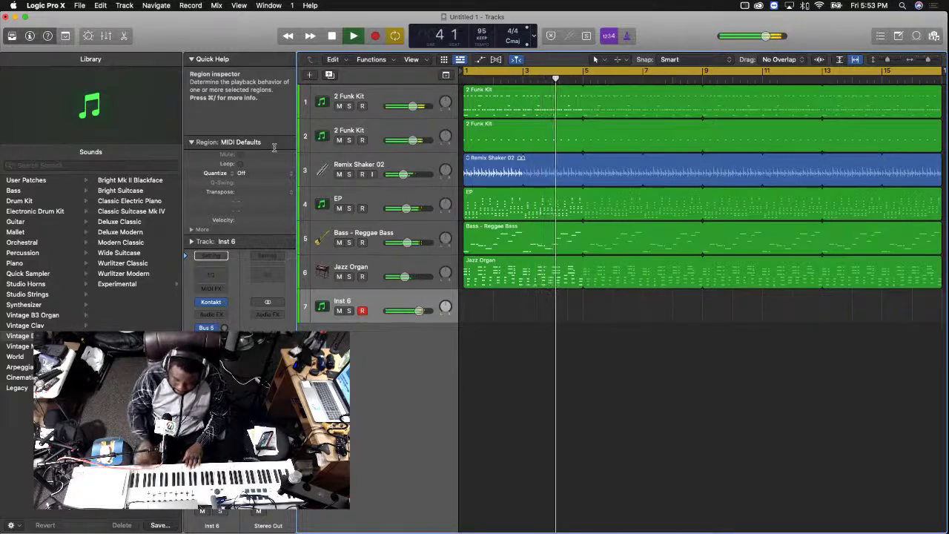
{"action": "key", "text": "space"}
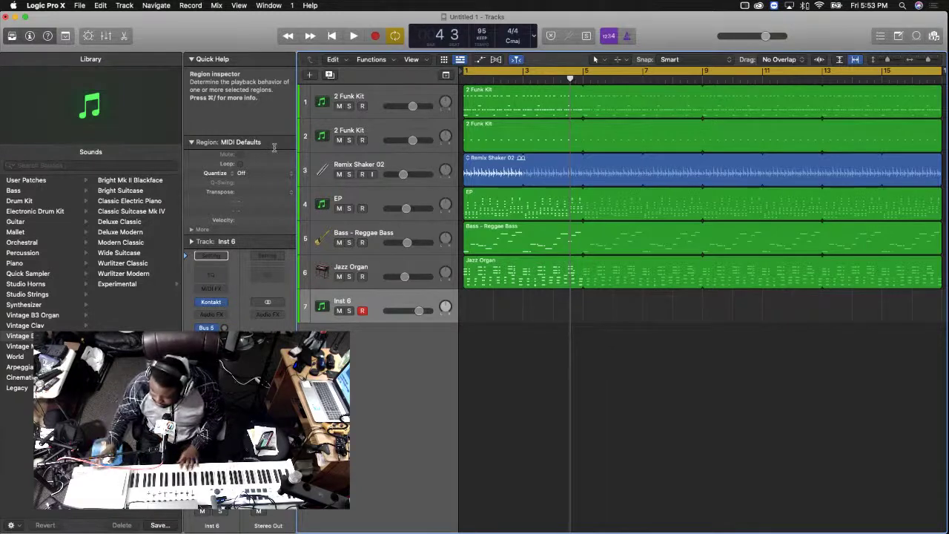
{"action": "key", "text": "space"}
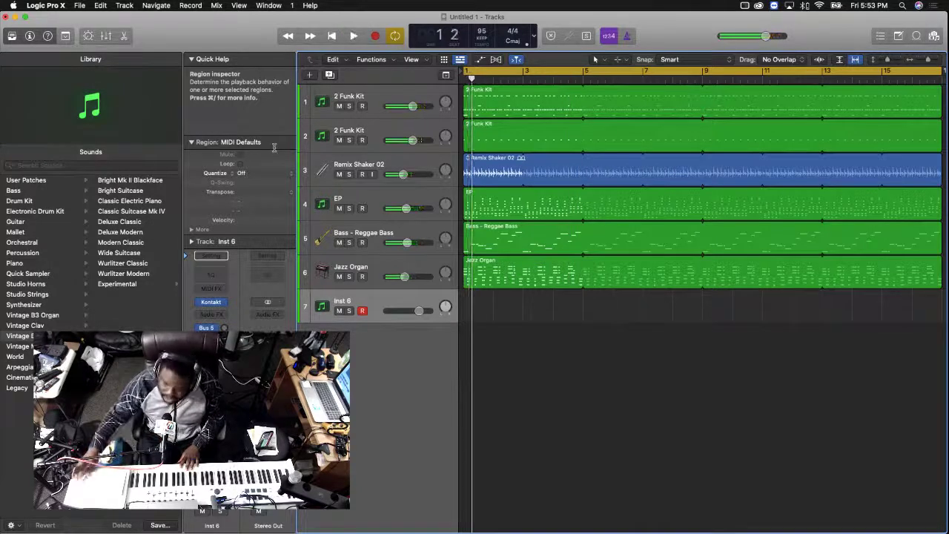
{"action": "key", "text": "space"}
{"action": "key", "text": "r"}
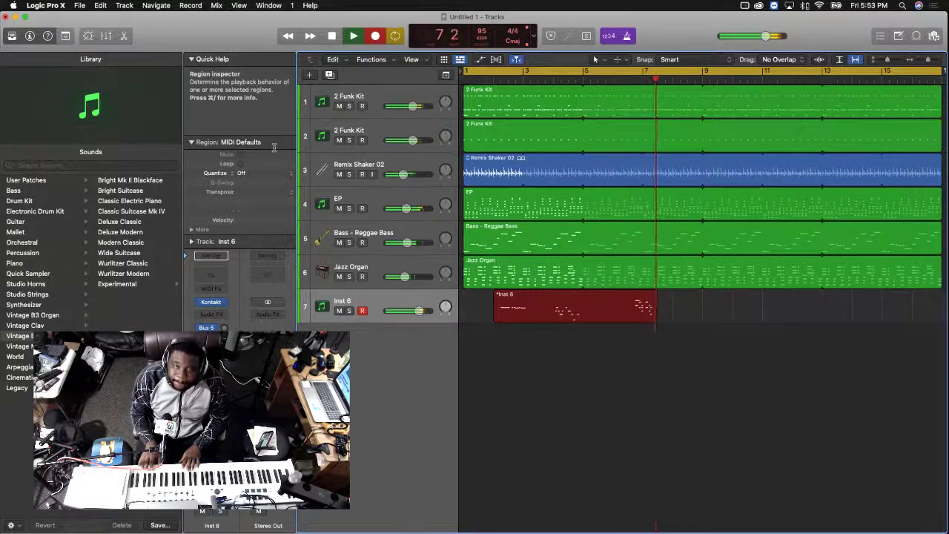
{"action": "key", "text": "space"}
{"action": "key", "text": "Delete"}
{"action": "key", "text": "Return"}
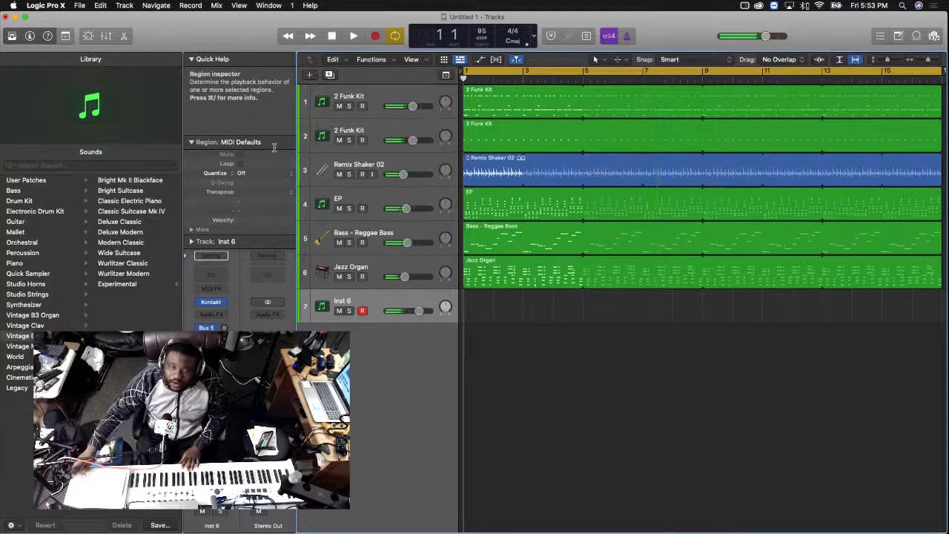
{"action": "key", "text": "r"}
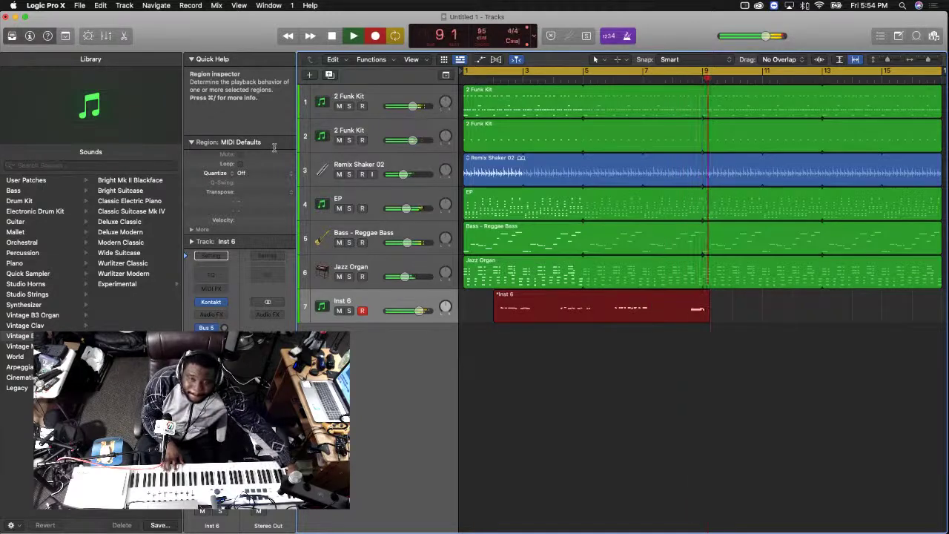
{"action": "key", "text": "space"}
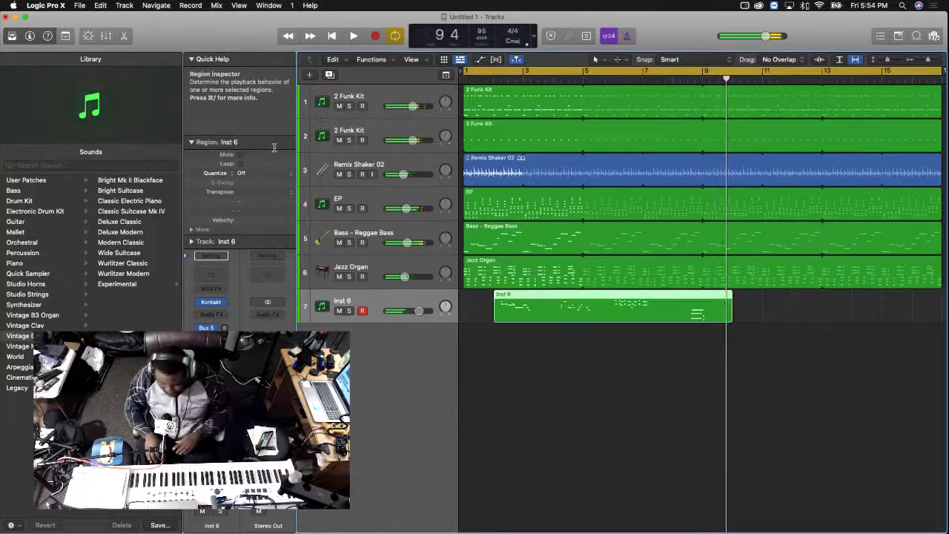
{"action": "key", "text": "Delete"}
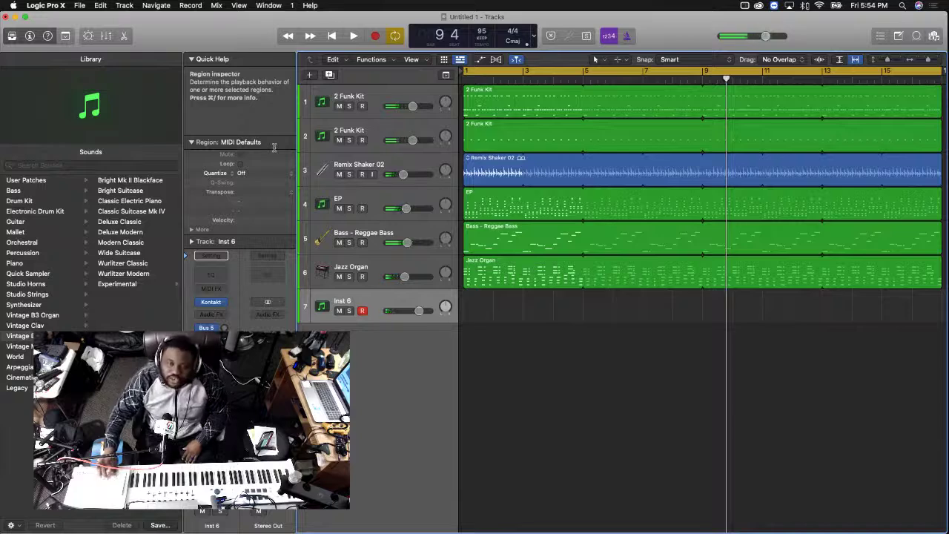
Record a lead take on the Inst 6 track through bar 16 and open the recorded region in the Piano Roll
{"action": "key", "text": "Return"}
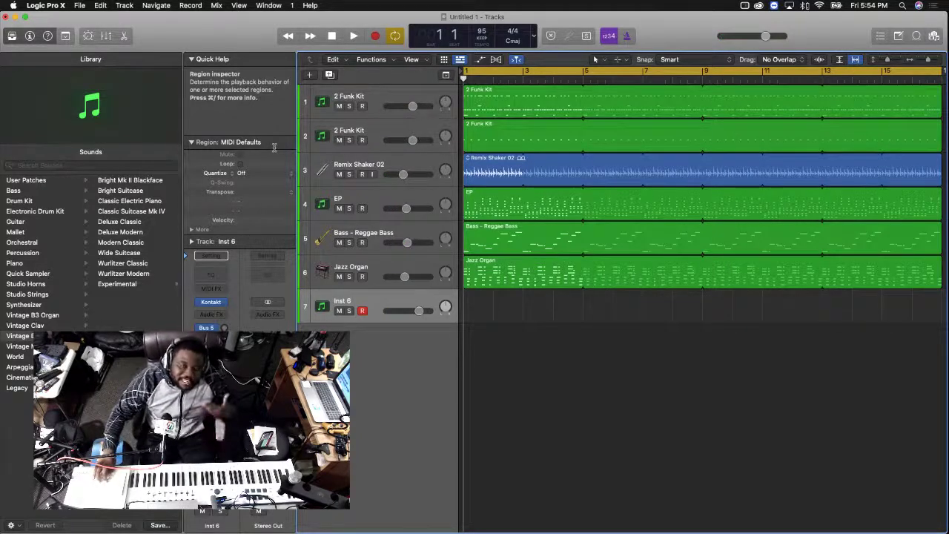
{"action": "key", "text": "r"}
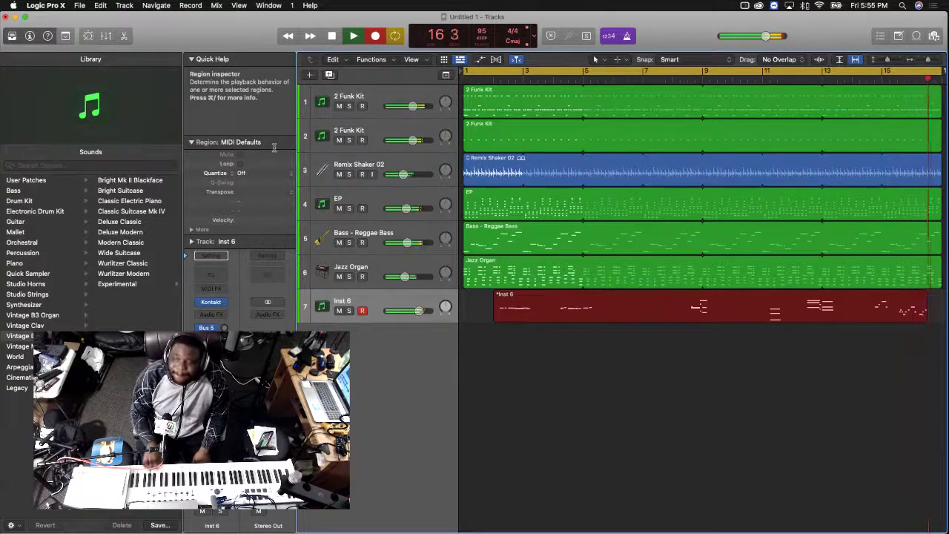
{"action": "key", "text": "space"}
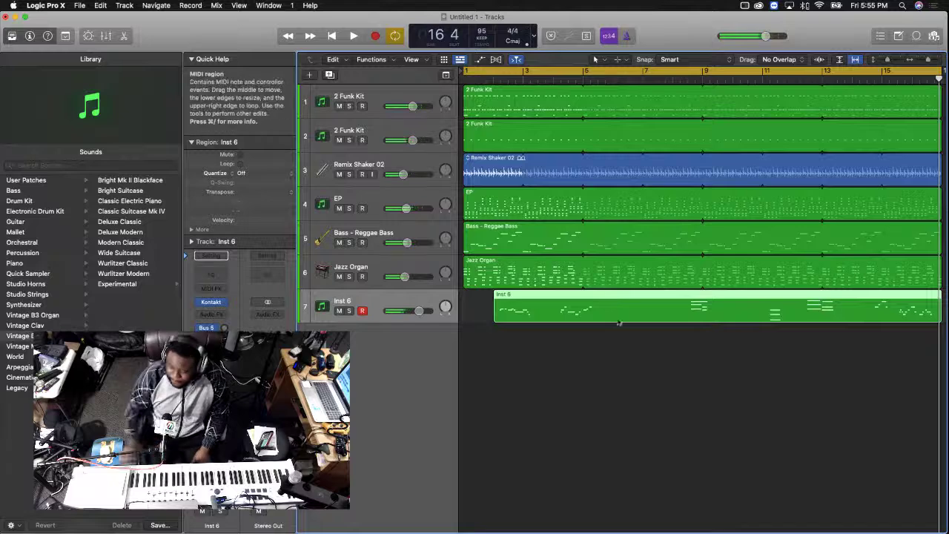
{"action": "left_click", "coordinate": [763, 370]}
{"action": "double_click", "coordinate": [764, 311]}
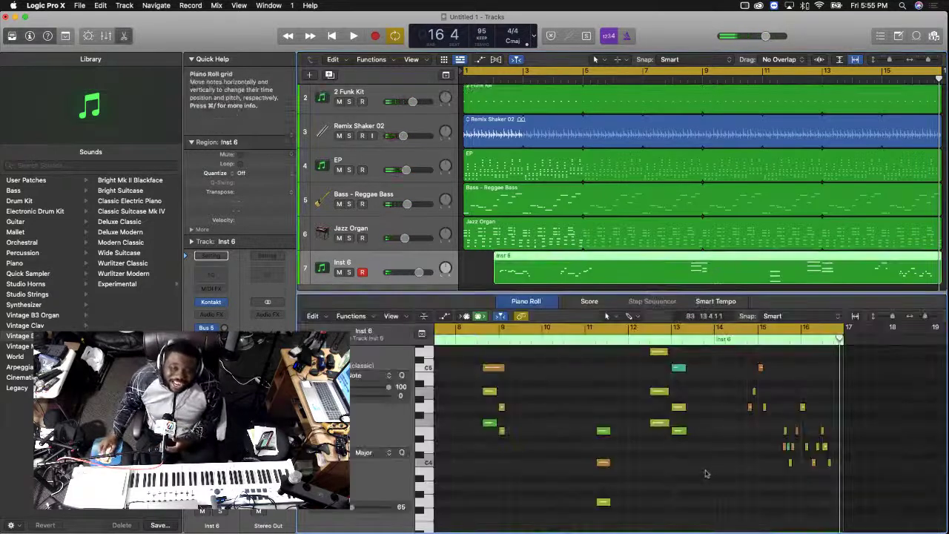
Close the Piano Roll of the lead region and rename the Inst 6 track as SL
{"action": "key", "text": "super+a"}
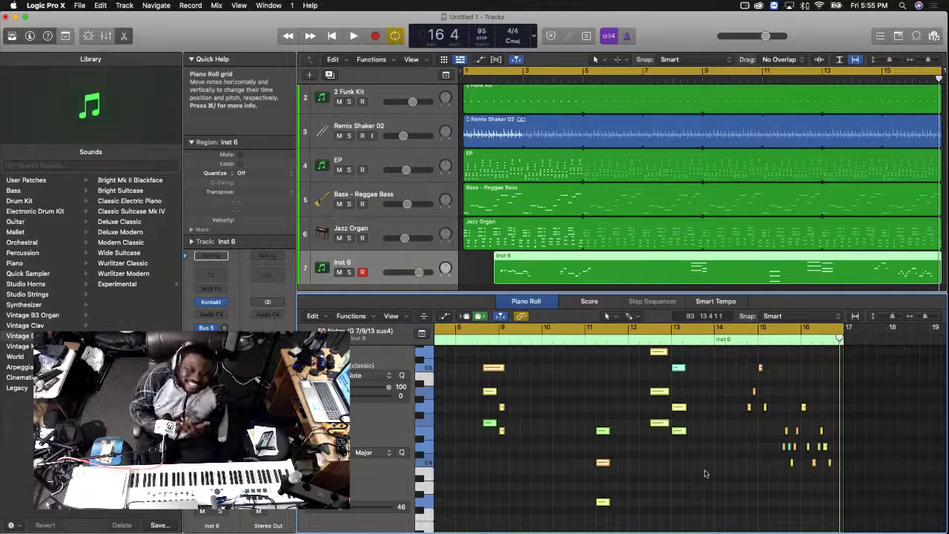
{"action": "key", "text": "x"}
{"action": "key", "text": "x"}
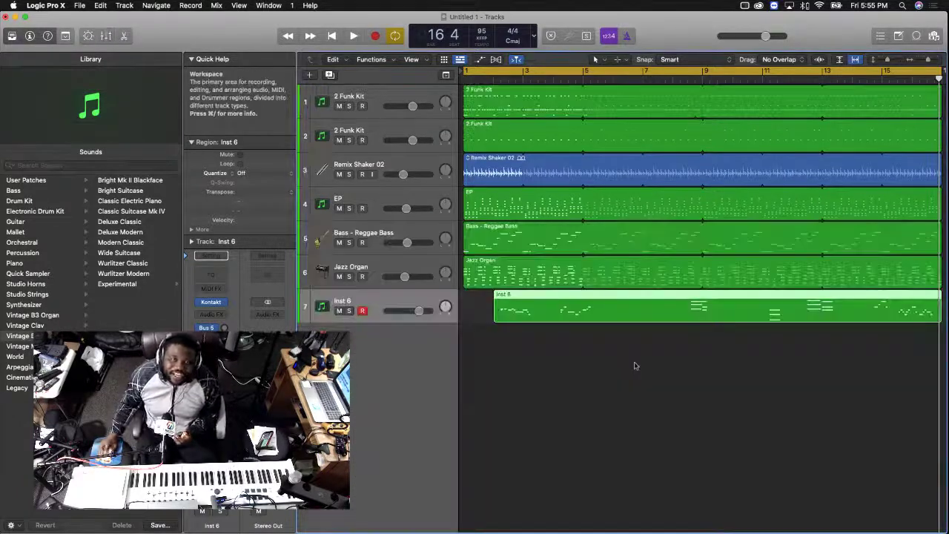
{"action": "double_click", "coordinate": [340, 301]}
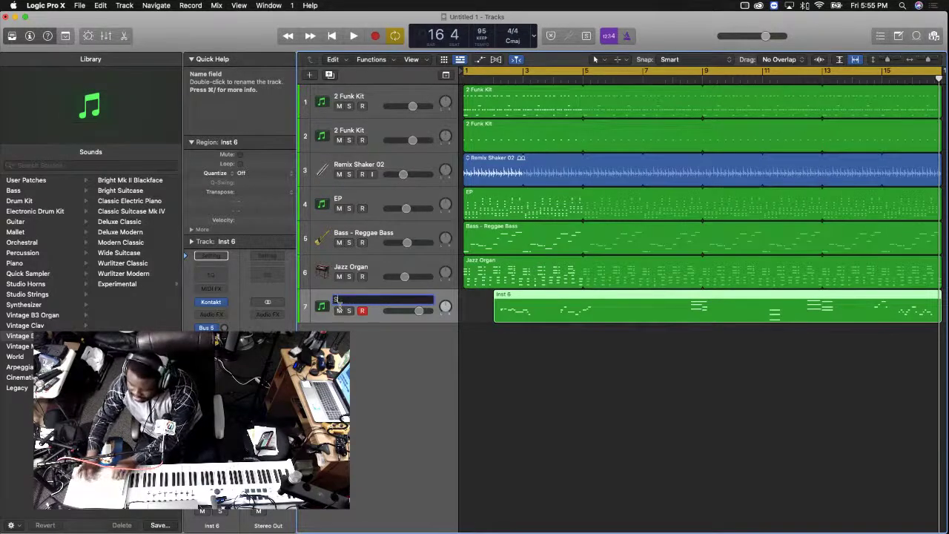
{"action": "type", "text": "SL"}
{"action": "key", "text": "Return"}
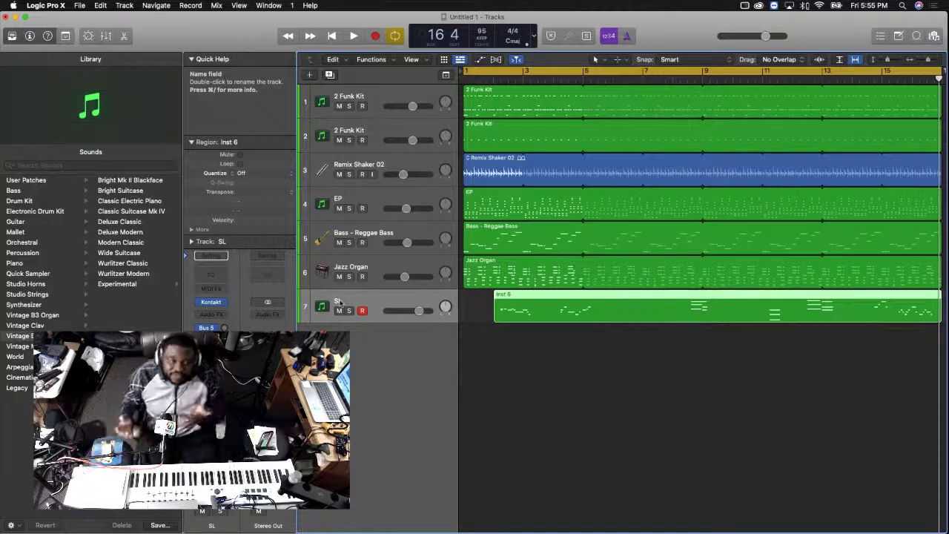
{"action": "left_click", "coordinate": [599, 349]}
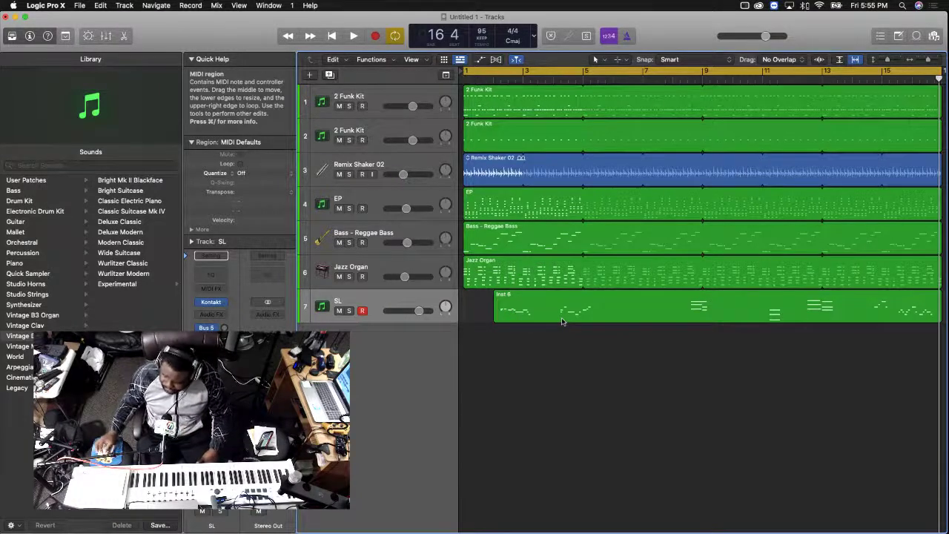
Play the song from the beginning to check the recorded lead against the other tracks
{"action": "key", "text": "space"}
{"action": "key", "text": "space"}
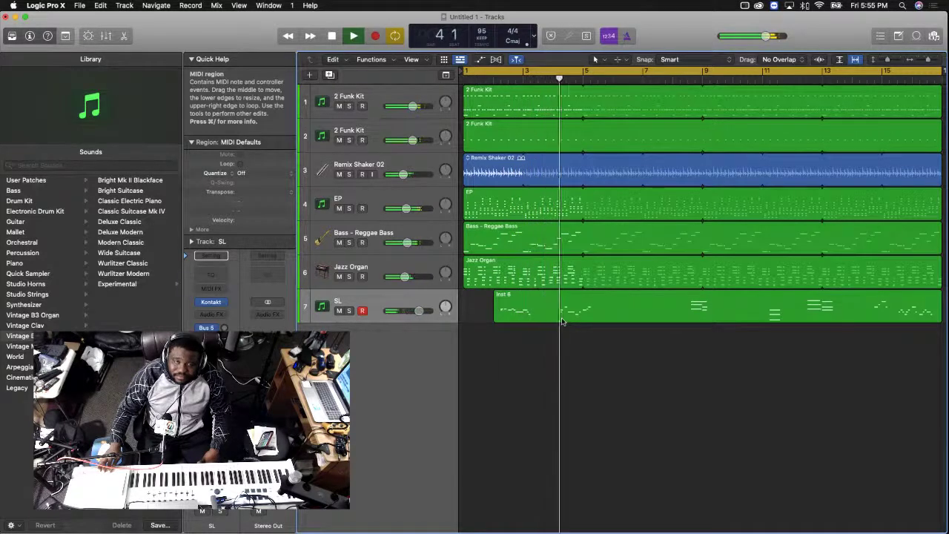
{"action": "key", "text": "space"}
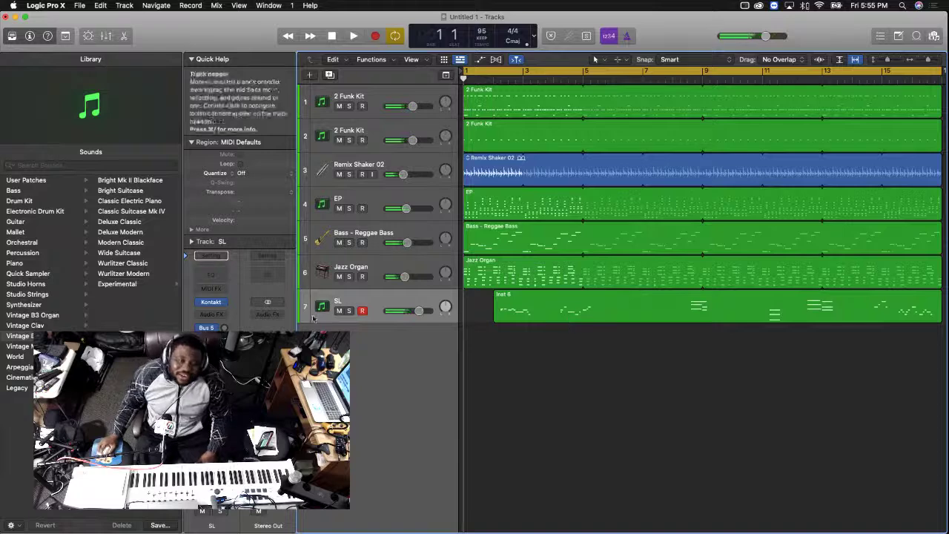
Add a new software instrument track below SL and load the stereo version of Kontakt on it
{"action": "left_click", "coordinate": [123, 5]}
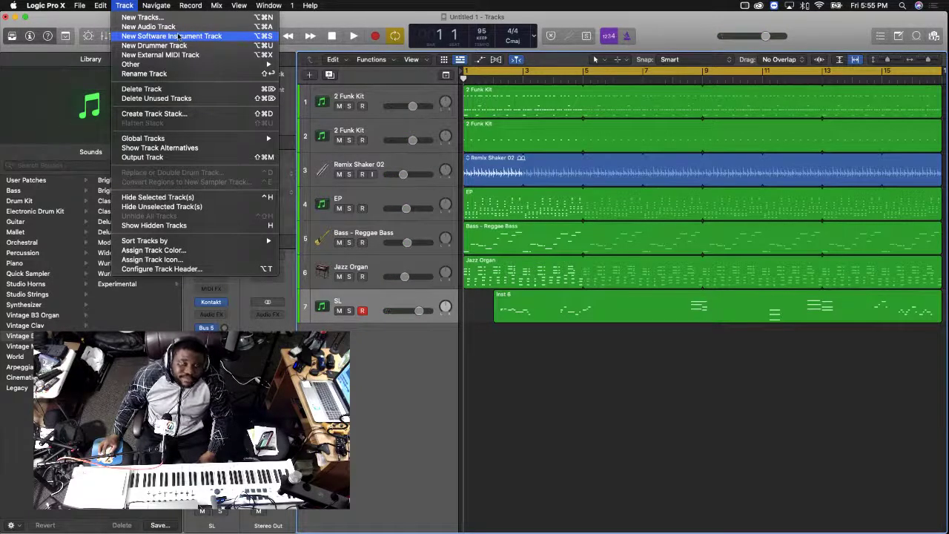
{"action": "left_click", "coordinate": [178, 35]}
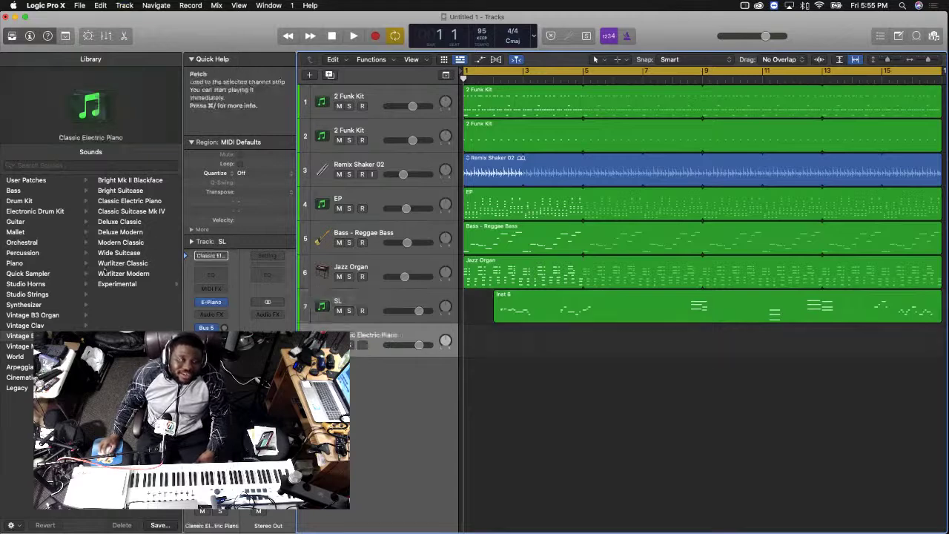
{"action": "left_click", "coordinate": [225, 303]}
{"action": "mouse_move", "coordinate": [252, 263]}
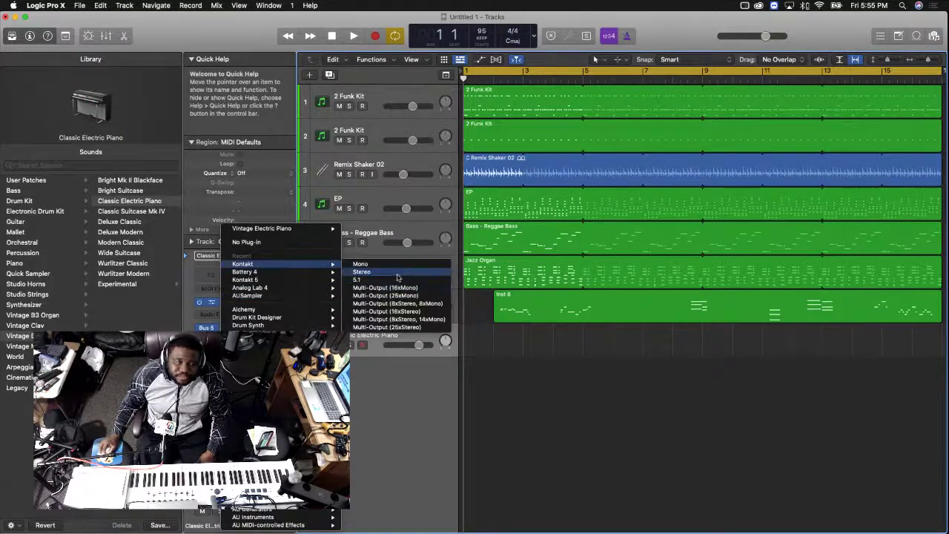
{"action": "left_click", "coordinate": [397, 276]}
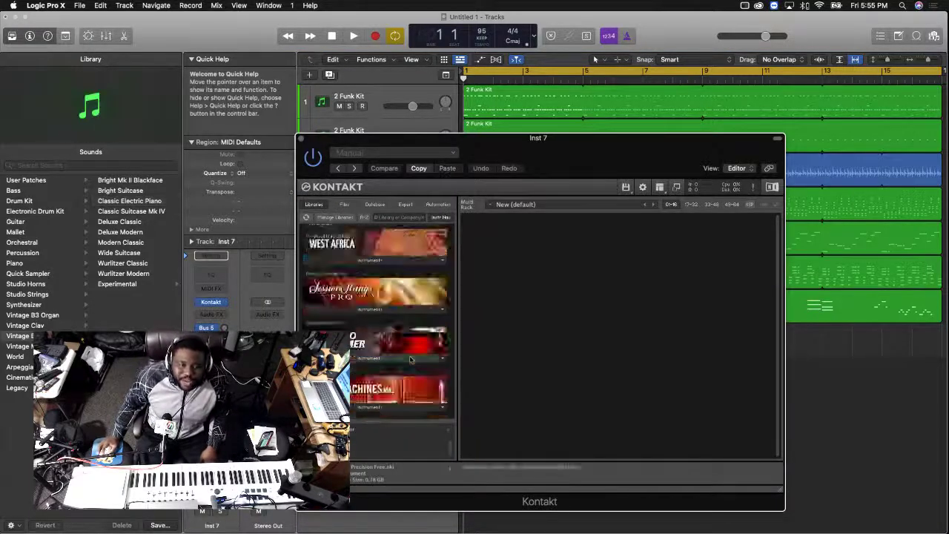
Load SYNTHAGE for Kontakt into the new track's rack and resolve its missing content with a Spotlight search
{"action": "scroll", "coordinate": [410, 359], "scroll_direction": "down", "scroll_amount": 5}
{"action": "left_click", "coordinate": [382, 367]}
{"action": "left_click_drag", "start_coordinate": [382, 376], "coordinate": [523, 352]}
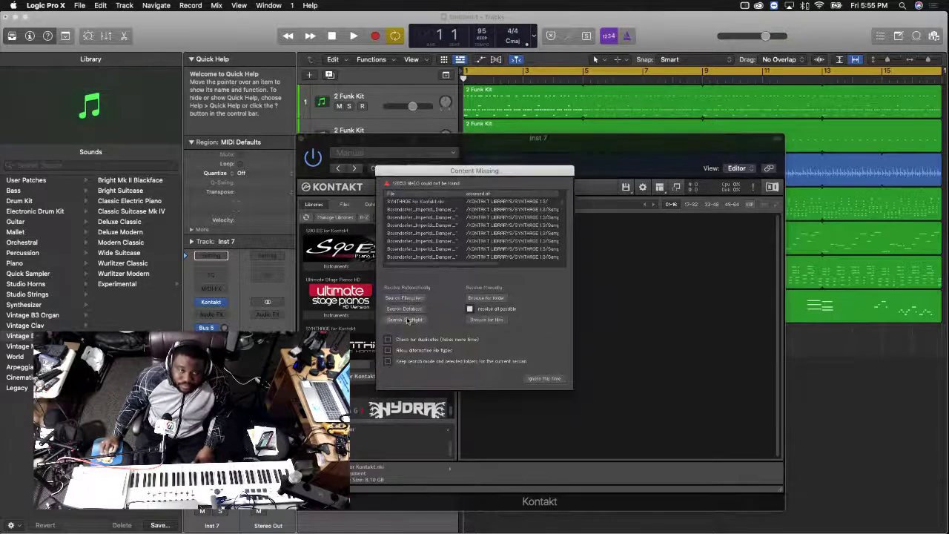
{"action": "left_click", "coordinate": [405, 320]}
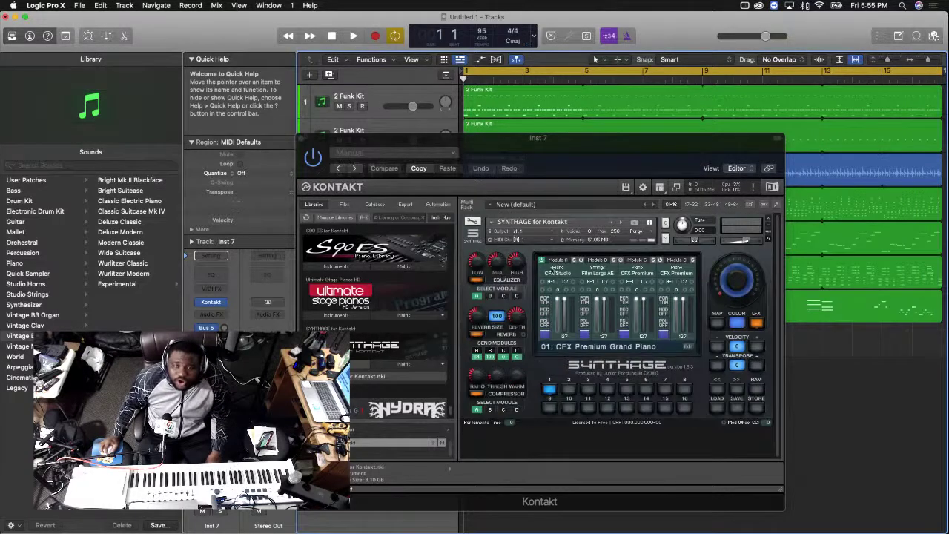
Audition the Pad category sounds for SYNTHAGE Module A, settle on Analog, and close the instrument window
{"action": "left_click", "coordinate": [562, 272]}
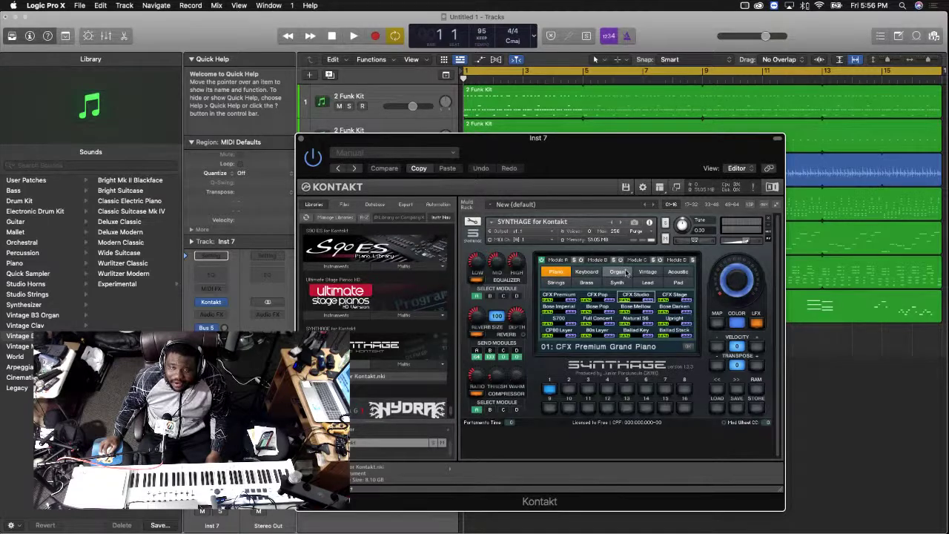
{"action": "left_click", "coordinate": [686, 283]}
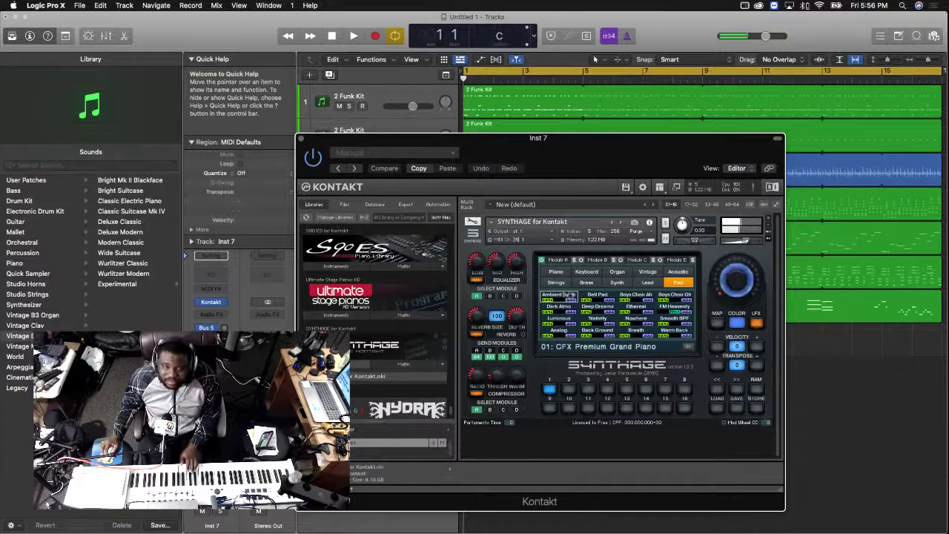
{"action": "left_click", "coordinate": [597, 306]}
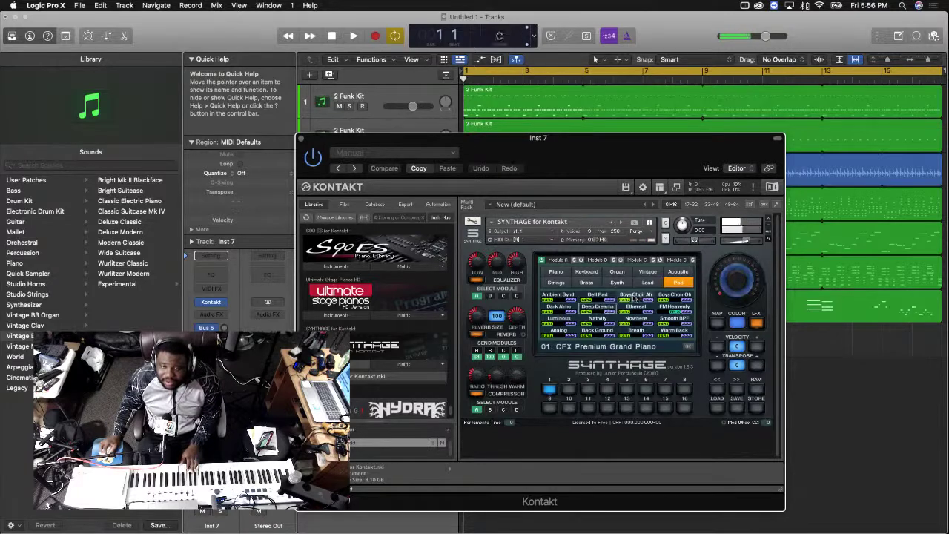
{"action": "left_click", "coordinate": [674, 306]}
{"action": "left_click", "coordinate": [675, 318]}
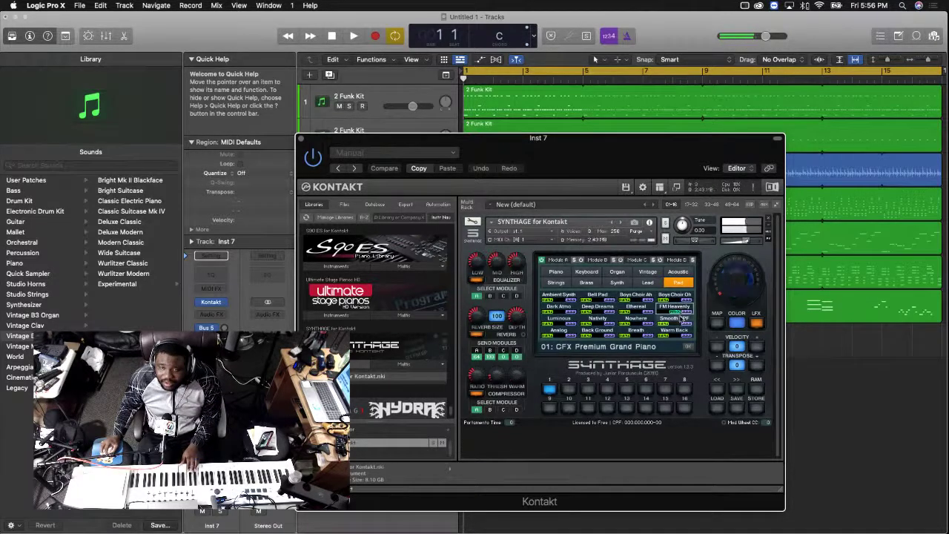
{"action": "left_click", "coordinate": [597, 318]}
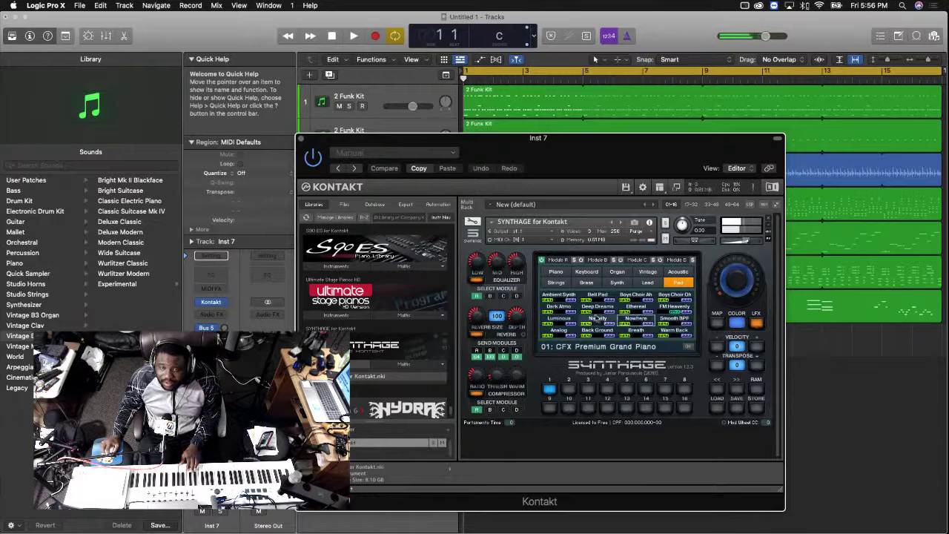
{"action": "left_click", "coordinate": [636, 332]}
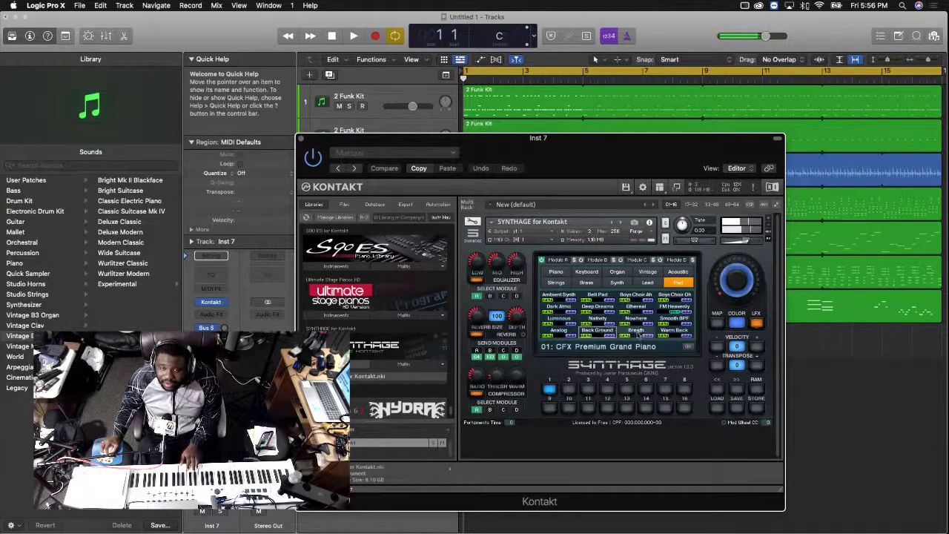
{"action": "left_click", "coordinate": [676, 331]}
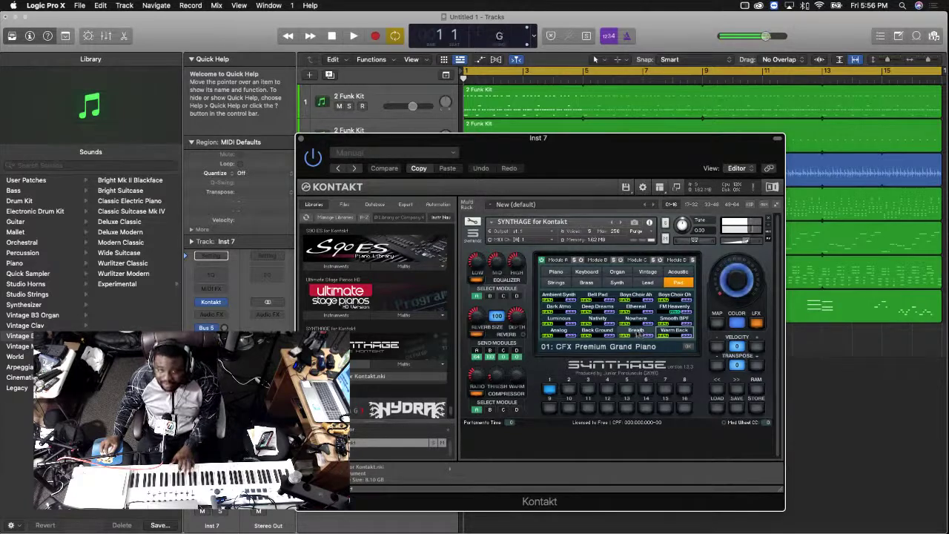
{"action": "left_click", "coordinate": [558, 331]}
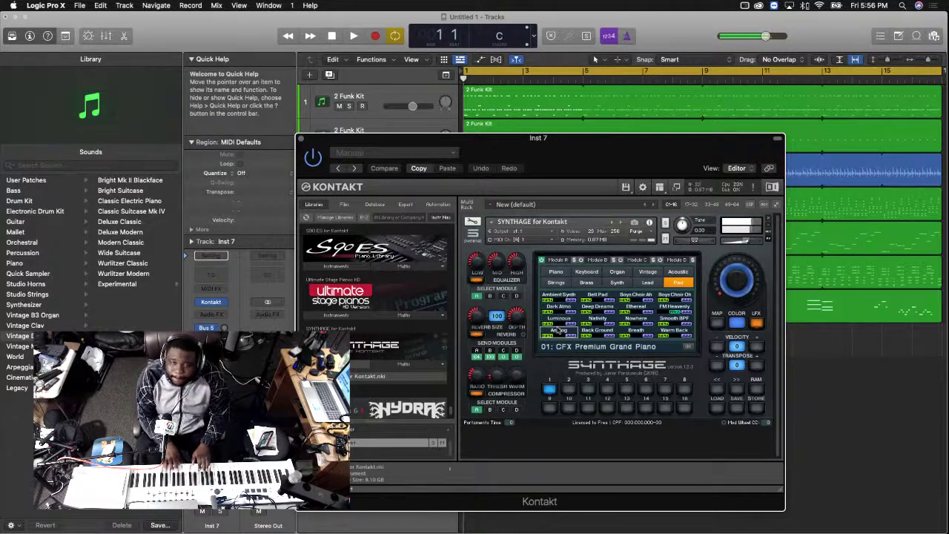
{"action": "key", "text": "space"}
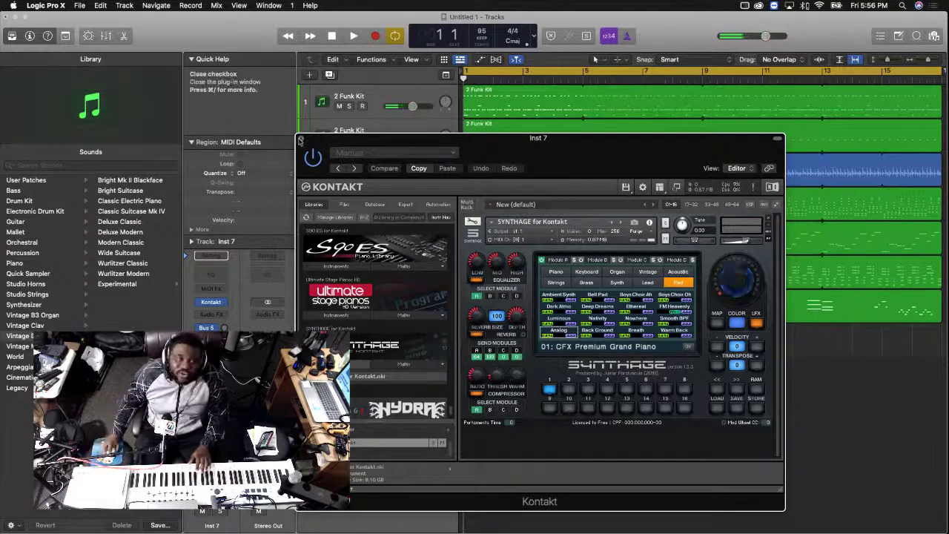
{"action": "key", "text": "super+w"}
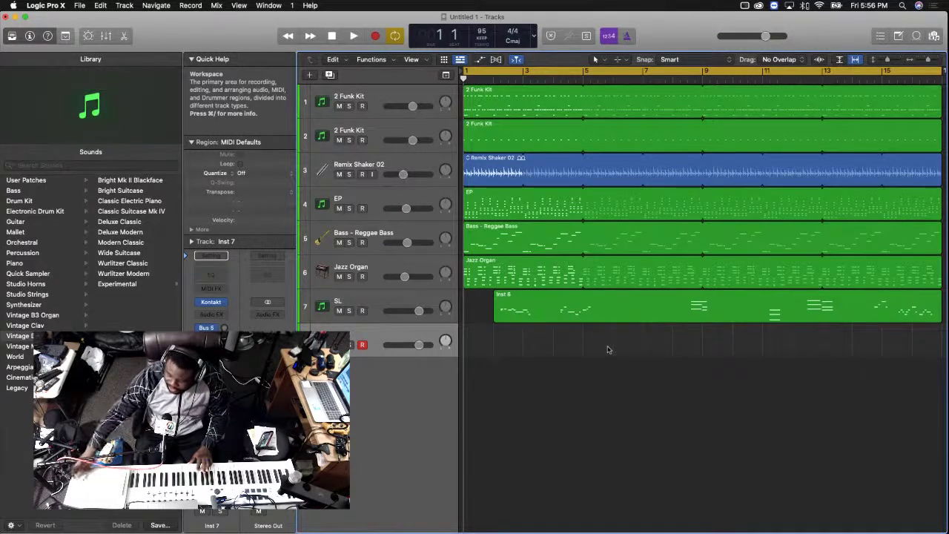
{"action": "key", "text": "r"}
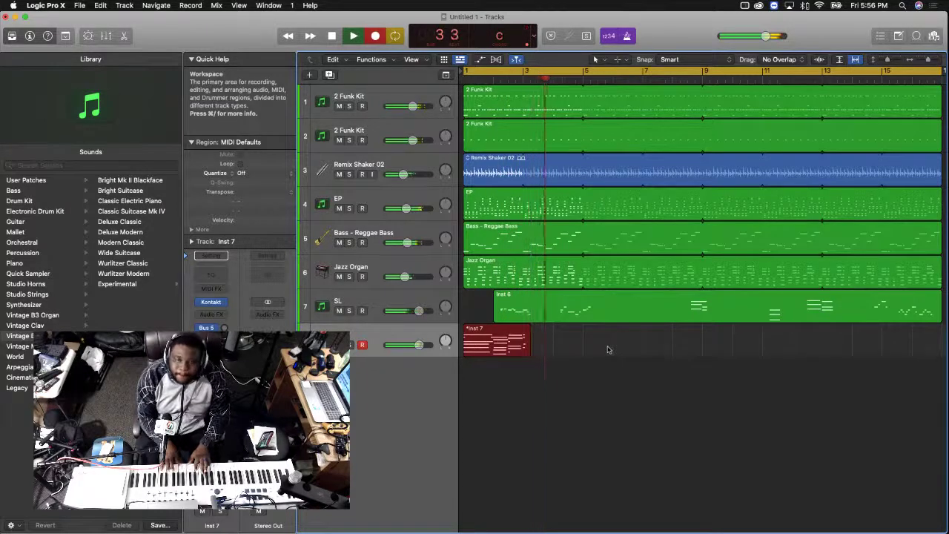
{"action": "key", "text": "space"}
{"action": "key", "text": "b"}
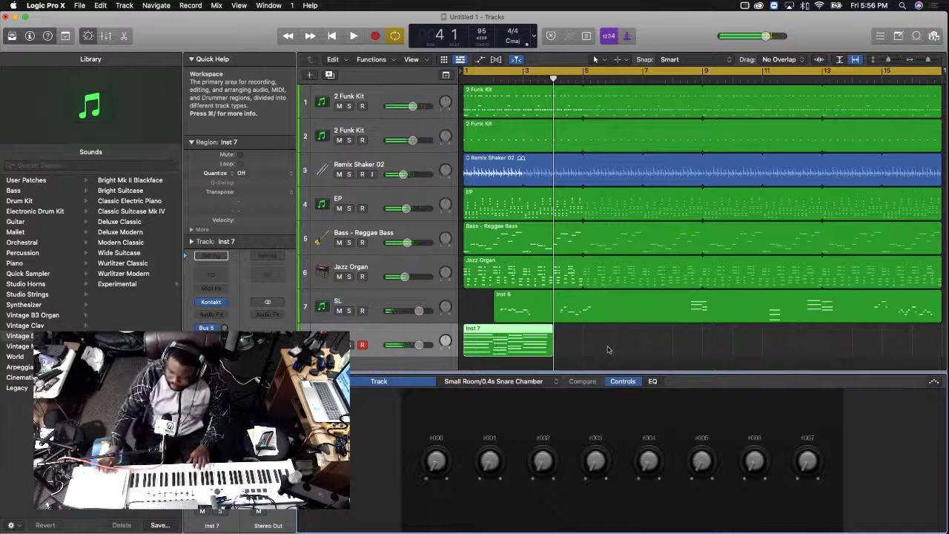
{"action": "key", "text": "Delete"}
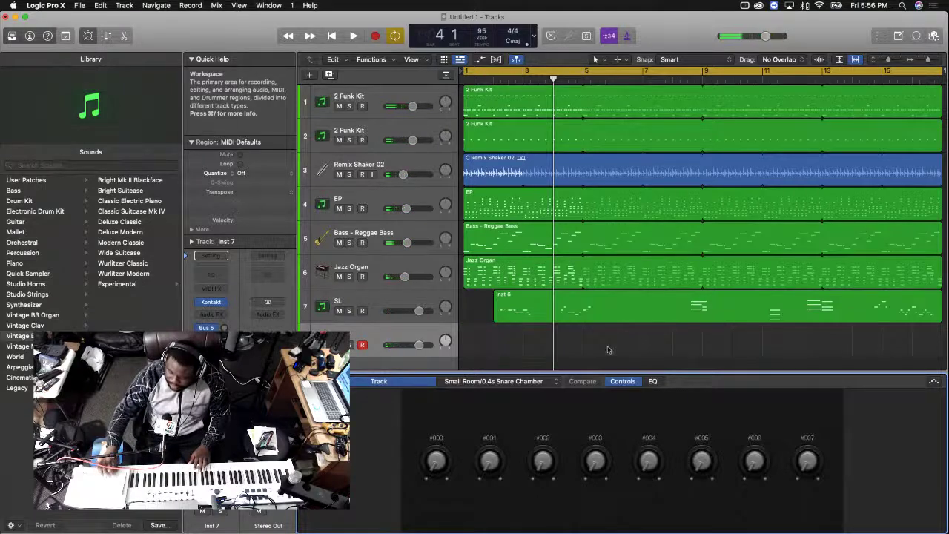
{"action": "key", "text": "Return"}
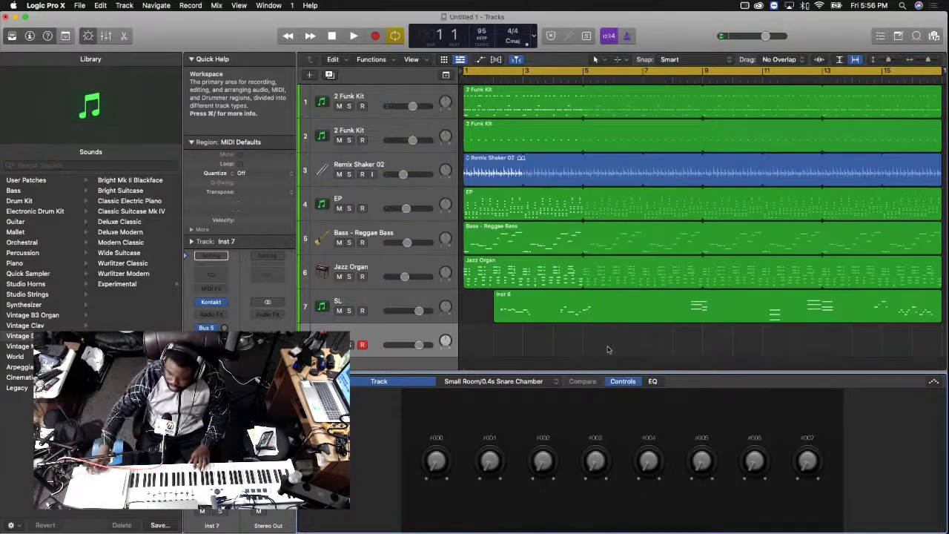
{"action": "key", "text": "r"}
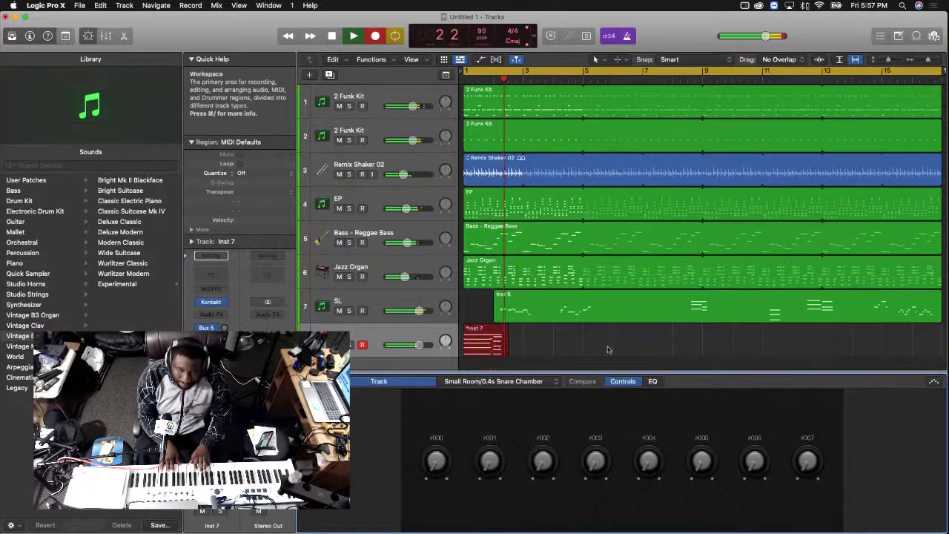
{"action": "key", "text": "space"}
{"action": "key", "text": "super+z"}
{"action": "key", "text": "Return"}
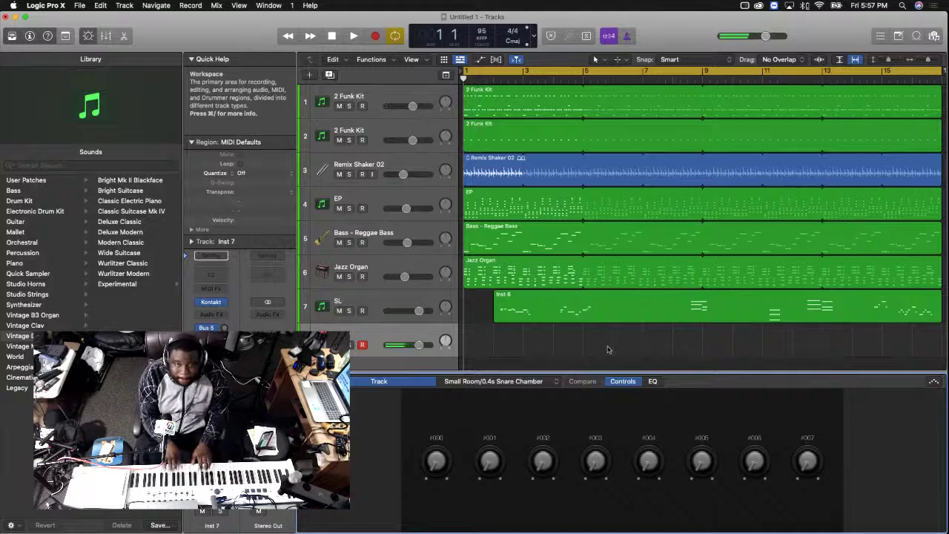
Record a pad chord take on the Inst 7 track from bar 1 into bar 9 and deselect the region
{"action": "key", "text": "r"}
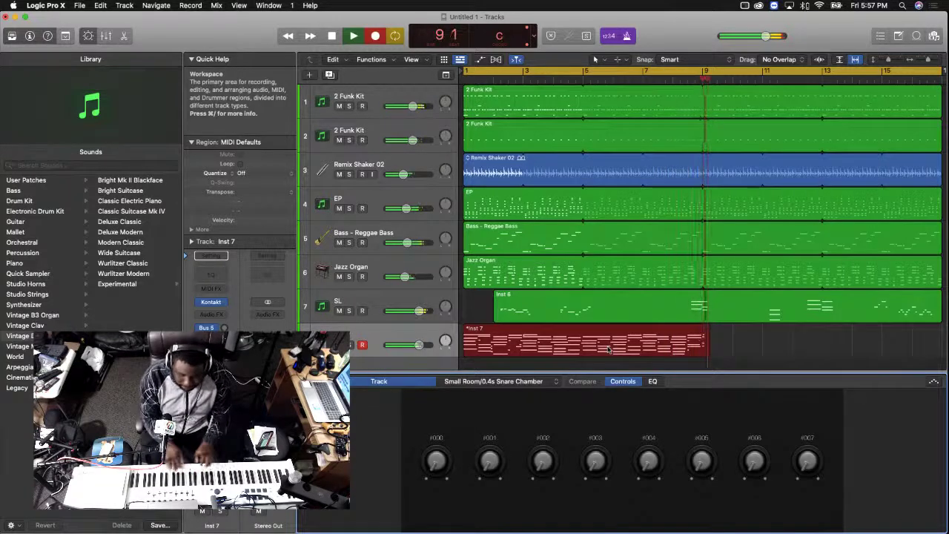
{"action": "key", "text": "space"}
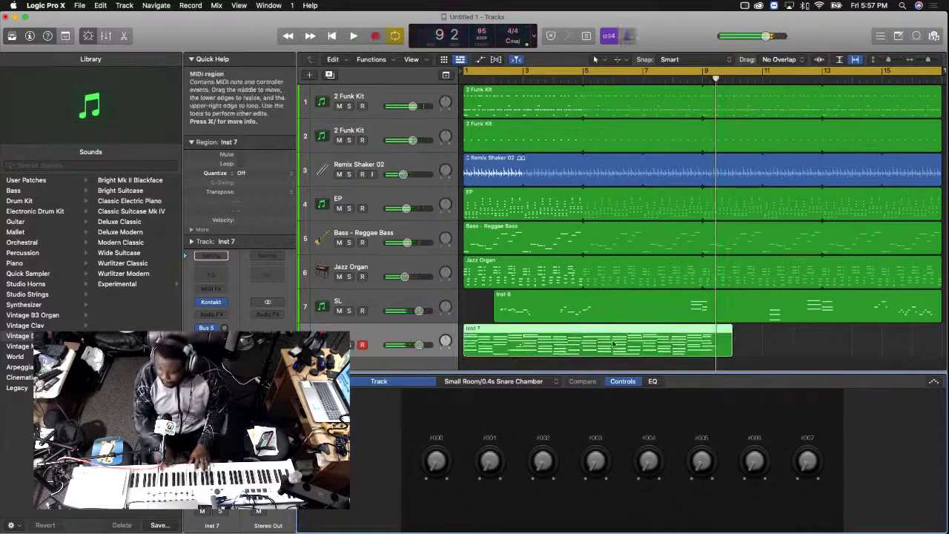
{"action": "left_click", "coordinate": [788, 355]}
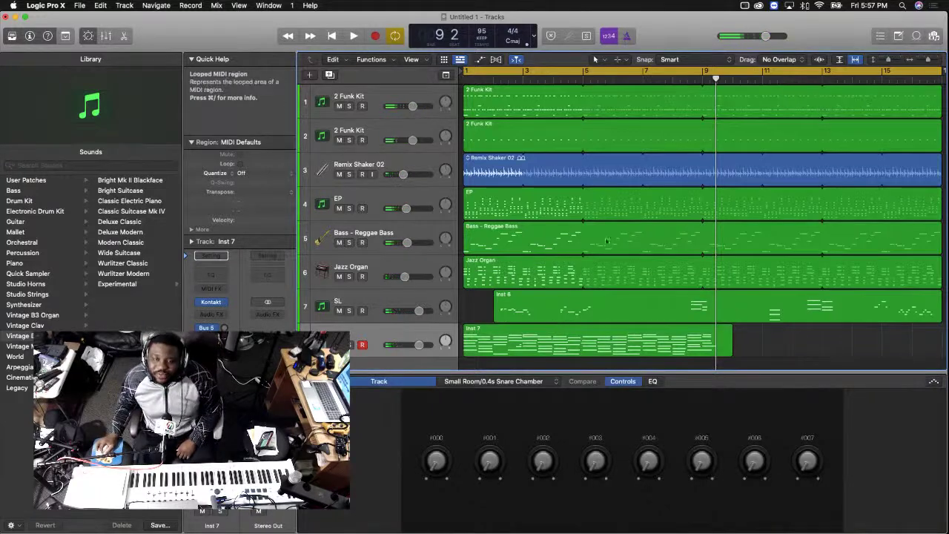
Listen to the pad take around bar 5 and trim the start of the Inst 7 region to bar 5
{"action": "left_click", "coordinate": [561, 79]}
{"action": "key", "text": "space"}
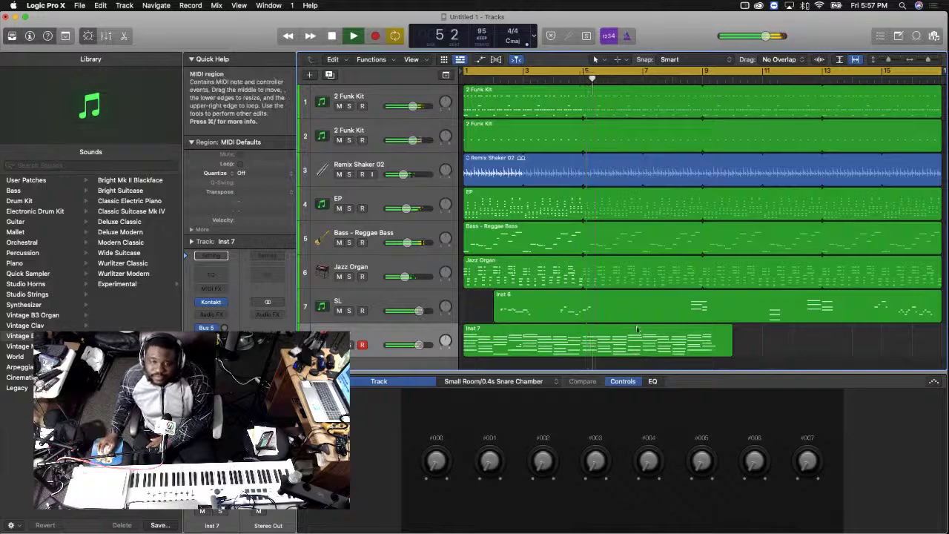
{"action": "key", "text": "space"}
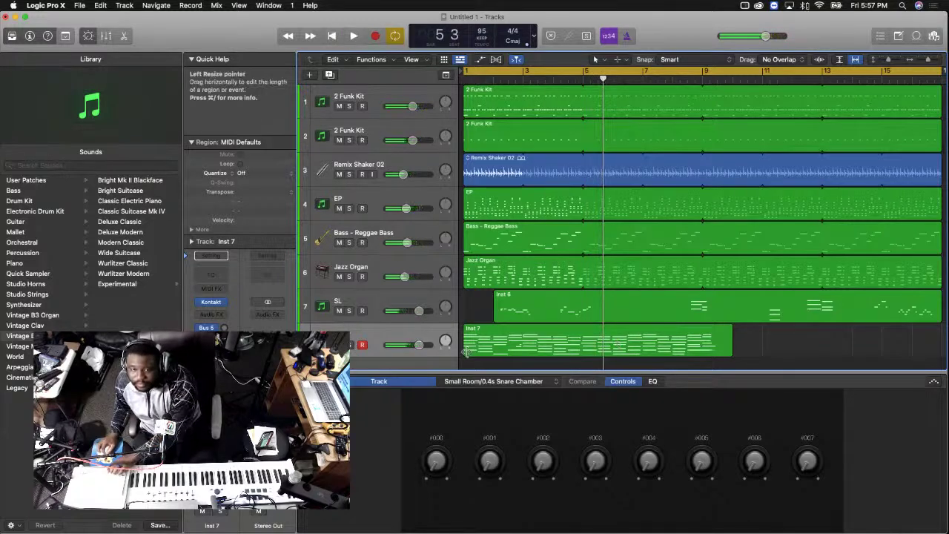
{"action": "left_click_drag", "start_coordinate": [465, 349], "coordinate": [585, 355]}
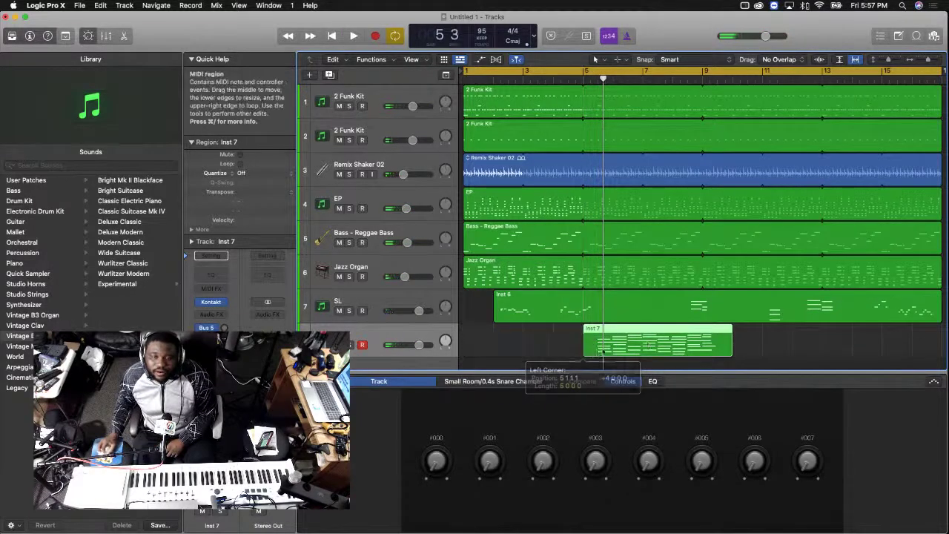
Undo the pad region's start trim, split it at bar 5 keeping the crossing notes, and remove the part before bar 5
{"action": "key", "text": "super+z"}
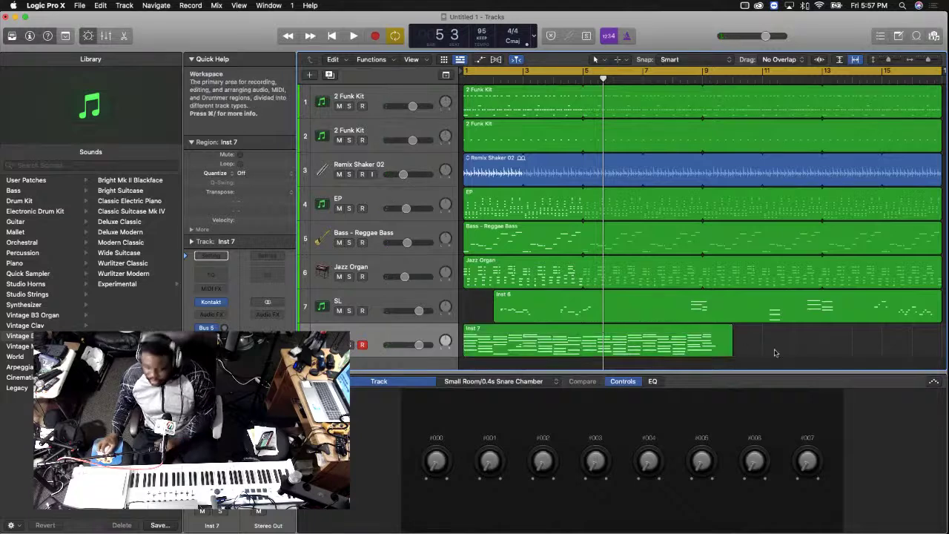
{"action": "double_click", "coordinate": [620, 350]}
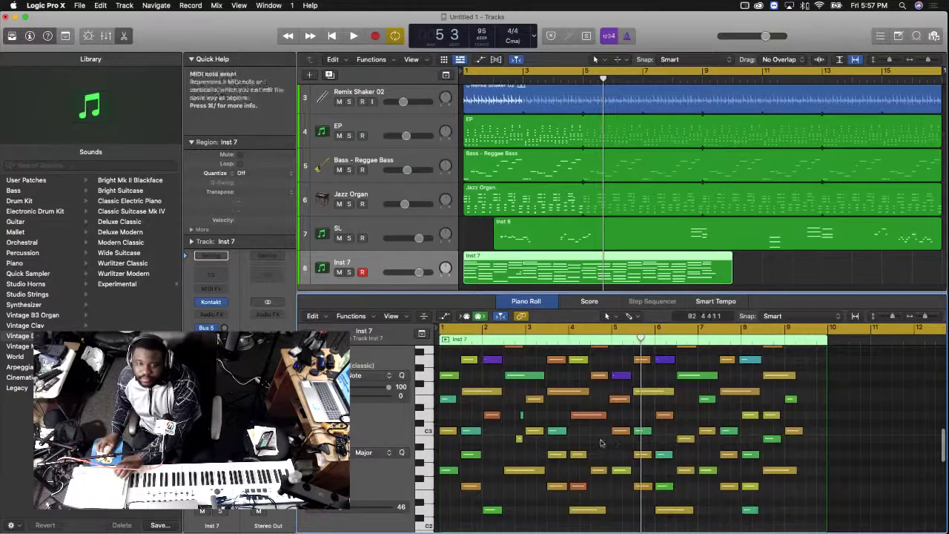
{"action": "key", "text": "super+a"}
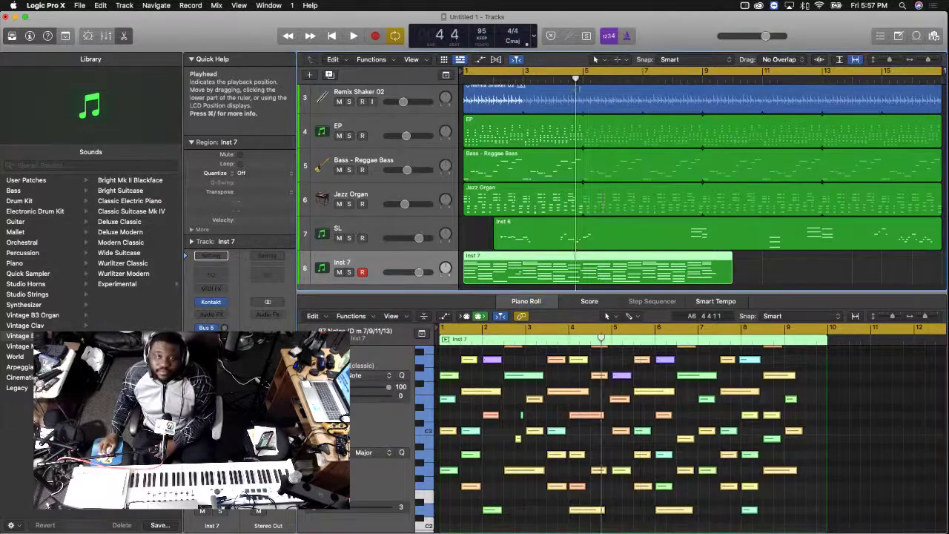
{"action": "left_click_drag", "start_coordinate": [603, 79], "coordinate": [583, 81]}
{"action": "key", "text": "super+t"}
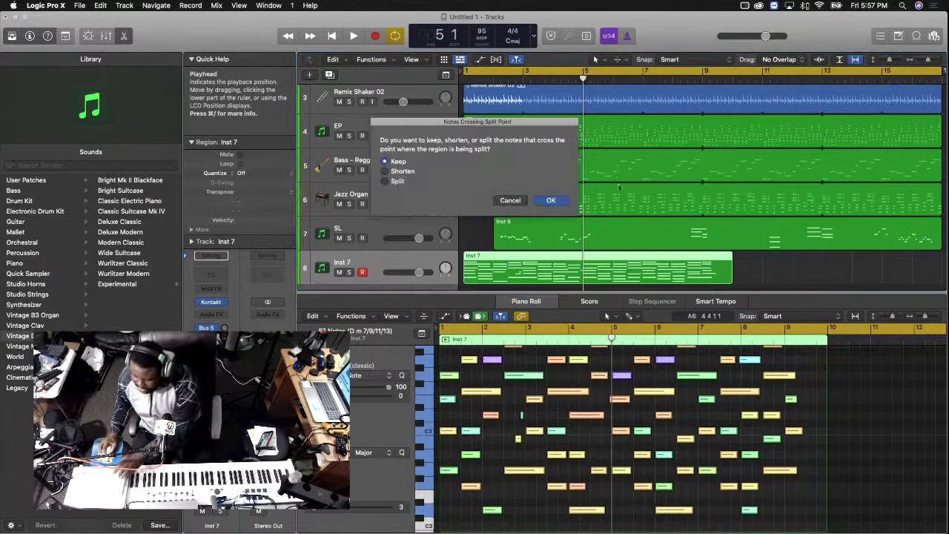
{"action": "left_click", "coordinate": [548, 201]}
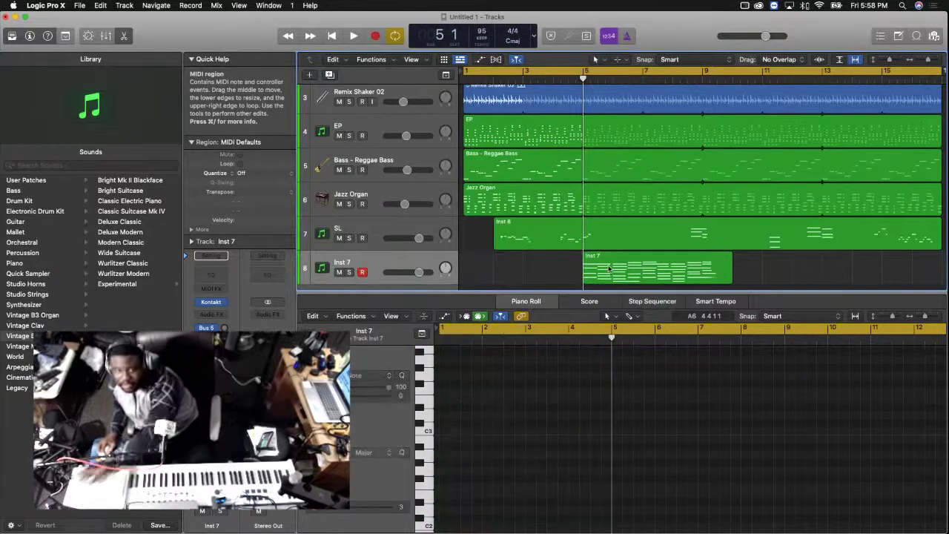
Move the remaining Inst 7 region to bar 1 and shorten its end to bar 5
{"action": "left_click_drag", "start_coordinate": [605, 273], "coordinate": [486, 272]}
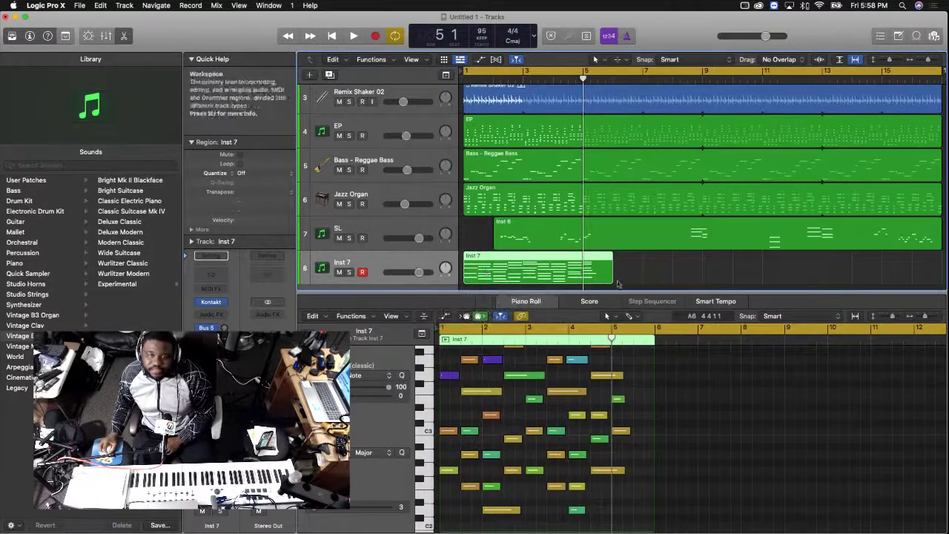
{"action": "left_click_drag", "start_coordinate": [609, 281], "coordinate": [581, 280]}
Loop the Inst 7 region up to bar 17 while listening to the arrangement, and stop playback
{"action": "left_click_drag", "start_coordinate": [707, 260], "coordinate": [770, 260]}
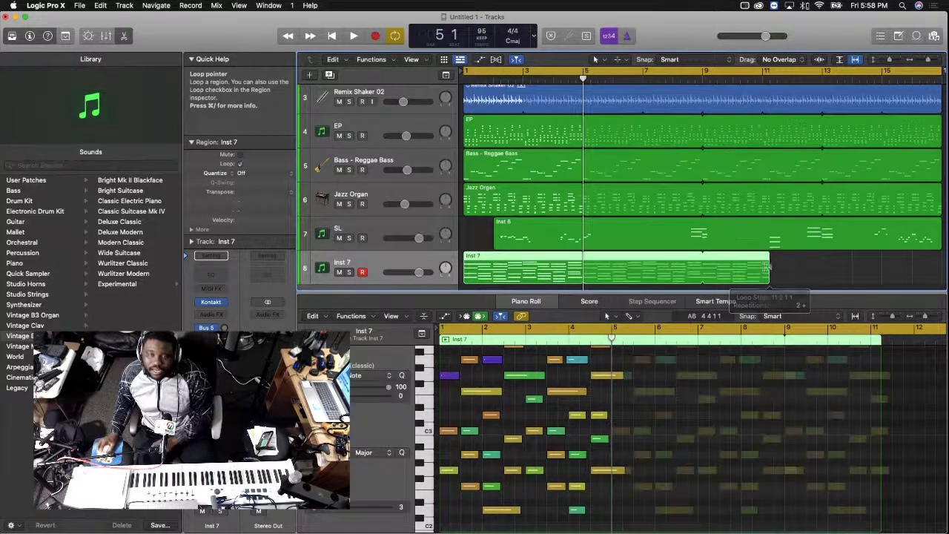
{"action": "left_click", "coordinate": [562, 82]}
{"action": "key", "text": "space"}
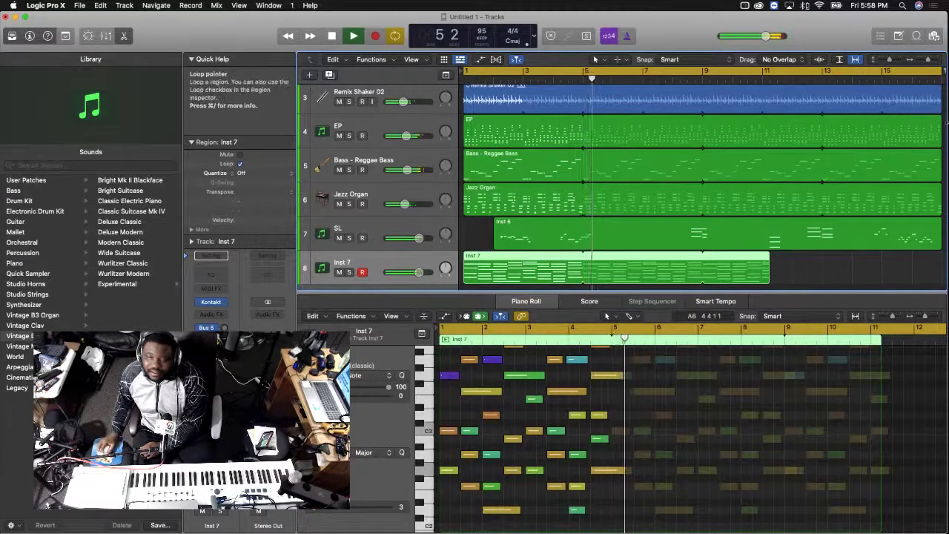
{"action": "left_click", "coordinate": [923, 64]}
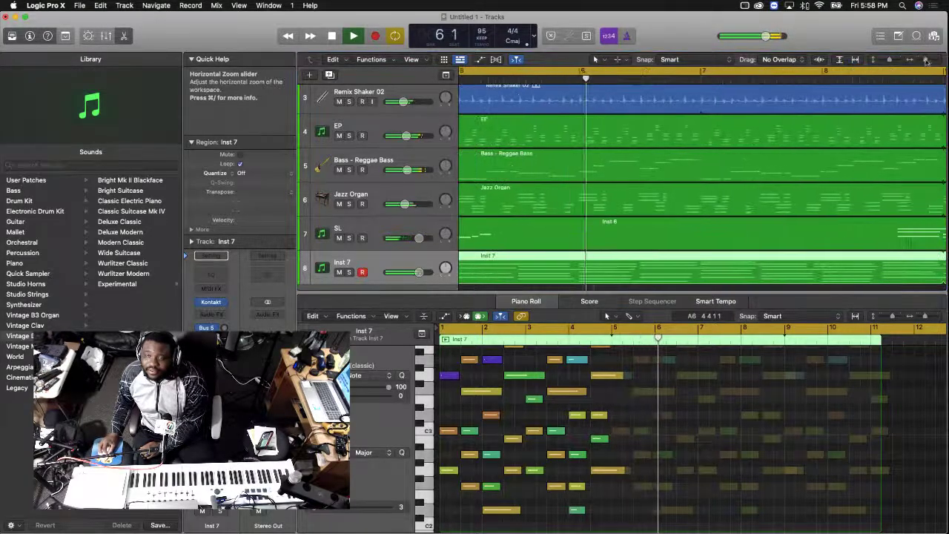
{"action": "key", "text": "super+Left"}
{"action": "key", "text": "super+Left"}
{"action": "key", "text": "super+Left"}
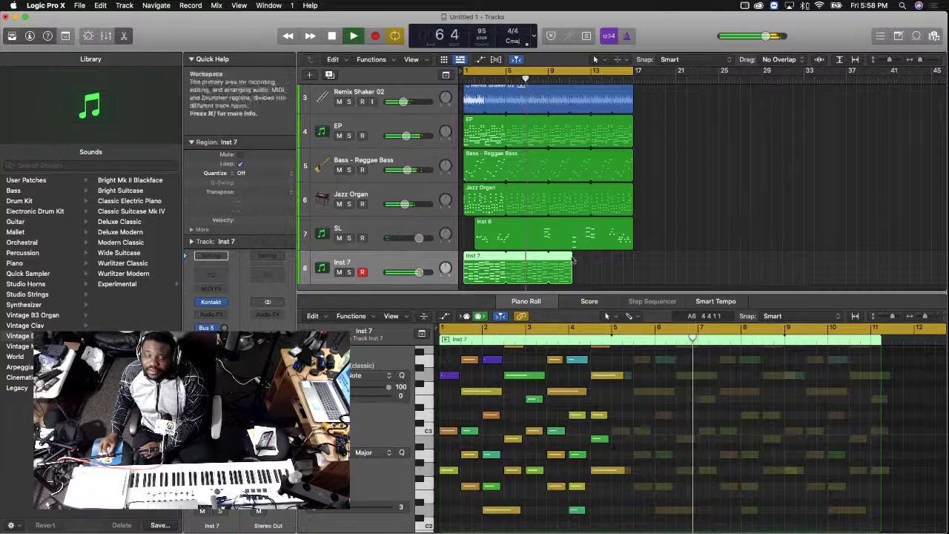
{"action": "left_click_drag", "start_coordinate": [572, 261], "coordinate": [632, 272]}
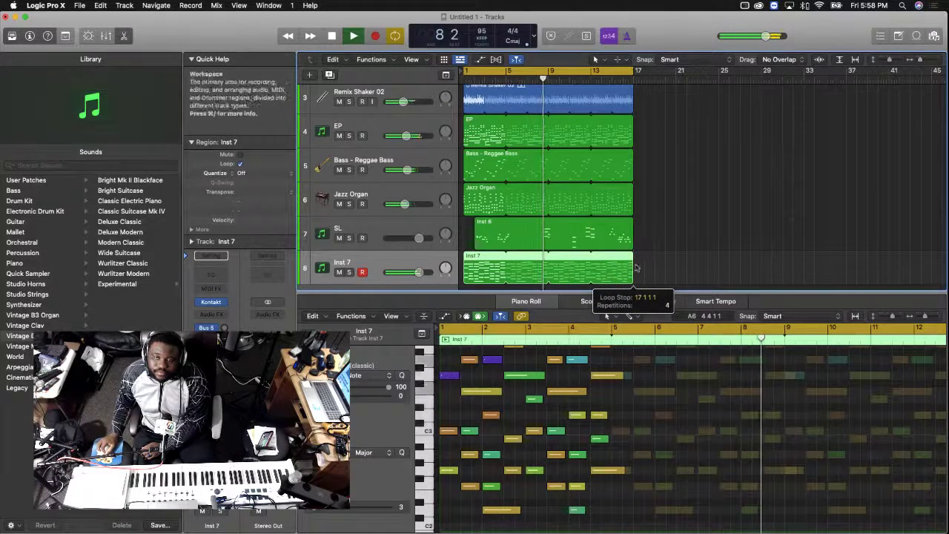
{"action": "left_click", "coordinate": [677, 252]}
{"action": "key", "text": "space"}
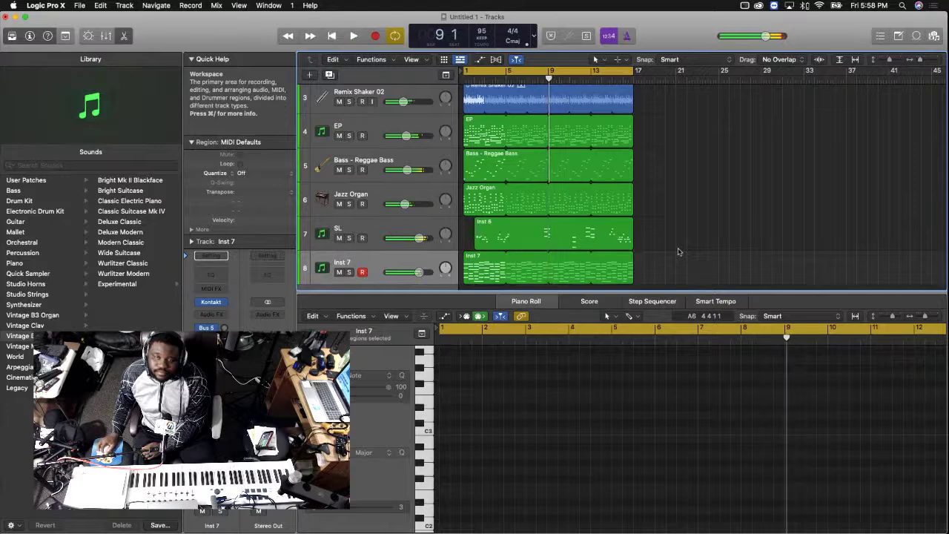
Solo both 2 Funk Kit channels and Remix Shaker 02 in the mixer during playback, briefly trying EP with them
{"action": "key", "text": "x"}
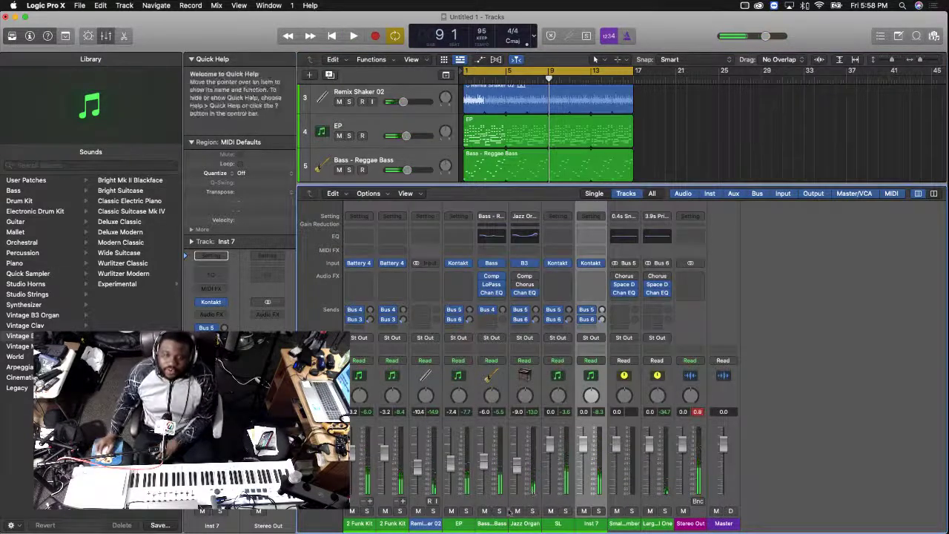
{"action": "left_click", "coordinate": [365, 511]}
{"action": "left_click", "coordinate": [400, 511]}
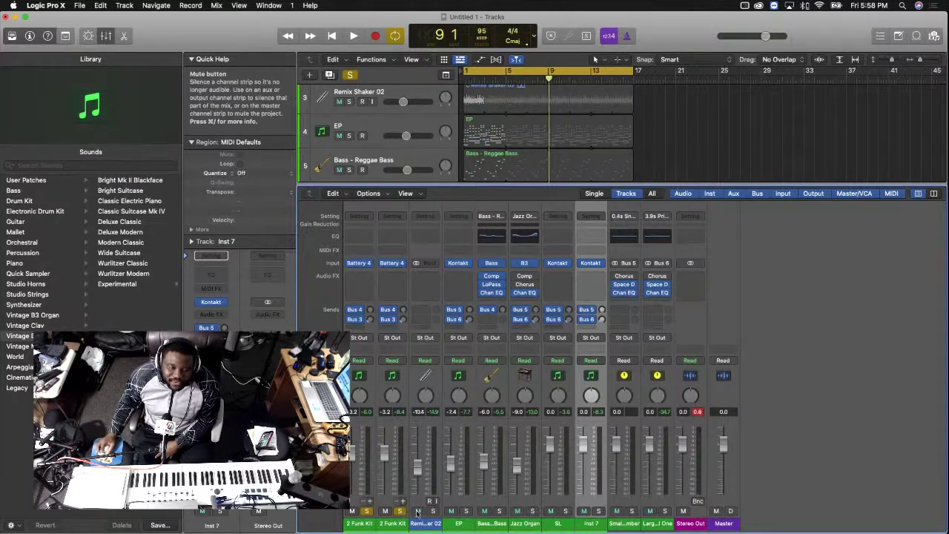
{"action": "key", "text": "space"}
{"action": "left_click", "coordinate": [432, 511]}
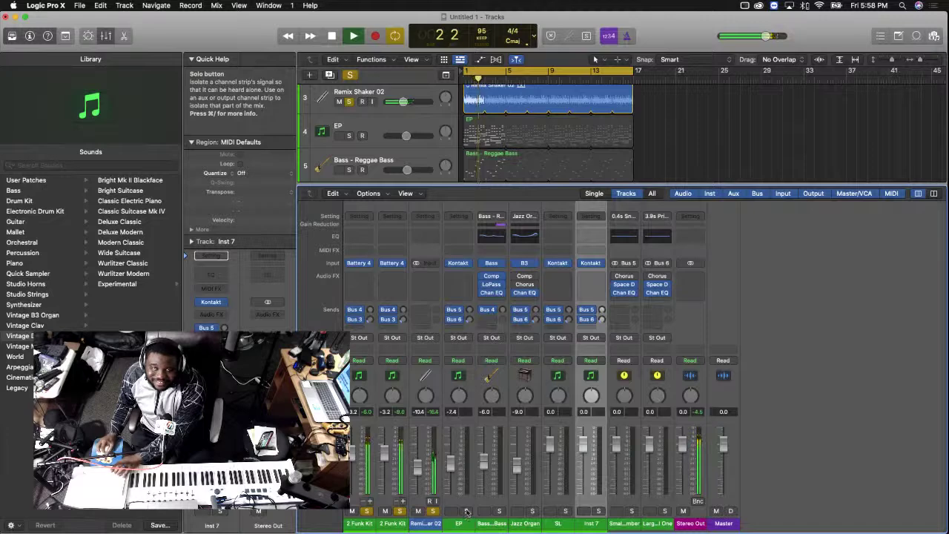
{"action": "left_click", "coordinate": [466, 512]}
{"action": "left_click", "coordinate": [466, 512]}
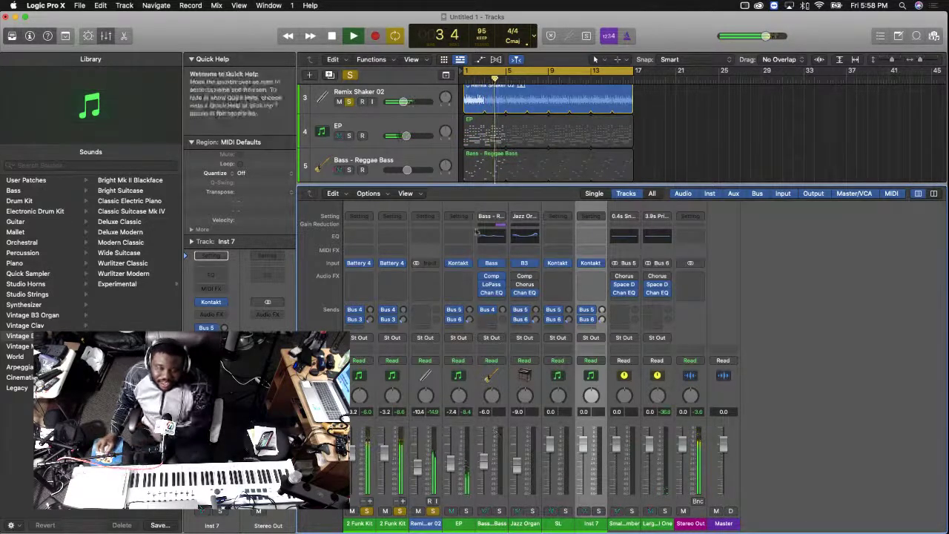
Rename the Inst 7 track to pad, then move it directly above the EP track and solo it
{"action": "key", "text": "x"}
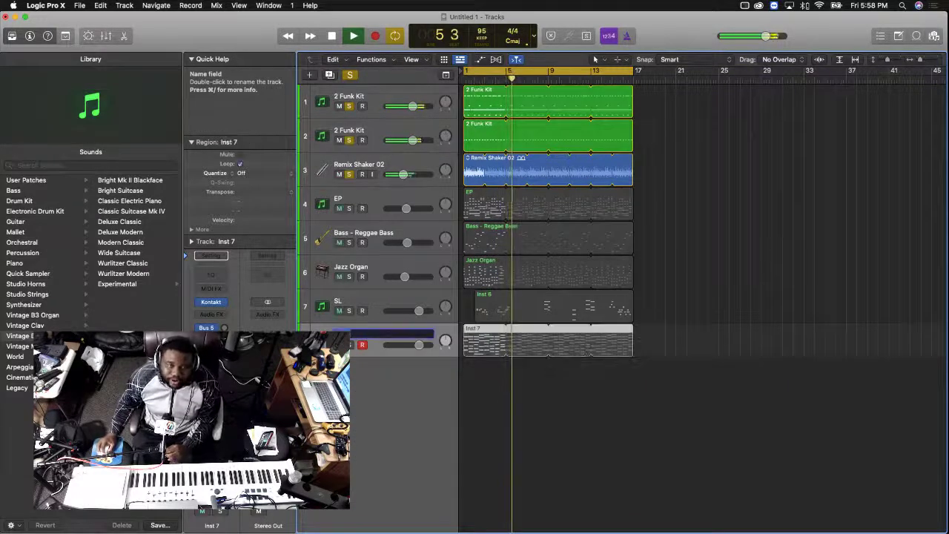
{"action": "type", "text": "pad"}
{"action": "key", "text": "Return"}
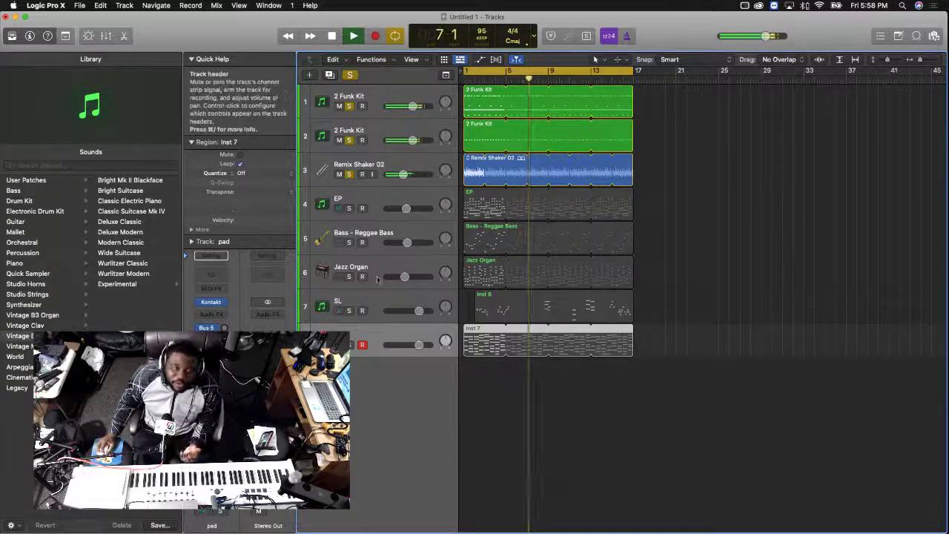
{"action": "left_click_drag", "start_coordinate": [372, 339], "coordinate": [348, 201]}
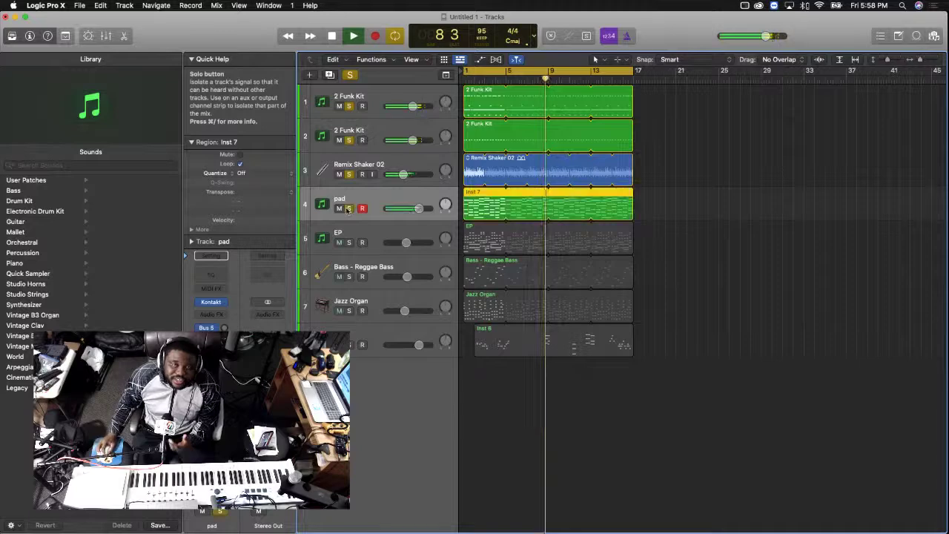
Lower the pad channel to -7.6 dB, and solo the EP channel and lower it to -12.6 dB
{"action": "key", "text": "x"}
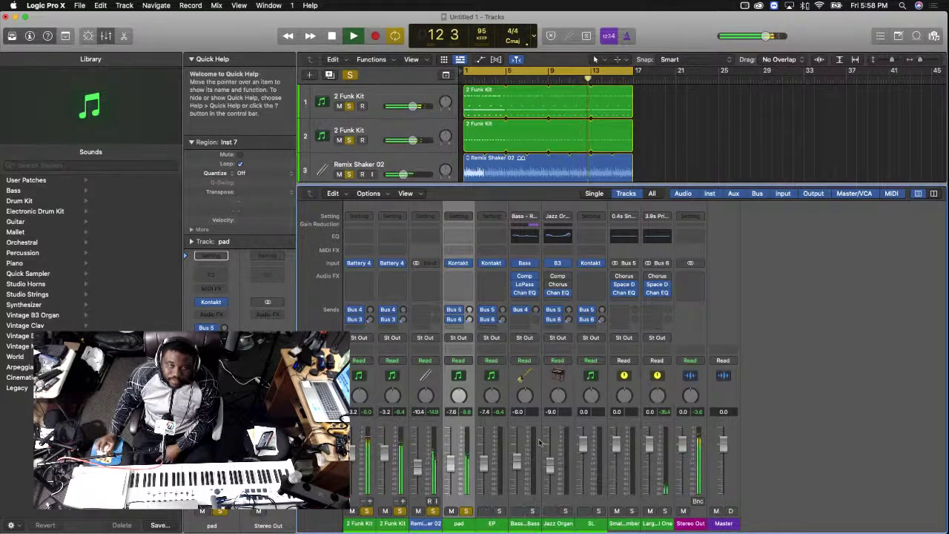
{"action": "left_click", "coordinate": [500, 511]}
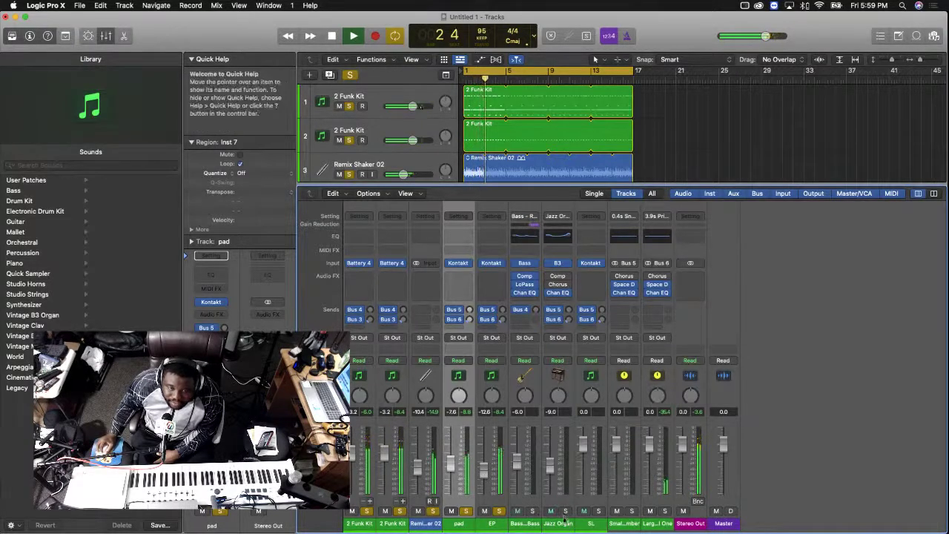
Move the Jazz Organ track directly above the Bass - Reggae Bass track and solo it
{"action": "key", "text": "x"}
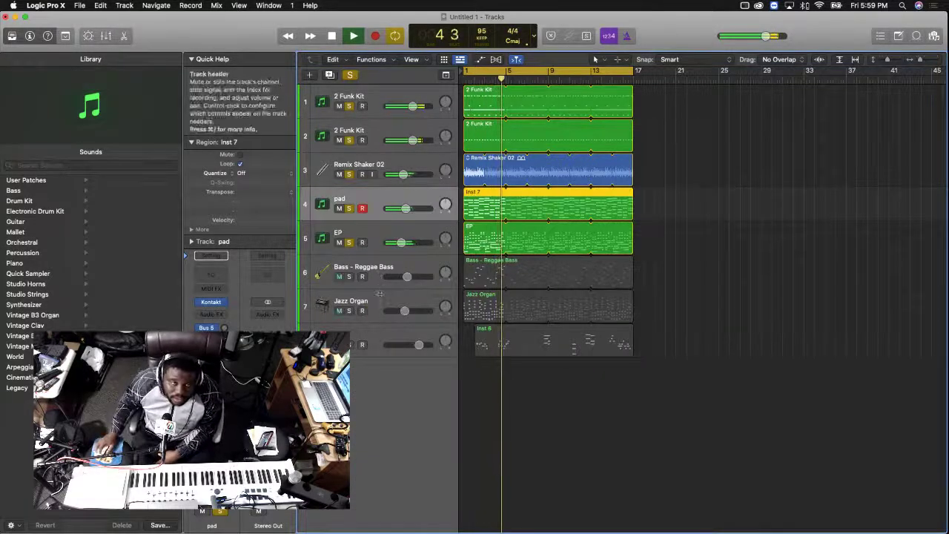
{"action": "left_click", "coordinate": [381, 299]}
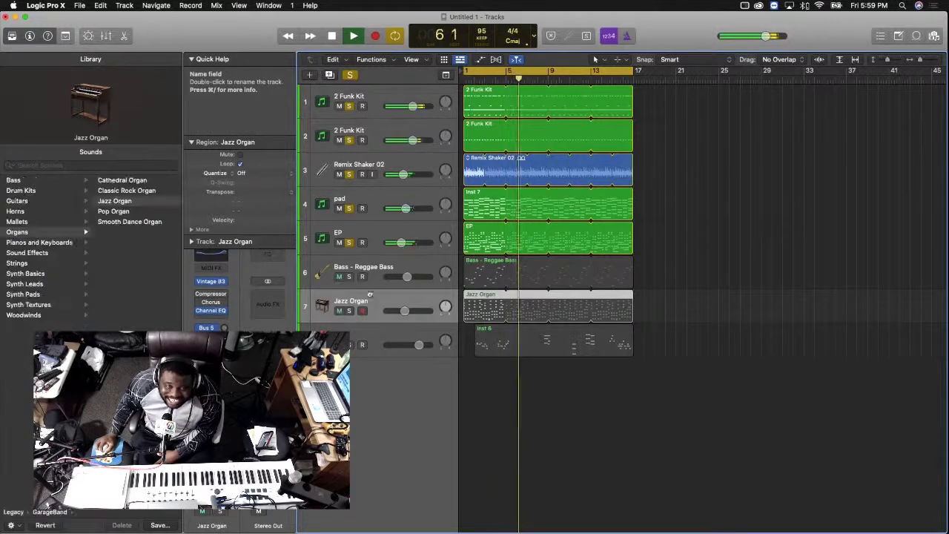
{"action": "left_click_drag", "start_coordinate": [369, 295], "coordinate": [352, 275]}
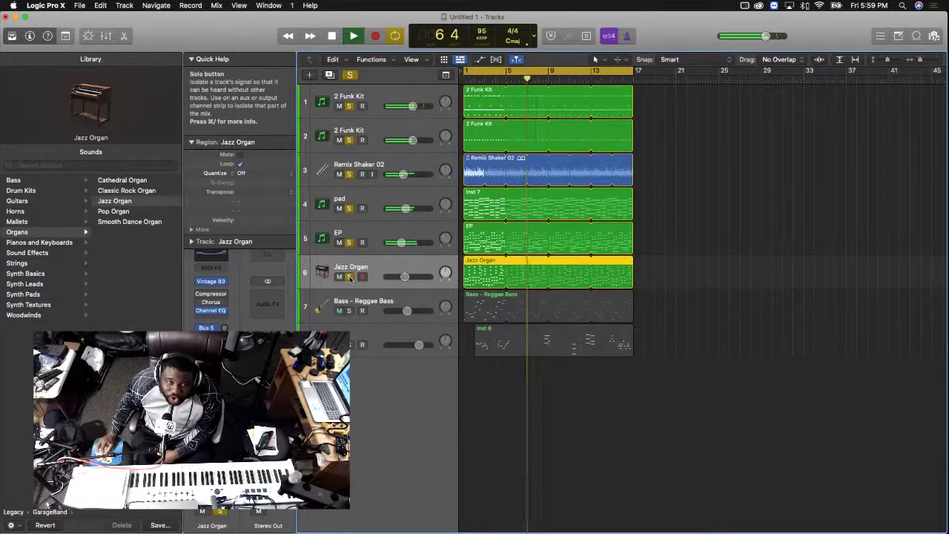
Set Jazz Organ to -8.8 dB, and solo the bass at -6.6 dB and SL at -5.1 dB in the mixer
{"action": "key", "text": "x"}
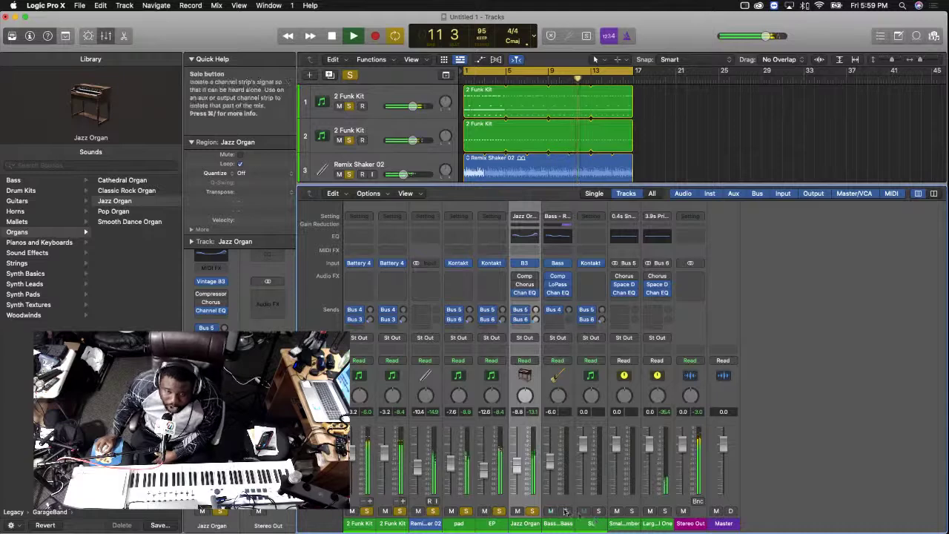
{"action": "left_click", "coordinate": [566, 511]}
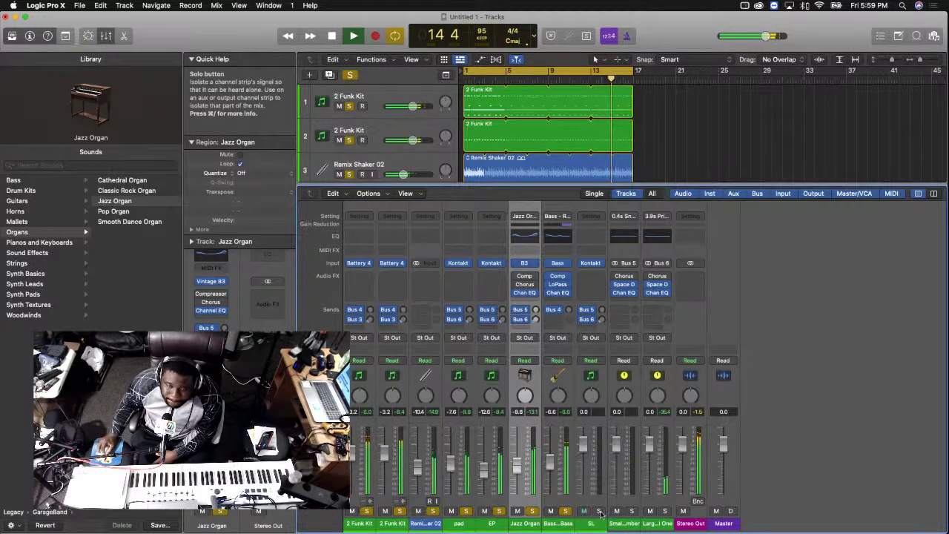
{"action": "left_click_drag", "start_coordinate": [582, 443], "coordinate": [582, 461]}
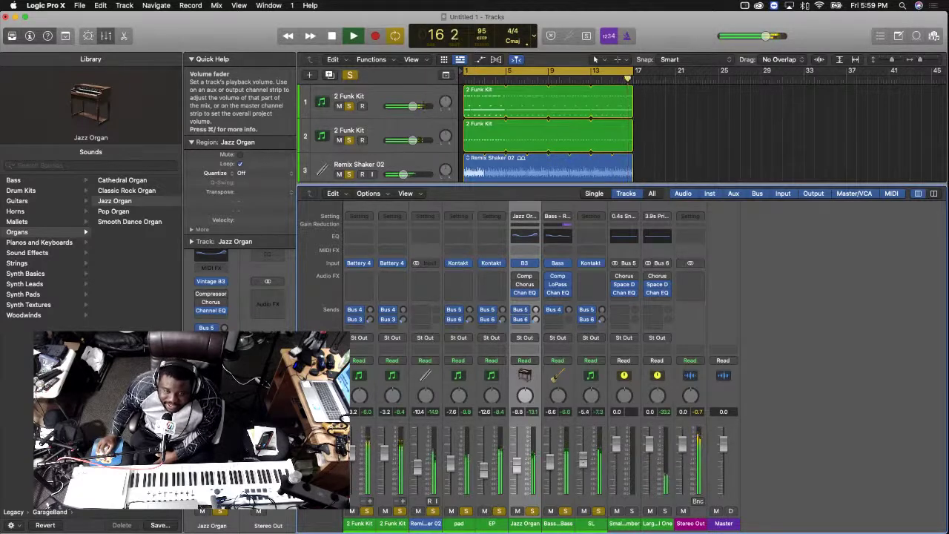
{"action": "left_click_drag", "start_coordinate": [583, 460], "coordinate": [583, 460]}
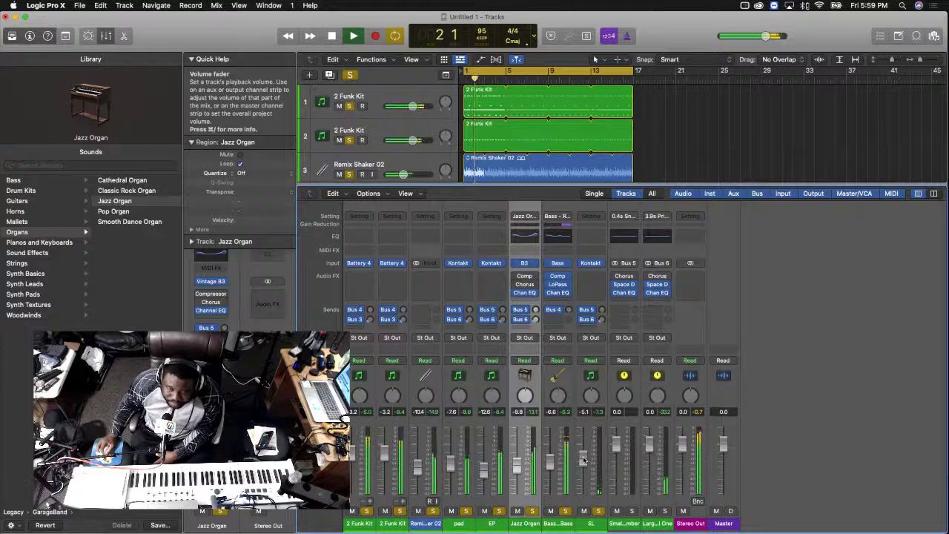
{"action": "key", "text": "x"}
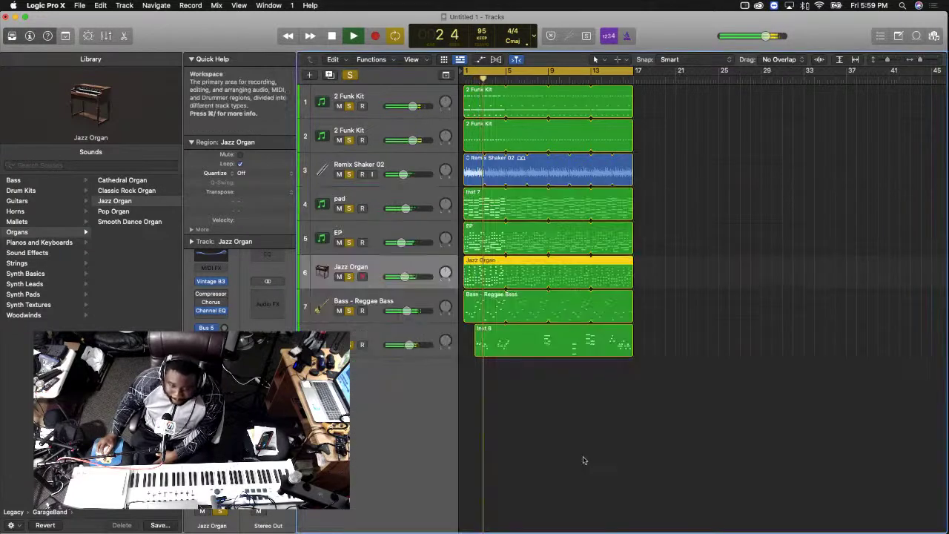
Extend the start of the SL track's Inst 6 region back to bar 1 and stop playback
{"action": "left_click", "coordinate": [645, 389]}
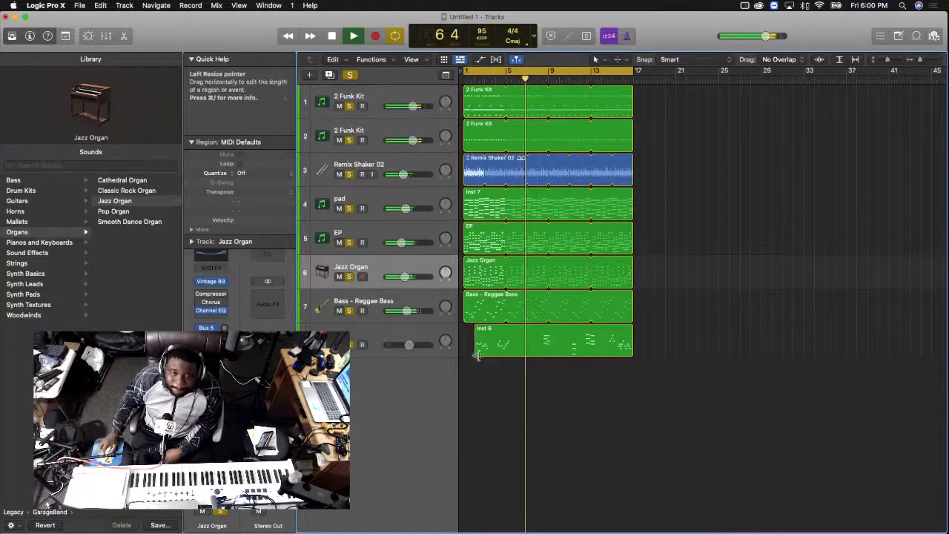
{"action": "left_click_drag", "start_coordinate": [473, 353], "coordinate": [463, 355]}
{"action": "left_click", "coordinate": [516, 392]}
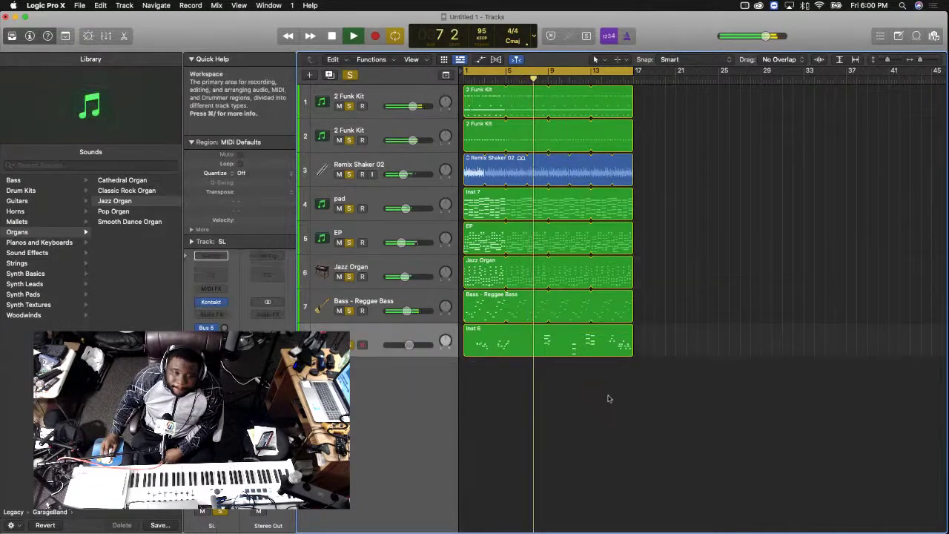
{"action": "key", "text": "space"}
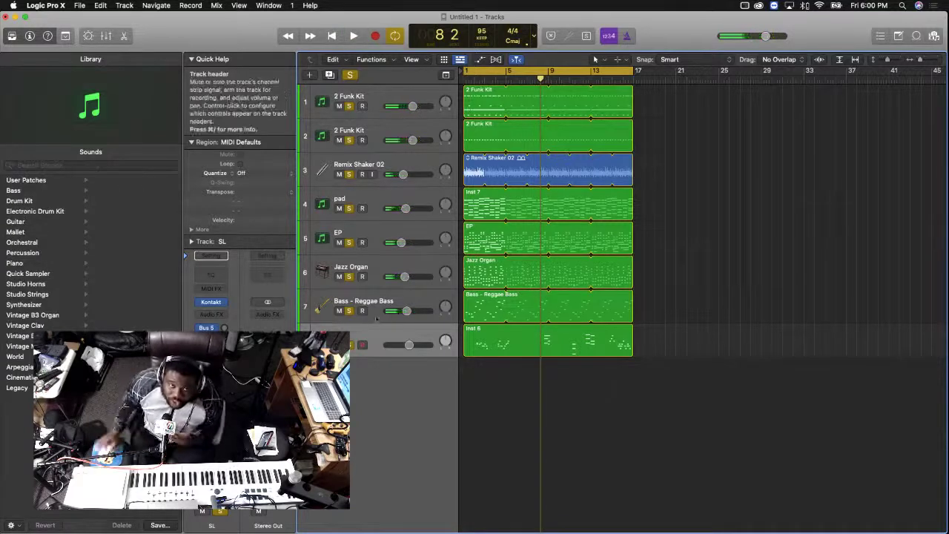
Clear all track solos and add a new software instrument track directly below the Remix Shaker 02 track
{"action": "left_click", "coordinate": [349, 76]}
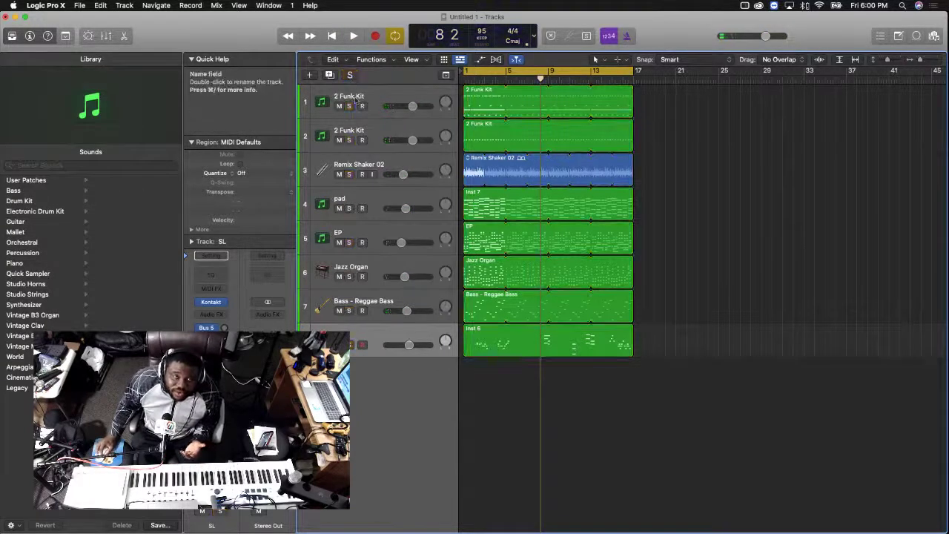
{"action": "left_click", "coordinate": [376, 96]}
{"action": "left_click", "coordinate": [380, 169]}
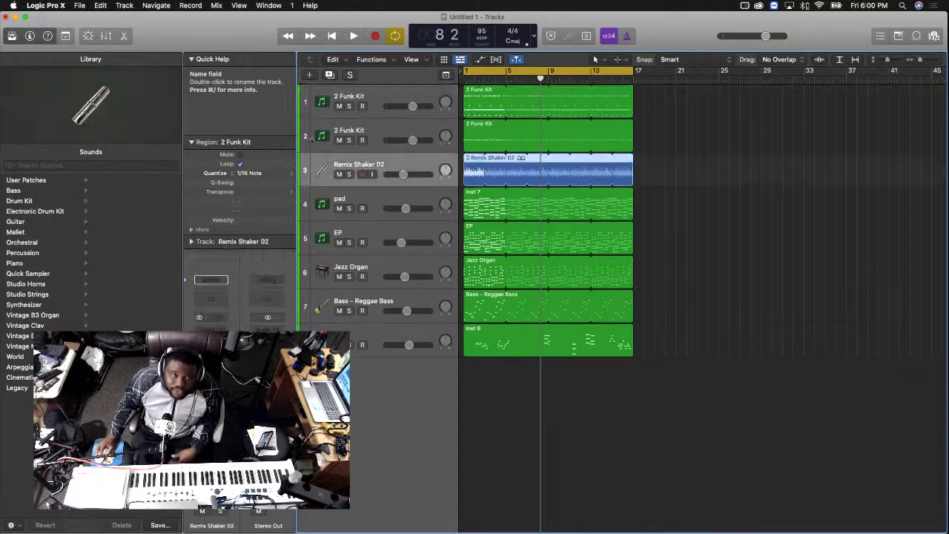
{"action": "left_click", "coordinate": [123, 5]}
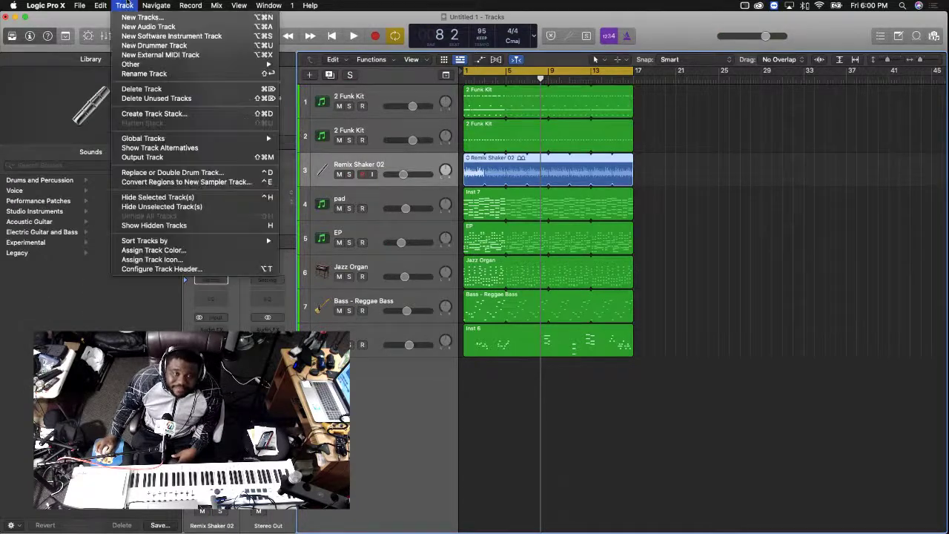
{"action": "left_click", "coordinate": [160, 36]}
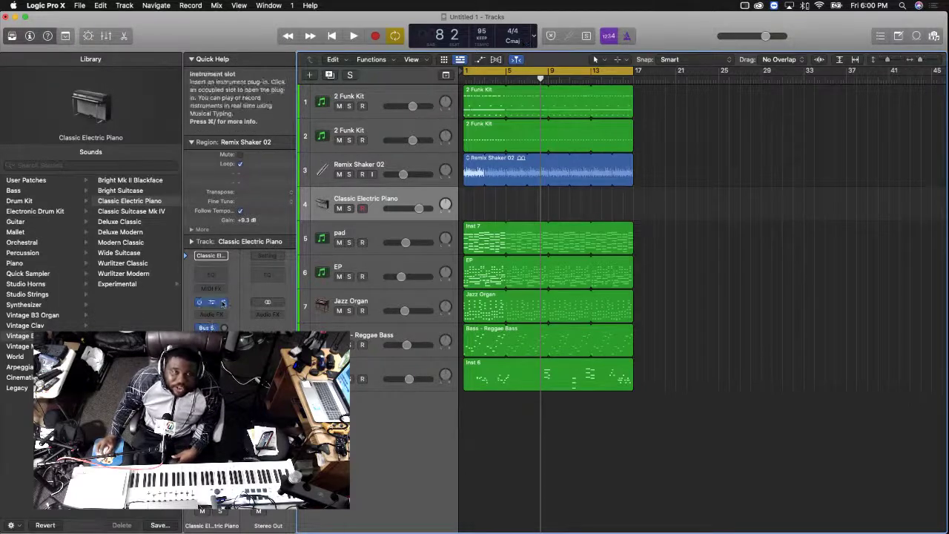
Load Battery 4 in stereo on the new track and open the recent kit L4C_Congos.nbkt in it
{"action": "left_click", "coordinate": [223, 301]}
{"action": "mouse_move", "coordinate": [269, 286]}
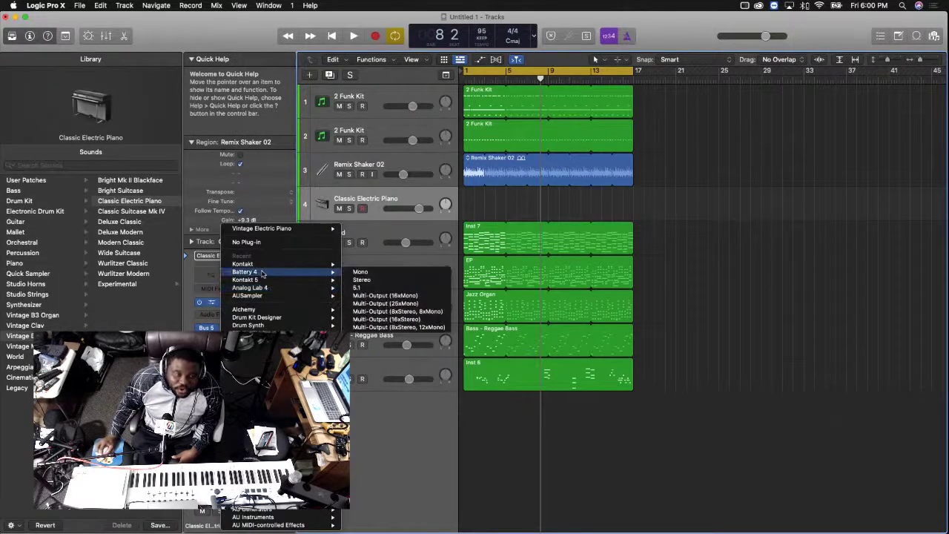
{"action": "left_click", "coordinate": [381, 282]}
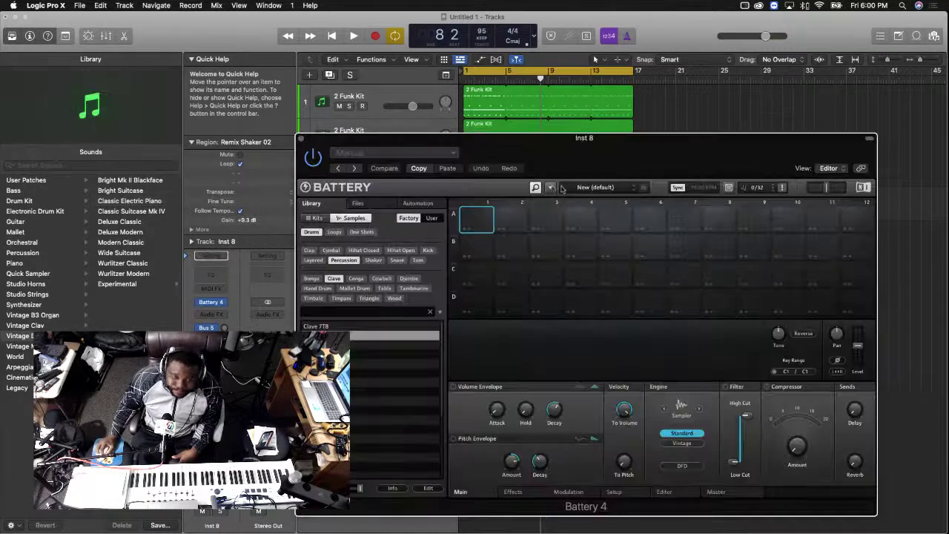
{"action": "left_click", "coordinate": [549, 187]}
{"action": "mouse_move", "coordinate": [573, 199]}
{"action": "mouse_move", "coordinate": [646, 215]}
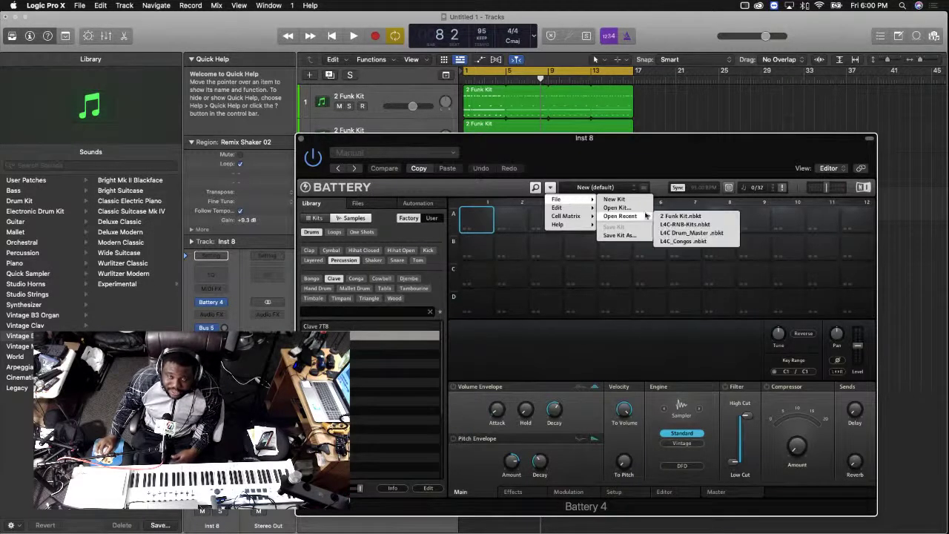
{"action": "left_click", "coordinate": [695, 242]}
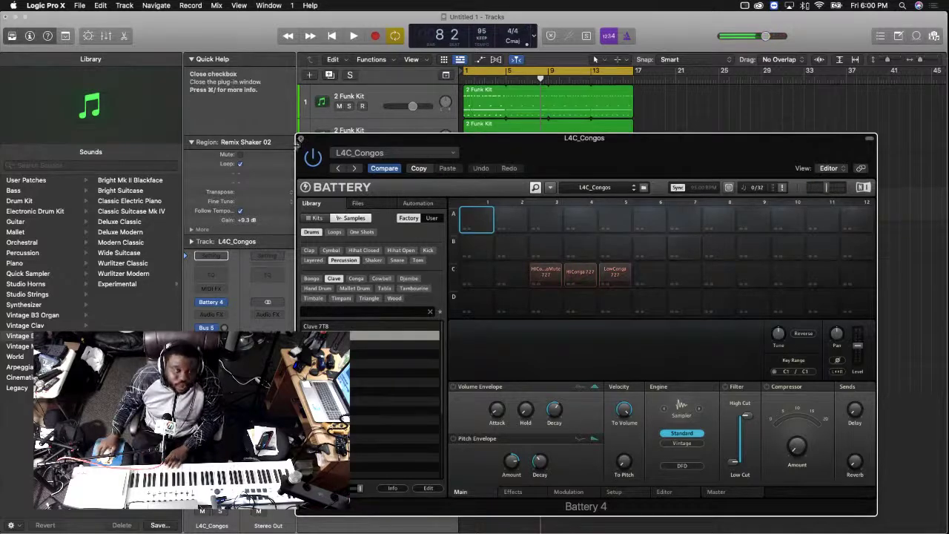
{"action": "left_click", "coordinate": [301, 138]}
Record a conga part on the L4C_Congos track from bar 1 through the end of bar 16
{"action": "key", "text": "Return"}
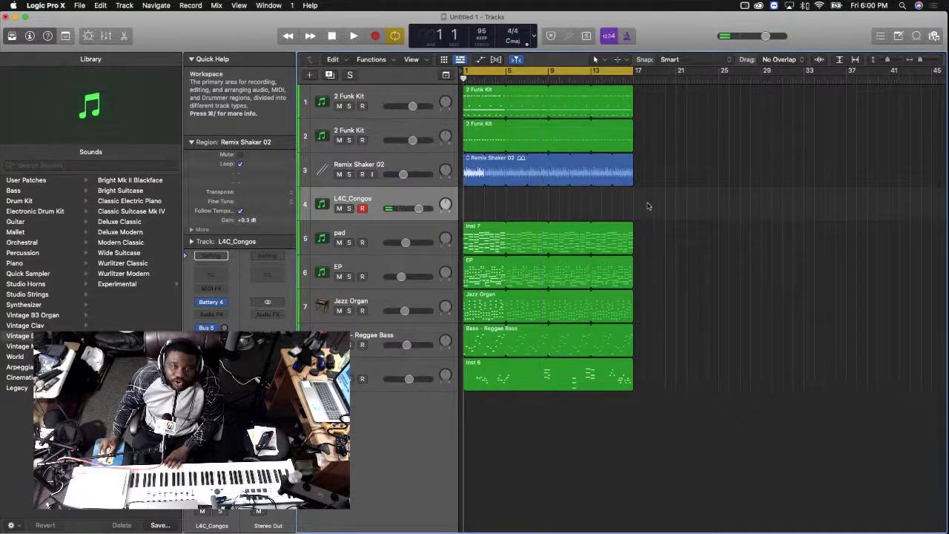
{"action": "key", "text": "r"}
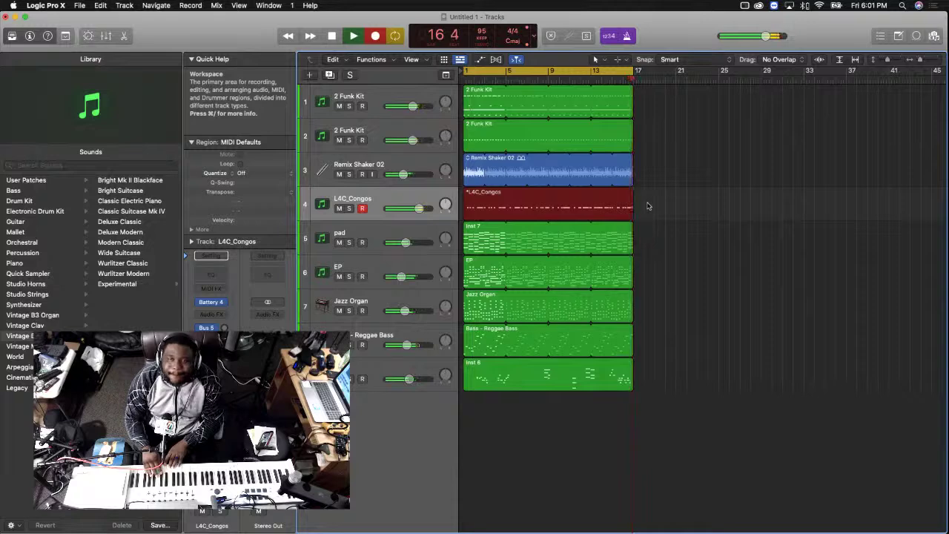
{"action": "key", "text": "space"}
{"action": "left_click", "coordinate": [653, 206]}
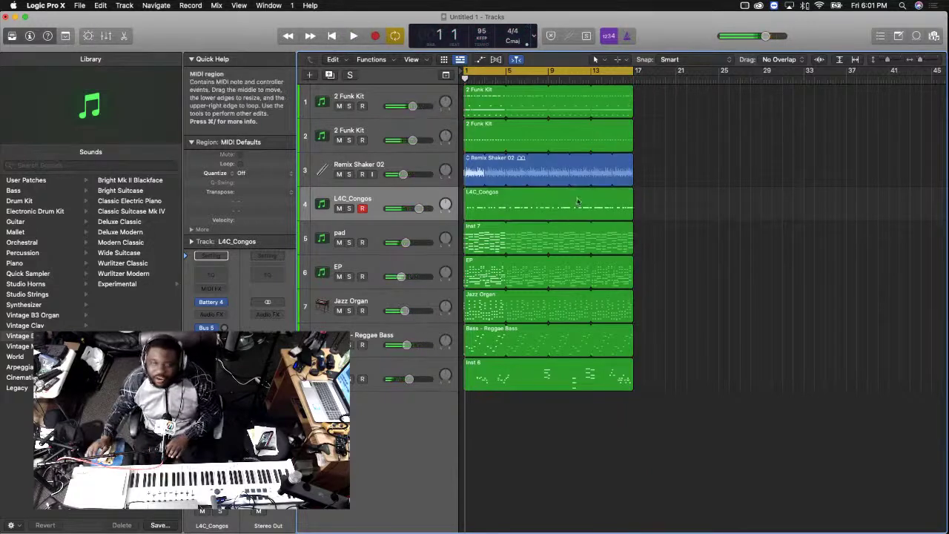
Examine the timing of the recorded conga notes in the Piano Roll and against the other tracks
{"action": "left_click", "coordinate": [578, 201]}
{"action": "double_click", "coordinate": [577, 201]}
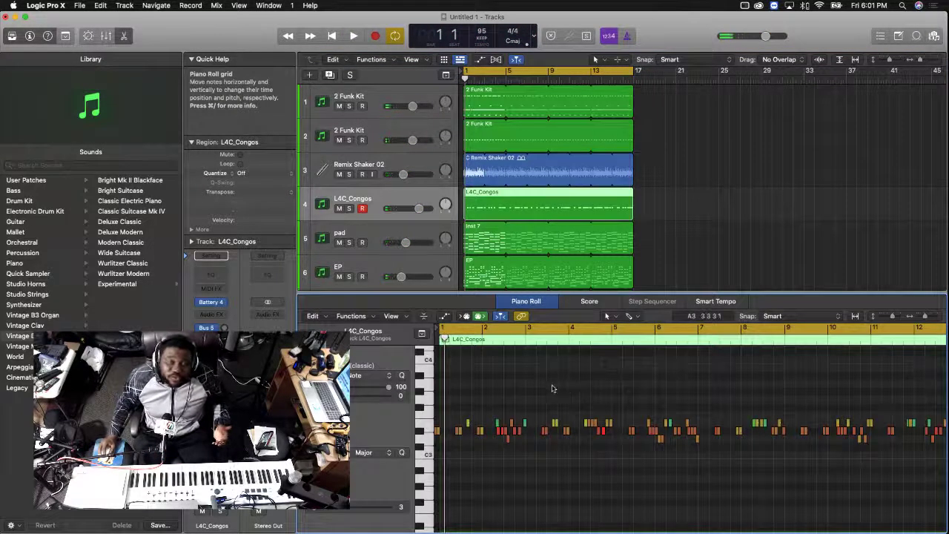
{"action": "key", "text": "super+a"}
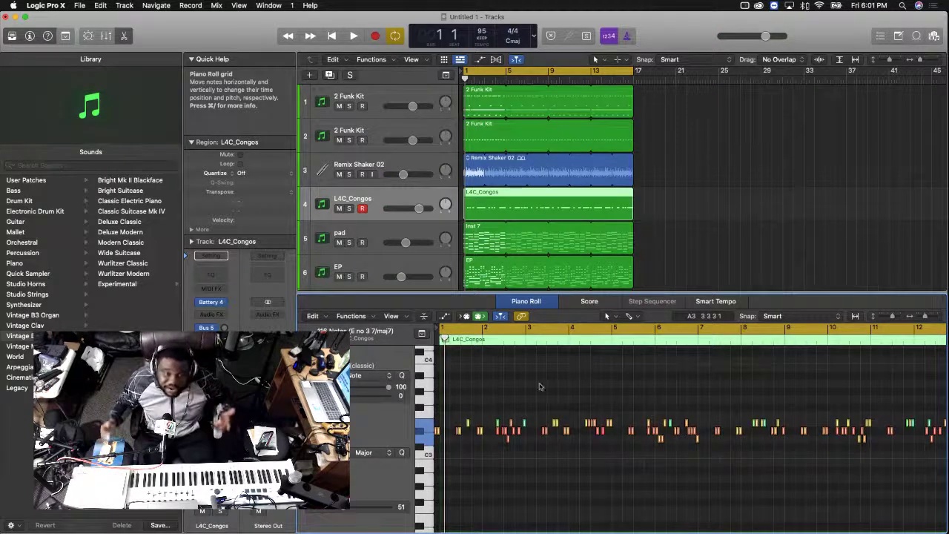
{"action": "left_click", "coordinate": [493, 454]}
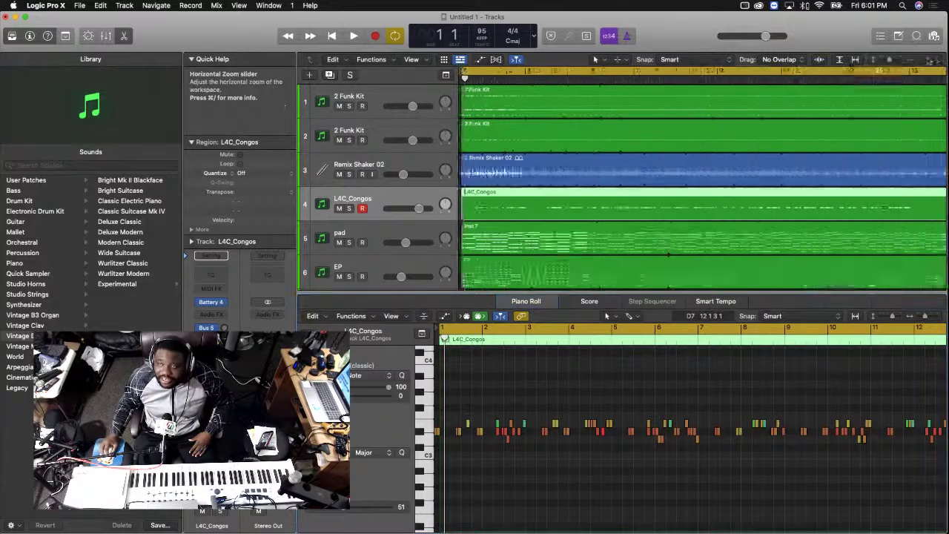
{"action": "left_click_drag", "start_coordinate": [921, 60], "coordinate": [937, 60]}
{"action": "scroll", "coordinate": [824, 147], "scroll_direction": "down", "scroll_amount": 3}
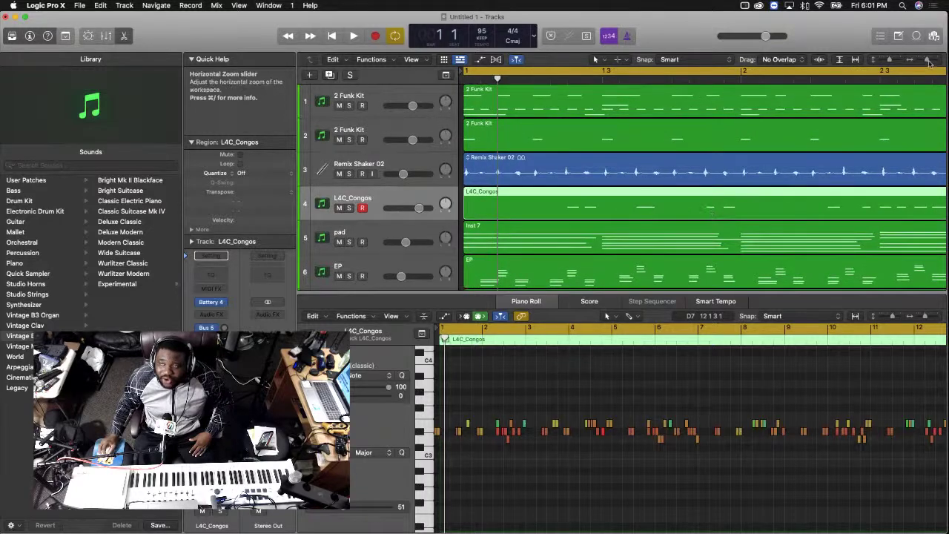
{"action": "left_click_drag", "start_coordinate": [928, 60], "coordinate": [920, 61]}
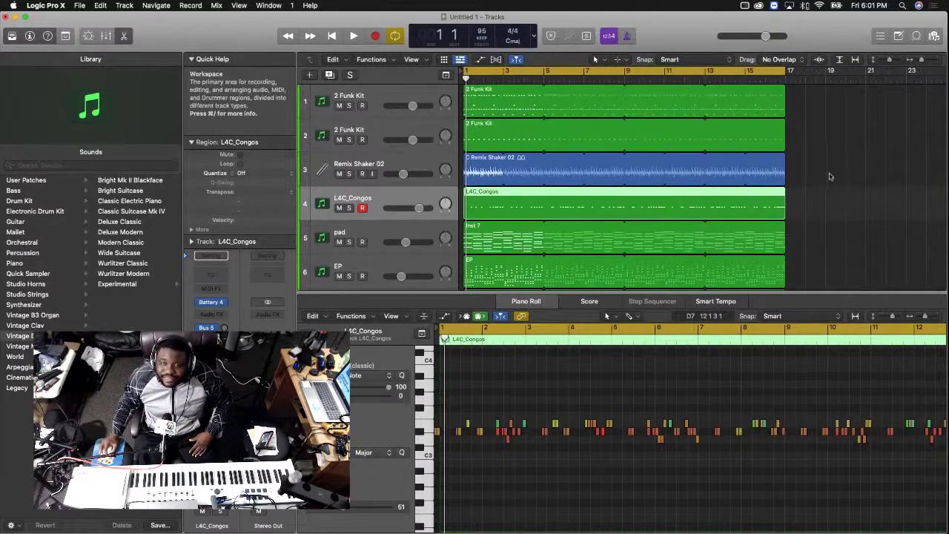
{"action": "left_click", "coordinate": [852, 209]}
{"action": "left_click", "coordinate": [722, 209]}
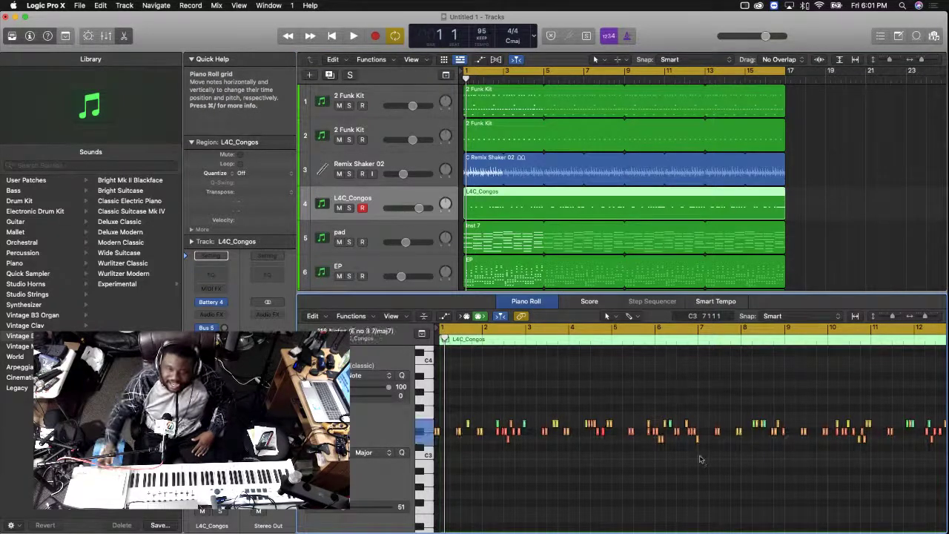
Solo both Funk Kit tracks, the shaker and the congas in the mixer, and lower L4C_Congos to -7.2 dB during playback
{"action": "key", "text": "x"}
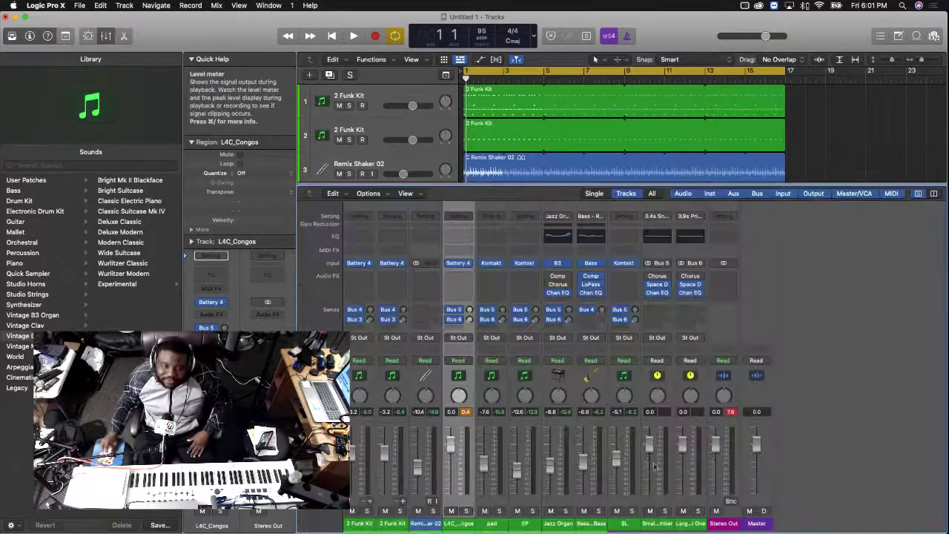
{"action": "key", "text": "super+a"}
{"action": "left_click", "coordinate": [368, 511]}
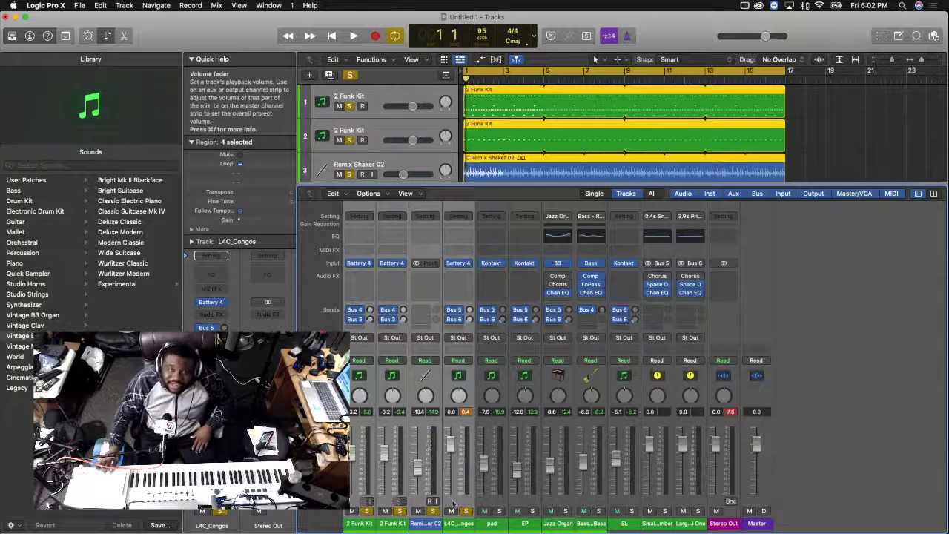
{"action": "key", "text": "space"}
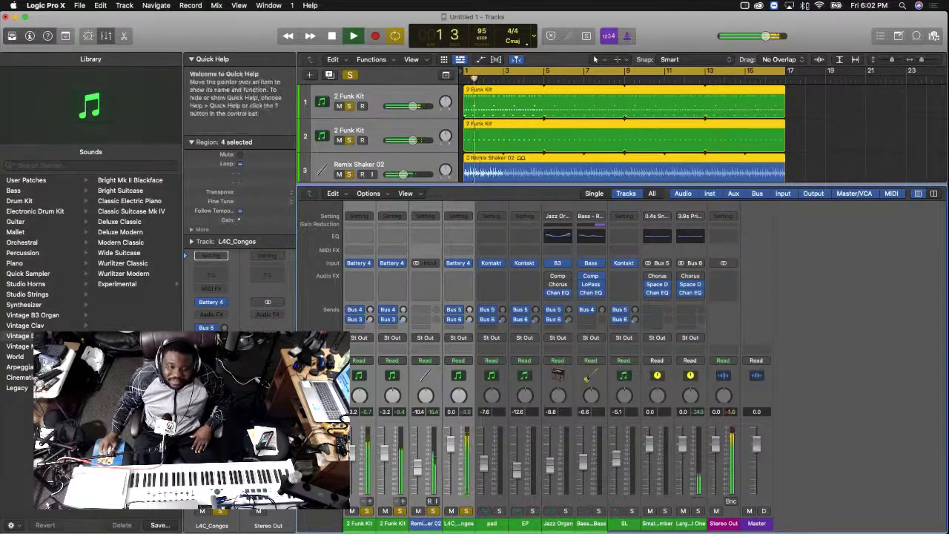
{"action": "left_click", "coordinate": [464, 508]}
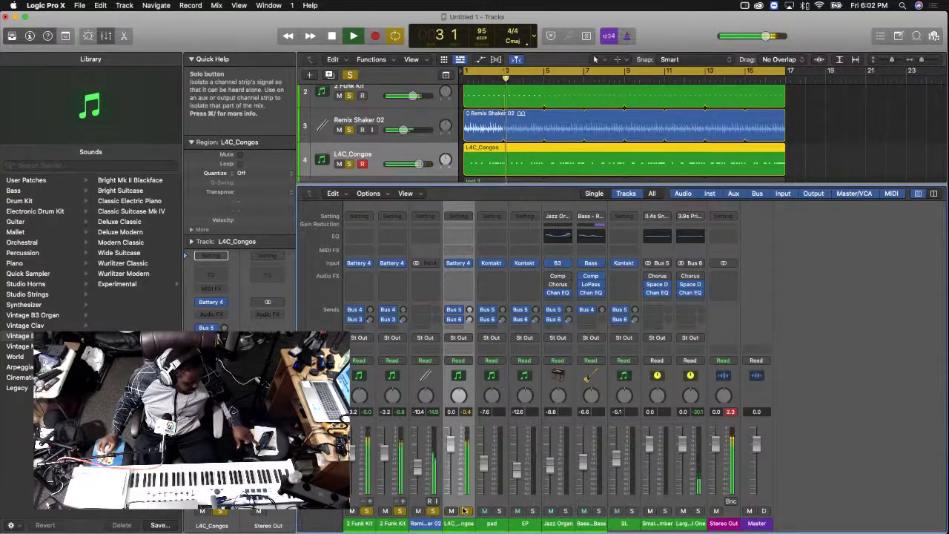
{"action": "left_click_drag", "start_coordinate": [450, 448], "coordinate": [449, 467]}
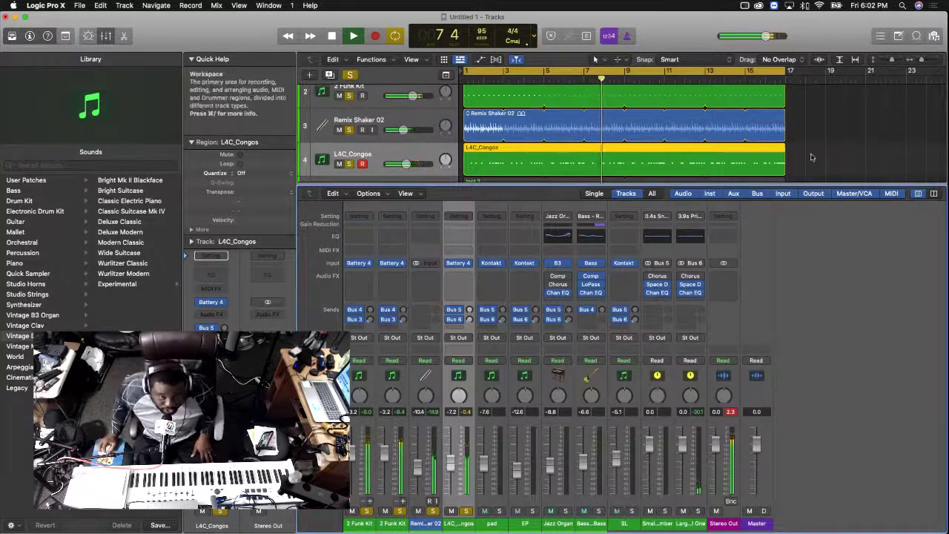
Open the L4C_Congos region in the Piano Roll again with individual notes magnified for editing
{"action": "left_click", "coordinate": [599, 169]}
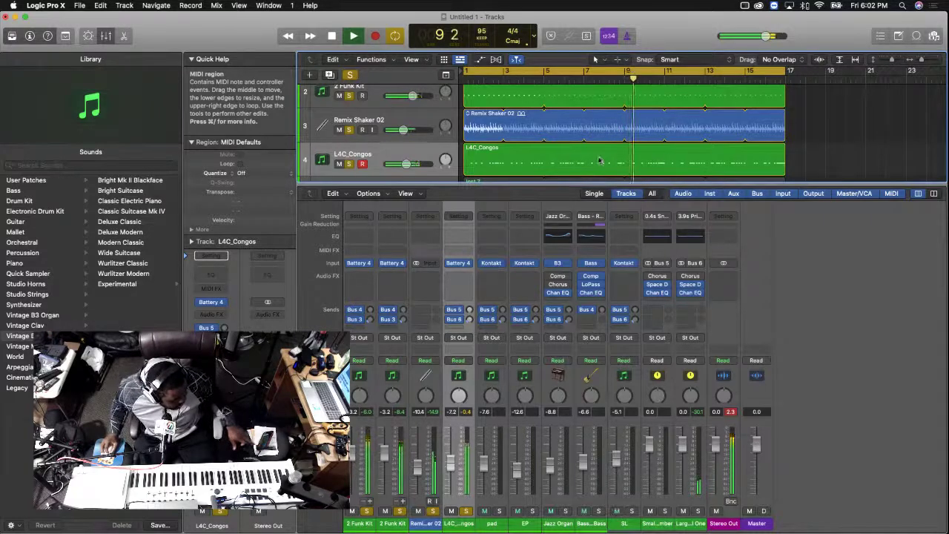
{"action": "scroll", "coordinate": [562, 160], "scroll_direction": "down", "scroll_amount": 2}
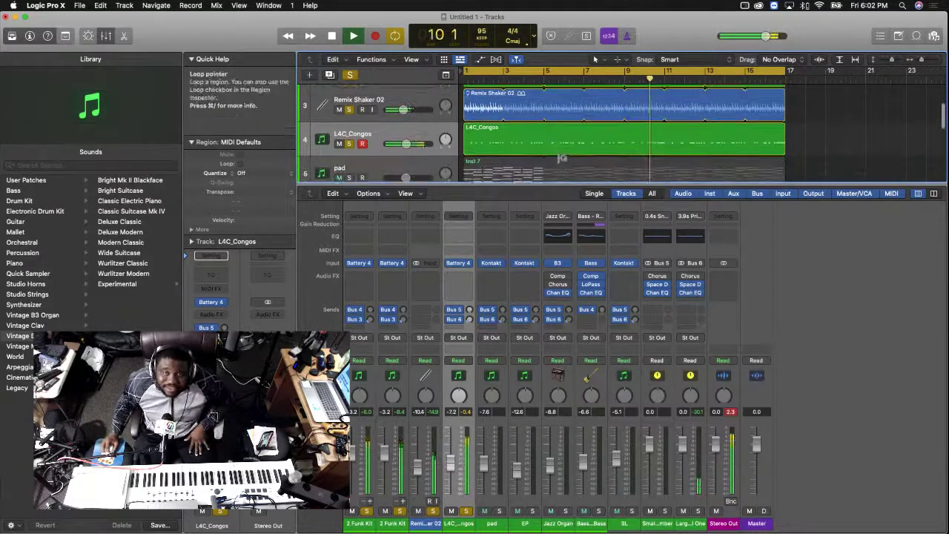
{"action": "left_click", "coordinate": [555, 141]}
{"action": "double_click", "coordinate": [556, 141]}
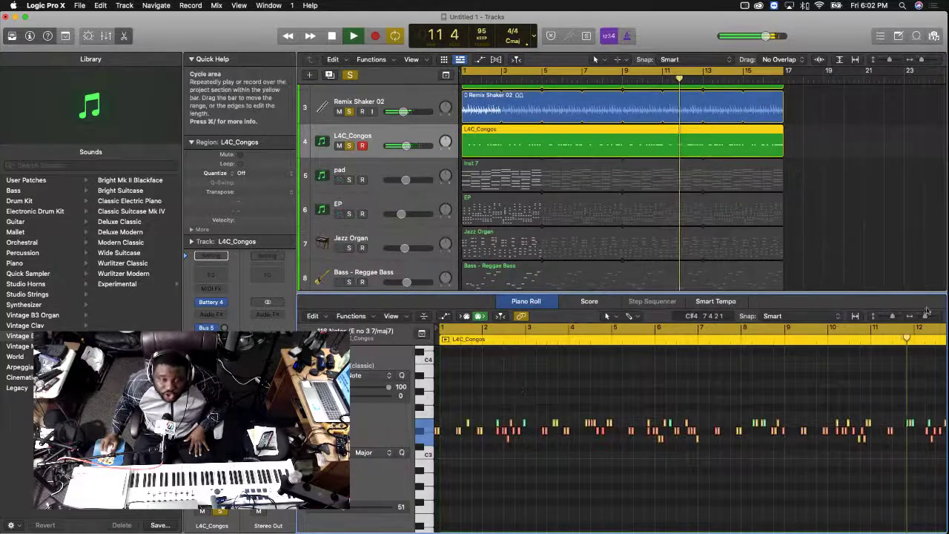
{"action": "left_click_drag", "start_coordinate": [924, 316], "coordinate": [935, 316]}
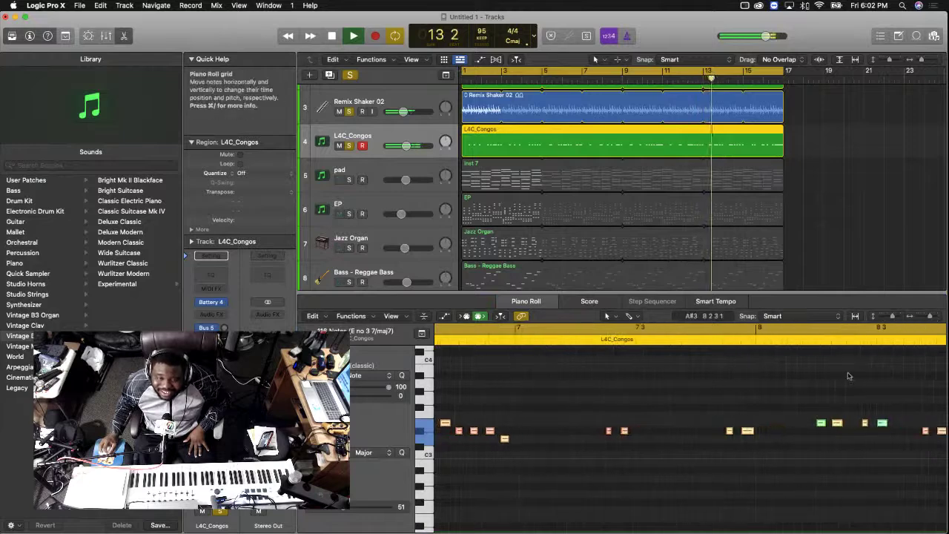
Turn off cycle mode and audition the soloed percussion from bar 1 into the second half of bar 2
{"action": "left_click", "coordinate": [564, 71]}
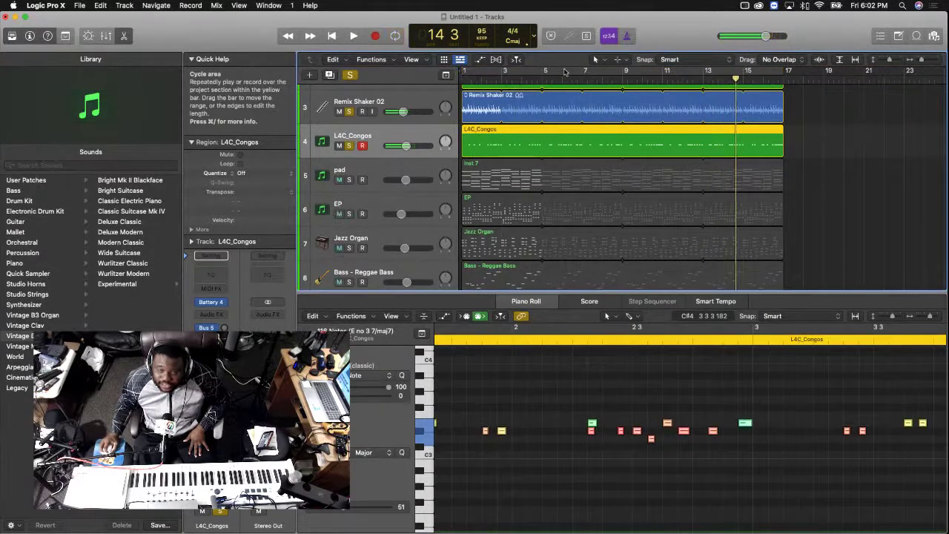
{"action": "key", "text": "space"}
{"action": "key", "text": "space"}
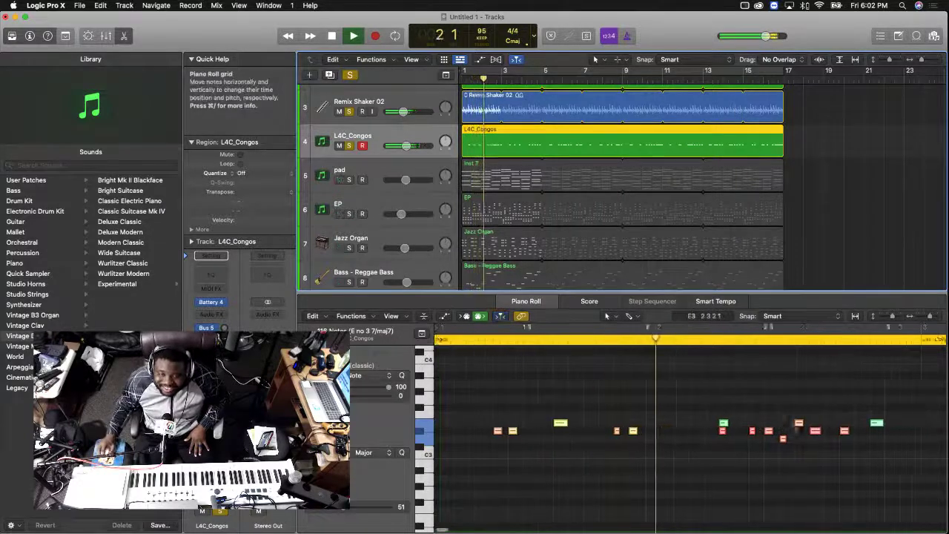
{"action": "key", "text": "space"}
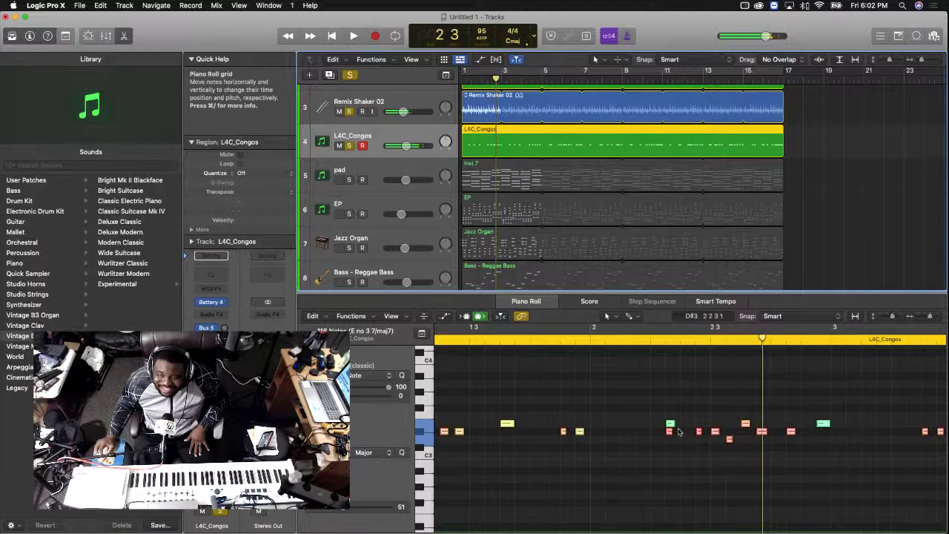
Shift the D#3 conga note near bar 2 beat 2 slightly earlier and audition the passage up to bar 3
{"action": "left_click", "coordinate": [664, 433]}
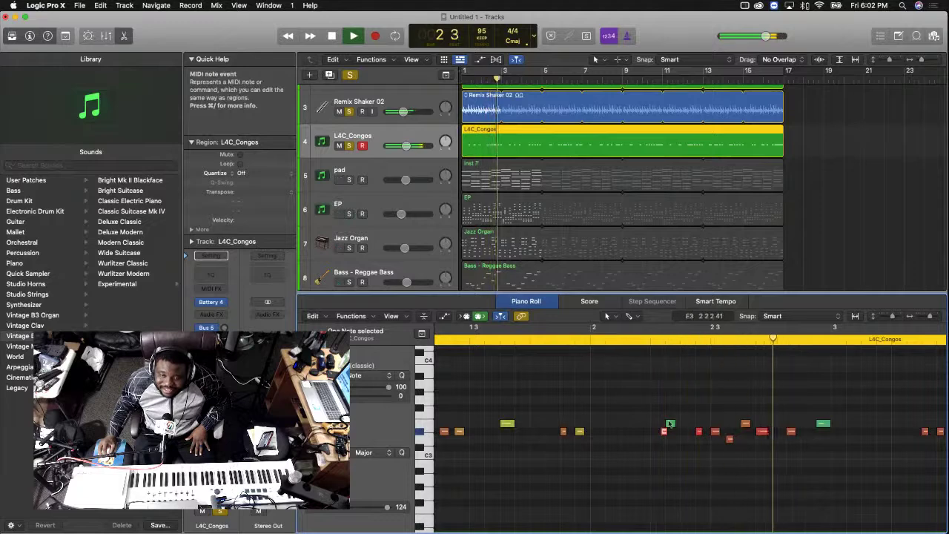
{"action": "key", "text": "space"}
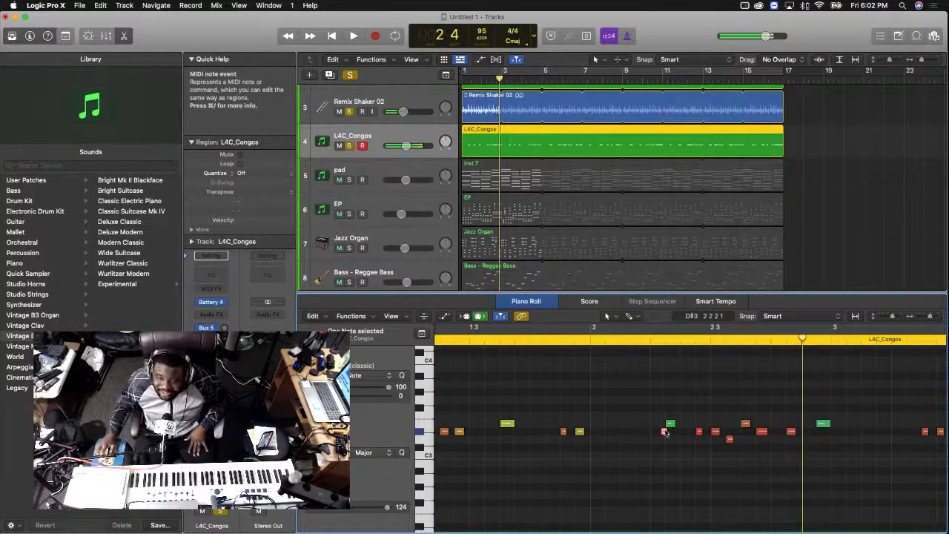
{"action": "left_click", "coordinate": [591, 342]}
{"action": "key", "text": "space"}
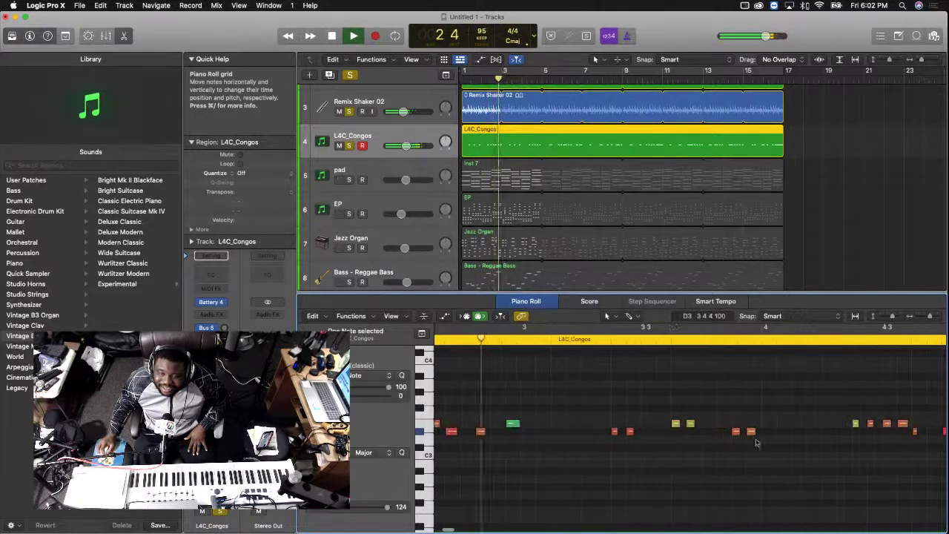
{"action": "key", "text": "space"}
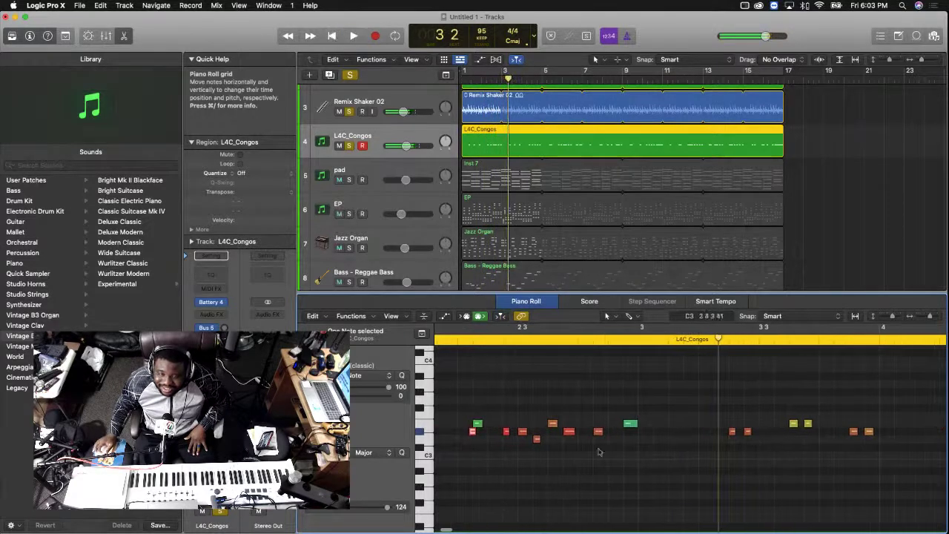
Nudge the D#3 conga note at bar 2 beat 3 slightly earlier and duplicate it just after itself
{"action": "left_click_drag", "start_coordinate": [524, 432], "coordinate": [521, 435]}
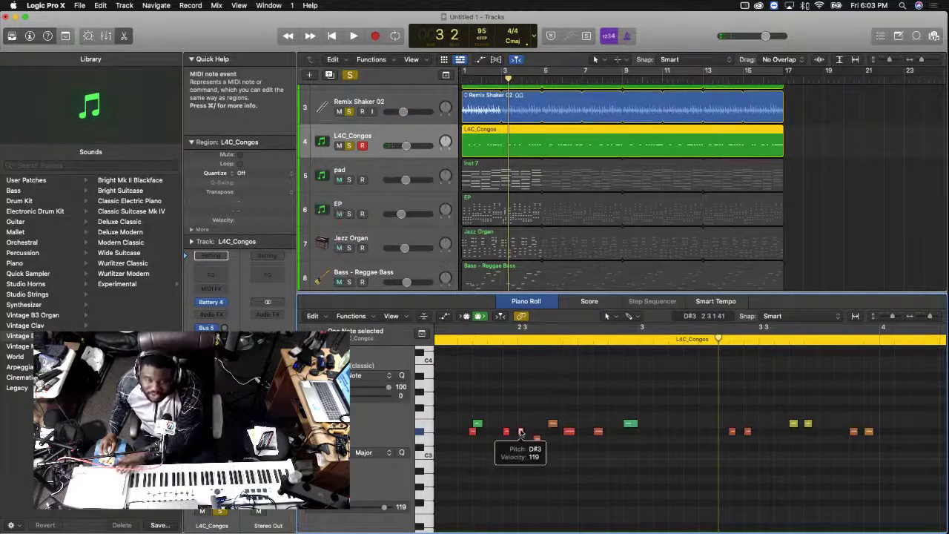
{"action": "left_click_drag", "start_coordinate": [521, 432], "coordinate": [536, 437]}
{"action": "scroll", "coordinate": [519, 422], "scroll_direction": "left", "scroll_amount": 2}
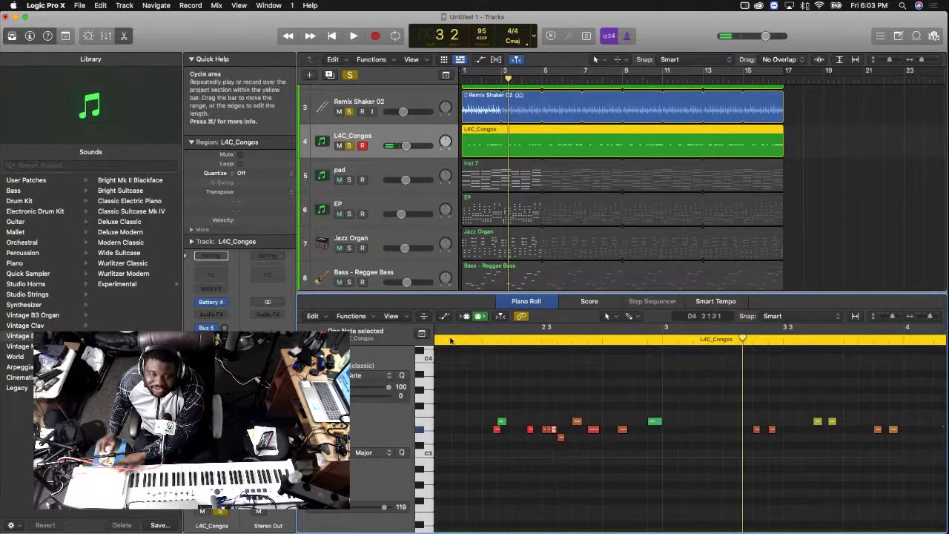
Audition the edited conga notes through the second half of bar 2 into bar 3
{"action": "key", "text": "space"}
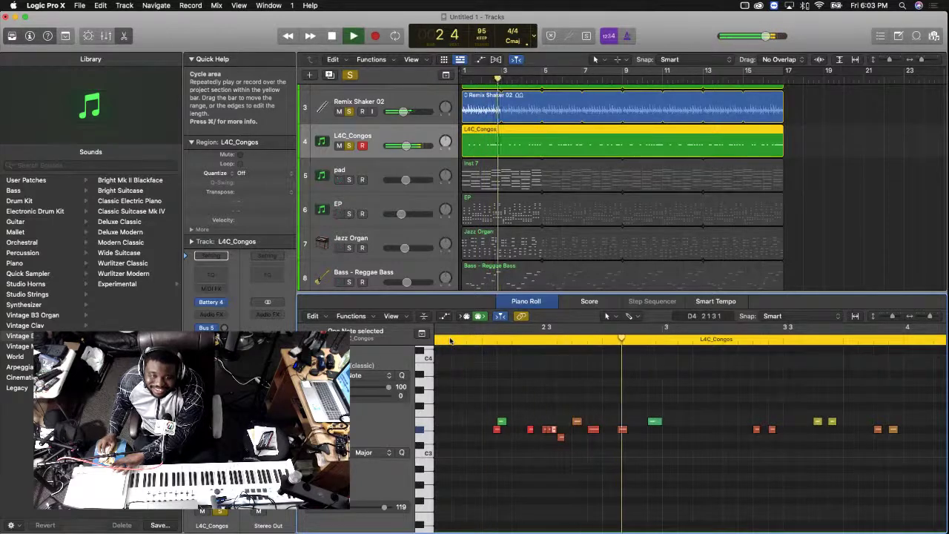
{"action": "scroll", "coordinate": [474, 371], "scroll_direction": "left", "scroll_amount": 10}
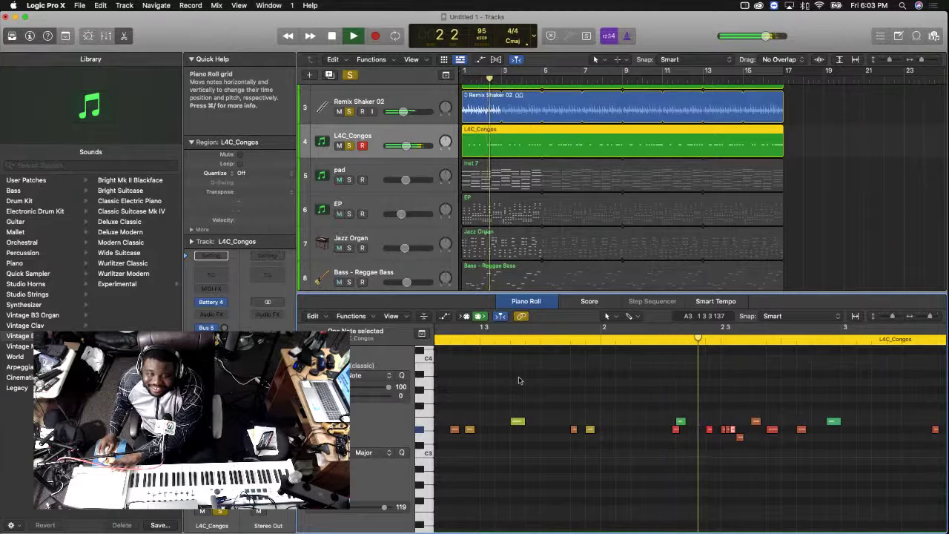
{"action": "scroll", "coordinate": [667, 430], "scroll_direction": "right", "scroll_amount": 2}
{"action": "key", "text": "space"}
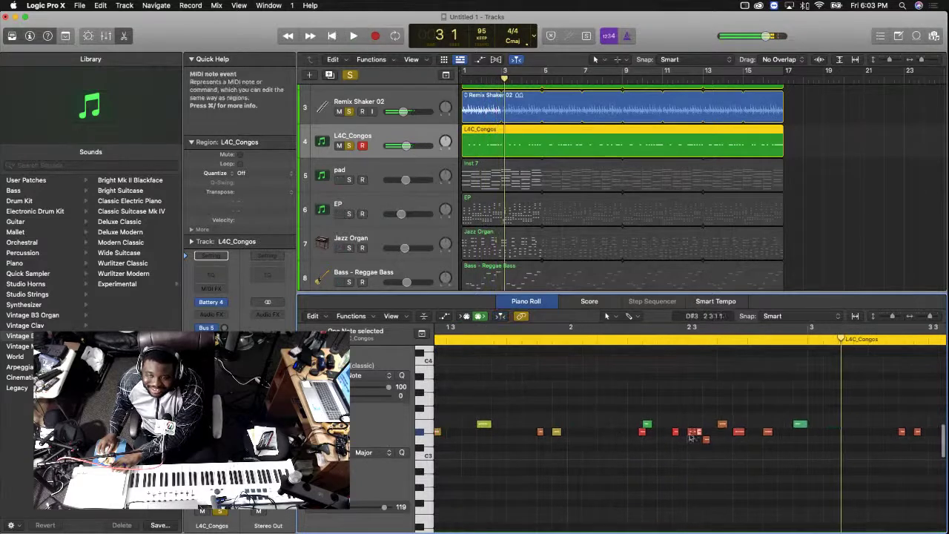
Try duplicating the longer D#3 conga note at 2 3 4 just after itself and audition the passage up to bar 3
{"action": "left_click", "coordinate": [739, 431]}
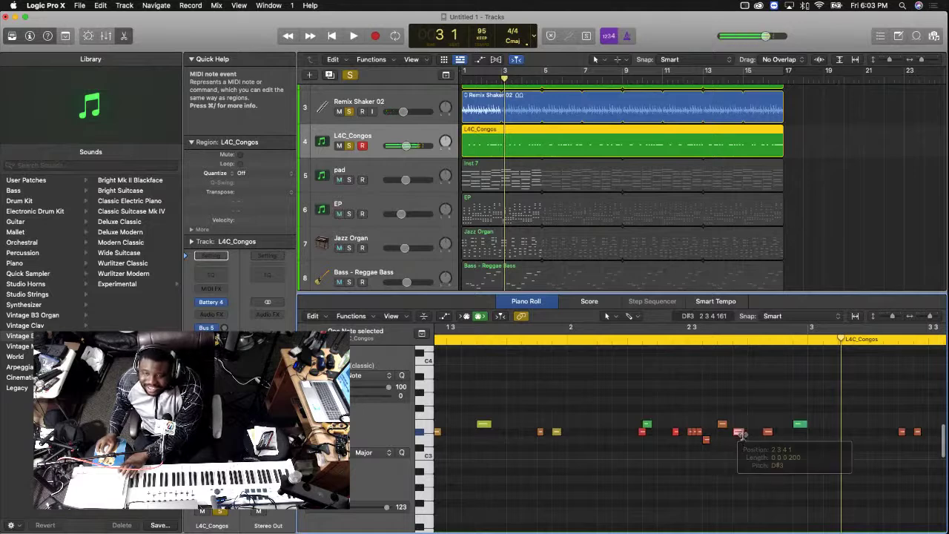
{"action": "left_click", "coordinate": [765, 432]}
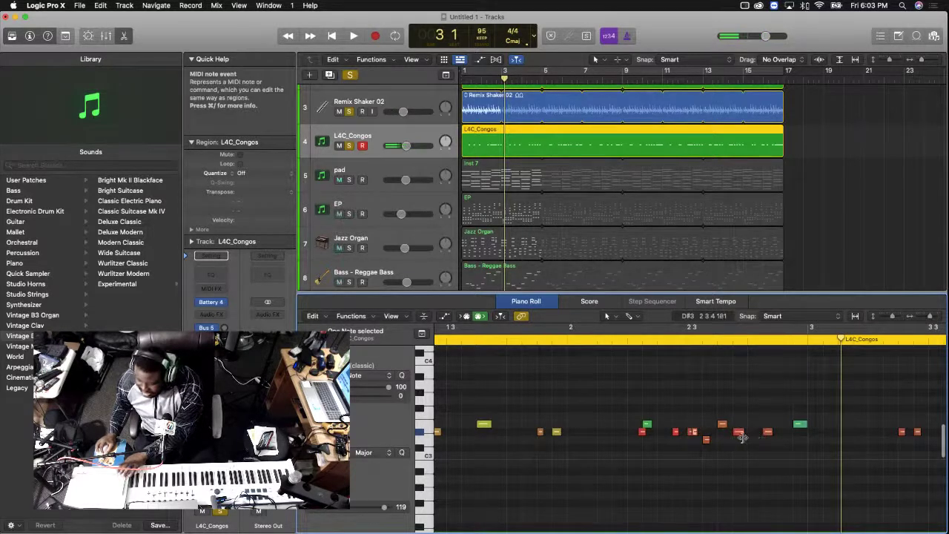
{"action": "left_click_drag", "start_coordinate": [747, 429], "coordinate": [755, 434]}
{"action": "left_click", "coordinate": [635, 343]}
{"action": "key", "text": "space"}
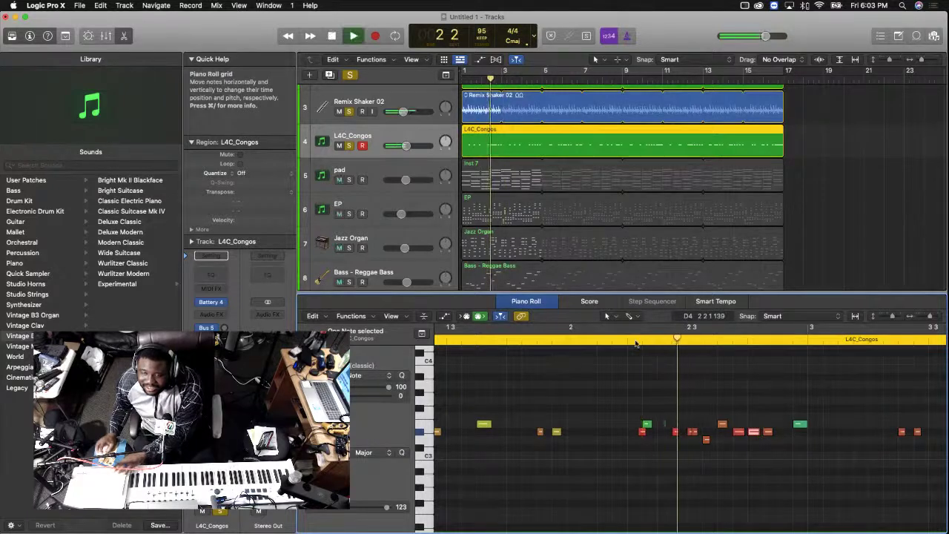
{"action": "key", "text": "space"}
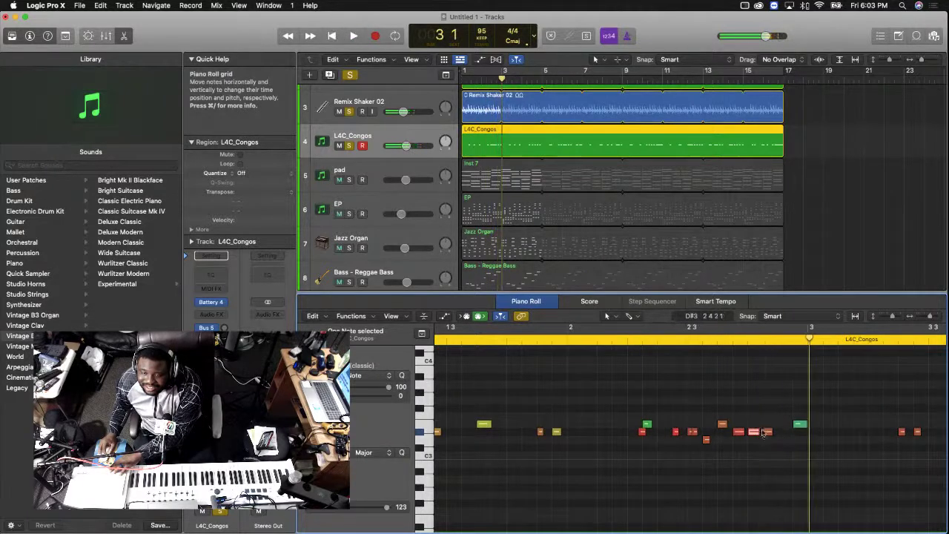
Replace the copied note with two short D#3 hits just before bar 2 beat 4 and audition the passage into bar 4
{"action": "left_click_drag", "start_coordinate": [757, 435], "coordinate": [754, 438]}
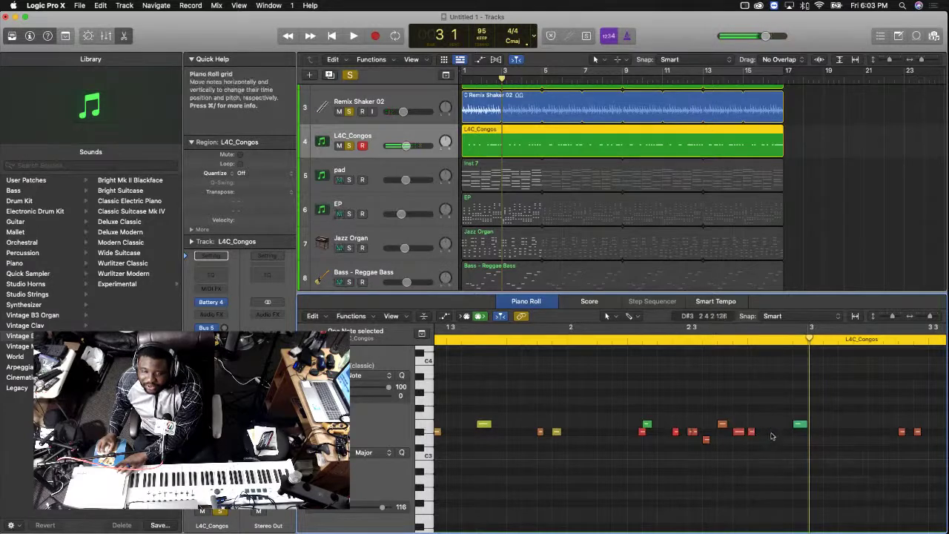
{"action": "left_click_drag", "start_coordinate": [750, 433], "coordinate": [756, 431]}
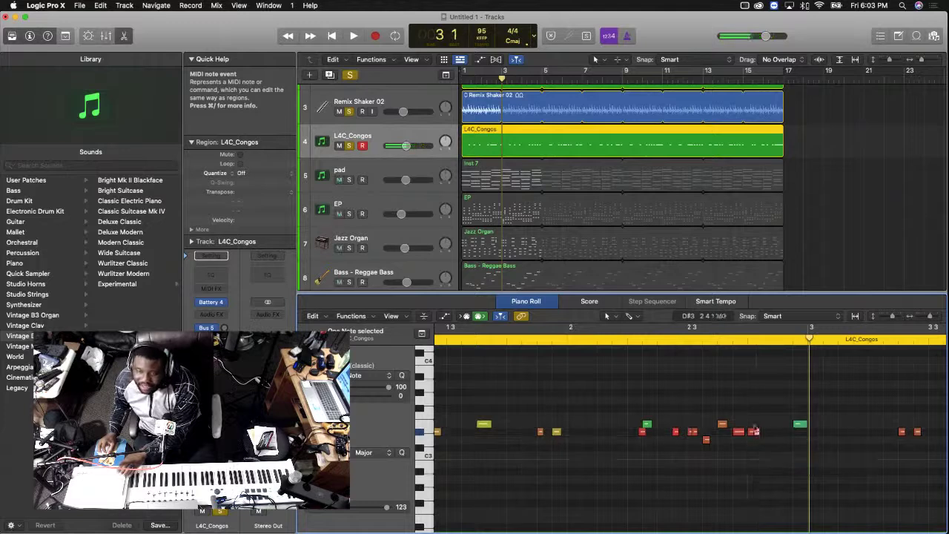
{"action": "left_click", "coordinate": [635, 341]}
{"action": "key", "text": "space"}
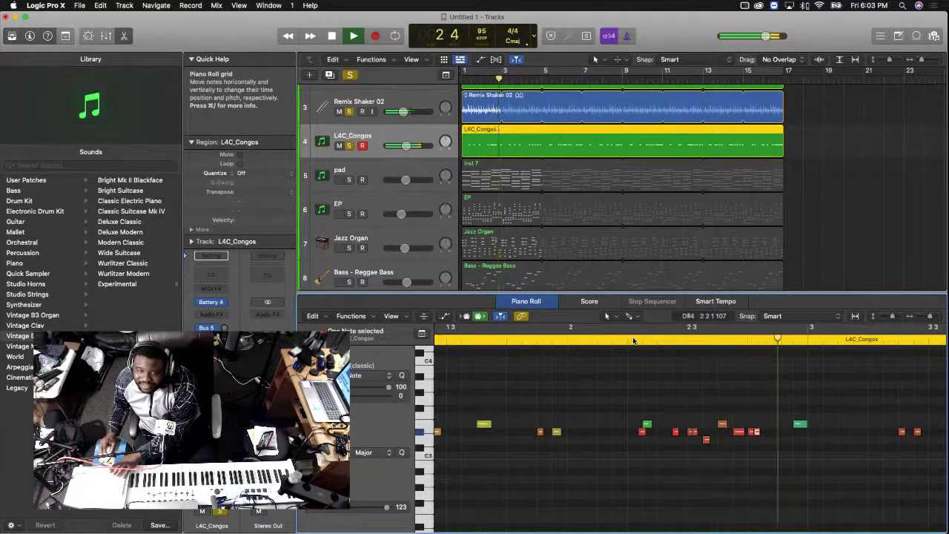
{"action": "key", "text": "space"}
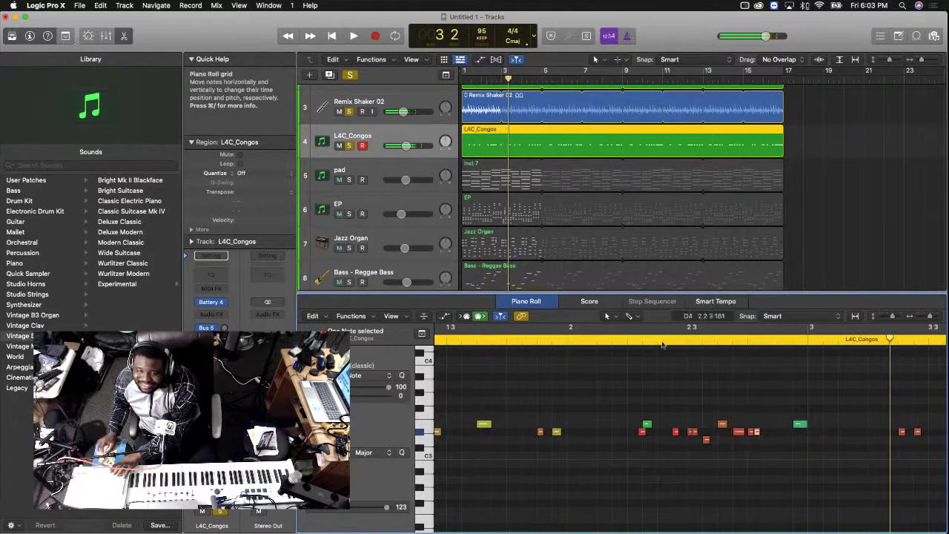
{"action": "left_click", "coordinate": [627, 341]}
{"action": "key", "text": "space"}
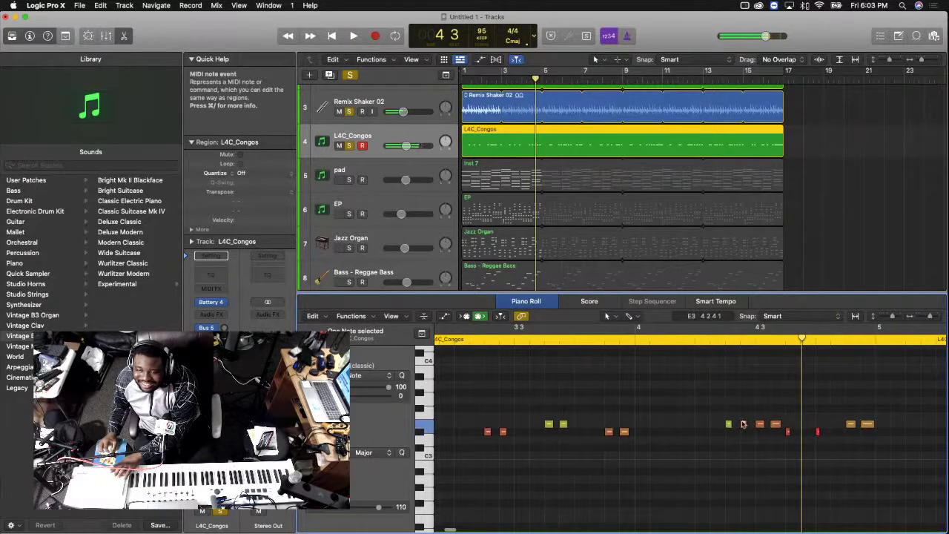
Duplicate the E3 conga note at 4 2 4 about 80 ticks after itself and audition up to bar 5
{"action": "left_click", "coordinate": [750, 420]}
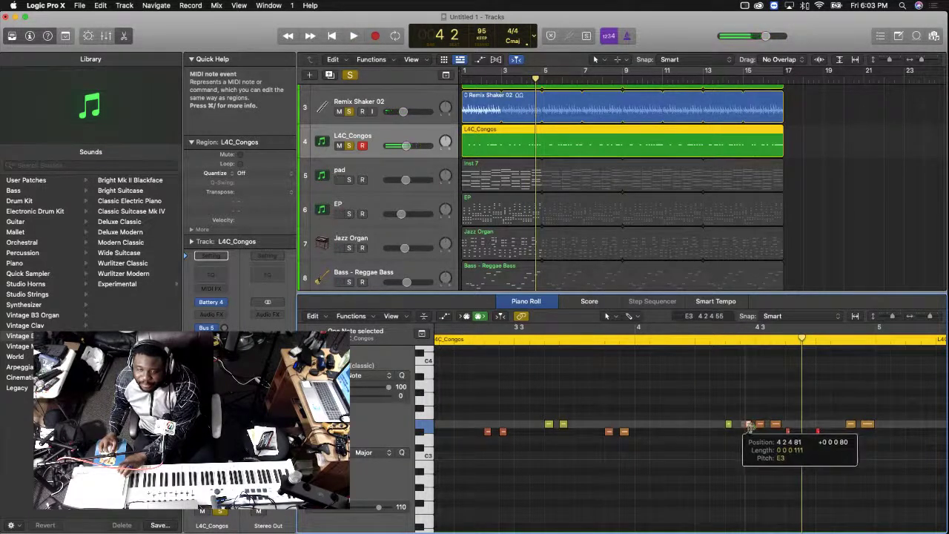
{"action": "left_click", "coordinate": [646, 341]}
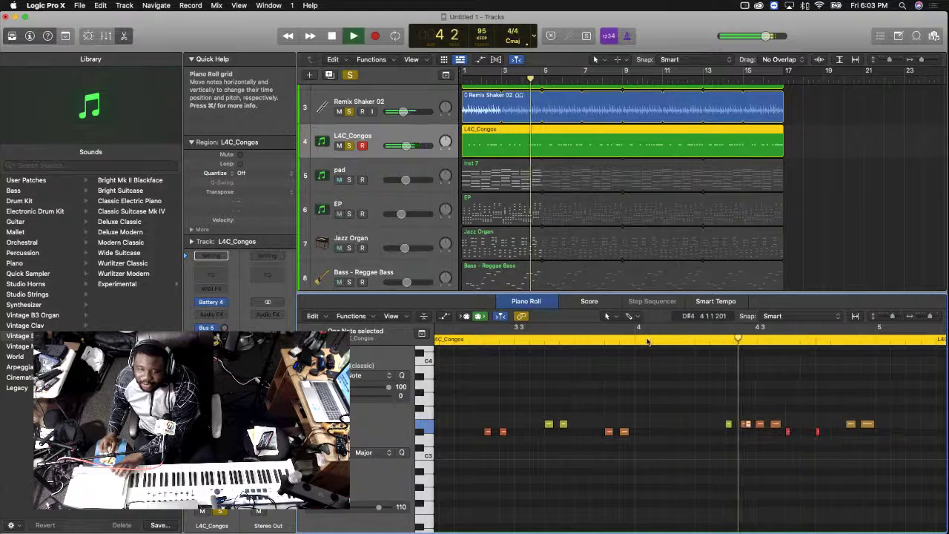
{"action": "left_click", "coordinate": [563, 340]}
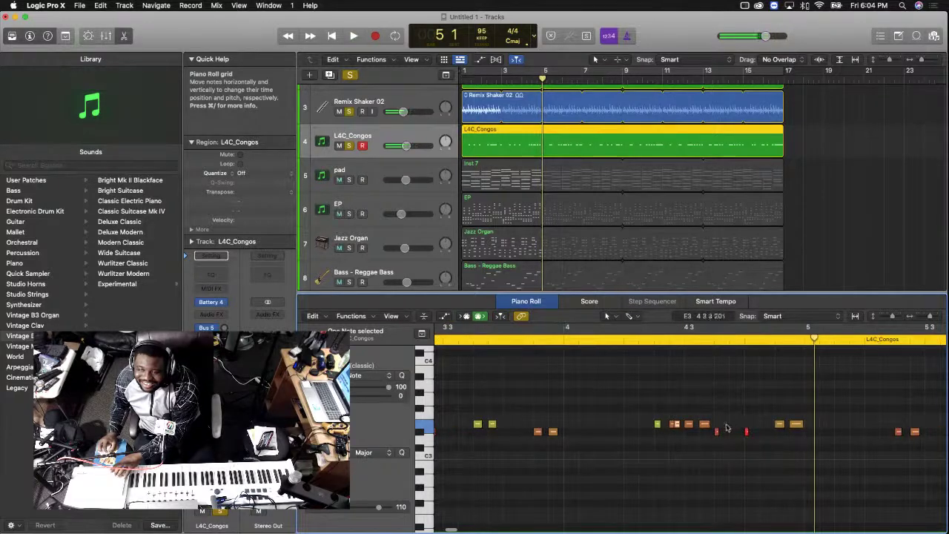
Shift the short D#3 conga note between beats 3 and 4 of bar 4 slightly later and audition into bar 5
{"action": "left_click_drag", "start_coordinate": [716, 431], "coordinate": [737, 431]}
{"action": "double_click", "coordinate": [600, 342]}
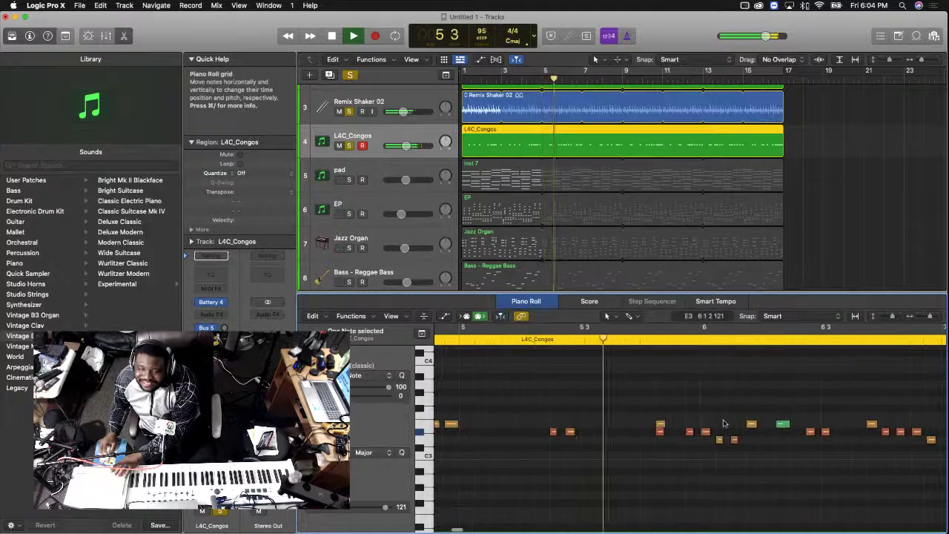
{"action": "key", "text": "space"}
Nudge the D#3 note near 5 4 2 slightly earlier, duplicate the one at 5 4 4 just after itself, and audition up to bar 7
{"action": "left_click_drag", "start_coordinate": [659, 431], "coordinate": [695, 431]}
{"action": "key", "text": "space"}
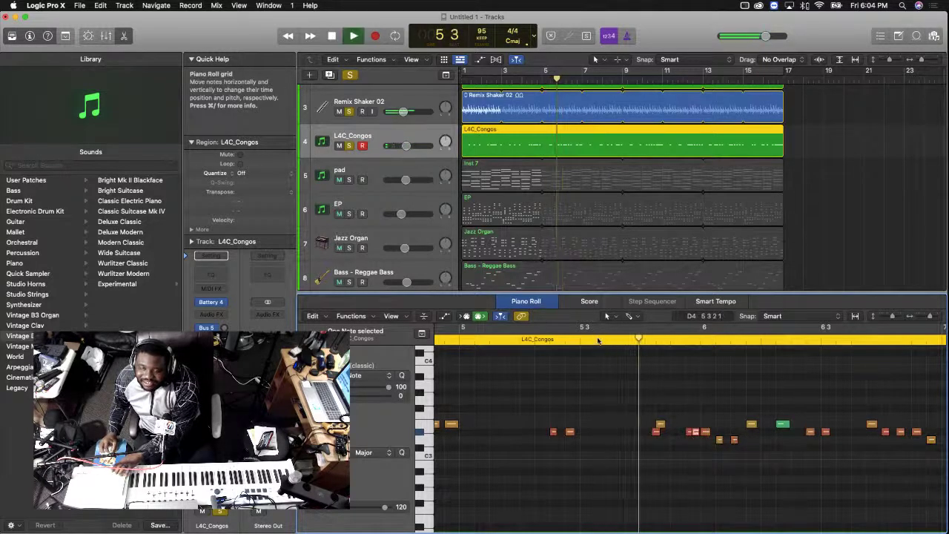
{"action": "left_click", "coordinate": [547, 341]}
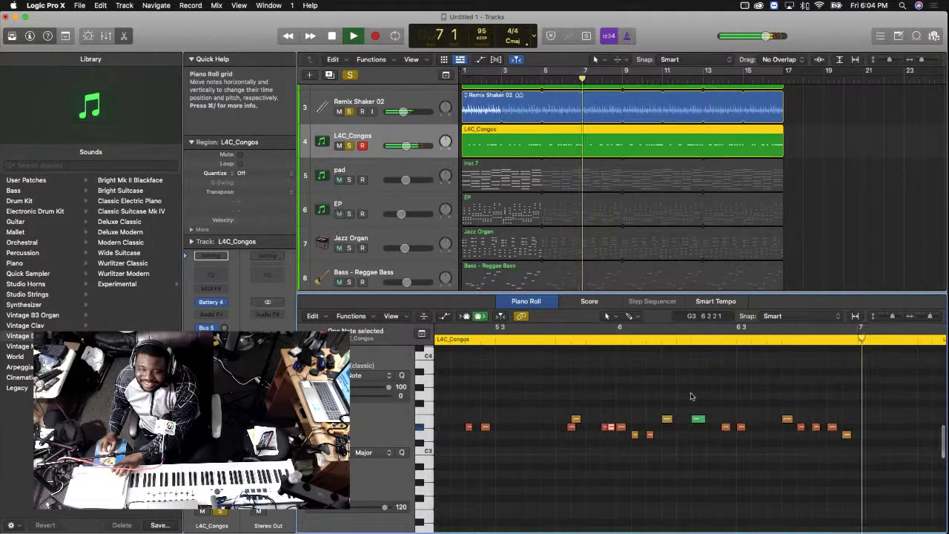
{"action": "key", "text": "space"}
Duplicate the D#3 conga note at 6 4 2 just after itself, audition into bar 8, and deselect the region
{"action": "left_click_drag", "start_coordinate": [773, 429], "coordinate": [779, 425]}
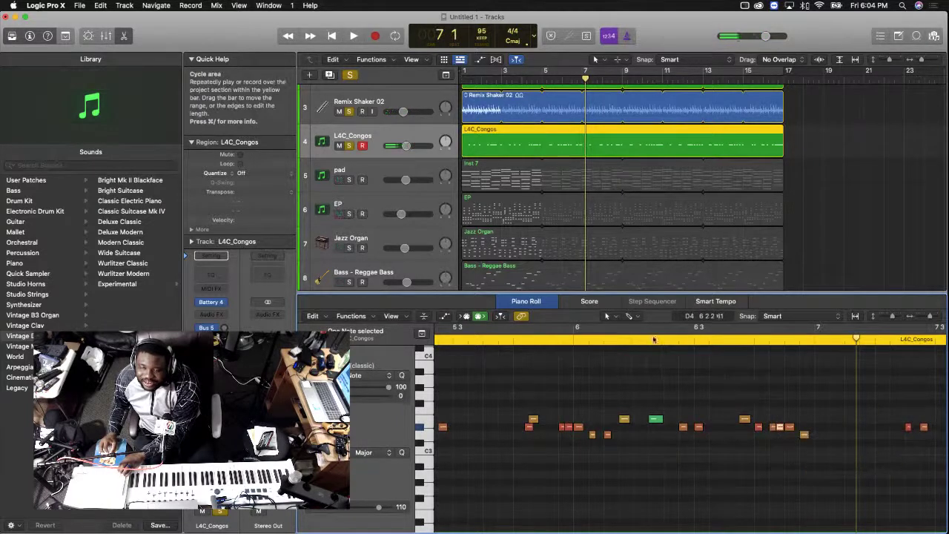
{"action": "left_click", "coordinate": [650, 340]}
{"action": "key", "text": "space"}
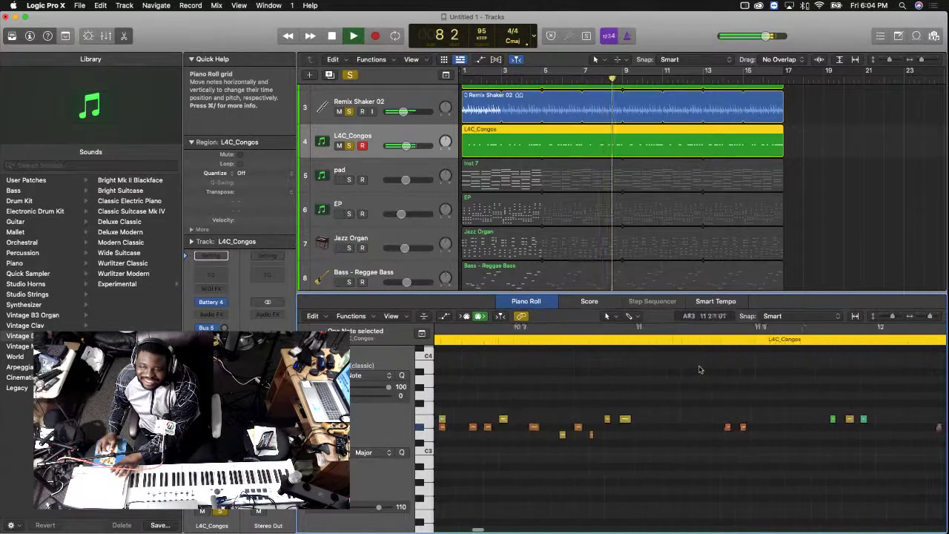
{"action": "left_click", "coordinate": [830, 170]}
Return the playhead to the start of the project and show the Mixer
{"action": "scroll", "coordinate": [822, 165], "scroll_direction": "up", "scroll_amount": 2}
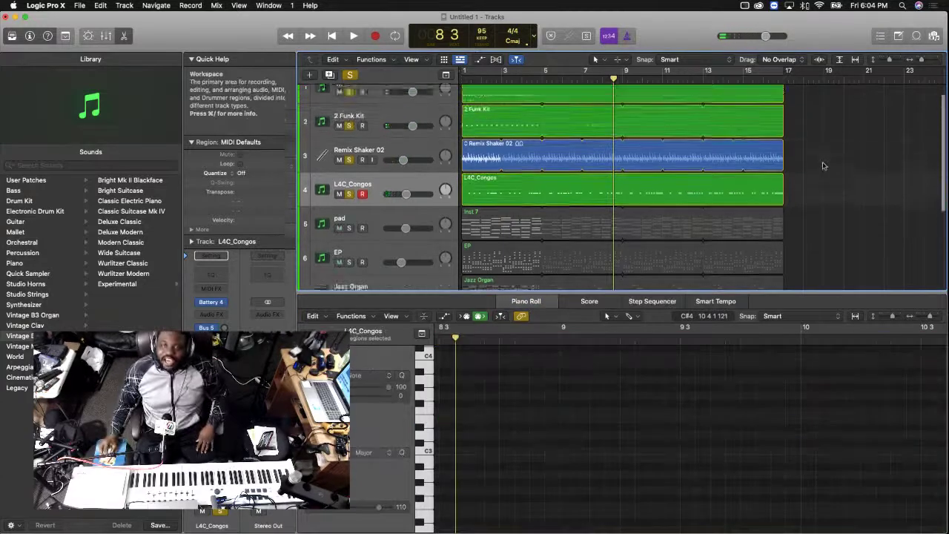
{"action": "scroll", "coordinate": [822, 166], "scroll_direction": "up", "scroll_amount": 1}
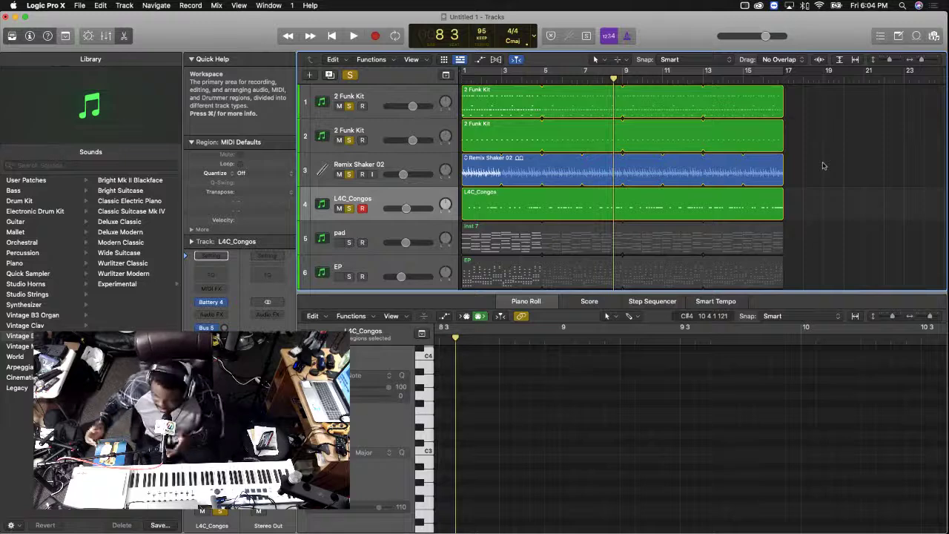
{"action": "key", "text": "Return"}
{"action": "scroll", "coordinate": [815, 155], "scroll_direction": "right", "scroll_amount": 1}
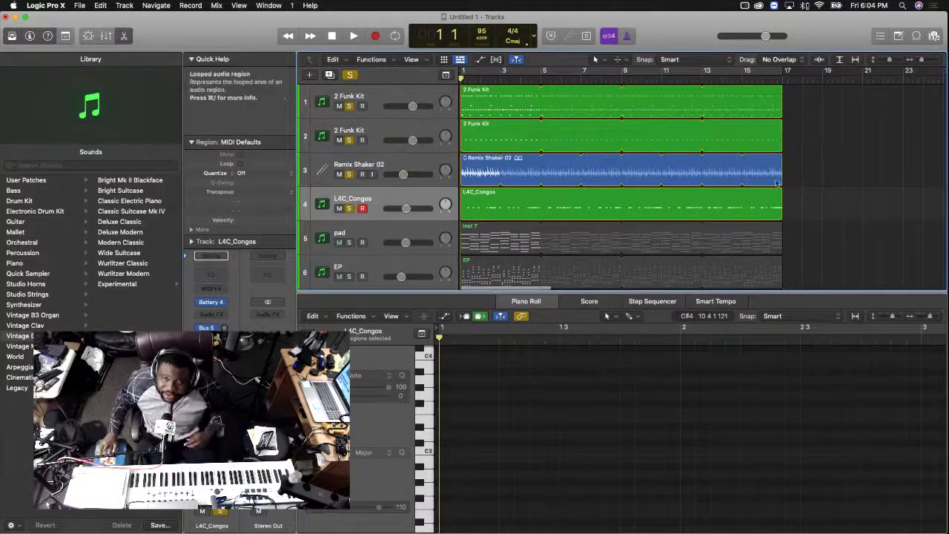
{"action": "key", "text": "x"}
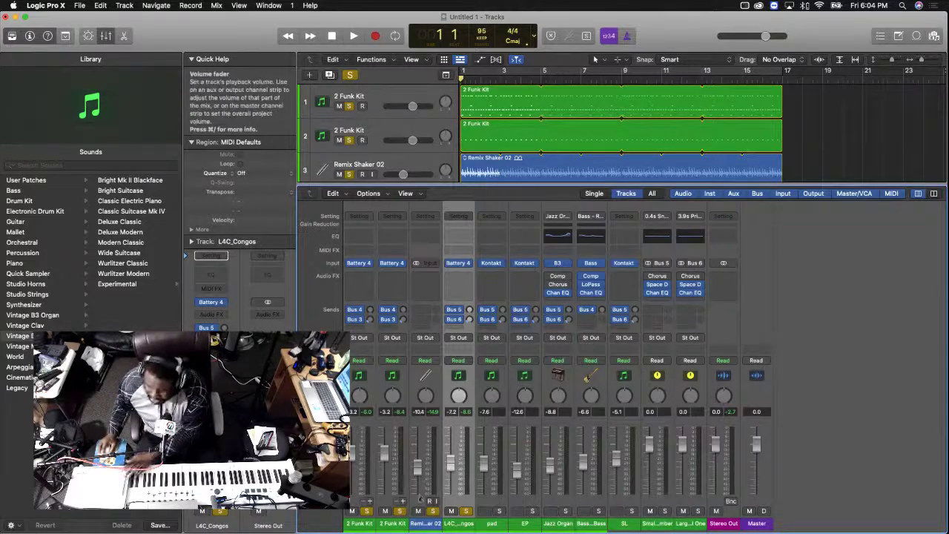
Play the mix and add EP, Jazz Organ, bass and SL to the soloed channels, setting EP to -11.8 dB and Jazz Organ to -7.8 dB
{"action": "key", "text": "space"}
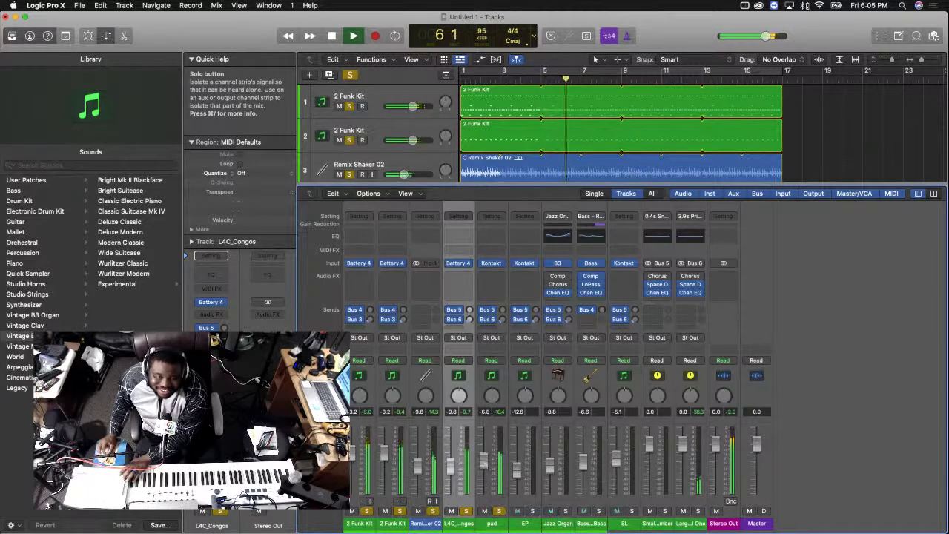
{"action": "left_click", "coordinate": [532, 510]}
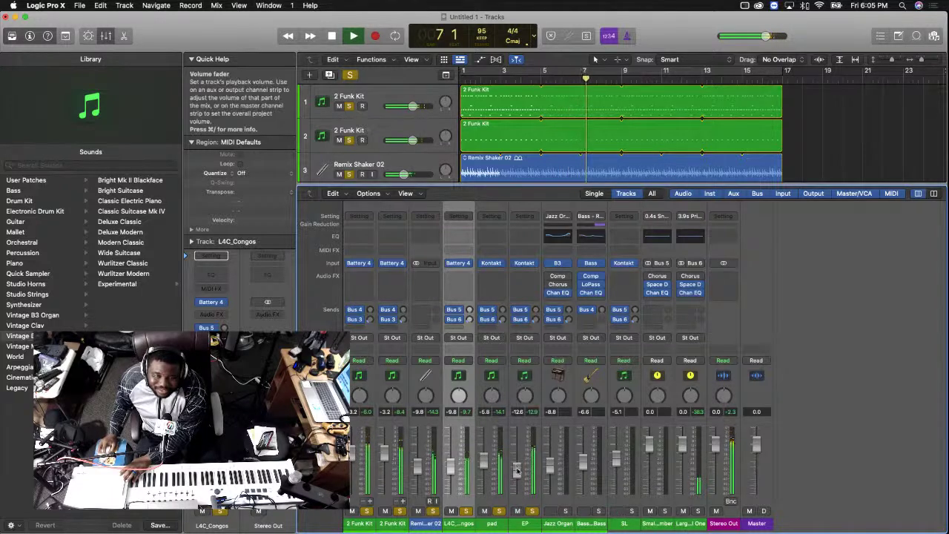
{"action": "left_click", "coordinate": [565, 511]}
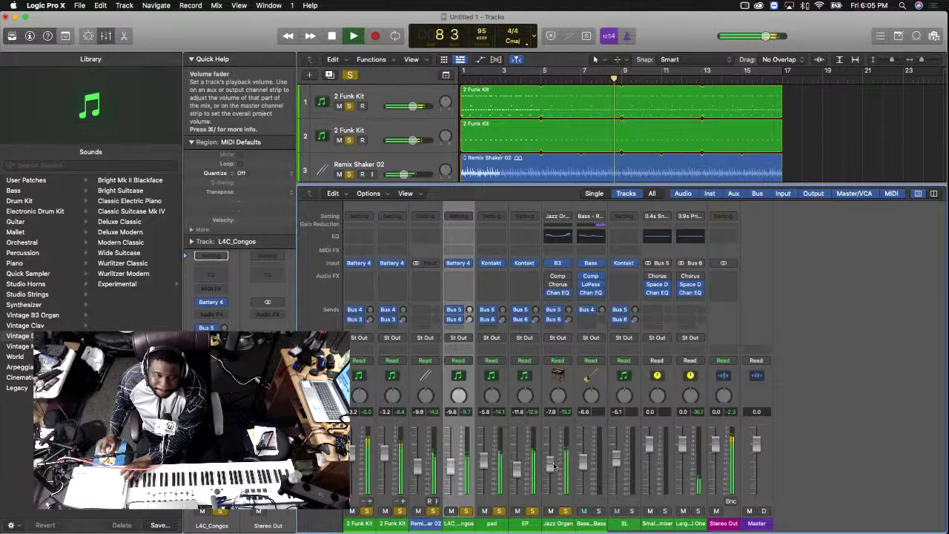
{"action": "left_click", "coordinate": [598, 510]}
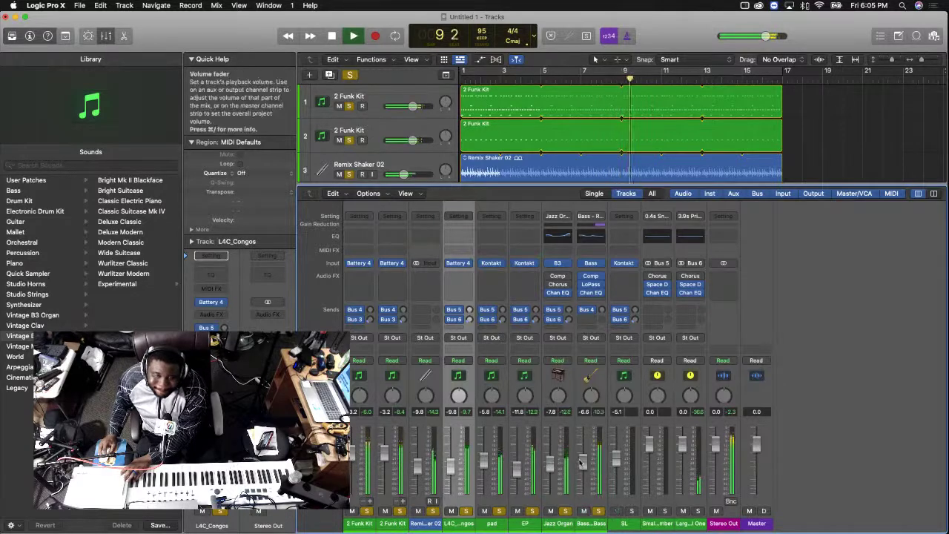
{"action": "left_click", "coordinate": [631, 510]}
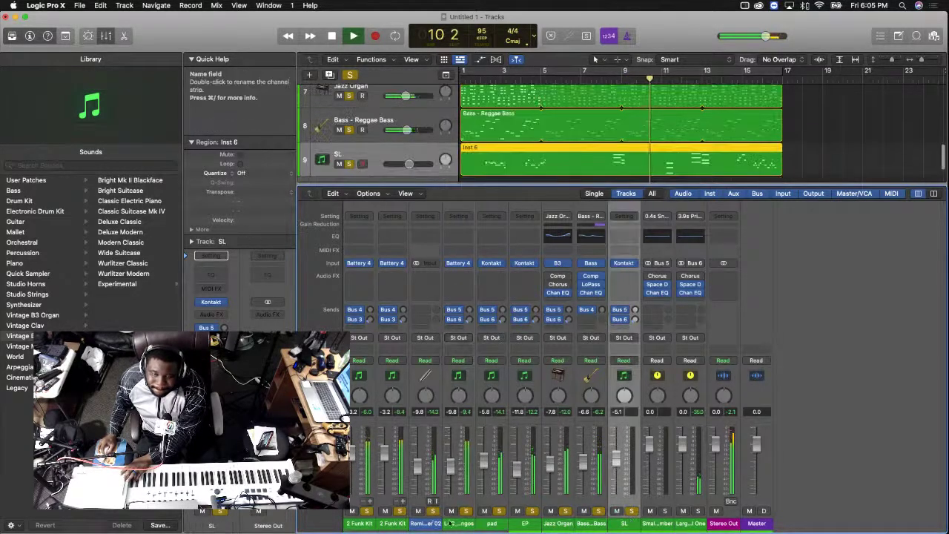
Turn off solo on all channels during playback, from the two 2 Funk Kit strips through SL
{"action": "left_click", "coordinate": [366, 510]}
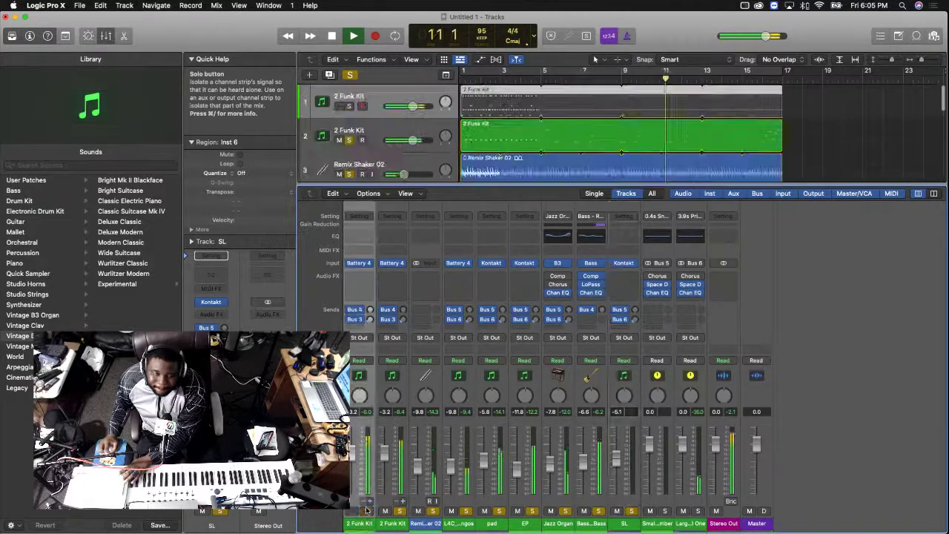
{"action": "left_click", "coordinate": [626, 524]}
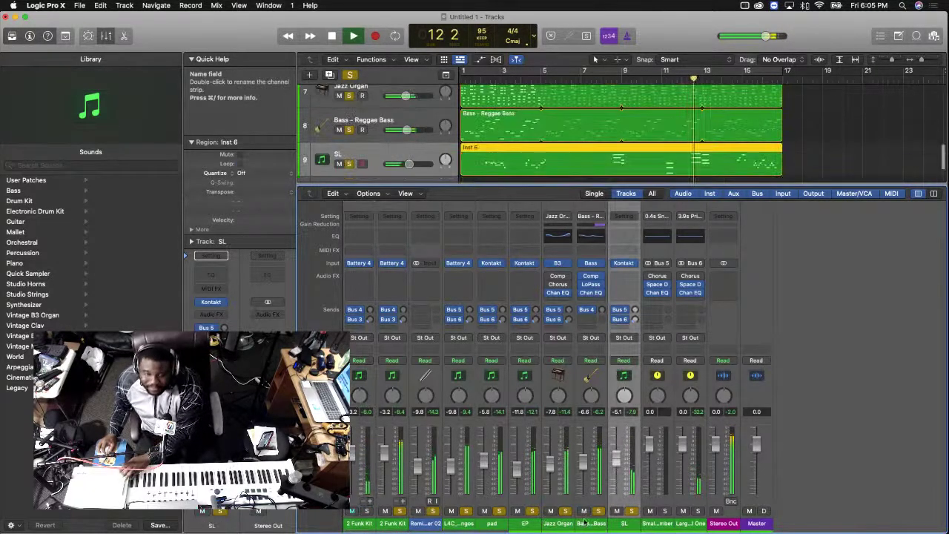
{"action": "left_click", "coordinate": [399, 511], "text": "shift"}
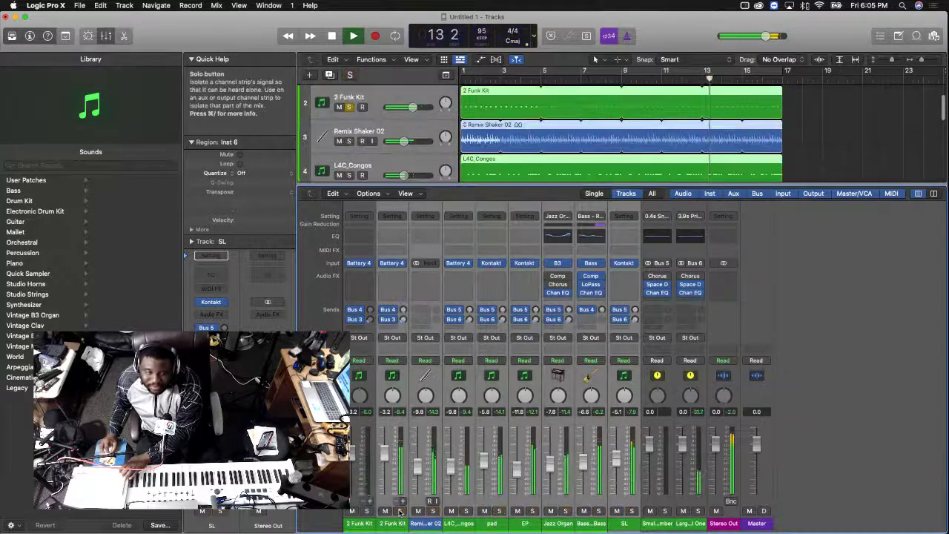
{"action": "left_click", "coordinate": [850, 361]}
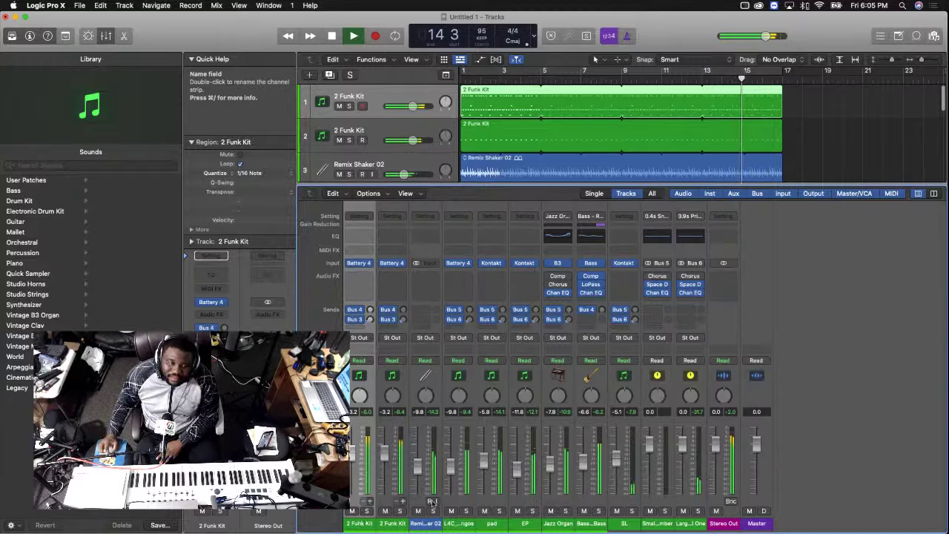
Close the Mixer and turn on cycle mode over the 16-bar arrangement while it plays
{"action": "key", "text": "x"}
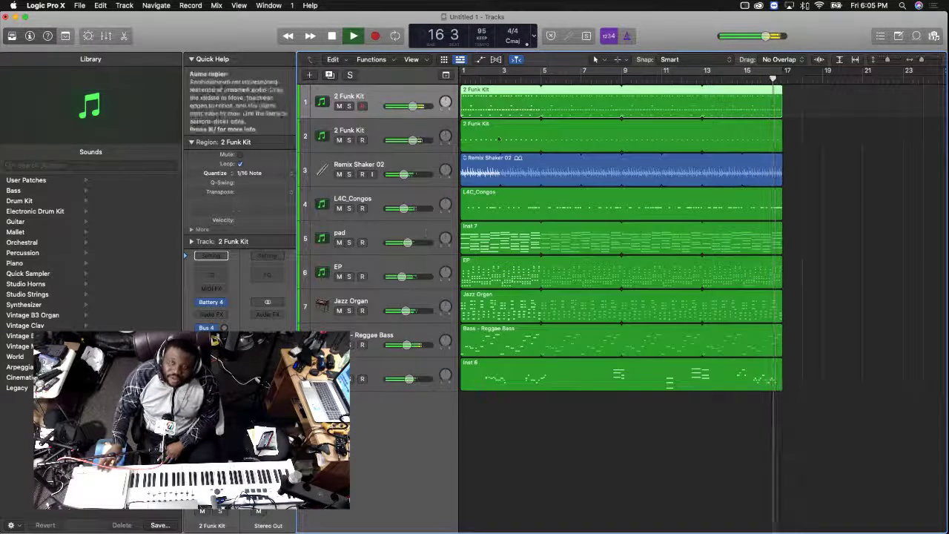
{"action": "key", "text": "c"}
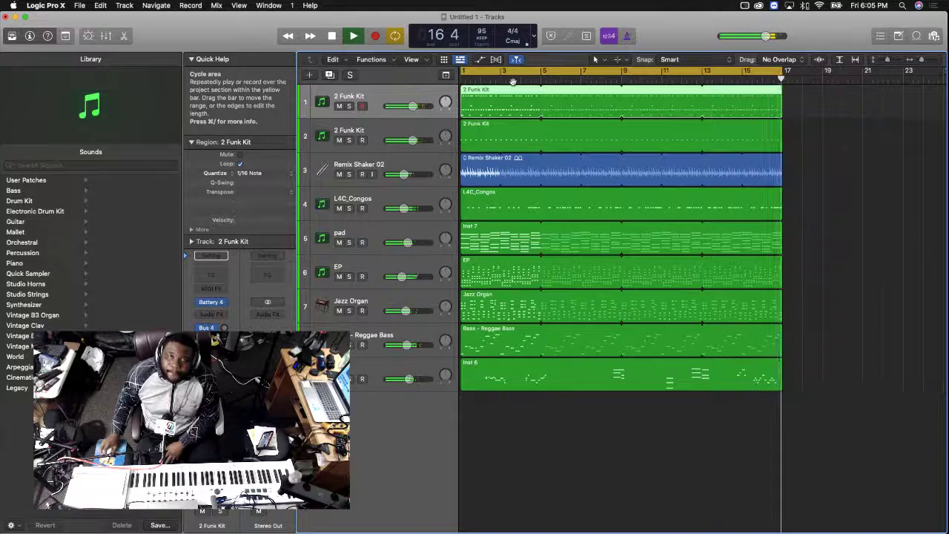
Play the mix from the start and lower the L4C_Congos channel to -7.0 dB in the Mixer
{"action": "left_click", "coordinate": [871, 209]}
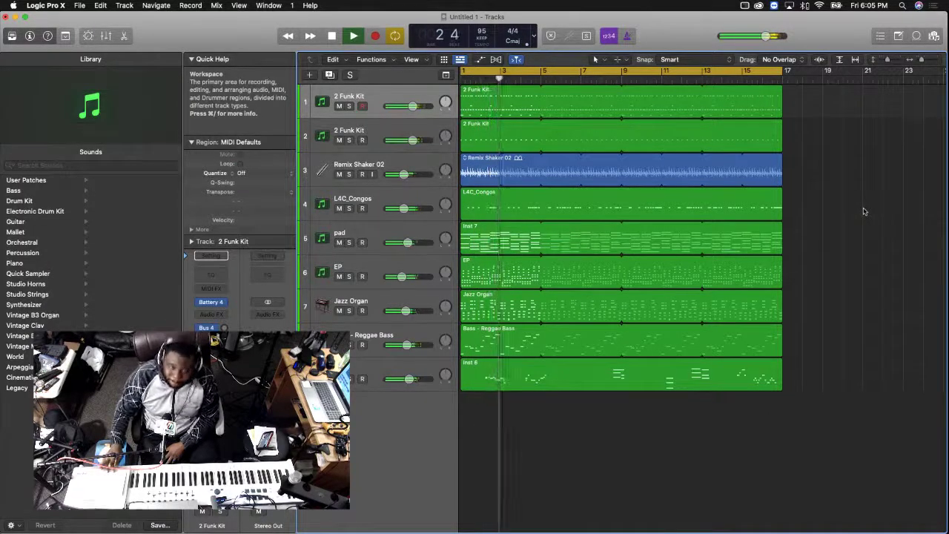
{"action": "key", "text": "space"}
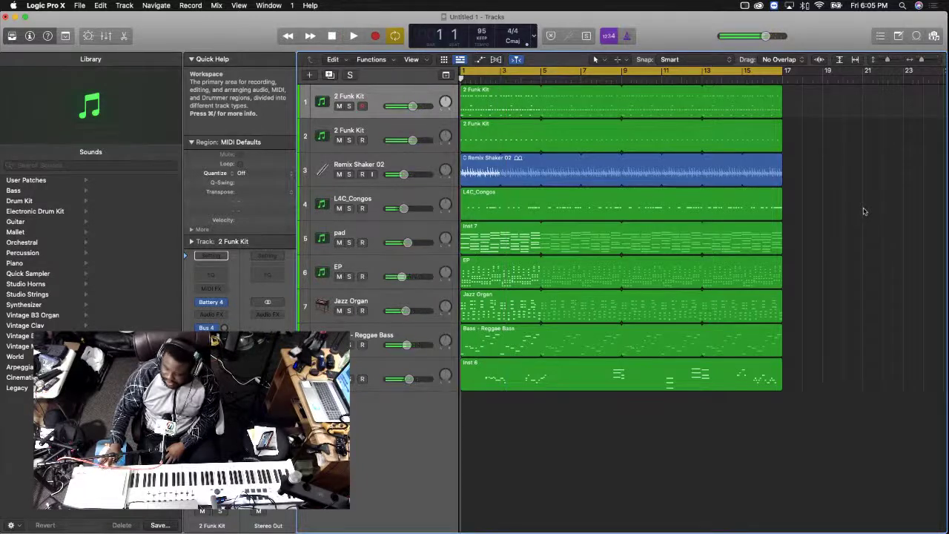
{"action": "key", "text": "x"}
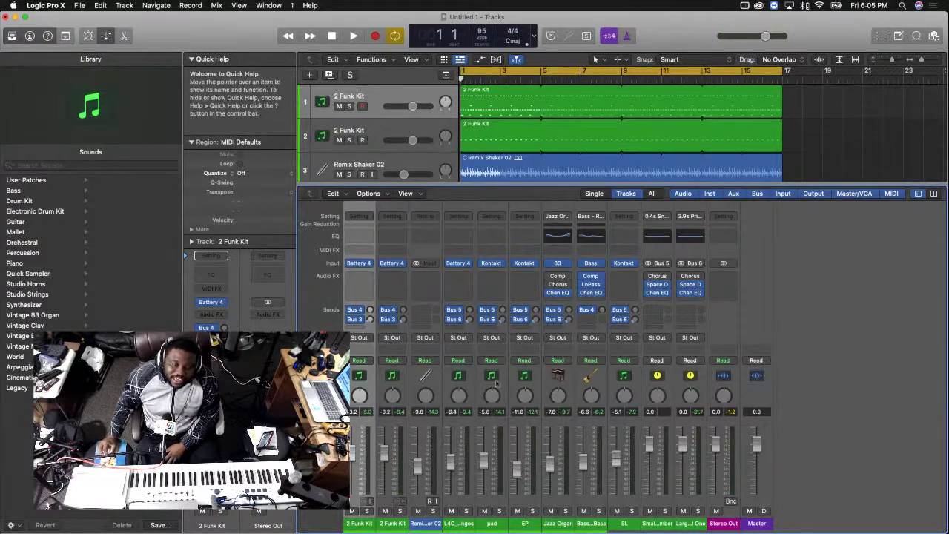
{"action": "key", "text": "space"}
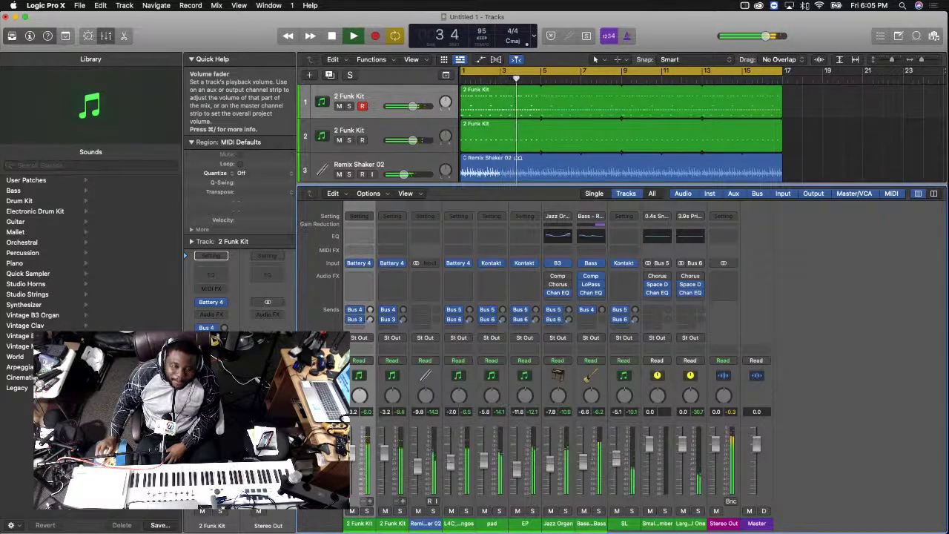
{"action": "left_click_drag", "start_coordinate": [450, 454], "coordinate": [450, 460]}
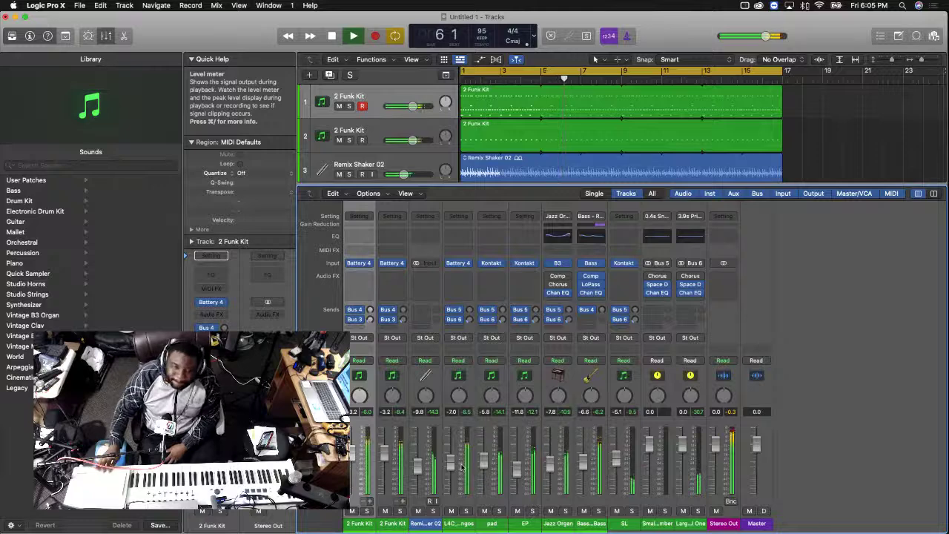
{"action": "key", "text": "space"}
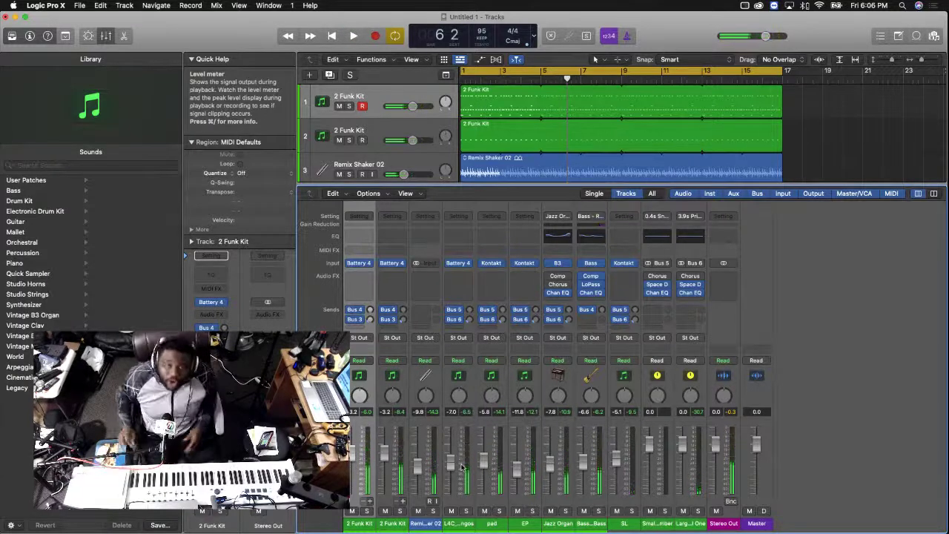
{"action": "key", "text": "x"}
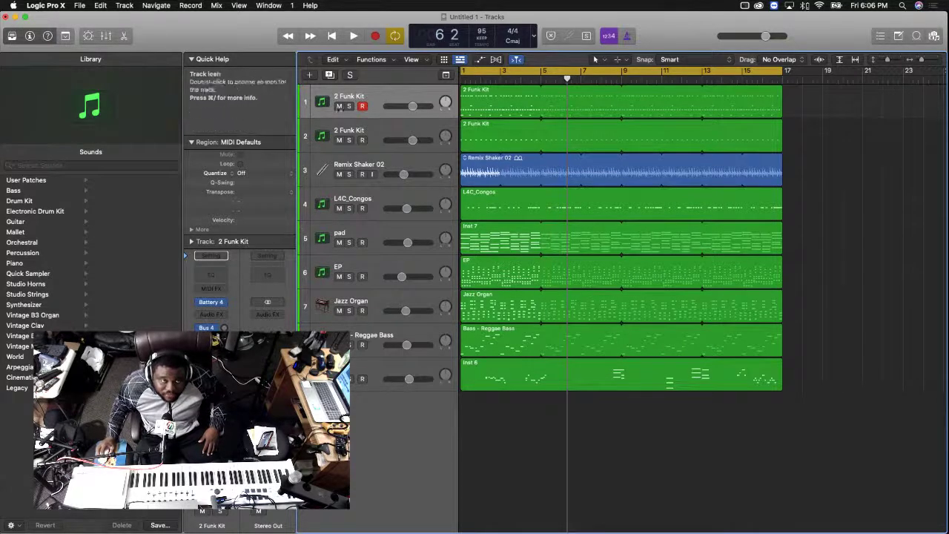
{"action": "left_click", "coordinate": [371, 100]}
{"action": "left_click", "coordinate": [377, 131]}
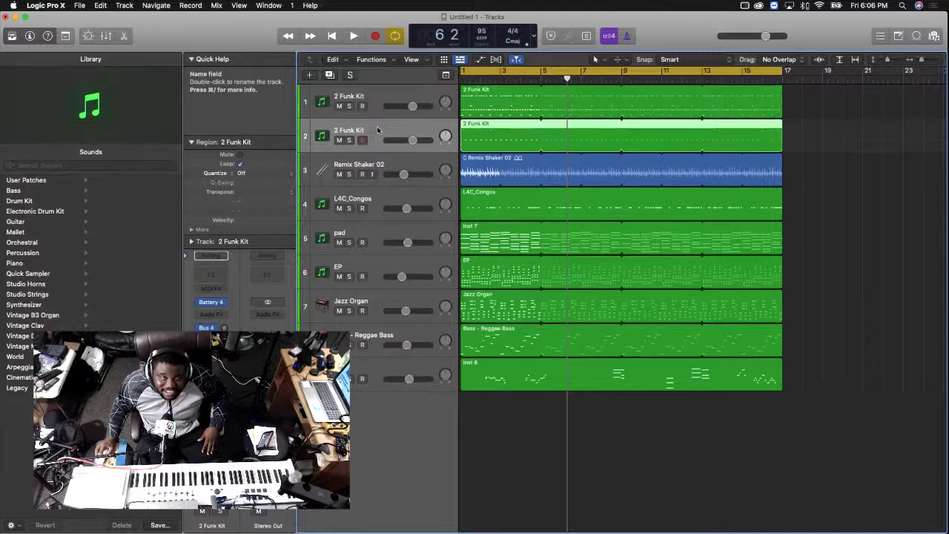
{"action": "left_click", "coordinate": [381, 161]}
{"action": "left_click", "coordinate": [383, 201]}
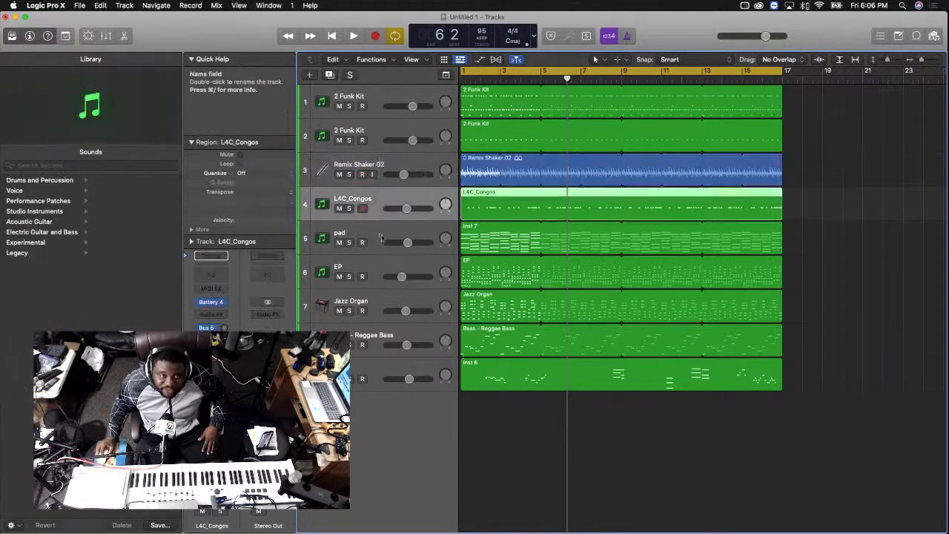
{"action": "left_click", "coordinate": [747, 463]}
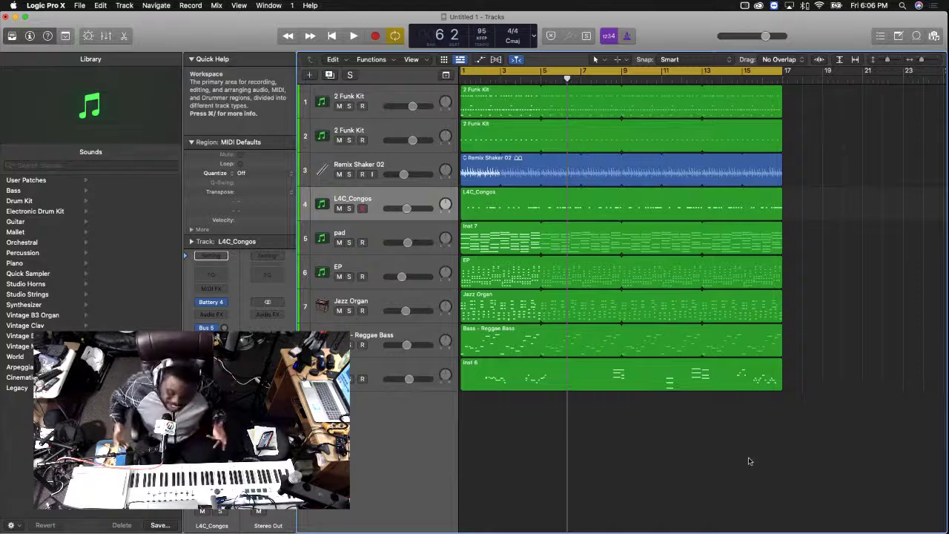
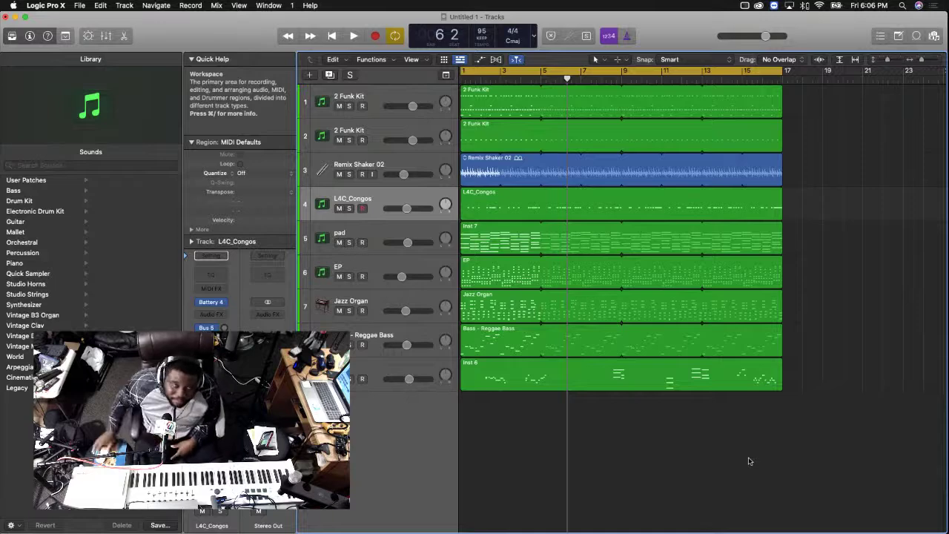
Set the first 2 Funk Kit track's instrument to Native Instruments Battery 4 as Multi-Output (16xStereo)
{"action": "left_click", "coordinate": [376, 101]}
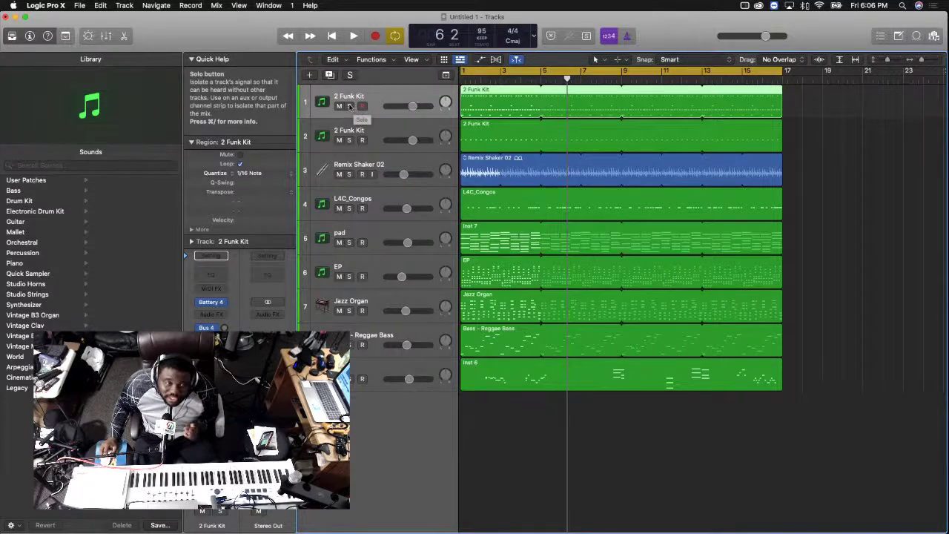
{"action": "left_click", "coordinate": [215, 302]}
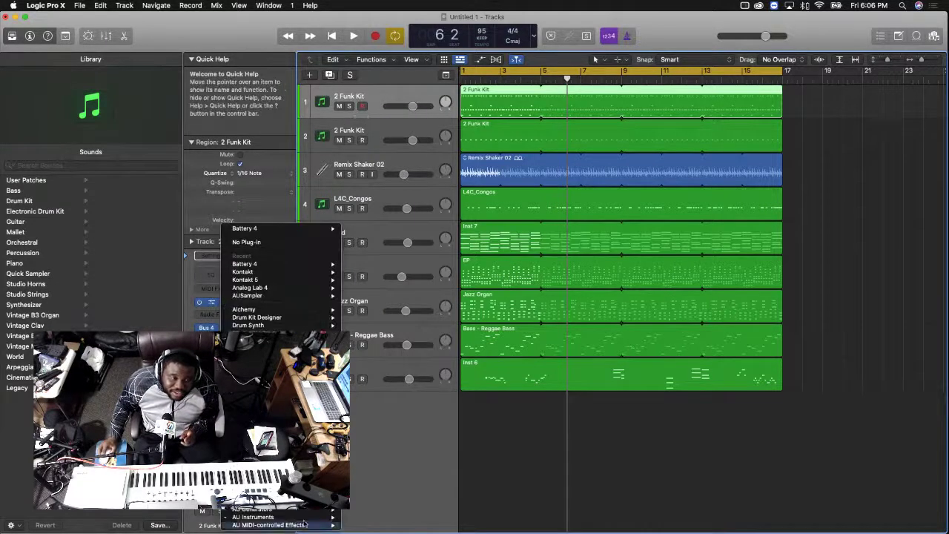
{"action": "mouse_move", "coordinate": [282, 517]}
{"action": "mouse_move", "coordinate": [375, 479]}
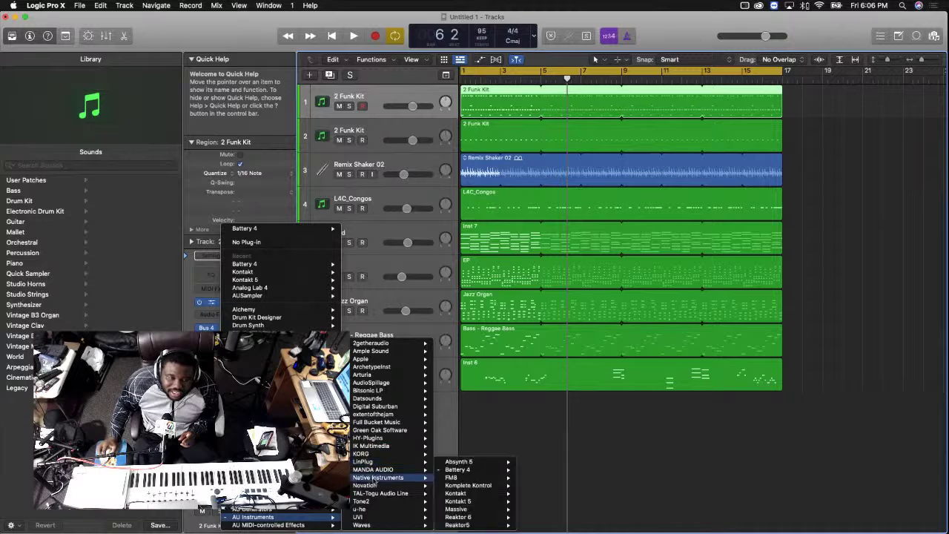
{"action": "mouse_move", "coordinate": [495, 469]}
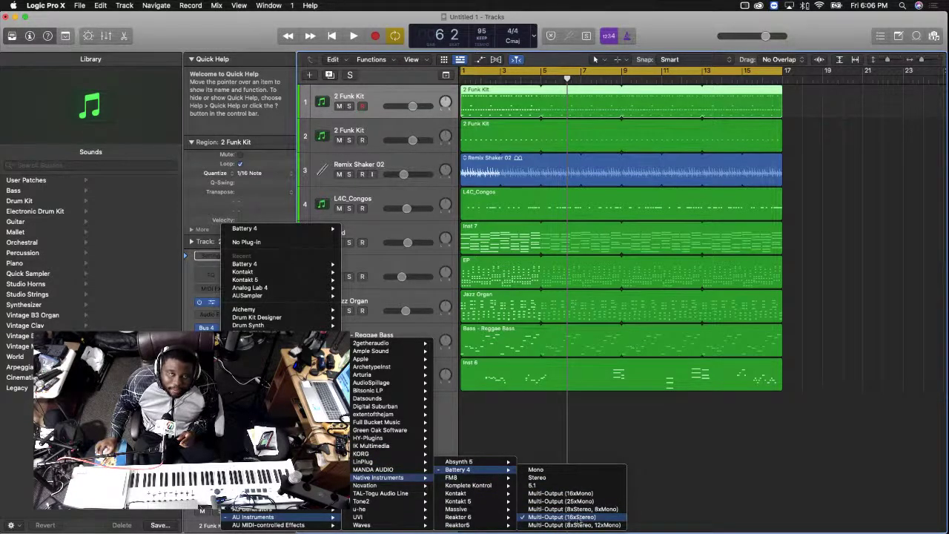
{"action": "left_click", "coordinate": [580, 516]}
Open the first 2 Funk Kit region in the Piano Roll and examine its kick, hi-hat and snare notes
{"action": "key", "text": "x"}
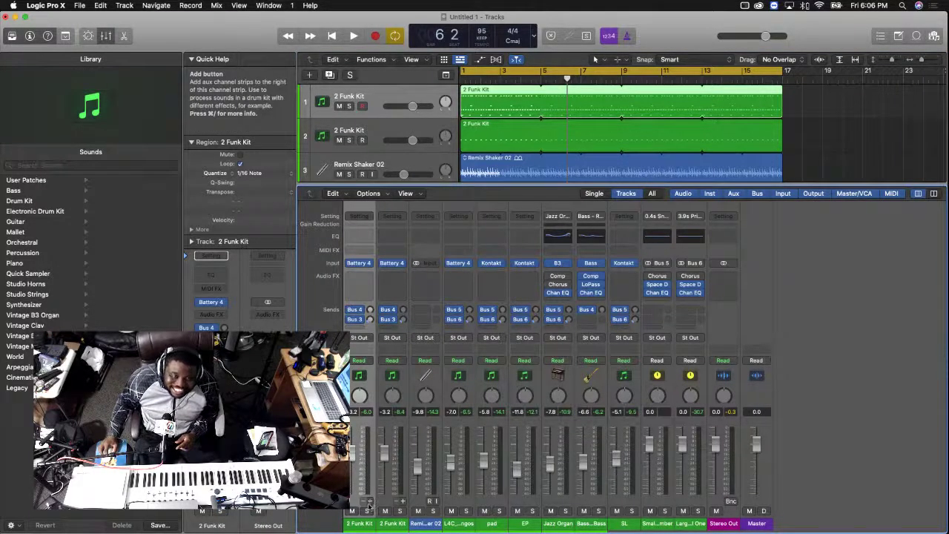
{"action": "double_click", "coordinate": [539, 108]}
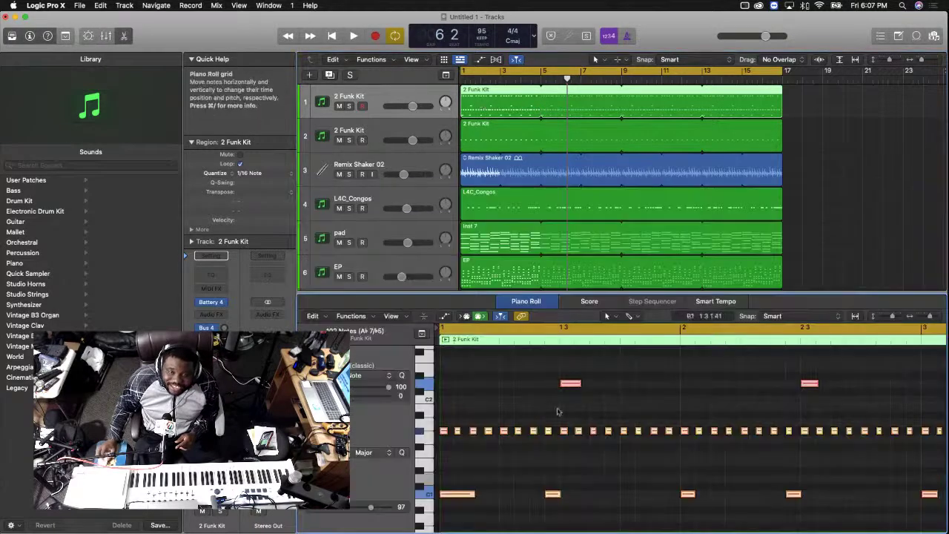
{"action": "left_click_drag", "start_coordinate": [511, 365], "coordinate": [689, 479]}
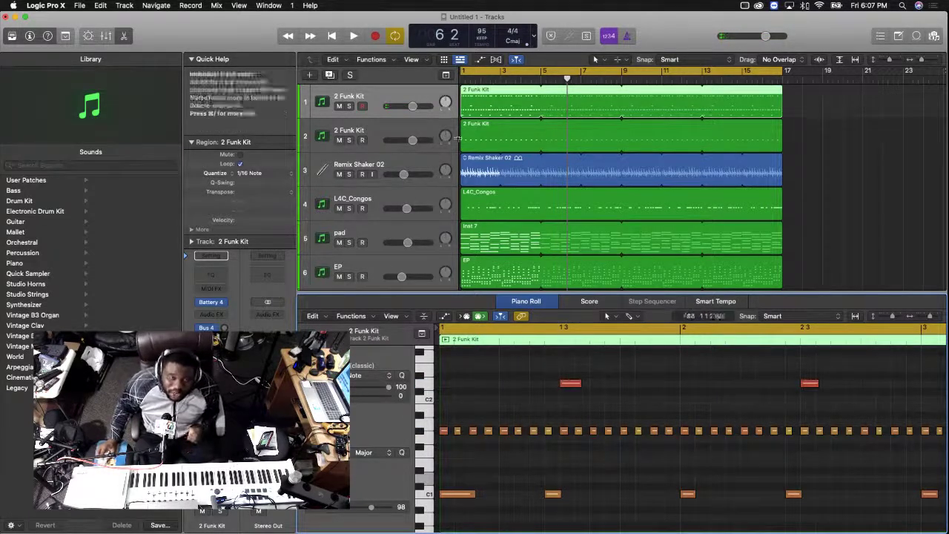
Open the Battery 4 instrument of the first 2 Funk Kit track and play that track soloed
{"action": "left_click", "coordinate": [211, 302]}
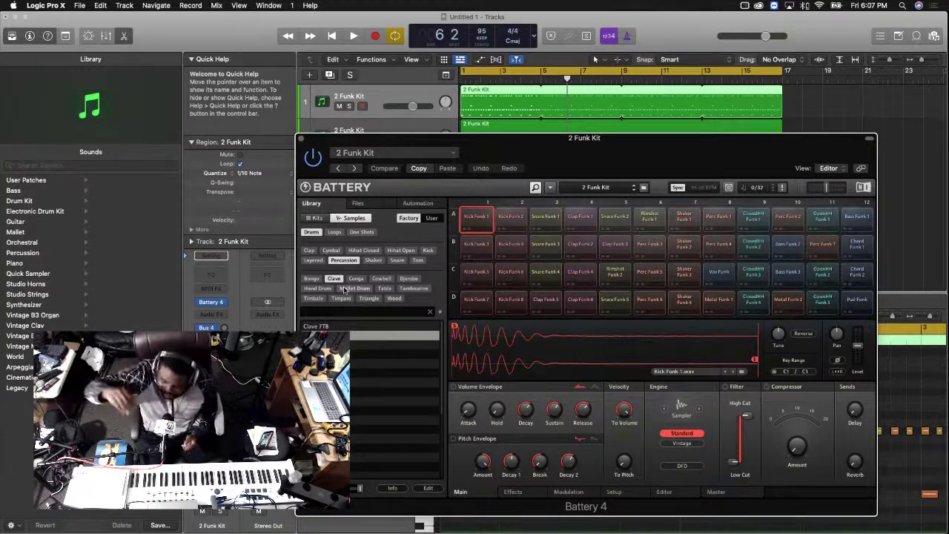
{"action": "key", "text": "space"}
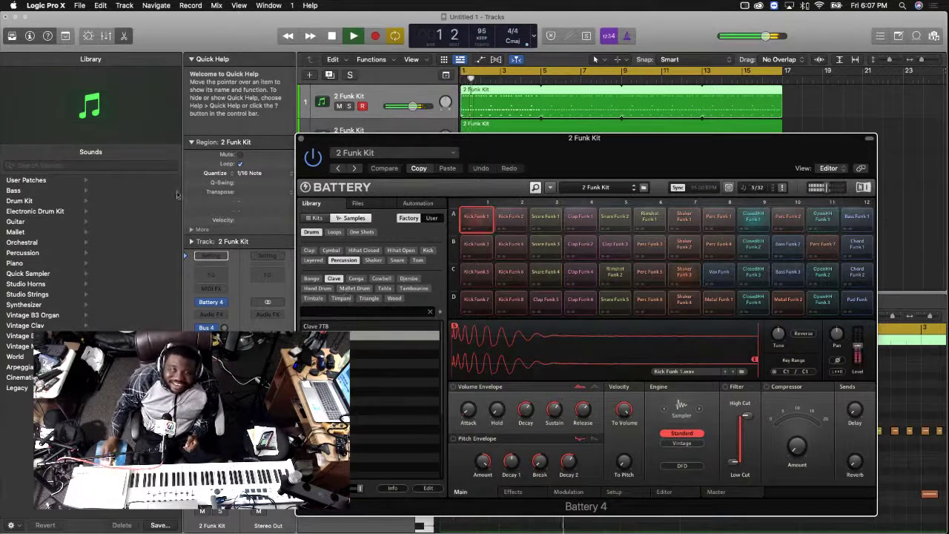
{"action": "left_click", "coordinate": [349, 106]}
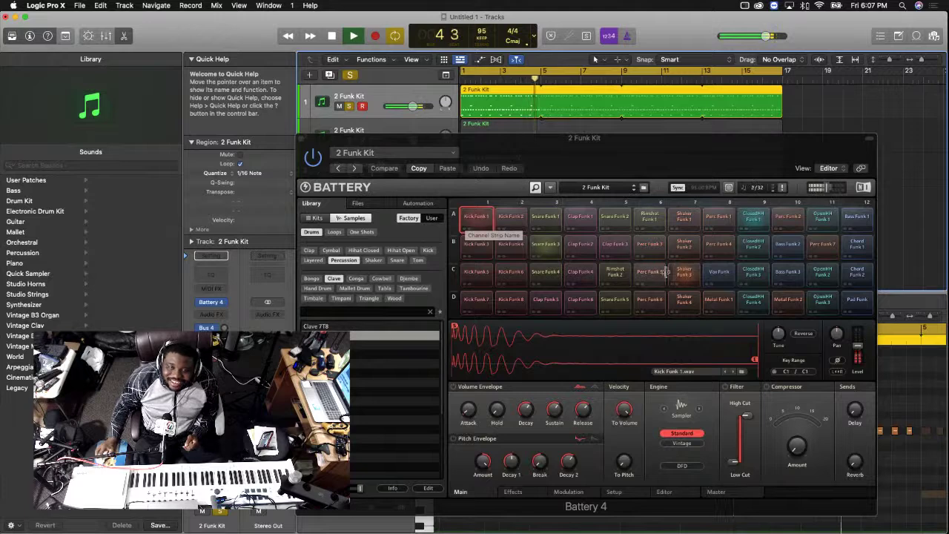
Route Battery's Kick Funk 1 cell to direct output St 1/2 and ClosedHH Funk 1 to St 5/6, and close the instrument window
{"action": "right_click", "coordinate": [754, 216]}
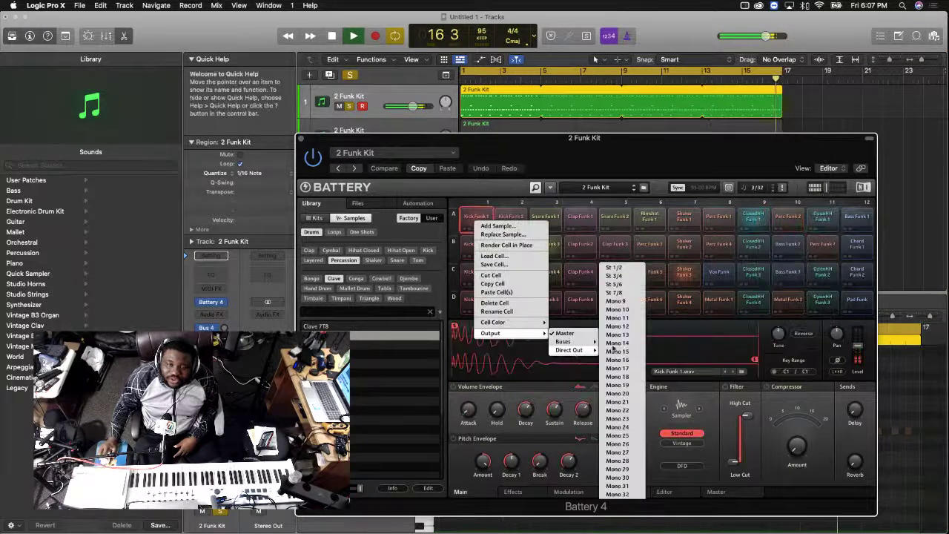
{"action": "left_click", "coordinate": [615, 267]}
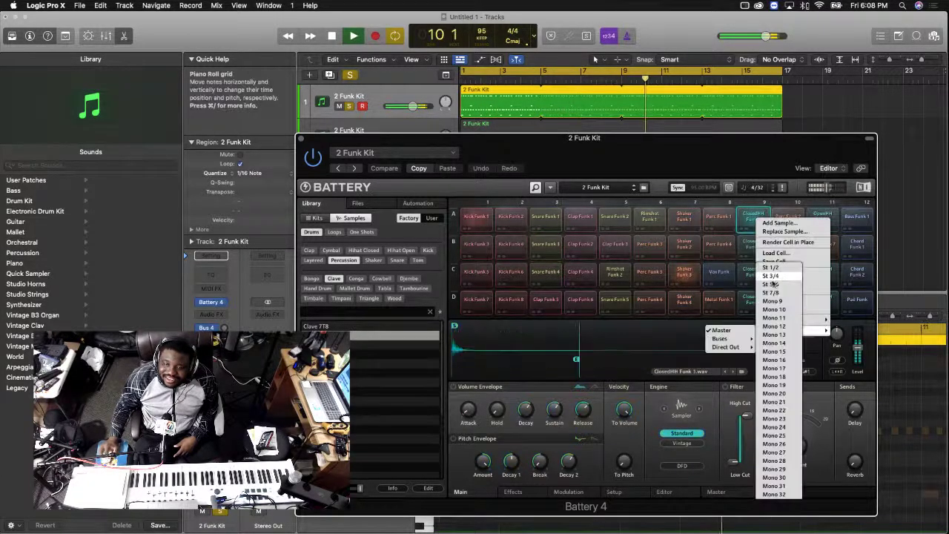
{"action": "left_click", "coordinate": [772, 284]}
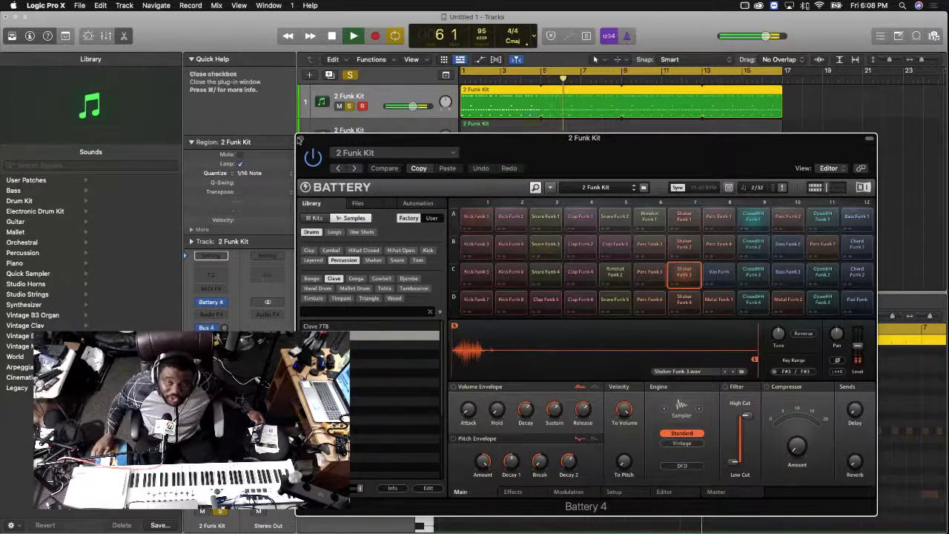
{"action": "left_click", "coordinate": [301, 139]}
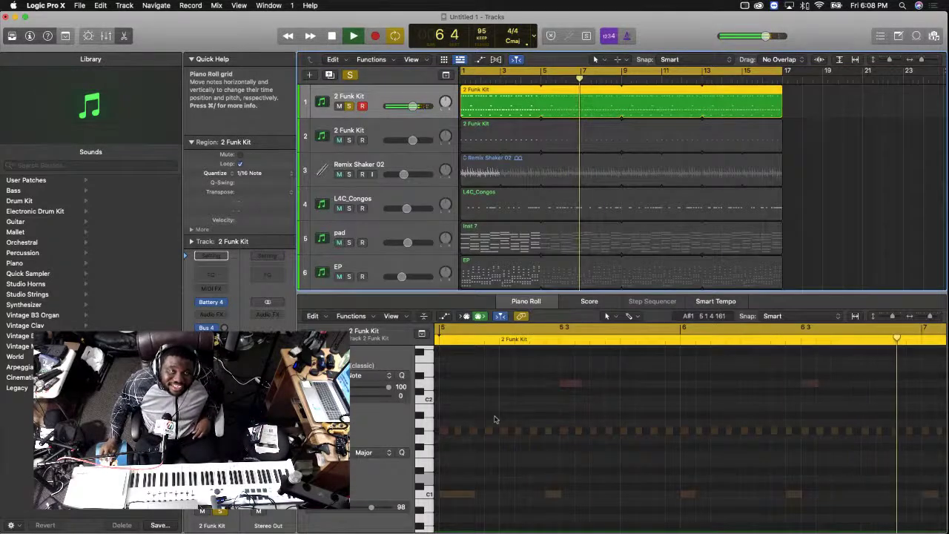
Add twelve aux channel strips to the first 2 Funk Kit channel in the Mixer, covering Battery outputs 3-4 through 25-26
{"action": "key", "text": "x"}
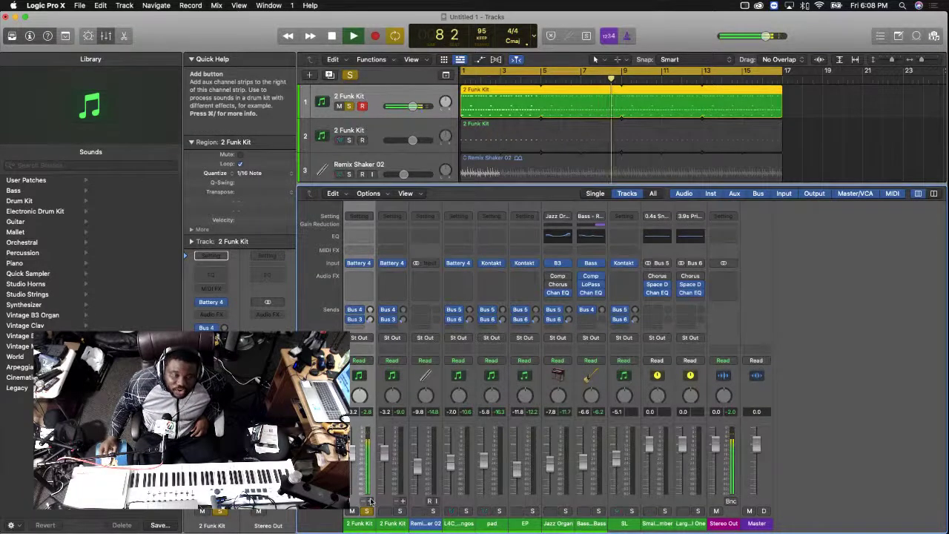
{"action": "left_click", "coordinate": [369, 502]}
{"action": "left_click", "coordinate": [368, 501]}
{"action": "left_click", "coordinate": [369, 501]}
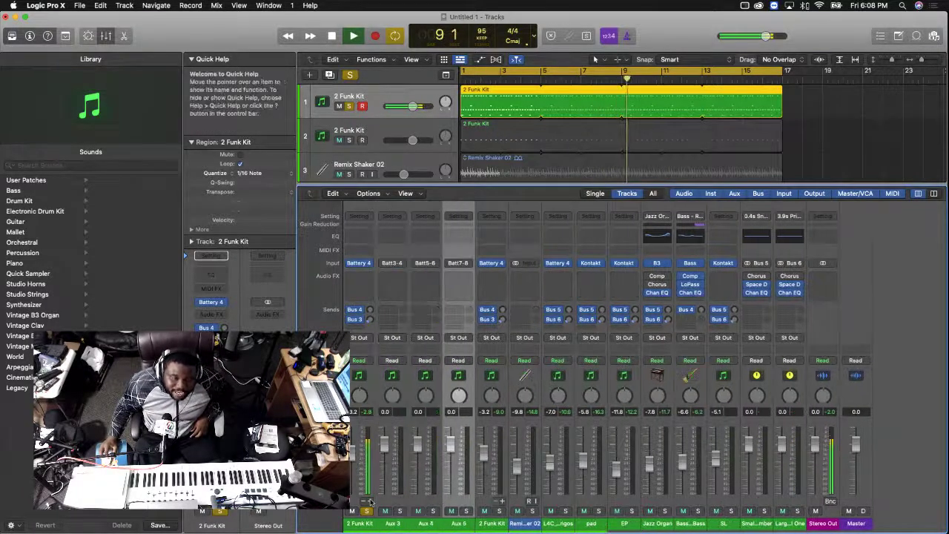
{"action": "left_click", "coordinate": [369, 502]}
{"action": "left_click", "coordinate": [369, 502]}
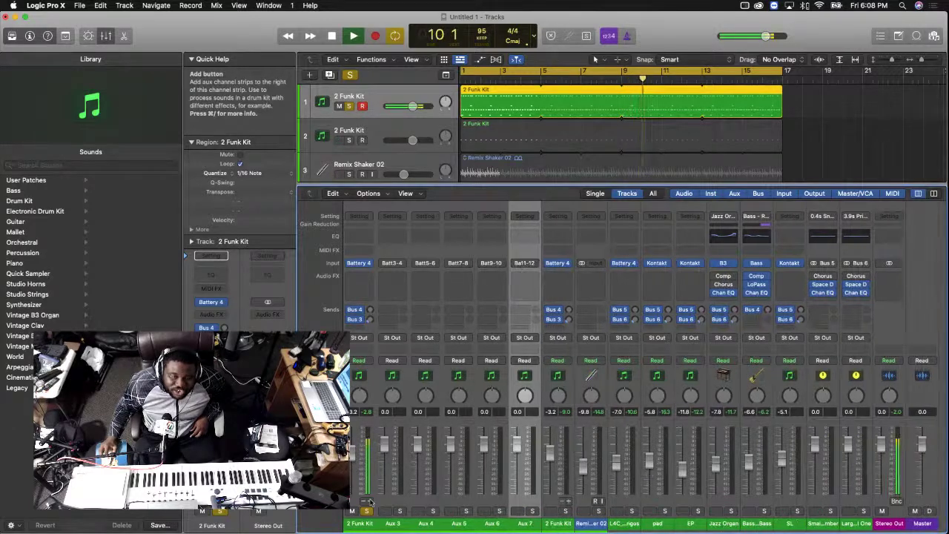
{"action": "left_click", "coordinate": [368, 502]}
{"action": "left_click", "coordinate": [368, 501]}
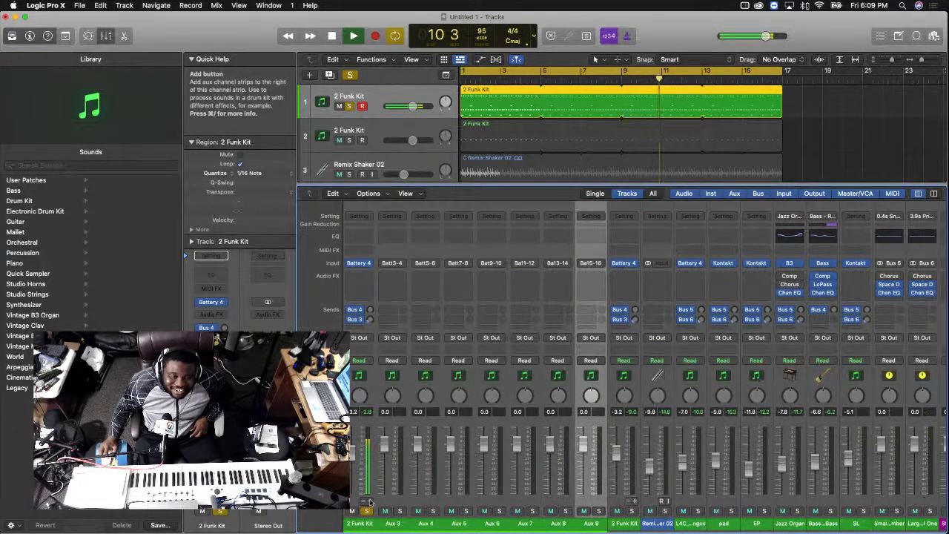
{"action": "left_click", "coordinate": [368, 502]}
{"action": "left_click", "coordinate": [368, 502]}
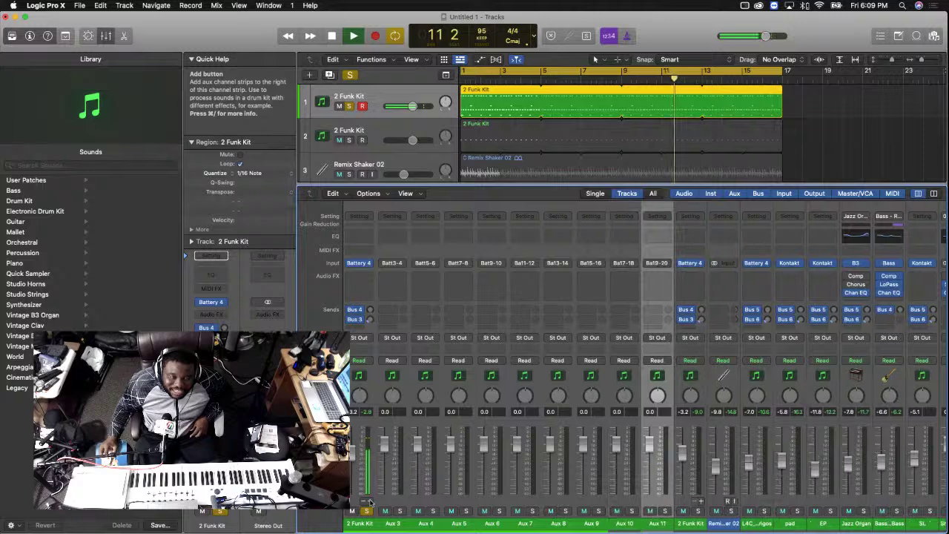
{"action": "left_click", "coordinate": [369, 502]}
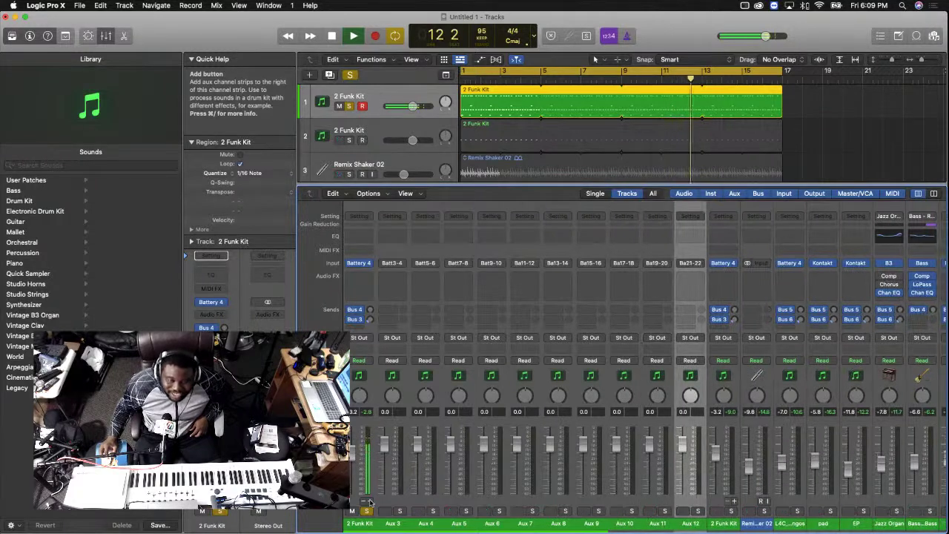
{"action": "left_click", "coordinate": [368, 501]}
{"action": "left_click", "coordinate": [369, 502]}
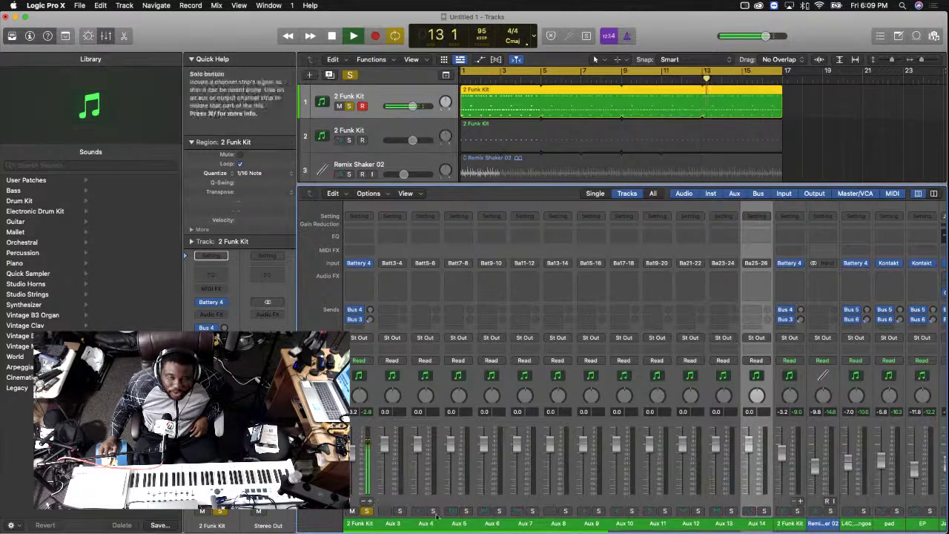
Solo the Batt3-4 aux strip and rename it snare, and rename the first 2 Funk Kit channel kick
{"action": "left_click", "coordinate": [399, 512]}
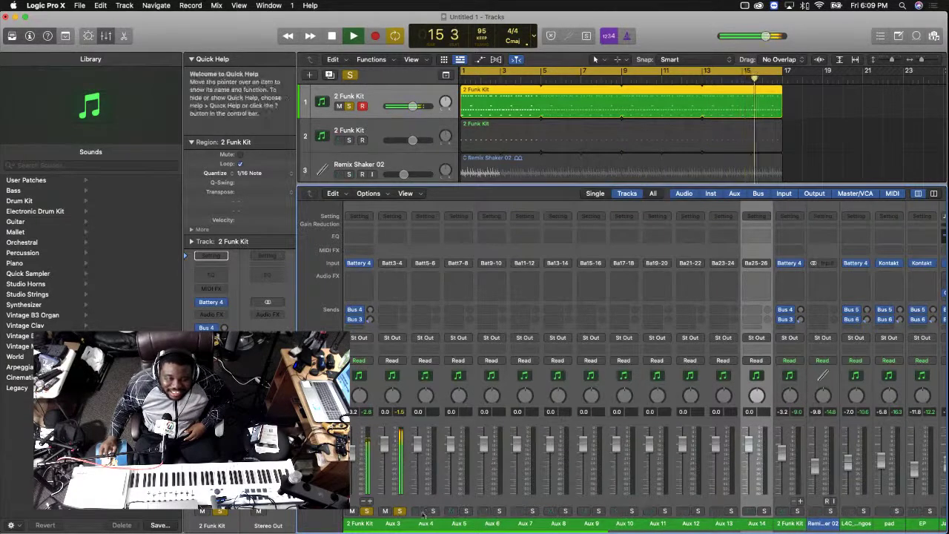
{"action": "double_click", "coordinate": [393, 523]}
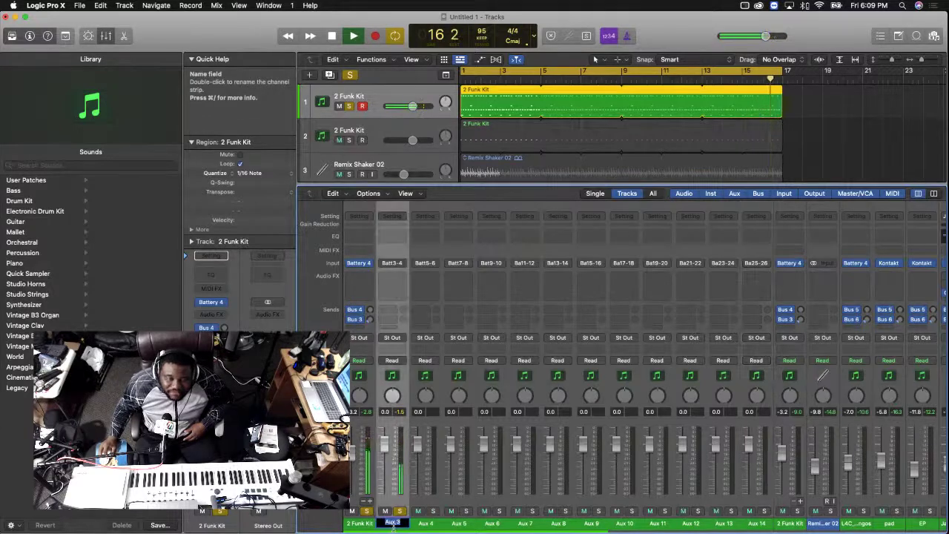
{"action": "type", "text": "sn"}
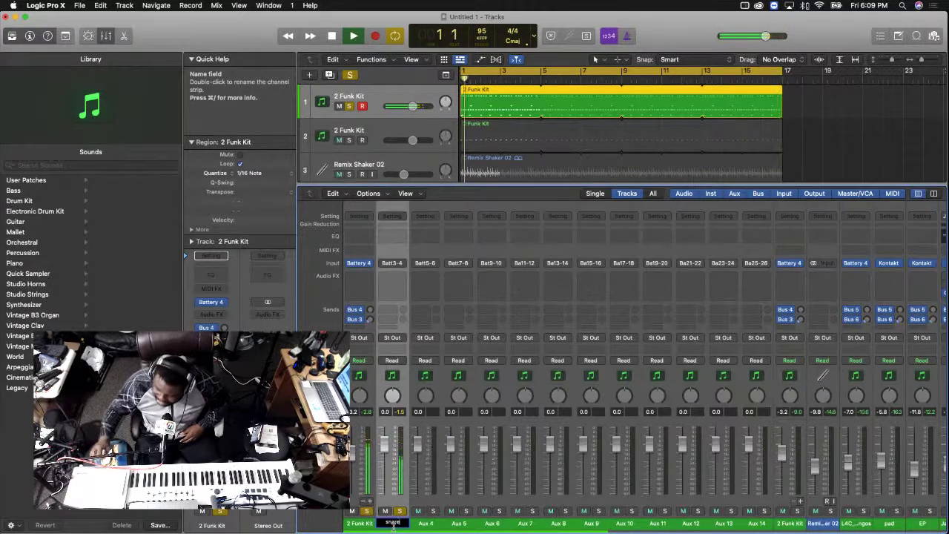
{"action": "type", "text": "are"}
{"action": "key", "text": "Return"}
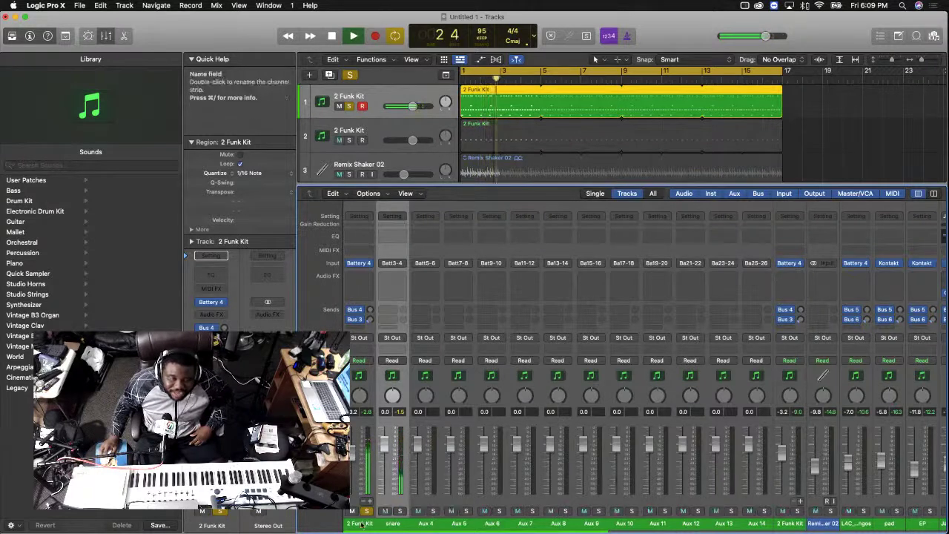
{"action": "double_click", "coordinate": [361, 523]}
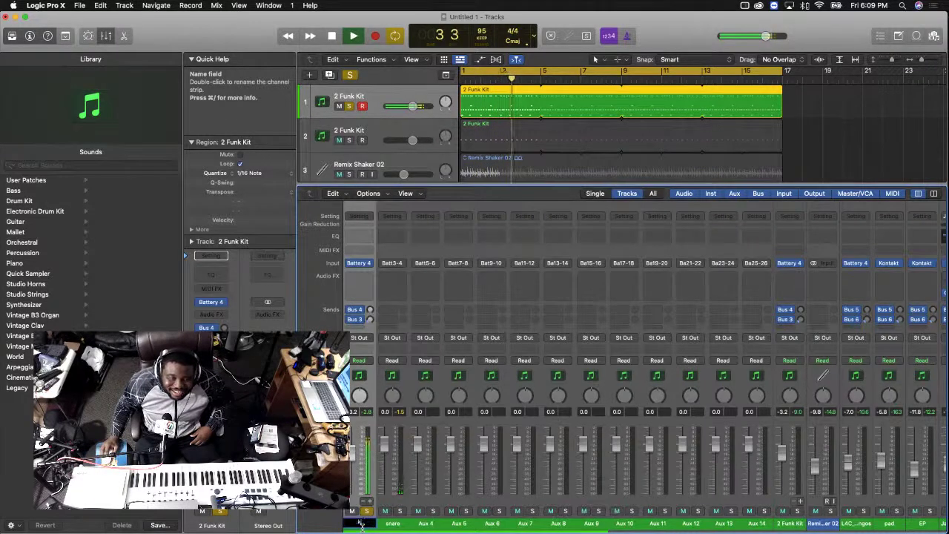
{"action": "type", "text": "kick"}
{"action": "key", "text": "Return"}
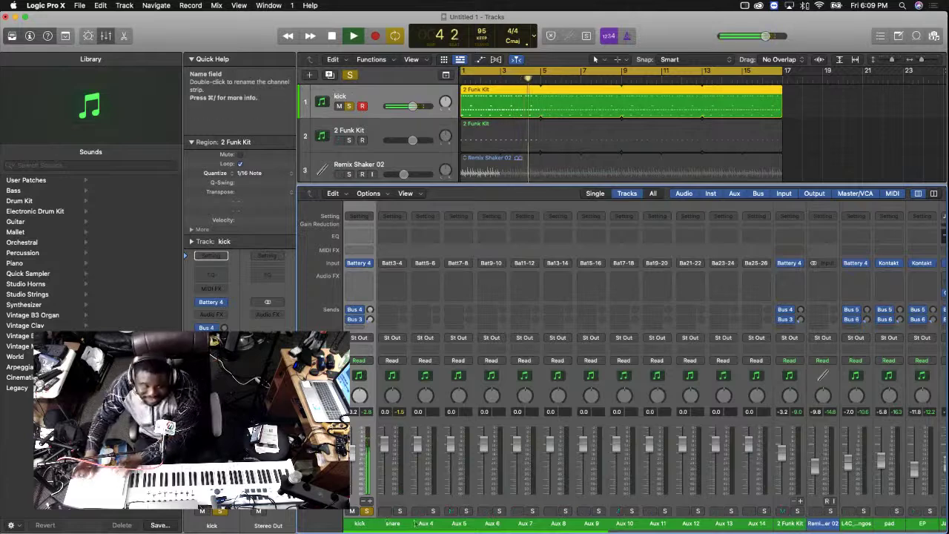
Solo the Batt5-6 aux strip instead of the snare and rename it hh
{"action": "left_click", "coordinate": [400, 511]}
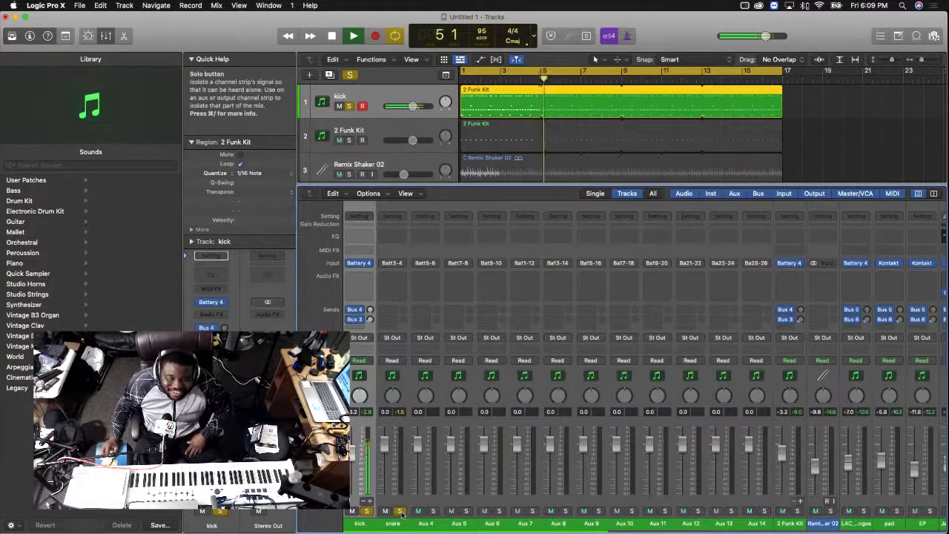
{"action": "left_click", "coordinate": [400, 511]}
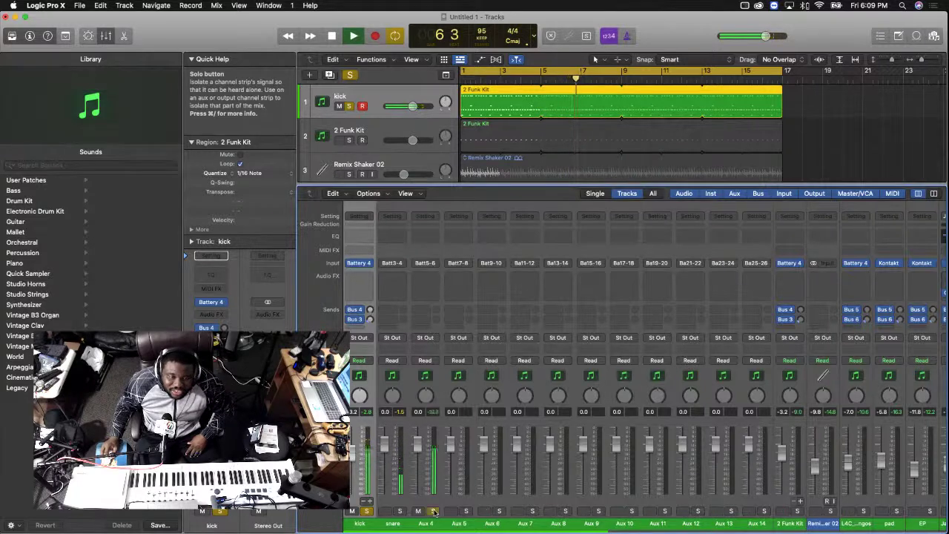
{"action": "left_click", "coordinate": [426, 523]}
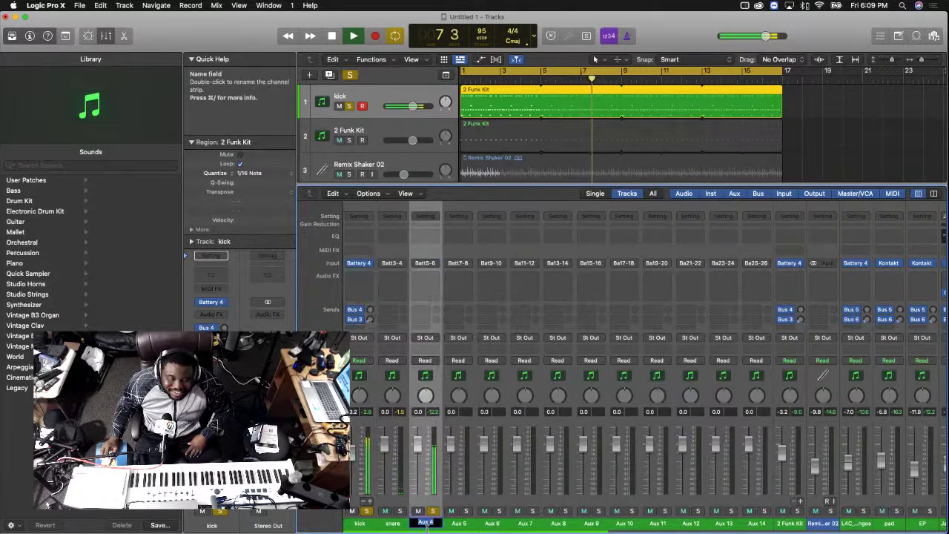
{"action": "key", "text": "Return"}
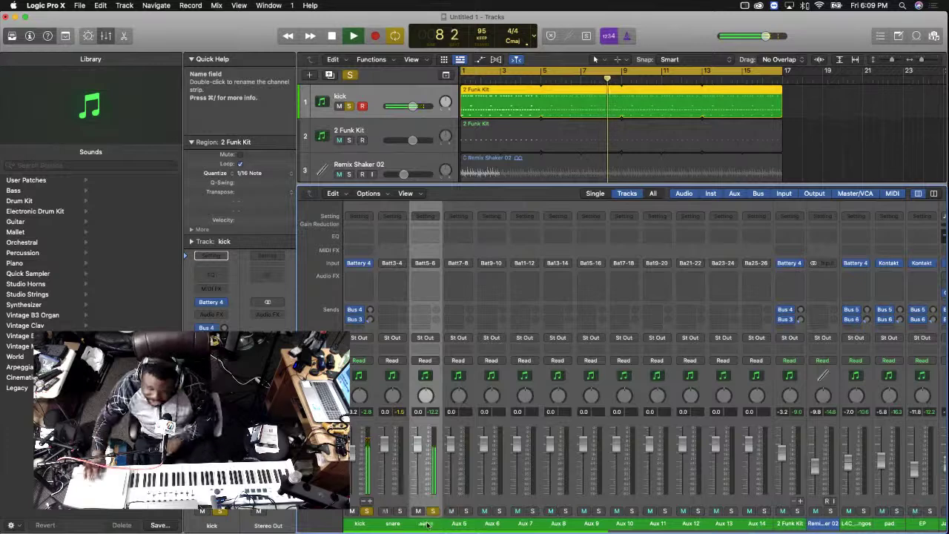
Solo the Batt7-8 aux strip instead of the hh channel and rename it shk
{"action": "left_click", "coordinate": [465, 511]}
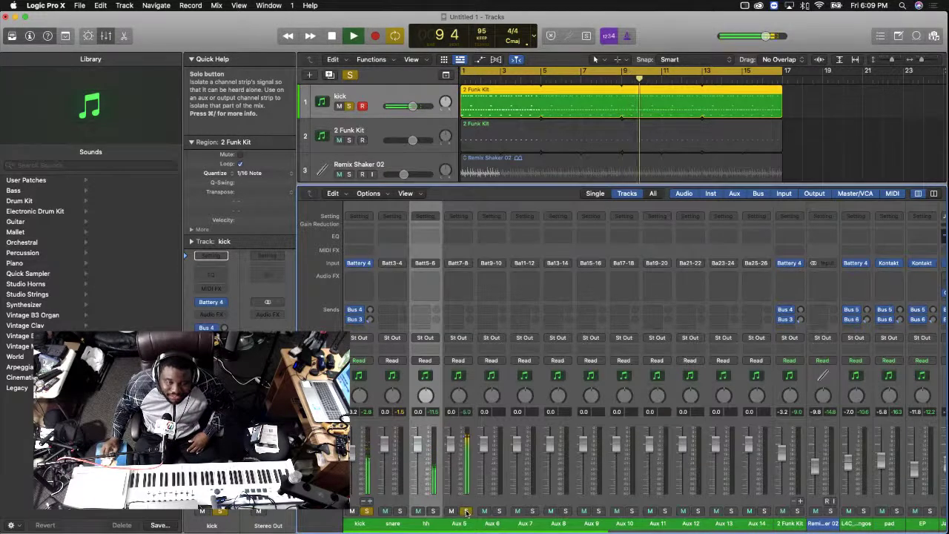
{"action": "double_click", "coordinate": [459, 523]}
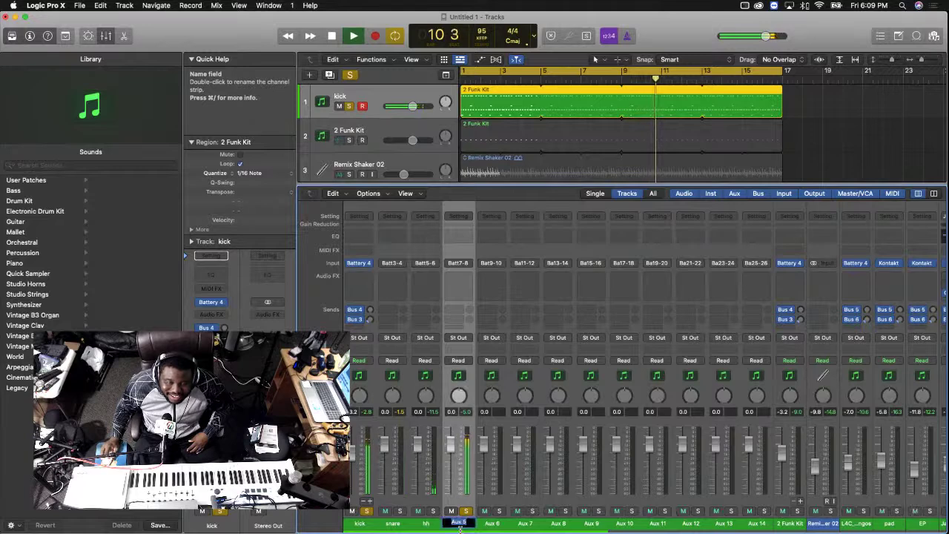
{"action": "type", "text": "sha"}
{"action": "key", "text": "Escape"}
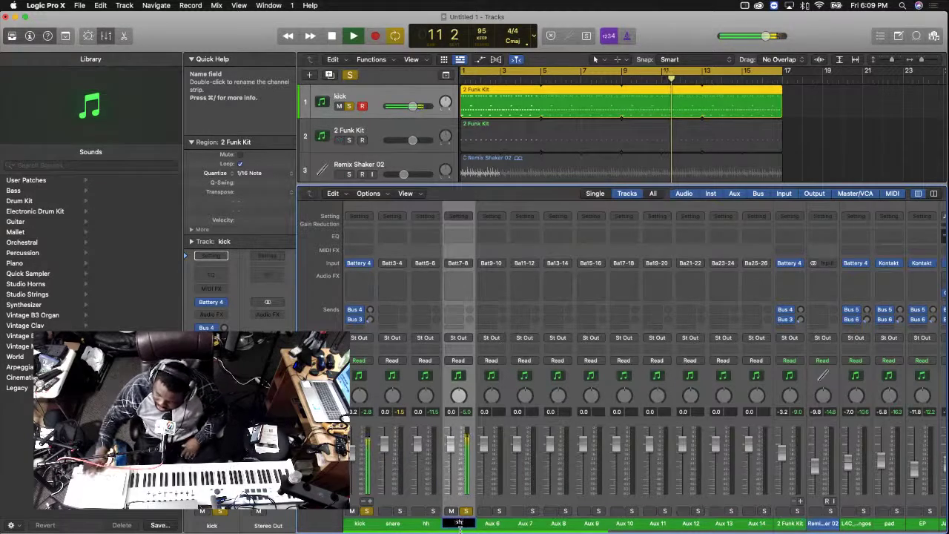
{"action": "double_click", "coordinate": [459, 524]}
{"action": "type", "text": "shk"}
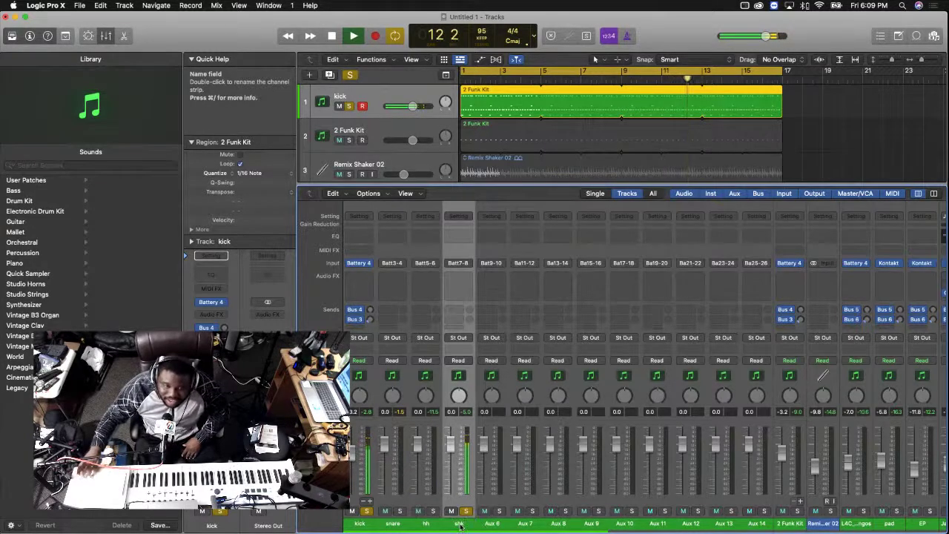
{"action": "key", "text": "Return"}
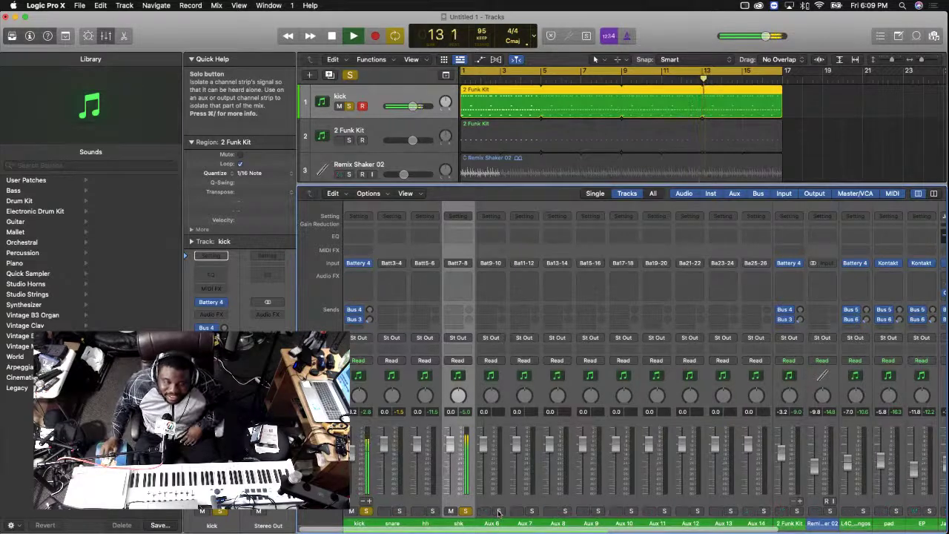
Check the Batt9-10 aux strip soloed, and delete the unused aux strips Aux 6 through Aux 14 despite their active routing
{"action": "left_click", "coordinate": [499, 512]}
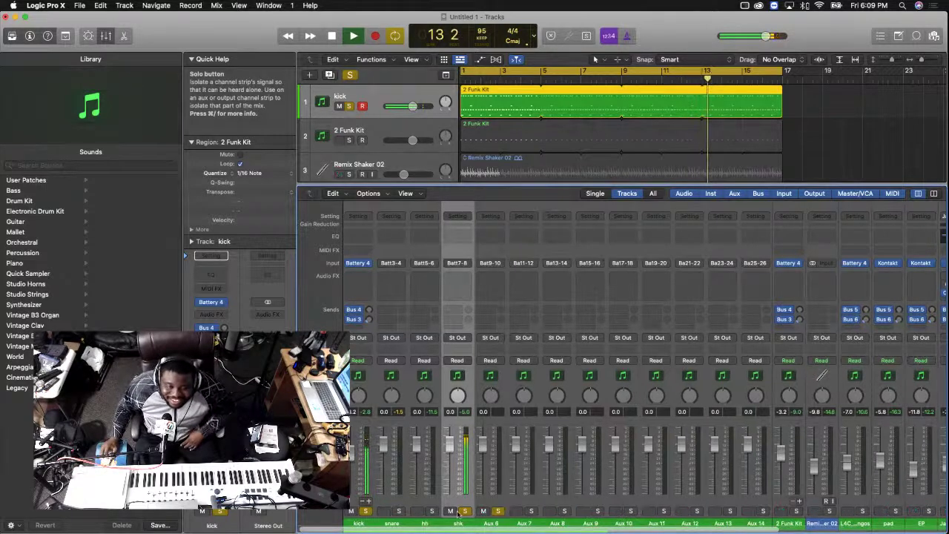
{"action": "left_click", "coordinate": [501, 522]}
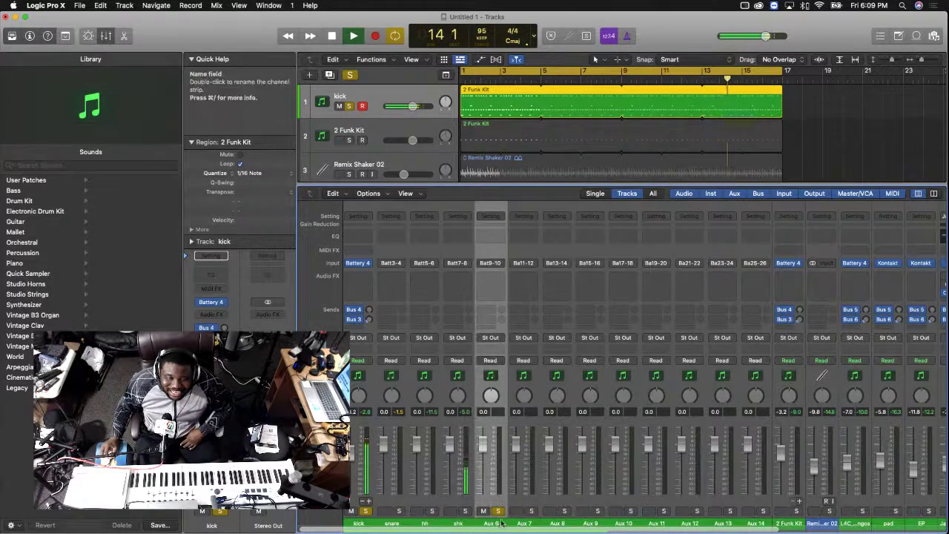
{"action": "left_click", "coordinate": [763, 522], "text": "shift"}
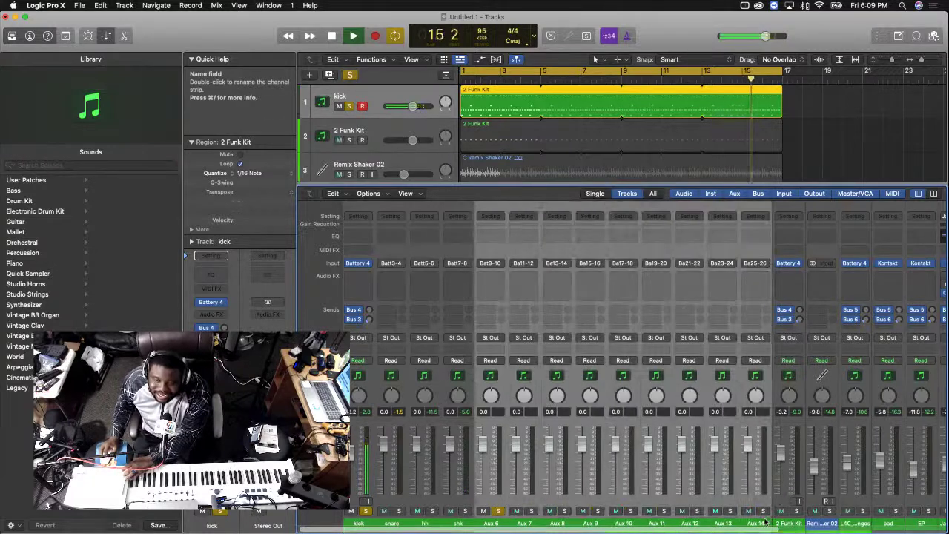
{"action": "key", "text": "BackSpace"}
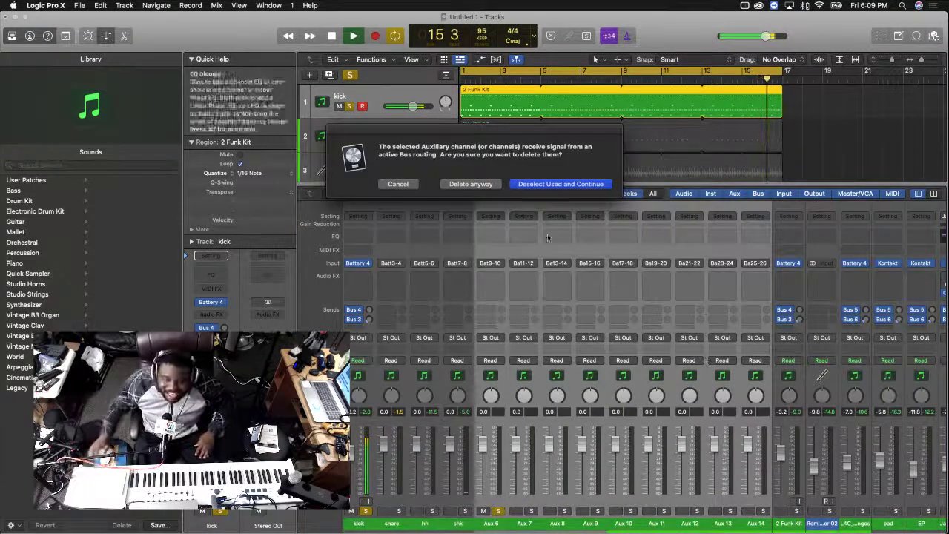
{"action": "left_click", "coordinate": [470, 184]}
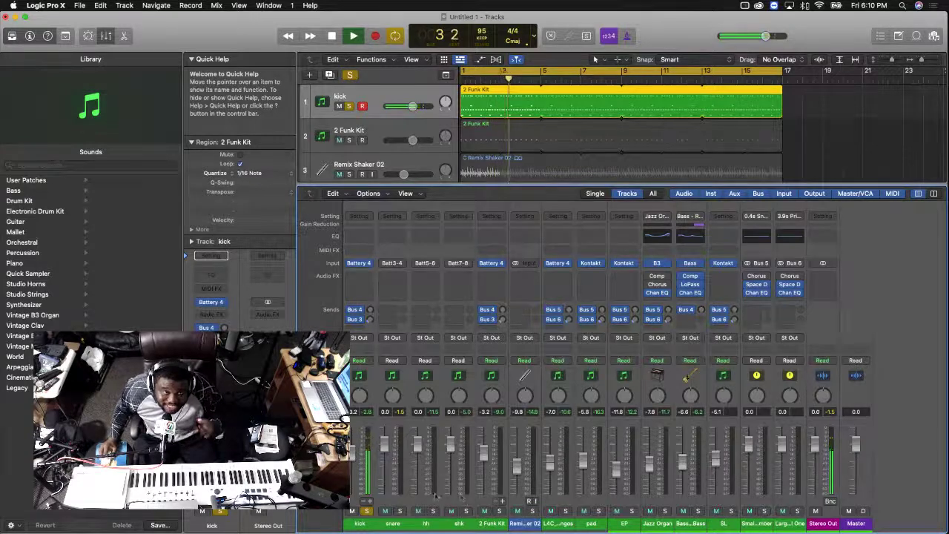
Audition the snare, hh and shk channels by adding their solos to the soloed kick during playback
{"action": "left_click", "coordinate": [559, 523]}
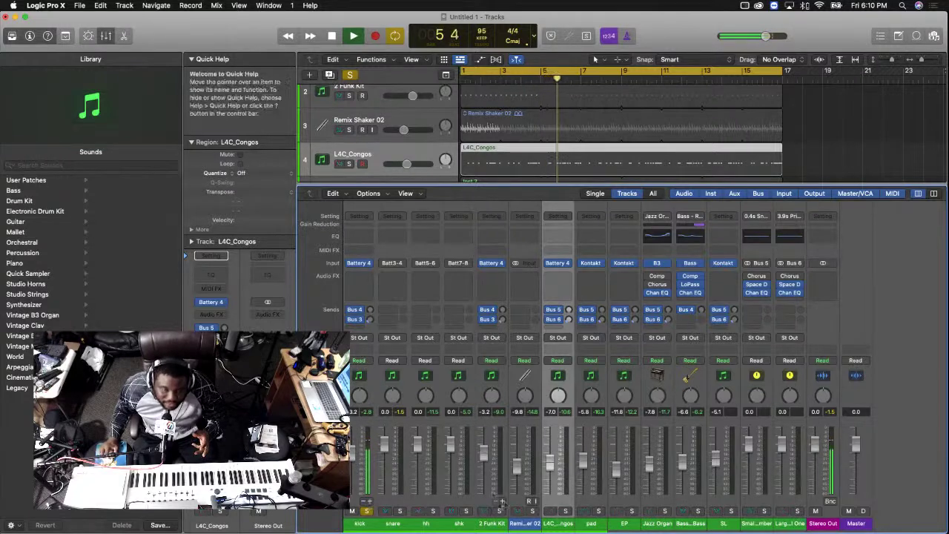
{"action": "left_click", "coordinate": [400, 511]}
{"action": "left_click", "coordinate": [433, 511]}
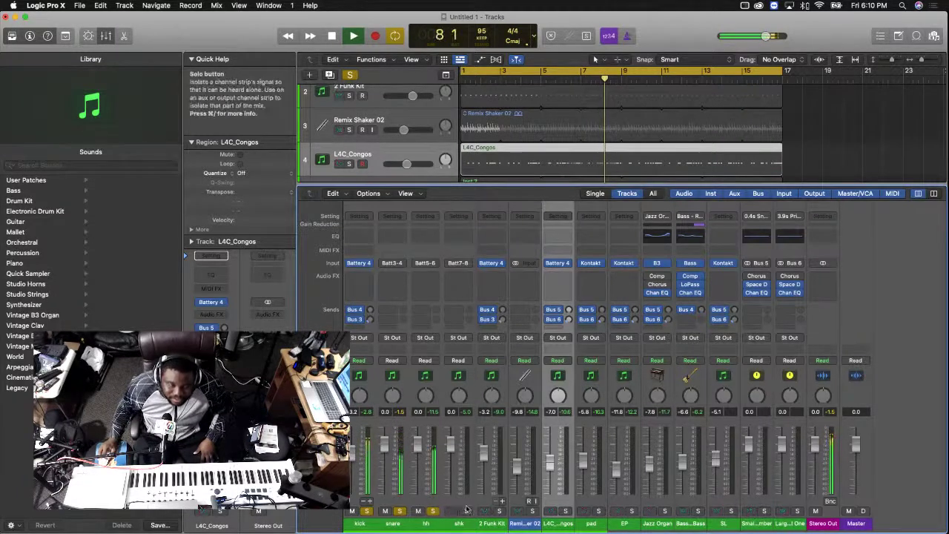
{"action": "left_click", "coordinate": [465, 511]}
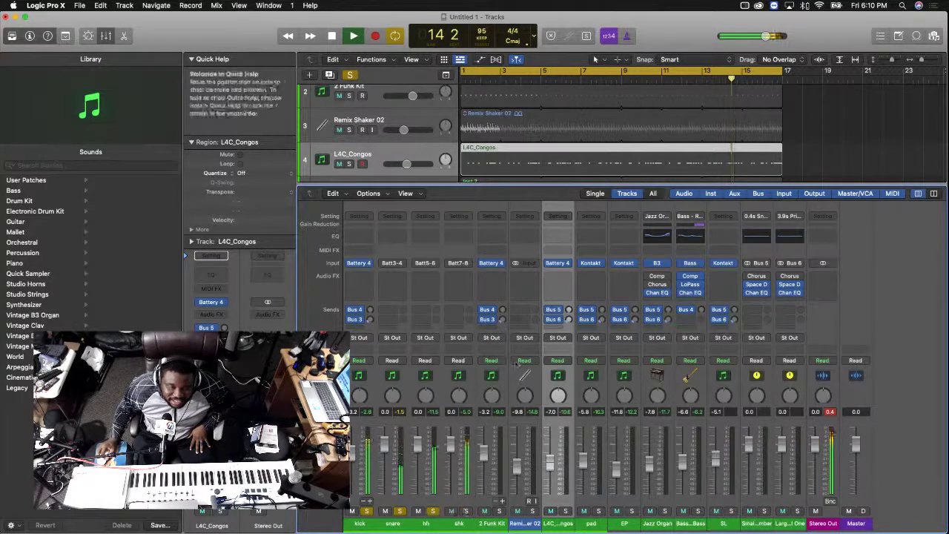
Examine the kick track's region in the Piano Roll and return to the Mixer
{"action": "scroll", "coordinate": [514, 111], "scroll_direction": "up", "scroll_amount": 3}
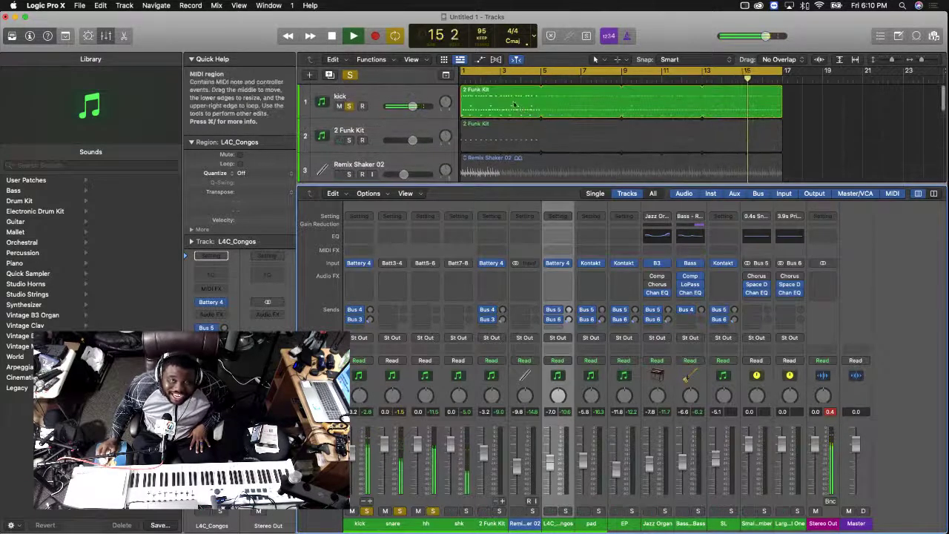
{"action": "double_click", "coordinate": [513, 105]}
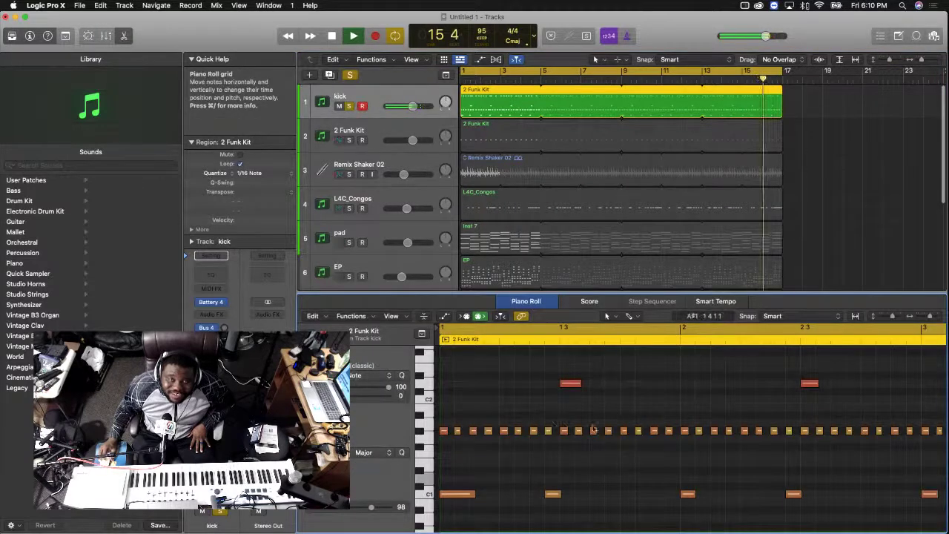
{"action": "key", "text": "x"}
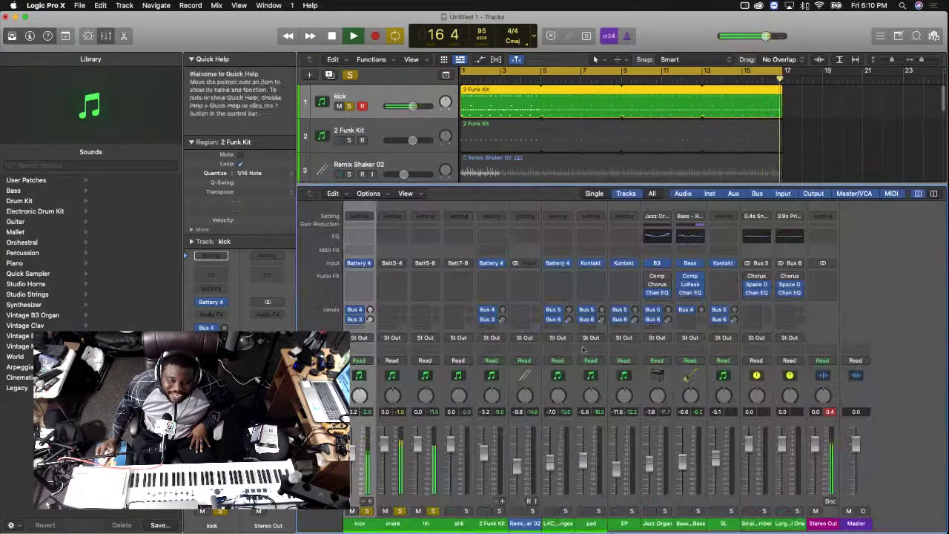
Audition the shk channel soloed again, and clear the solos on the hh, snare and kick channels
{"action": "left_click", "coordinate": [466, 511]}
{"action": "left_click", "coordinate": [467, 510]}
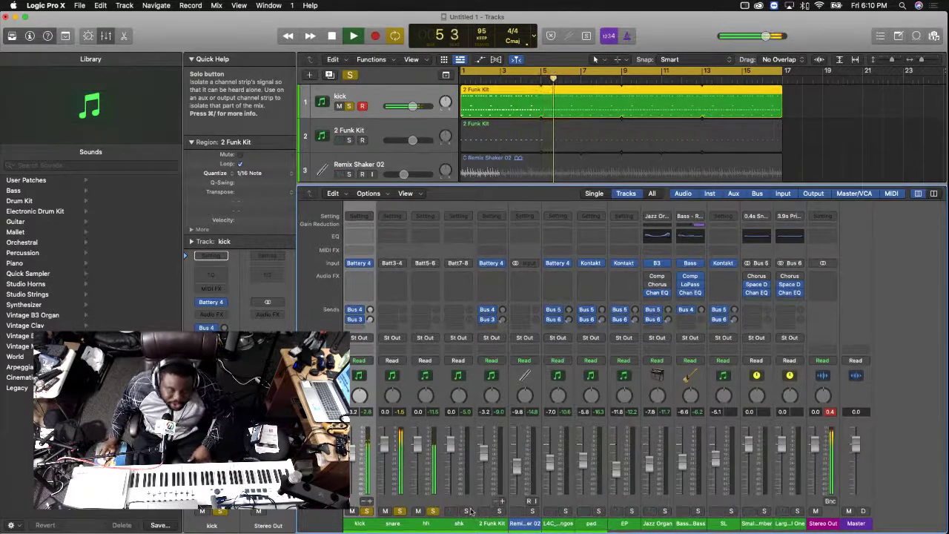
{"action": "left_click", "coordinate": [433, 510]}
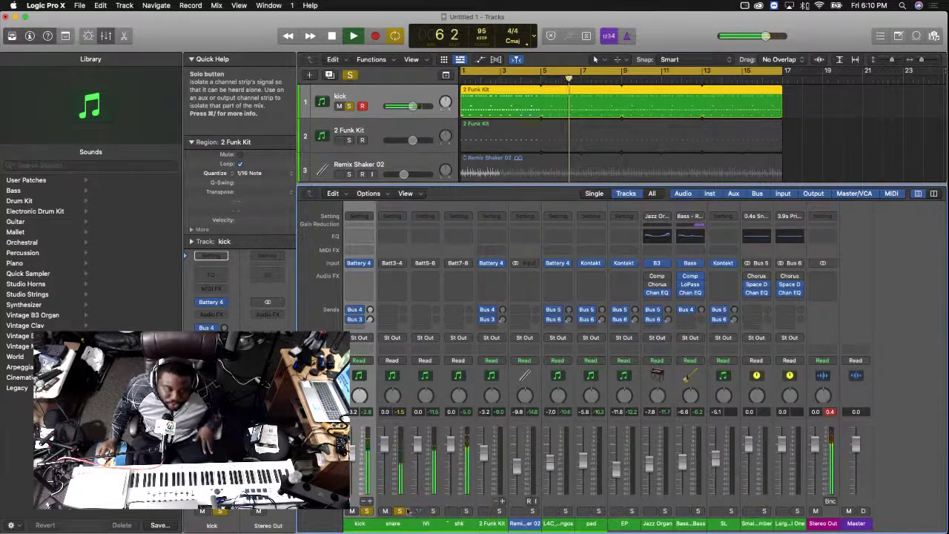
{"action": "left_click", "coordinate": [399, 511]}
{"action": "left_click", "coordinate": [366, 511]}
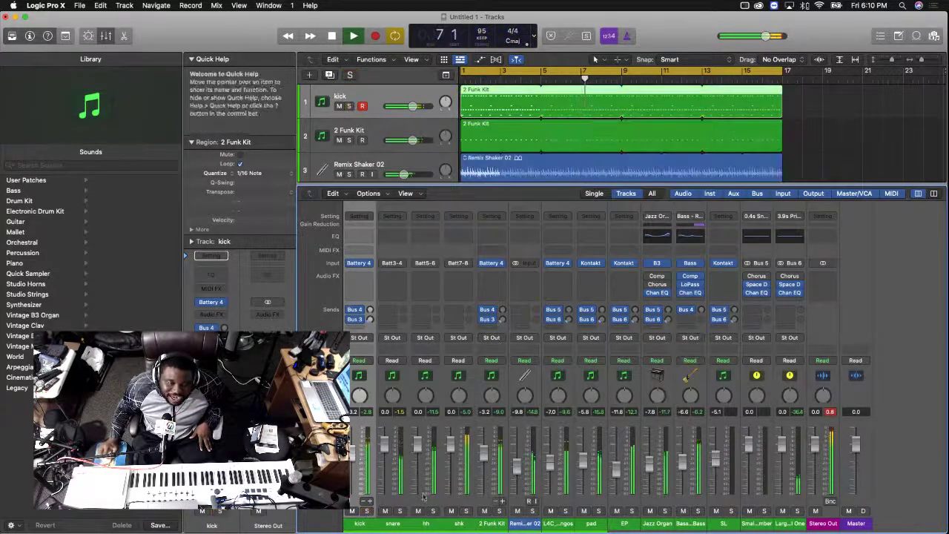
Play the full unsoloed mix from bar 1 with the Mixer shown, and return the playhead to the start
{"action": "key", "text": "x"}
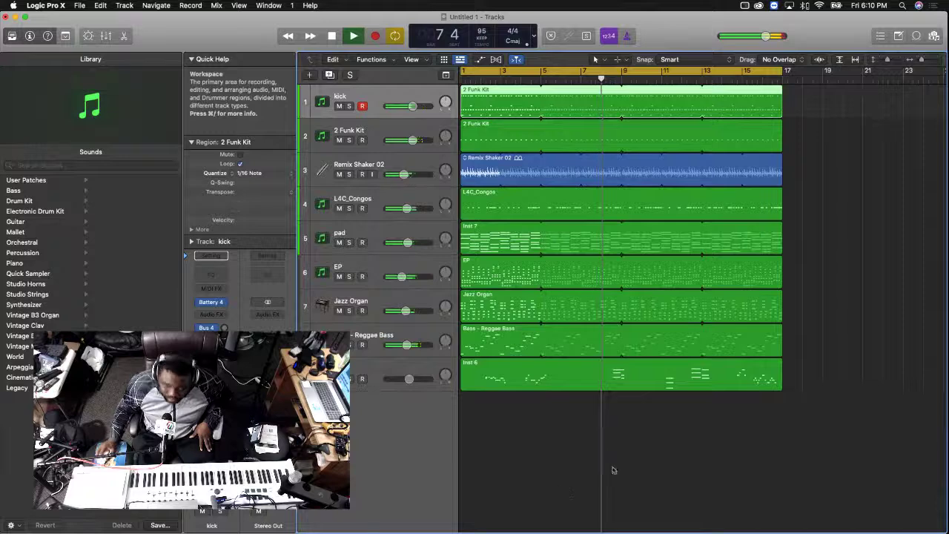
{"action": "key", "text": "x"}
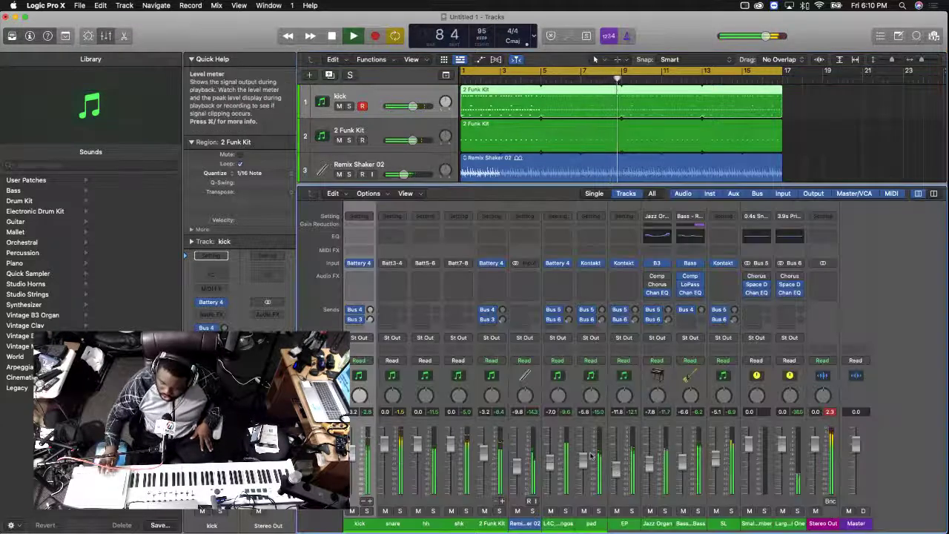
{"action": "key", "text": "space"}
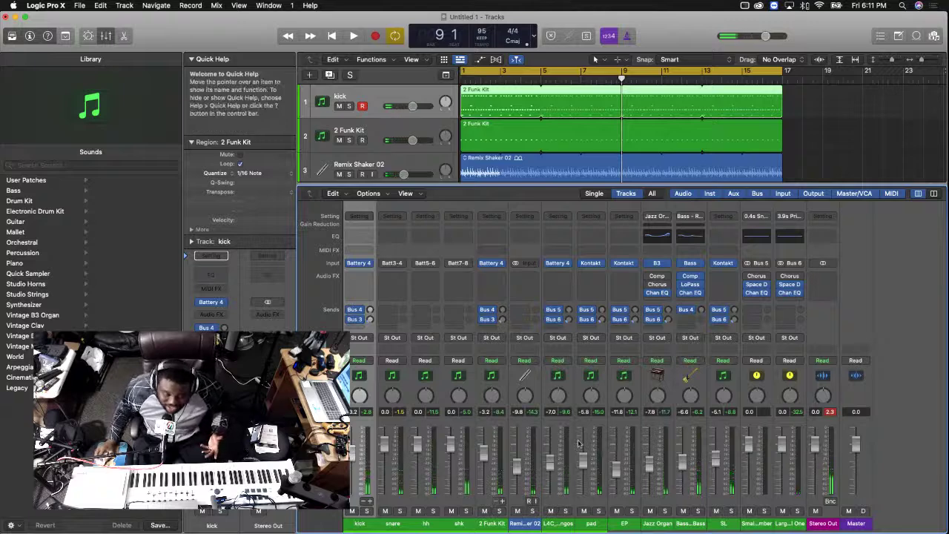
{"action": "key", "text": "Return"}
{"action": "key", "text": "space"}
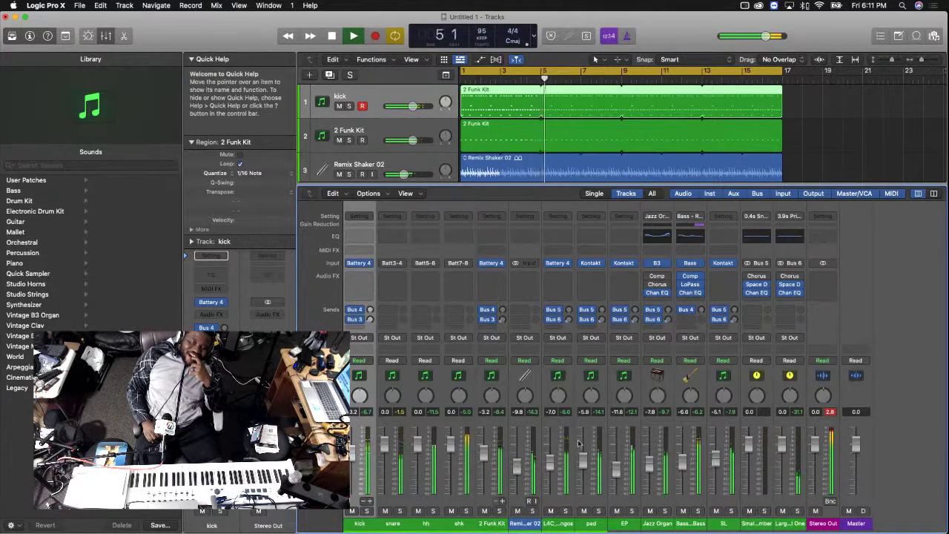
{"action": "key", "text": "space"}
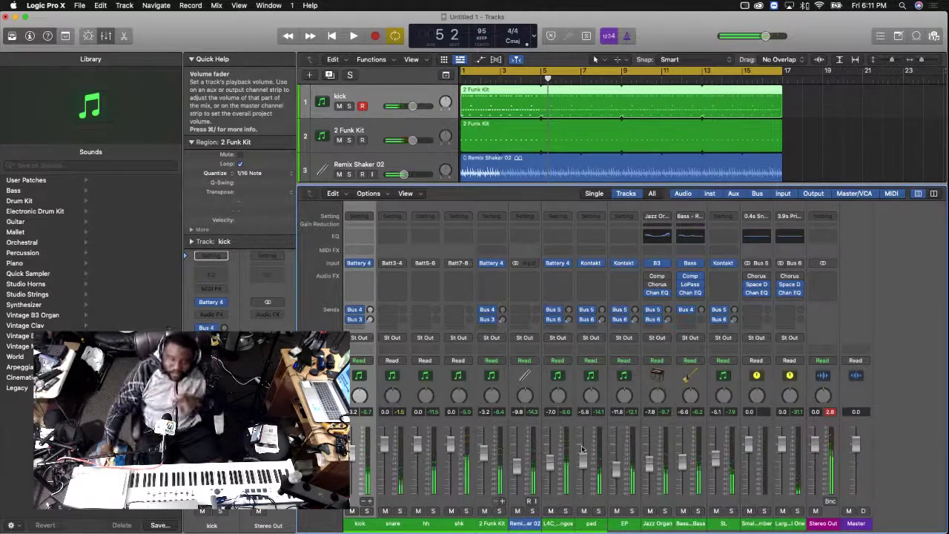
{"action": "key", "text": "Return"}
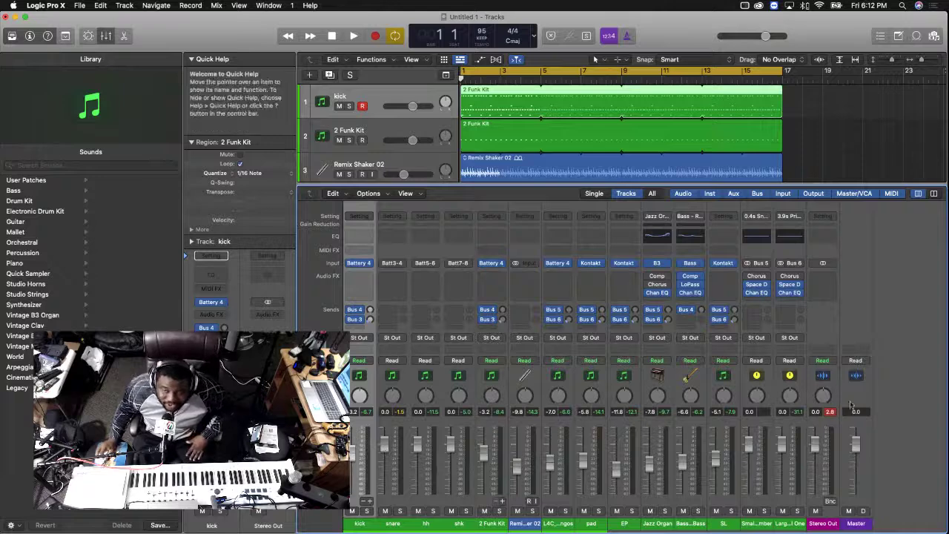
Clear the Mixer's peak level readings and fit all tracks to the height and width of the arrangement view
{"action": "left_click", "coordinate": [829, 412]}
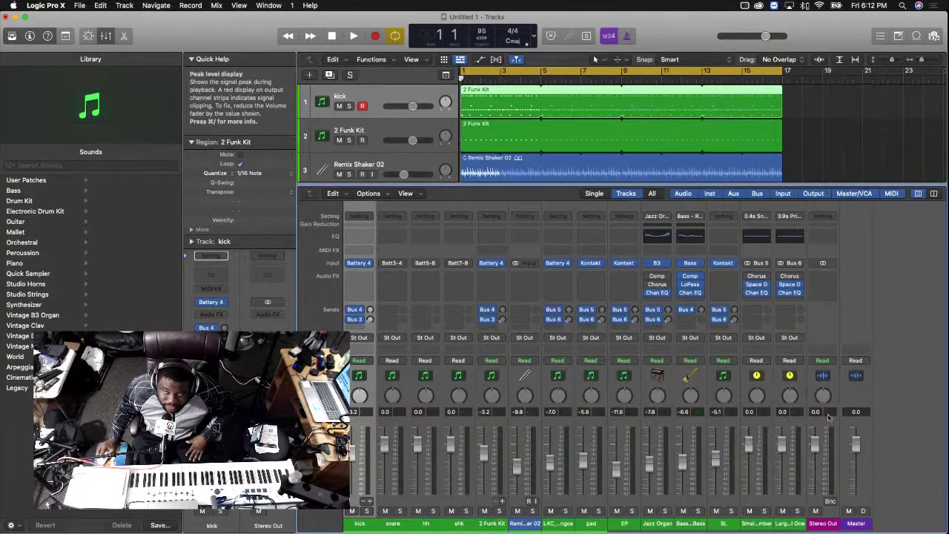
{"action": "left_click", "coordinate": [839, 59]}
{"action": "left_click", "coordinate": [854, 59]}
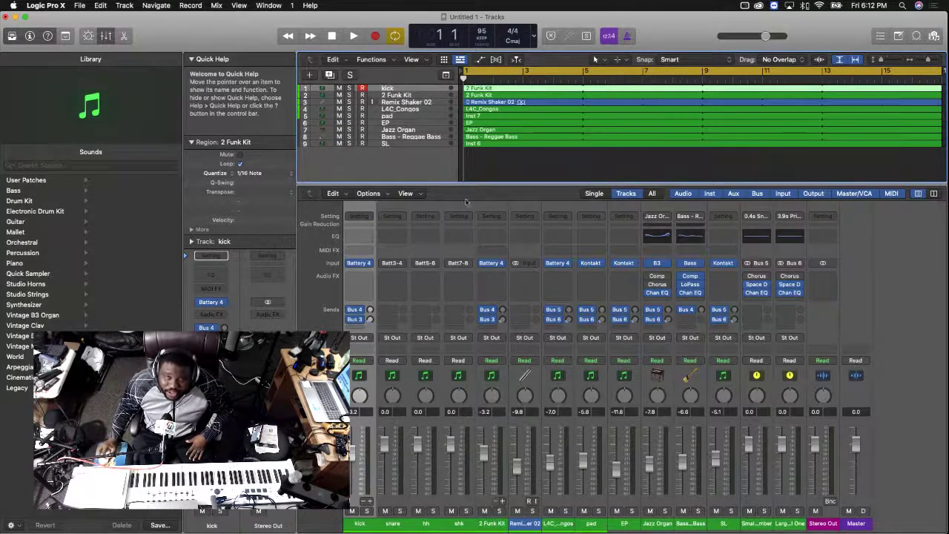
Select all channels from kick to SL and remove both of their sends
{"action": "left_click", "coordinate": [725, 523], "text": "shift"}
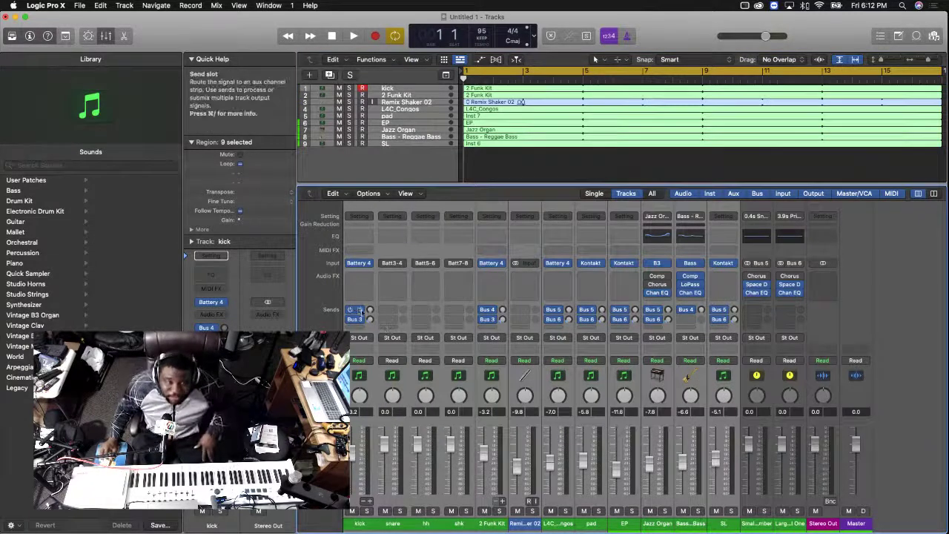
{"action": "left_click", "coordinate": [358, 310]}
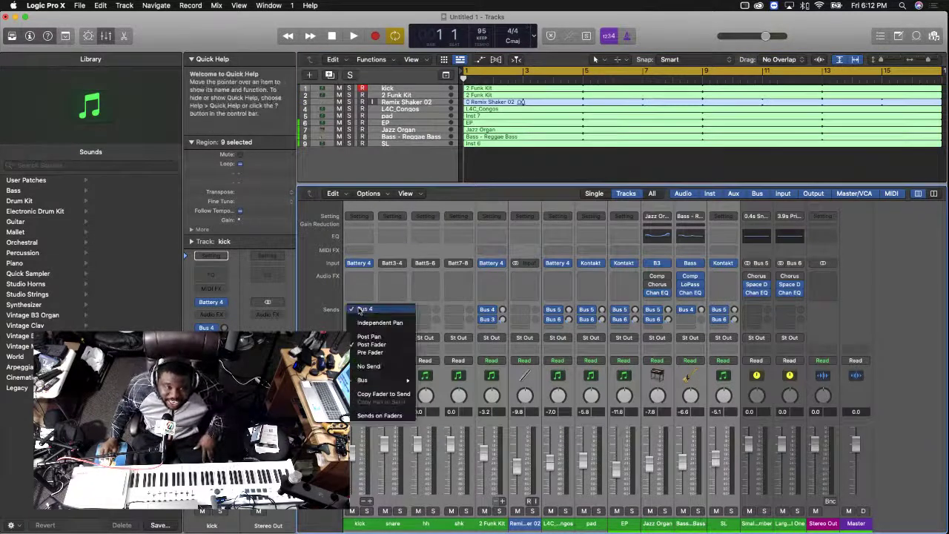
{"action": "left_click", "coordinate": [379, 367]}
{"action": "left_click", "coordinate": [360, 319]}
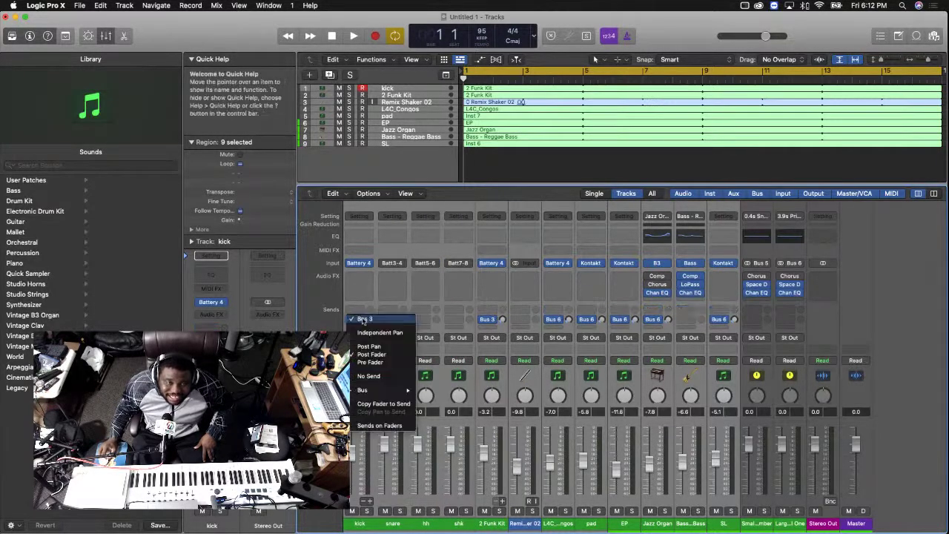
{"action": "left_click", "coordinate": [368, 376]}
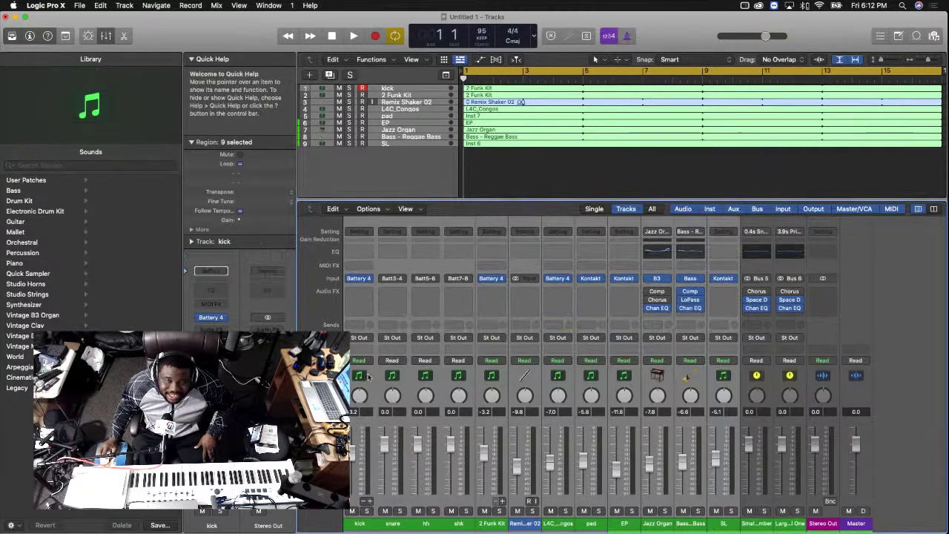
Remove all audio effect plug-ins from the Jazz Organ and Bass channels, and reveal the hidden snare, hh and shk tracks
{"action": "left_click", "coordinate": [667, 291]}
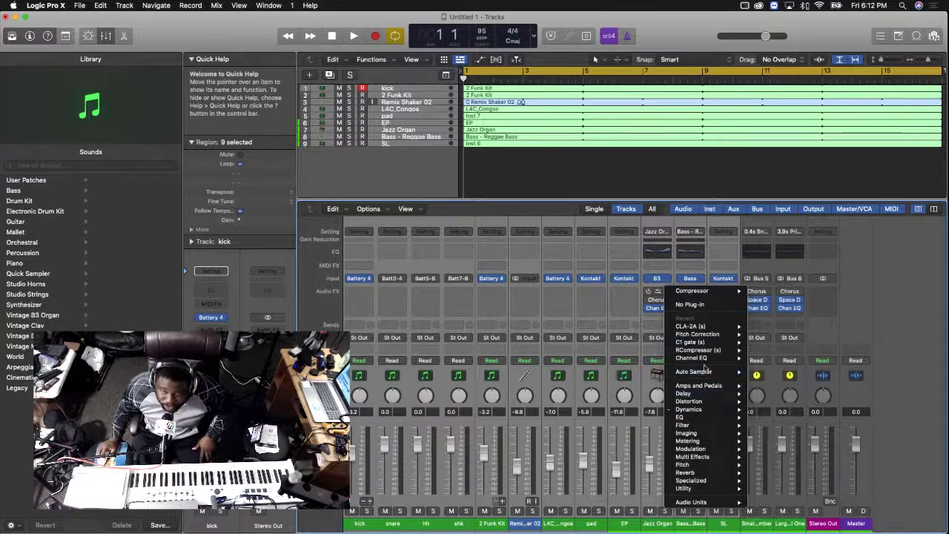
{"action": "left_click", "coordinate": [701, 308]}
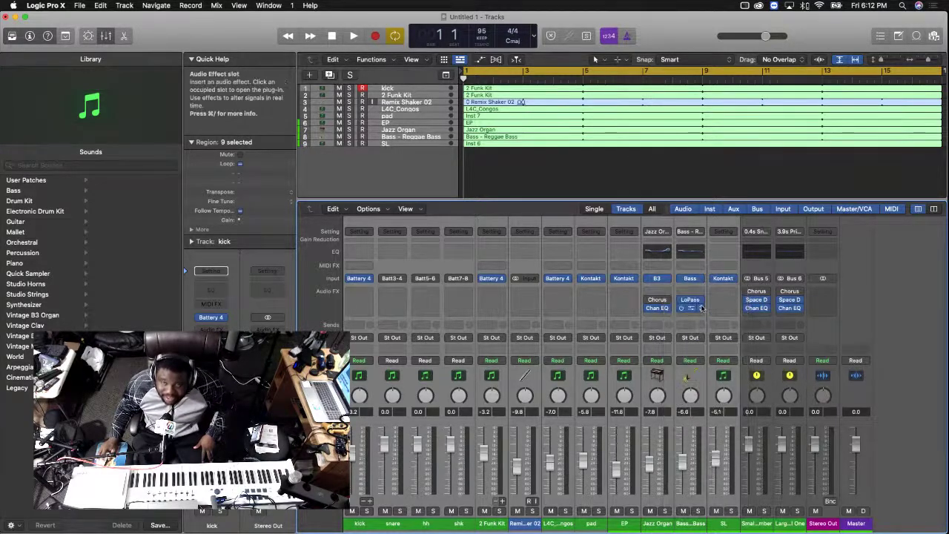
{"action": "left_click", "coordinate": [685, 301]}
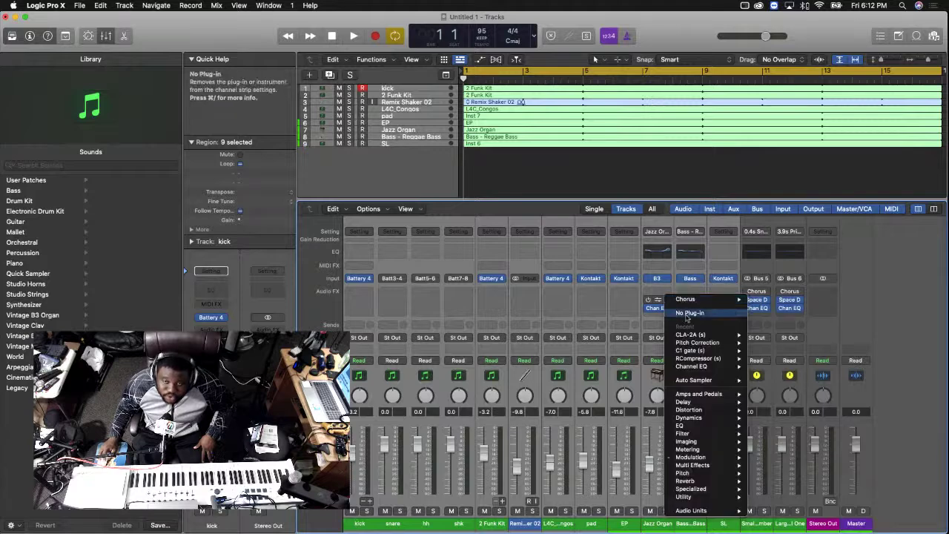
{"action": "left_click", "coordinate": [679, 313]}
{"action": "left_click", "coordinate": [667, 308]}
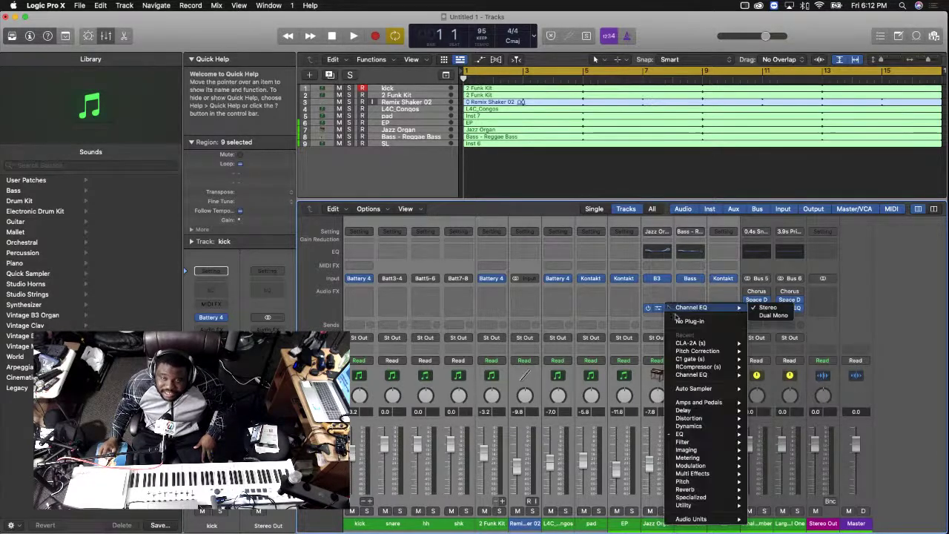
{"action": "left_click", "coordinate": [682, 319]}
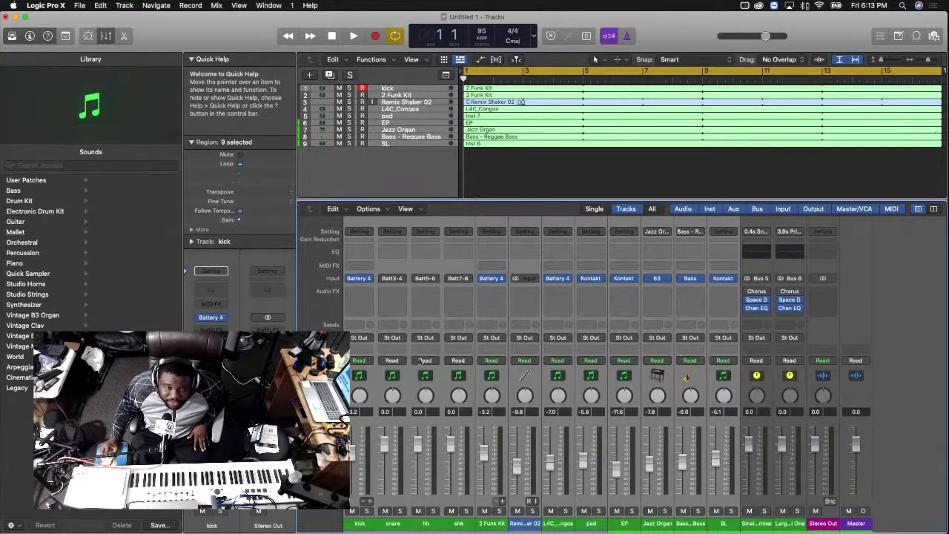
{"action": "key", "text": "h"}
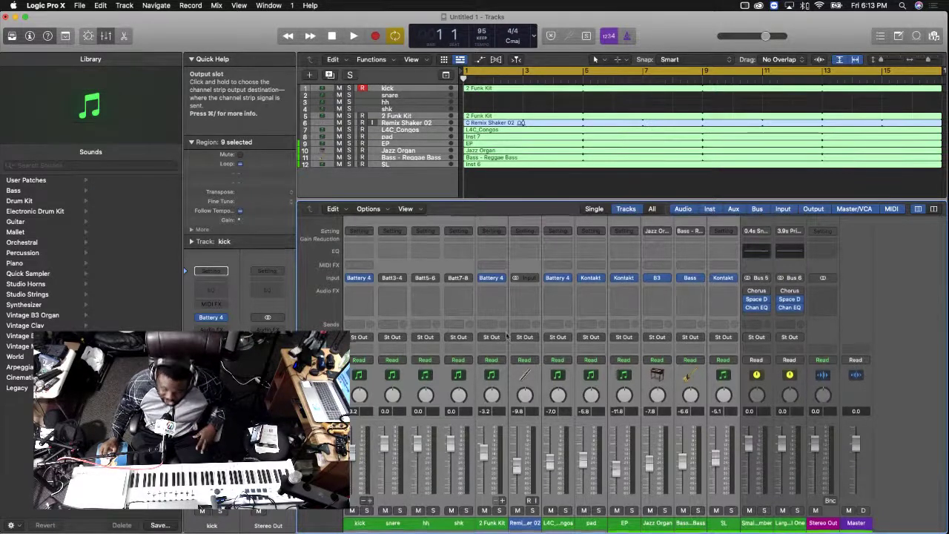
Draw kick volume automation dipping to about -34.5 dB, rising to +6.0 dB and falling to -13.4 dB, and toggle its automation Read mode off and on
{"action": "key", "text": "a"}
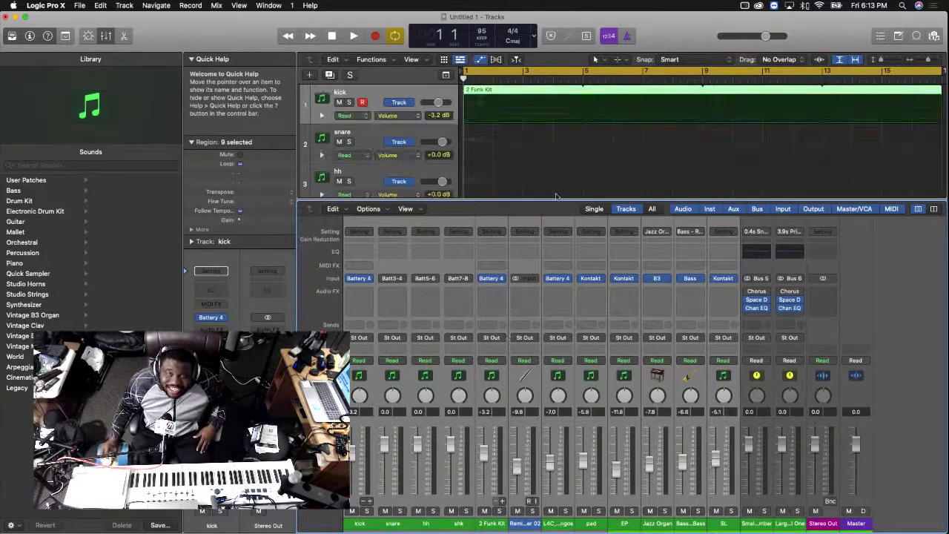
{"action": "left_click", "coordinate": [496, 112]}
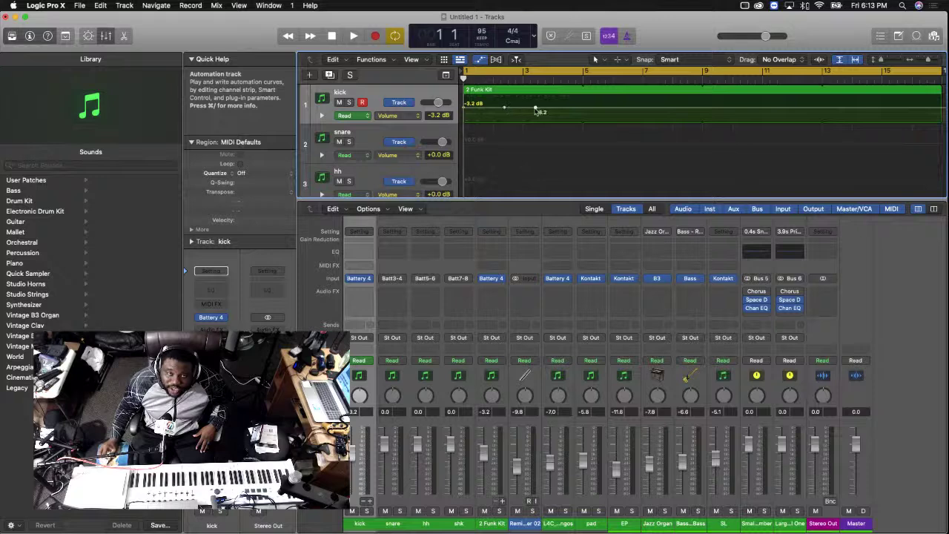
{"action": "left_click_drag", "start_coordinate": [535, 109], "coordinate": [535, 118]}
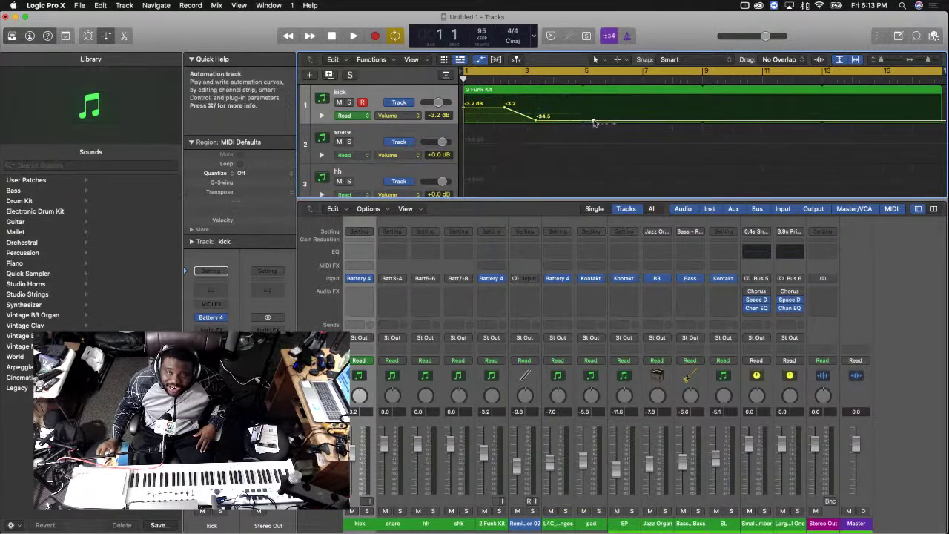
{"action": "left_click_drag", "start_coordinate": [593, 122], "coordinate": [664, 118]}
{"action": "left_click", "coordinate": [664, 97]}
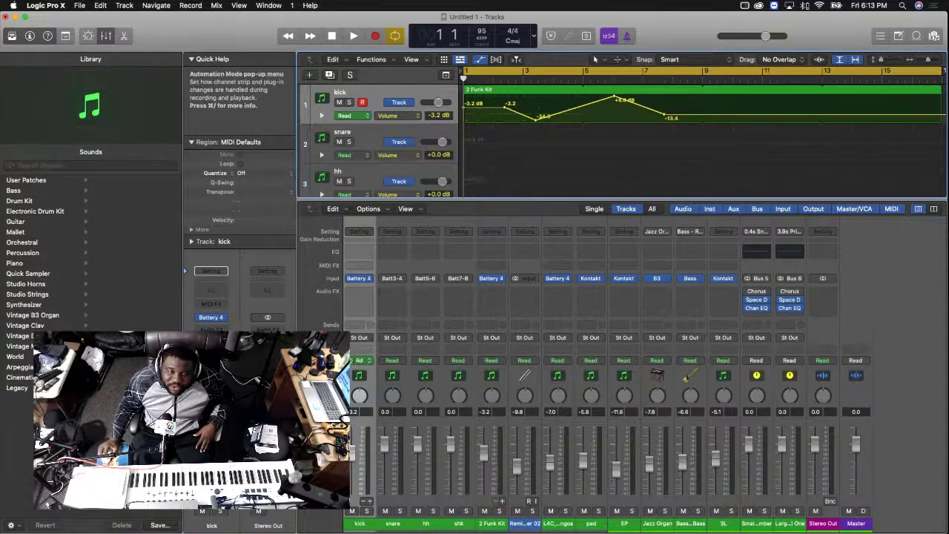
{"action": "left_click", "coordinate": [358, 361]}
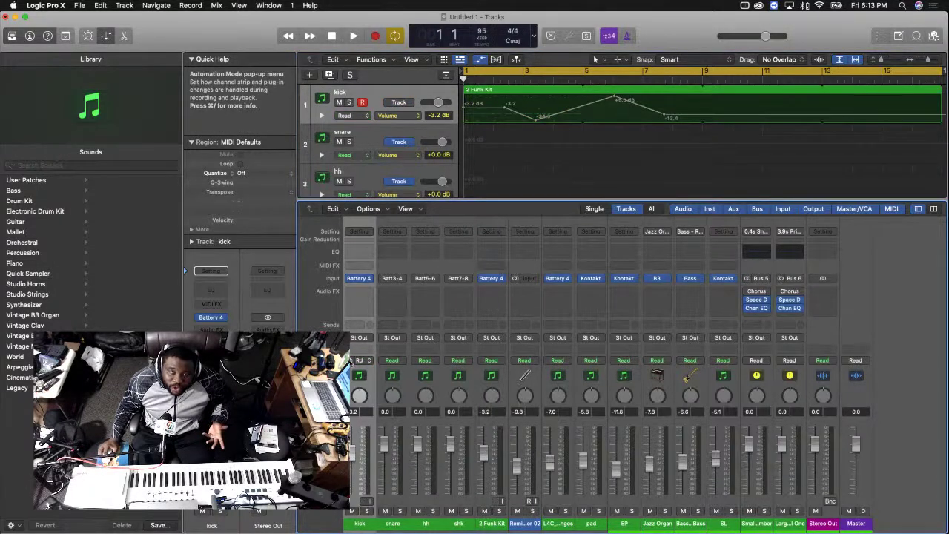
{"action": "left_click", "coordinate": [359, 360]}
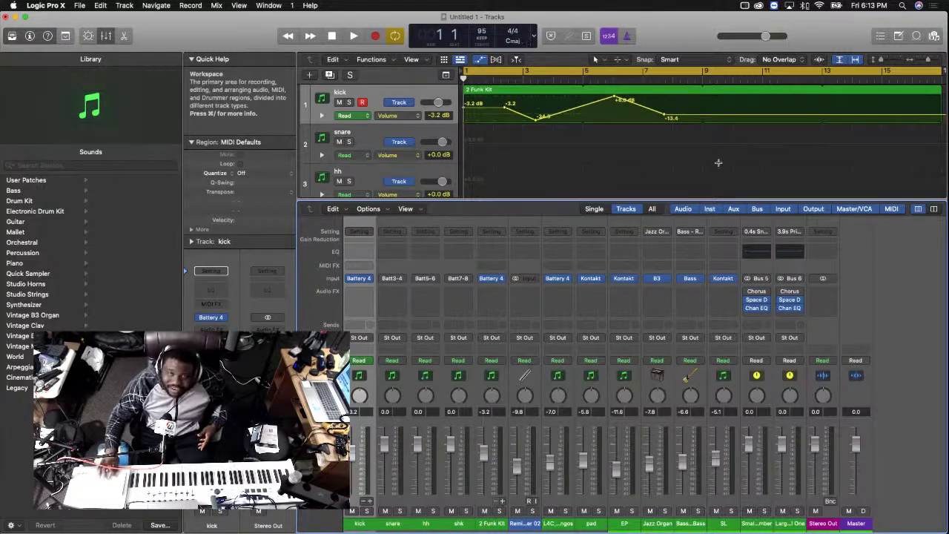
Undo the volume automation drawn on the kick track and return to the overview of all tracks
{"action": "key", "text": "super+z"}
{"action": "key", "text": "super+z"}
{"action": "key", "text": "super+z"}
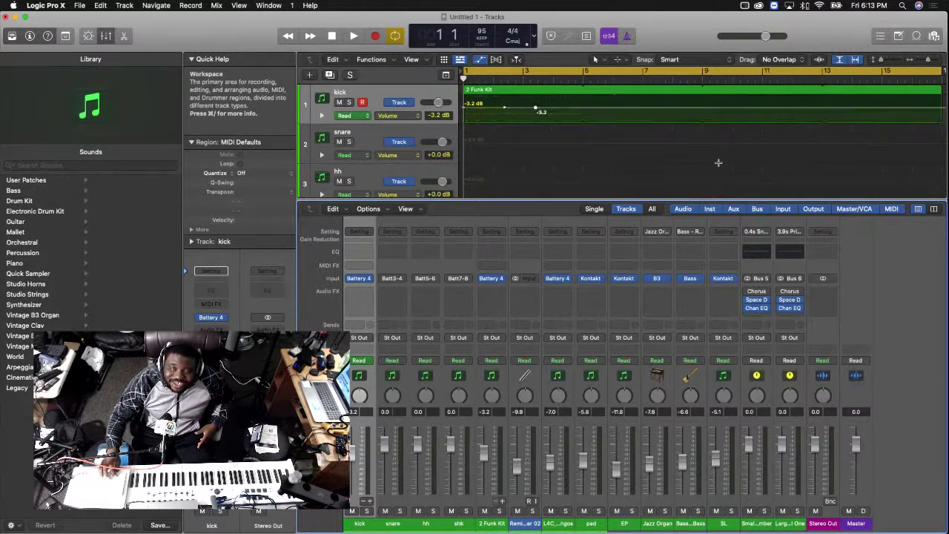
{"action": "key", "text": "super+z"}
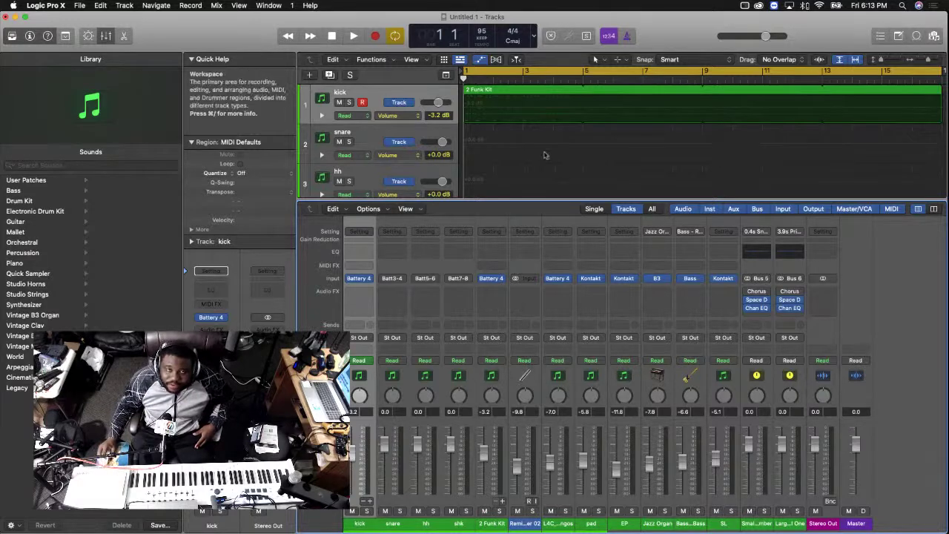
{"action": "key", "text": "z"}
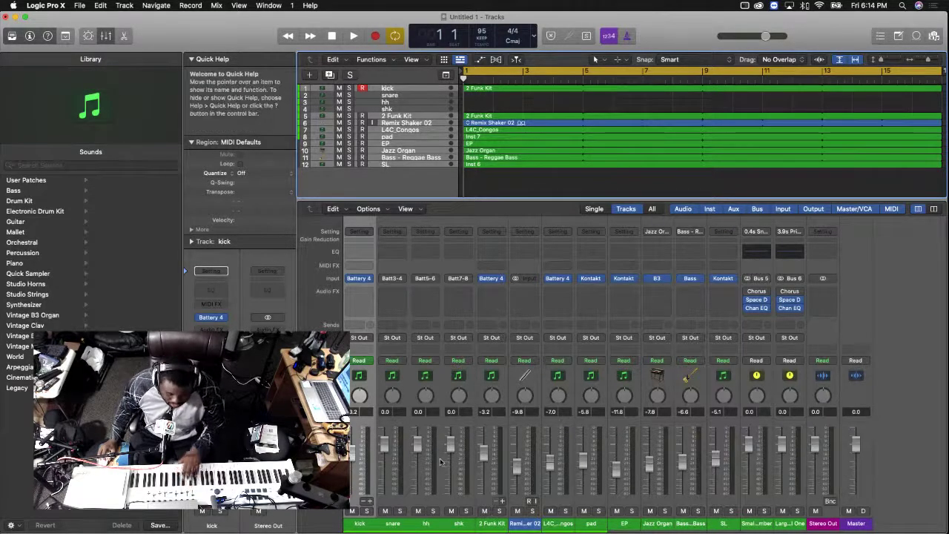
{"action": "mouse_move", "coordinate": [426, 530]}
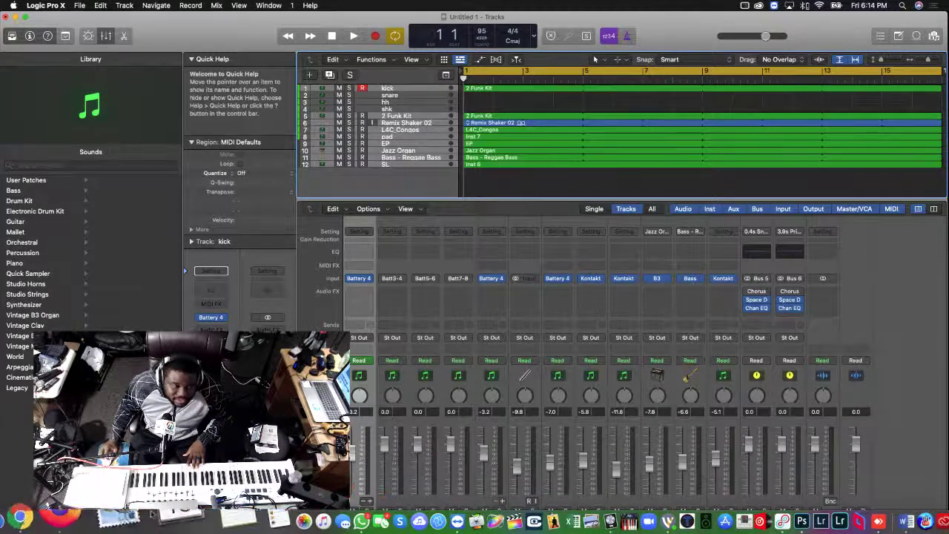
{"action": "left_click", "coordinate": [34, 515]}
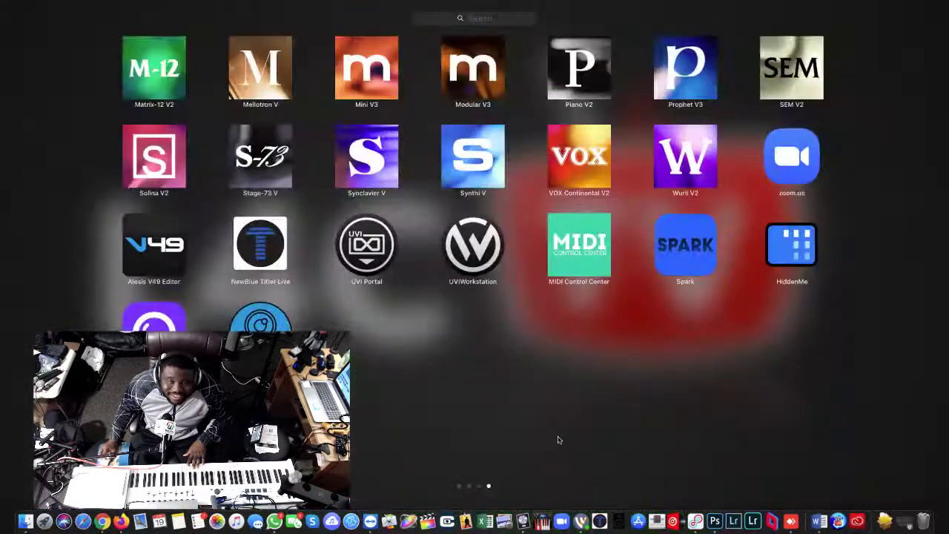
{"action": "left_click", "coordinate": [591, 316]}
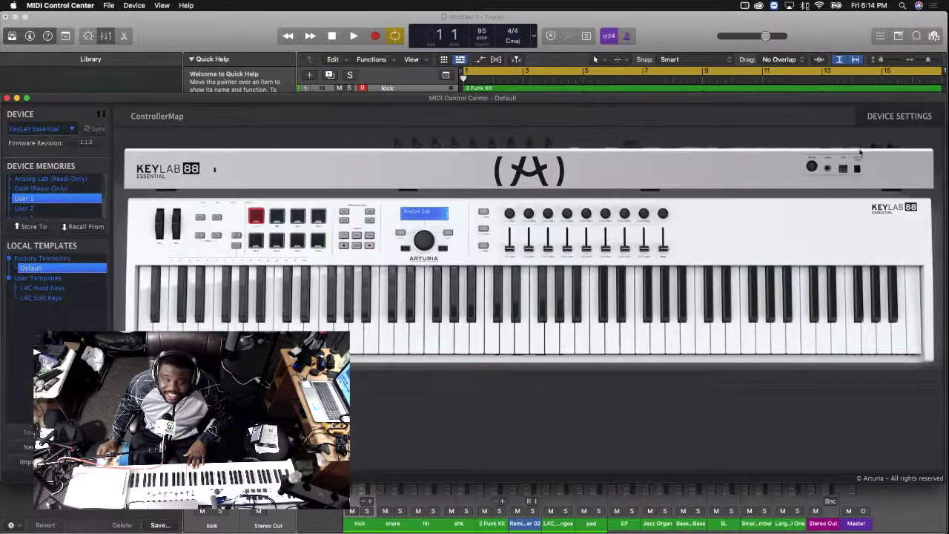
{"action": "left_click", "coordinate": [916, 113]}
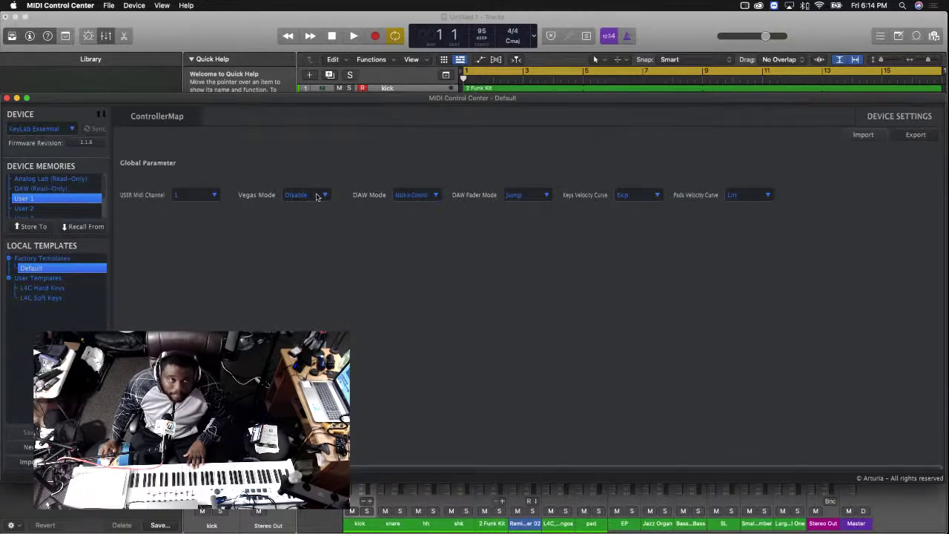
{"action": "left_click", "coordinate": [326, 197]}
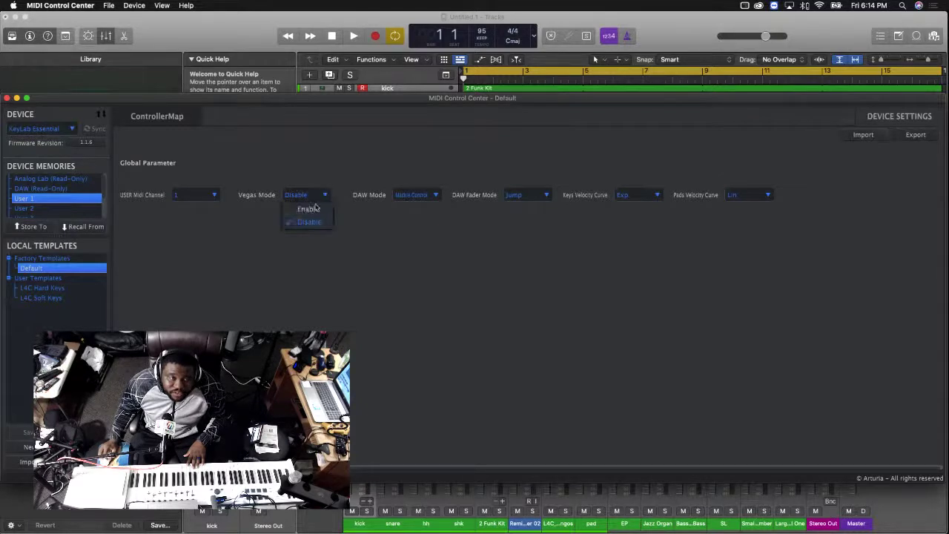
{"action": "left_click", "coordinate": [313, 210]}
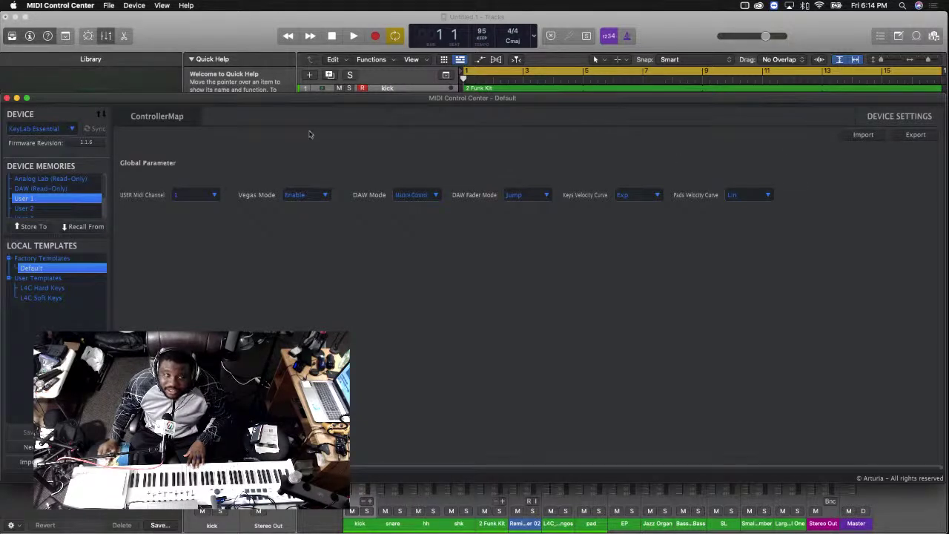
{"action": "left_click", "coordinate": [156, 116]}
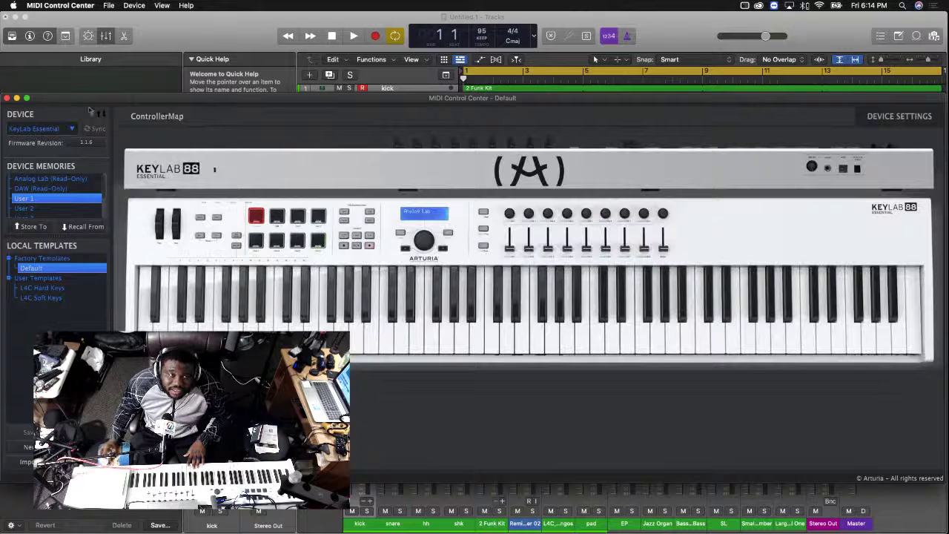
{"action": "left_click", "coordinate": [7, 98]}
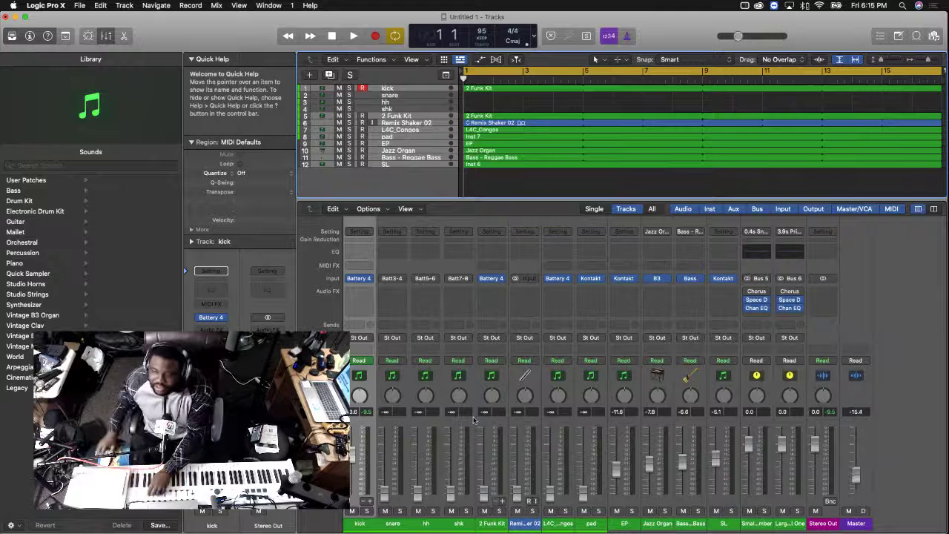
Set the Master channel's volume to 0 dB
{"action": "left_click_drag", "start_coordinate": [855, 474], "coordinate": [855, 439]}
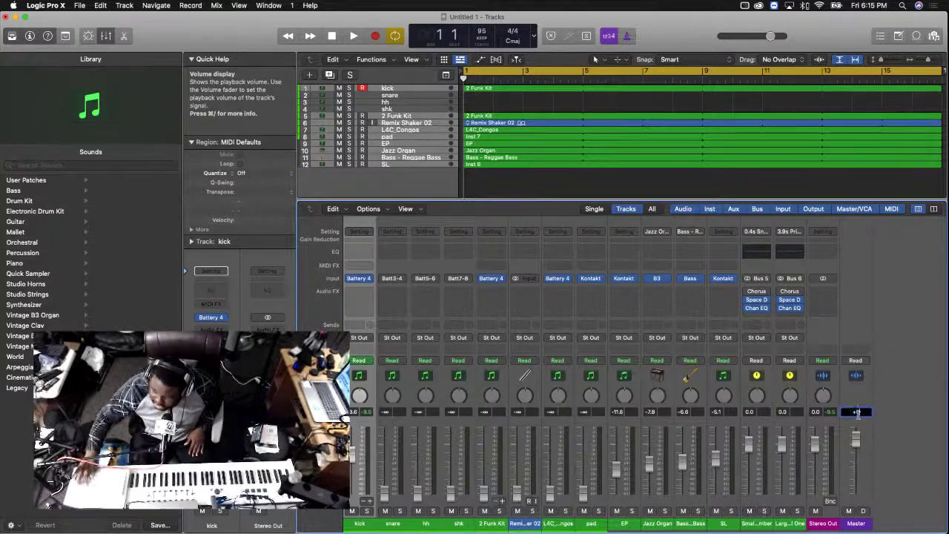
{"action": "type", "text": "0"}
{"action": "key", "text": "Return"}
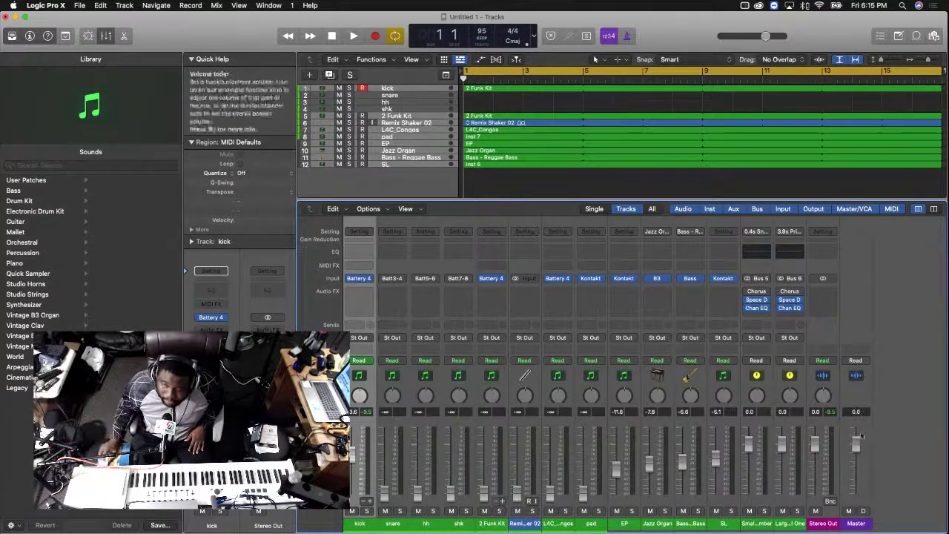
Delete the two reverb aux channels fed by Bus 5 and Bus 6 from the Mixer
{"action": "left_click", "coordinate": [792, 523]}
{"action": "left_click", "coordinate": [756, 523]}
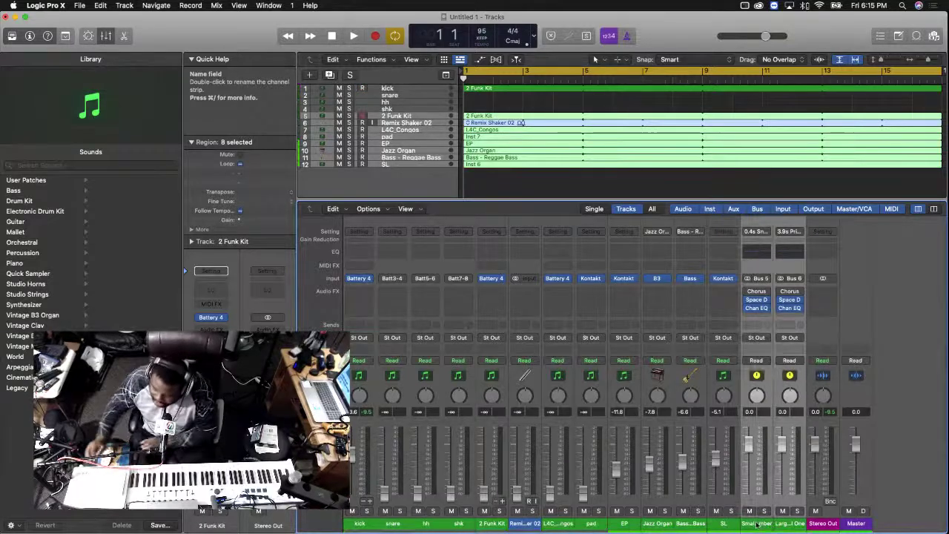
{"action": "key", "text": "Delete"}
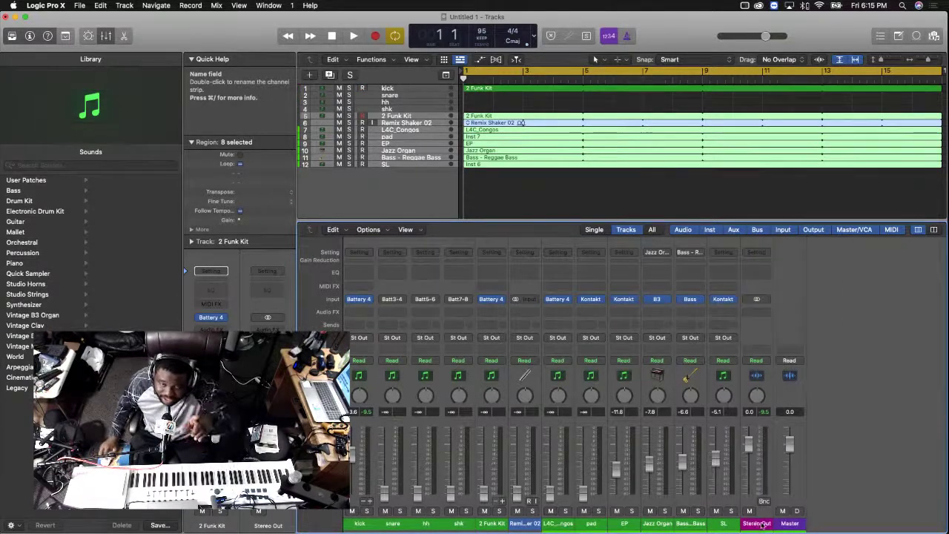
Pull the EP, Jazz Organ, Bass and SL channel faders all the way down to silence
{"action": "left_click", "coordinate": [723, 524]}
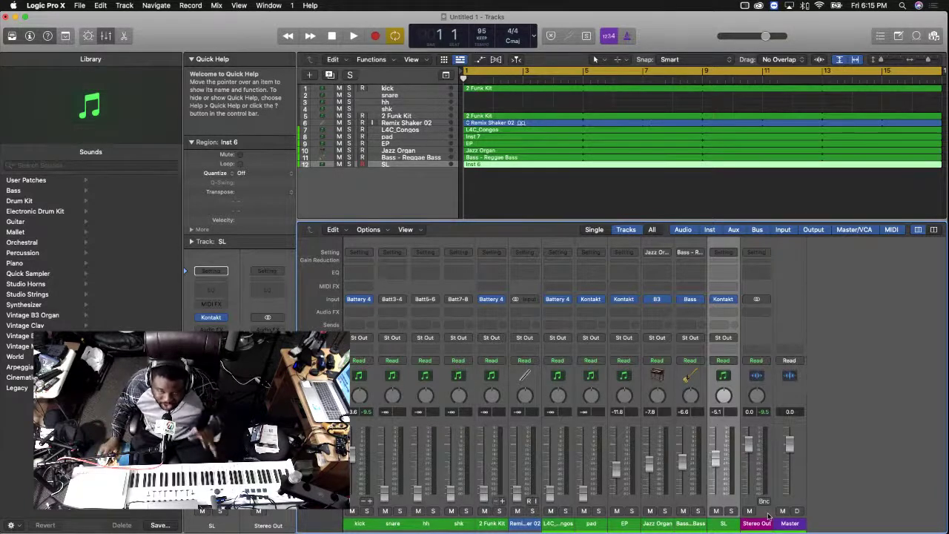
{"action": "left_click_drag", "start_coordinate": [615, 468], "coordinate": [616, 490]}
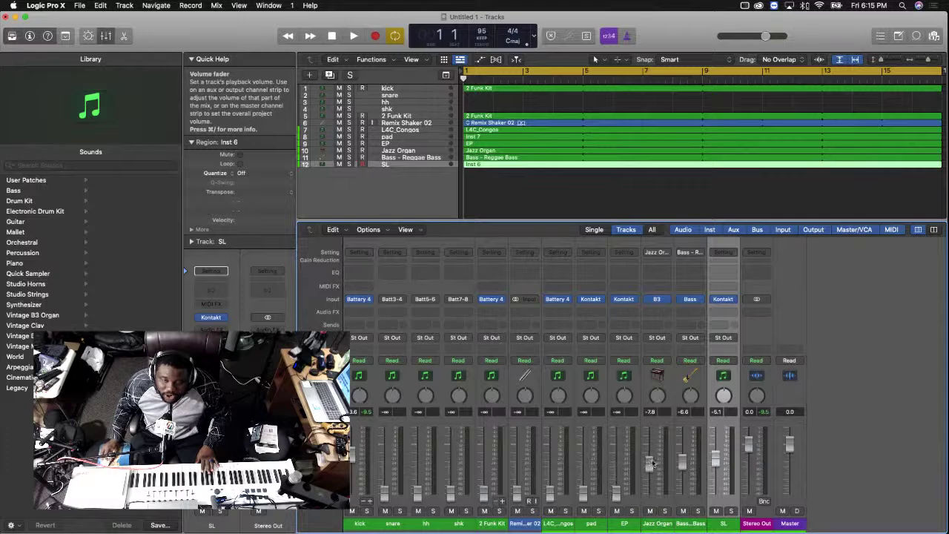
{"action": "left_click_drag", "start_coordinate": [649, 463], "coordinate": [649, 492]}
{"action": "left_click_drag", "start_coordinate": [682, 462], "coordinate": [682, 492]}
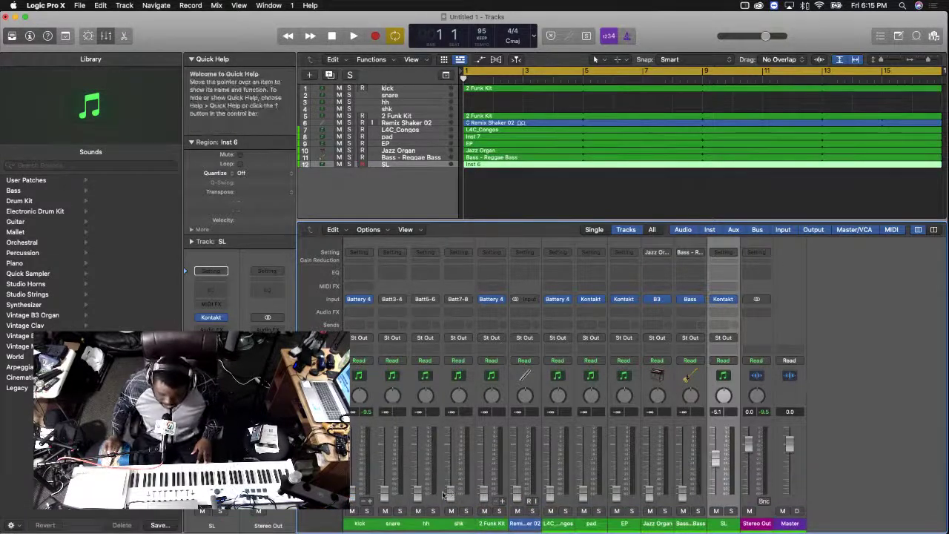
Play the project with every track fader down, stop playback, and collapse the Quick Help section of the inspector
{"action": "key", "text": "space"}
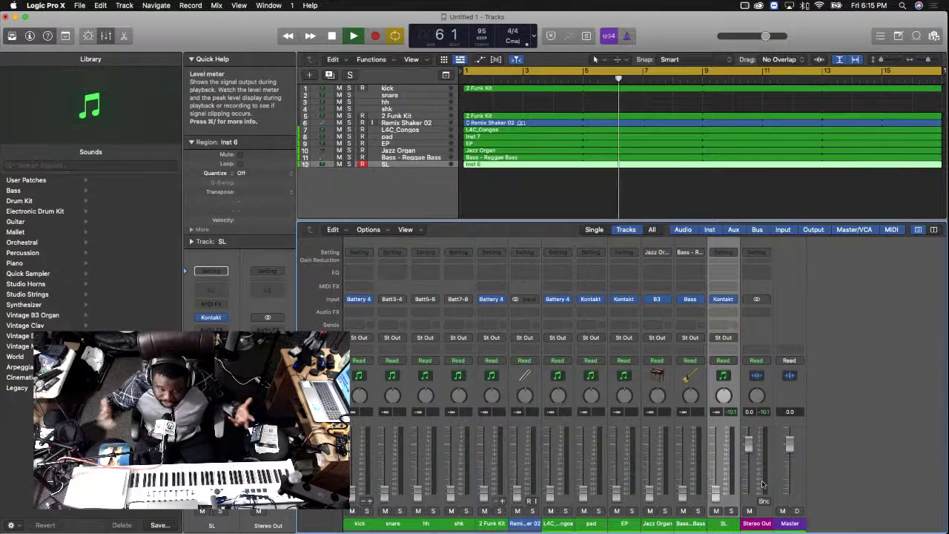
{"action": "key", "text": "space"}
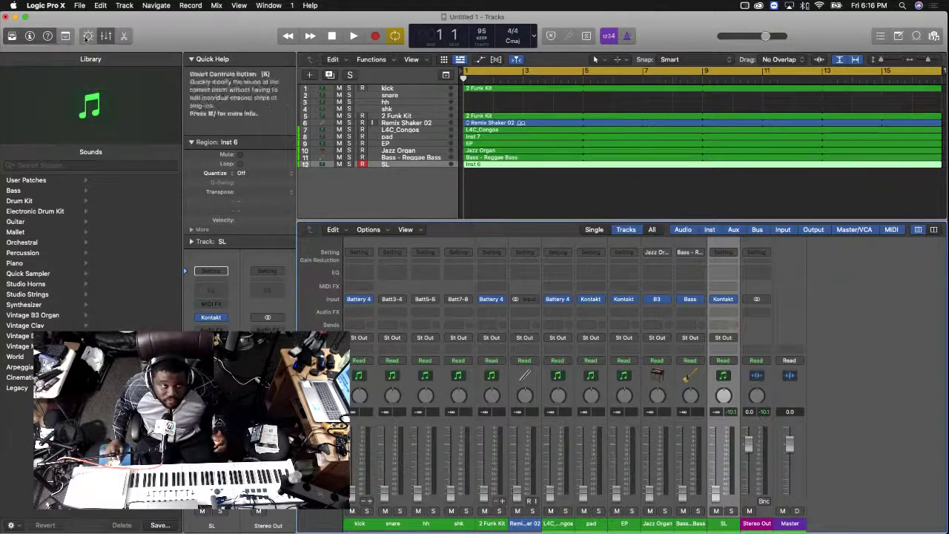
{"action": "left_click", "coordinate": [191, 59]}
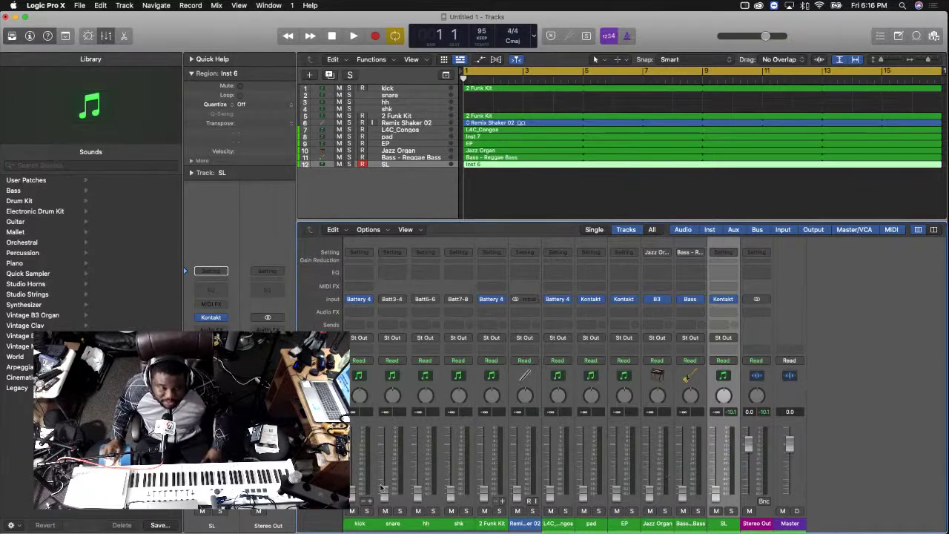
Select the kick channel strip and look through its channel strip setting options
{"action": "left_click", "coordinate": [361, 524]}
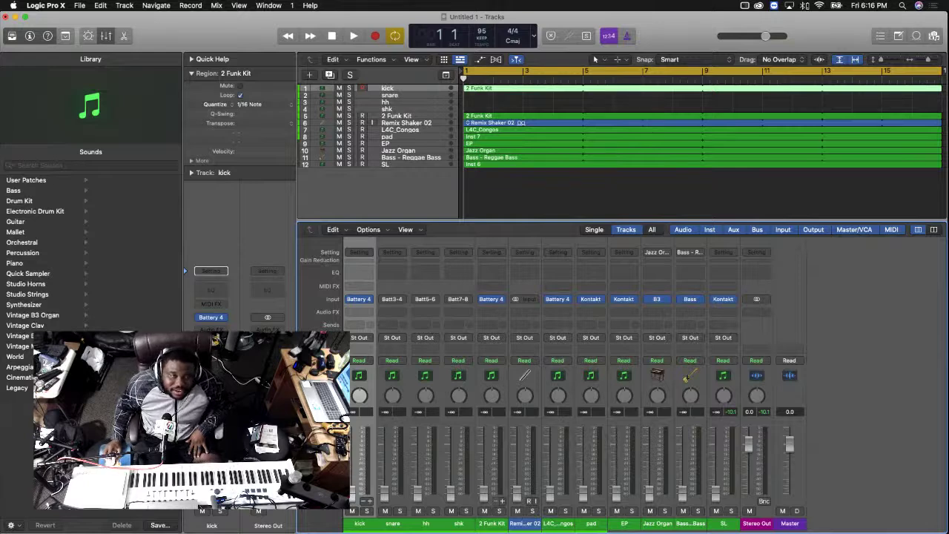
{"action": "left_click", "coordinate": [360, 253]}
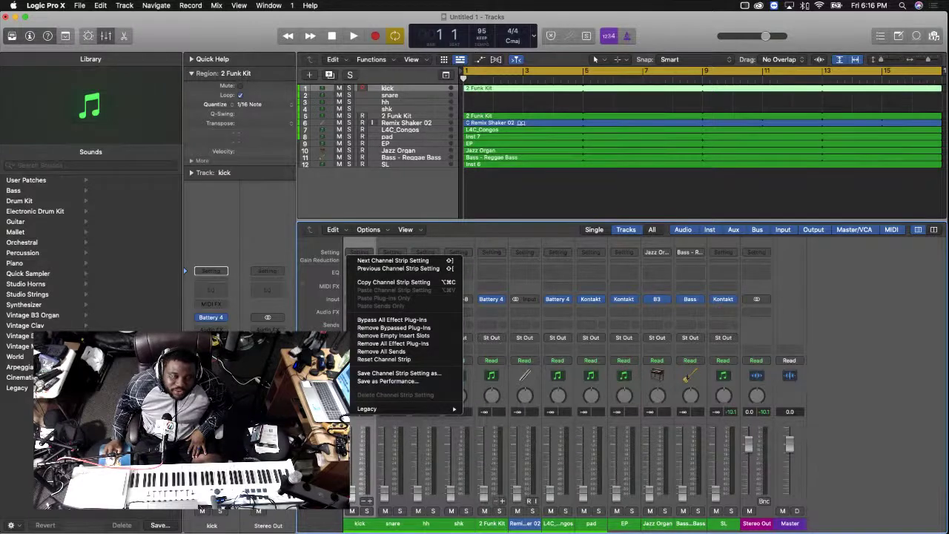
{"action": "left_click", "coordinate": [307, 282]}
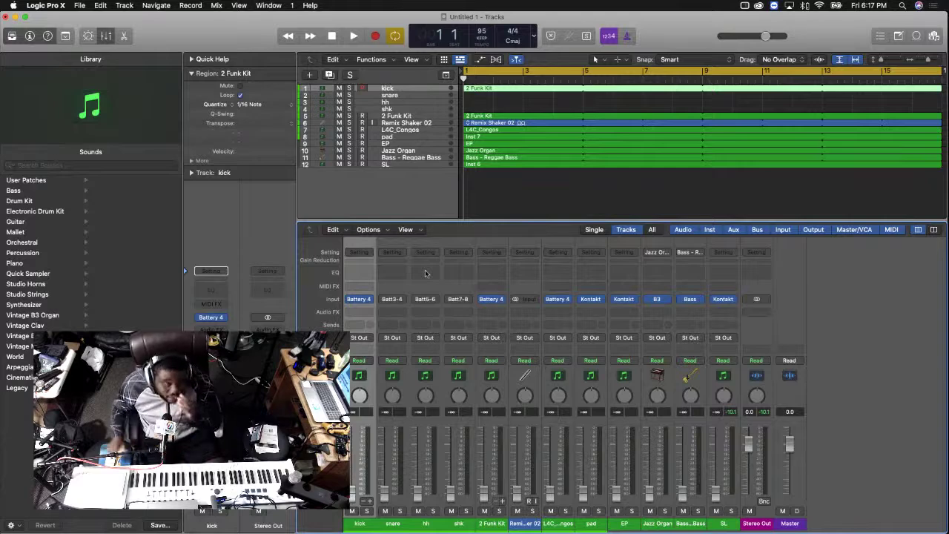
Insert the Transposer MIDI effect on the kick channel, close its window and remove the effect again
{"action": "left_click", "coordinate": [360, 287]}
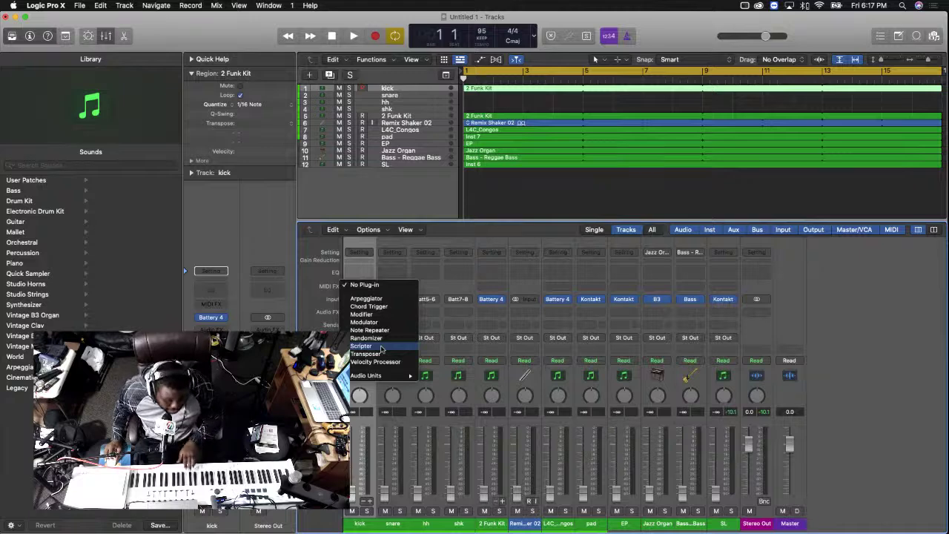
{"action": "left_click", "coordinate": [378, 354]}
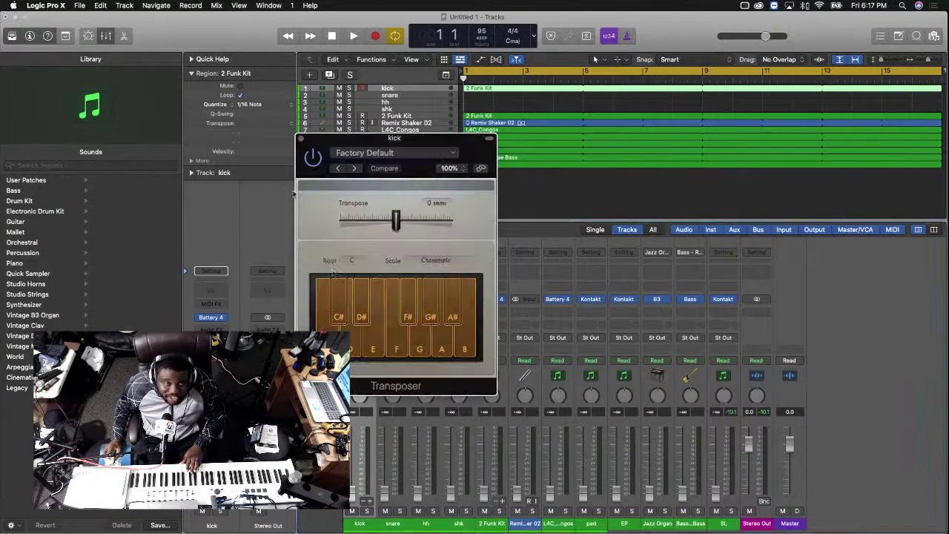
{"action": "left_click", "coordinate": [300, 139]}
{"action": "left_click", "coordinate": [383, 282]}
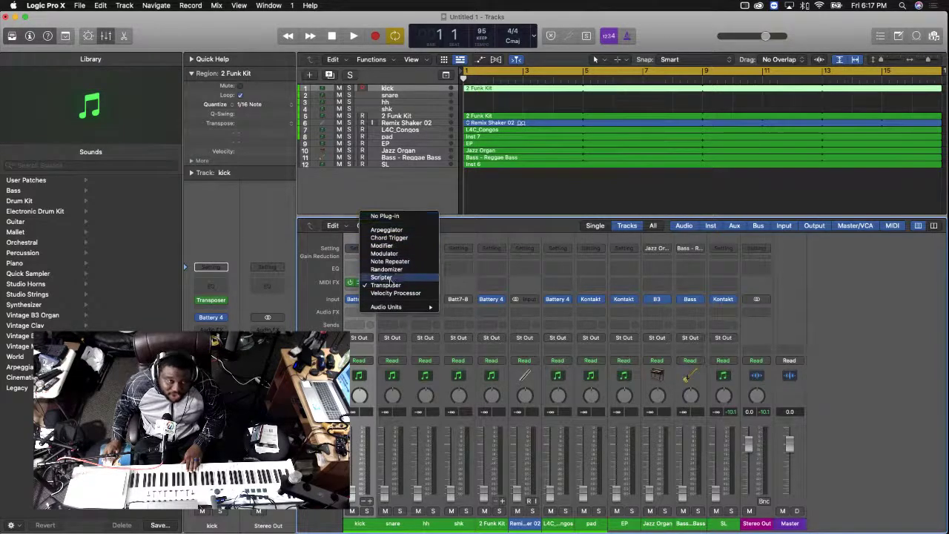
{"action": "left_click", "coordinate": [393, 217]}
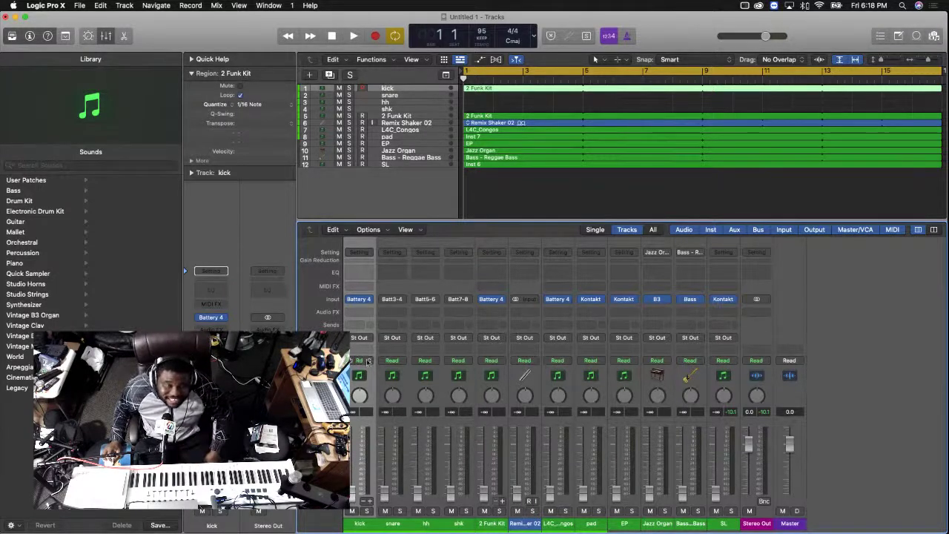
Look through the audio effect plug-ins available for the kick channel without inserting one
{"action": "left_click", "coordinate": [358, 310]}
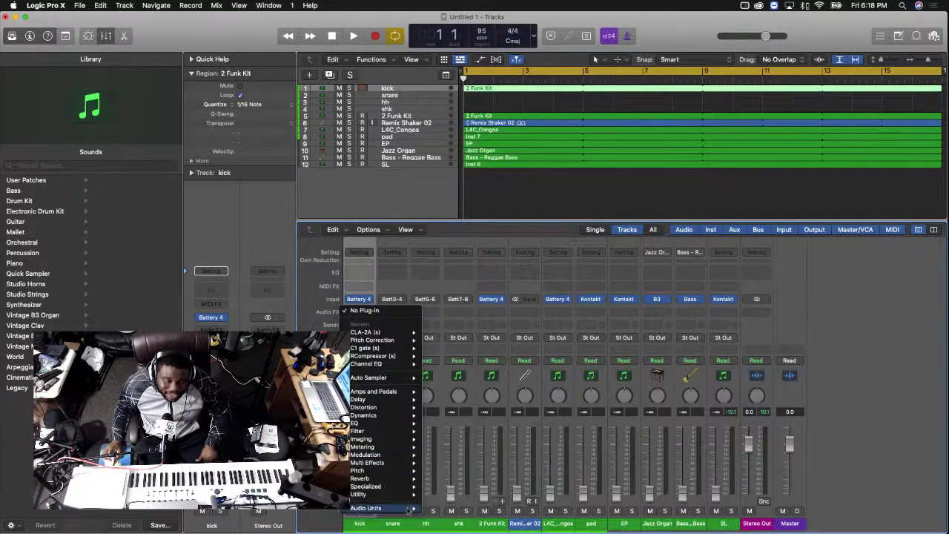
{"action": "mouse_move", "coordinate": [371, 508]}
{"action": "mouse_move", "coordinate": [454, 473]}
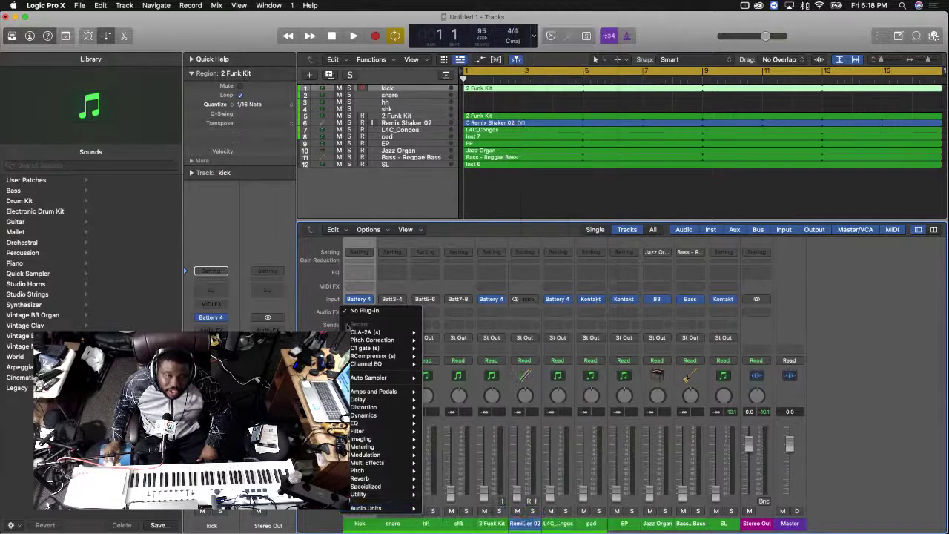
{"action": "left_click", "coordinate": [346, 327]}
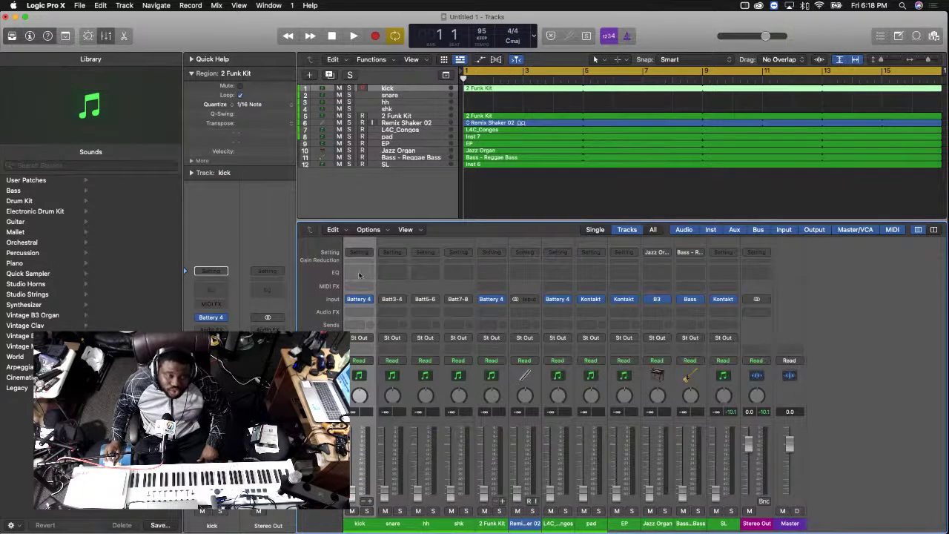
Look through the buses available for a send on the kick channel without assigning one
{"action": "left_click", "coordinate": [356, 325]}
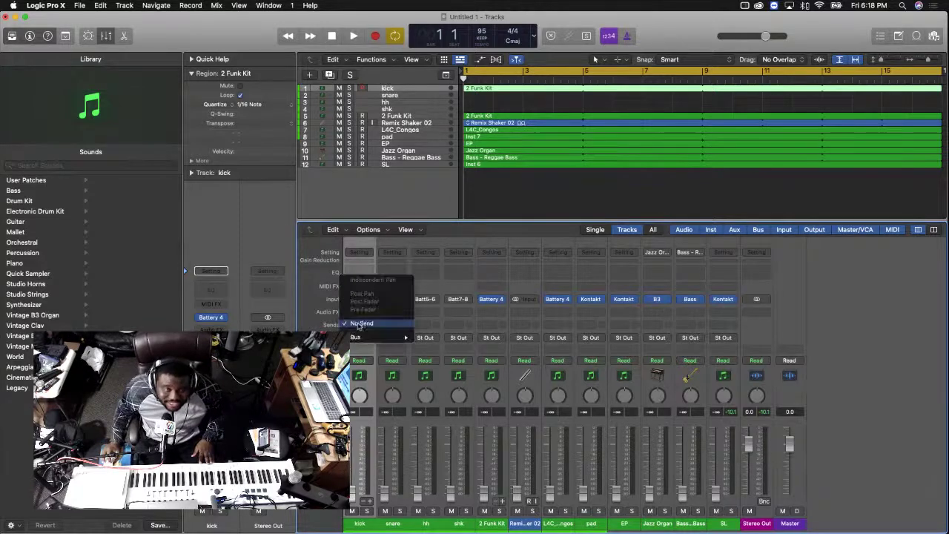
{"action": "mouse_move", "coordinate": [376, 337]}
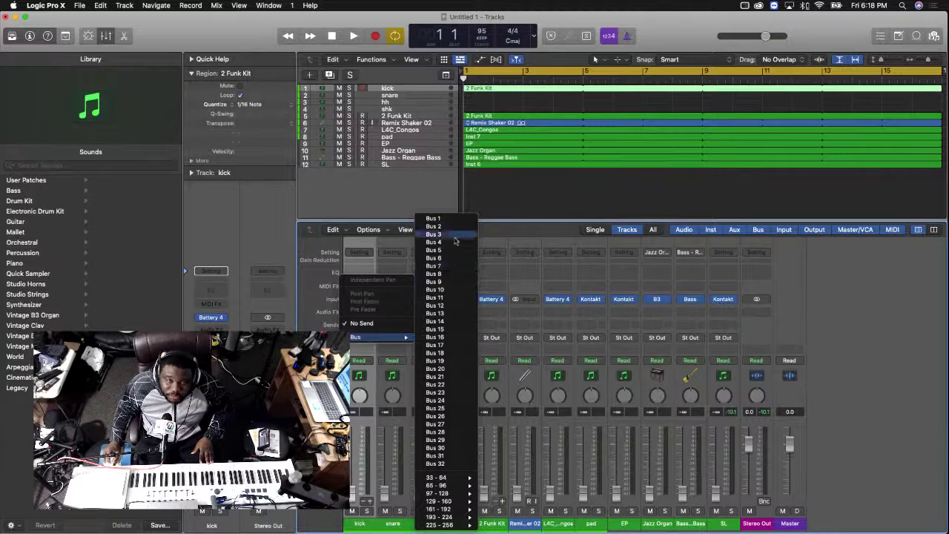
{"action": "left_click", "coordinate": [299, 318]}
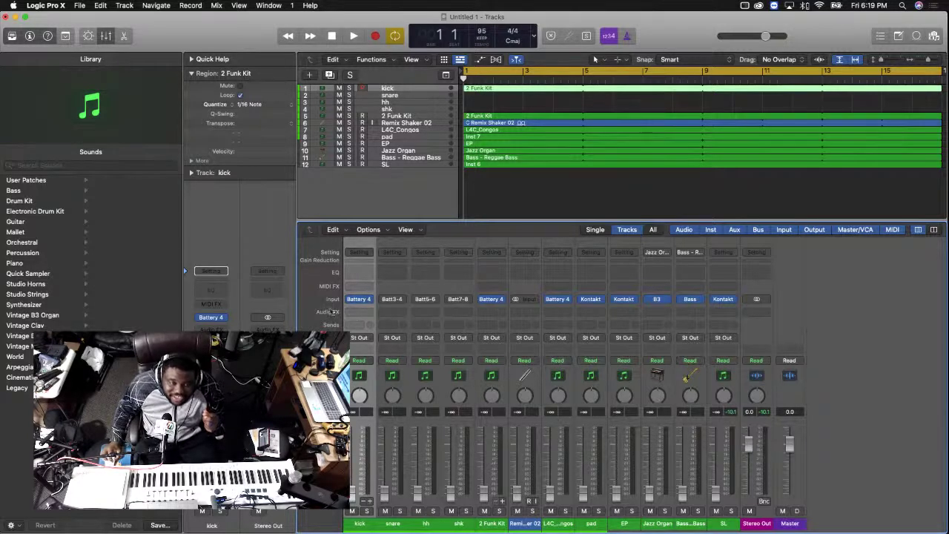
{"action": "left_click", "coordinate": [353, 325]}
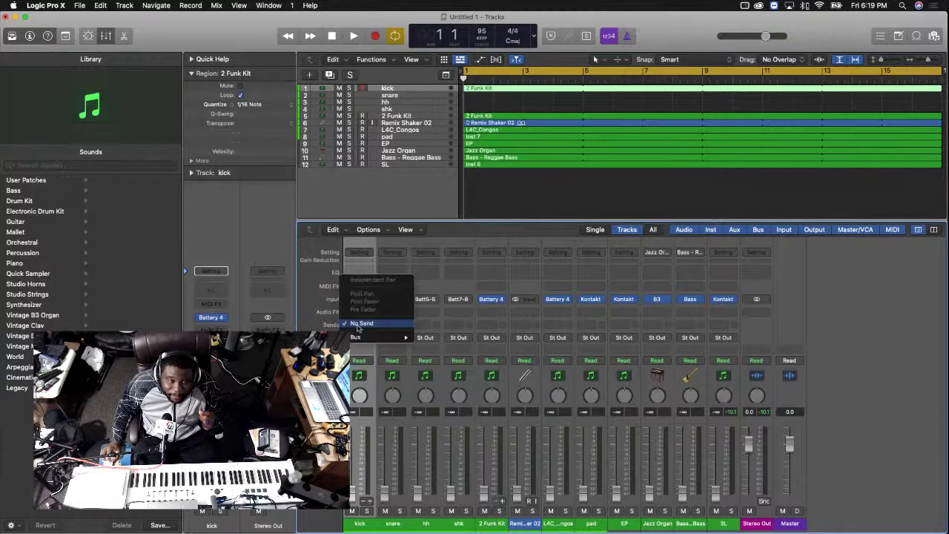
{"action": "mouse_move", "coordinate": [375, 338]}
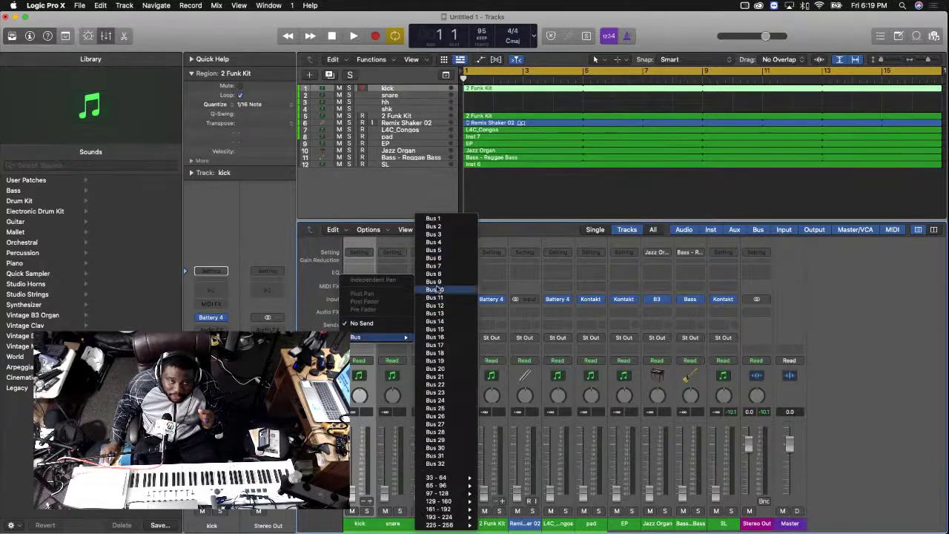
{"action": "left_click", "coordinate": [450, 390]}
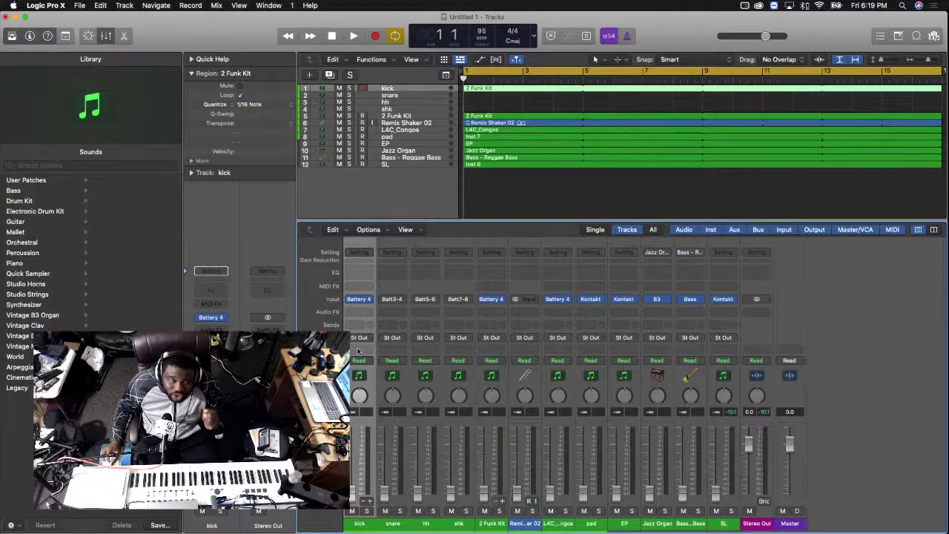
Try assigning the kick, snare, hh, shk and 2 Funk Kit channels to a new Group 1
{"action": "left_click", "coordinate": [358, 349]}
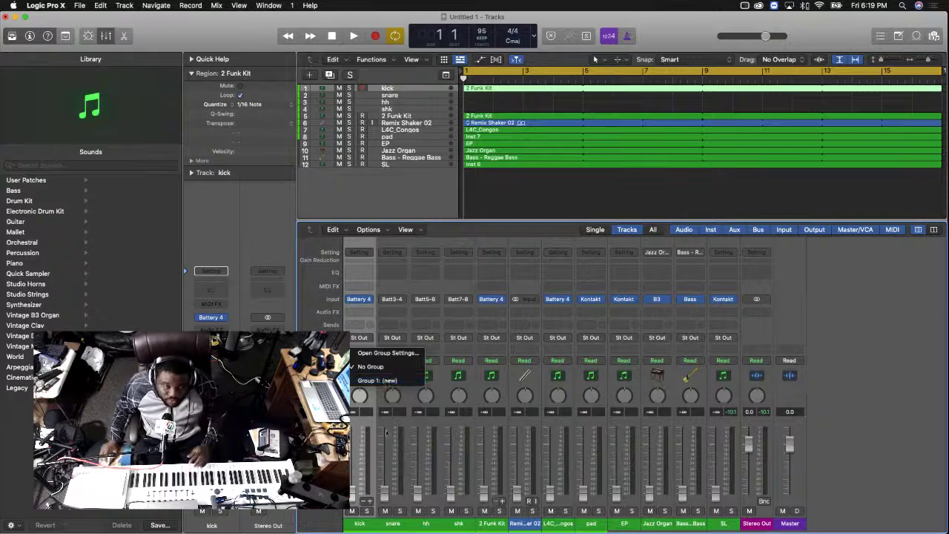
{"action": "left_click", "coordinate": [365, 523]}
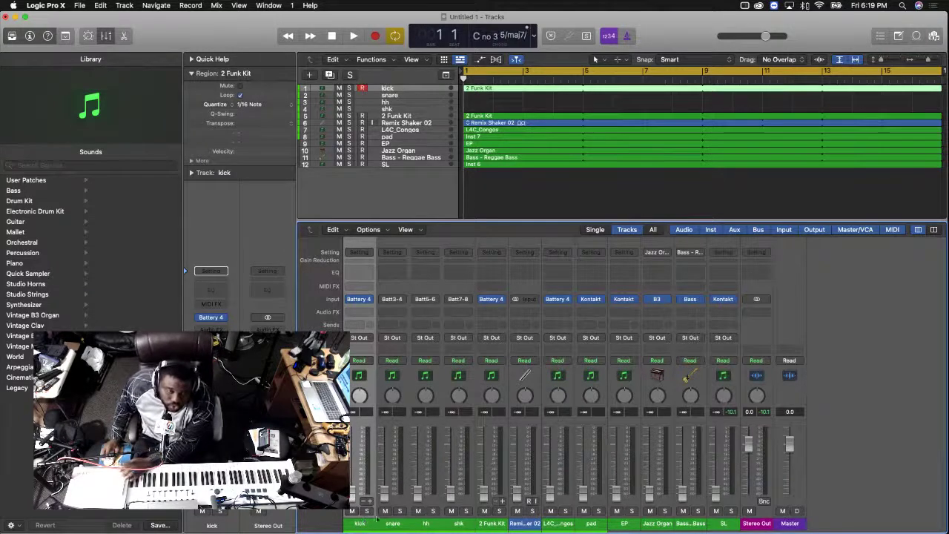
{"action": "left_click", "coordinate": [493, 525], "text": "shift"}
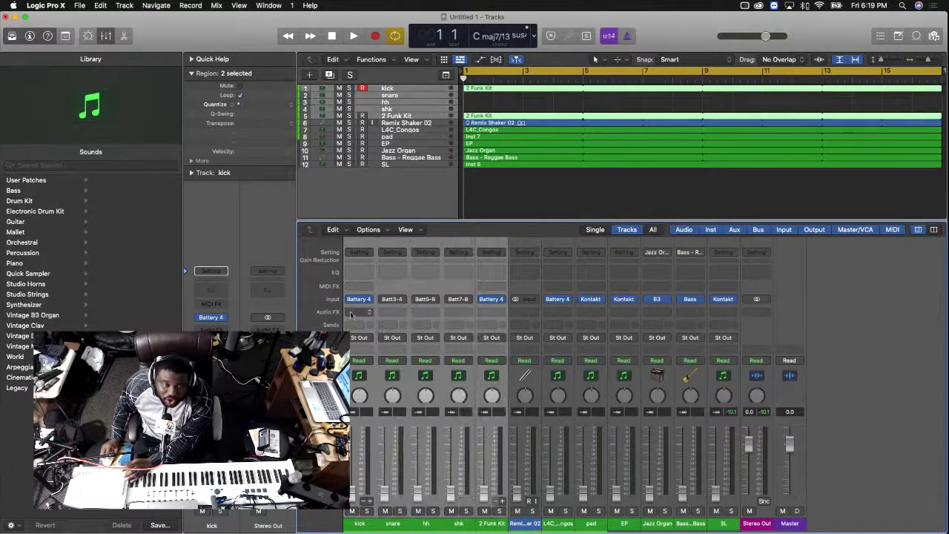
{"action": "left_click", "coordinate": [359, 349]}
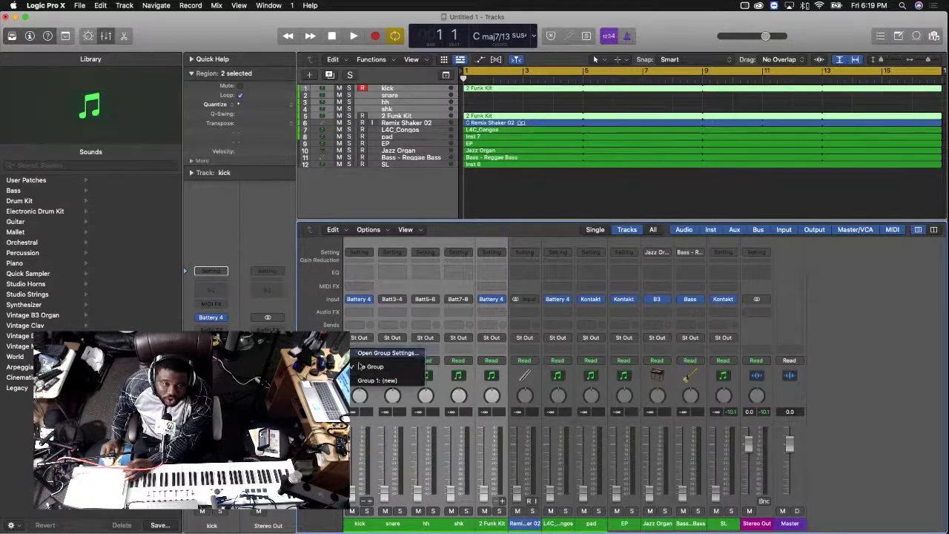
{"action": "left_click", "coordinate": [379, 380]}
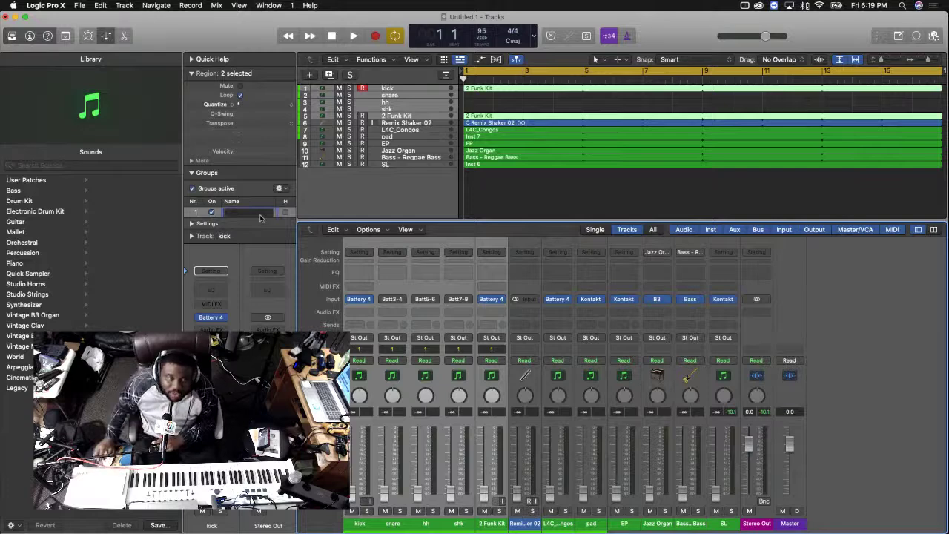
{"action": "left_click", "coordinate": [510, 205]}
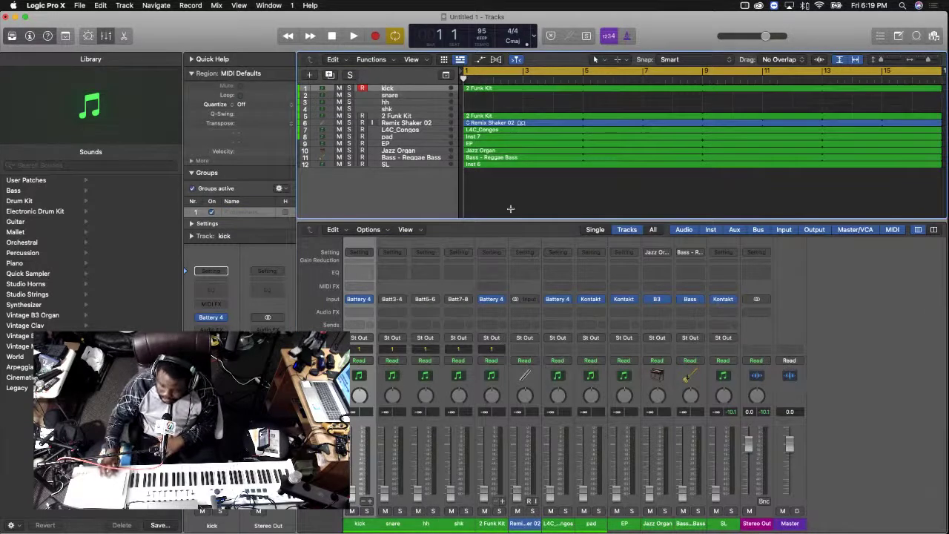
Start playback of the song and raise the kick channel's volume fader until the kick is audible
{"action": "scroll", "coordinate": [510, 204], "scroll_direction": "right", "scroll_amount": 2}
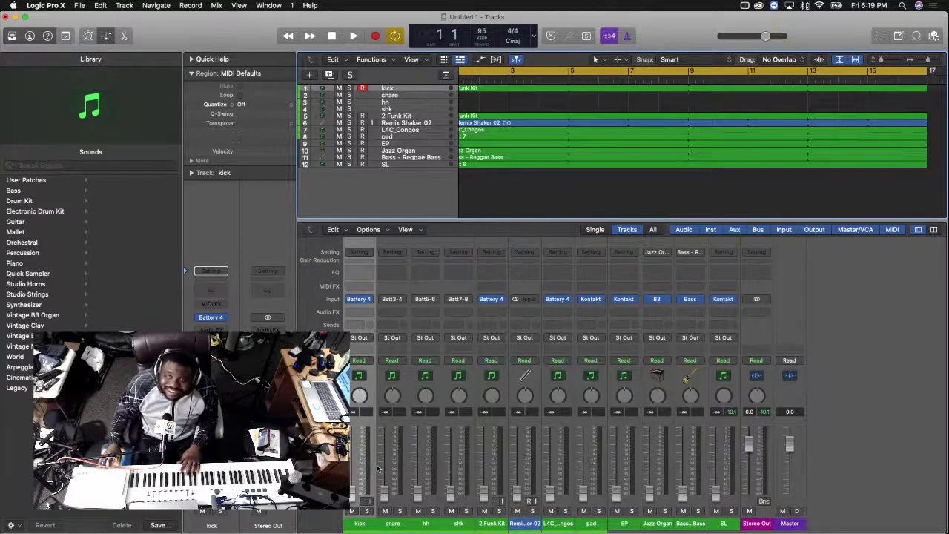
{"action": "key", "text": "space"}
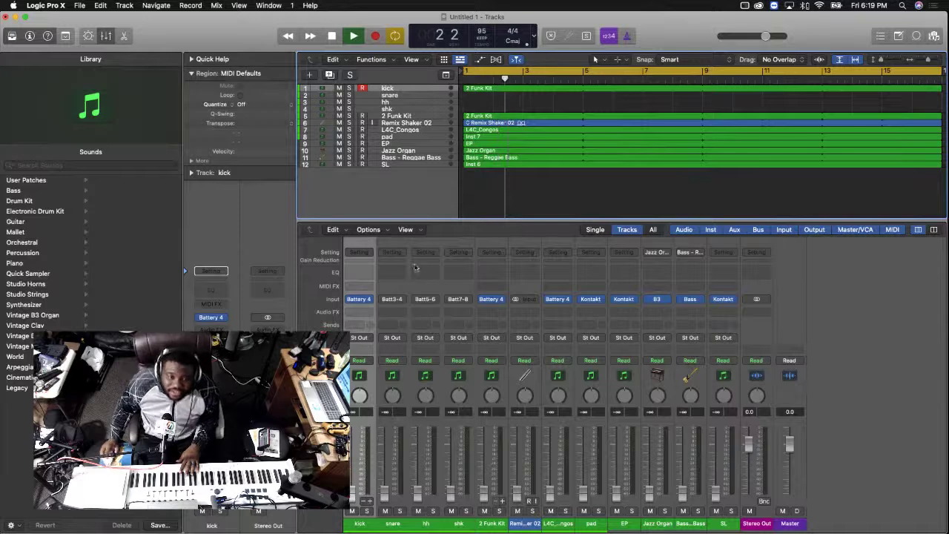
{"action": "left_click", "coordinate": [353, 492]}
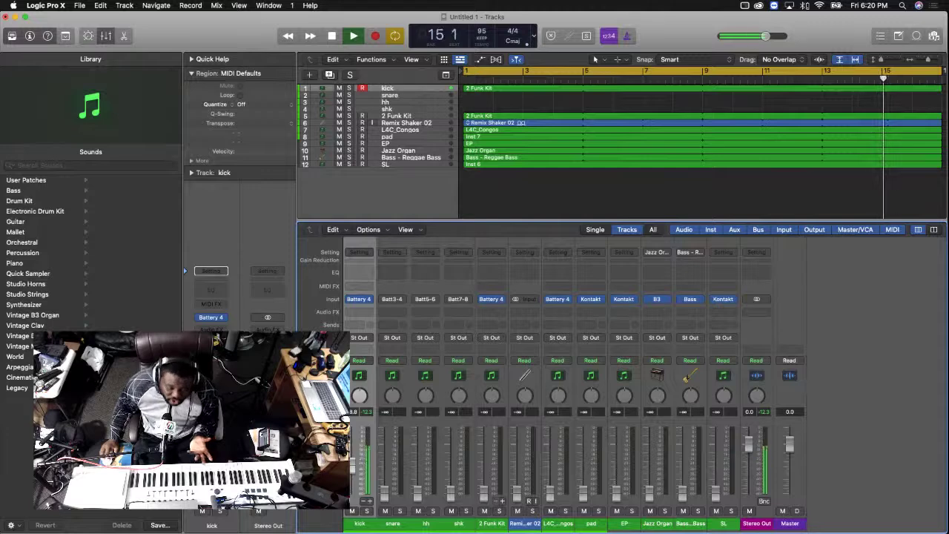
Add a Channel EQ to the kick with a 2260 Hz, 12 dB/Oct, Q 0.20 high cut and a low cut on the deepest frequencies
{"action": "left_click", "coordinate": [355, 270]}
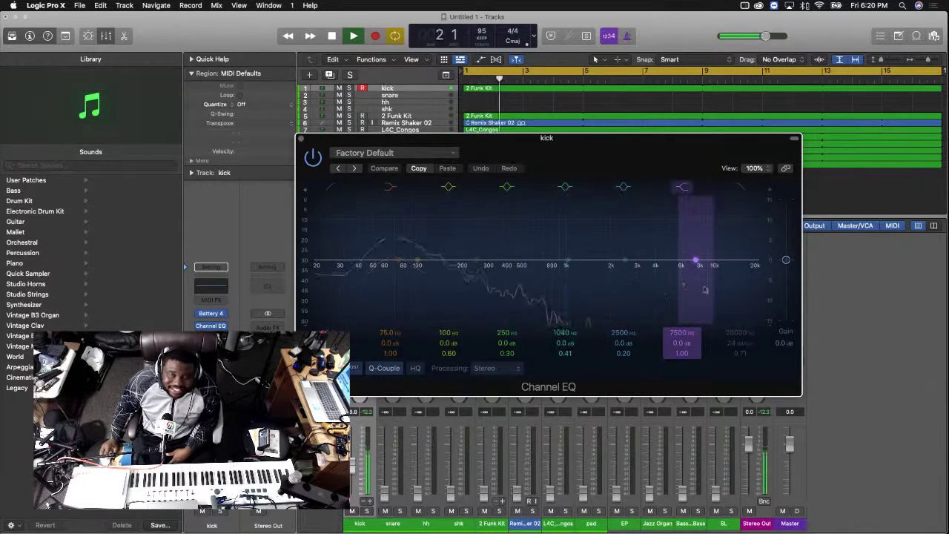
{"action": "left_click", "coordinate": [740, 188]}
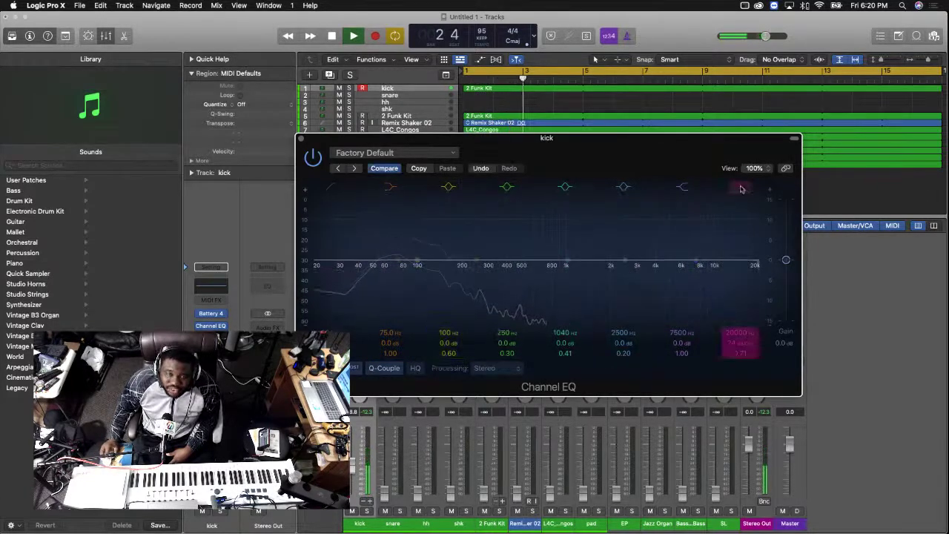
{"action": "left_click_drag", "start_coordinate": [740, 188], "coordinate": [577, 311]}
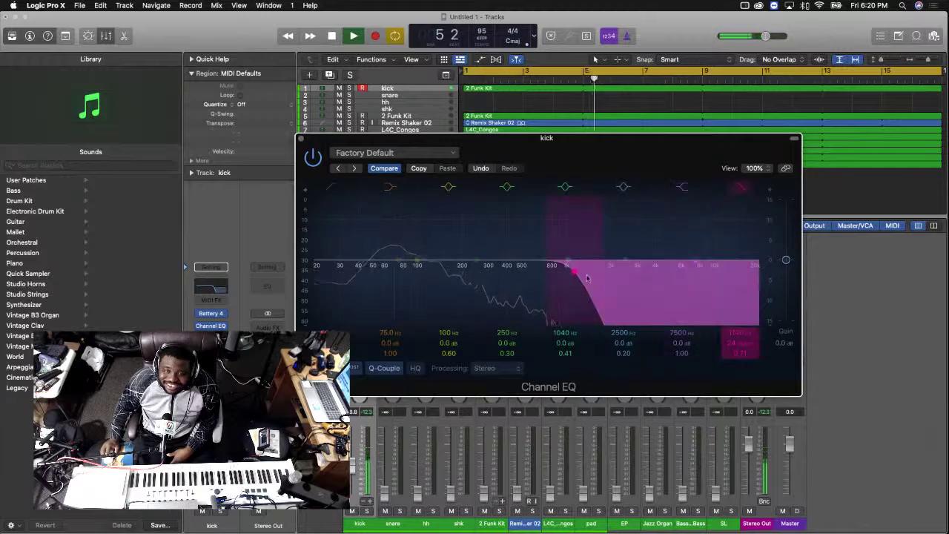
{"action": "left_click_drag", "start_coordinate": [601, 278], "coordinate": [671, 297]}
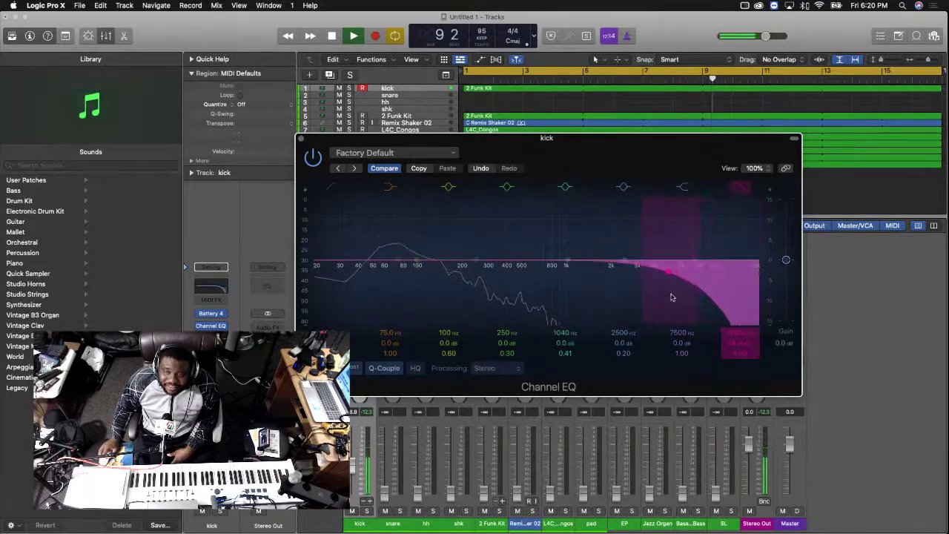
{"action": "left_click_drag", "start_coordinate": [738, 343], "coordinate": [737, 338]}
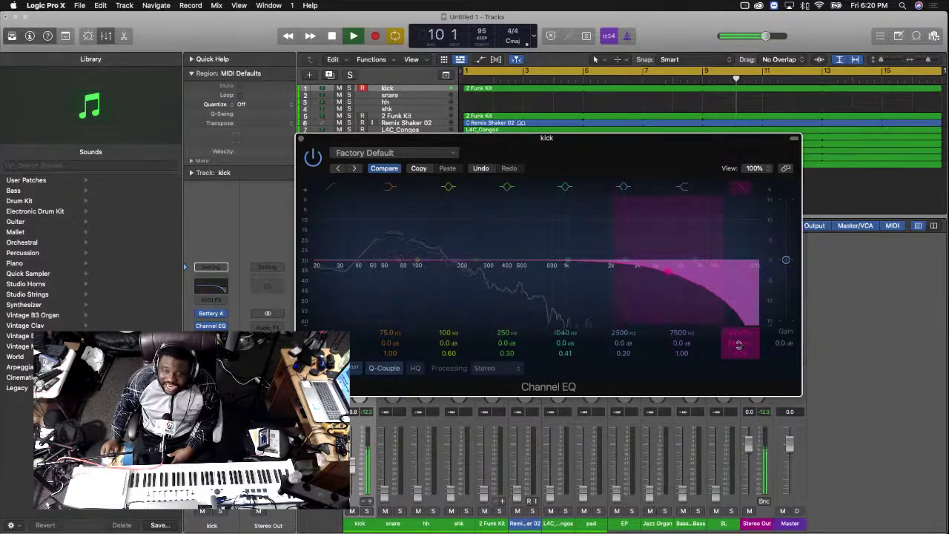
{"action": "left_click_drag", "start_coordinate": [671, 272], "coordinate": [621, 280]}
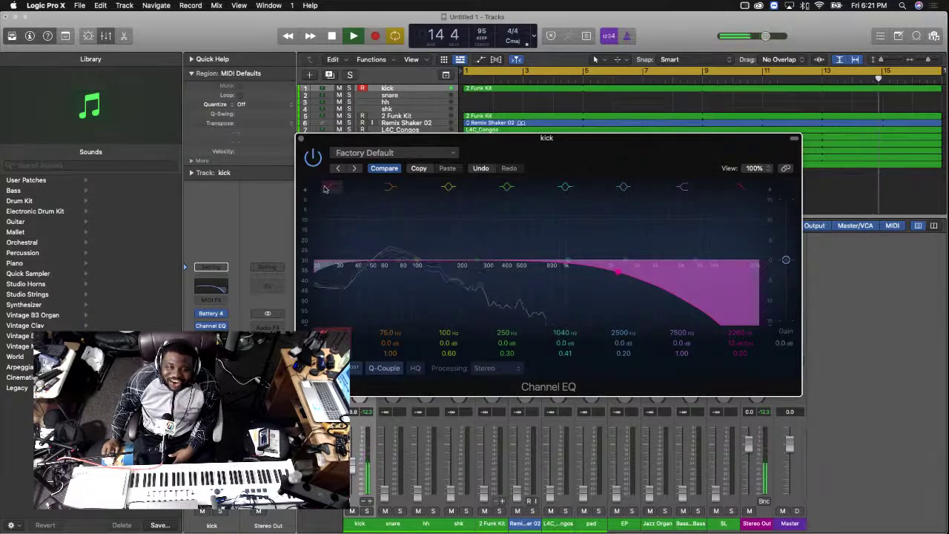
{"action": "mouse_move", "coordinate": [323, 267]}
{"action": "left_mouse_down"}
{"action": "mouse_move", "coordinate": [355, 272]}
{"action": "mouse_move", "coordinate": [337, 273]}
{"action": "left_mouse_up"}
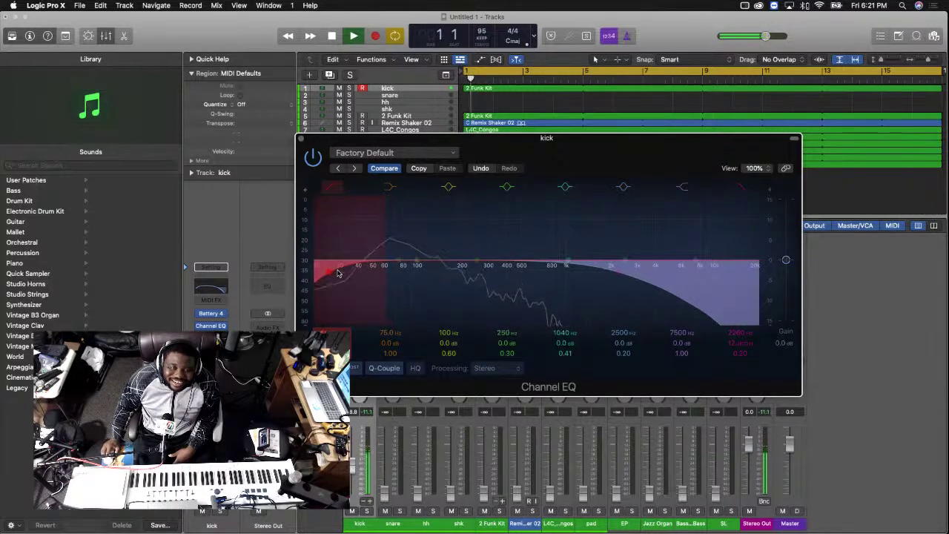
Compare the kick's sound with its Channel EQ bypassed and active, and close the EQ window
{"action": "left_click", "coordinate": [312, 158]}
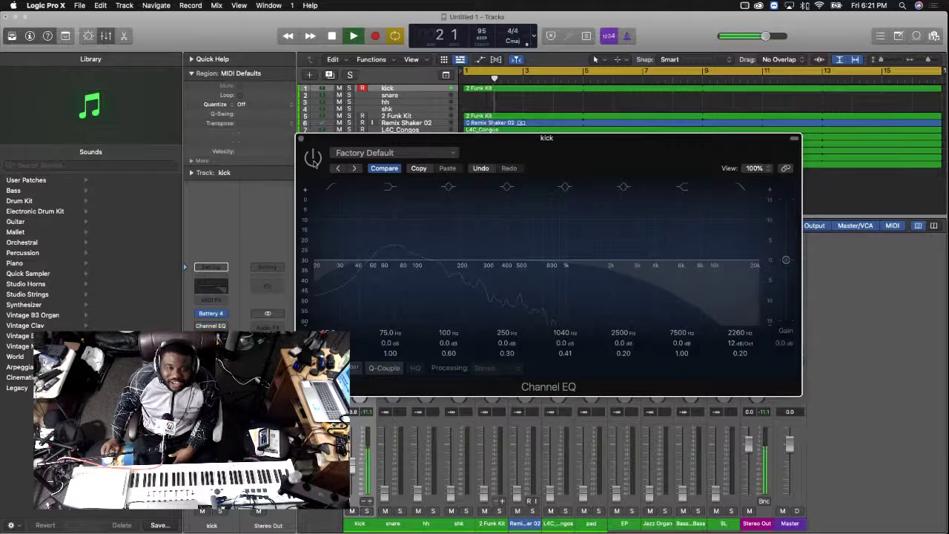
{"action": "left_click", "coordinate": [313, 159]}
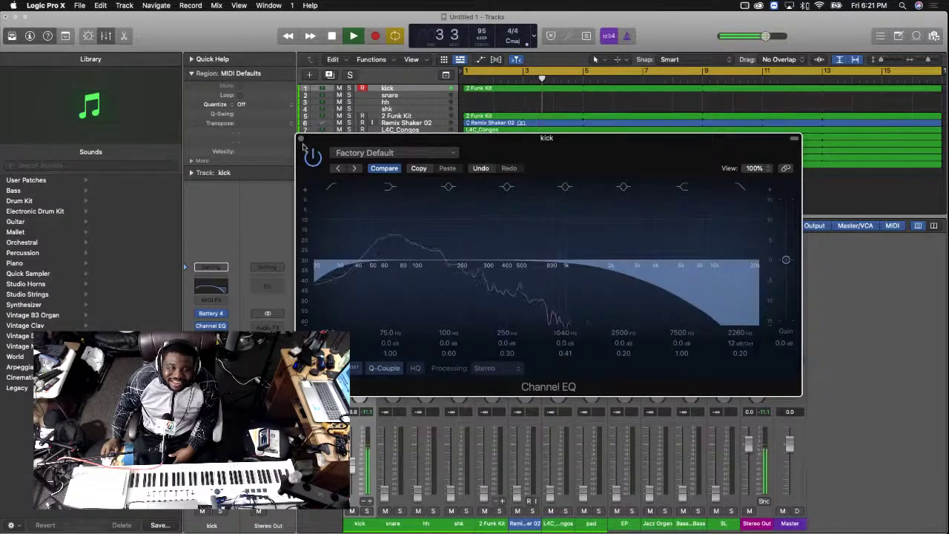
{"action": "left_click", "coordinate": [301, 139]}
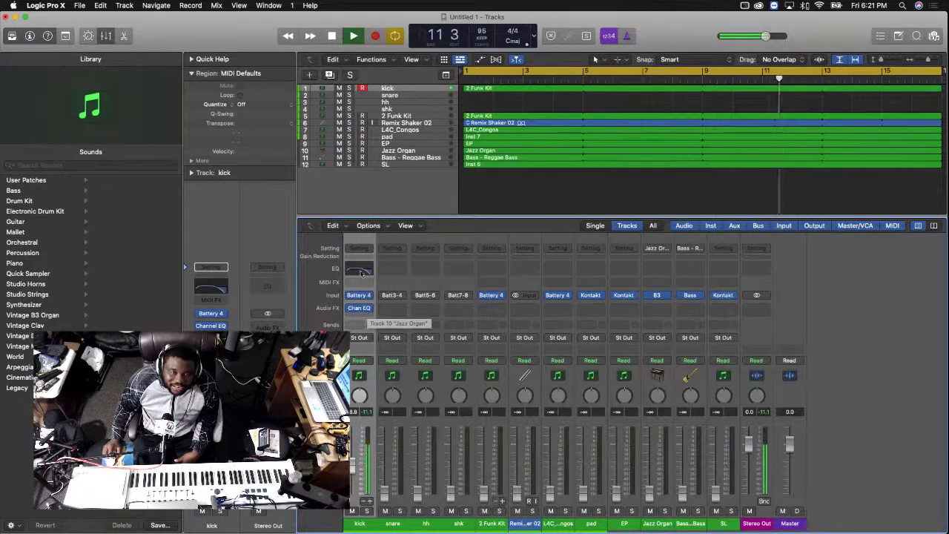
Insert the stereo Waves RCompressor (s) after the Channel EQ on the kick channel and move its window clear of the kick strip
{"action": "left_click", "coordinate": [356, 317]}
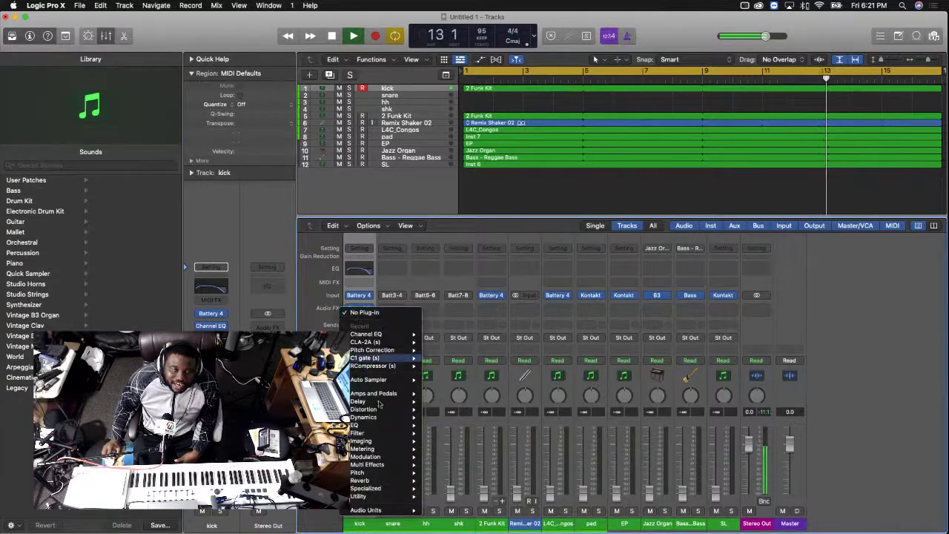
{"action": "mouse_move", "coordinate": [370, 510]}
{"action": "mouse_move", "coordinate": [470, 517]}
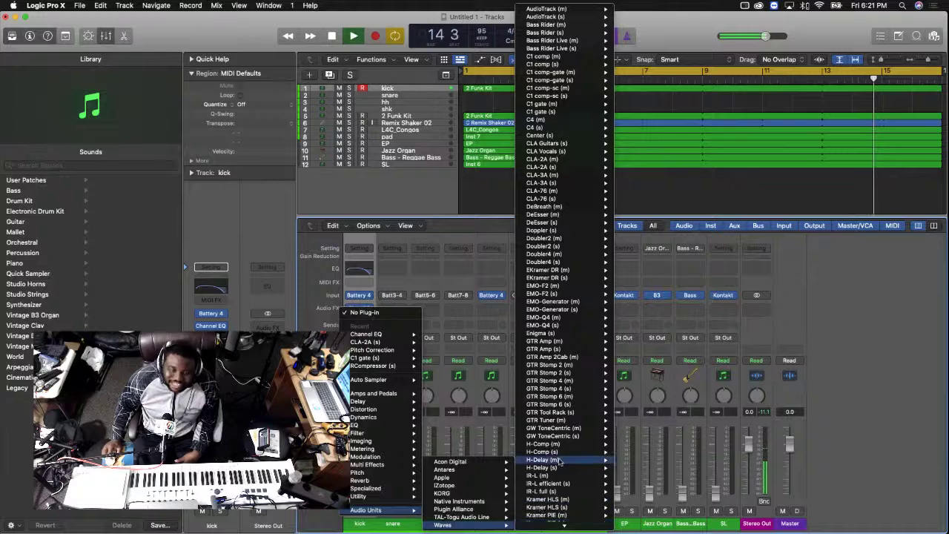
{"action": "scroll", "coordinate": [561, 461], "scroll_direction": "down", "scroll_amount": 20}
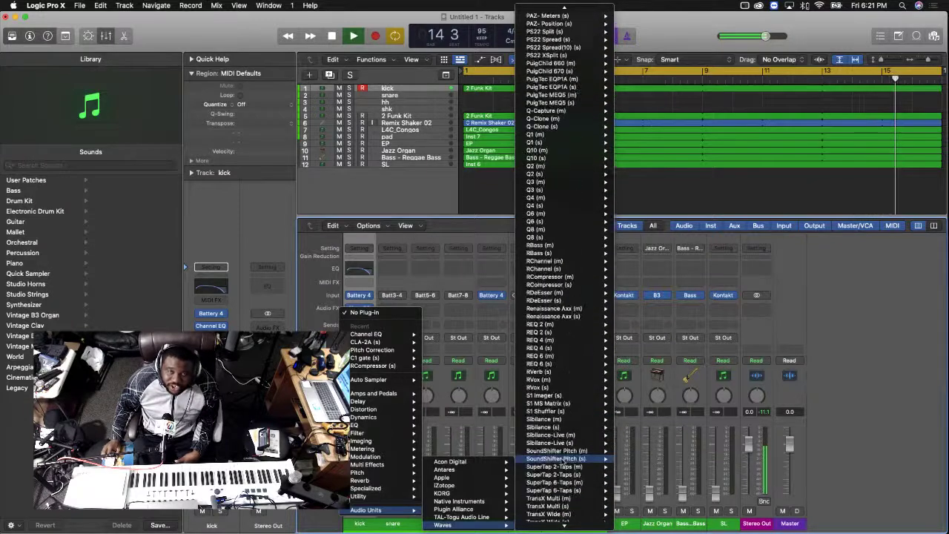
{"action": "scroll", "coordinate": [561, 461], "scroll_direction": "down", "scroll_amount": 15}
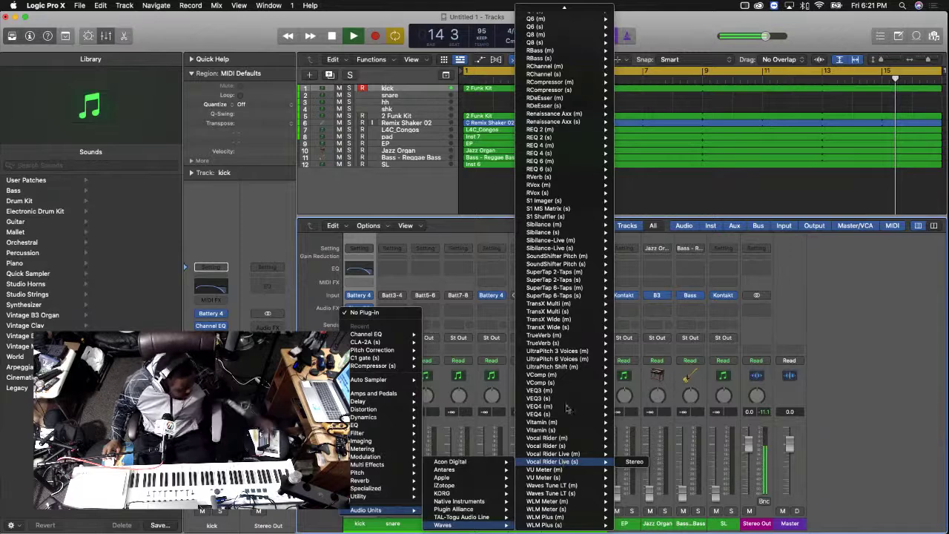
{"action": "scroll", "coordinate": [561, 202], "scroll_direction": "up", "scroll_amount": 10}
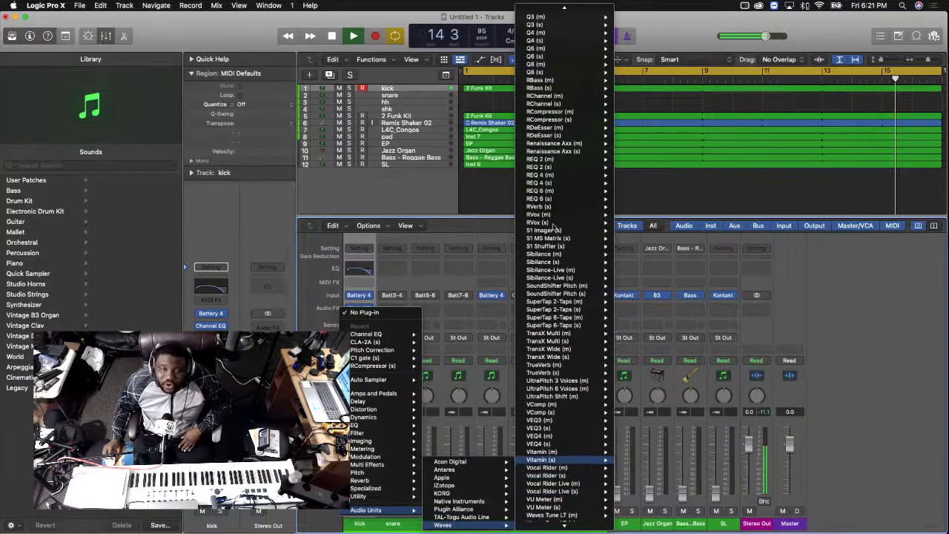
{"action": "scroll", "coordinate": [580, 109], "scroll_direction": "up", "scroll_amount": 10}
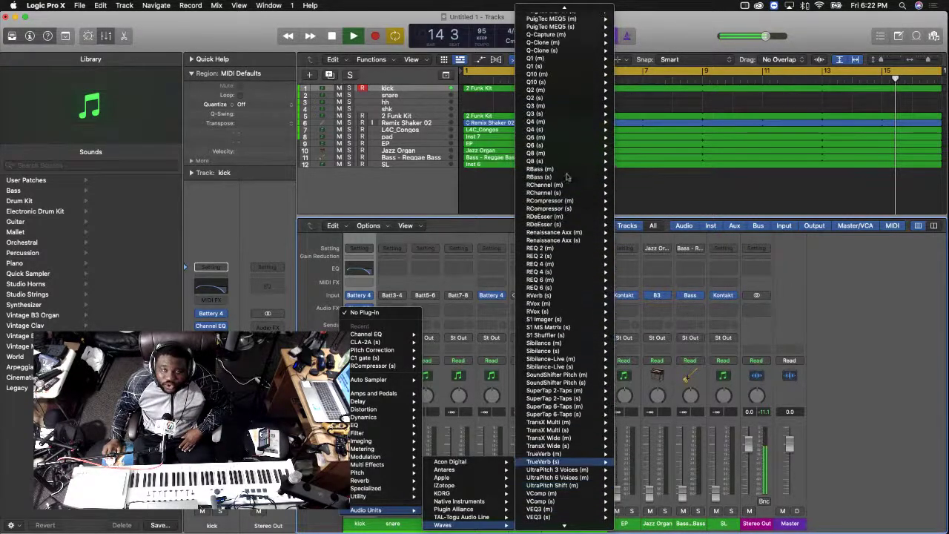
{"action": "scroll", "coordinate": [561, 232], "scroll_direction": "down", "scroll_amount": 18}
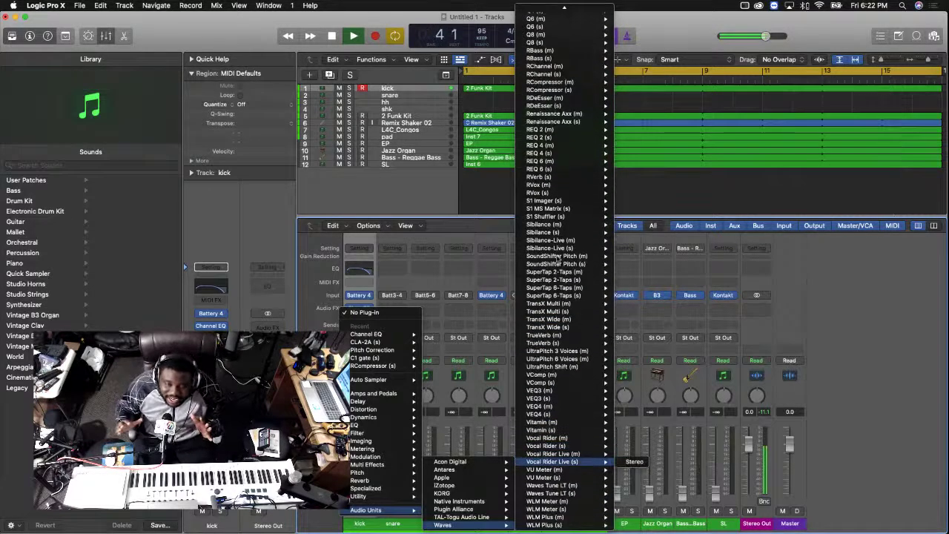
{"action": "scroll", "coordinate": [557, 257], "scroll_direction": "up", "scroll_amount": 4}
{"action": "scroll", "coordinate": [557, 256], "scroll_direction": "up", "scroll_amount": 1}
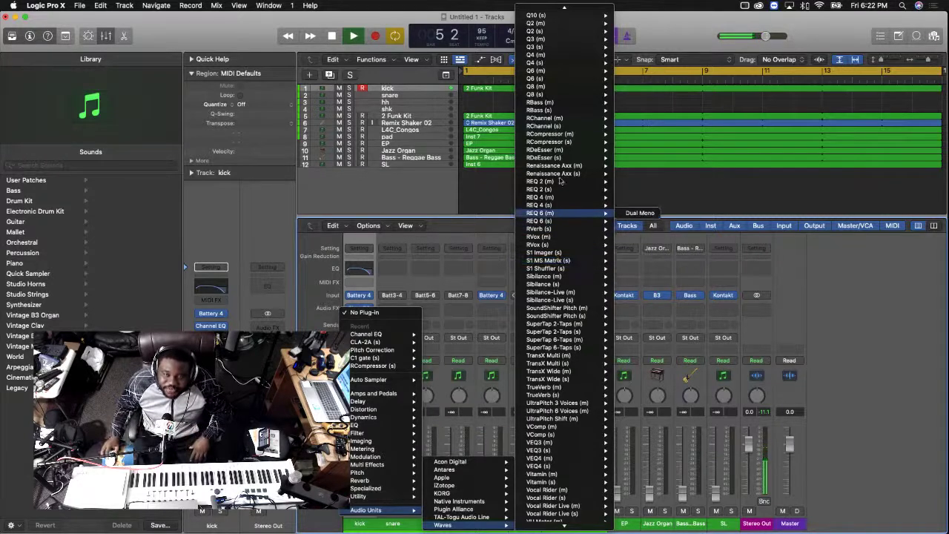
{"action": "mouse_move", "coordinate": [565, 140]}
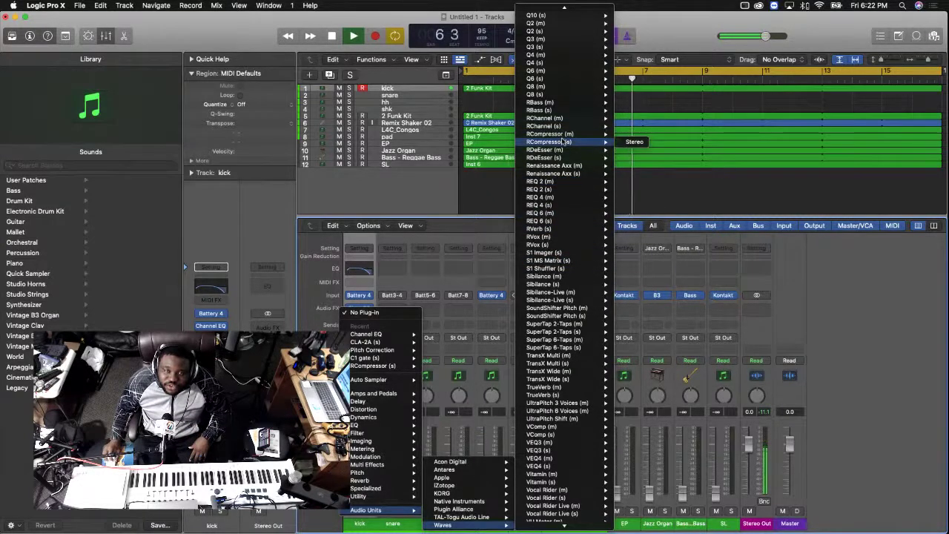
{"action": "left_click", "coordinate": [634, 141]}
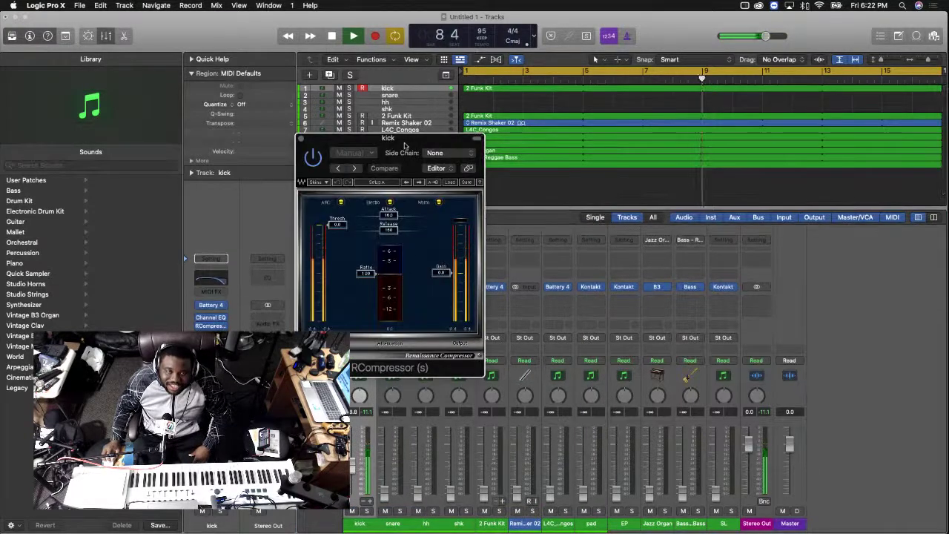
{"action": "left_click_drag", "start_coordinate": [411, 143], "coordinate": [616, 251]}
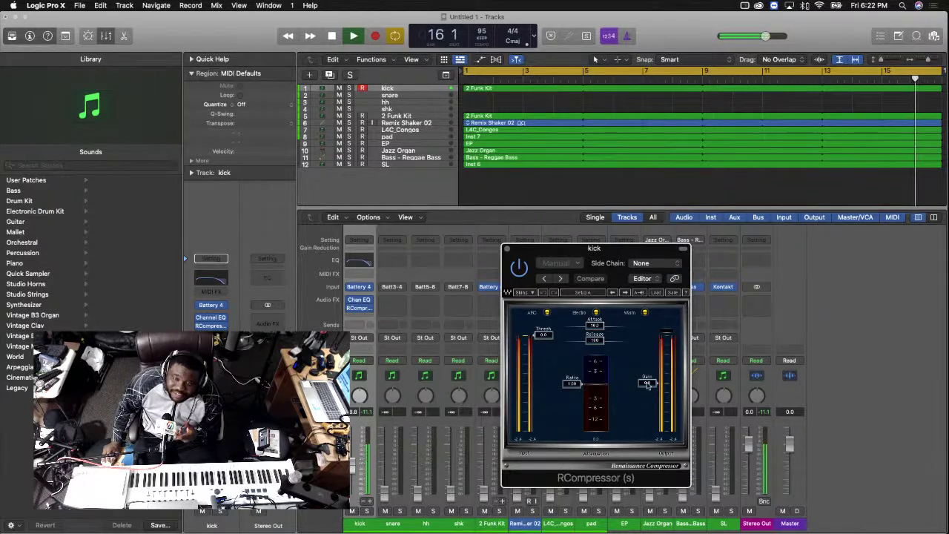
Try the kick compressor's gain at about 20.4 dB, and bring it down to about -4.6 dB
{"action": "left_click_drag", "start_coordinate": [647, 384], "coordinate": [635, 320]}
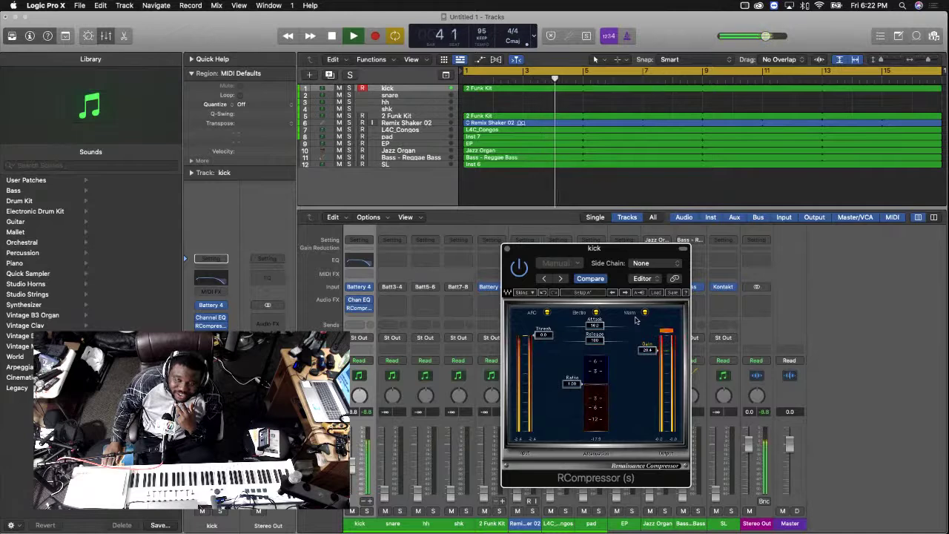
{"action": "left_click_drag", "start_coordinate": [635, 320], "coordinate": [626, 350]}
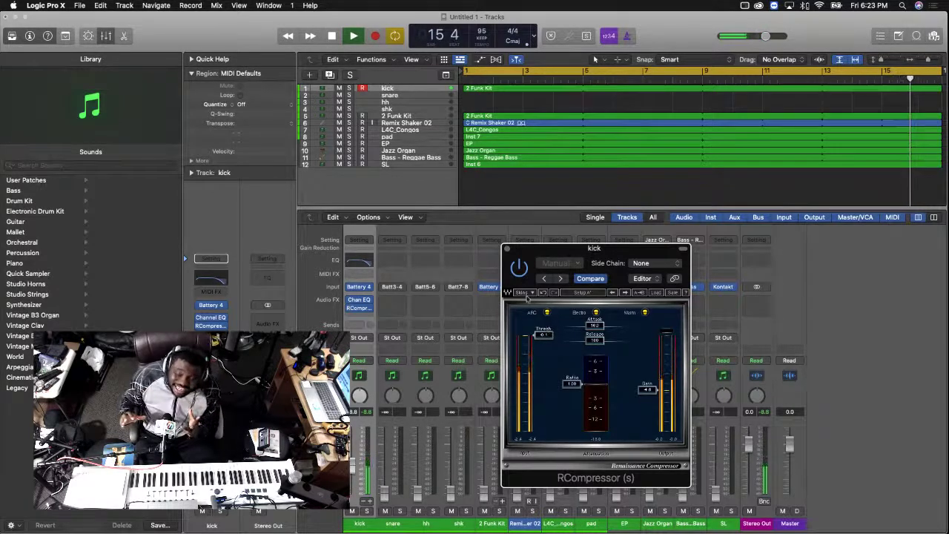
Try the Light and Dark skins on the kick's RCompressor and return it to the Legacy skin
{"action": "left_click", "coordinate": [528, 292]}
{"action": "left_click", "coordinate": [532, 302]}
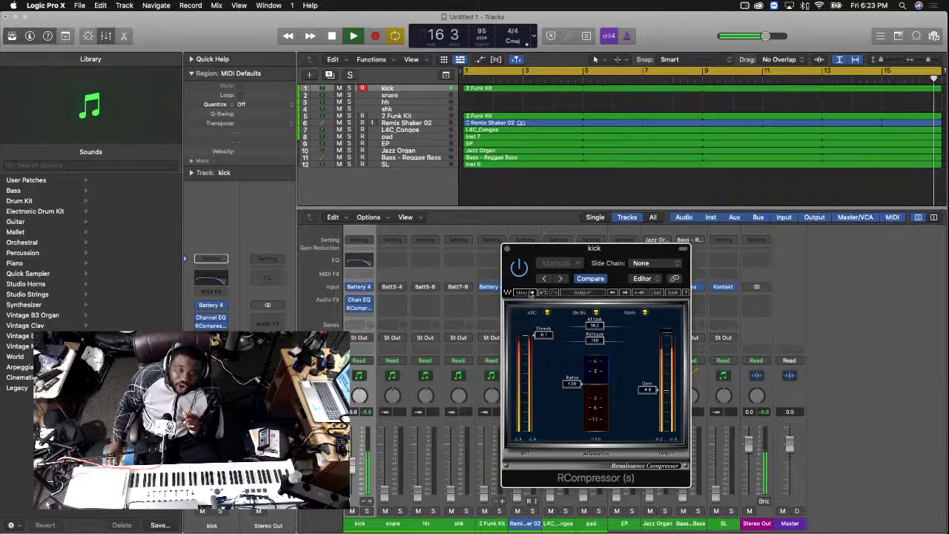
{"action": "left_click", "coordinate": [533, 293]}
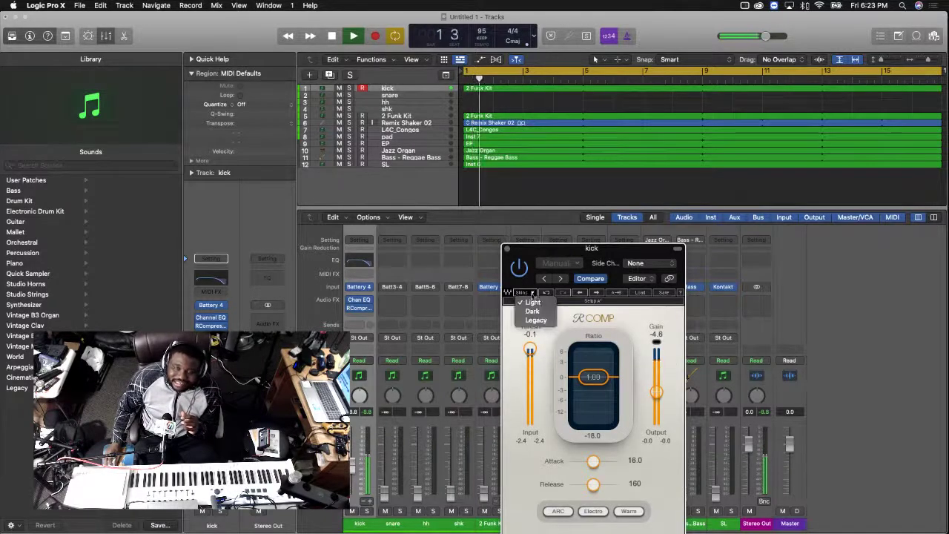
{"action": "left_click", "coordinate": [537, 311]}
{"action": "left_click", "coordinate": [529, 292]}
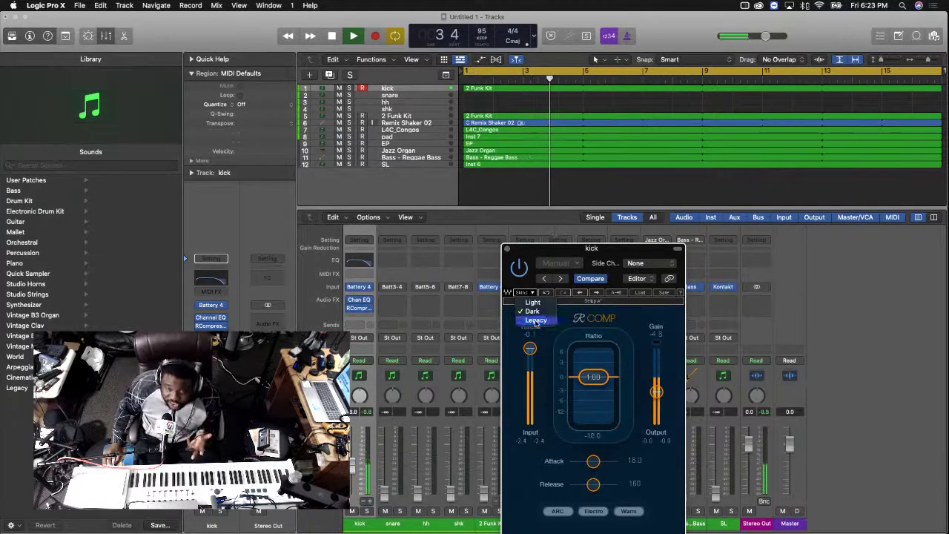
{"action": "left_click", "coordinate": [536, 320]}
{"action": "left_click", "coordinate": [527, 292]}
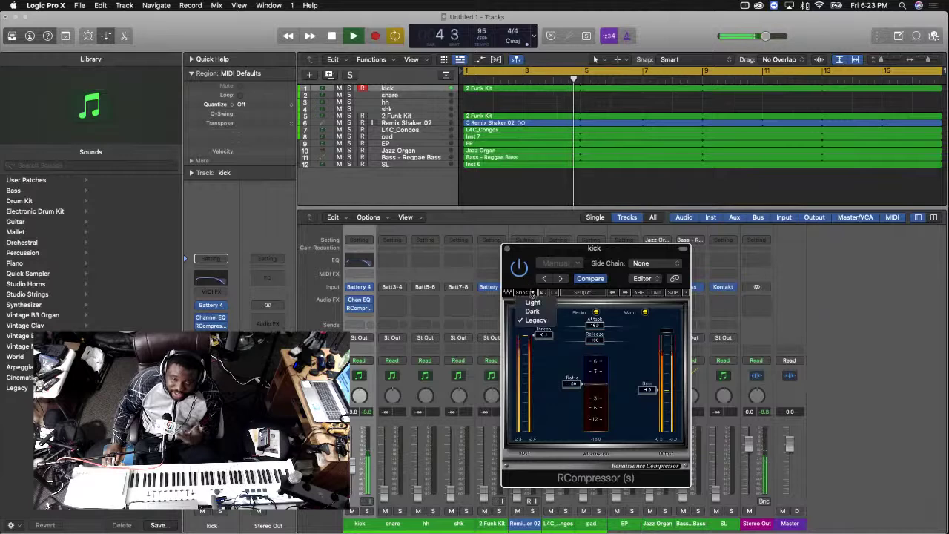
{"action": "left_click", "coordinate": [533, 300]}
{"action": "left_click", "coordinate": [531, 293]}
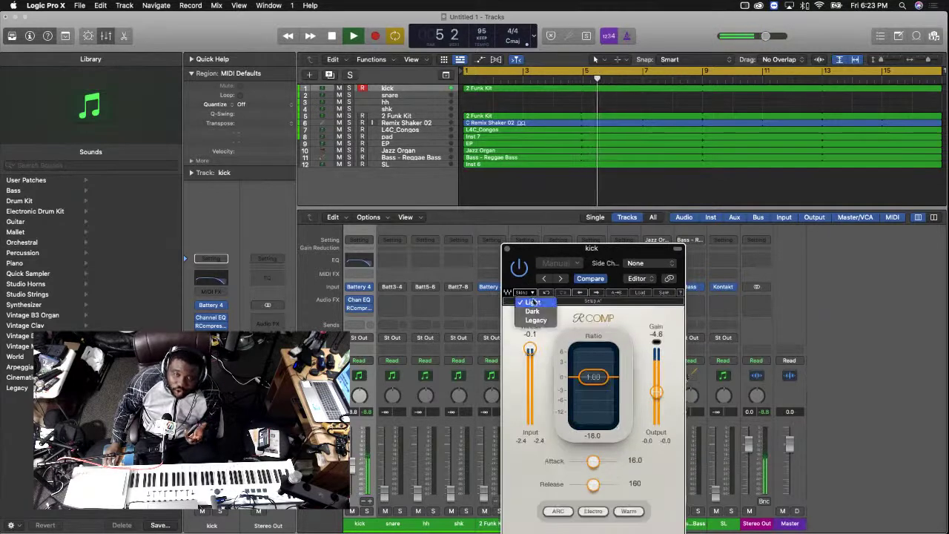
{"action": "left_click", "coordinate": [533, 304]}
{"action": "left_click", "coordinate": [530, 292]}
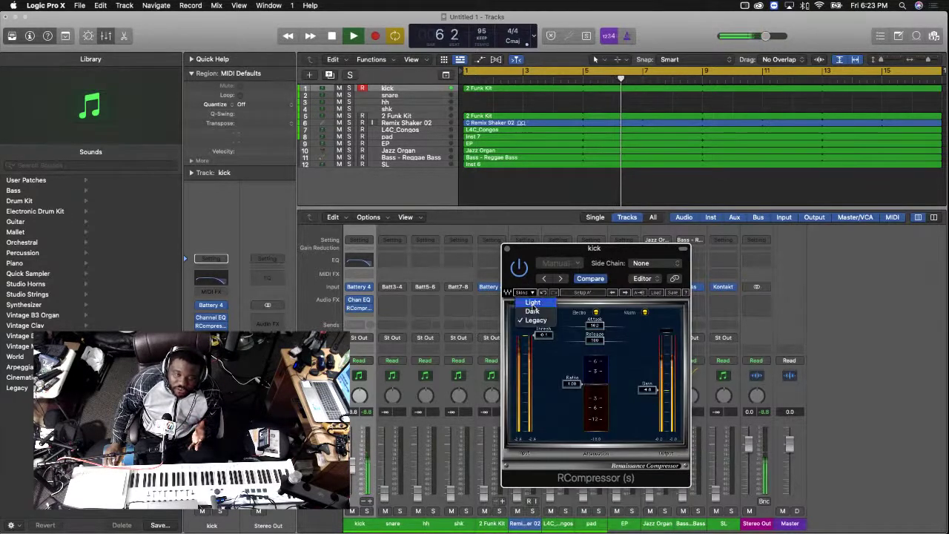
{"action": "left_click", "coordinate": [532, 309]}
{"action": "left_click", "coordinate": [528, 292]}
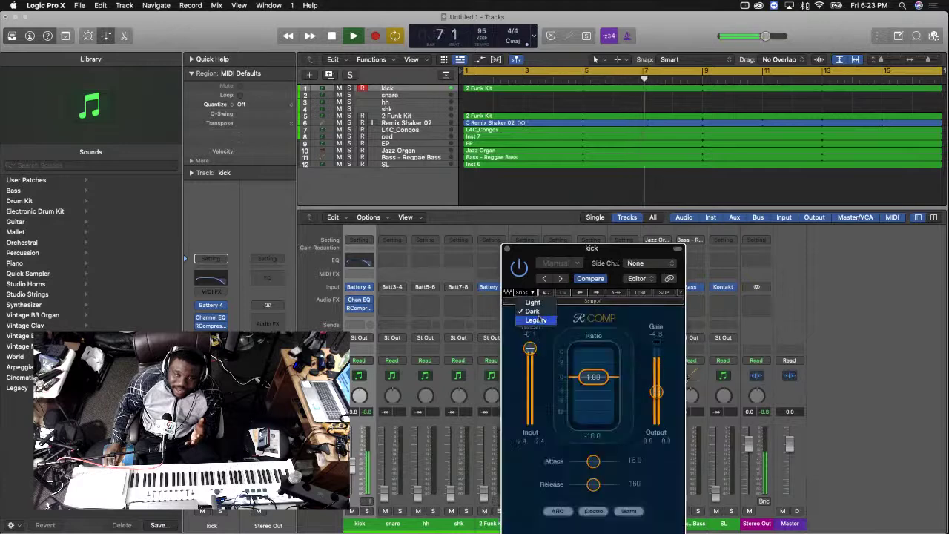
{"action": "left_click", "coordinate": [537, 321]}
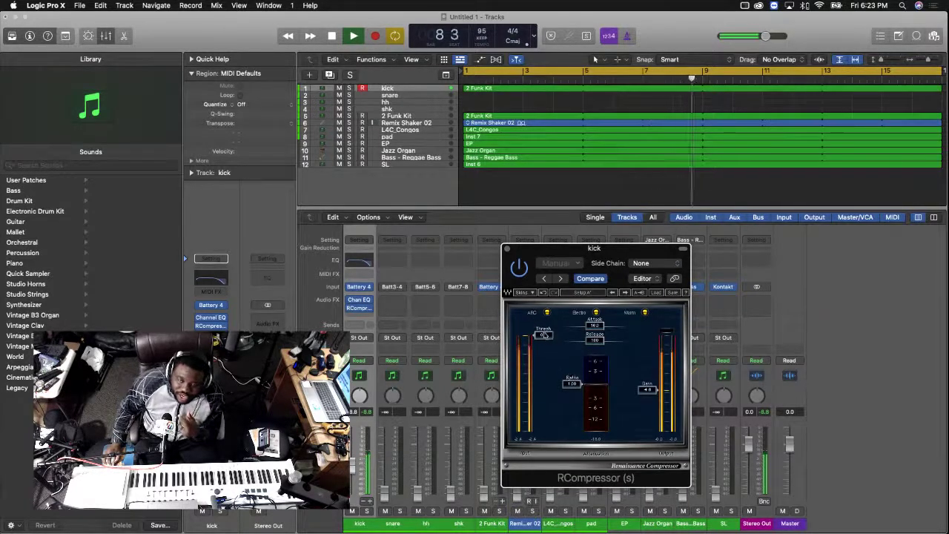
Lower the kick compressor's threshold to about -10.2 dB, raise its ratio, and turn its gain up to slightly above zero
{"action": "left_click_drag", "start_coordinate": [545, 337], "coordinate": [558, 421]}
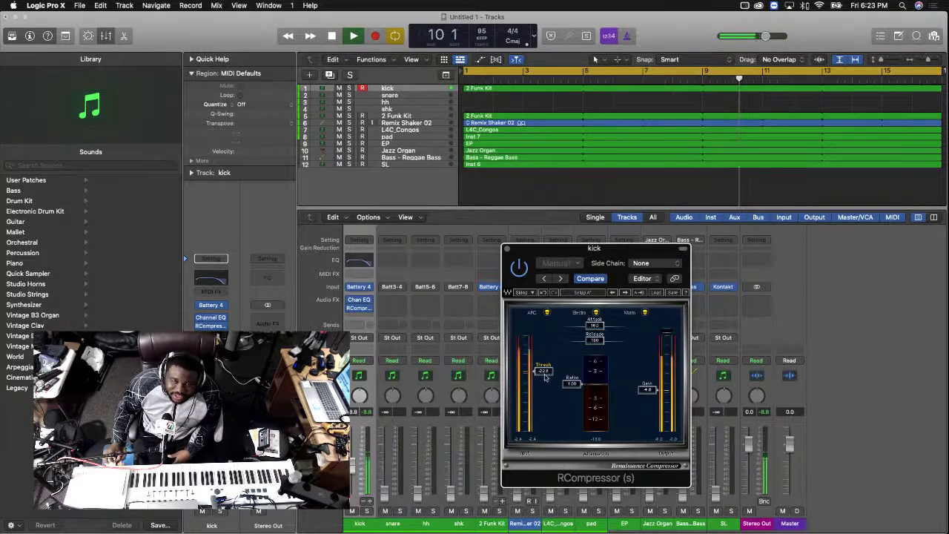
{"action": "left_click_drag", "start_coordinate": [578, 398], "coordinate": [587, 434]}
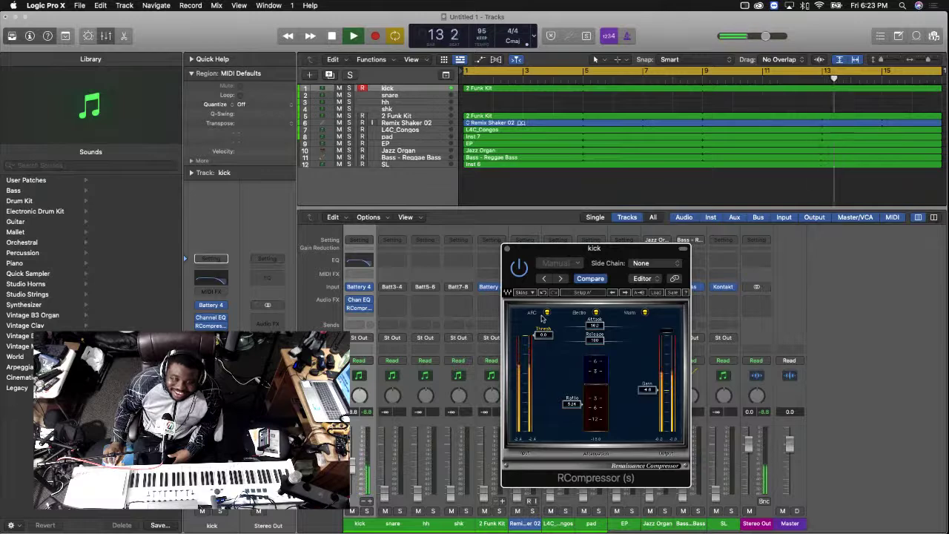
{"action": "left_click_drag", "start_coordinate": [546, 339], "coordinate": [543, 369]}
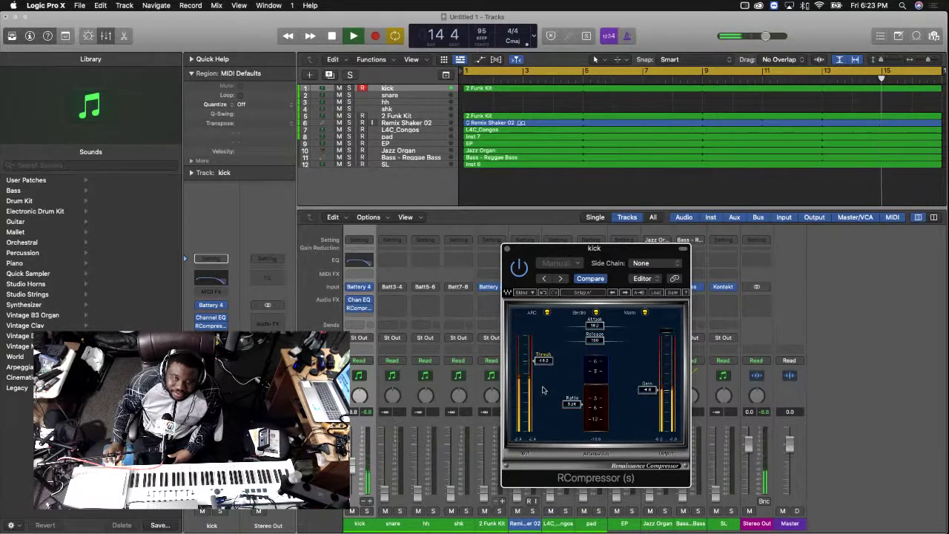
{"action": "left_click_drag", "start_coordinate": [546, 366], "coordinate": [545, 345]}
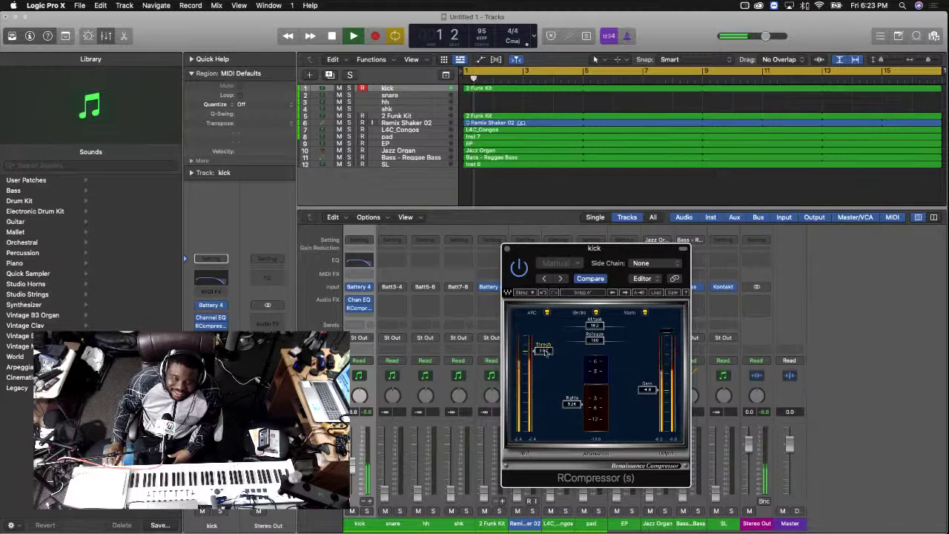
{"action": "left_click_drag", "start_coordinate": [583, 405], "coordinate": [582, 394]}
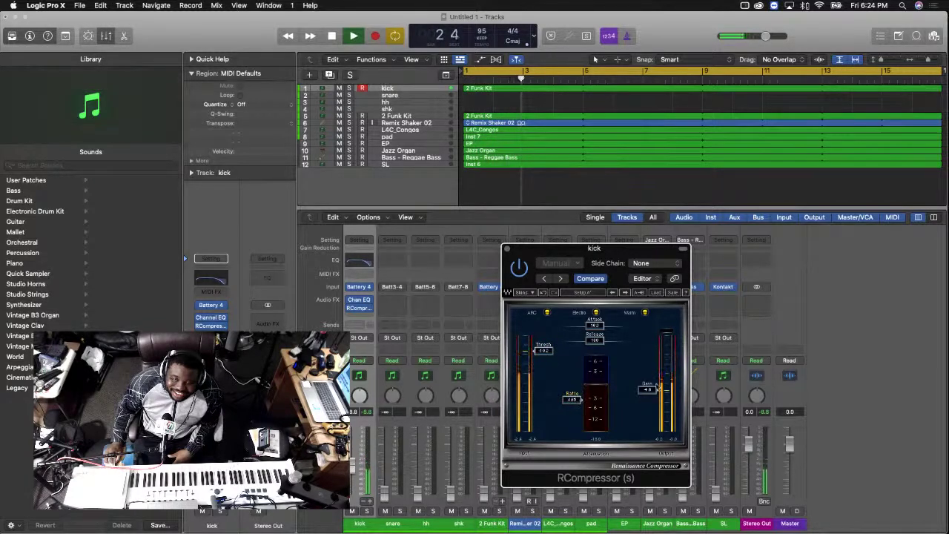
{"action": "left_click_drag", "start_coordinate": [646, 390], "coordinate": [646, 374]}
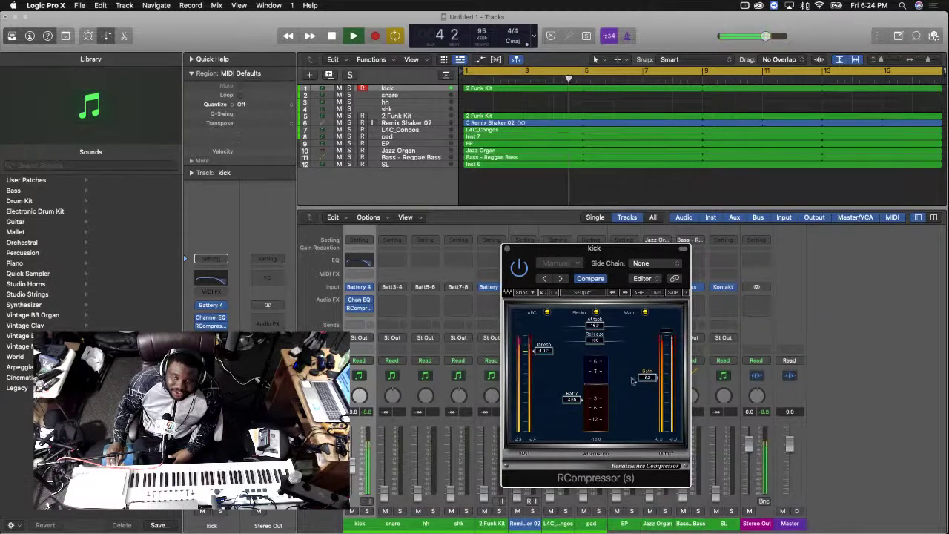
Refine the kick compressor's threshold to about -14.3 dB and its ratio to about 2.5, raise the gain slightly, and close its window
{"action": "left_click_drag", "start_coordinate": [545, 354], "coordinate": [542, 402]}
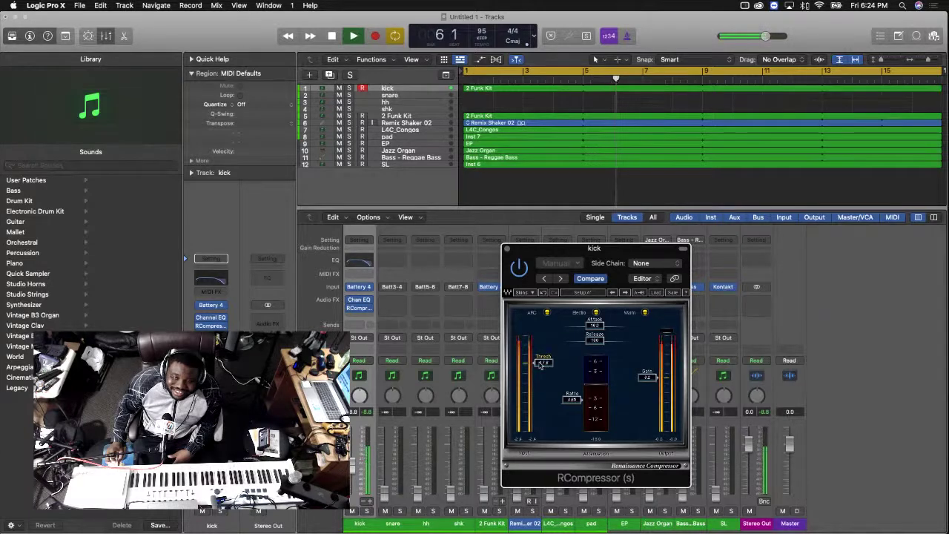
{"action": "left_click_drag", "start_coordinate": [542, 365], "coordinate": [541, 369]}
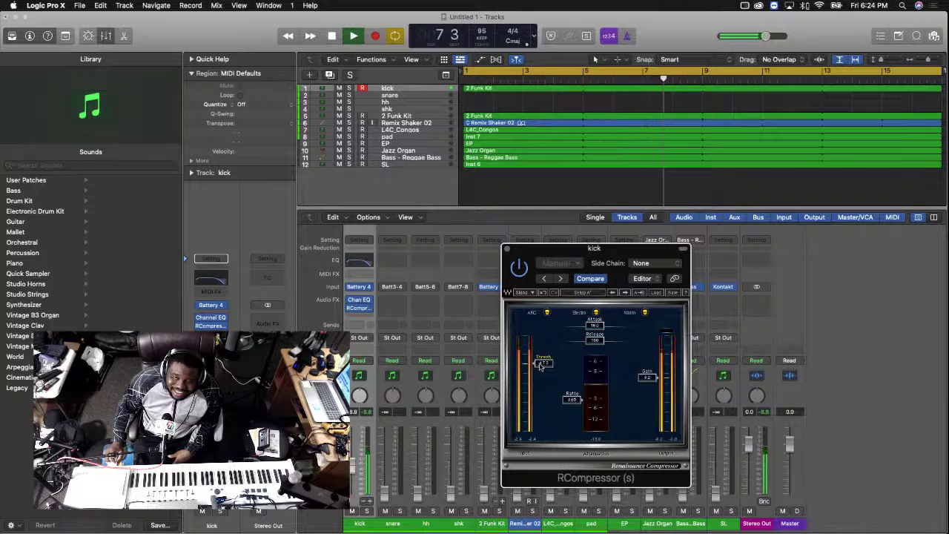
{"action": "left_click_drag", "start_coordinate": [572, 400], "coordinate": [582, 424]}
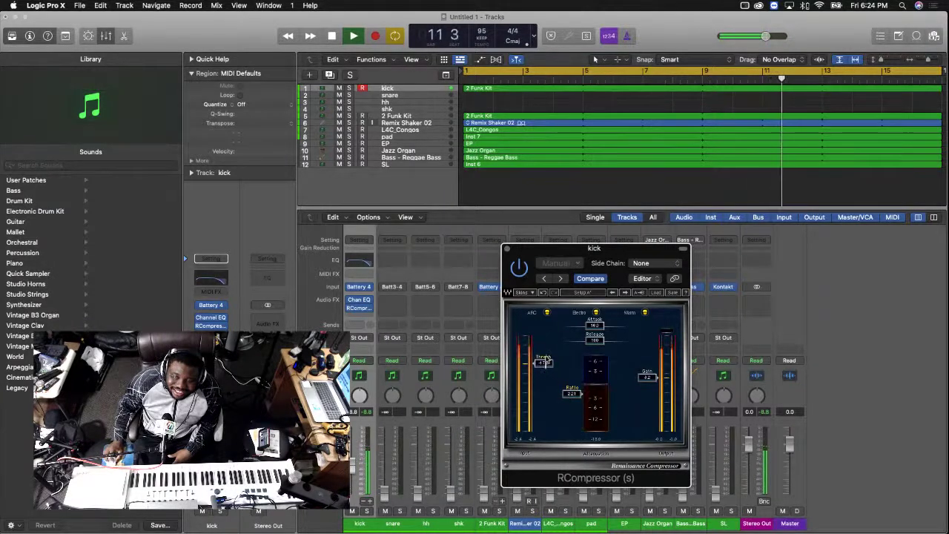
{"action": "left_click_drag", "start_coordinate": [548, 358], "coordinate": [548, 339]}
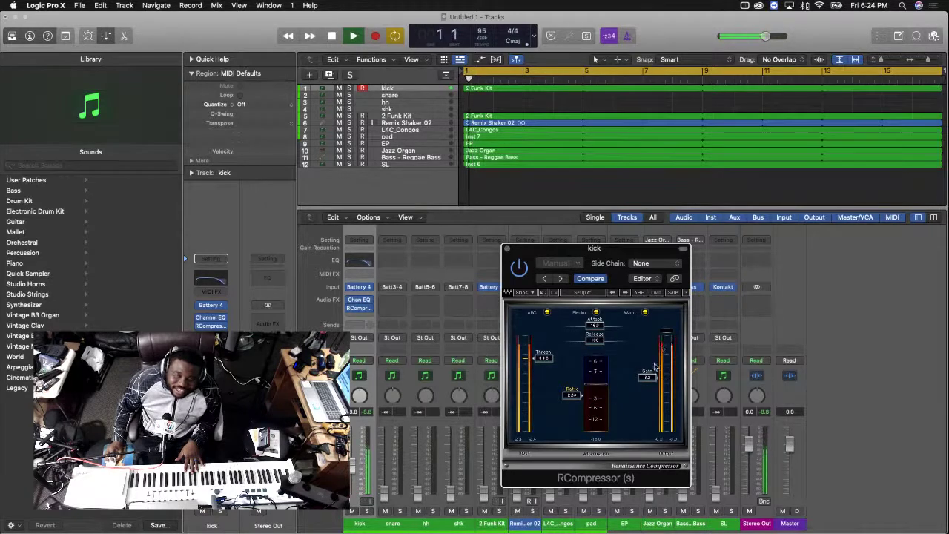
{"action": "left_click_drag", "start_coordinate": [650, 377], "coordinate": [652, 369]}
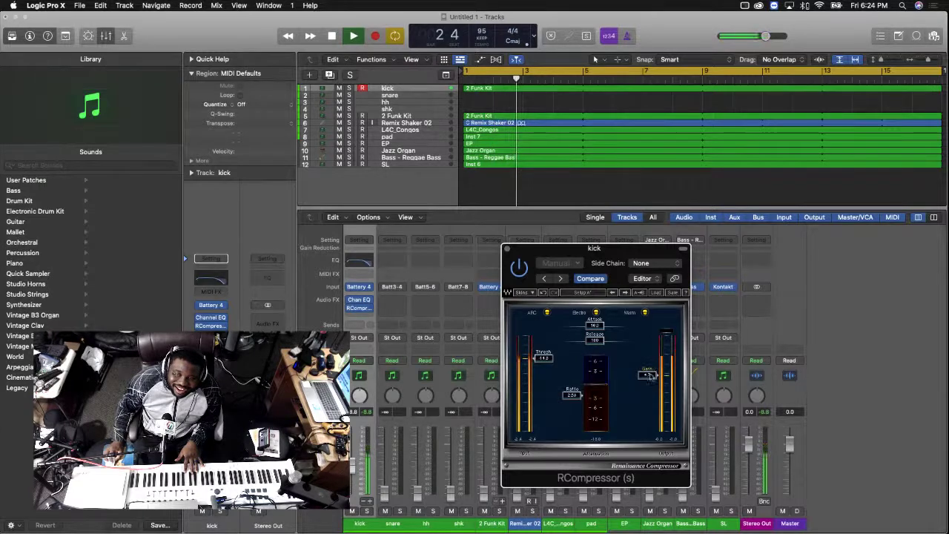
{"action": "left_click", "coordinate": [507, 249]}
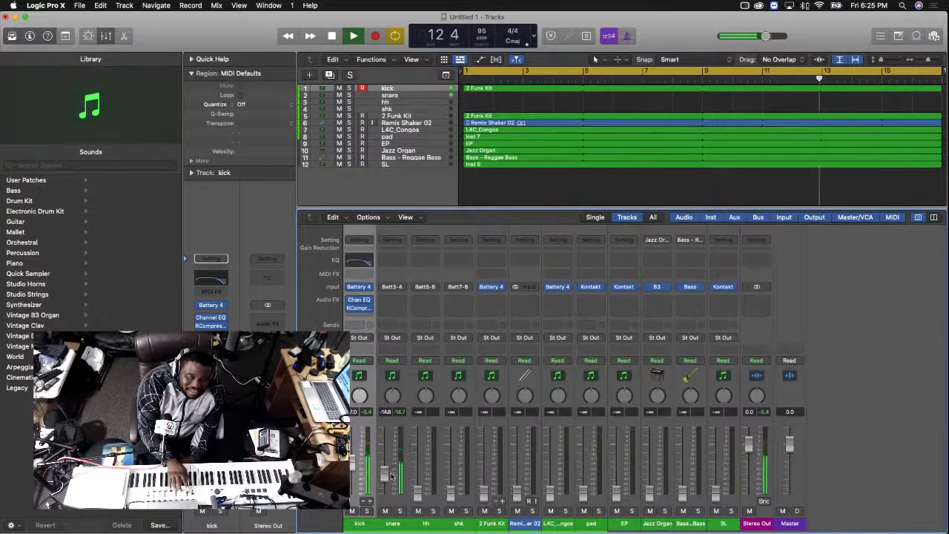
Add a Channel EQ to the snare channel and move its low shelf to 43.2 Hz at -0.1 dB
{"action": "left_click", "coordinate": [401, 523]}
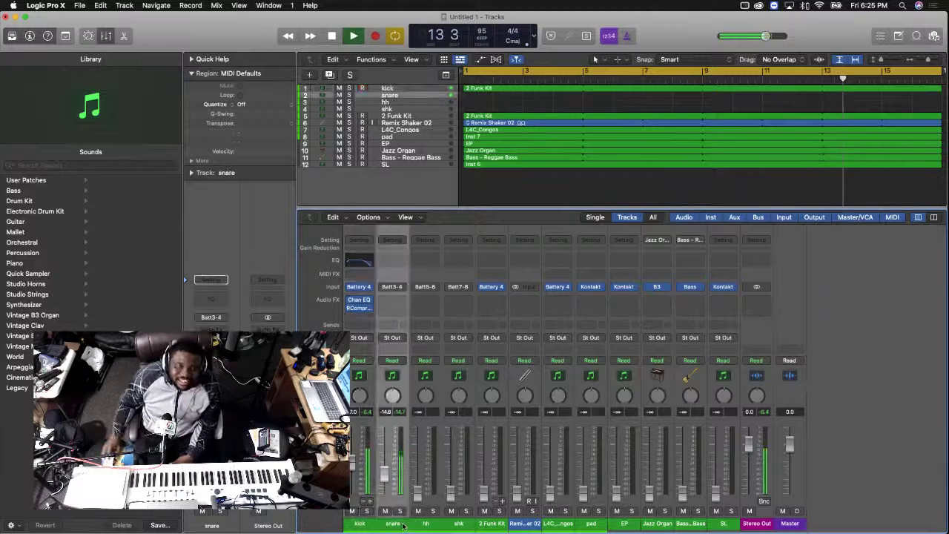
{"action": "left_click", "coordinate": [388, 270]}
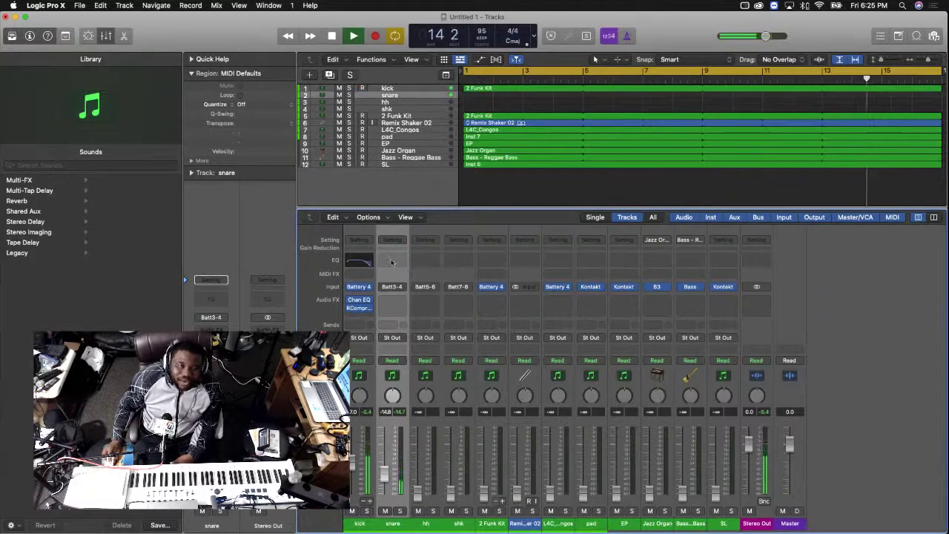
{"action": "left_click", "coordinate": [392, 260]}
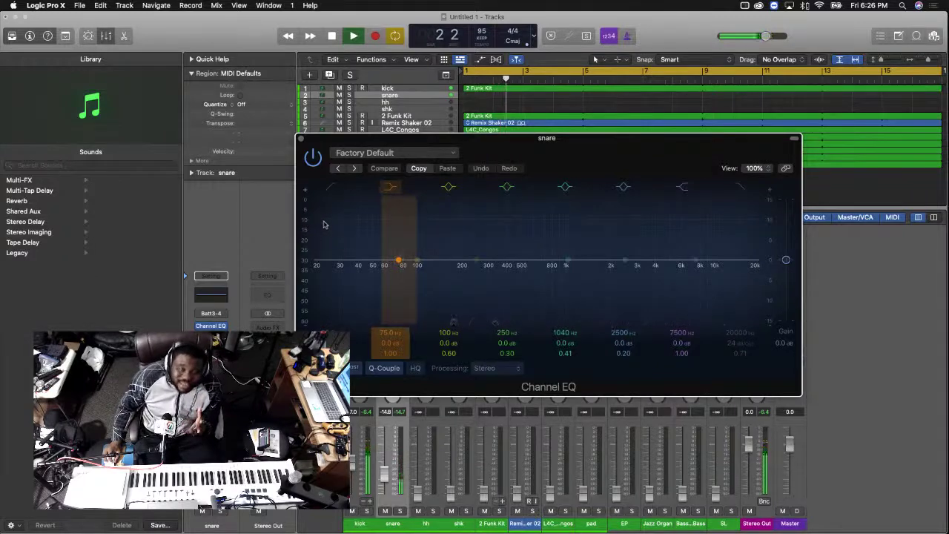
{"action": "left_click", "coordinate": [486, 320]}
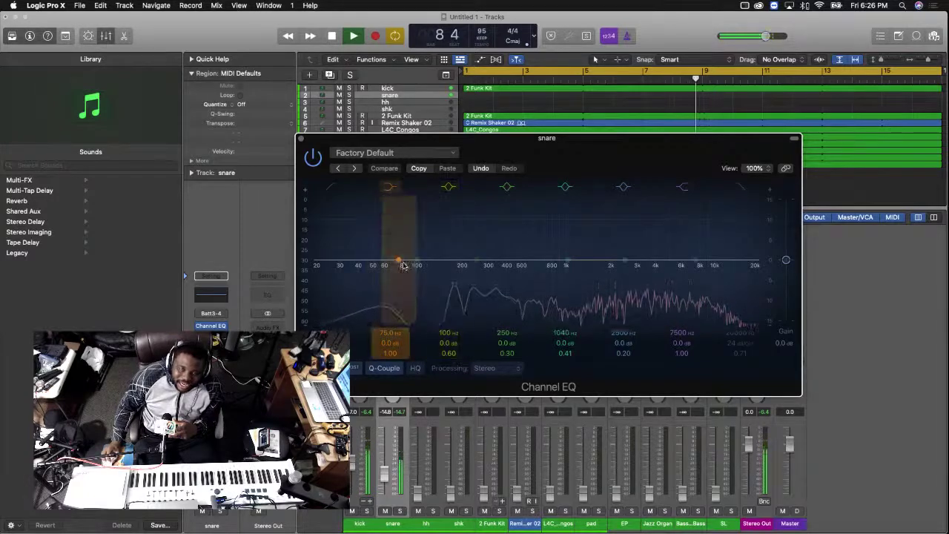
{"action": "left_click_drag", "start_coordinate": [393, 265], "coordinate": [369, 265]}
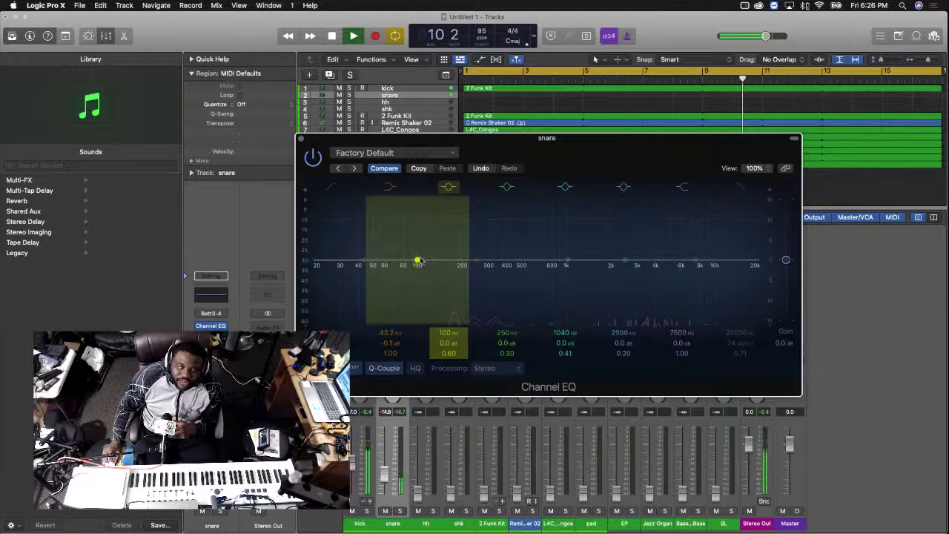
Cut the snare EQ's 100 Hz bell band by 3.7 dB at 112 Hz with a Q of 1.90
{"action": "left_click_drag", "start_coordinate": [418, 261], "coordinate": [430, 338]}
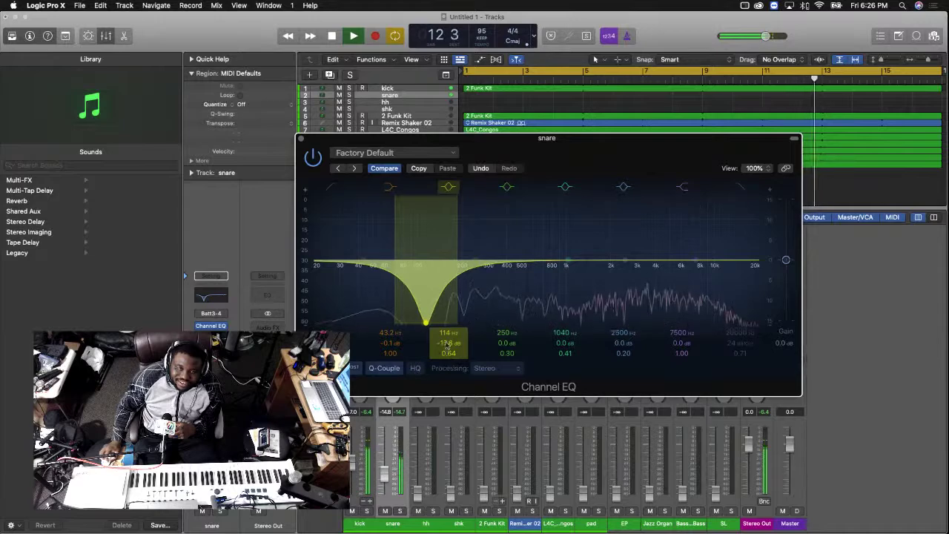
{"action": "left_click_drag", "start_coordinate": [446, 349], "coordinate": [446, 344]}
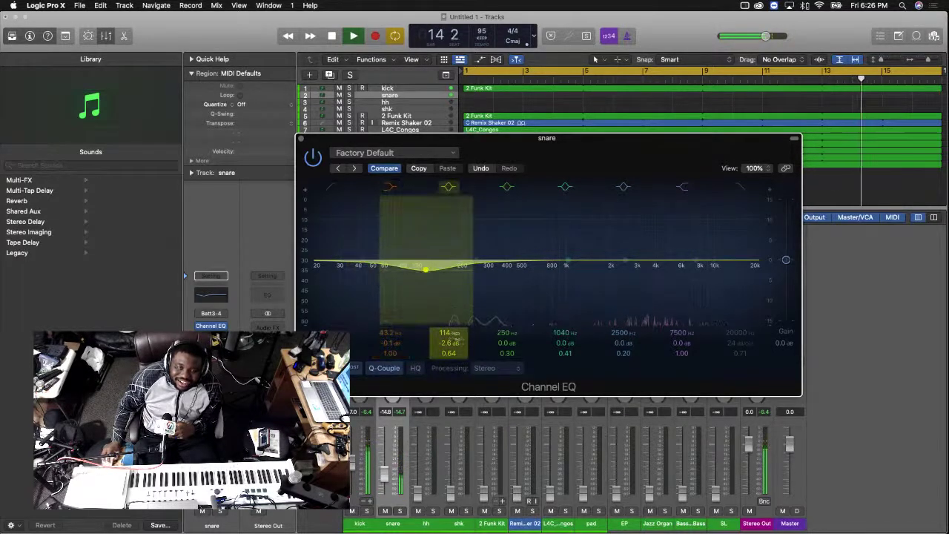
{"action": "left_click_drag", "start_coordinate": [425, 268], "coordinate": [426, 269]}
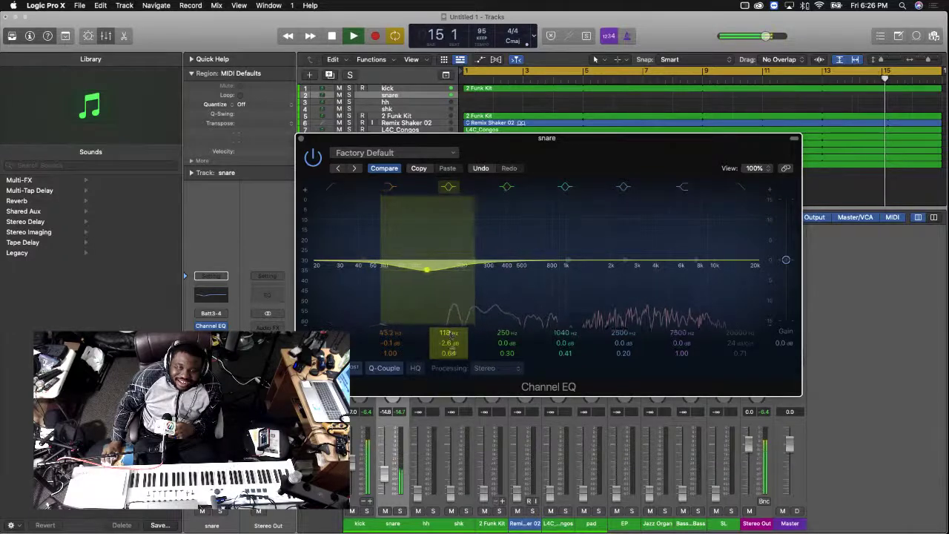
{"action": "left_click_drag", "start_coordinate": [448, 352], "coordinate": [448, 354]}
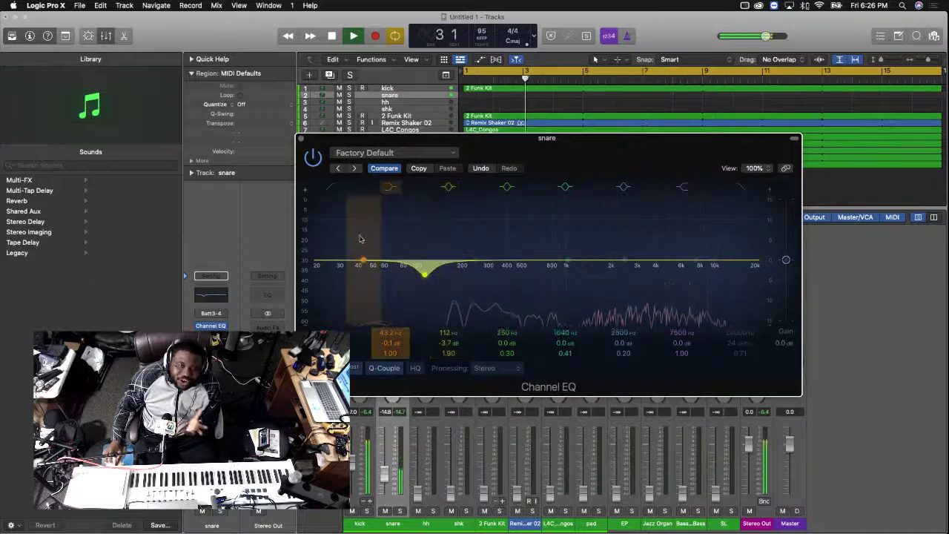
Enable the snare EQ's high-pass filter and raise its cutoff to roll off the lowest frequencies
{"action": "left_click", "coordinate": [329, 191]}
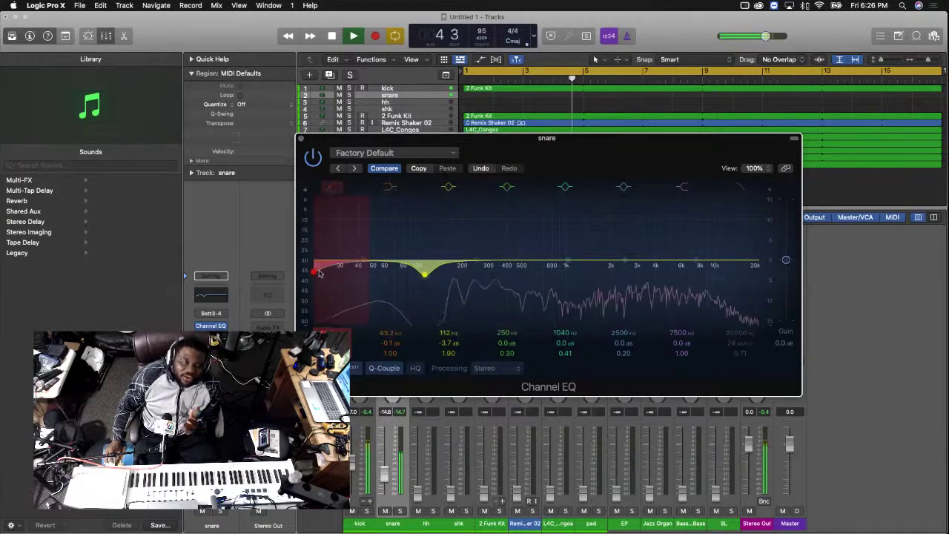
{"action": "left_click_drag", "start_coordinate": [319, 273], "coordinate": [381, 294]}
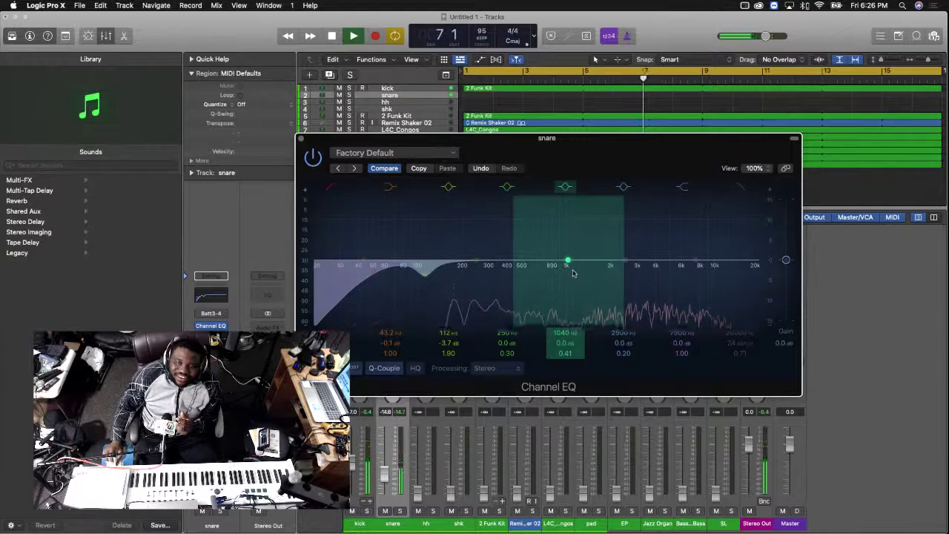
Sweep the snare EQ's 1040 Hz band through deep cuts and a large boost, and settle on -2.4 dB at 1160 Hz with a Q of 1.10
{"action": "left_click_drag", "start_coordinate": [572, 273], "coordinate": [576, 328]}
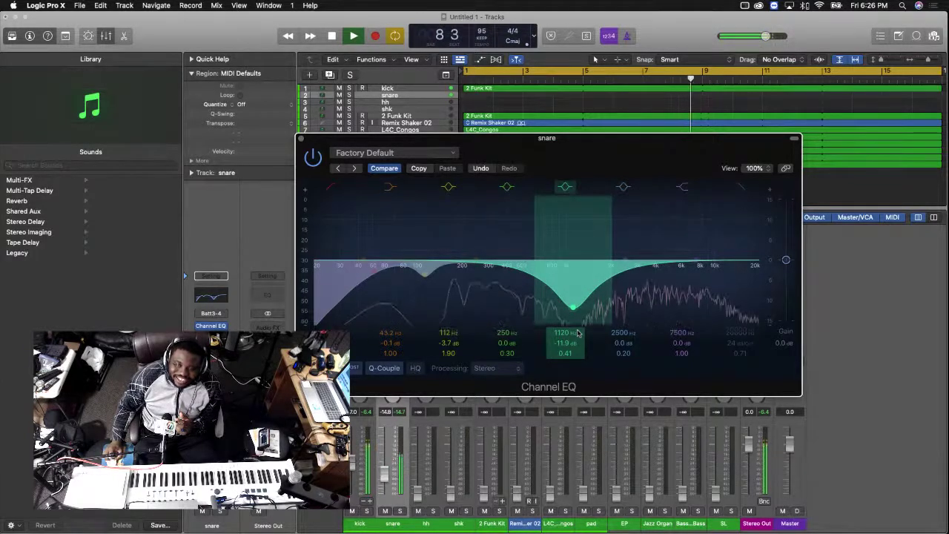
{"action": "left_click_drag", "start_coordinate": [579, 319], "coordinate": [594, 151]}
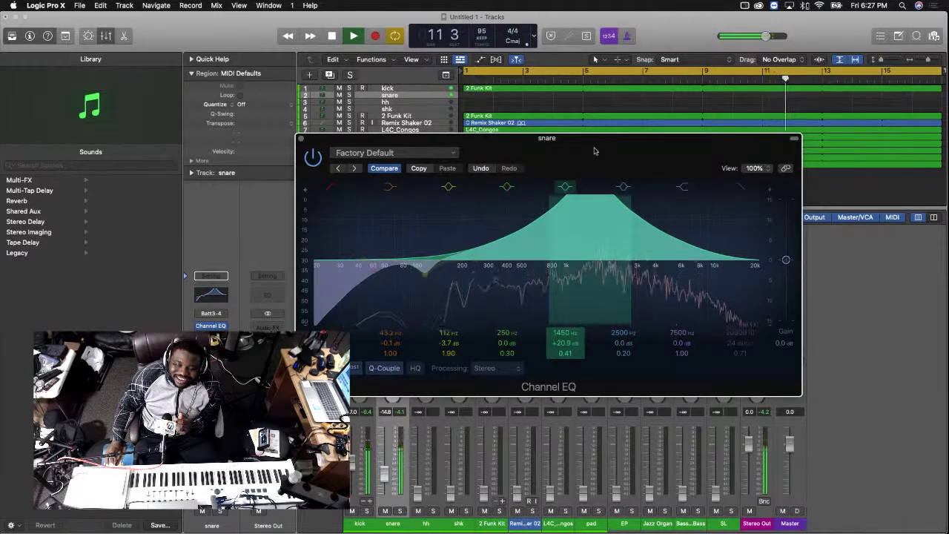
{"action": "mouse_move", "coordinate": [594, 152]}
{"action": "left_mouse_down"}
{"action": "mouse_move", "coordinate": [567, 153]}
{"action": "mouse_move", "coordinate": [581, 164]}
{"action": "left_mouse_up"}
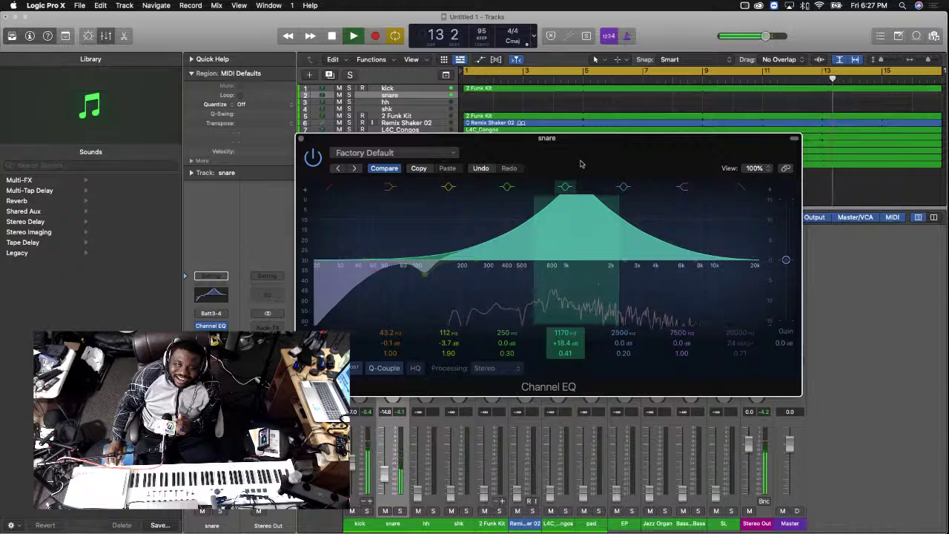
{"action": "left_click_drag", "start_coordinate": [581, 177], "coordinate": [578, 301]}
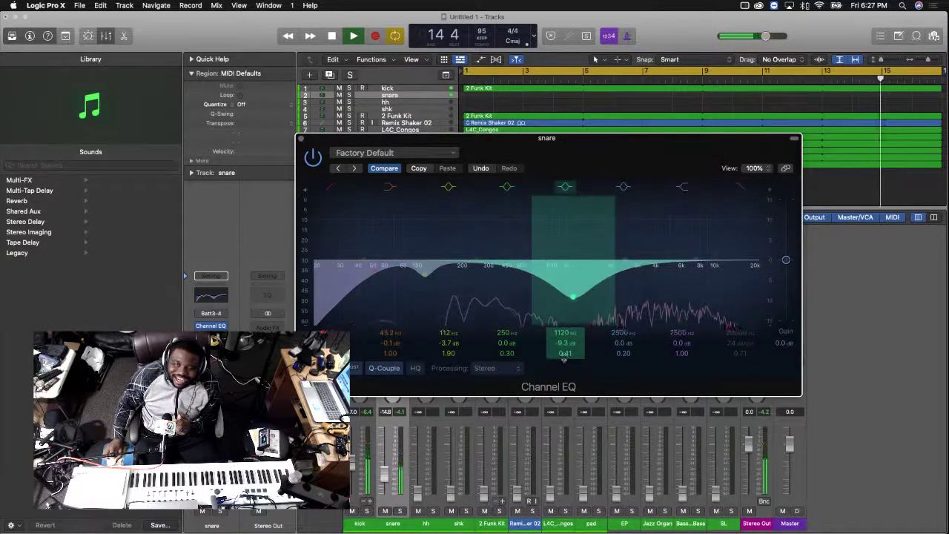
{"action": "scroll", "coordinate": [565, 355], "scroll_direction": "up", "scroll_amount": 5}
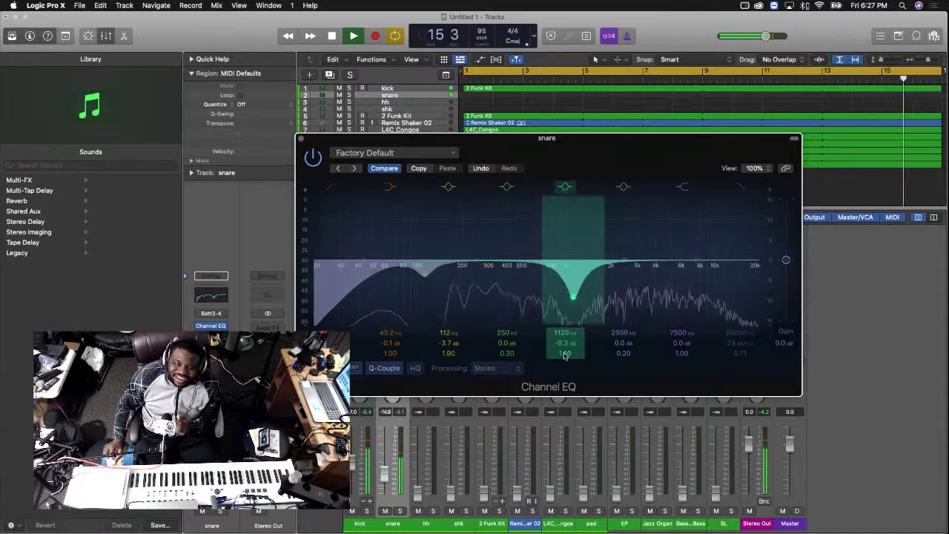
{"action": "scroll", "coordinate": [564, 355], "scroll_direction": "down", "scroll_amount": 5}
{"action": "left_click_drag", "start_coordinate": [573, 296], "coordinate": [573, 269]}
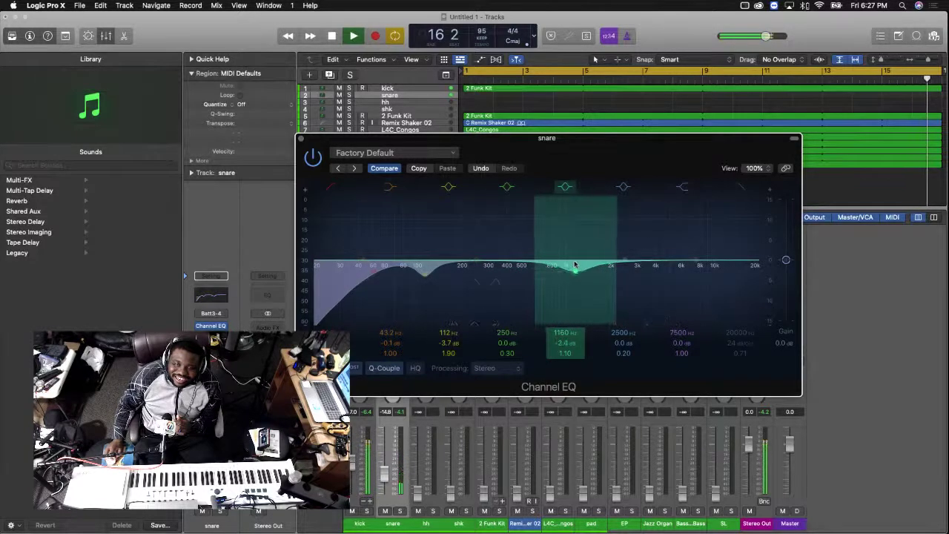
Shift the snare EQ's low-mid cut to 119 Hz at -2.9 dB and roll off the highs with a low-pass at 9450 Hz
{"action": "left_click_drag", "start_coordinate": [424, 272], "coordinate": [428, 273]}
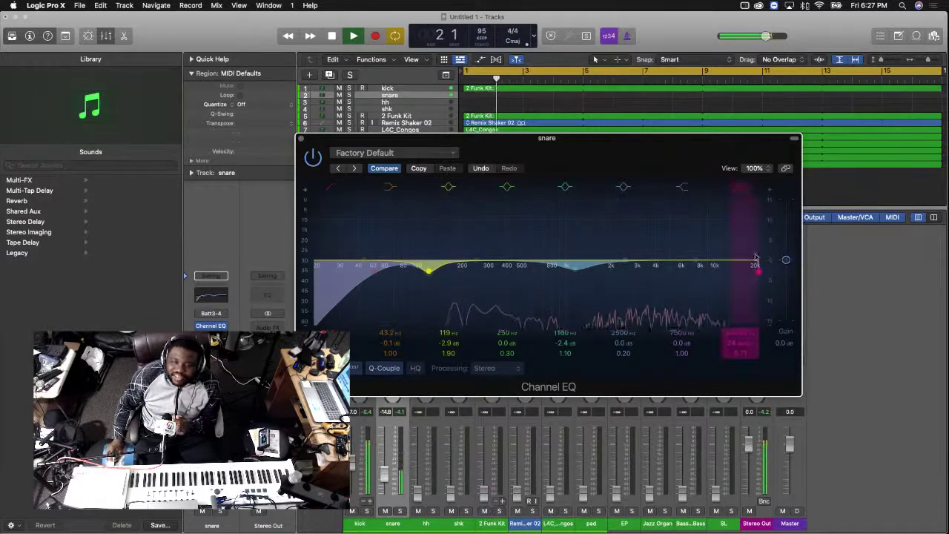
{"action": "left_click_drag", "start_coordinate": [756, 265], "coordinate": [722, 280]}
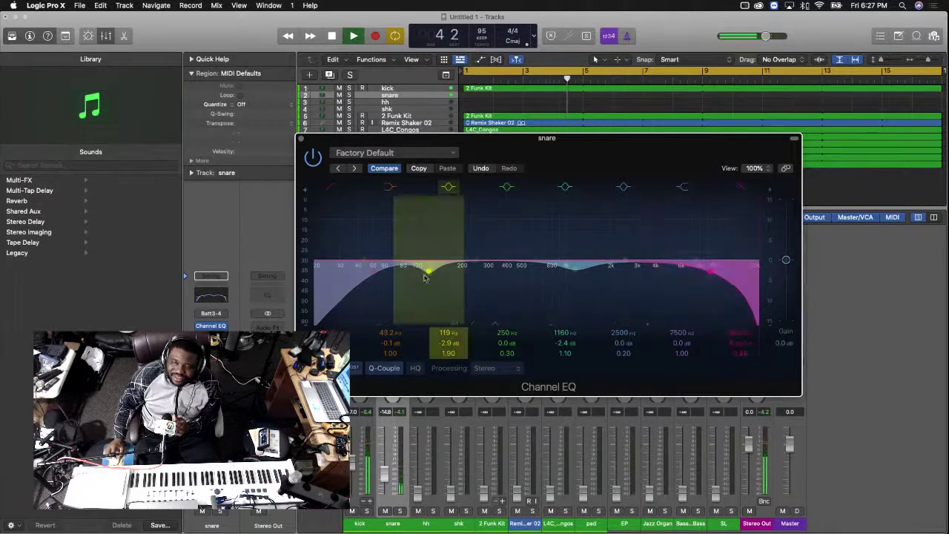
Compare the snare with its EQ bypassed and re-enabled, and close the EQ window
{"action": "left_click", "coordinate": [313, 158]}
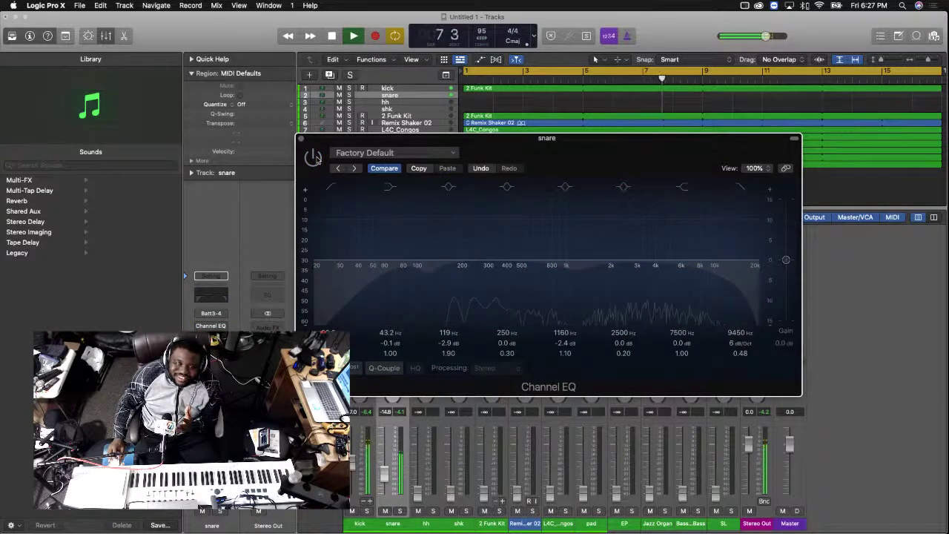
{"action": "left_click", "coordinate": [312, 158]}
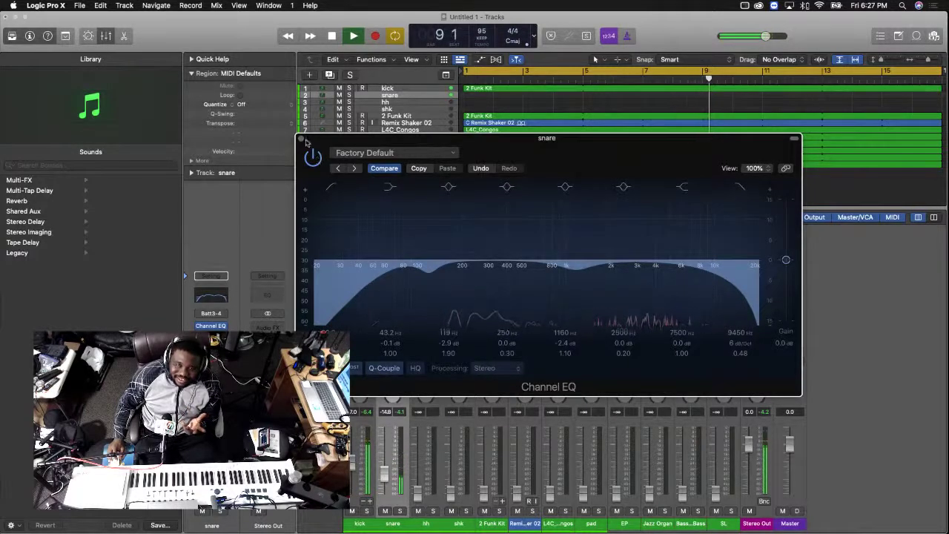
{"action": "left_click", "coordinate": [302, 139]}
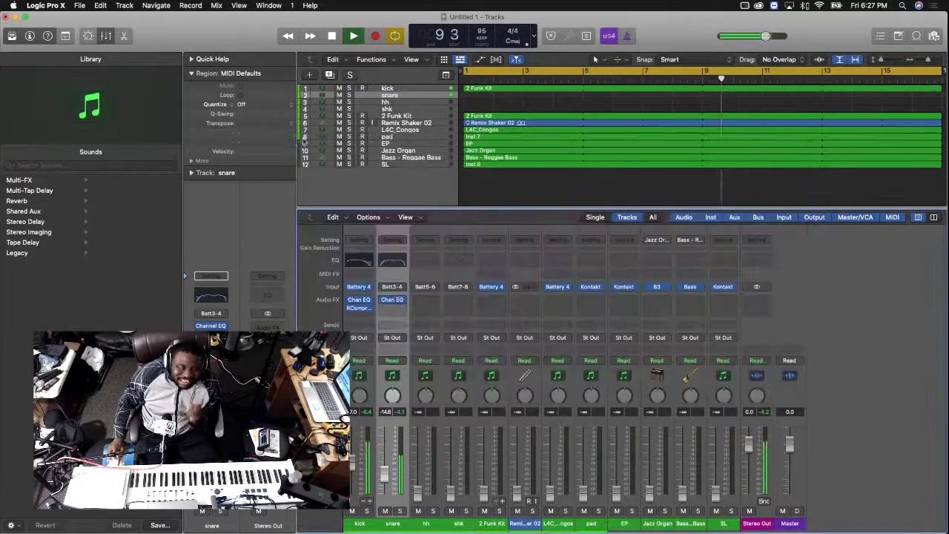
Insert a stereo RCompressor after the snare's EQ, raise its ratio, and set its threshold to about -13 dB
{"action": "left_click", "coordinate": [389, 311]}
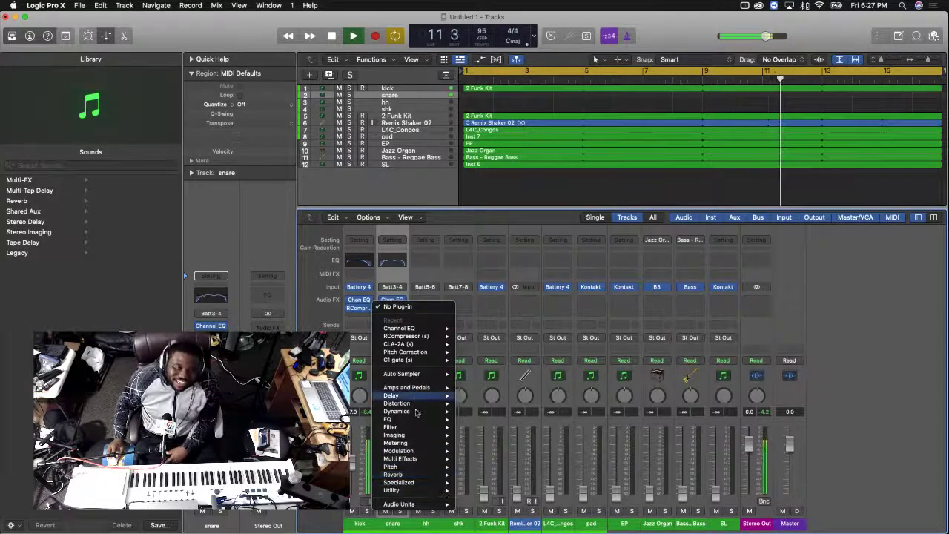
{"action": "left_click", "coordinate": [470, 337]}
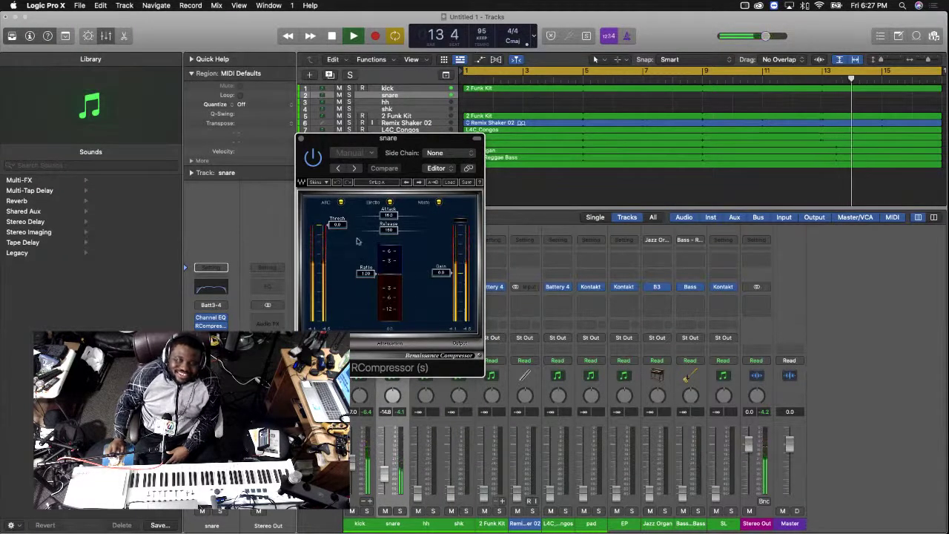
{"action": "left_click_drag", "start_coordinate": [337, 225], "coordinate": [367, 287]}
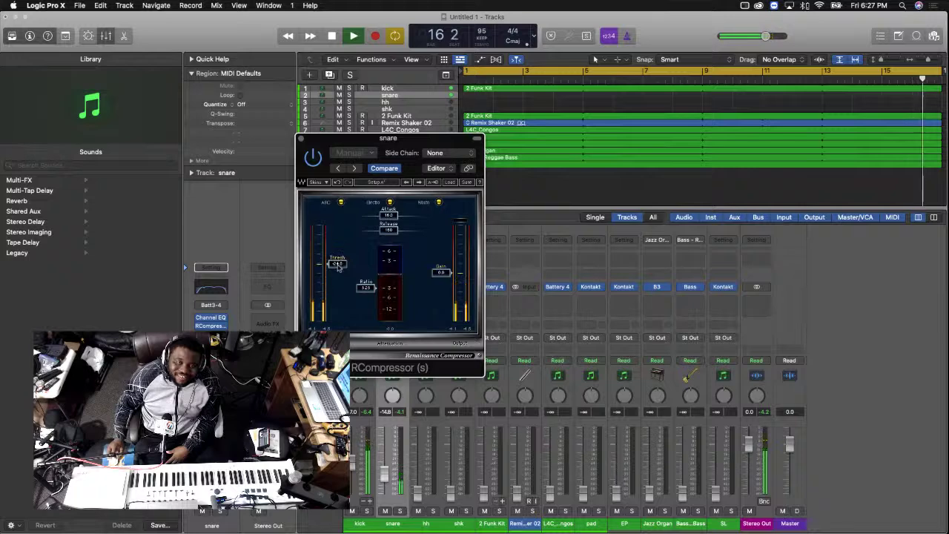
{"action": "left_click_drag", "start_coordinate": [337, 258], "coordinate": [342, 215]}
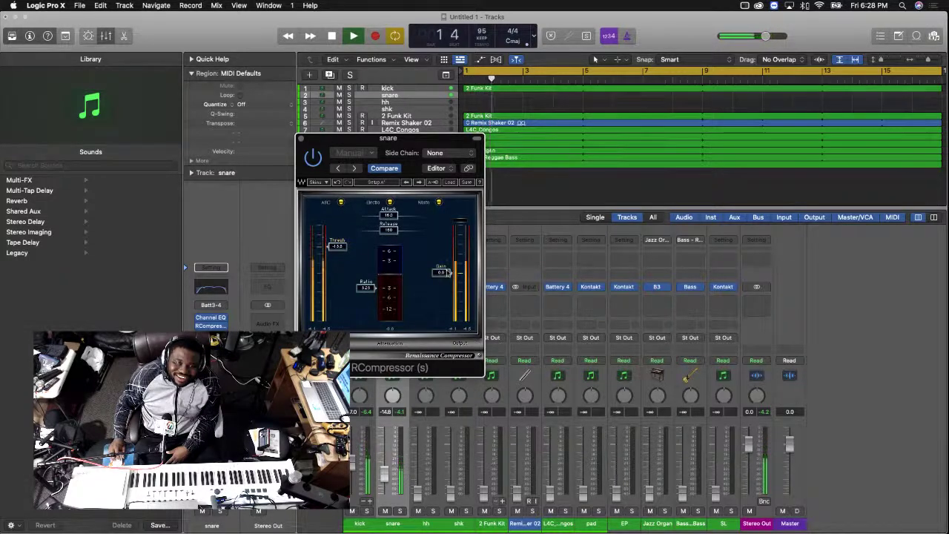
Raise the snare compressor's gain to 4.2, lower its threshold to about -17 dB and close it, with the snare fader at -13.8 dB
{"action": "left_click_drag", "start_coordinate": [443, 272], "coordinate": [447, 245]}
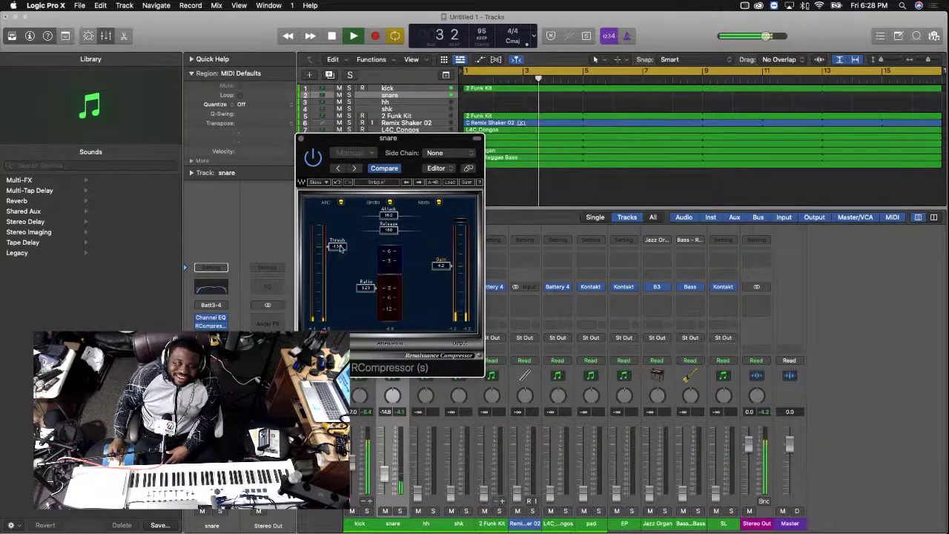
{"action": "left_click_drag", "start_coordinate": [337, 249], "coordinate": [337, 271]}
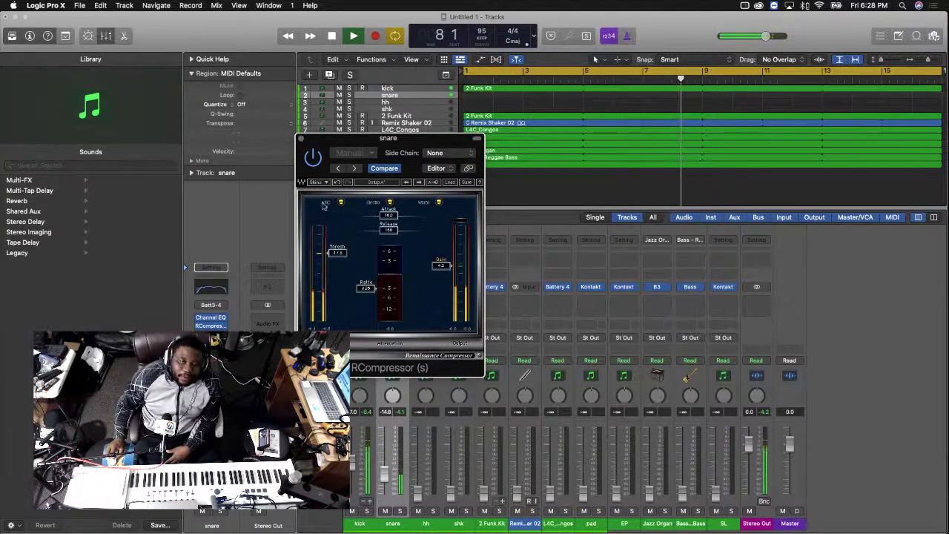
{"action": "left_click", "coordinate": [302, 139]}
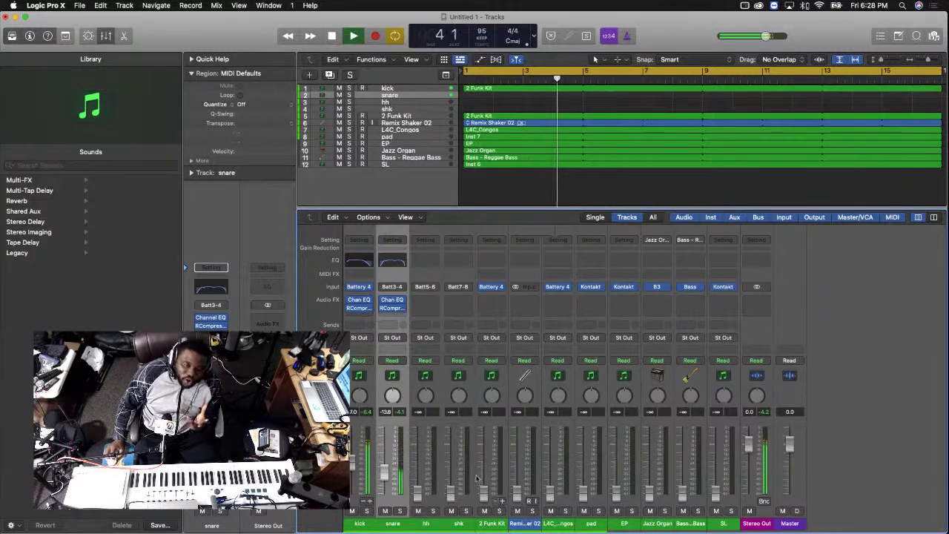
Solo the hh channel with its fader at -8.0 dB, and solo the kick alongside it
{"action": "left_click", "coordinate": [432, 511]}
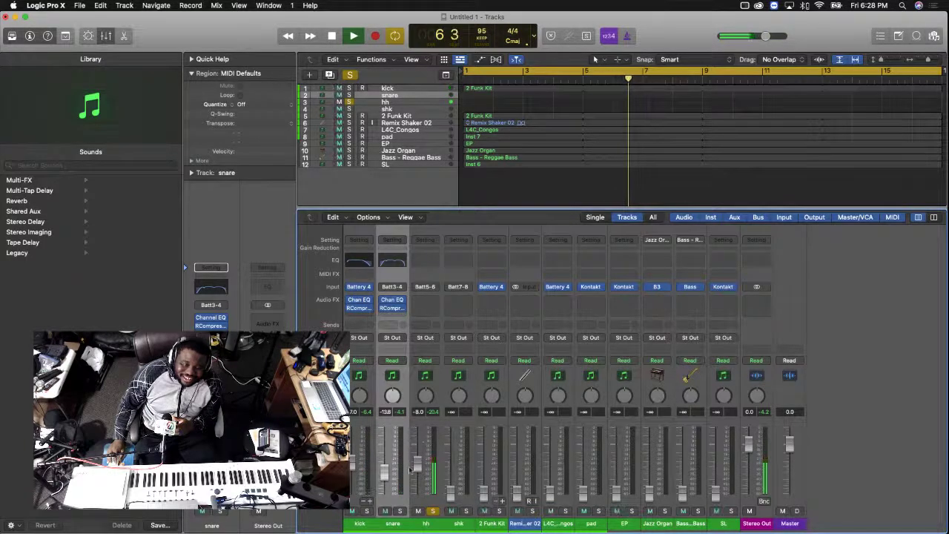
{"action": "left_click_drag", "start_coordinate": [418, 464], "coordinate": [417, 456]}
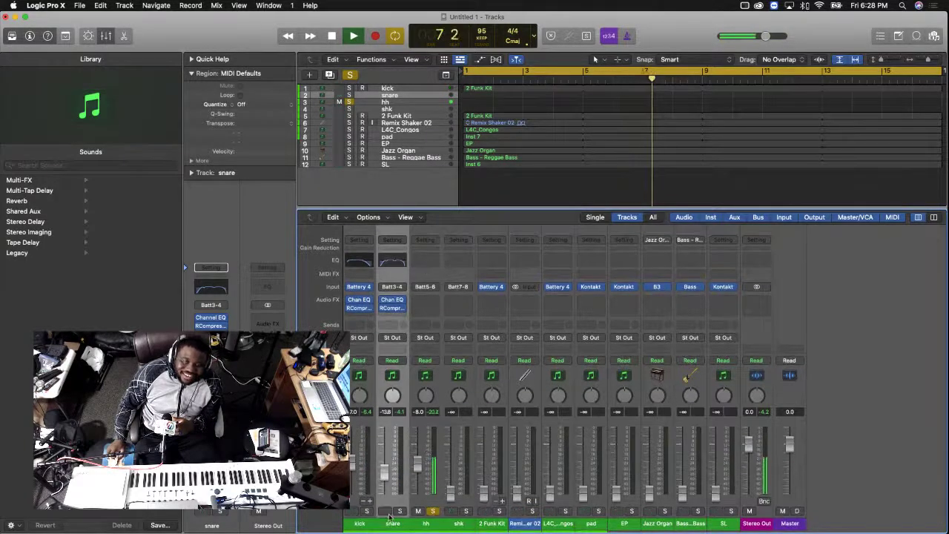
{"action": "left_click", "coordinate": [366, 511]}
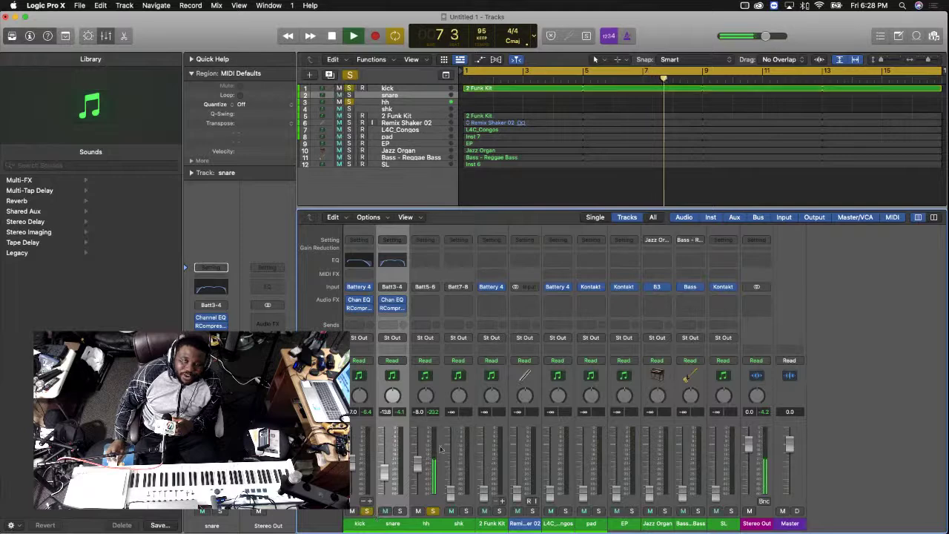
Add a Channel EQ to the hh channel and raise its high-pass filter to about 700 Hz
{"action": "left_click", "coordinate": [425, 259]}
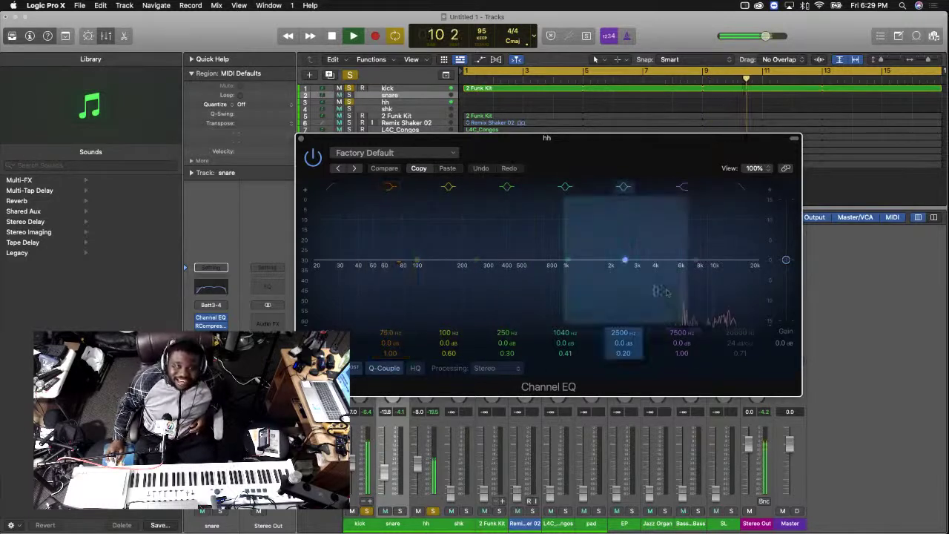
{"action": "left_click", "coordinate": [331, 187]}
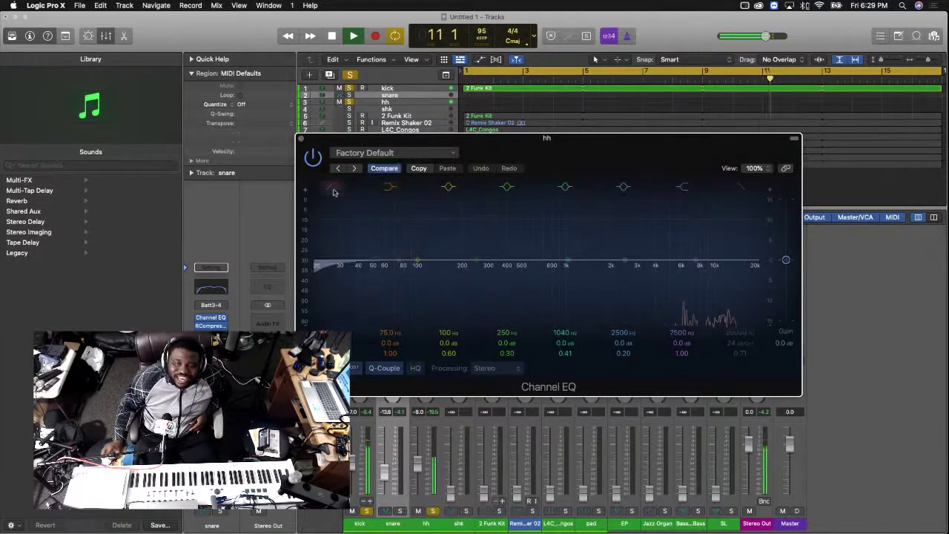
{"action": "left_click_drag", "start_coordinate": [320, 266], "coordinate": [554, 269]}
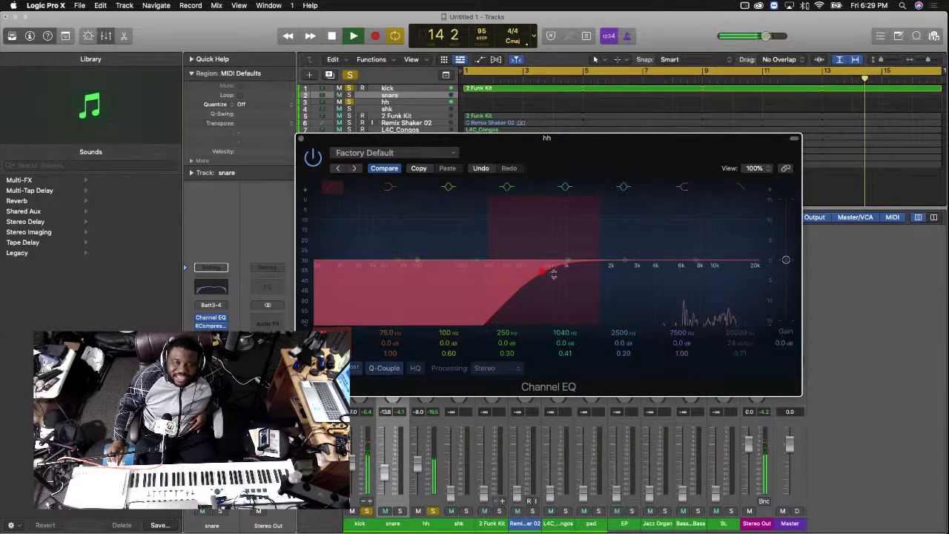
Boost the hh EQ's high shelf by 2.2 dB at 10300 Hz, compare it with the EQ bypassed, and close it
{"action": "left_click_drag", "start_coordinate": [695, 262], "coordinate": [729, 257]}
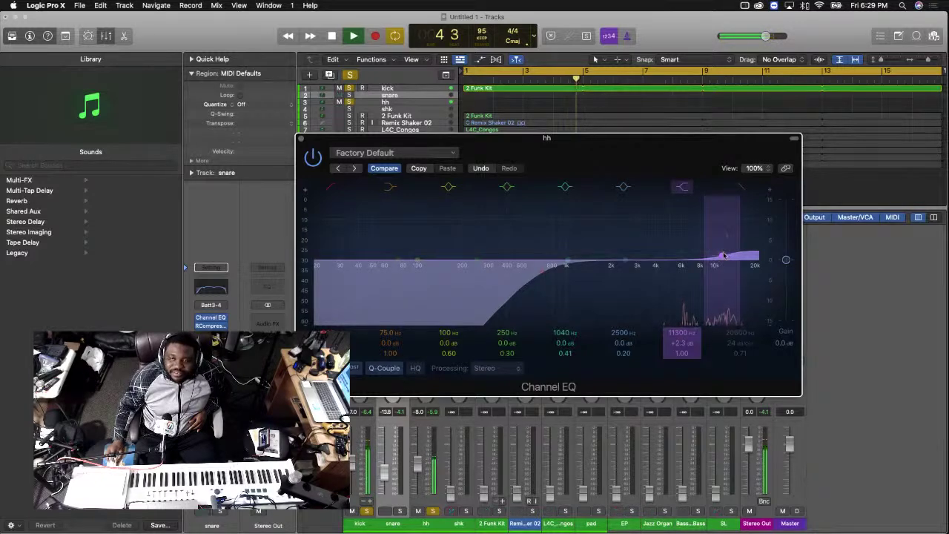
{"action": "left_click_drag", "start_coordinate": [724, 255], "coordinate": [714, 256]}
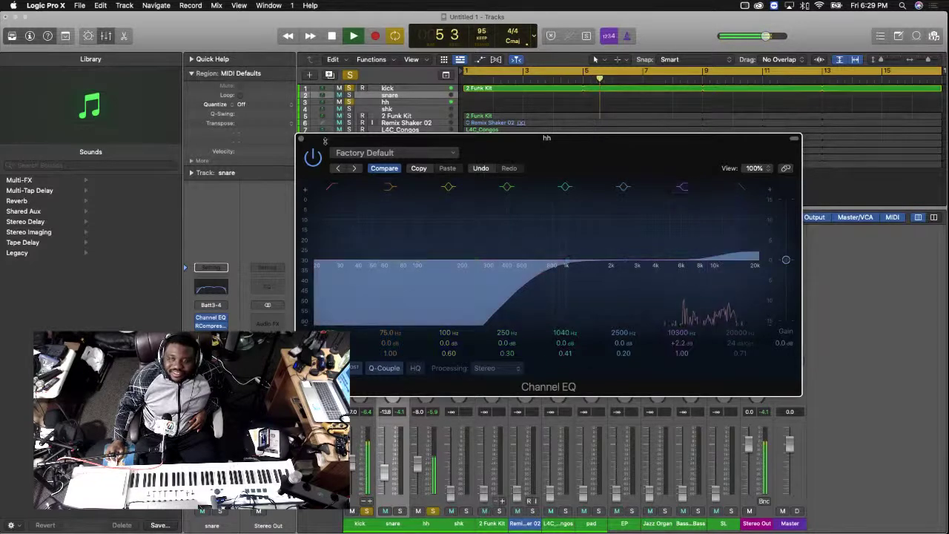
{"action": "left_click", "coordinate": [314, 157]}
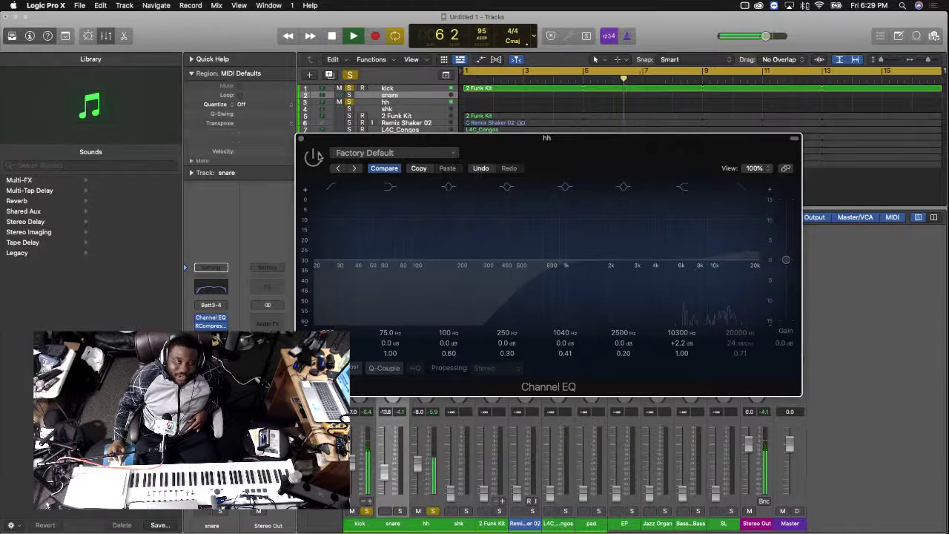
{"action": "left_click", "coordinate": [314, 156]}
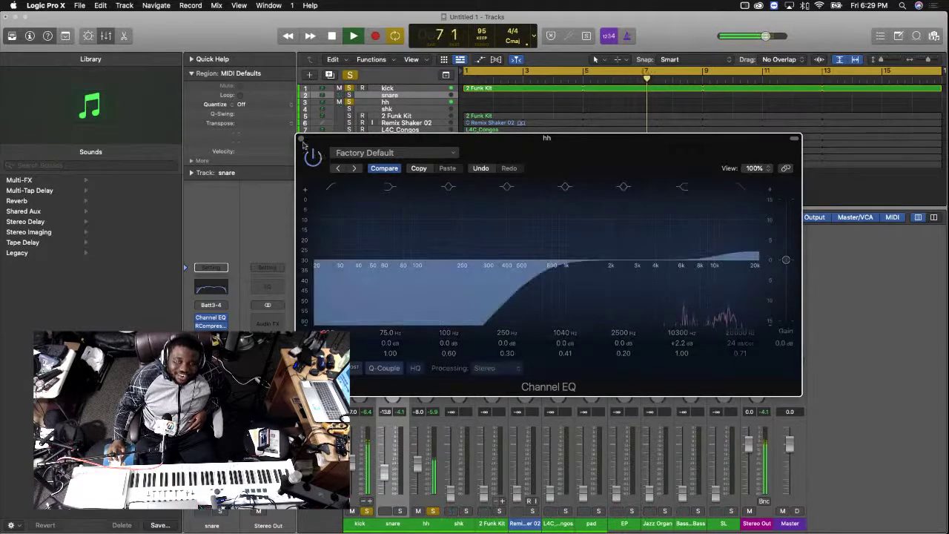
{"action": "left_click", "coordinate": [300, 140]}
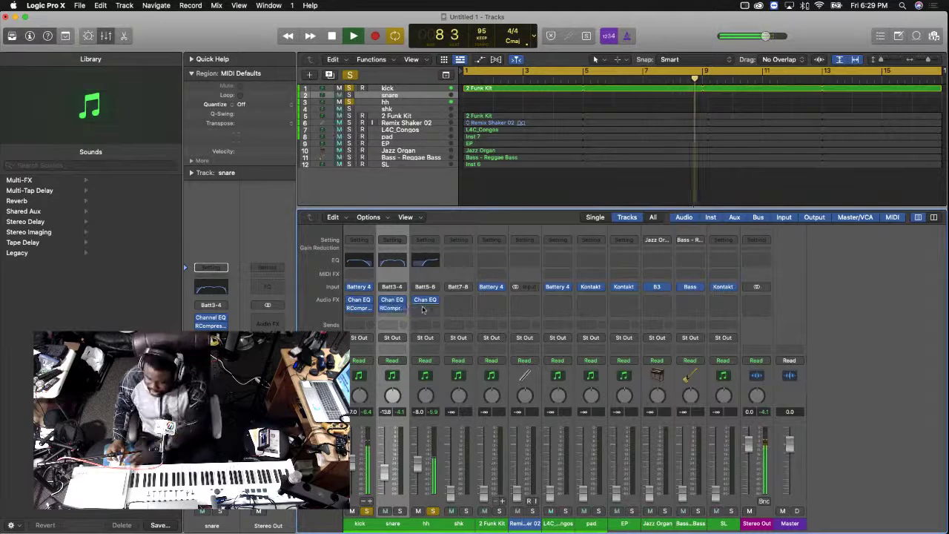
{"action": "left_click_drag", "start_coordinate": [392, 307], "coordinate": [414, 307]}
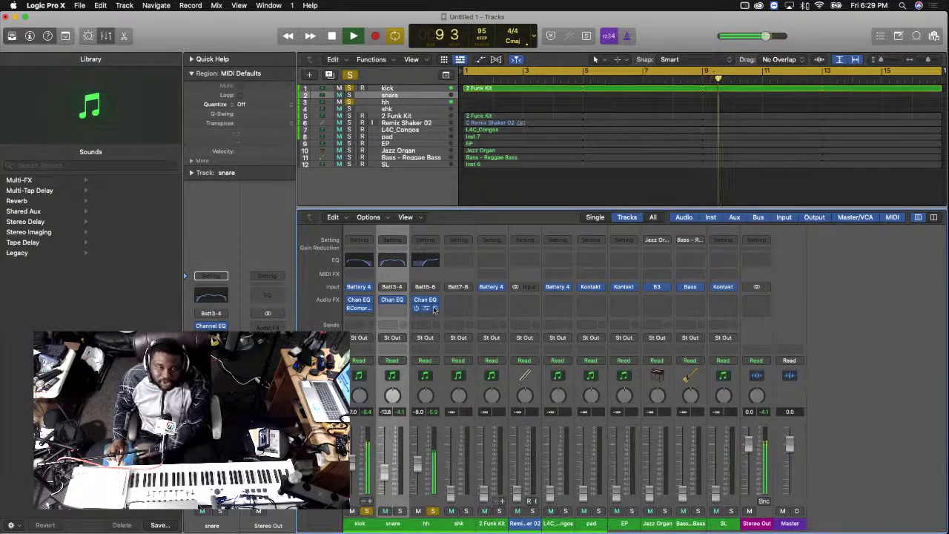
{"action": "left_click_drag", "start_coordinate": [435, 309], "coordinate": [393, 309]}
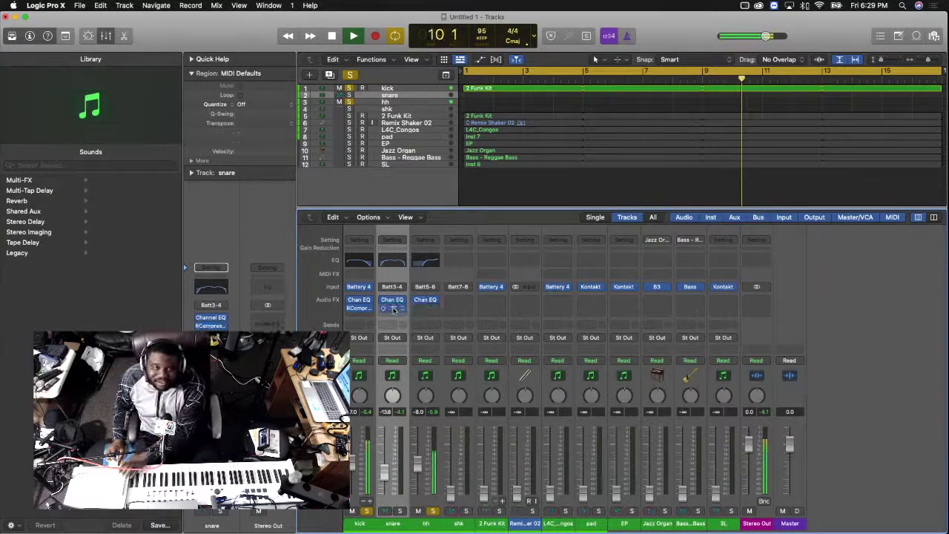
{"action": "left_click", "coordinate": [428, 309]}
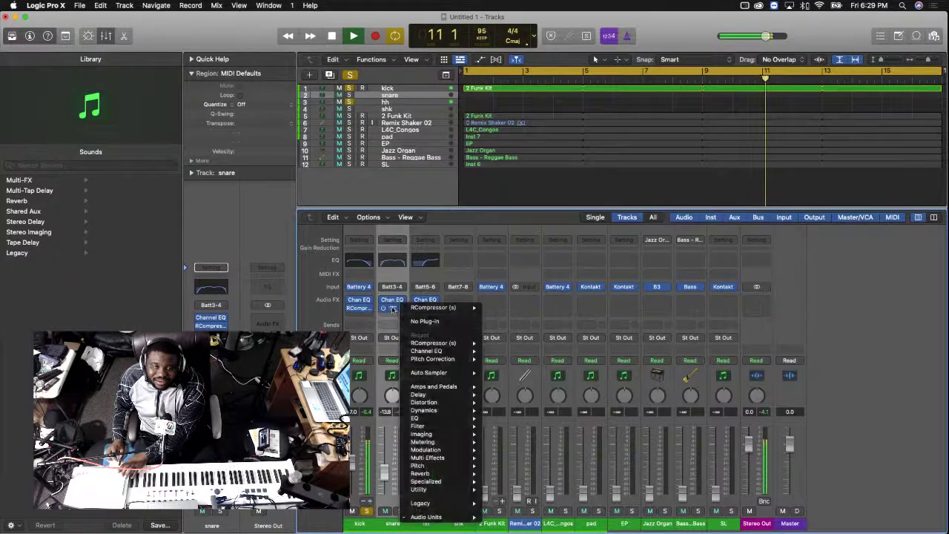
{"action": "left_click", "coordinate": [426, 309]}
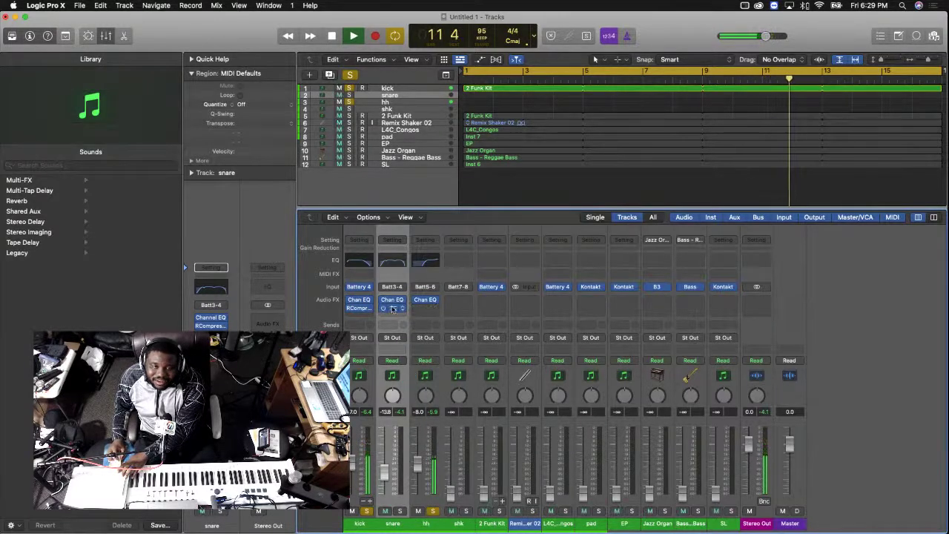
{"action": "left_click", "coordinate": [393, 308]}
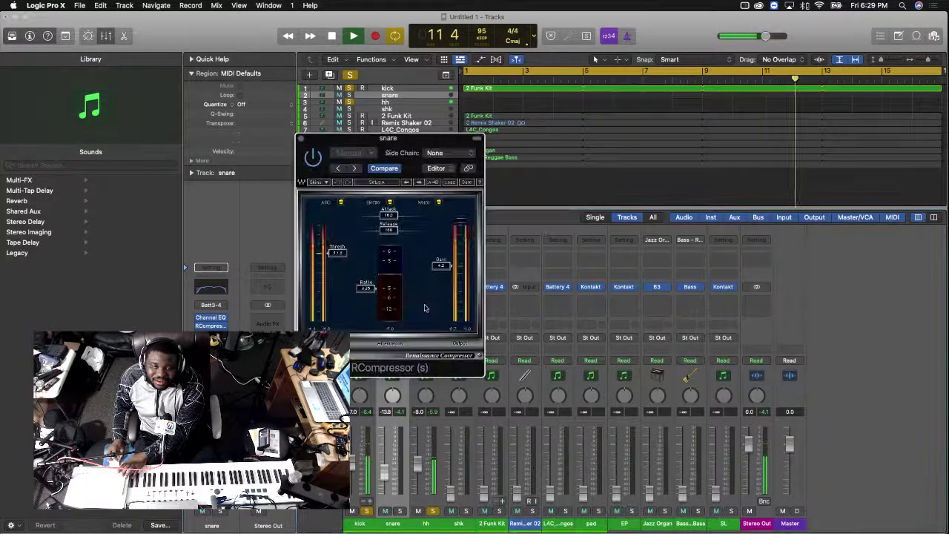
{"action": "left_click", "coordinate": [301, 139]}
Copy the snare's RCompressor to the hh channel, lower its threshold to about -20 dB and raise its gain to about 5.9
{"action": "left_click_drag", "start_coordinate": [391, 306], "coordinate": [426, 309]}
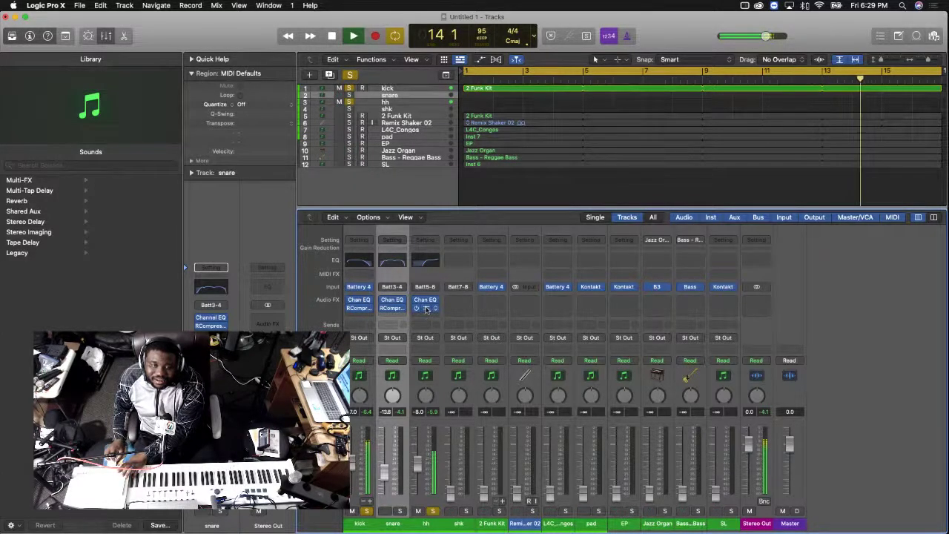
{"action": "left_click", "coordinate": [426, 308]}
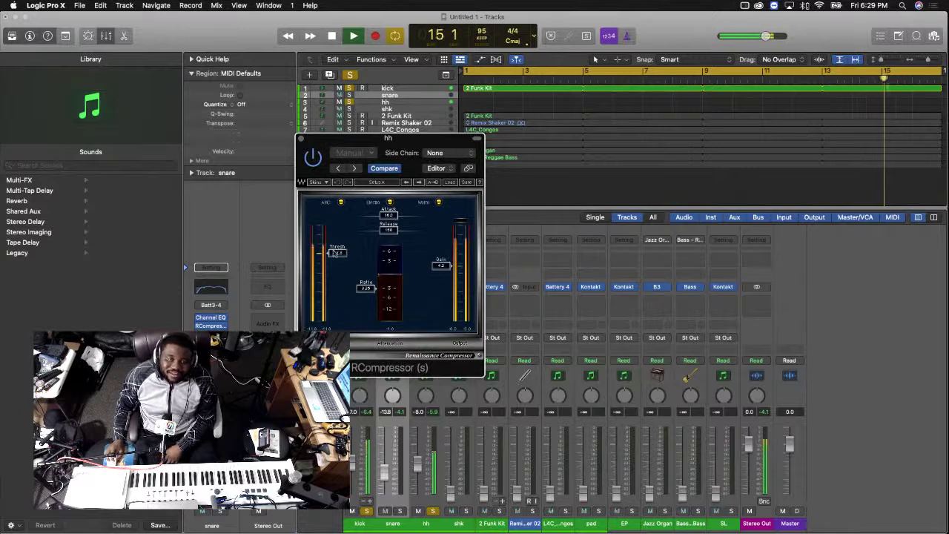
{"action": "left_click_drag", "start_coordinate": [337, 253], "coordinate": [333, 279]}
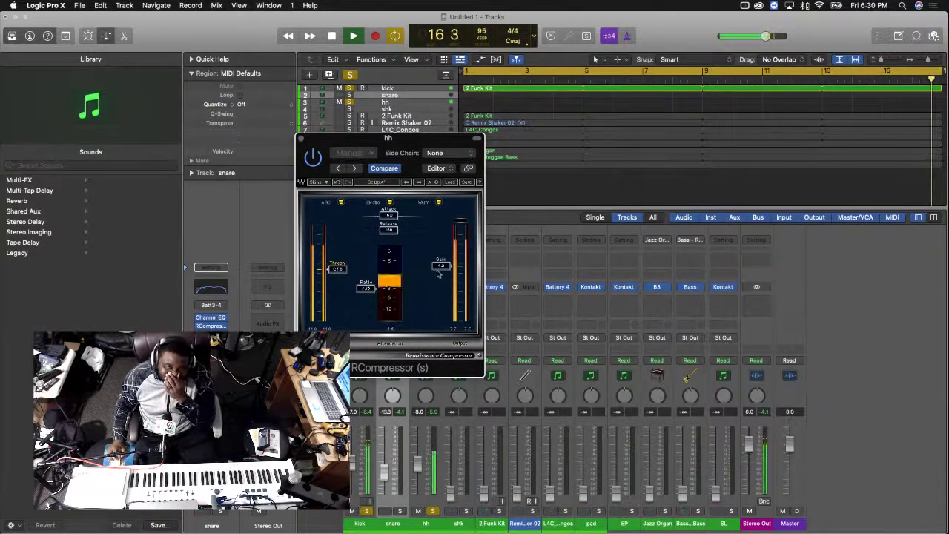
{"action": "left_click_drag", "start_coordinate": [441, 264], "coordinate": [440, 258]}
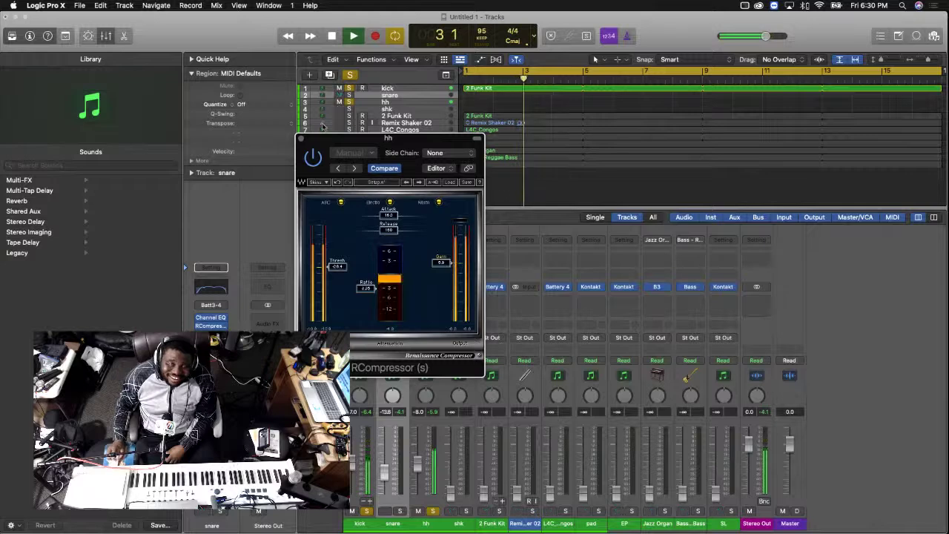
{"action": "left_click_drag", "start_coordinate": [300, 139], "coordinate": [298, 138]}
{"action": "left_click", "coordinate": [298, 138]}
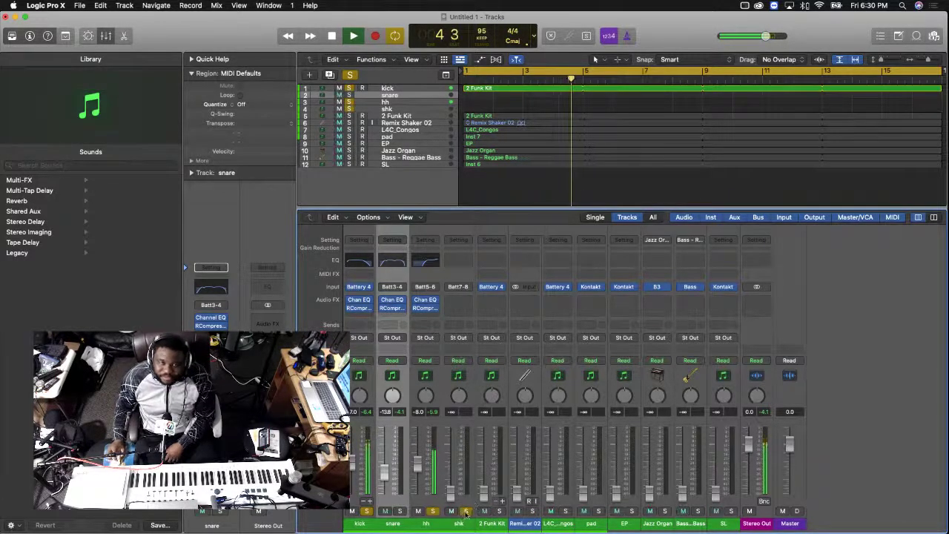
Solo the shk channel with its fader at -11.2 dB and copy the hh channel's EQ to it
{"action": "left_click_drag", "start_coordinate": [449, 493], "coordinate": [450, 468]}
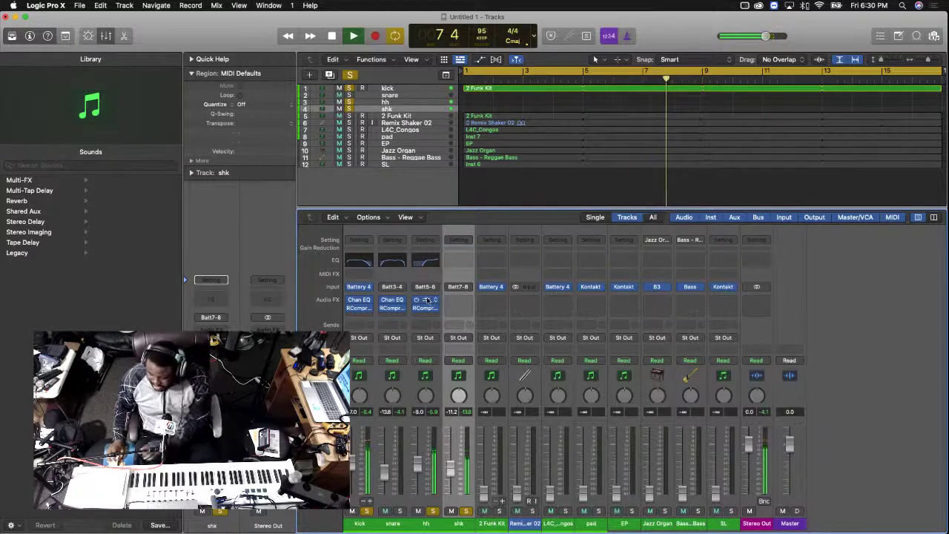
{"action": "left_click_drag", "start_coordinate": [426, 300], "coordinate": [459, 308]}
{"action": "left_click", "coordinate": [457, 262]}
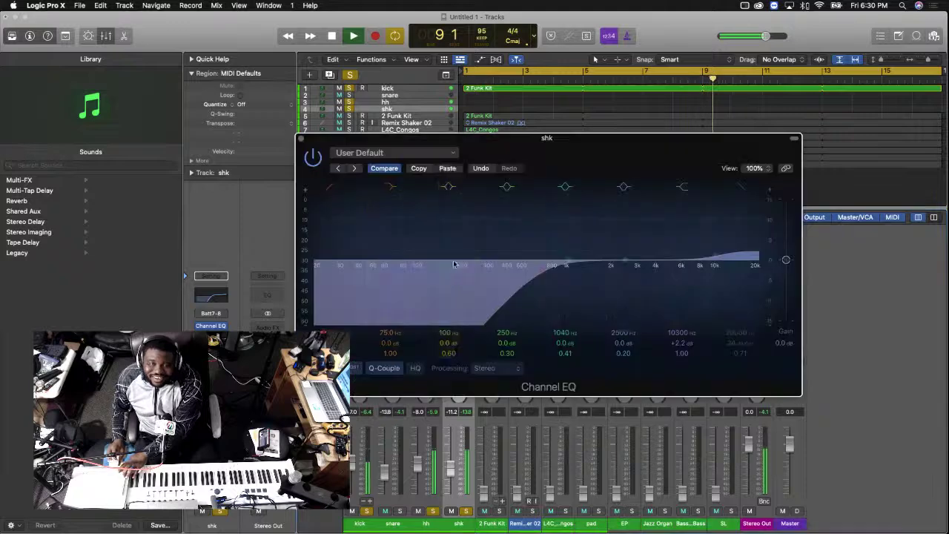
{"action": "key", "text": "super+w"}
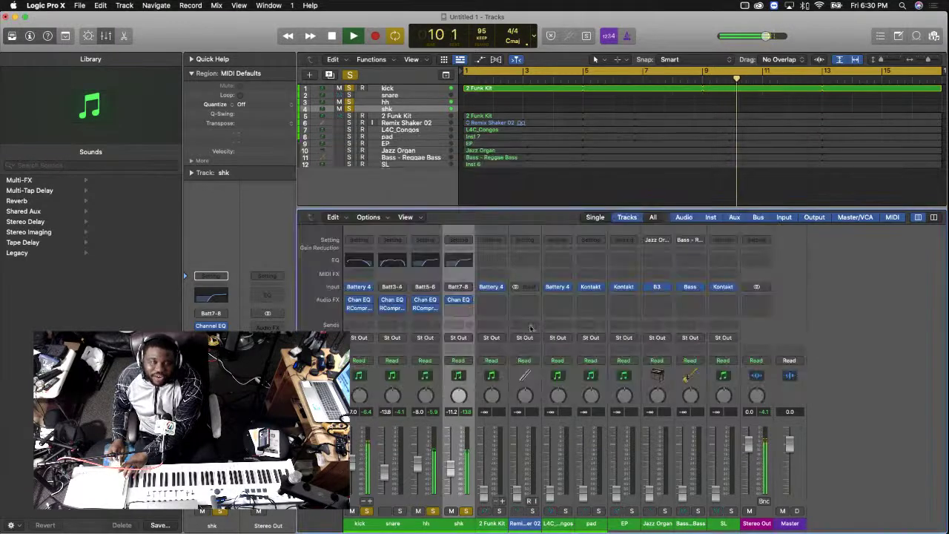
Copy the hh RCompressor to the shk channel and set its attack to about 59, ratio to about 4.41 and gain to 0.0
{"action": "left_click_drag", "start_coordinate": [428, 310], "coordinate": [460, 310]}
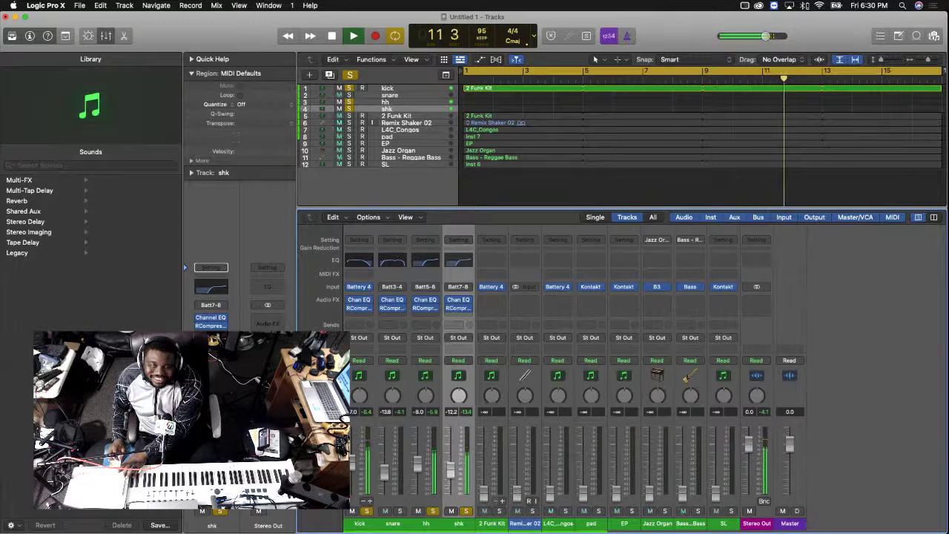
{"action": "left_click", "coordinate": [458, 307]}
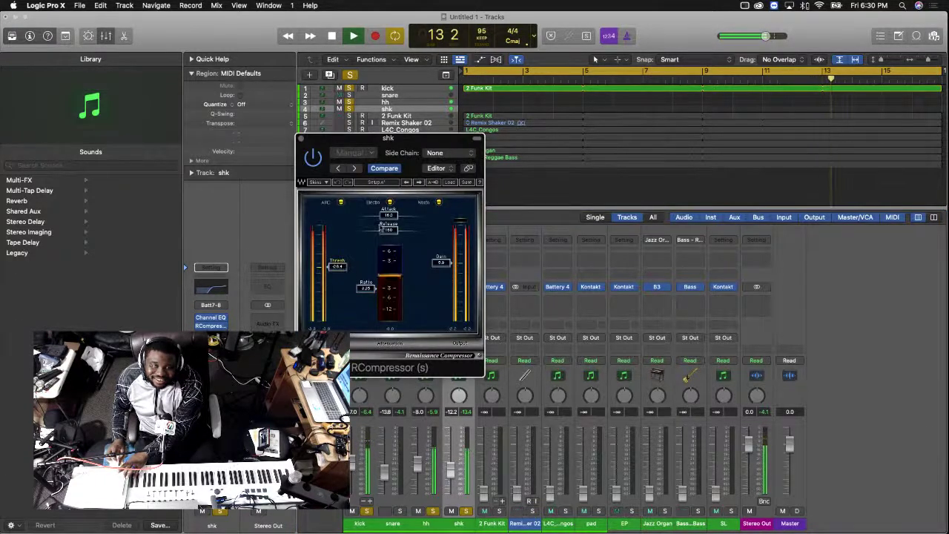
{"action": "left_click_drag", "start_coordinate": [388, 215], "coordinate": [419, 216]}
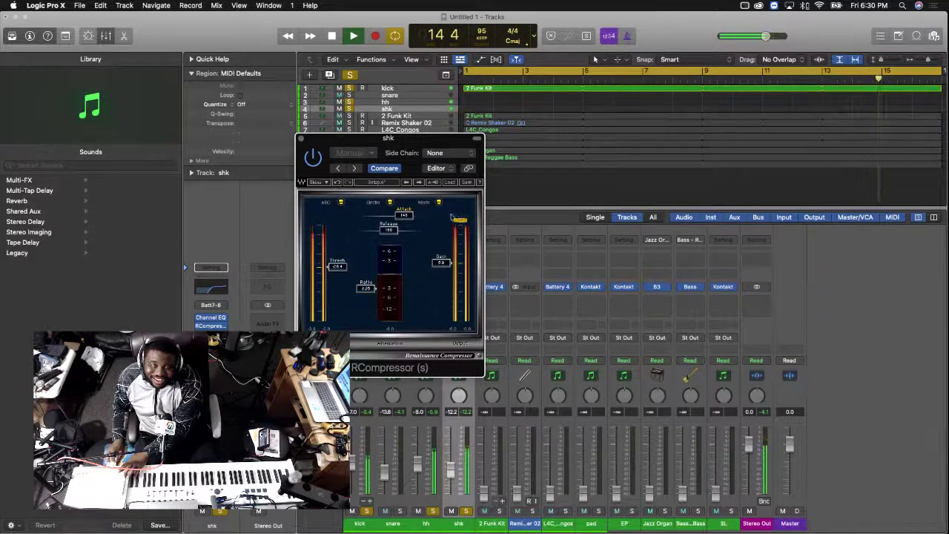
{"action": "left_click_drag", "start_coordinate": [443, 266], "coordinate": [446, 289]}
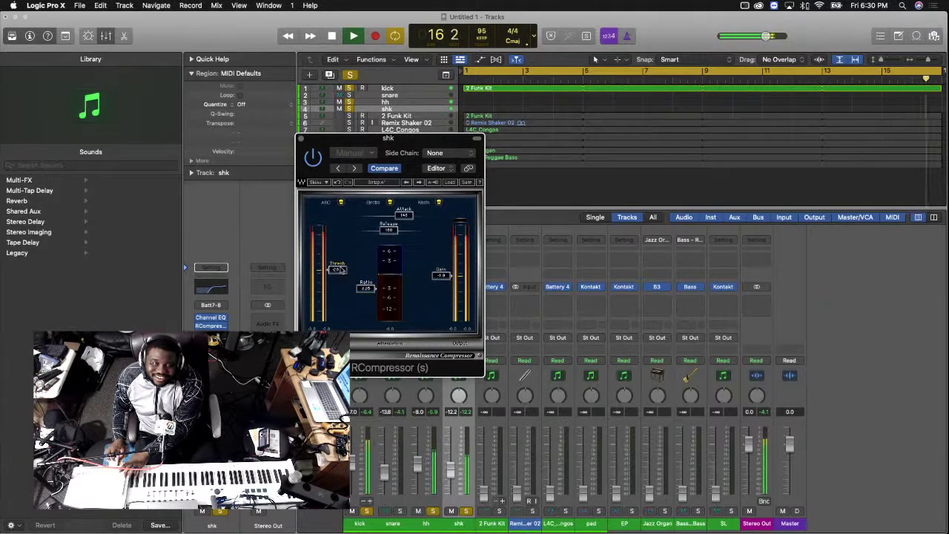
{"action": "left_click_drag", "start_coordinate": [366, 290], "coordinate": [366, 294]}
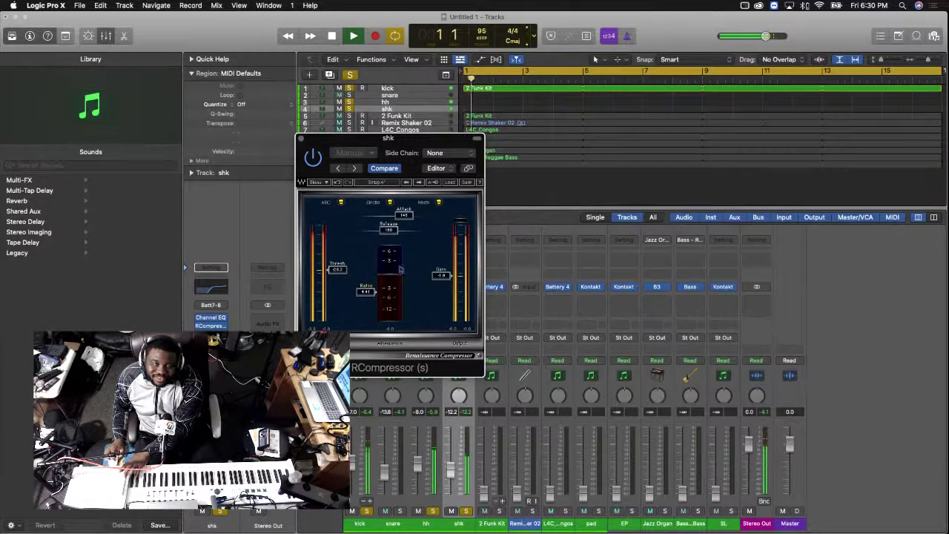
{"action": "left_click_drag", "start_coordinate": [441, 271], "coordinate": [443, 266]}
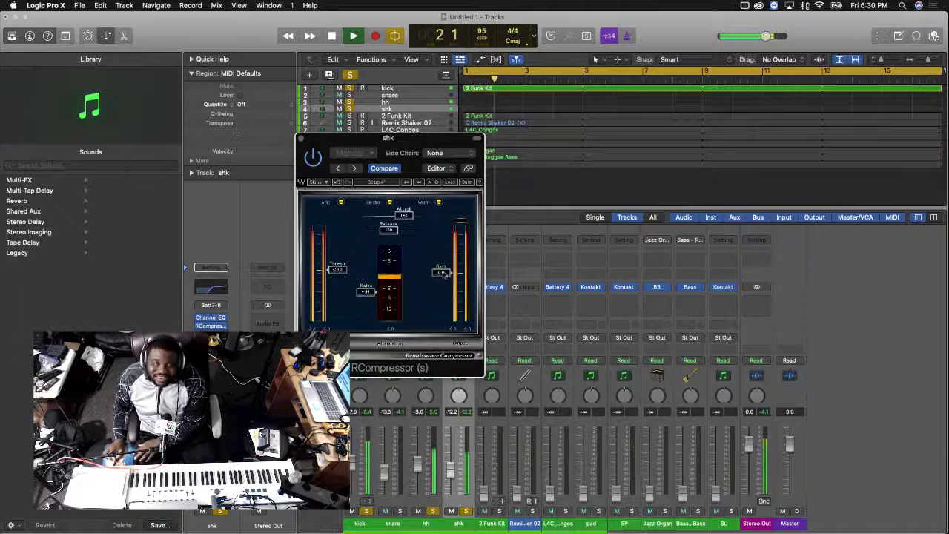
{"action": "left_click_drag", "start_coordinate": [405, 215], "coordinate": [381, 232]}
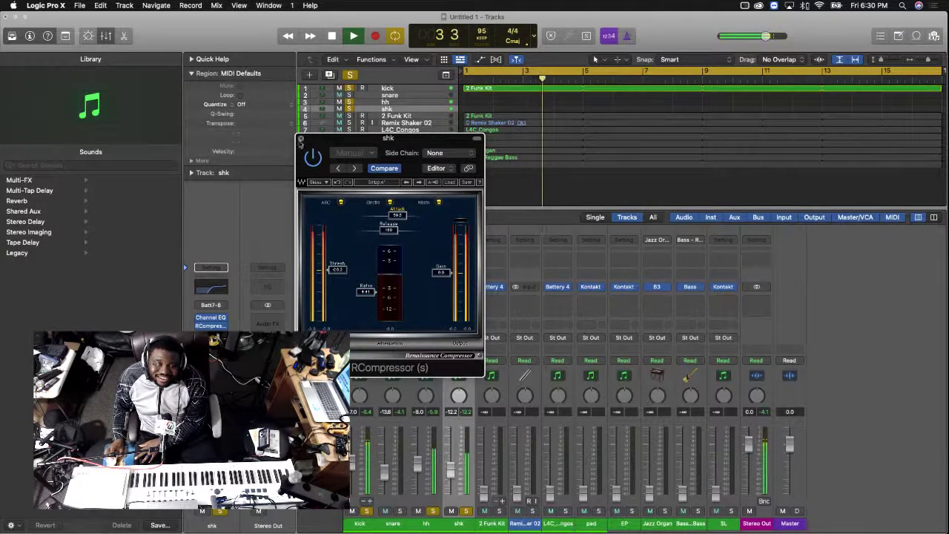
{"action": "left_click", "coordinate": [301, 138]}
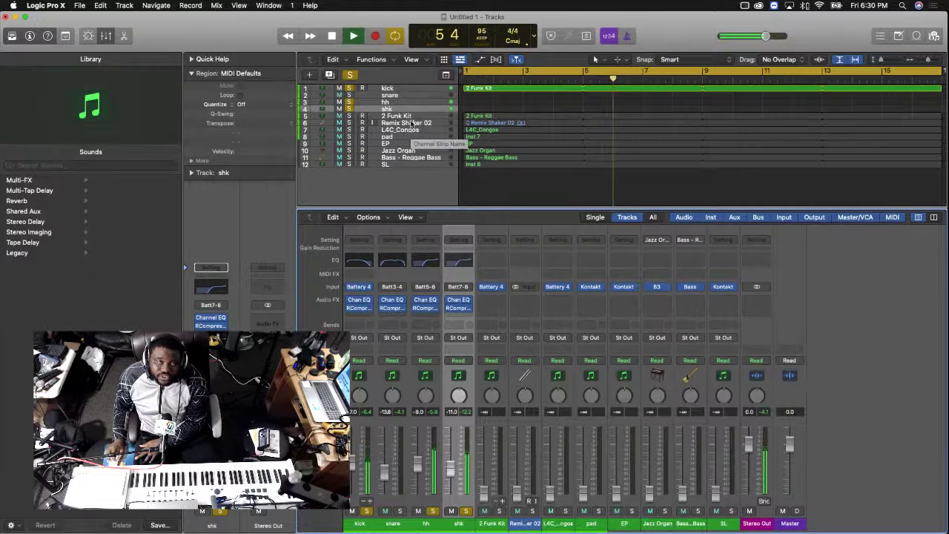
Move the Remix Shaker 02 track directly below shk and solo it with its fader at -13.2 dB
{"action": "left_click_drag", "start_coordinate": [406, 123], "coordinate": [409, 117]}
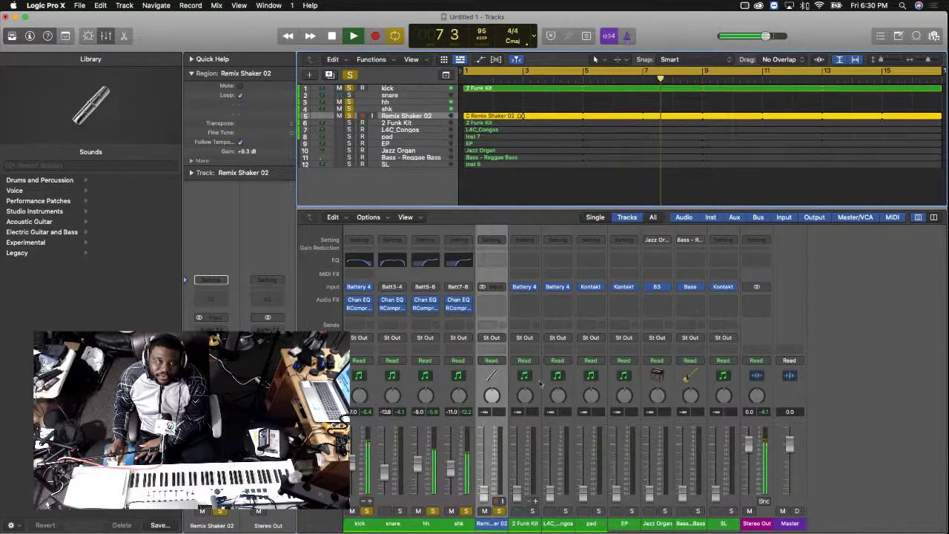
{"action": "left_click_drag", "start_coordinate": [481, 494], "coordinate": [482, 472]}
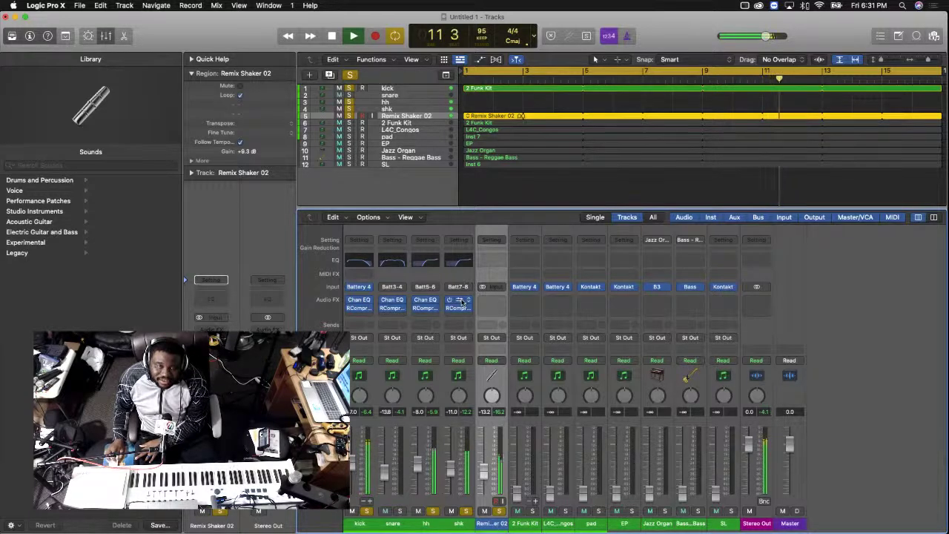
Copy shk's EQ and compressor to Remix Shaker 02, and lower its fader to -13.8 dB while toggling the shaker solos to compare them
{"action": "left_click_drag", "start_coordinate": [481, 299], "coordinate": [492, 312]}
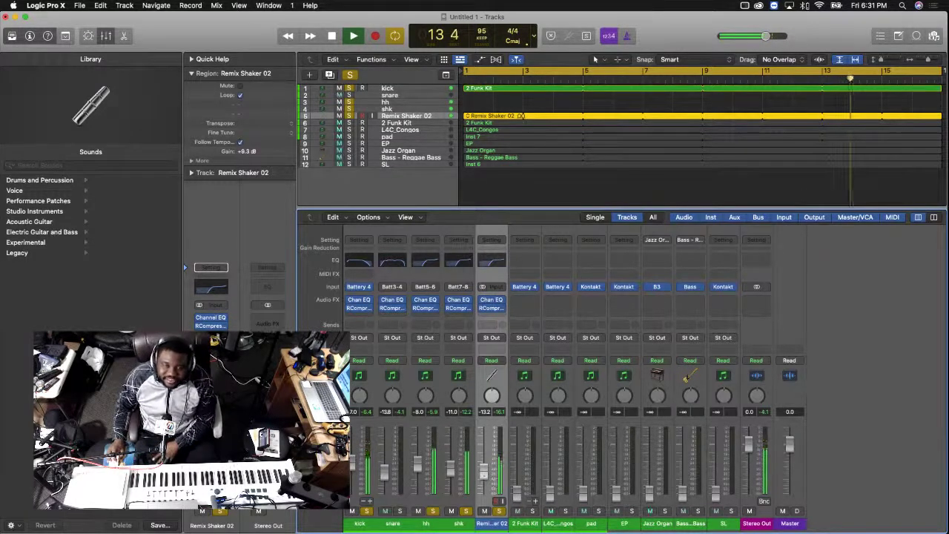
{"action": "left_click", "coordinate": [484, 511]}
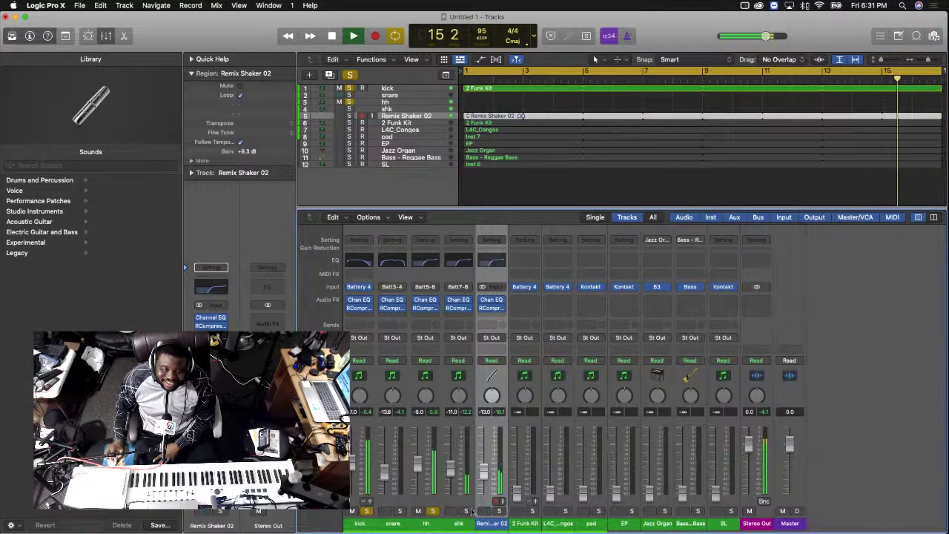
{"action": "left_click", "coordinate": [466, 510]}
{"action": "left_click", "coordinate": [465, 511]}
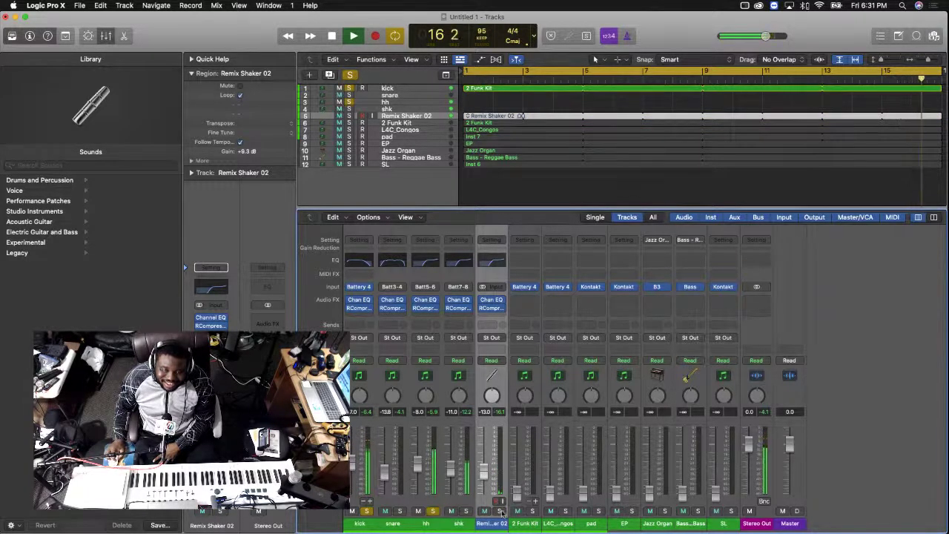
{"action": "left_click", "coordinate": [499, 511]}
{"action": "left_click", "coordinate": [484, 511]}
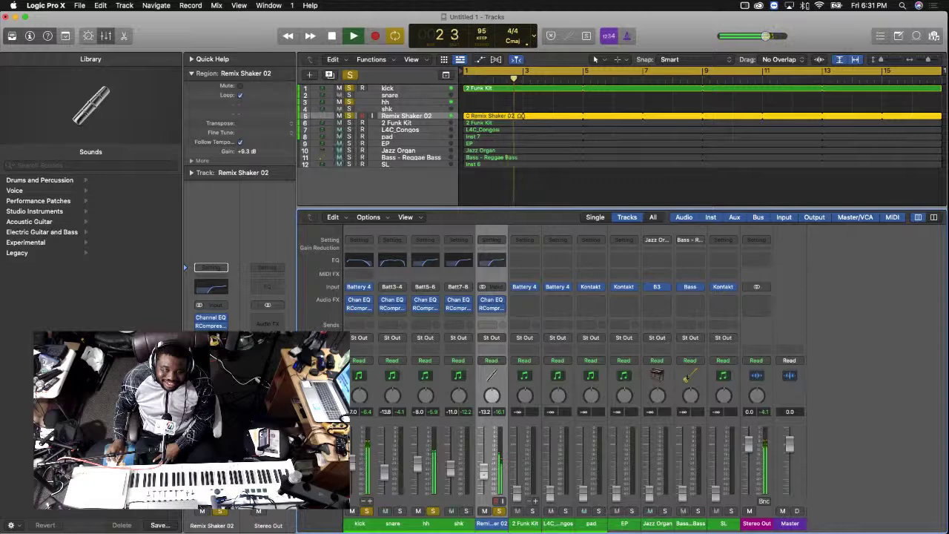
{"action": "left_click", "coordinate": [499, 511]}
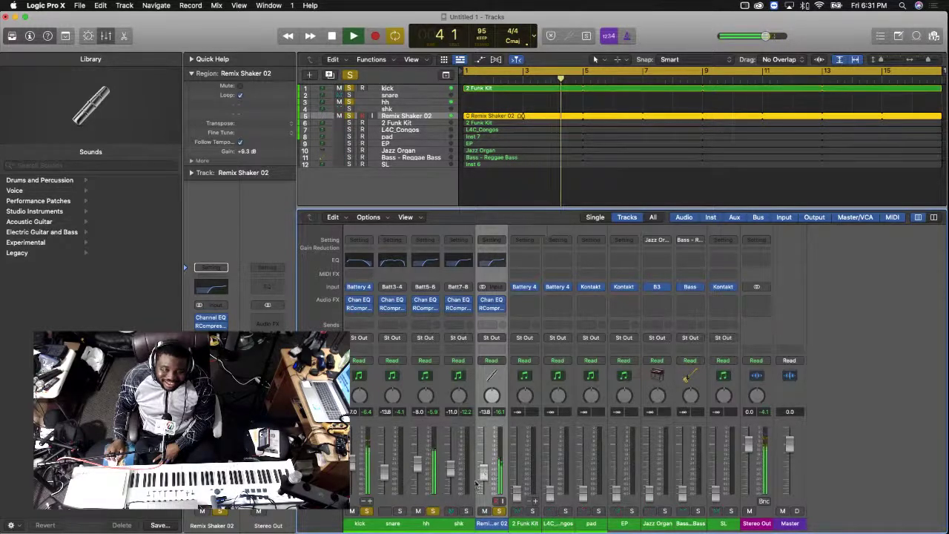
Solo the shk channel again and pan it to -30 with its fader at -11.2 dB
{"action": "left_click", "coordinate": [458, 523]}
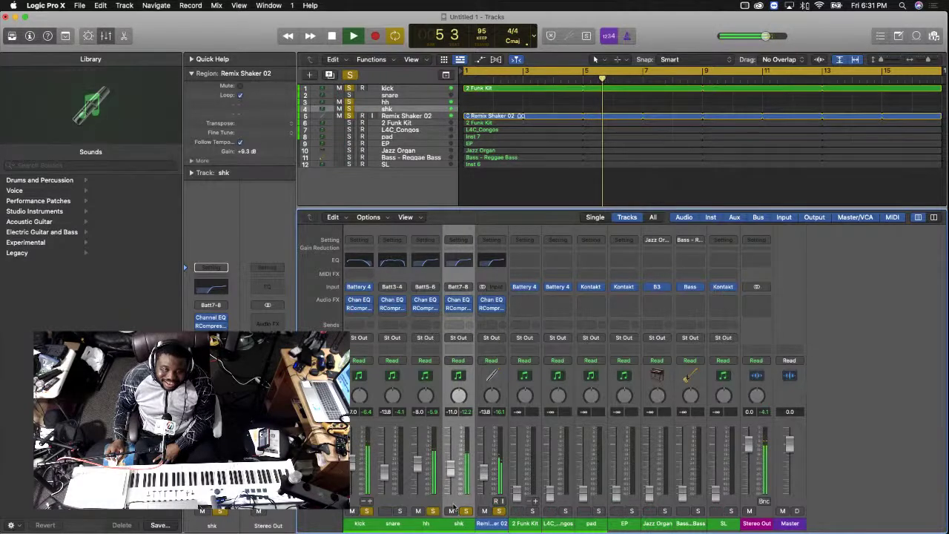
{"action": "left_click", "coordinate": [458, 395]}
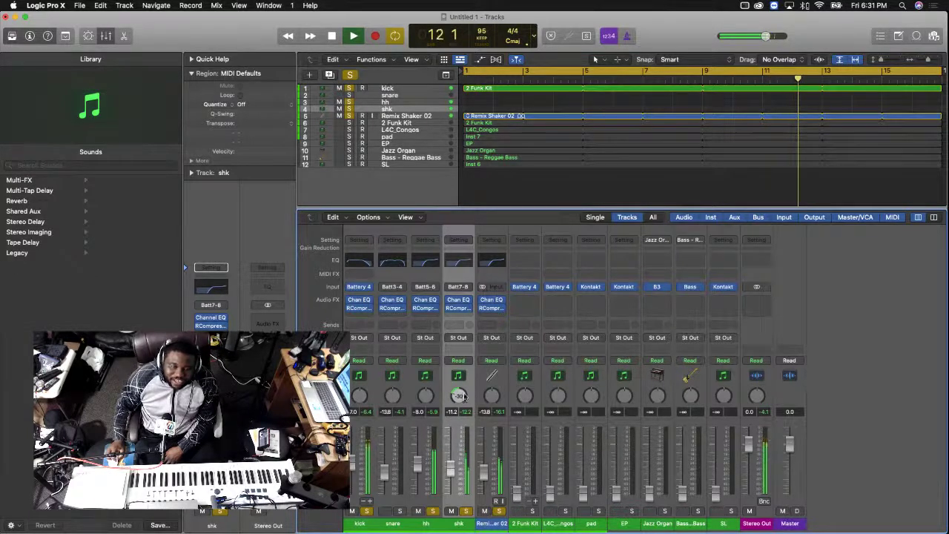
Solo the 2 Funk Kit channel below Remix Shaker 02, raise its fader to -11.4 dB, and rename it clave
{"action": "left_click", "coordinate": [525, 523]}
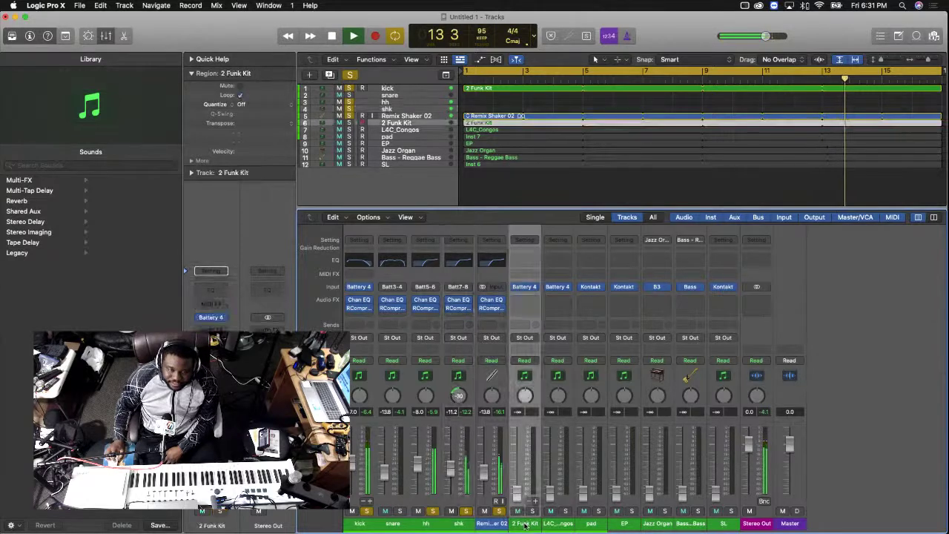
{"action": "left_click", "coordinate": [537, 523]}
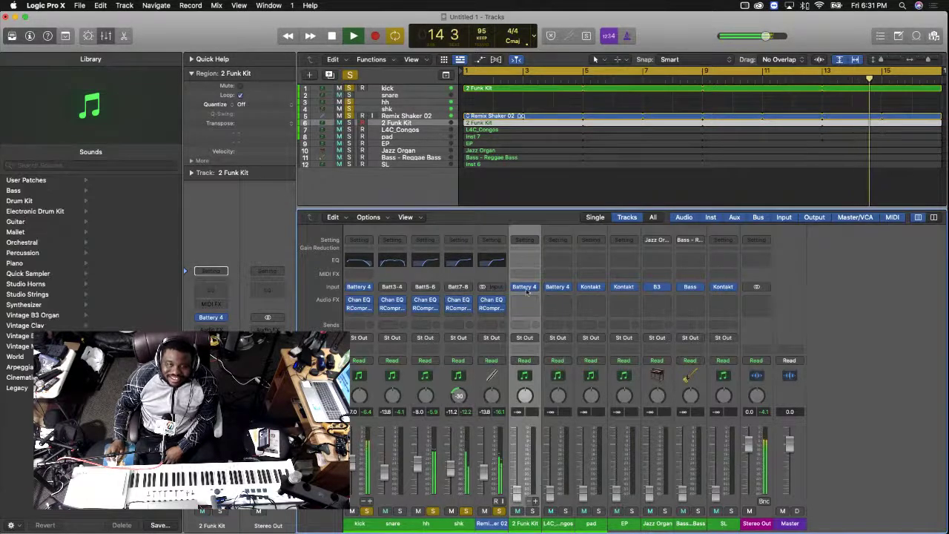
{"action": "left_click", "coordinate": [532, 511]}
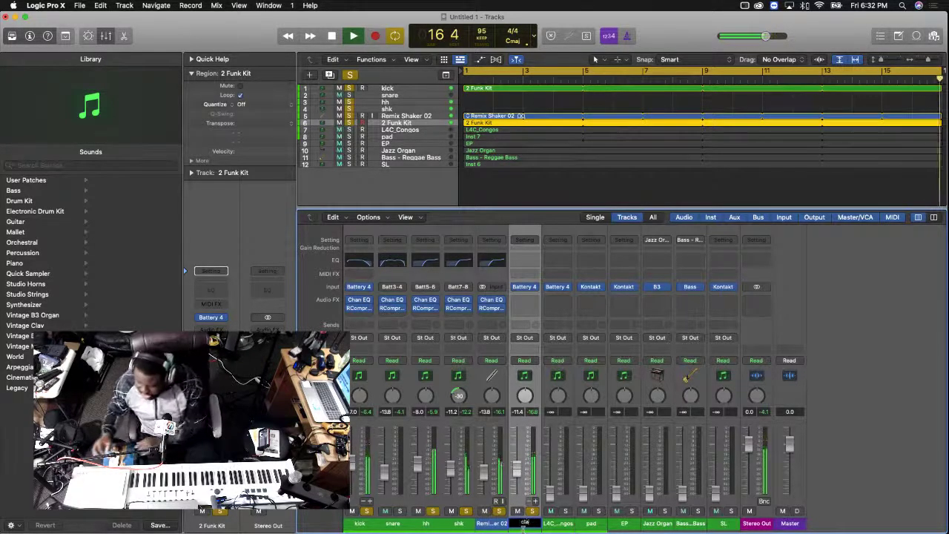
{"action": "type", "text": "clave"}
{"action": "key", "text": "Return"}
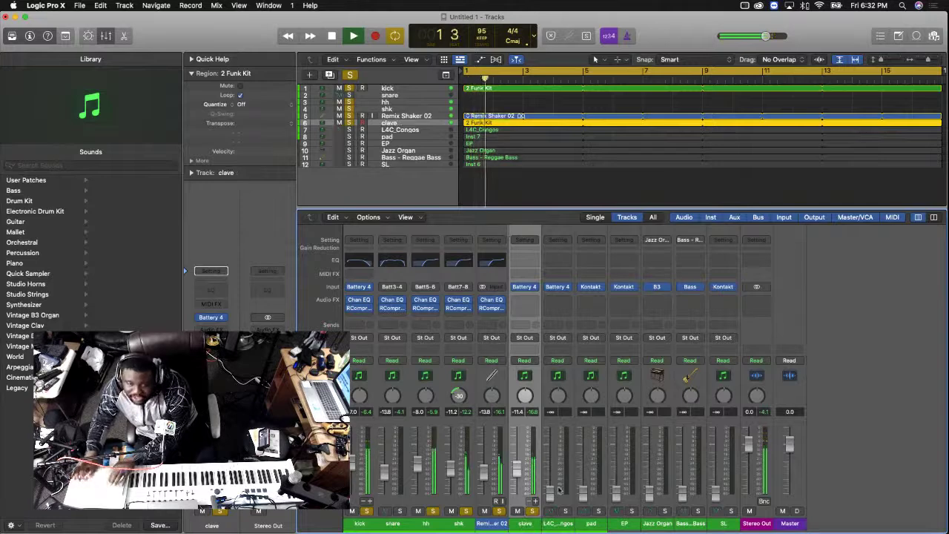
Copy Remix Shaker 02's EQ and compressor to clave, raising its fader to -10.2 dB and shortening the compressor's attack
{"action": "left_click_drag", "start_coordinate": [491, 303], "coordinate": [531, 301]}
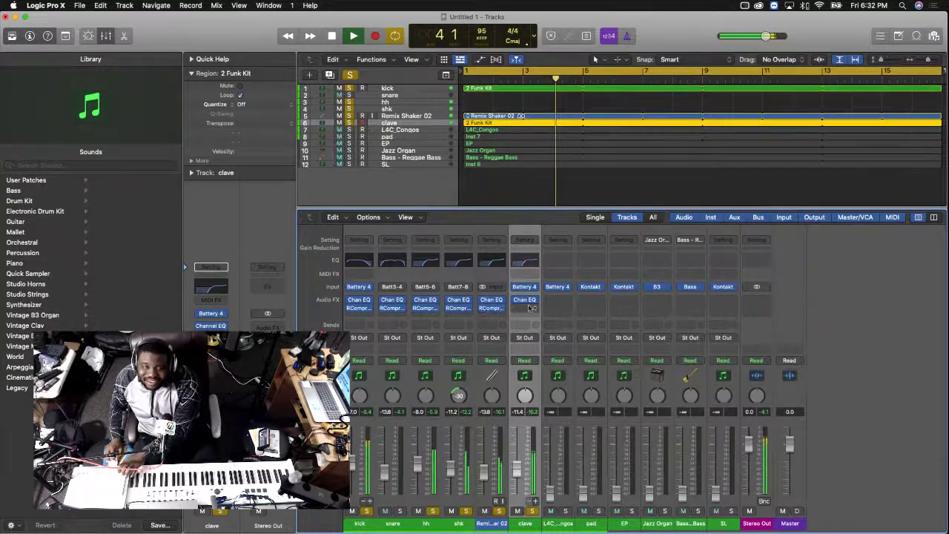
{"action": "left_click_drag", "start_coordinate": [493, 309], "coordinate": [526, 309]}
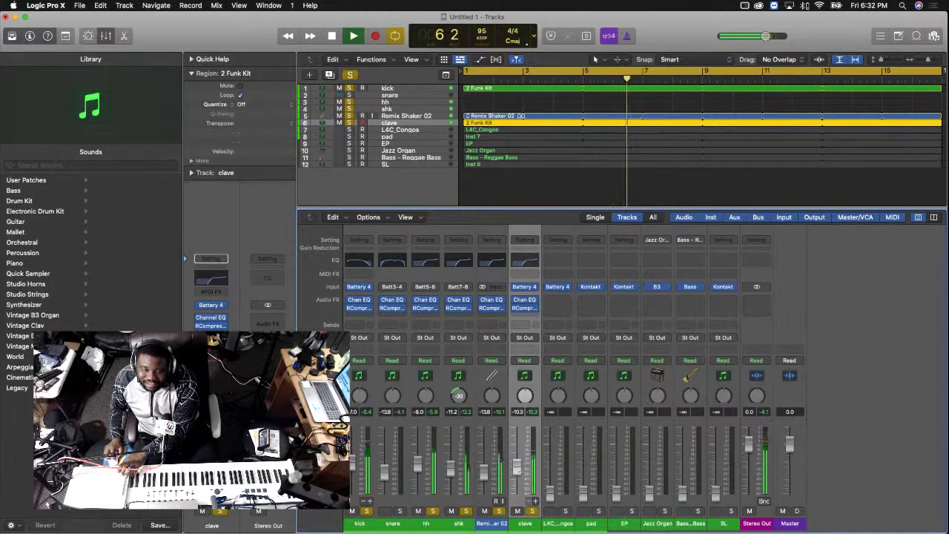
{"action": "left_click", "coordinate": [525, 308]}
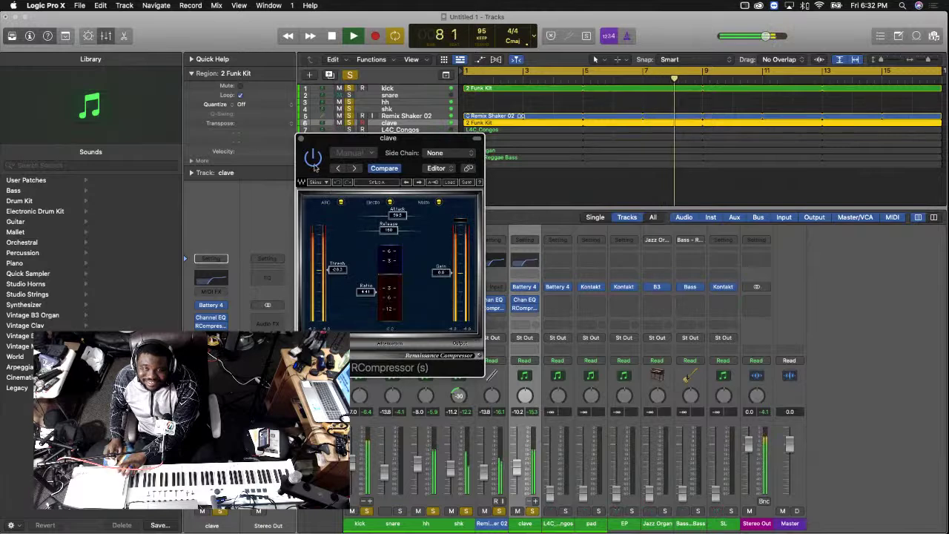
{"action": "left_click", "coordinate": [302, 139]}
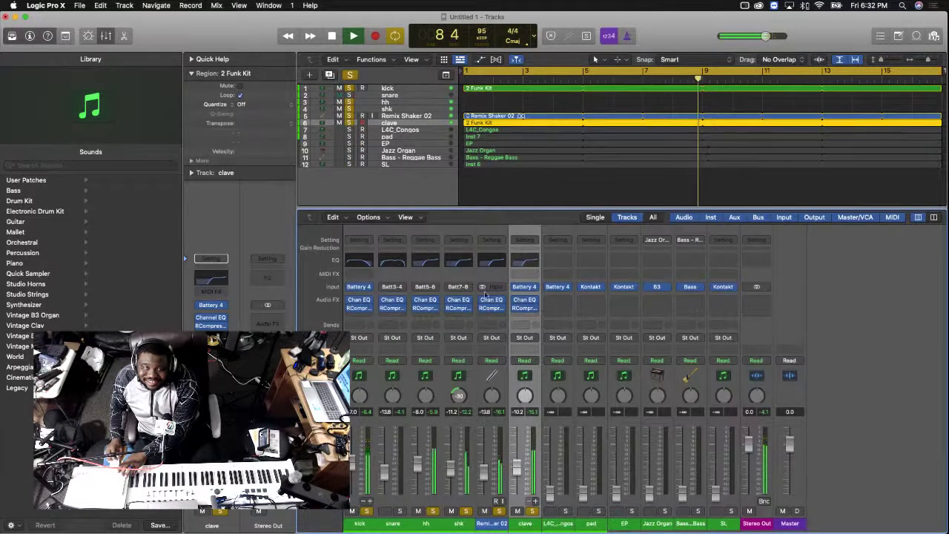
{"action": "left_click", "coordinate": [525, 307]}
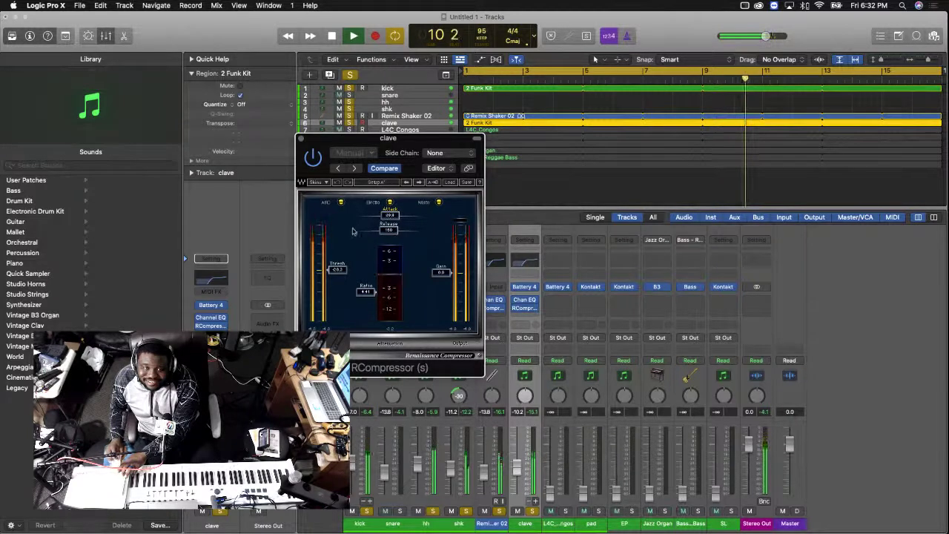
{"action": "left_click", "coordinate": [301, 140]}
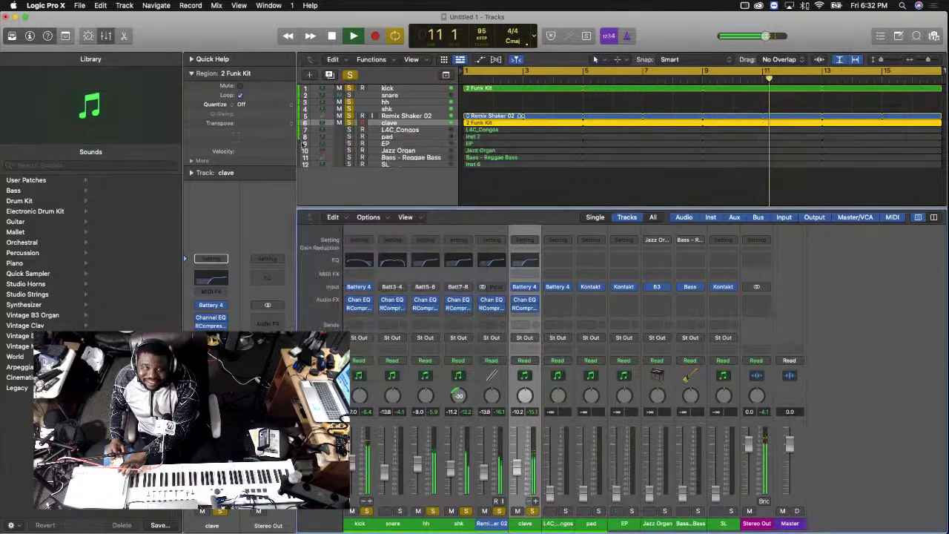
Solo the L4C_Congos channel and raise its fader to -10.8 dB
{"action": "left_click", "coordinate": [565, 510]}
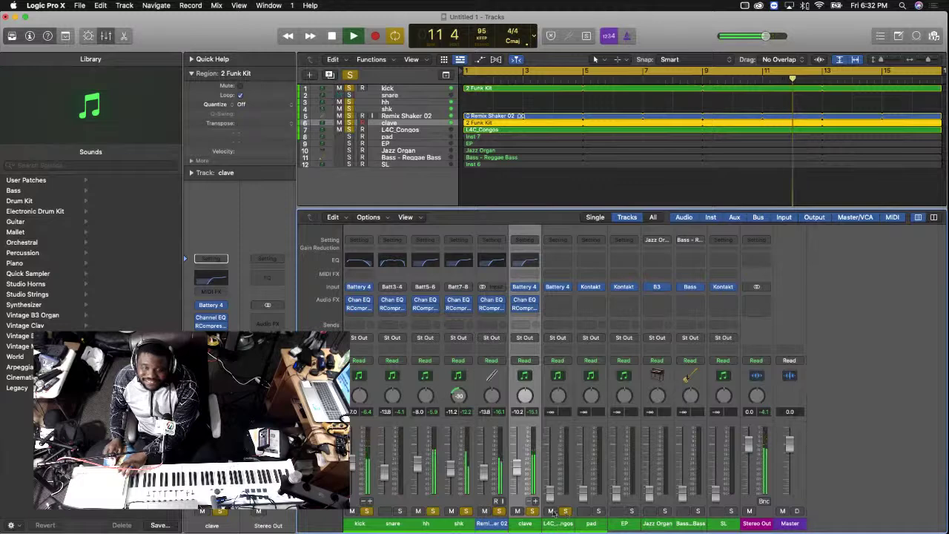
{"action": "left_click", "coordinate": [550, 491]}
{"action": "left_click_drag", "start_coordinate": [550, 492], "coordinate": [549, 467]}
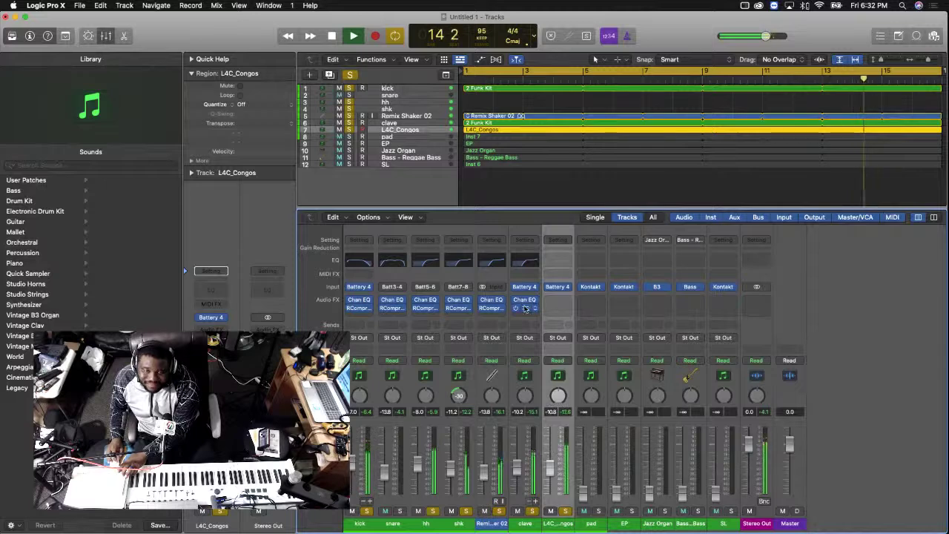
Add a Channel EQ to L4C_Congos with a low cut and a high cut at 9450 Hz with a 6 dB slope
{"action": "left_click", "coordinate": [548, 266]}
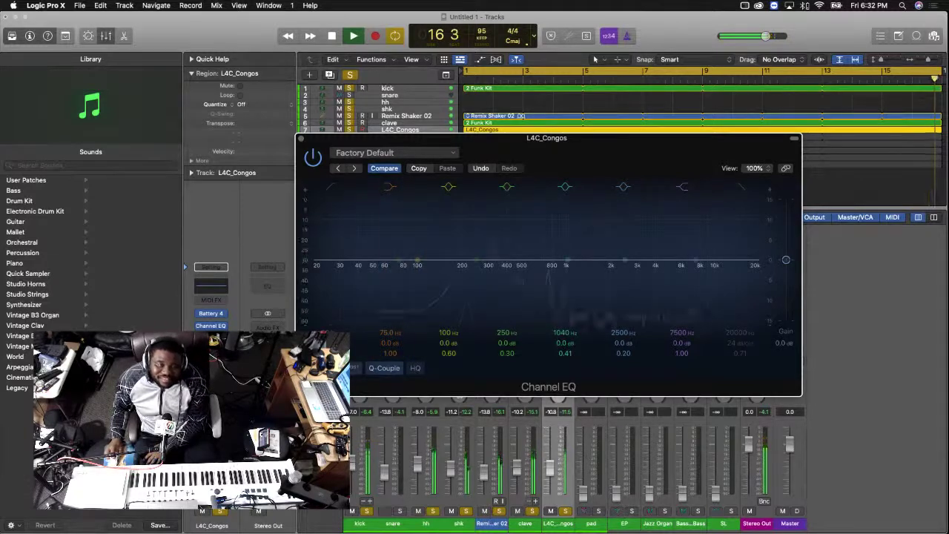
{"action": "left_click", "coordinate": [329, 191]}
{"action": "left_click_drag", "start_coordinate": [323, 270], "coordinate": [384, 270]}
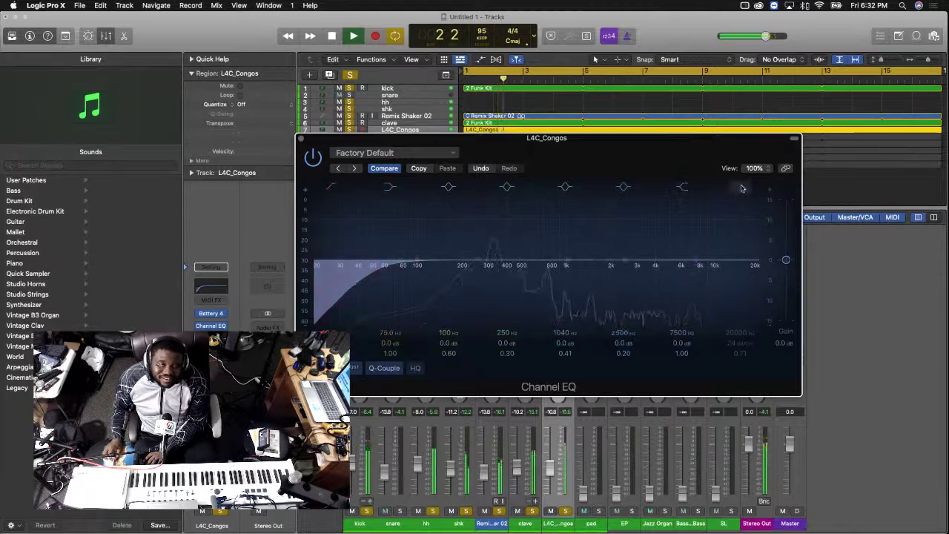
{"action": "left_click_drag", "start_coordinate": [729, 292], "coordinate": [712, 305]}
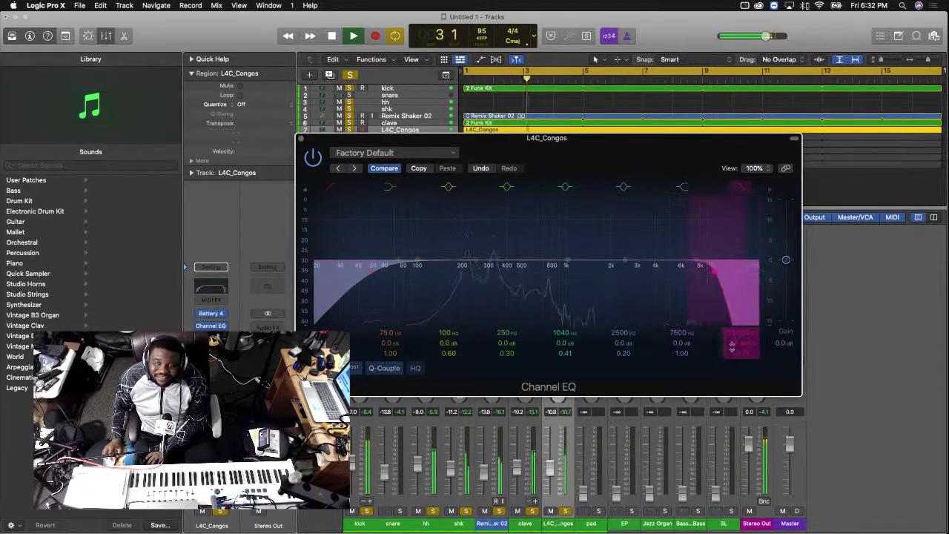
{"action": "left_click_drag", "start_coordinate": [731, 346], "coordinate": [736, 344]}
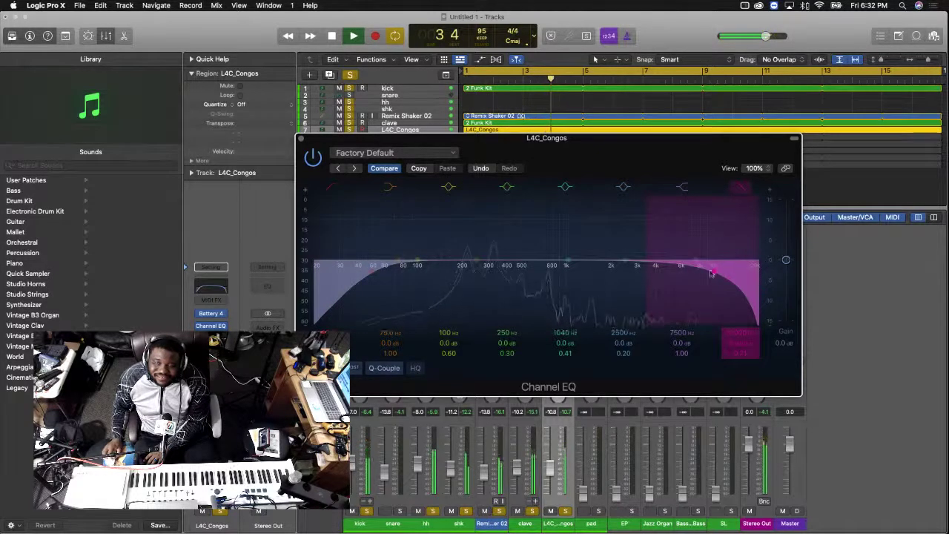
In the congos EQ, boost 350 Hz by 1.6 dB and cut 1250 Hz by 2.1 dB with a Q of 1.50
{"action": "left_click", "coordinate": [505, 259]}
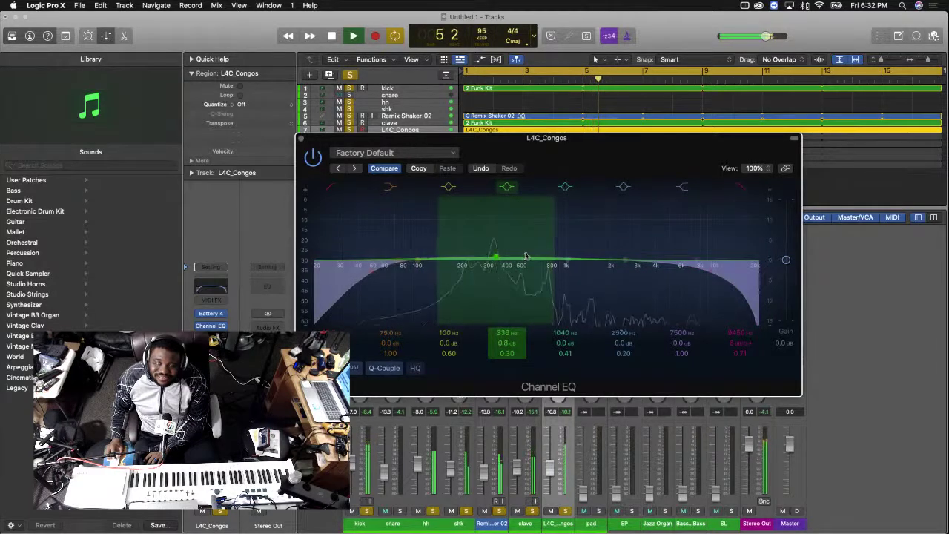
{"action": "left_click_drag", "start_coordinate": [565, 260], "coordinate": [582, 300]}
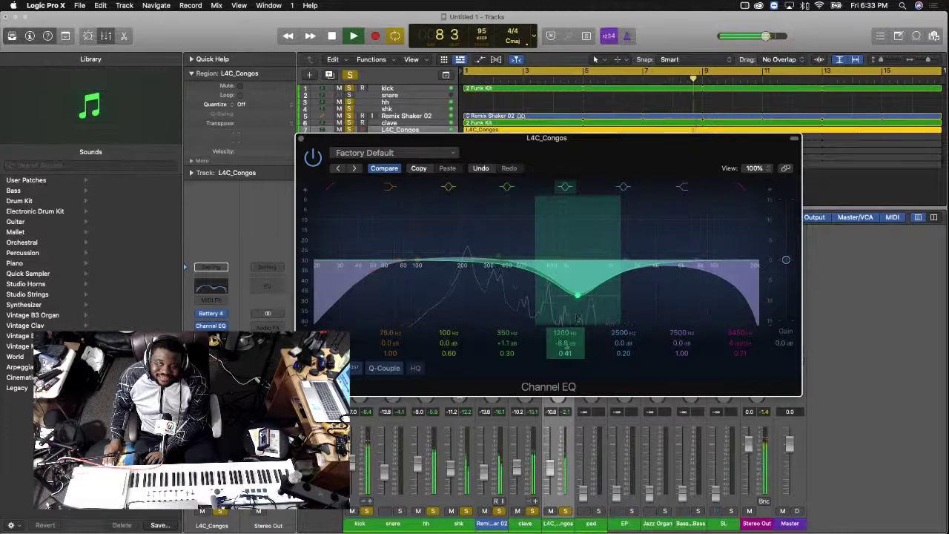
{"action": "left_click_drag", "start_coordinate": [567, 343], "coordinate": [565, 348]}
{"action": "left_click_drag", "start_coordinate": [577, 283], "coordinate": [580, 265]}
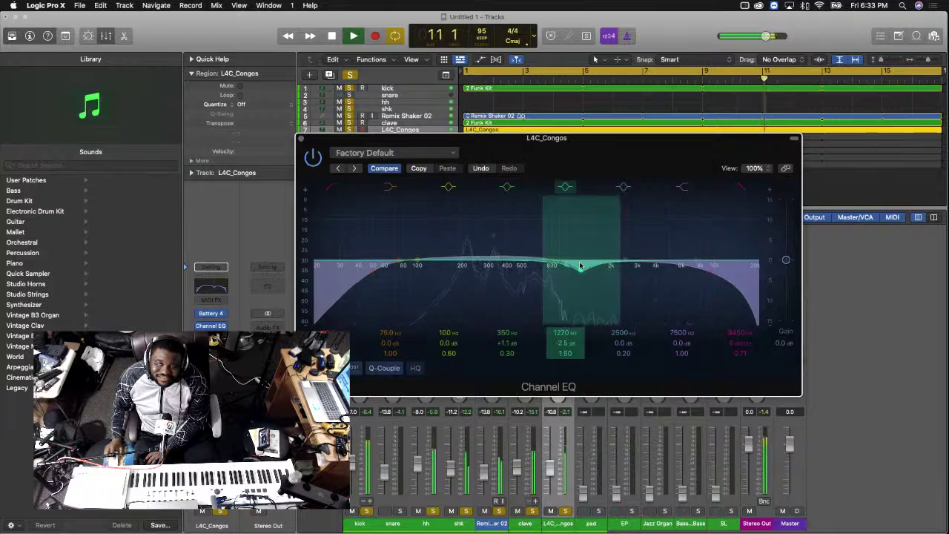
{"action": "left_click_drag", "start_coordinate": [522, 269], "coordinate": [522, 265]}
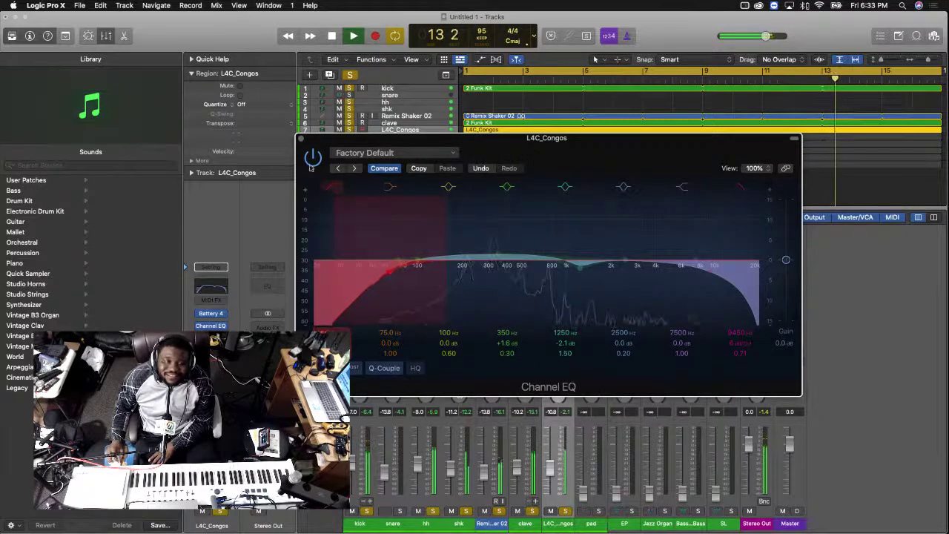
{"action": "left_click", "coordinate": [303, 139]}
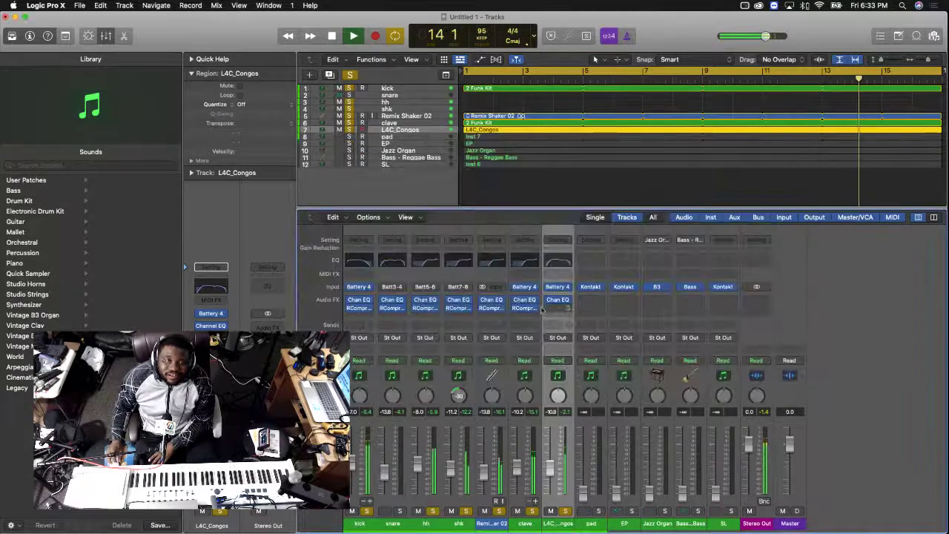
Copy clave's RCompressor to L4C_Congos and raise the congos fader to -8.4 dB
{"action": "left_click_drag", "start_coordinate": [522, 308], "coordinate": [559, 310]}
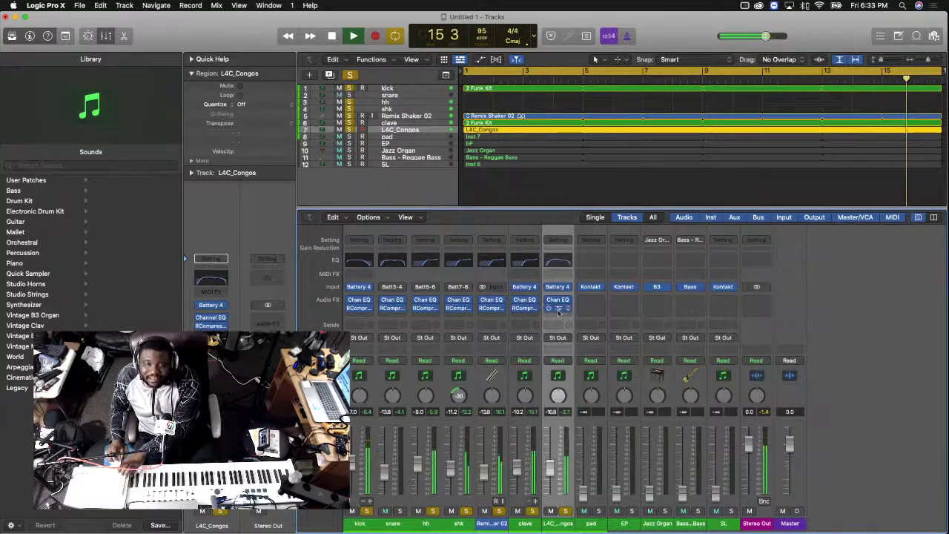
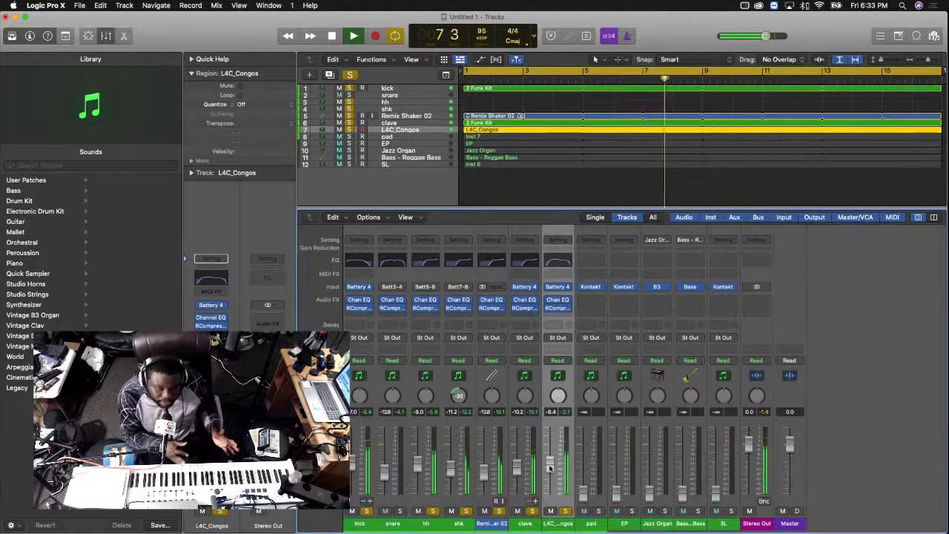
Solo the pad channel and raise its fader to -8.4 dB
{"action": "left_click_drag", "start_coordinate": [583, 511], "coordinate": [716, 510]}
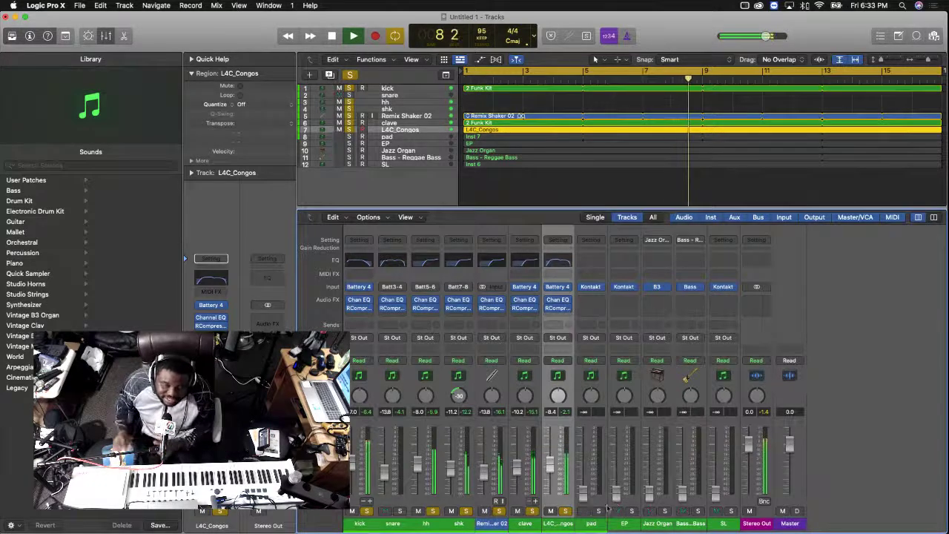
{"action": "left_click", "coordinate": [599, 512]}
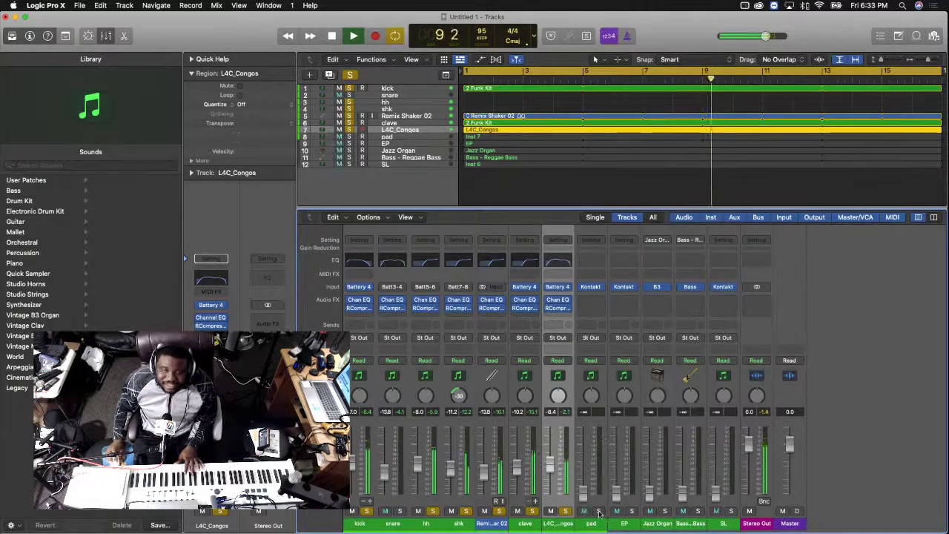
{"action": "left_click", "coordinate": [598, 513]}
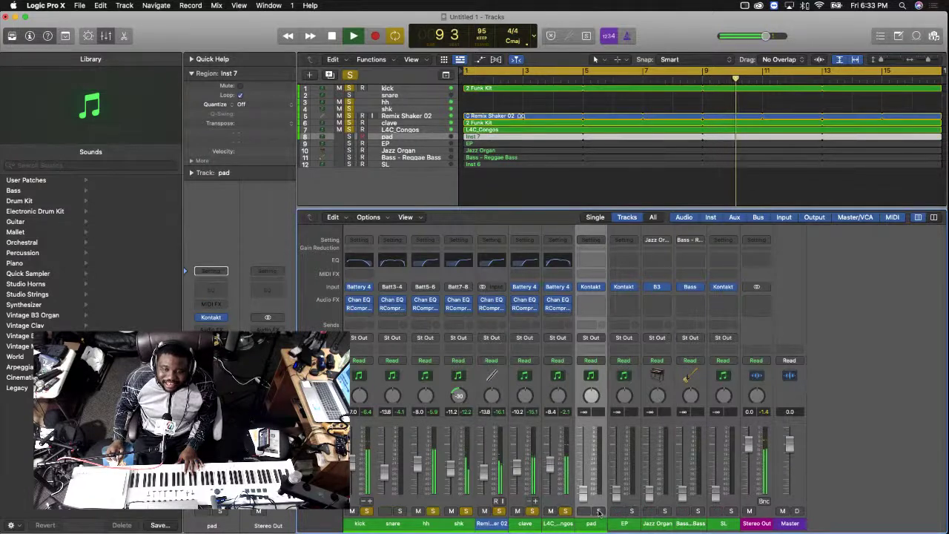
{"action": "key", "text": "s"}
{"action": "left_click_drag", "start_coordinate": [583, 495], "coordinate": [584, 467]}
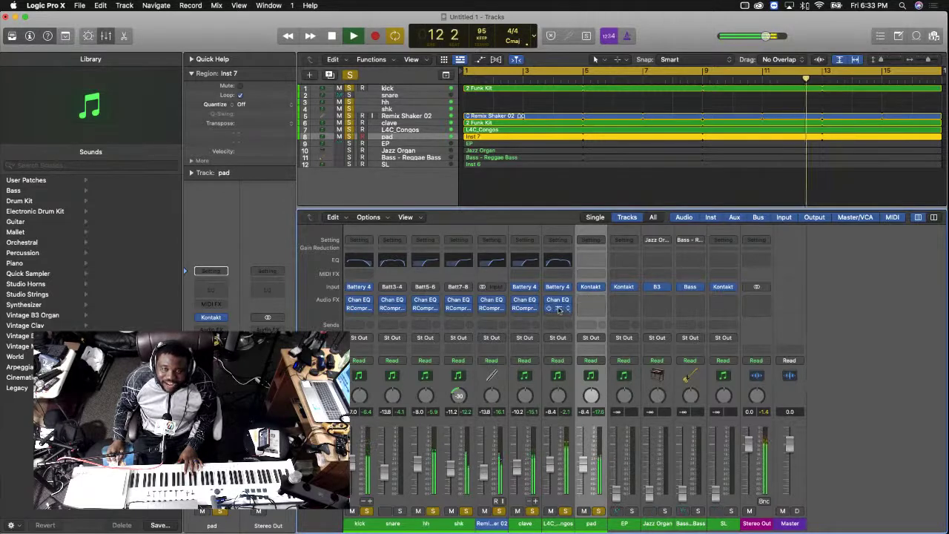
Copy the L4C_Congos RCompressor to the pad channel and raise the pad fader to -3.8 dB
{"action": "left_click_drag", "start_coordinate": [559, 309], "coordinate": [590, 300]}
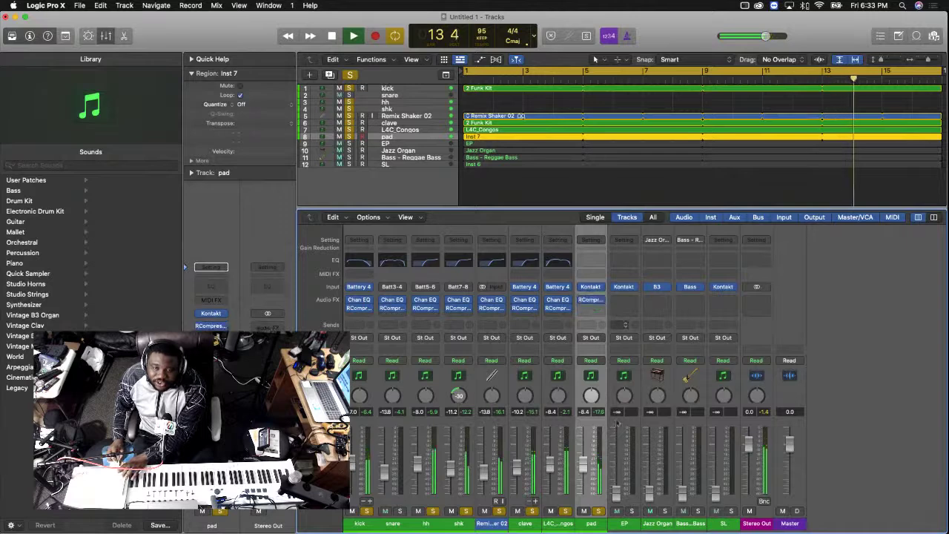
{"action": "left_click_drag", "start_coordinate": [583, 458], "coordinate": [584, 449]}
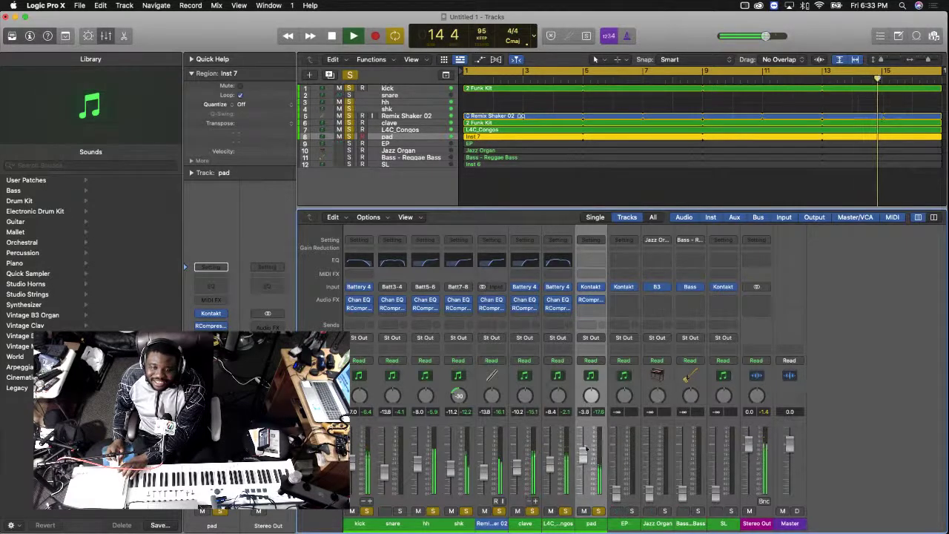
Adjust the pad's RCompressor to a threshold of about -17, a ratio of about 4.5 and a gain of about 4
{"action": "left_click", "coordinate": [590, 299]}
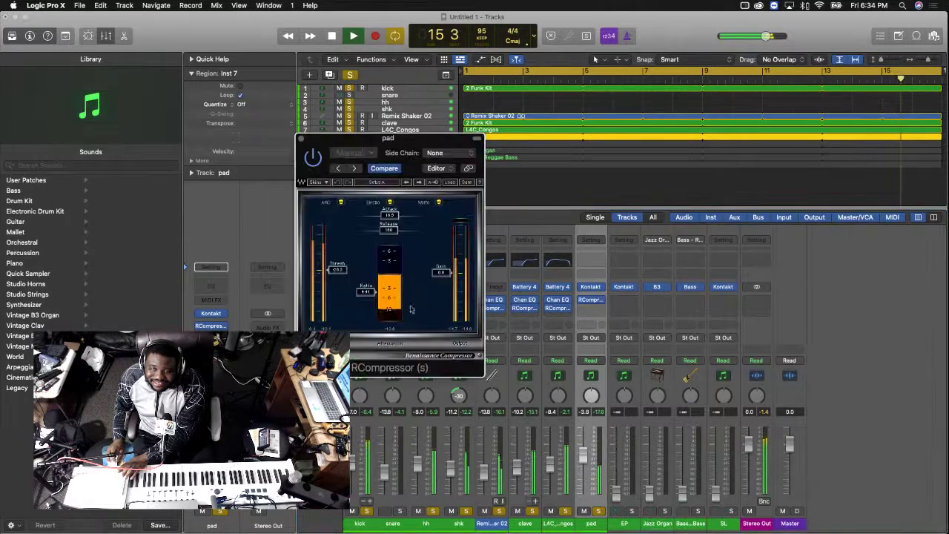
{"action": "mouse_move", "coordinate": [343, 271]}
{"action": "left_mouse_down"}
{"action": "mouse_move", "coordinate": [338, 239]}
{"action": "mouse_move", "coordinate": [338, 249]}
{"action": "left_mouse_up"}
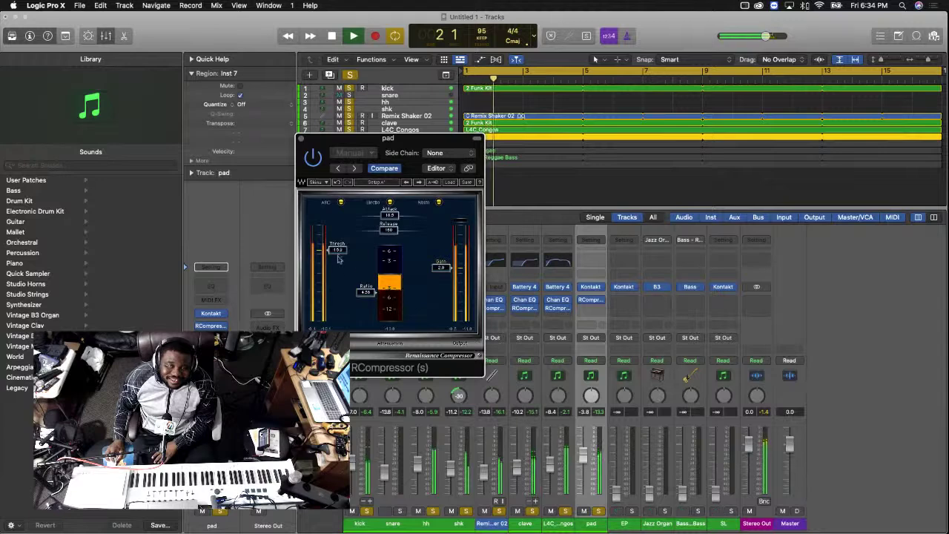
{"action": "left_click_drag", "start_coordinate": [338, 257], "coordinate": [336, 262]}
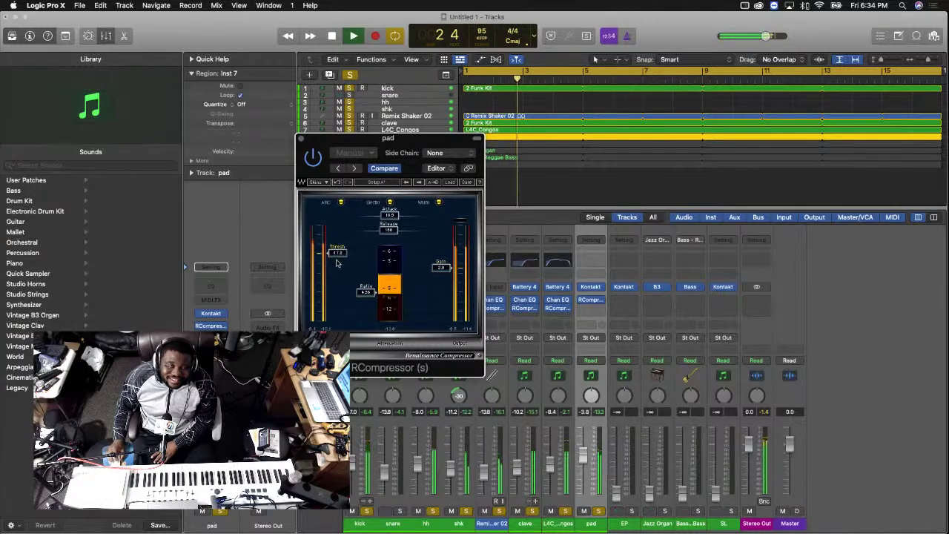
{"action": "left_click_drag", "start_coordinate": [447, 269], "coordinate": [450, 259]}
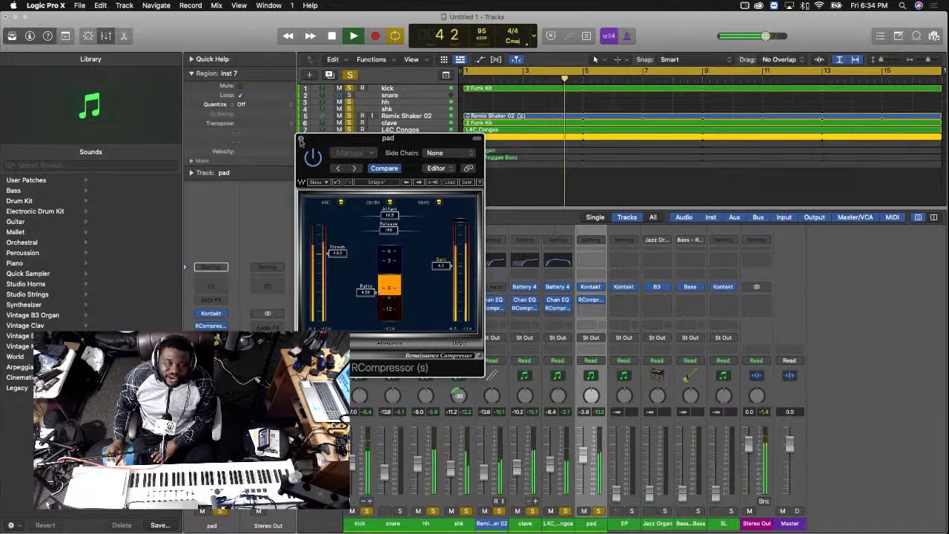
{"action": "left_click", "coordinate": [301, 139]}
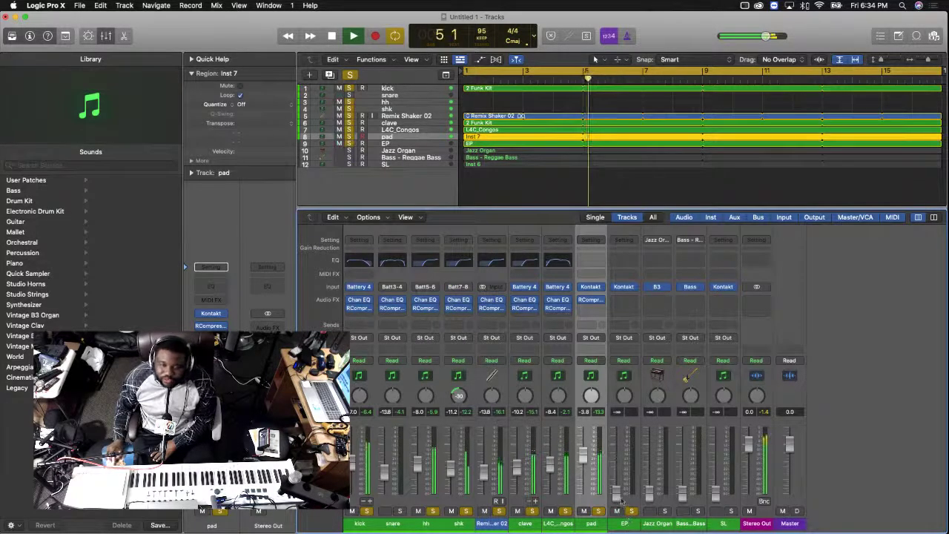
Solo the EP channel and raise its fader to -10.8 dB
{"action": "left_click", "coordinate": [626, 522]}
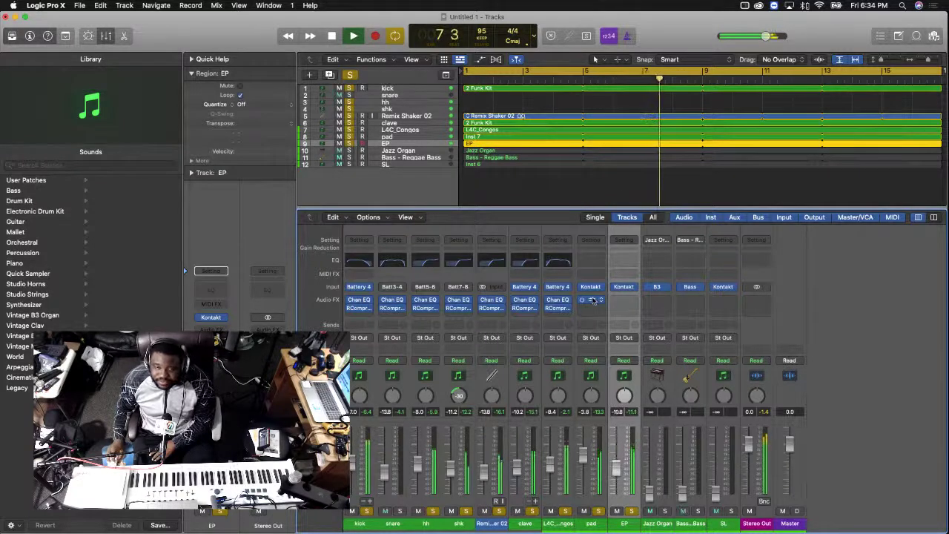
Copy the pad's RCompressor to the EP channel, then raise its threshold and lower its output gain
{"action": "left_click_drag", "start_coordinate": [592, 300], "coordinate": [627, 300]}
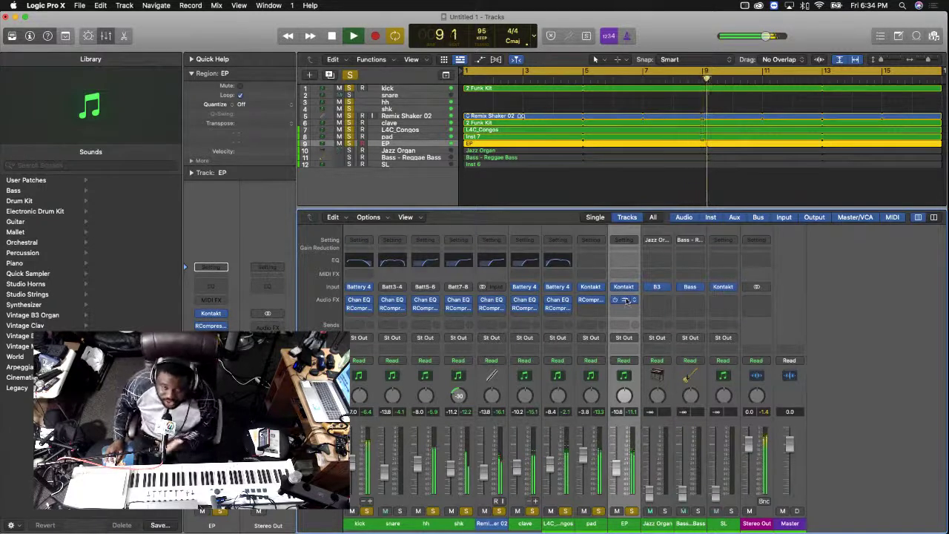
{"action": "left_click", "coordinate": [627, 300]}
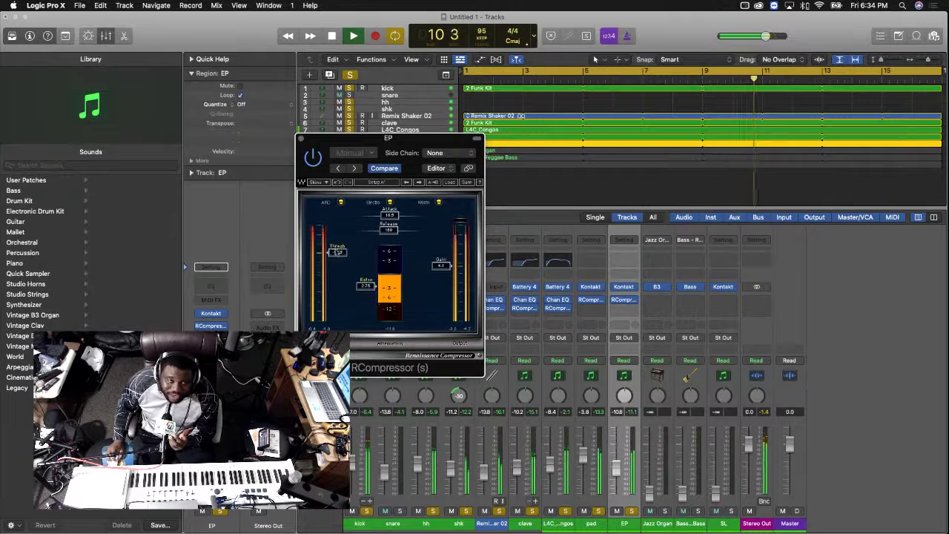
{"action": "left_click_drag", "start_coordinate": [337, 252], "coordinate": [334, 221]}
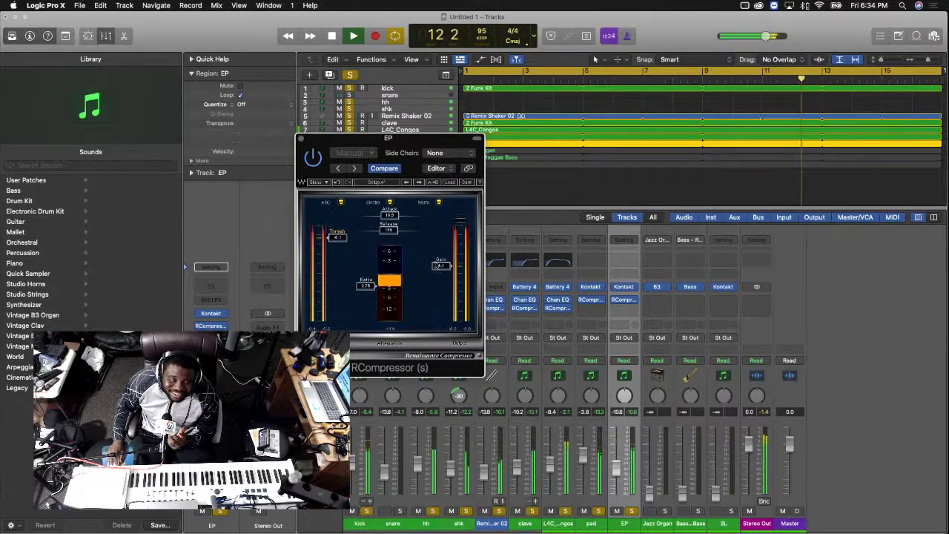
{"action": "left_click_drag", "start_coordinate": [447, 265], "coordinate": [454, 295]}
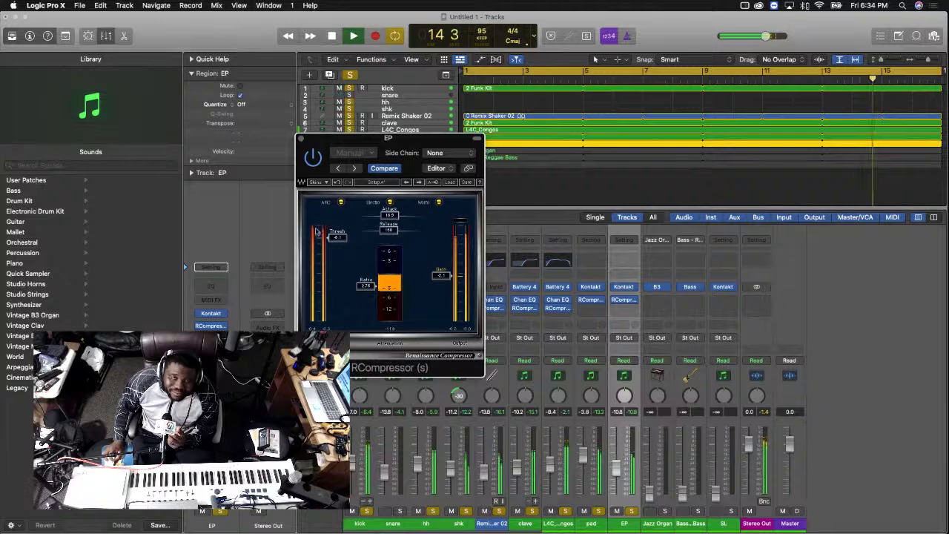
{"action": "mouse_move", "coordinate": [338, 238]}
{"action": "left_mouse_down"}
{"action": "mouse_move", "coordinate": [340, 250]}
{"action": "mouse_move", "coordinate": [339, 238]}
{"action": "left_mouse_up"}
{"action": "left_click_drag", "start_coordinate": [454, 279], "coordinate": [454, 273]}
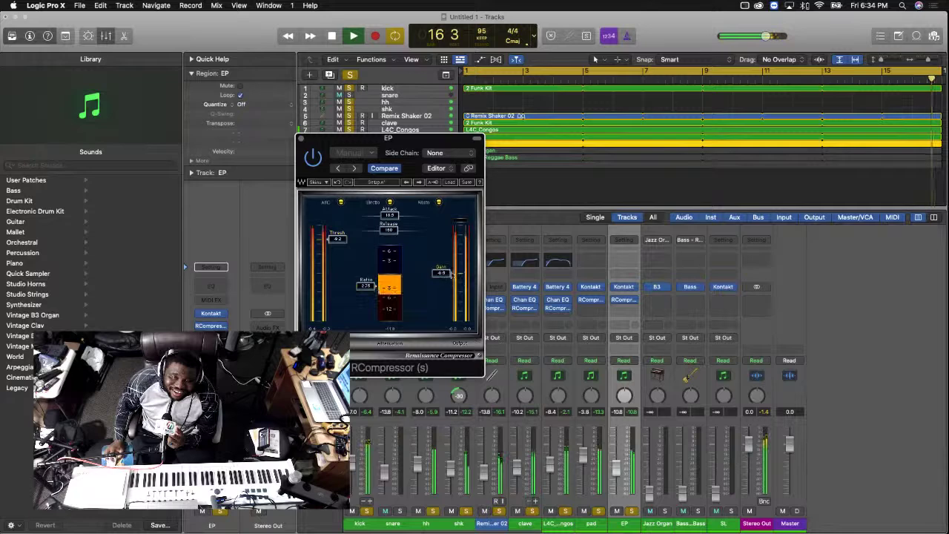
{"action": "left_click", "coordinate": [300, 139]}
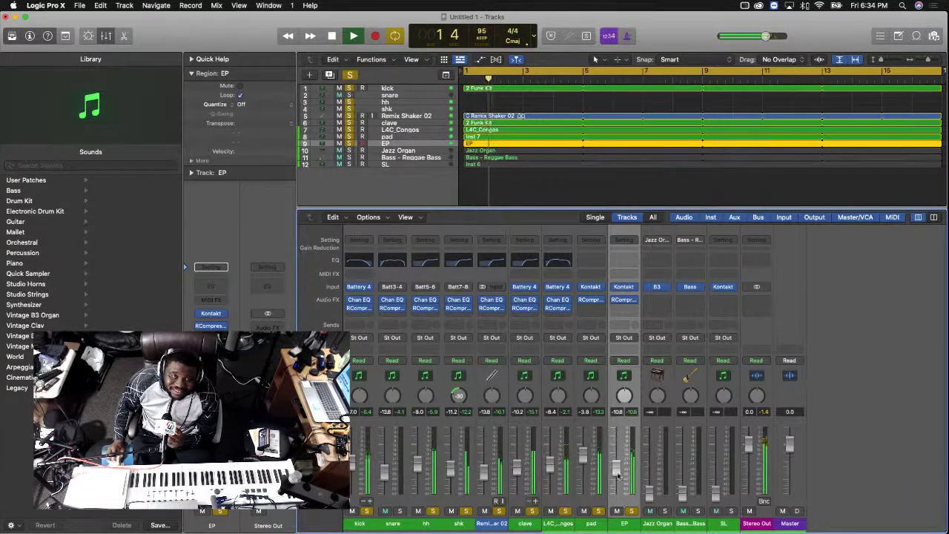
Solo the Jazz Organ channel at a fader level of -11.0 dB and copy the EP's RCompressor onto it
{"action": "left_click", "coordinate": [664, 510]}
{"action": "left_click", "coordinate": [654, 501]}
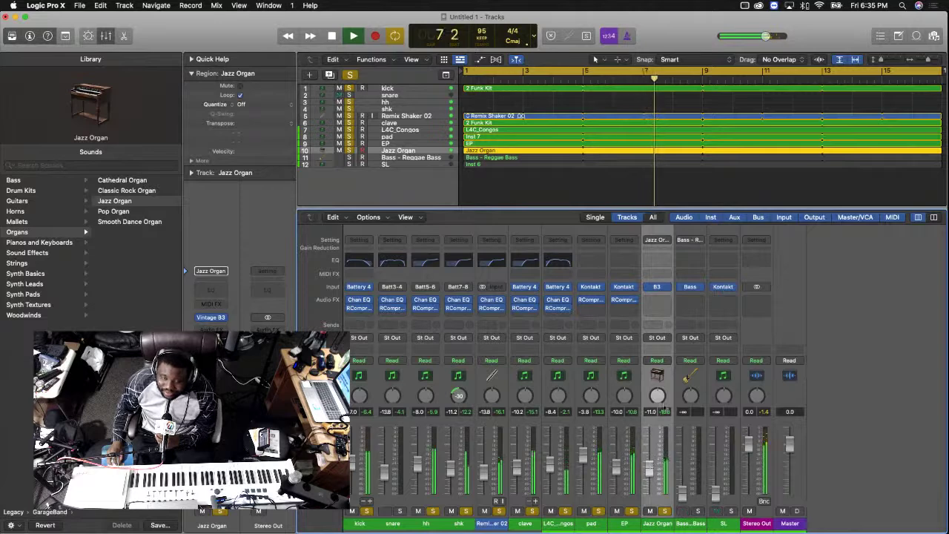
{"action": "left_click_drag", "start_coordinate": [623, 299], "coordinate": [656, 300]}
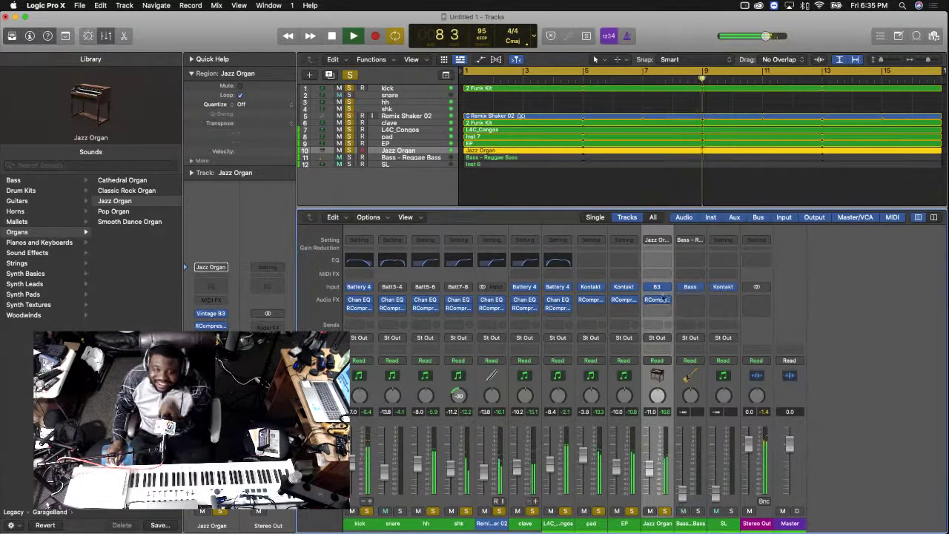
{"action": "left_click", "coordinate": [657, 300]}
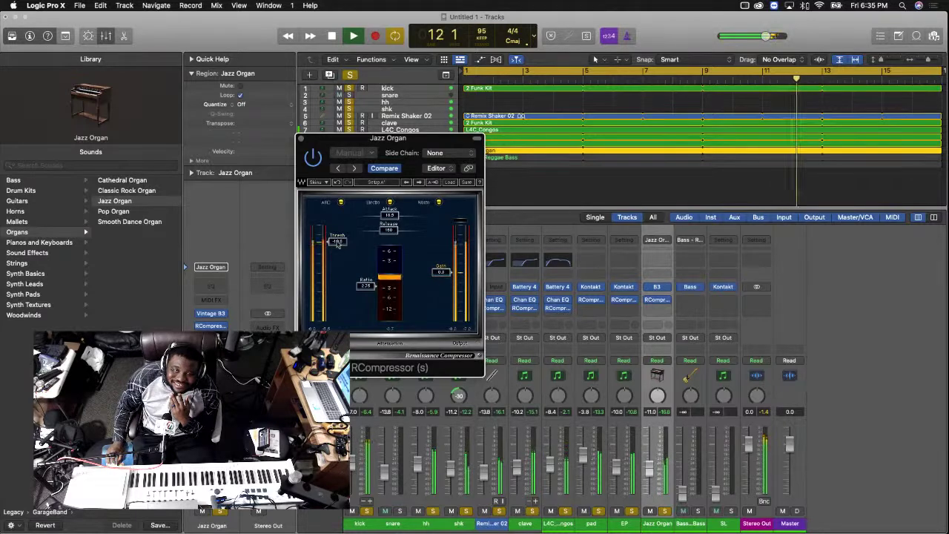
{"action": "left_click", "coordinate": [302, 139]}
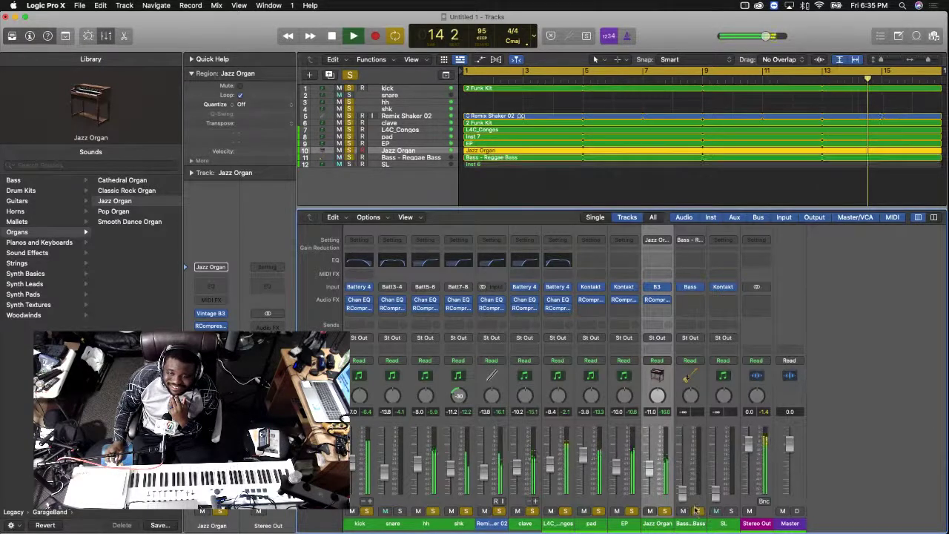
Raise the Bass - Reggae Bass fader to -7.8 dB and insert the Waves PuigTec EQP1A (s) equalizer on that channel
{"action": "left_click_drag", "start_coordinate": [683, 495], "coordinate": [682, 461]}
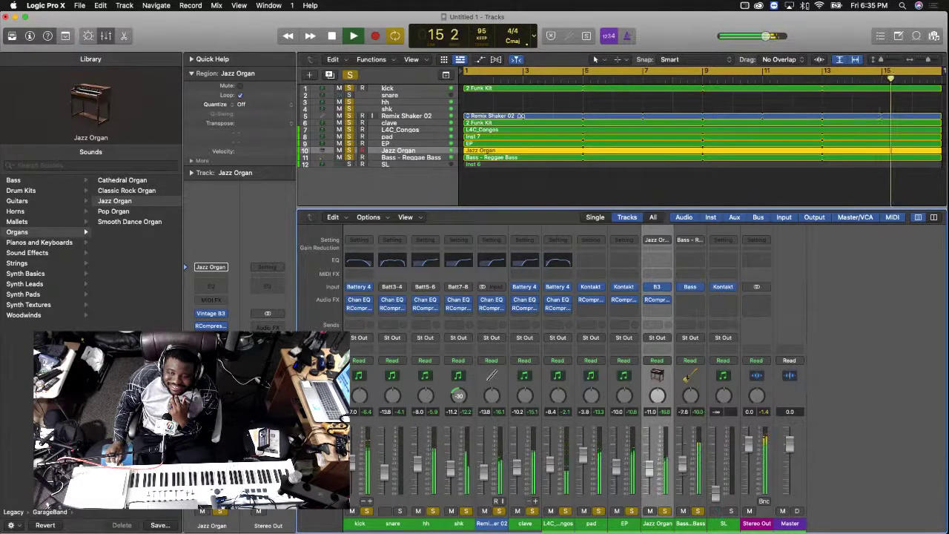
{"action": "left_click", "coordinate": [690, 299]}
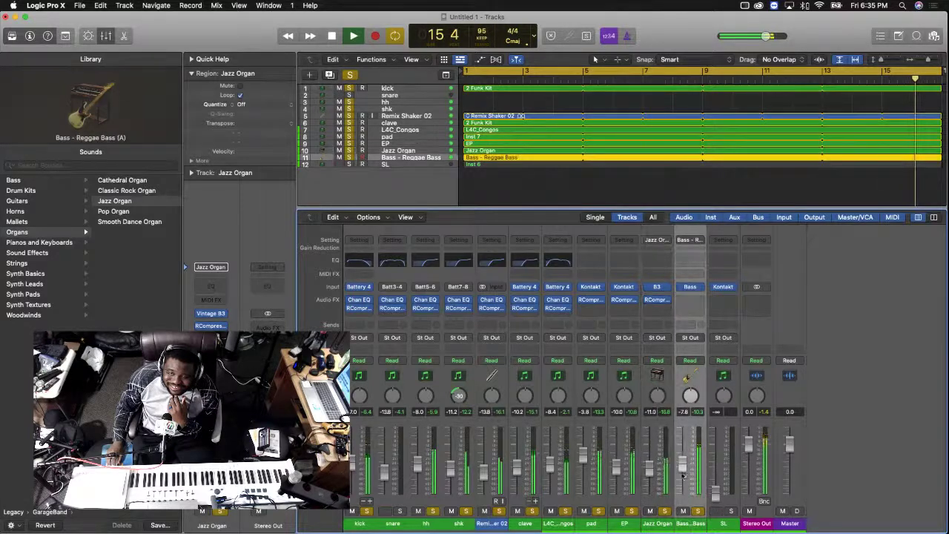
{"action": "left_click", "coordinate": [689, 299]}
{"action": "mouse_move", "coordinate": [721, 497]}
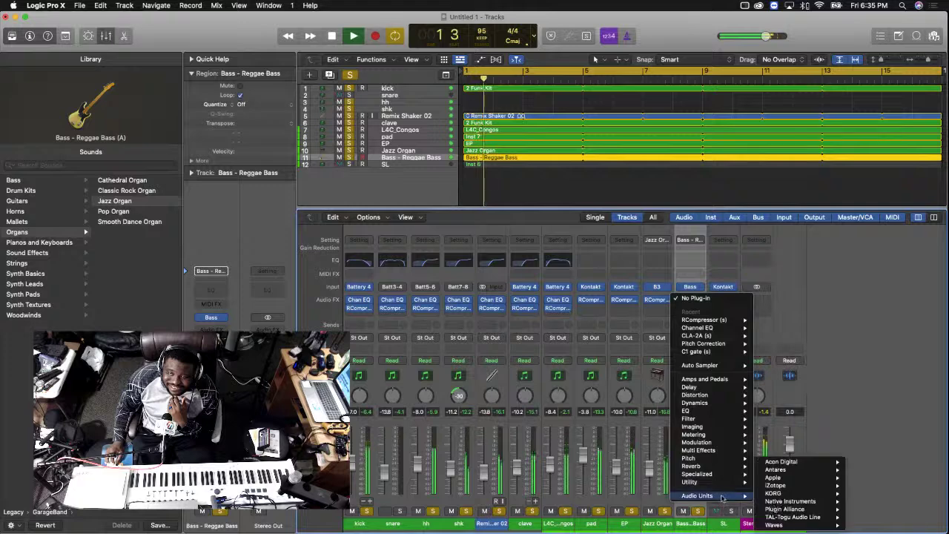
{"action": "mouse_move", "coordinate": [807, 526]}
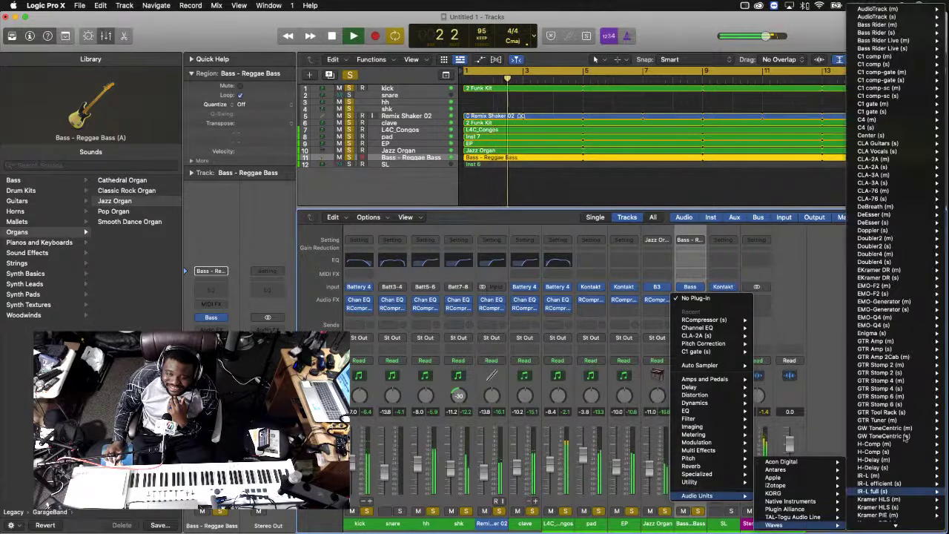
{"action": "scroll", "coordinate": [897, 393], "scroll_direction": "down", "scroll_amount": 5}
{"action": "scroll", "coordinate": [902, 381], "scroll_direction": "down", "scroll_amount": 15}
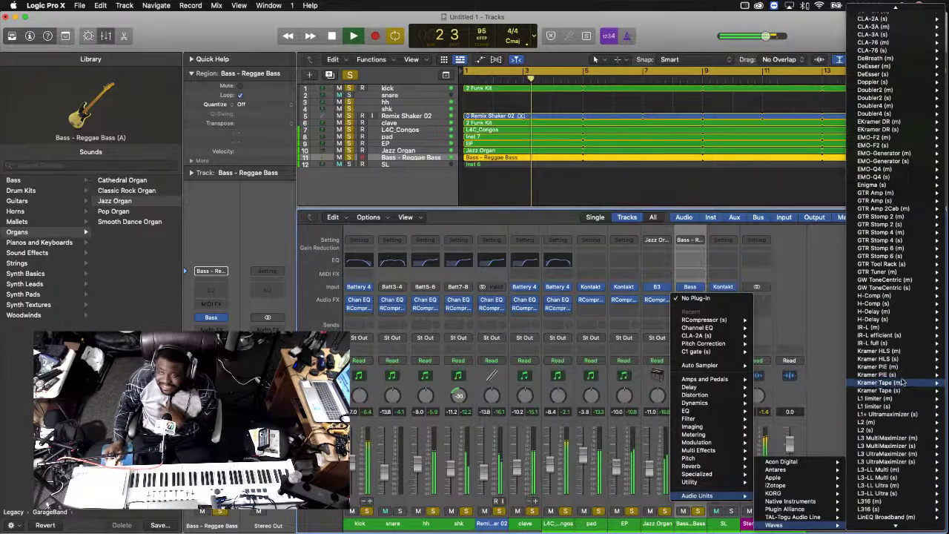
{"action": "scroll", "coordinate": [902, 381], "scroll_direction": "down", "scroll_amount": 20}
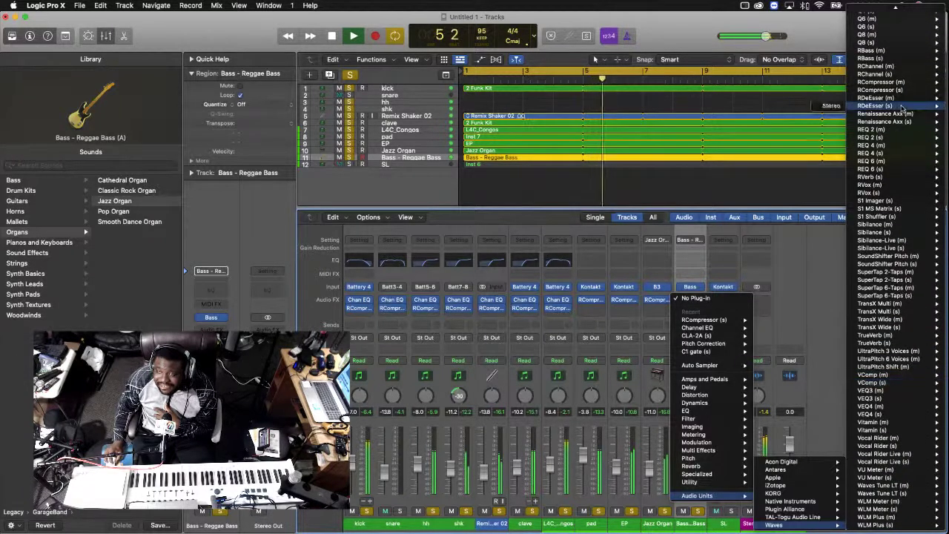
{"action": "scroll", "coordinate": [902, 109], "scroll_direction": "up", "scroll_amount": 1}
{"action": "scroll", "coordinate": [902, 108], "scroll_direction": "up", "scroll_amount": 12}
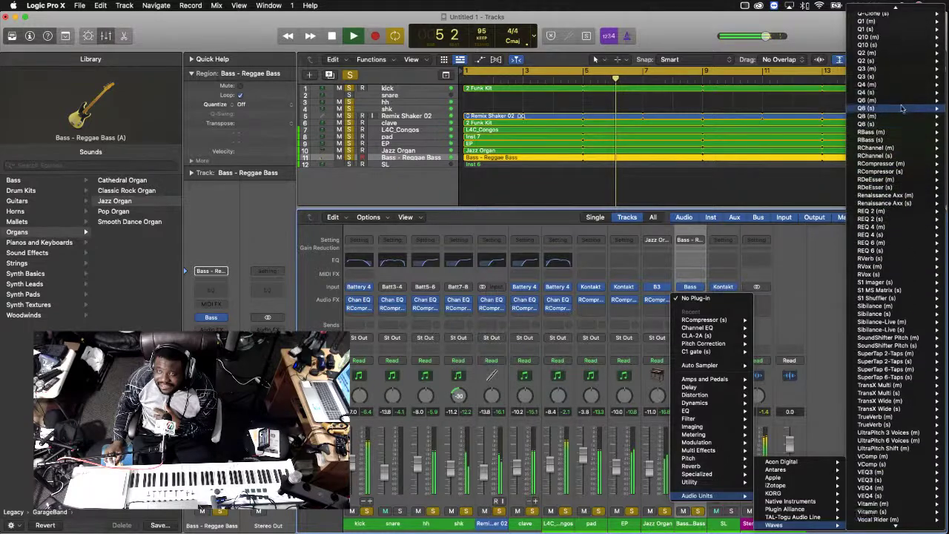
{"action": "scroll", "coordinate": [902, 109], "scroll_direction": "up", "scroll_amount": 20}
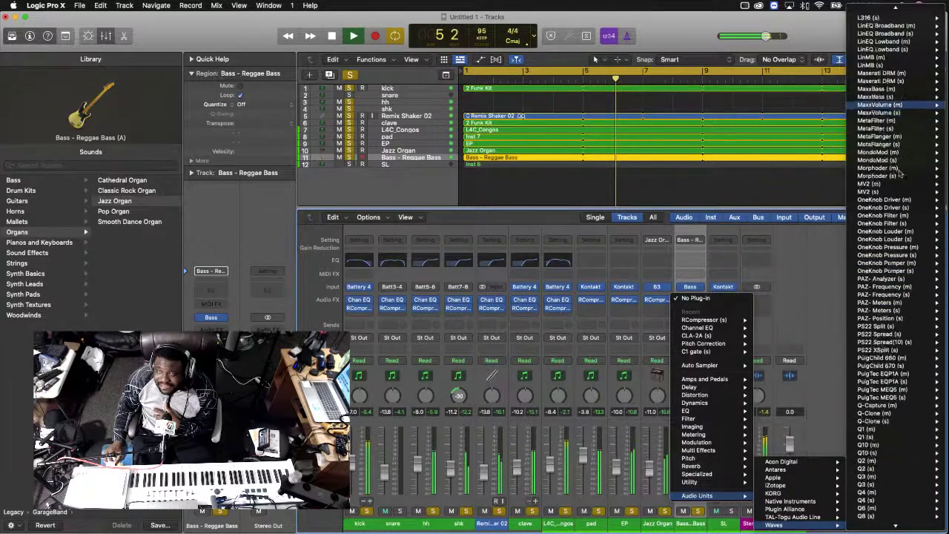
{"action": "scroll", "coordinate": [916, 292], "scroll_direction": "down", "scroll_amount": 2}
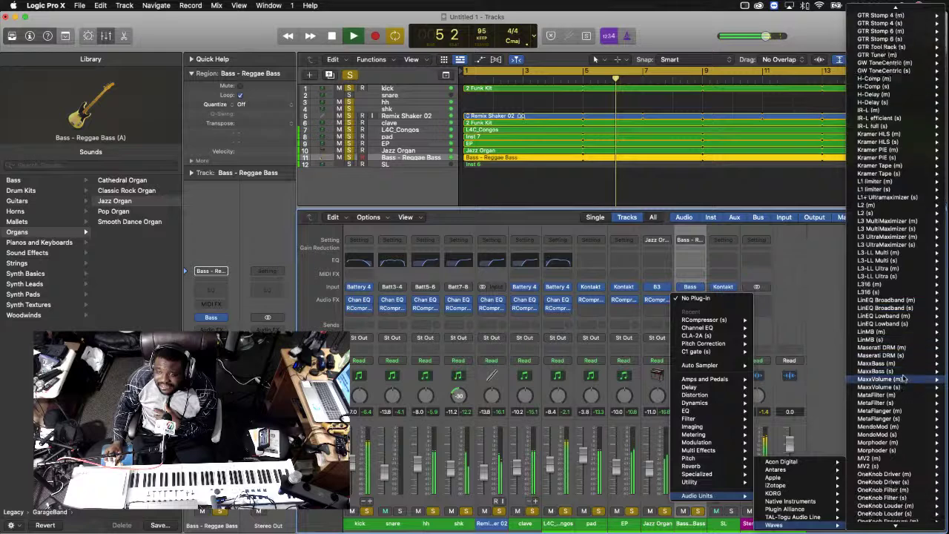
{"action": "scroll", "coordinate": [904, 378], "scroll_direction": "down", "scroll_amount": 18}
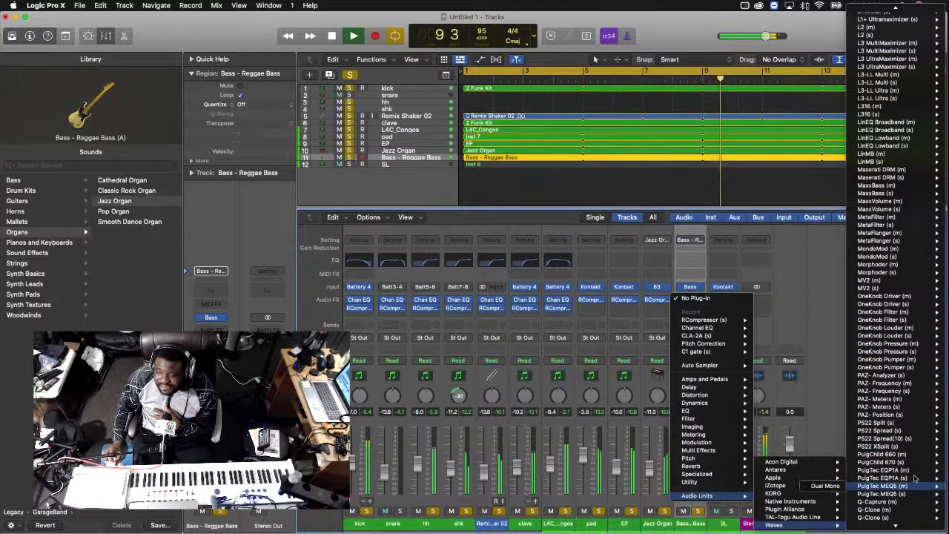
{"action": "mouse_move", "coordinate": [915, 478]}
{"action": "left_click", "coordinate": [829, 478]}
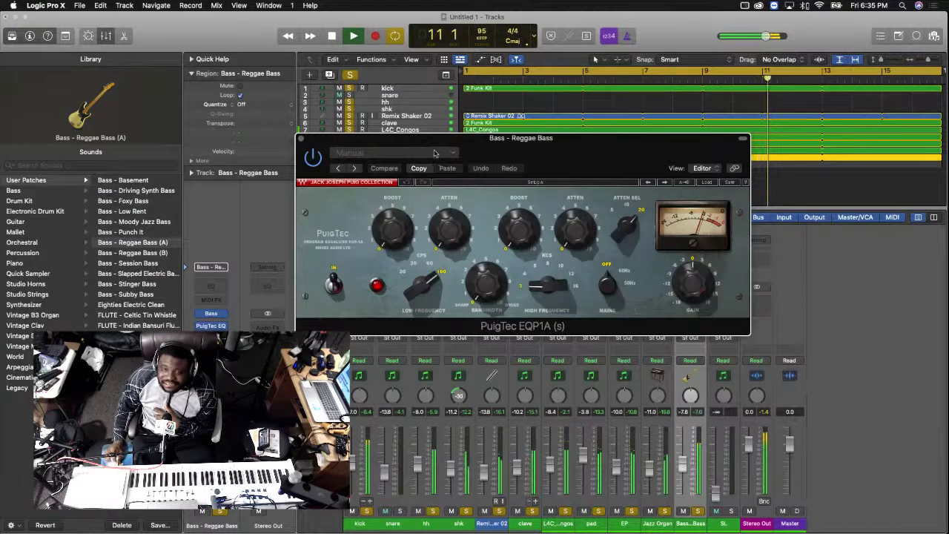
Load the Sub Bass factory preset in the bass channel's PuigTec EQP1A and fine-tune its low-frequency Boost
{"action": "left_click", "coordinate": [400, 152]}
{"action": "mouse_move", "coordinate": [496, 344]}
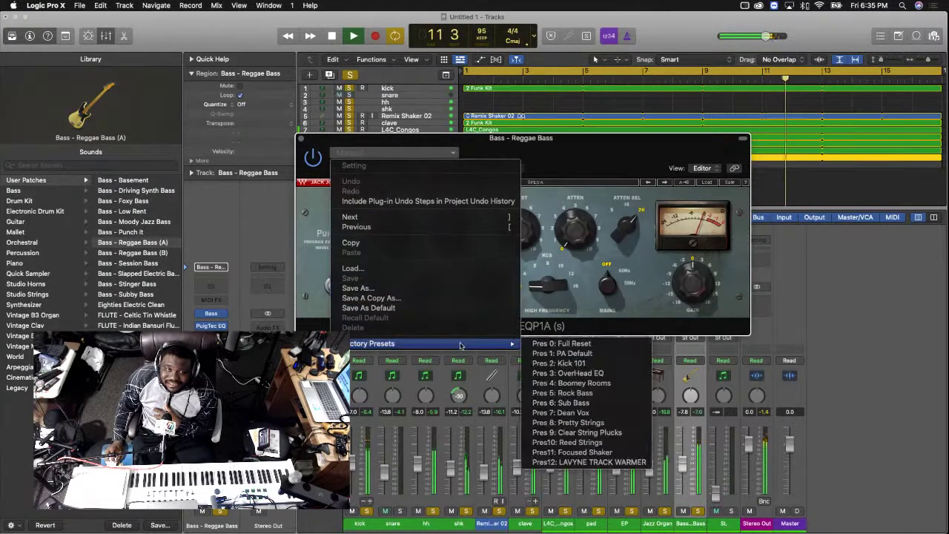
{"action": "left_click", "coordinate": [593, 401]}
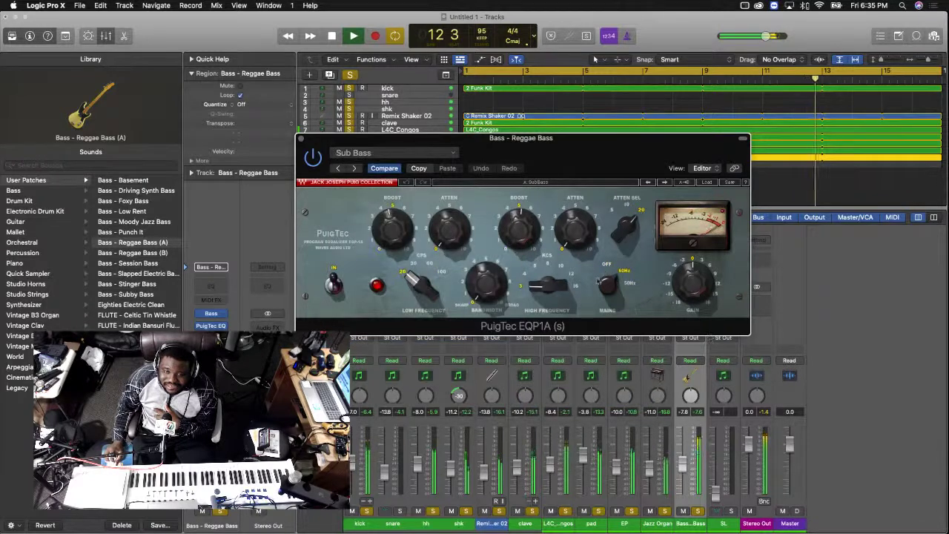
{"action": "left_click_drag", "start_coordinate": [406, 226], "coordinate": [399, 210]}
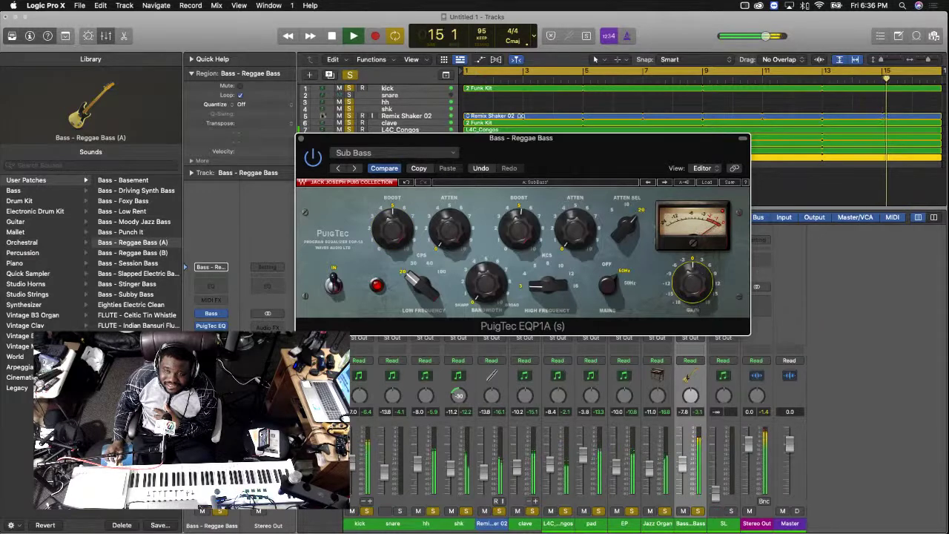
{"action": "left_click", "coordinate": [300, 139]}
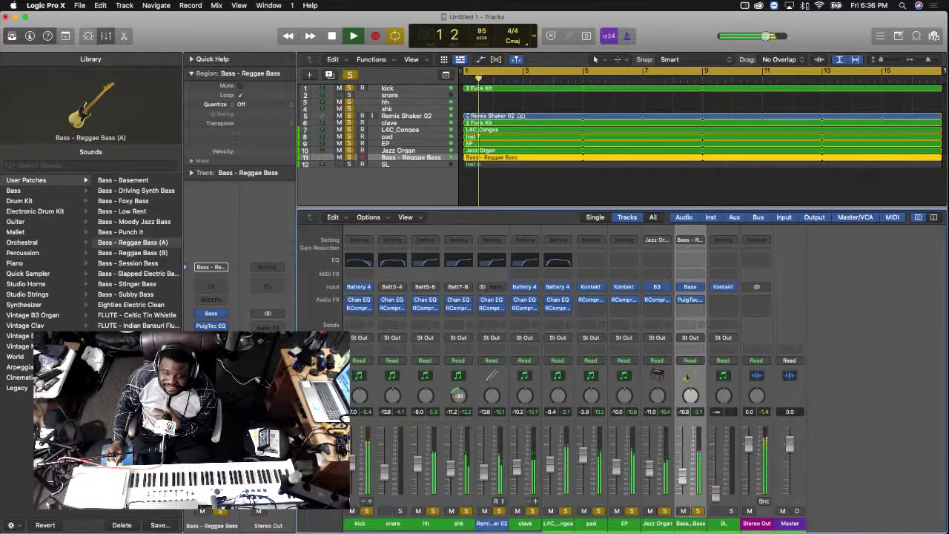
Unsolo all channels from hh through Jazz Organ, keeping only the kick and the bass soloed
{"action": "left_click", "coordinate": [664, 522]}
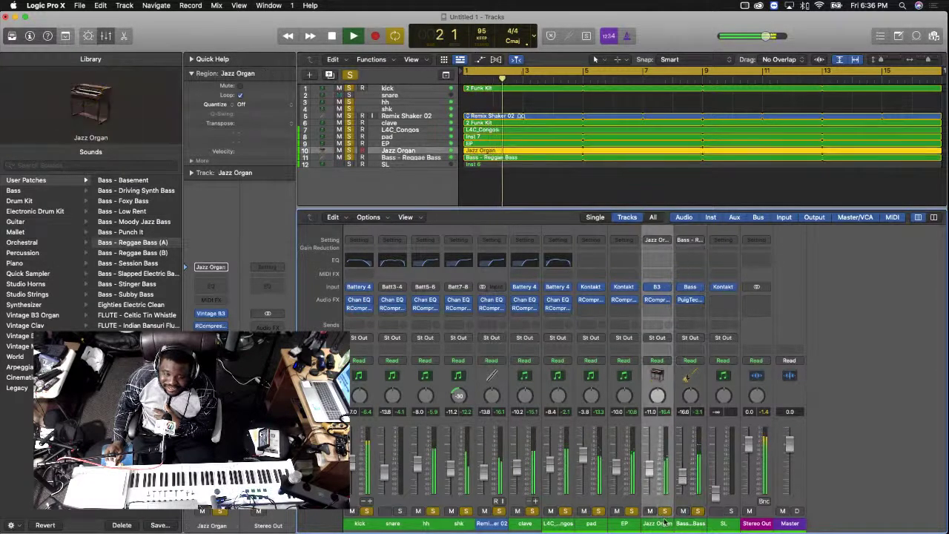
{"action": "left_click", "coordinate": [444, 522], "text": "shift"}
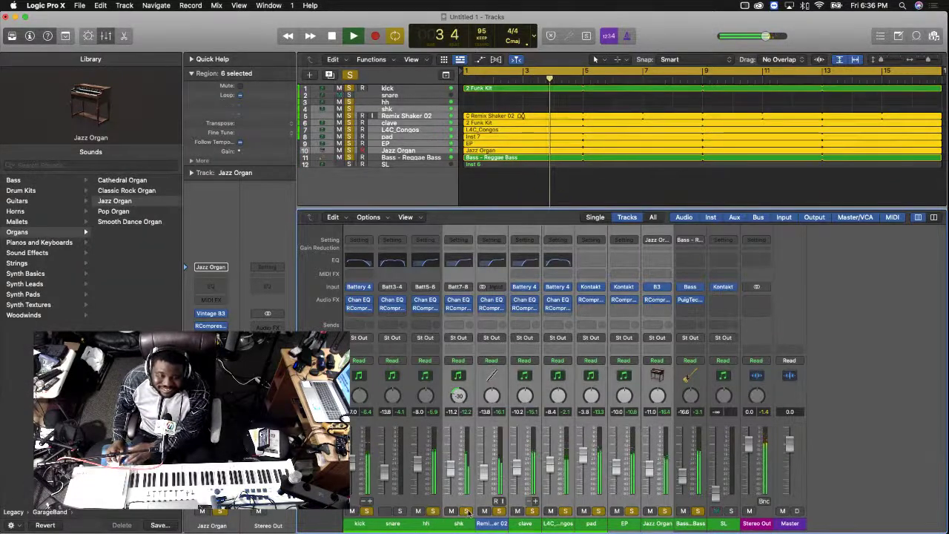
{"action": "left_click", "coordinate": [433, 511]}
{"action": "left_click", "coordinate": [435, 517]}
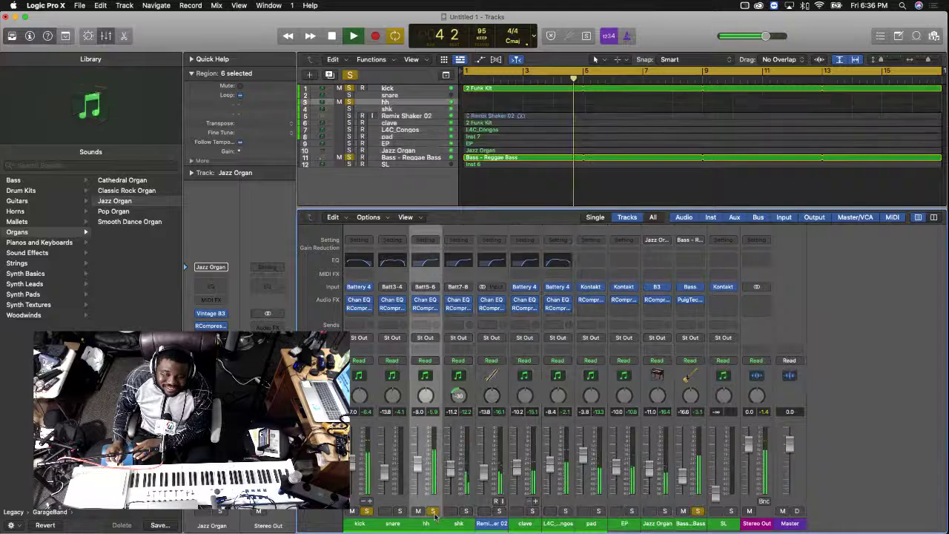
{"action": "left_click", "coordinate": [433, 512]}
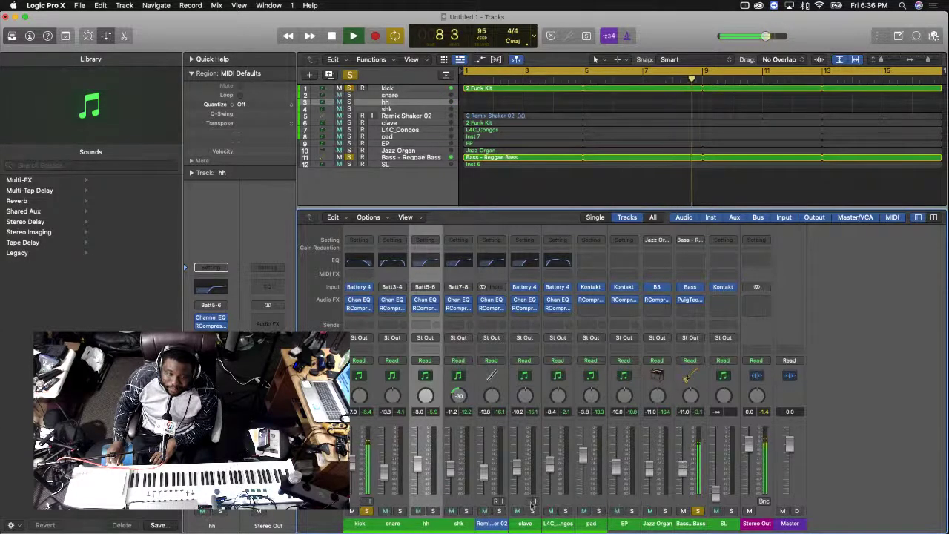
Solo the SL channel, raise its fader to -6.4 dB and copy an RCompressor onto it
{"action": "left_click", "coordinate": [731, 511]}
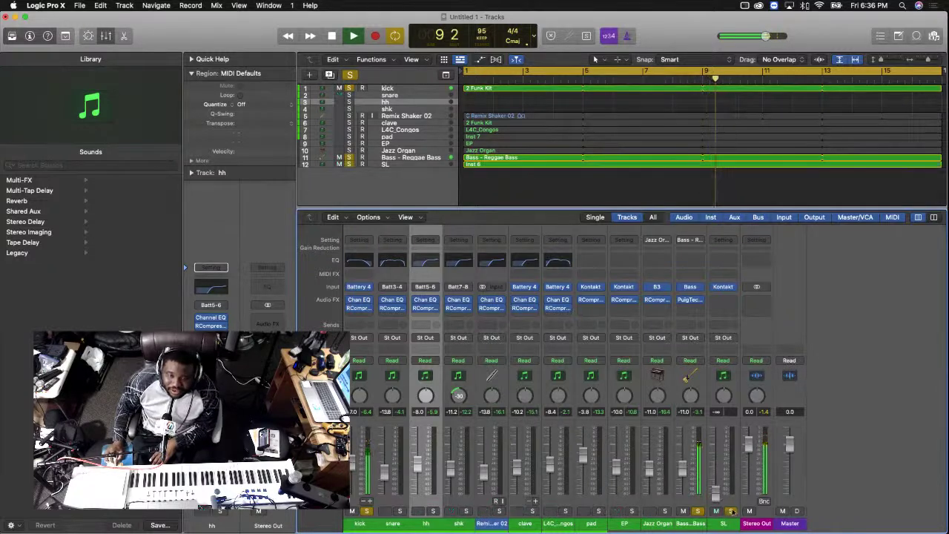
{"action": "left_click_drag", "start_coordinate": [715, 491], "coordinate": [713, 461]}
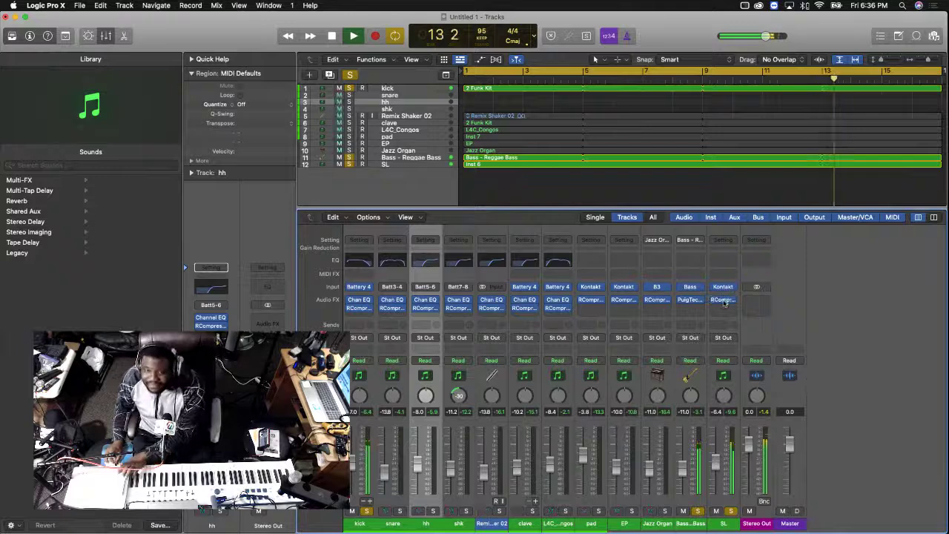
Lower the threshold of SL's RCompressor to about -13 and lengthen its attack
{"action": "left_click", "coordinate": [724, 299]}
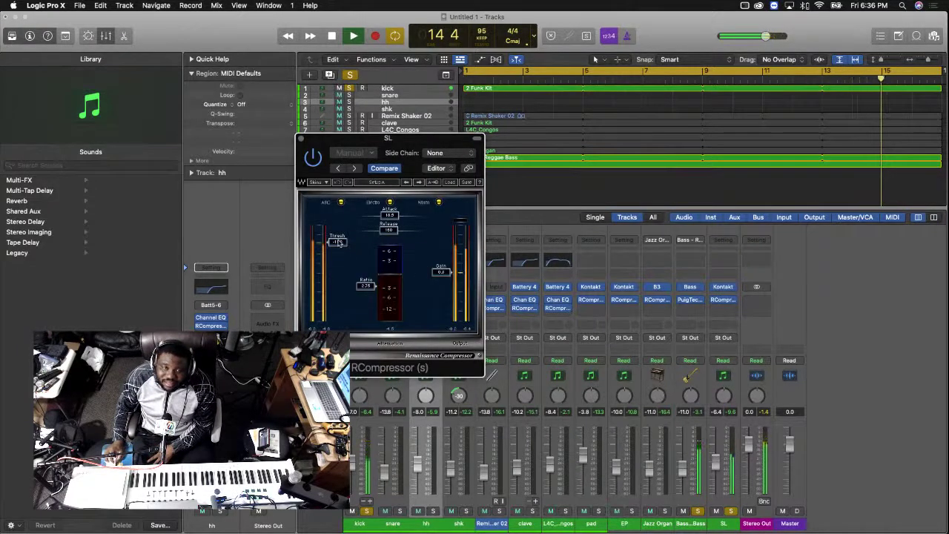
{"action": "left_click_drag", "start_coordinate": [338, 243], "coordinate": [338, 252]}
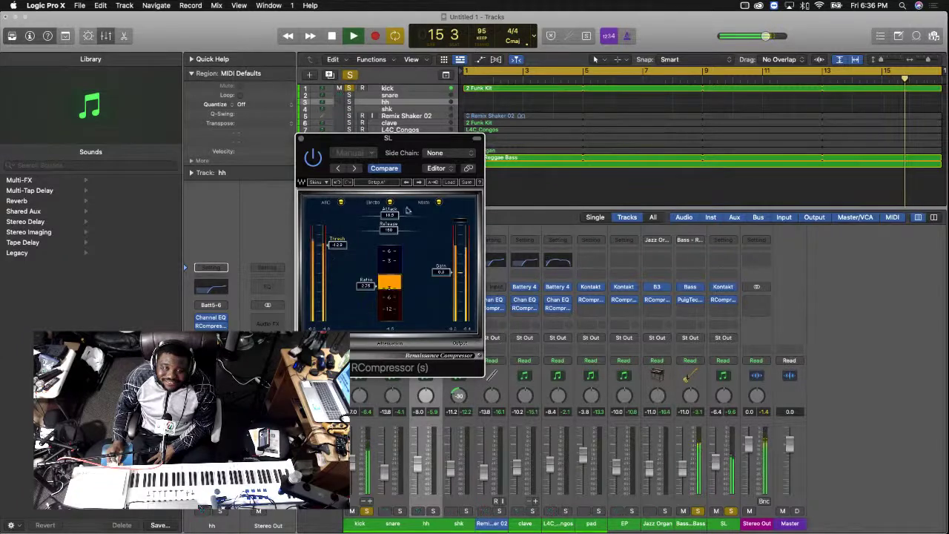
{"action": "left_click_drag", "start_coordinate": [408, 220], "coordinate": [406, 211]}
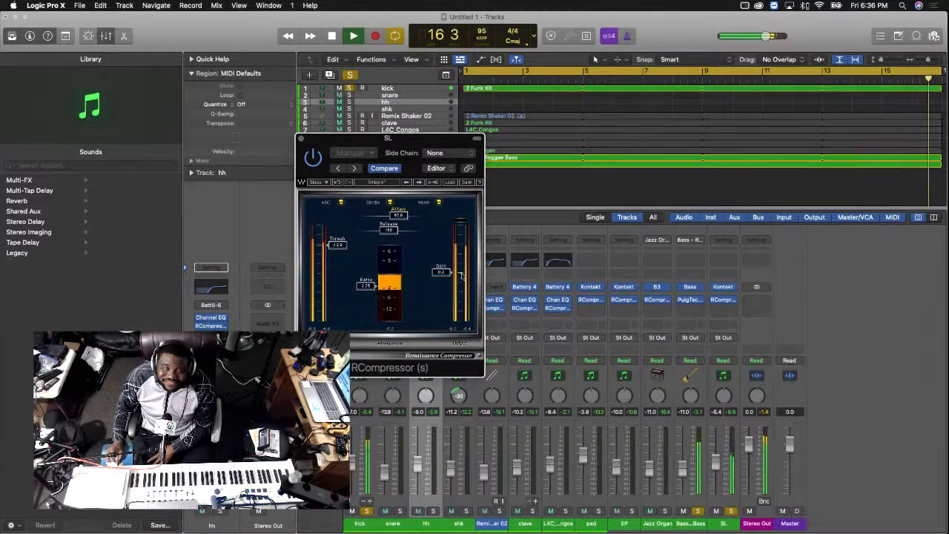
{"action": "left_click", "coordinate": [302, 139]}
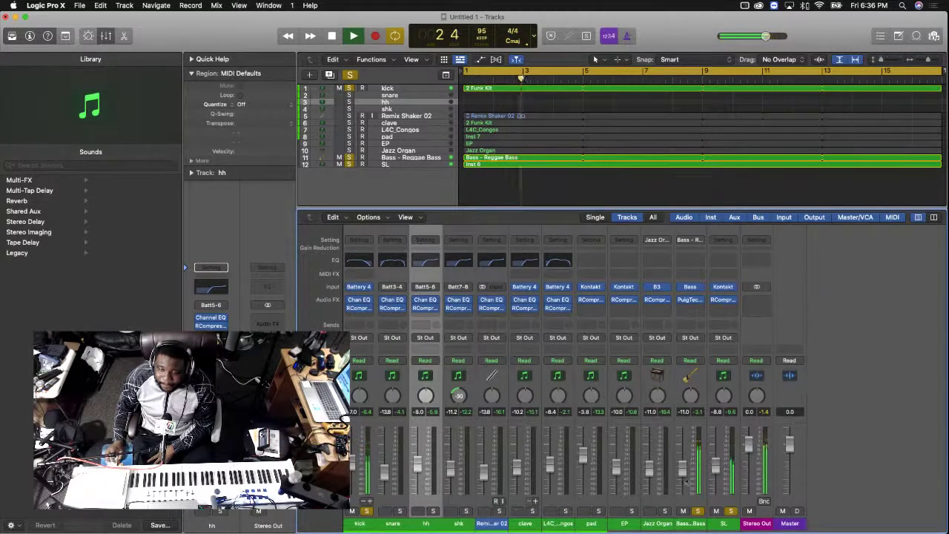
Solo the EP alongside the kick, bass and SL, and clear the solos on SL, bass, EP and kick
{"action": "left_click", "coordinate": [632, 511]}
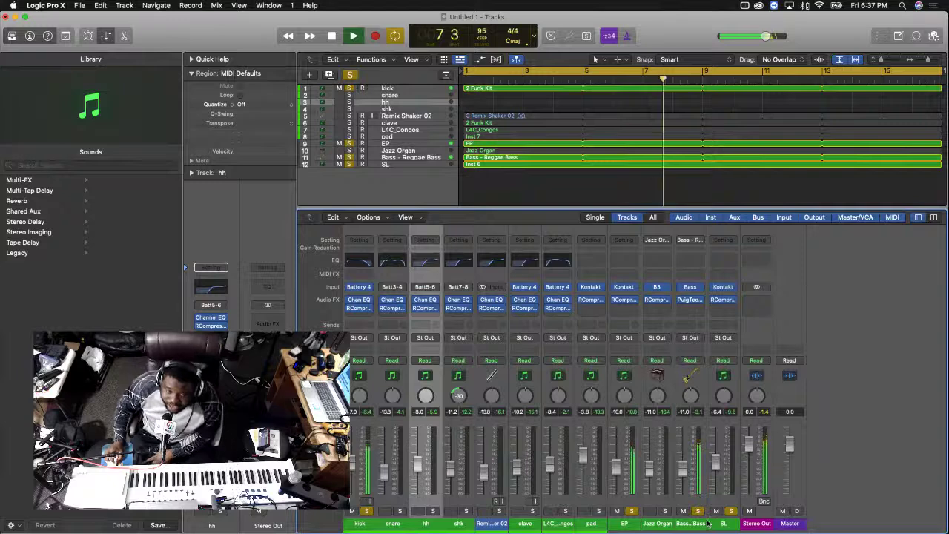
{"action": "left_click", "coordinate": [730, 510]}
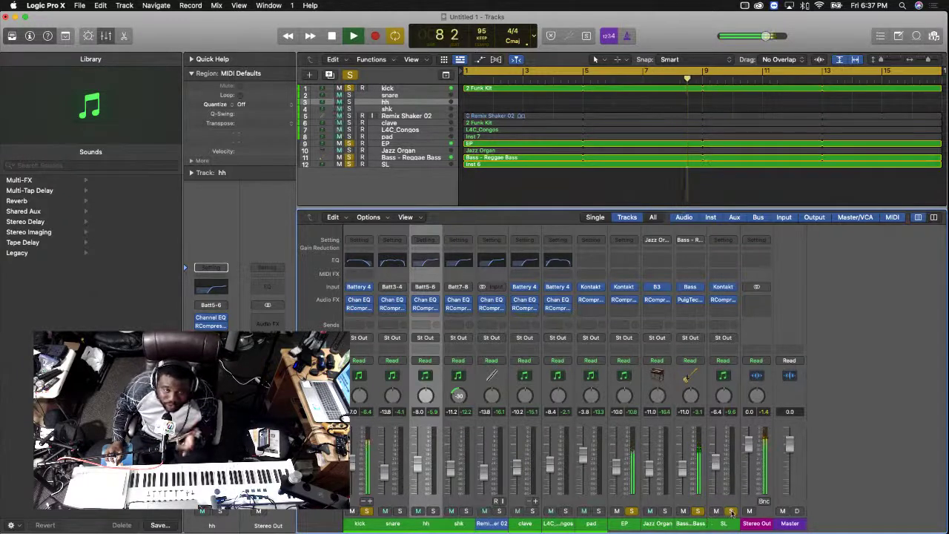
{"action": "left_click", "coordinate": [698, 510]}
{"action": "left_click", "coordinate": [630, 511]}
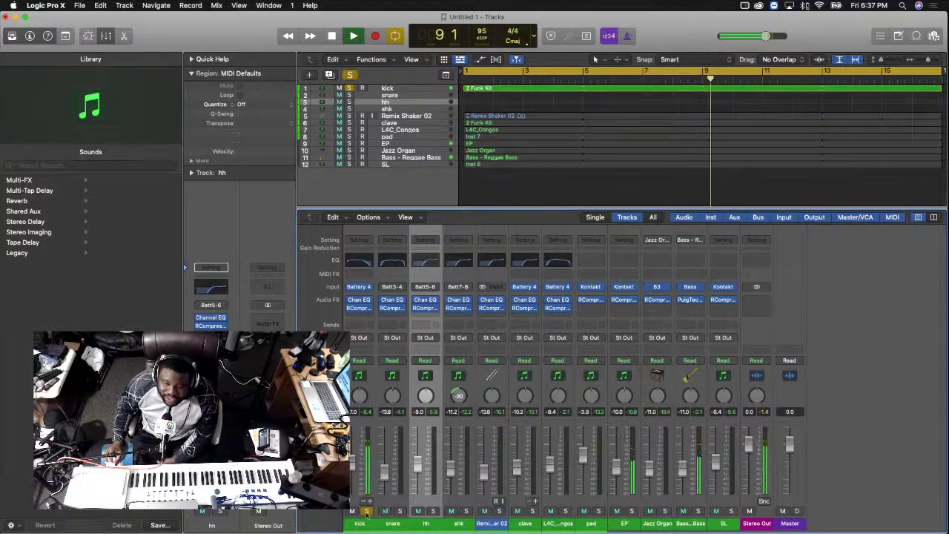
{"action": "left_click", "coordinate": [367, 510]}
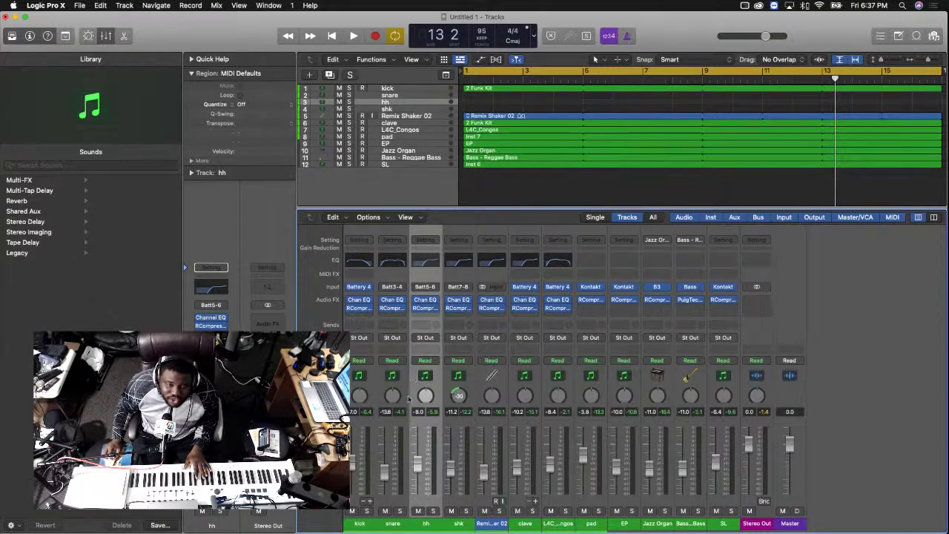
Insert the Waves RVerb (s) stereo plug-in below the RCompressor on the kick channel and close its window
{"action": "left_click", "coordinate": [356, 314]}
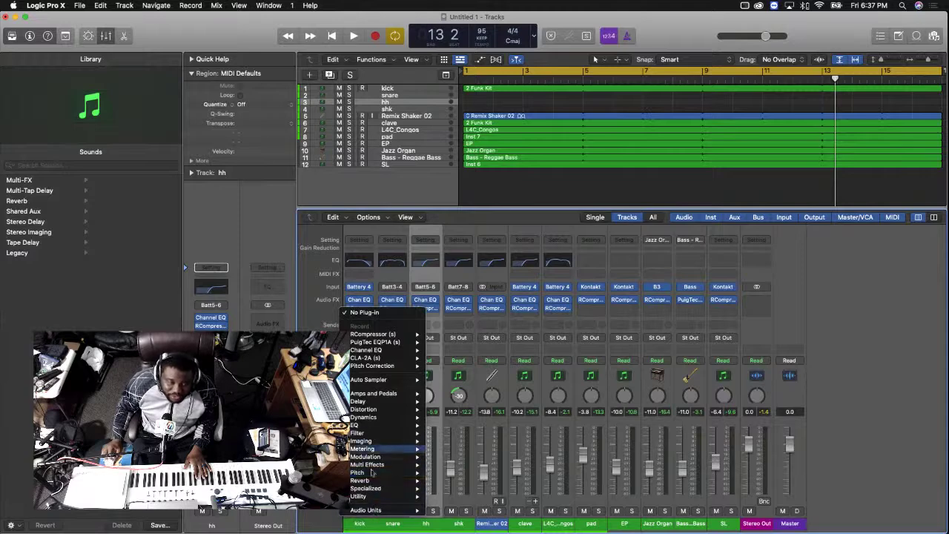
{"action": "mouse_move", "coordinate": [363, 481]}
{"action": "mouse_move", "coordinate": [471, 497]}
{"action": "mouse_move", "coordinate": [380, 511]}
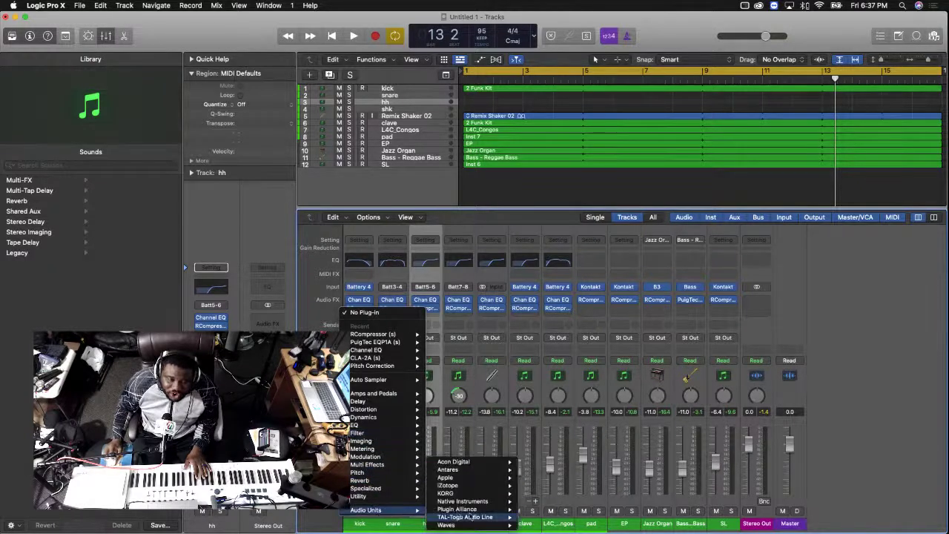
{"action": "mouse_move", "coordinate": [466, 524]}
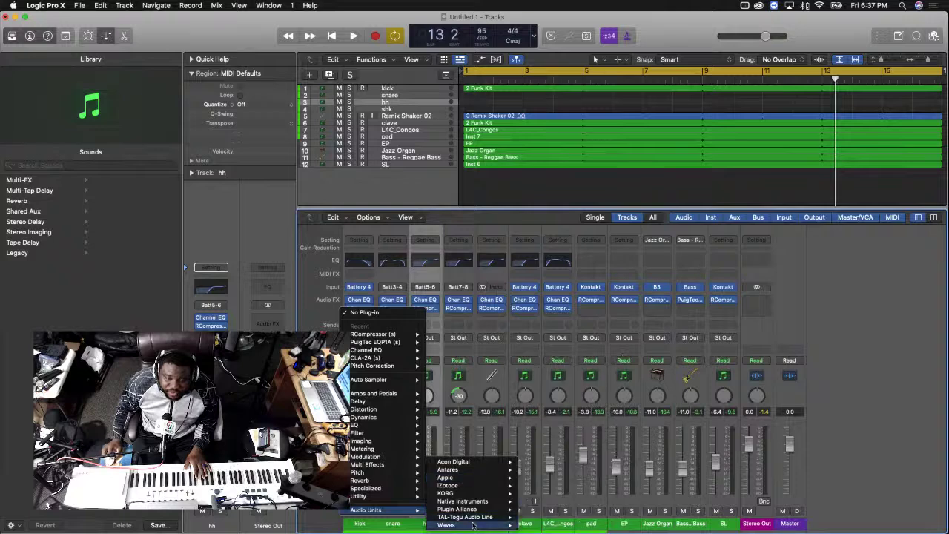
{"action": "scroll", "coordinate": [552, 482], "scroll_direction": "down", "scroll_amount": 10}
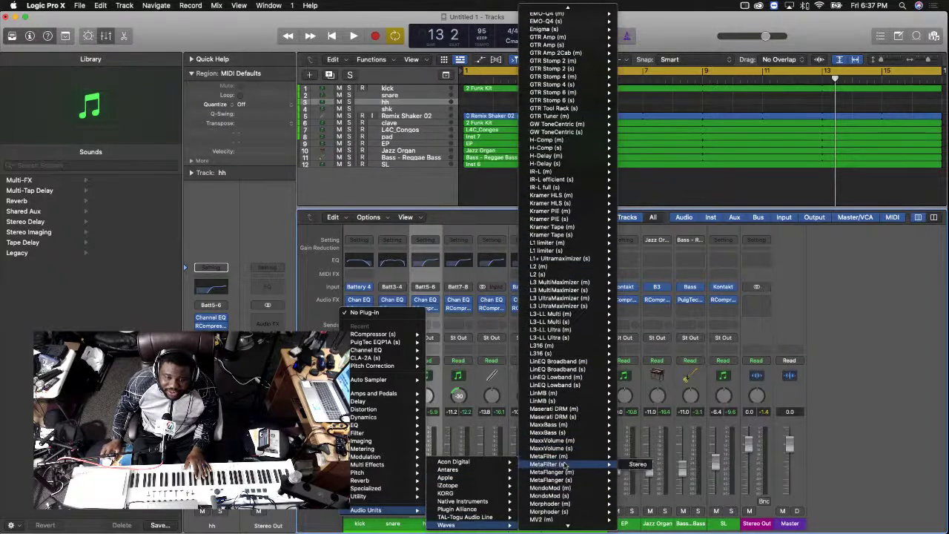
{"action": "scroll", "coordinate": [564, 467], "scroll_direction": "down", "scroll_amount": 5}
{"action": "scroll", "coordinate": [560, 472], "scroll_direction": "down", "scroll_amount": 7}
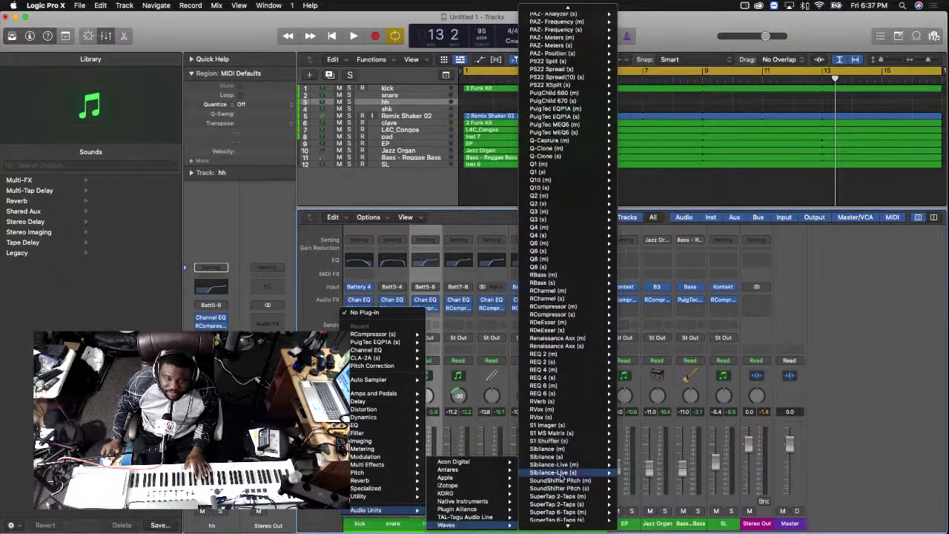
{"action": "scroll", "coordinate": [559, 474], "scroll_direction": "down", "scroll_amount": 1}
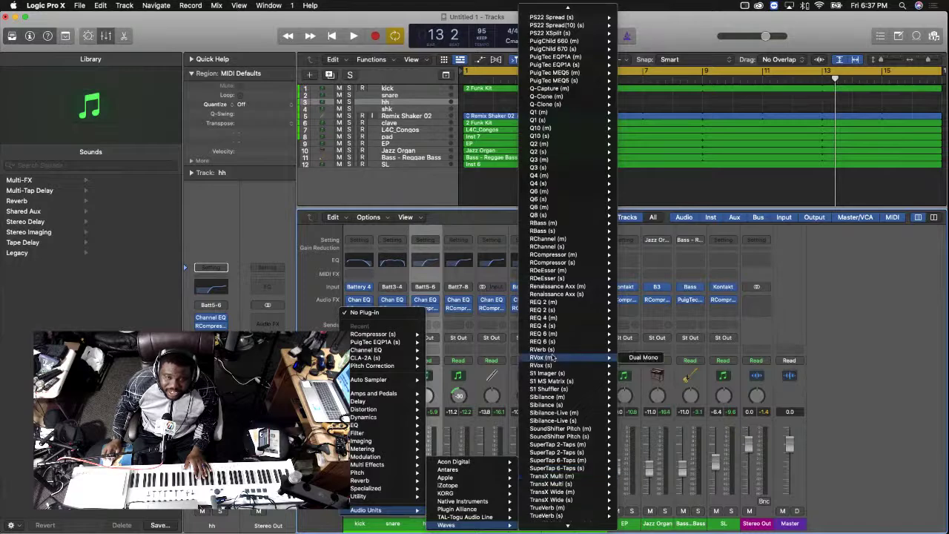
{"action": "left_click", "coordinate": [625, 350]}
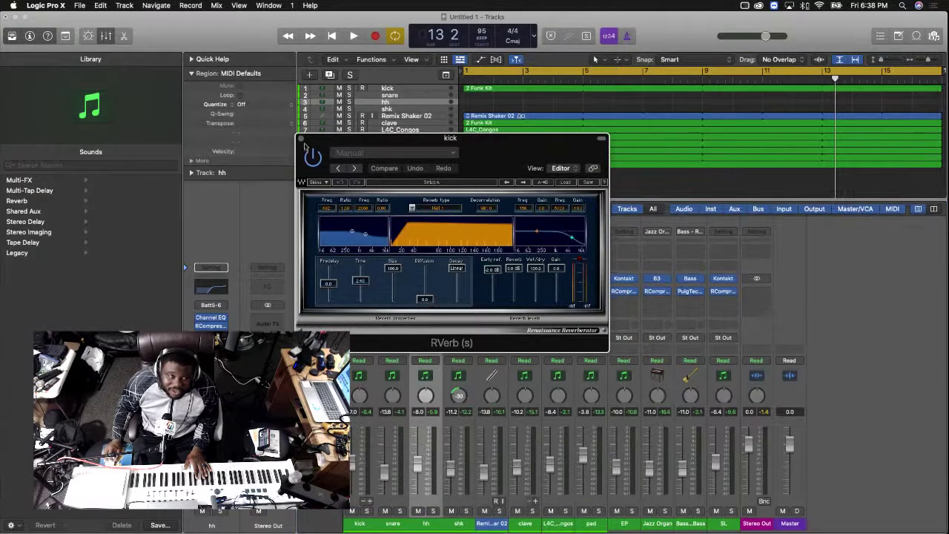
{"action": "left_click", "coordinate": [301, 140]}
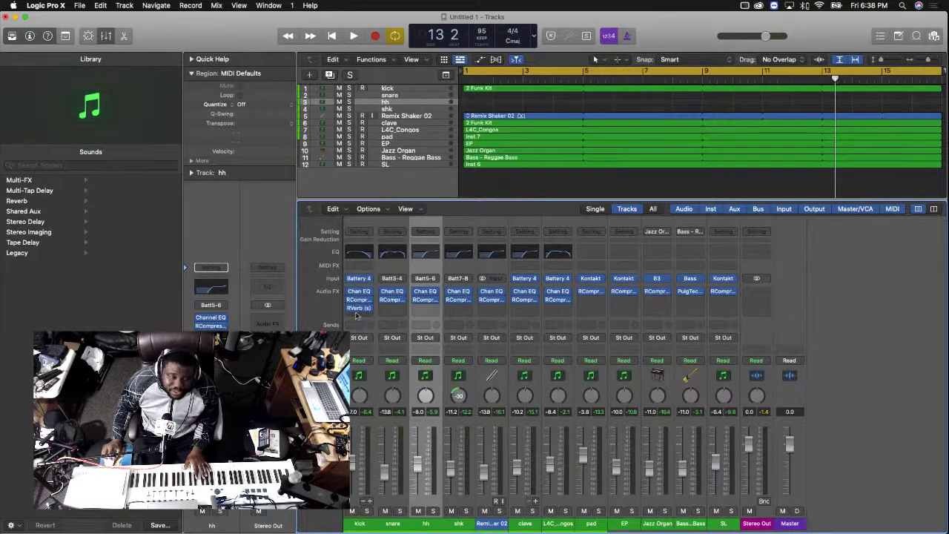
Add a send to Bus 1 on the kick channel and rename the bus's aux channel to verb
{"action": "left_click", "coordinate": [360, 326]}
{"action": "mouse_move", "coordinate": [371, 337]}
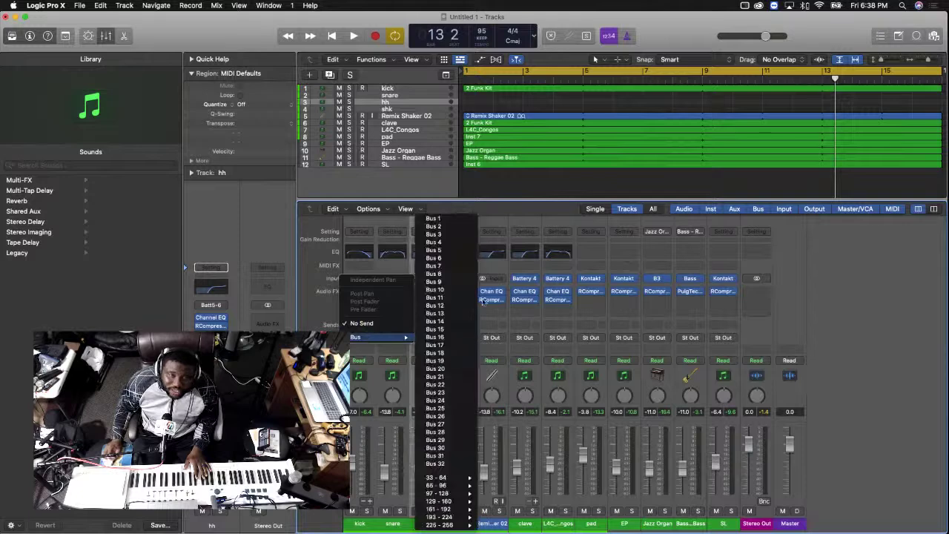
{"action": "left_click", "coordinate": [433, 219]}
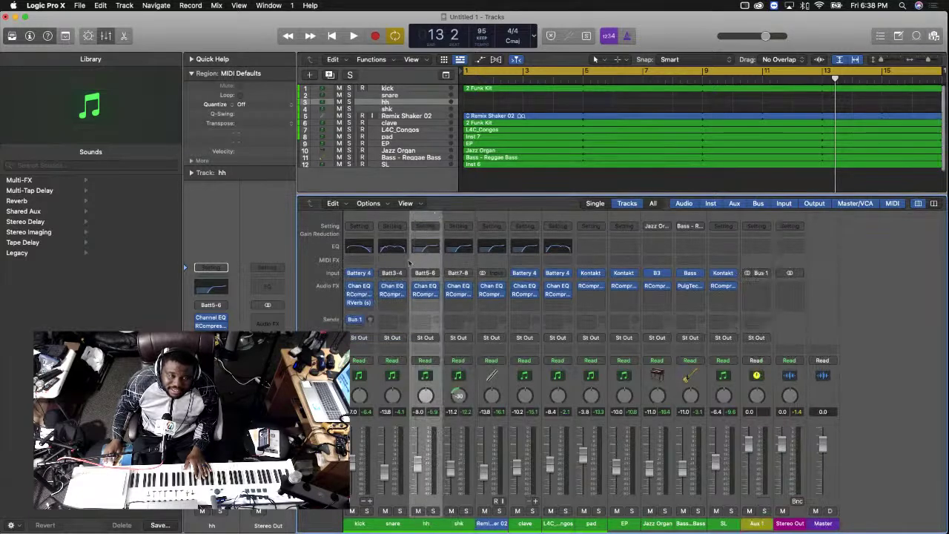
{"action": "left_click", "coordinate": [756, 526]}
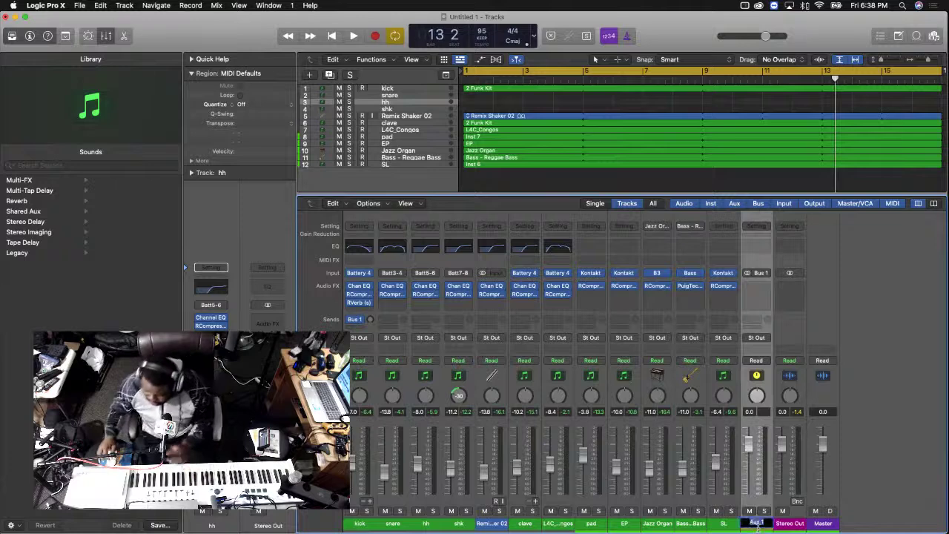
{"action": "type", "text": "verb"}
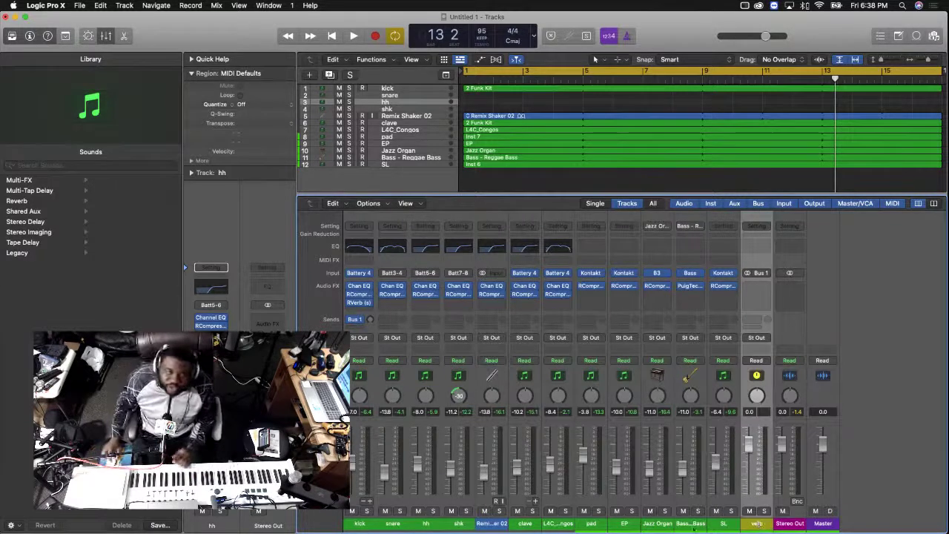
Move the RVerb plug-in from the kick channel to the verb aux channel
{"action": "left_click", "coordinate": [358, 320]}
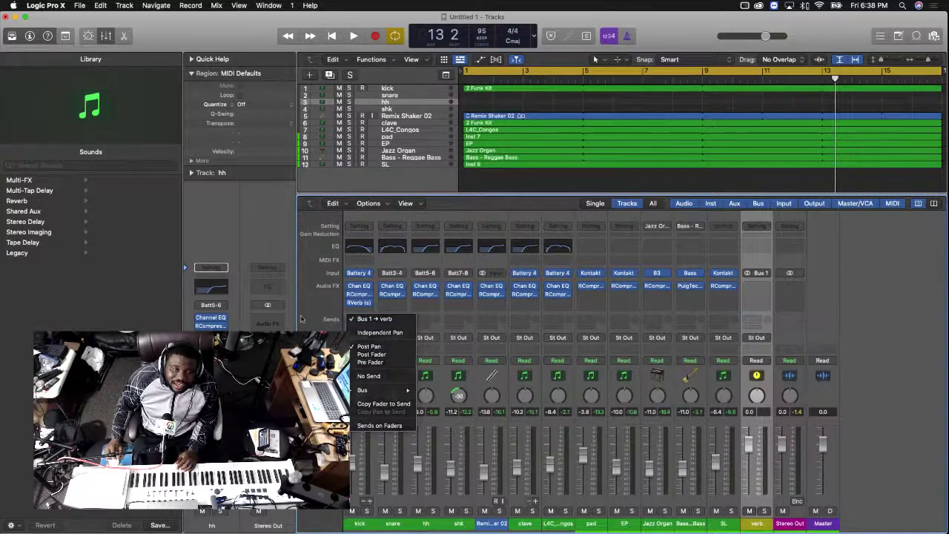
{"action": "left_click", "coordinate": [367, 319]}
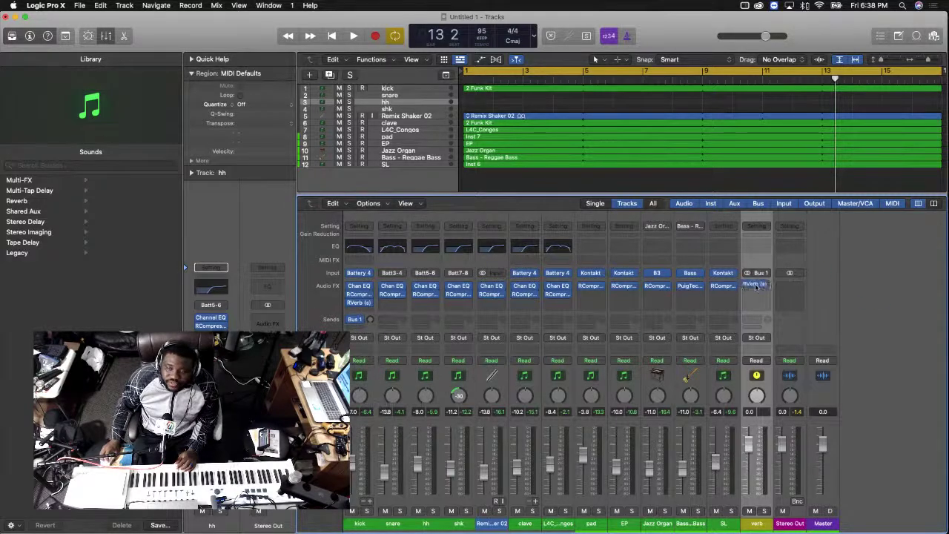
{"action": "left_click_drag", "start_coordinate": [761, 287], "coordinate": [761, 288]}
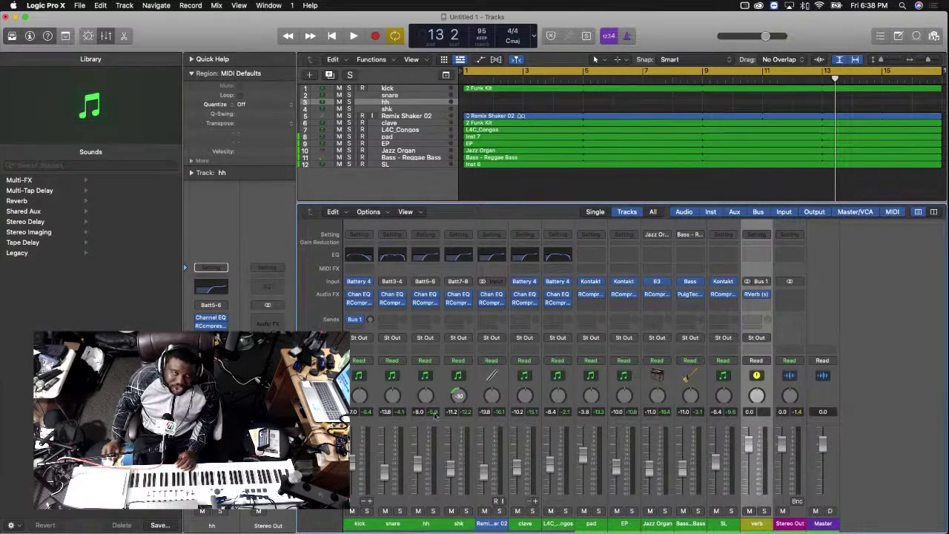
Play the song with the kick soloed and set the kick's Bus 1 send level to about -15.9 dB
{"action": "key", "text": "space"}
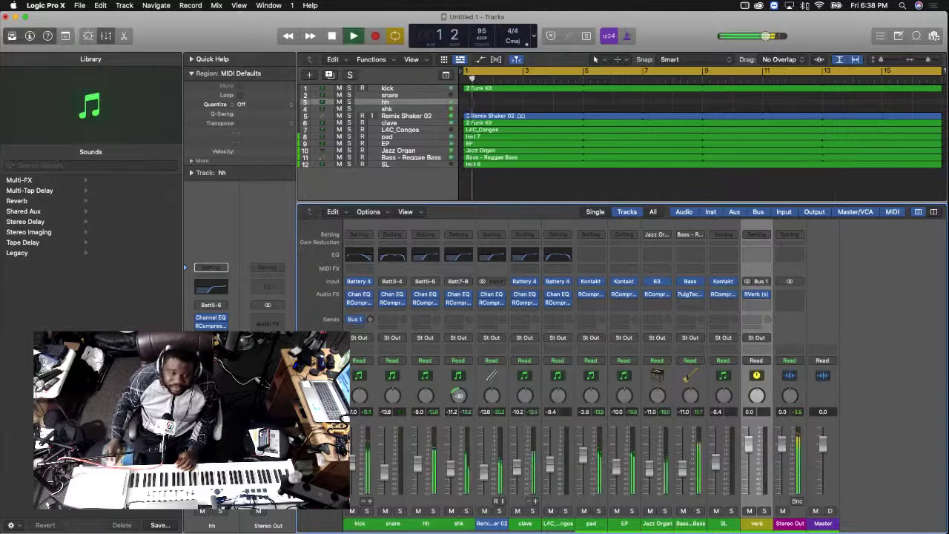
{"action": "left_click", "coordinate": [350, 88]}
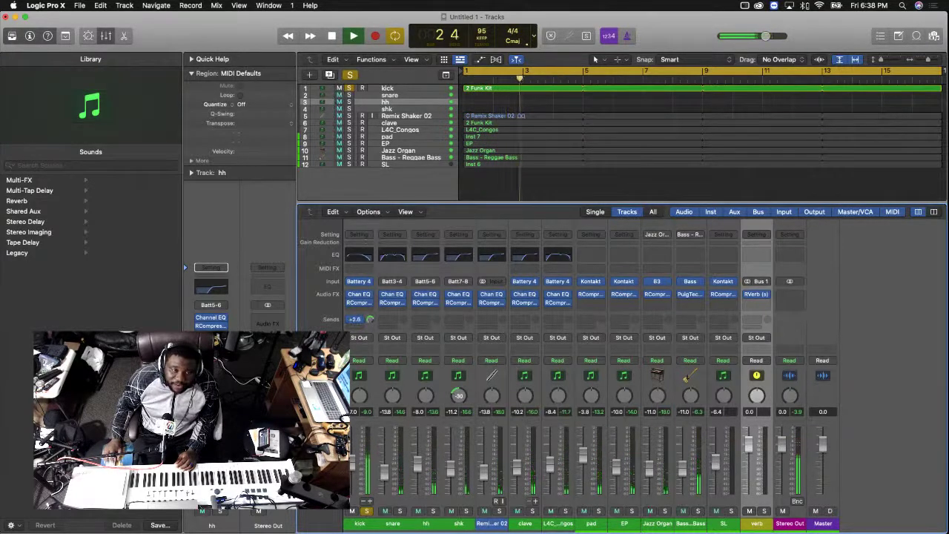
{"action": "left_click_drag", "start_coordinate": [370, 318], "coordinate": [371, 304]}
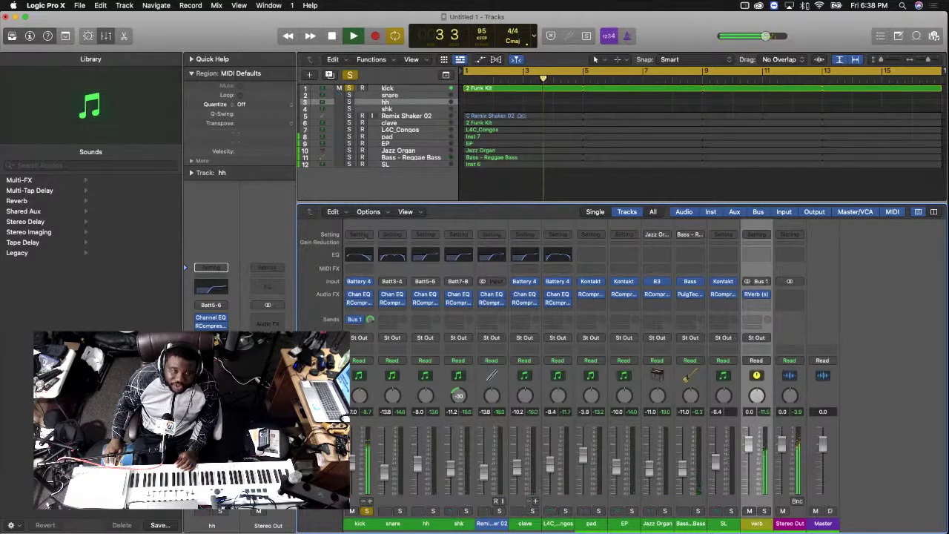
{"action": "mouse_move", "coordinate": [371, 318]}
{"action": "left_mouse_down"}
{"action": "mouse_move", "coordinate": [372, 343]}
{"action": "mouse_move", "coordinate": [370, 321]}
{"action": "left_mouse_up"}
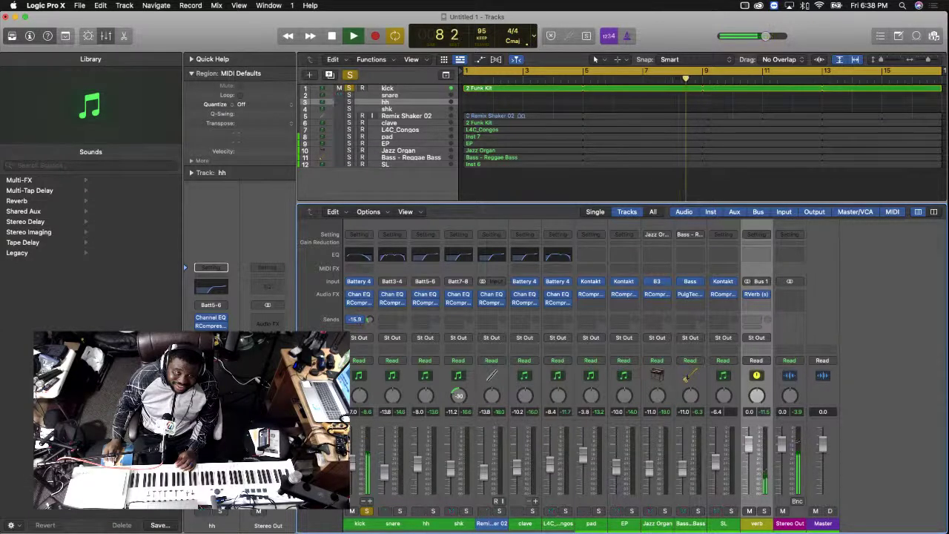
Solo the snare and add a Bus 1 (verb) send to the snare, hh, shk and Remix Shaker 02 channels together
{"action": "left_click", "coordinate": [400, 511]}
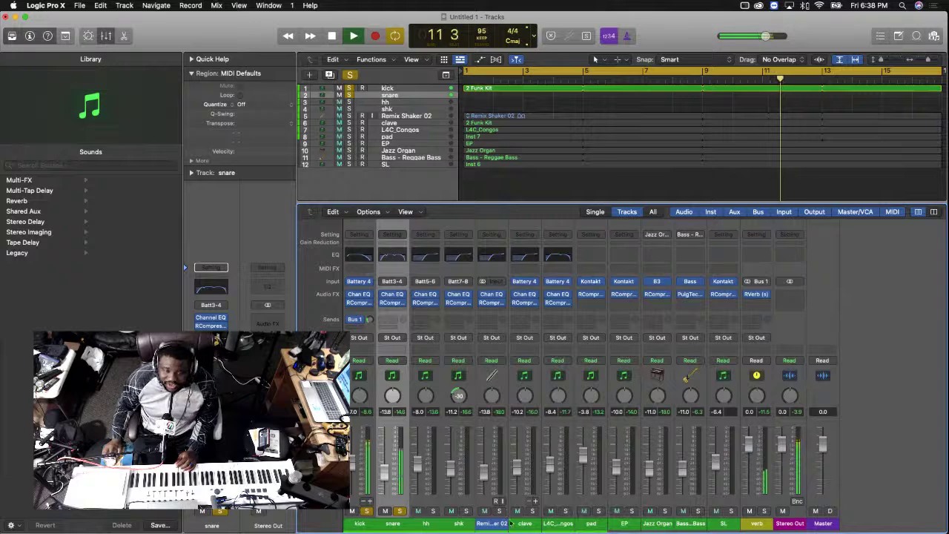
{"action": "left_click", "coordinate": [481, 460]}
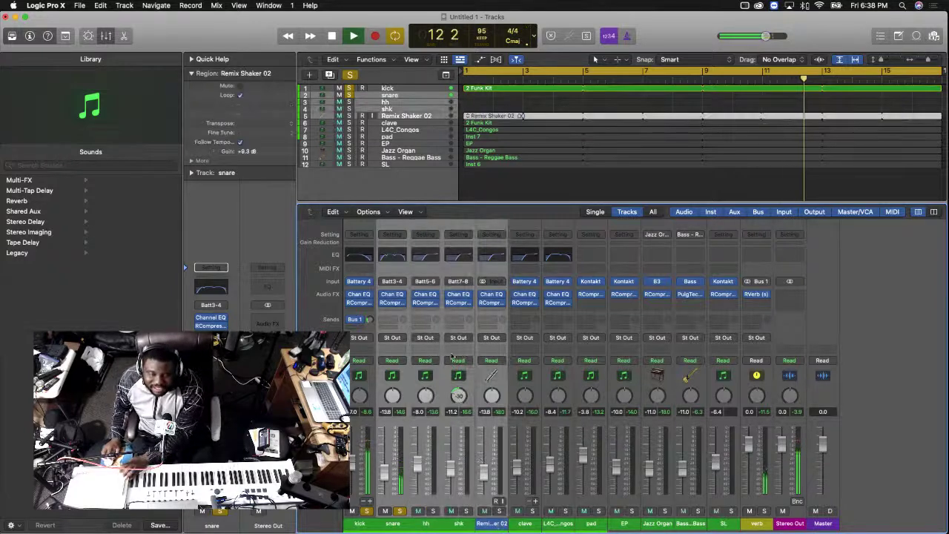
{"action": "left_click", "coordinate": [498, 447]}
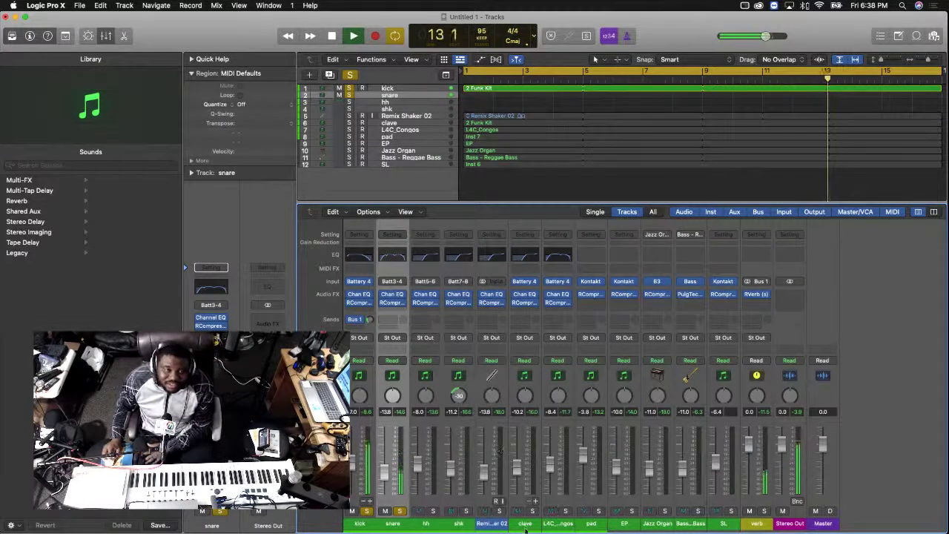
{"action": "left_click", "coordinate": [498, 523]}
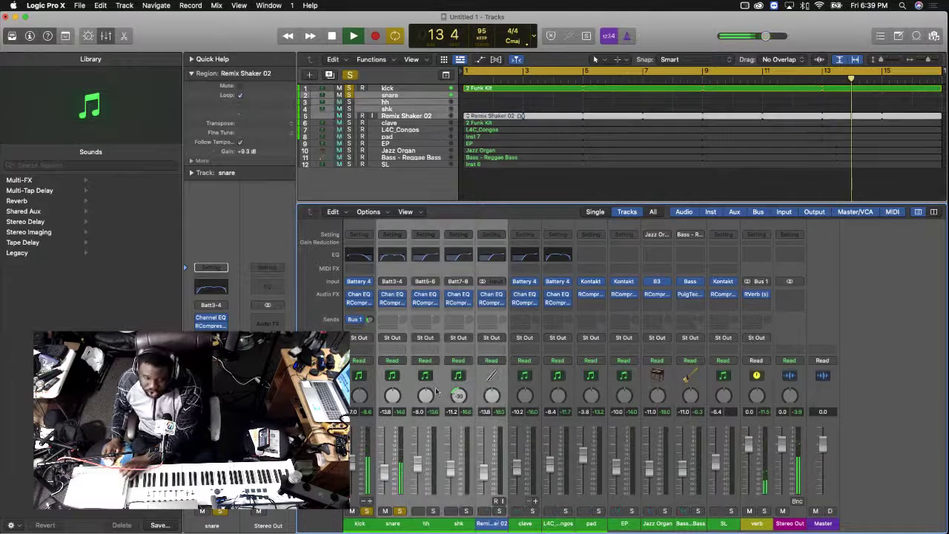
{"action": "left_click", "coordinate": [390, 319]}
{"action": "mouse_move", "coordinate": [398, 330]}
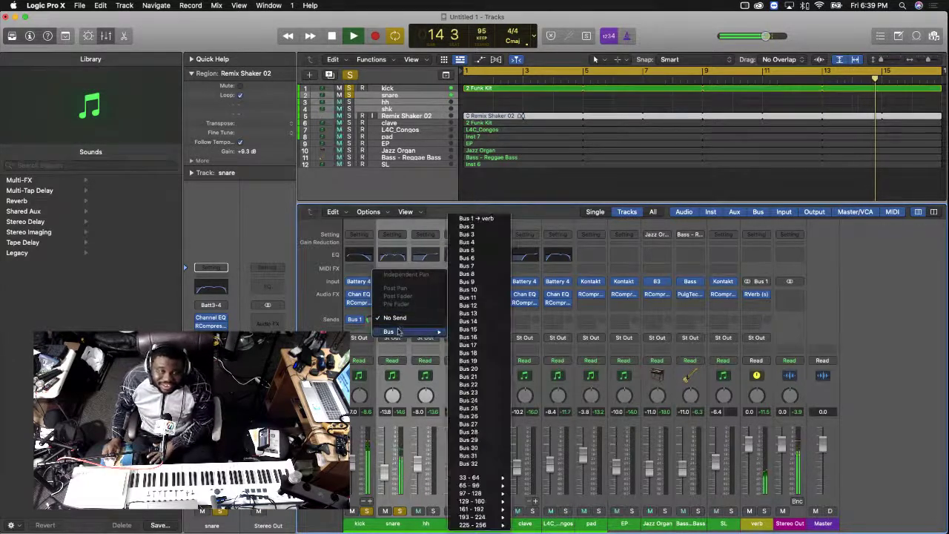
{"action": "left_click", "coordinate": [475, 219]}
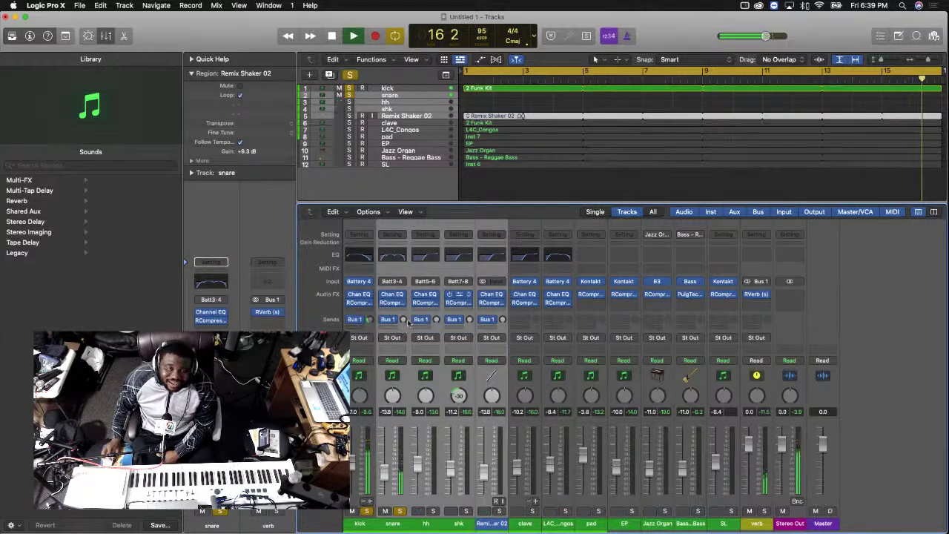
Raise the verb send level of the snare through Remix Shaker 02 channels together, and reselect the snare alone
{"action": "left_click_drag", "start_coordinate": [404, 320], "coordinate": [404, 307]}
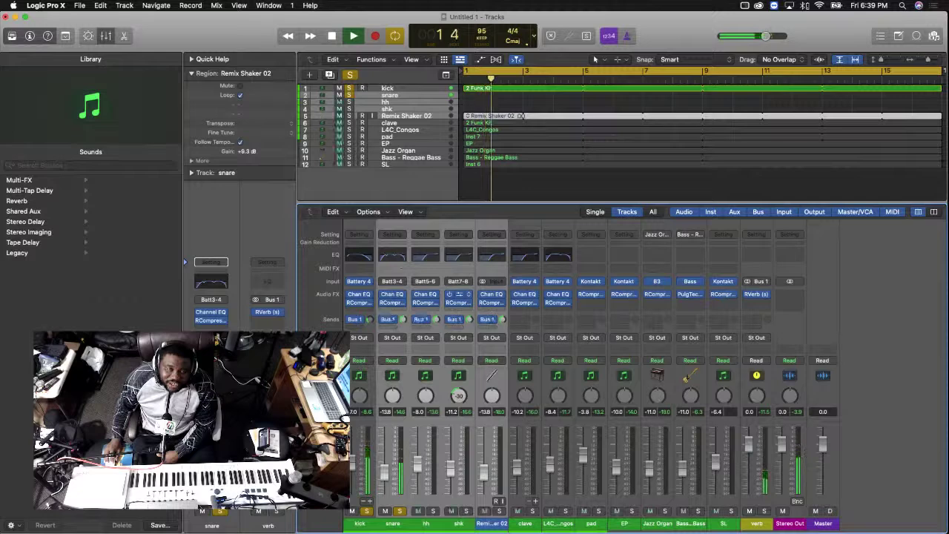
{"action": "left_click", "coordinate": [458, 523]}
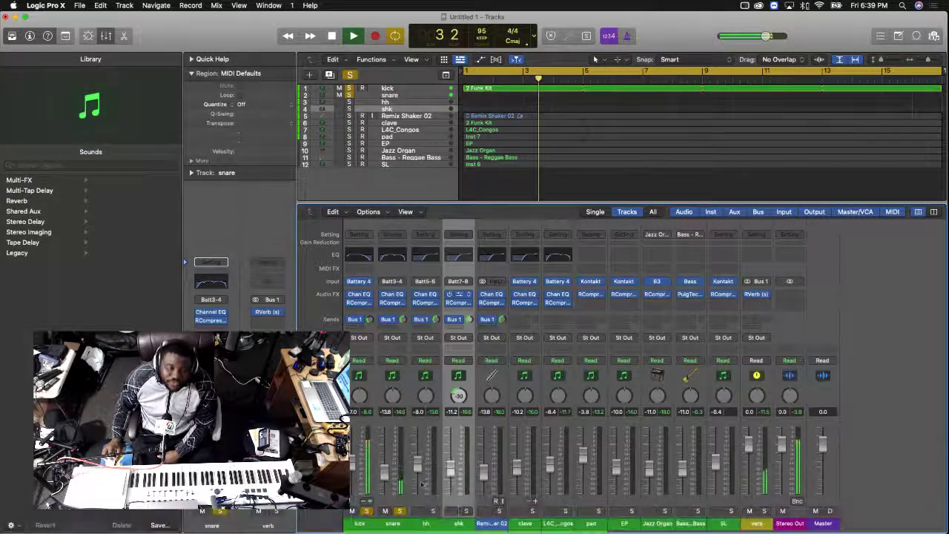
{"action": "left_click", "coordinate": [404, 523]}
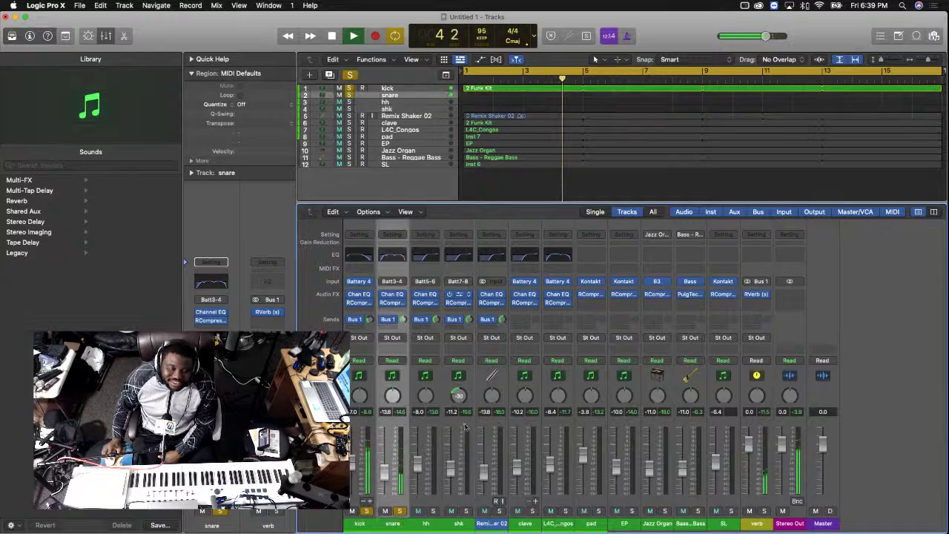
Solo hh, shk and Remix Shaker 02 as well, and lower the snare's verb send level
{"action": "left_click", "coordinate": [465, 511]}
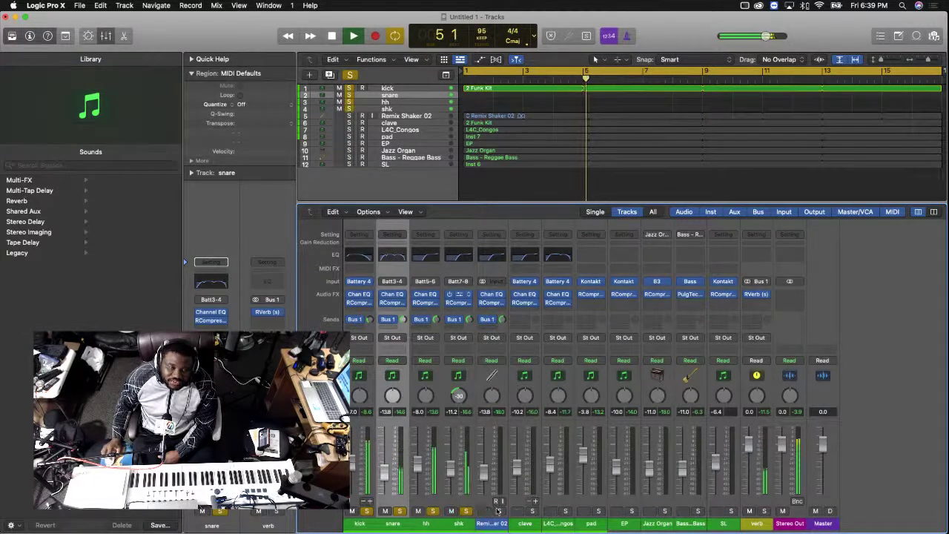
{"action": "left_click", "coordinate": [499, 510]}
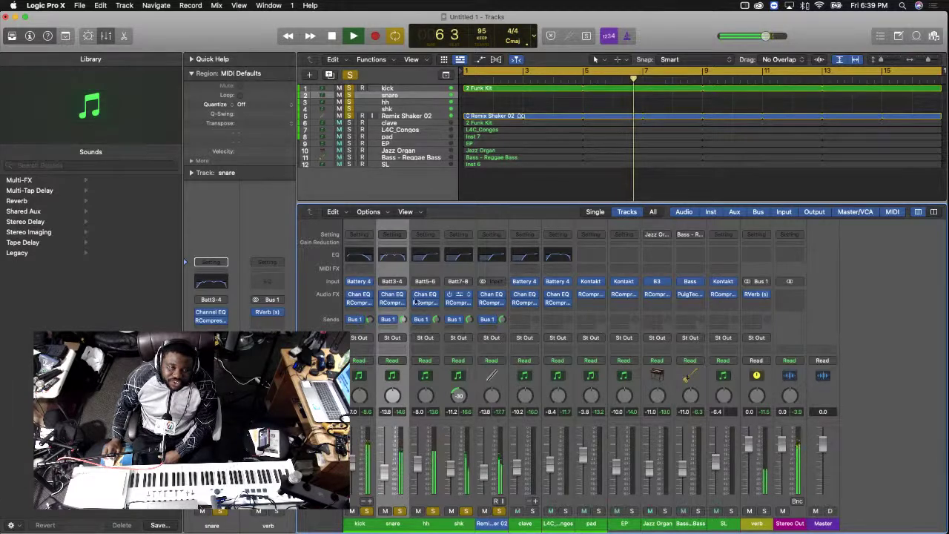
{"action": "mouse_move", "coordinate": [403, 320]}
{"action": "left_click_drag", "start_coordinate": [402, 319], "coordinate": [403, 356]}
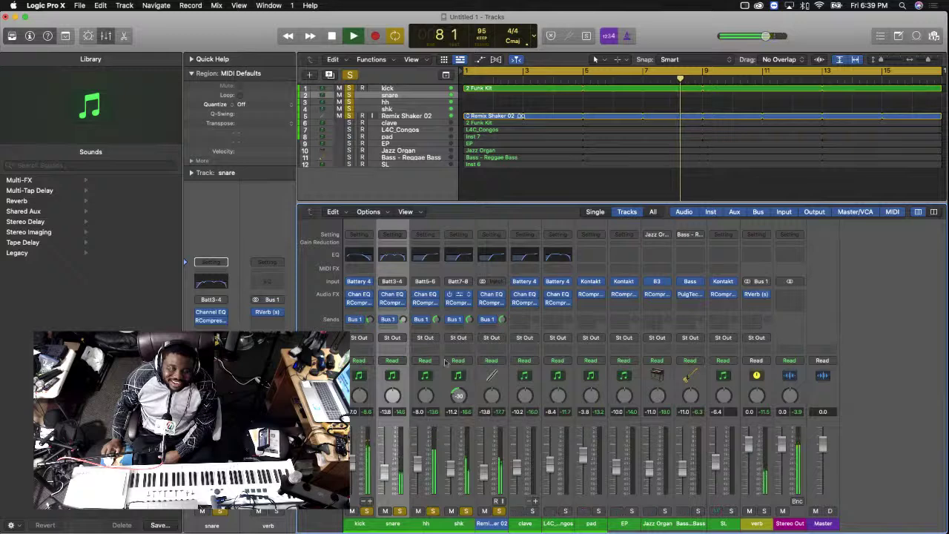
Adjust the verb sends of hh, shk and Remix Shaker 02, setting hh to about -15.6 dB and Remix Shaker 02 to about -12.8 dB
{"action": "left_click", "coordinate": [436, 320]}
{"action": "mouse_move", "coordinate": [436, 320]}
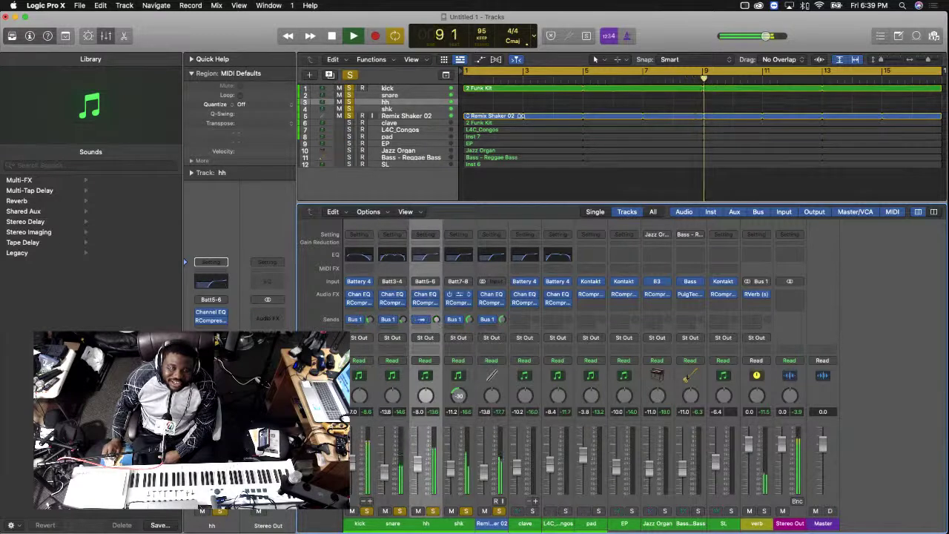
{"action": "left_click_drag", "start_coordinate": [436, 320], "coordinate": [437, 308]}
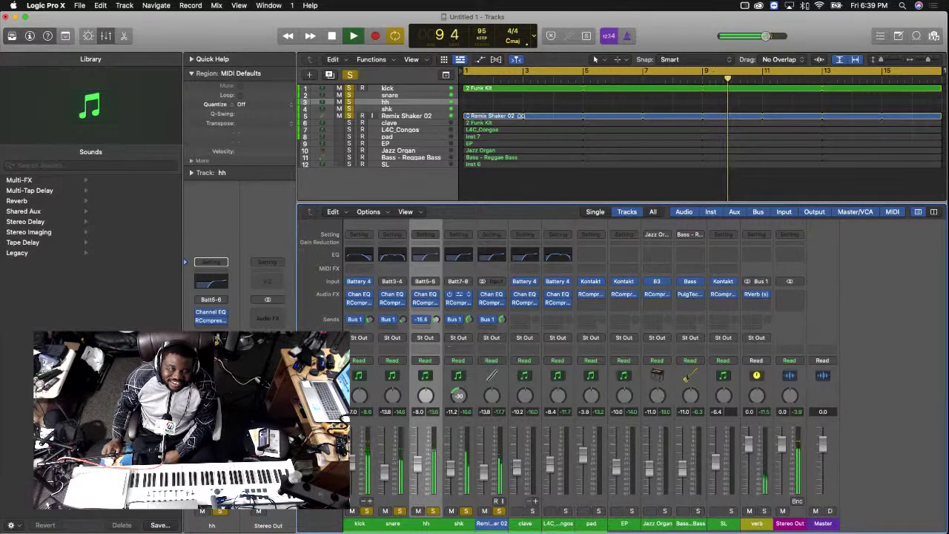
{"action": "mouse_move", "coordinate": [468, 319]}
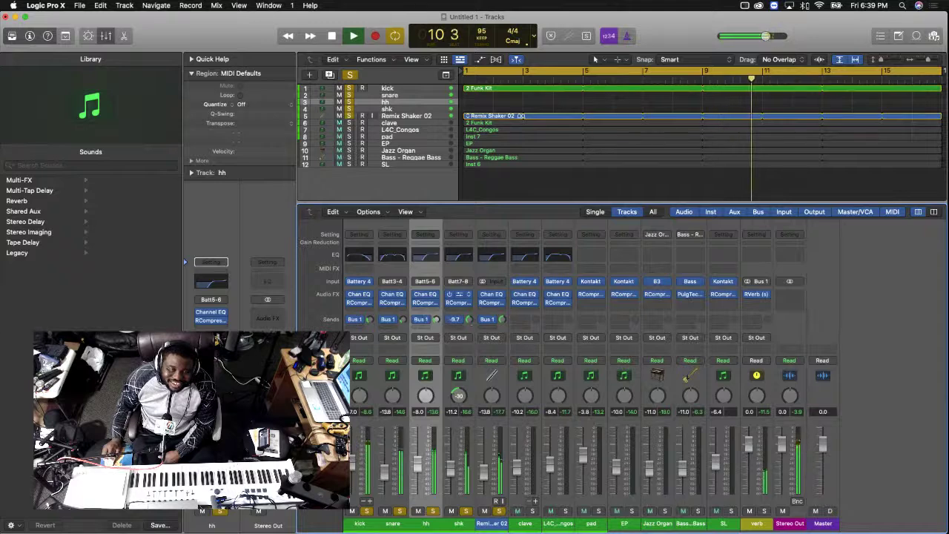
{"action": "left_click_drag", "start_coordinate": [467, 319], "coordinate": [468, 323]}
{"action": "mouse_move", "coordinate": [501, 319]}
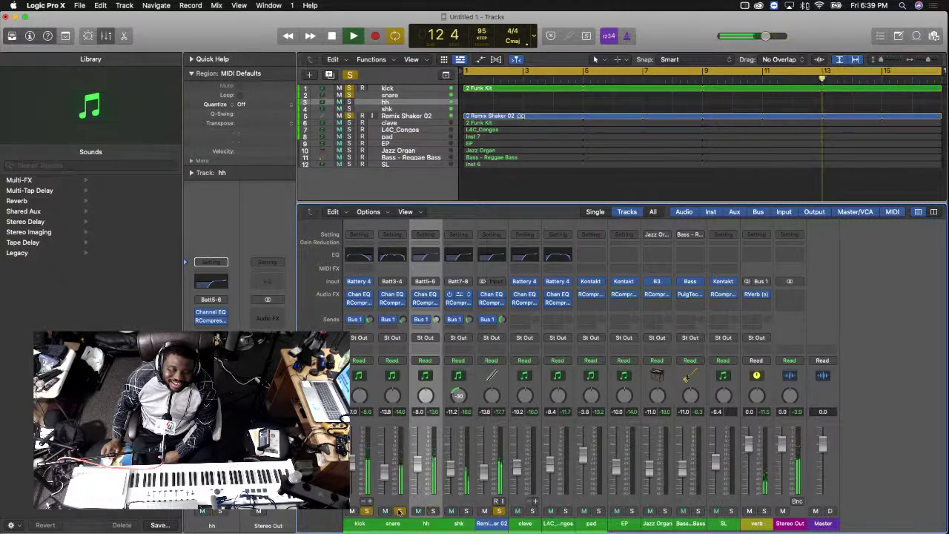
{"action": "left_click_drag", "start_coordinate": [502, 318], "coordinate": [502, 337]}
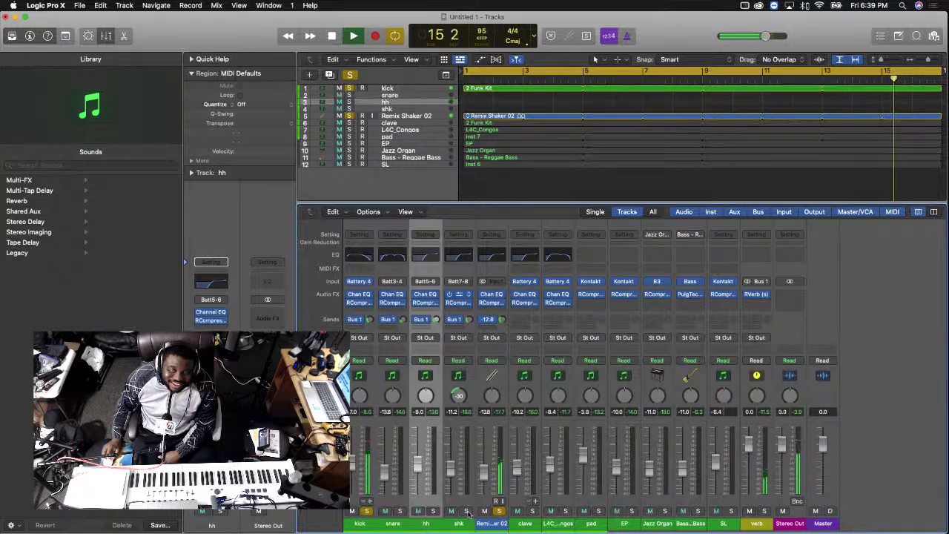
Solo shk, hh and snare again one by one while fine-tuning their verb sends, setting shk to about -16.8 dB
{"action": "left_click_drag", "start_coordinate": [467, 319], "coordinate": [467, 297]}
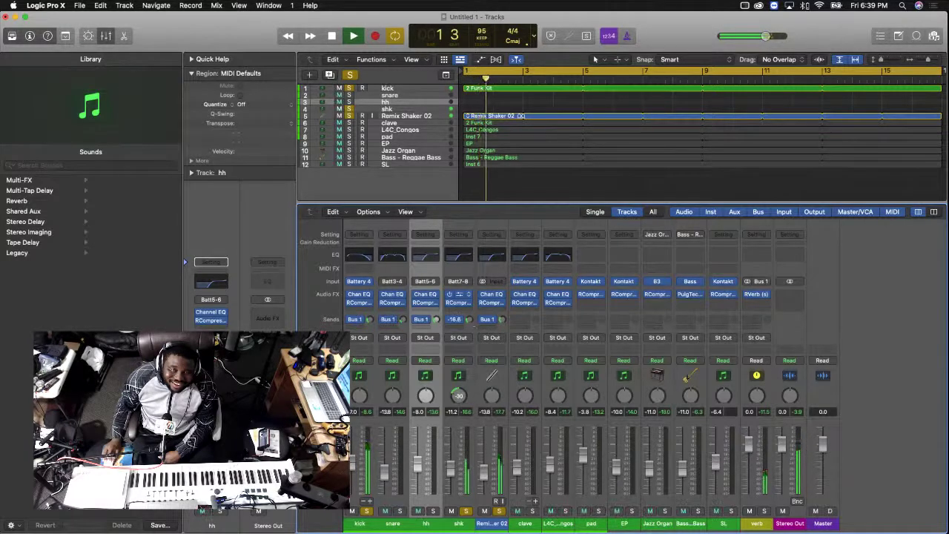
{"action": "left_click", "coordinate": [433, 510]}
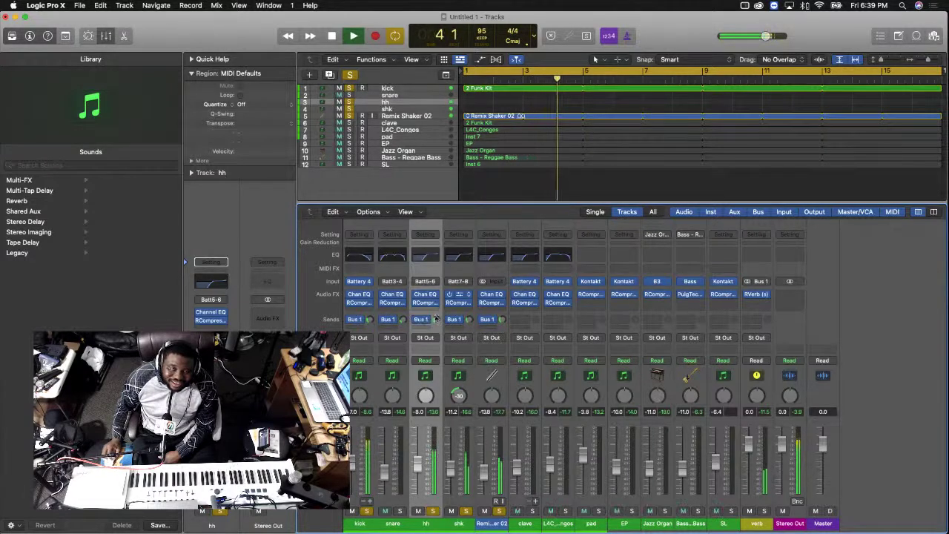
{"action": "left_click_drag", "start_coordinate": [436, 319], "coordinate": [436, 318]}
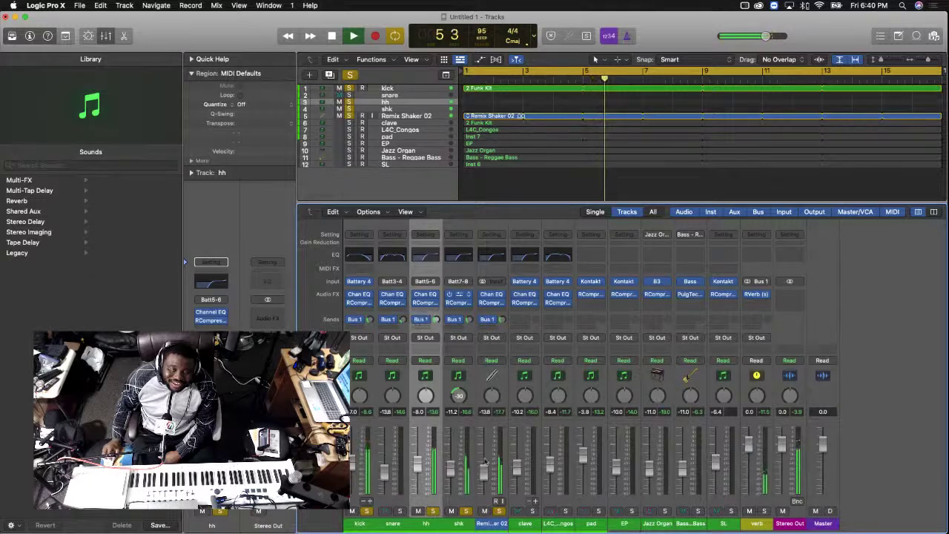
{"action": "left_click", "coordinate": [400, 512]}
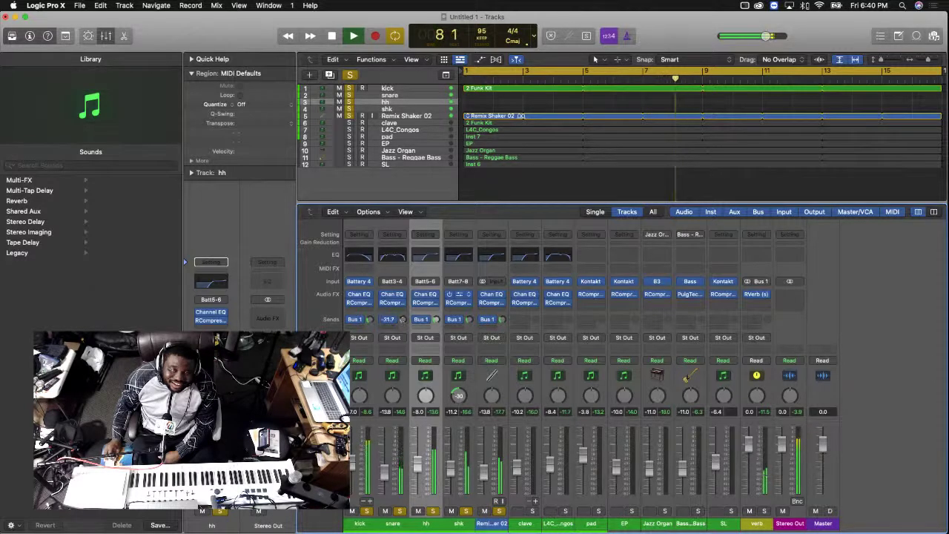
{"action": "left_click_drag", "start_coordinate": [402, 318], "coordinate": [402, 298]}
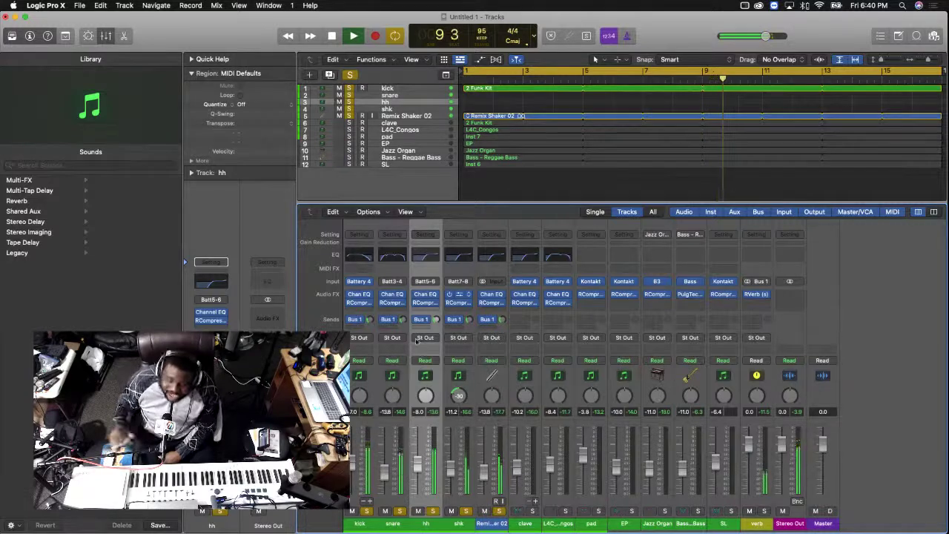
Turn off solo on the kick through Remix Shaker 02 channels, select the kick alone and stop playback
{"action": "left_click", "coordinate": [491, 441]}
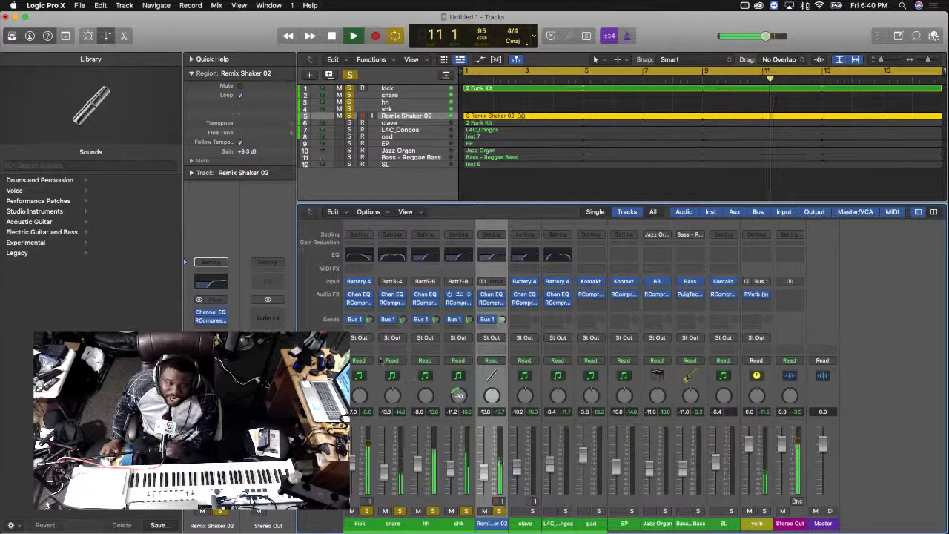
{"action": "left_click", "coordinate": [369, 523], "text": "shift"}
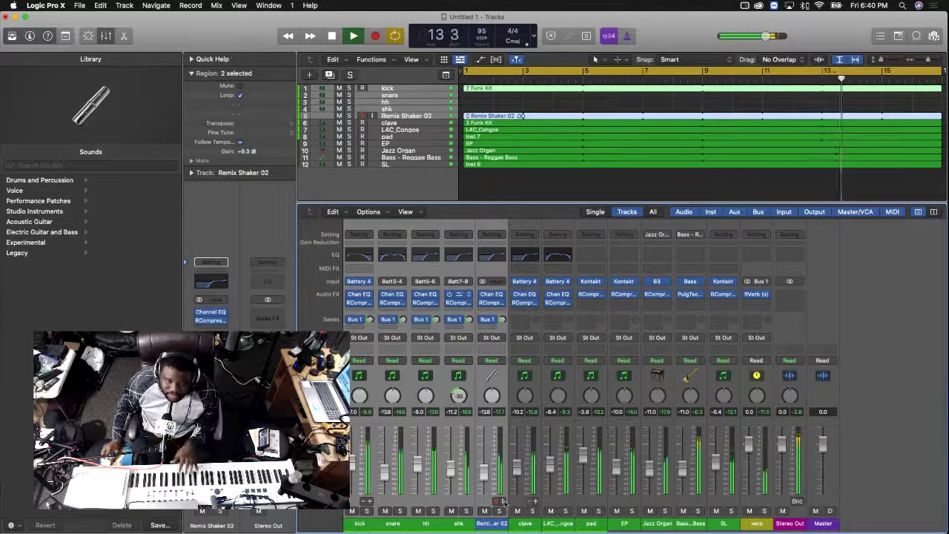
{"action": "left_click", "coordinate": [491, 523]}
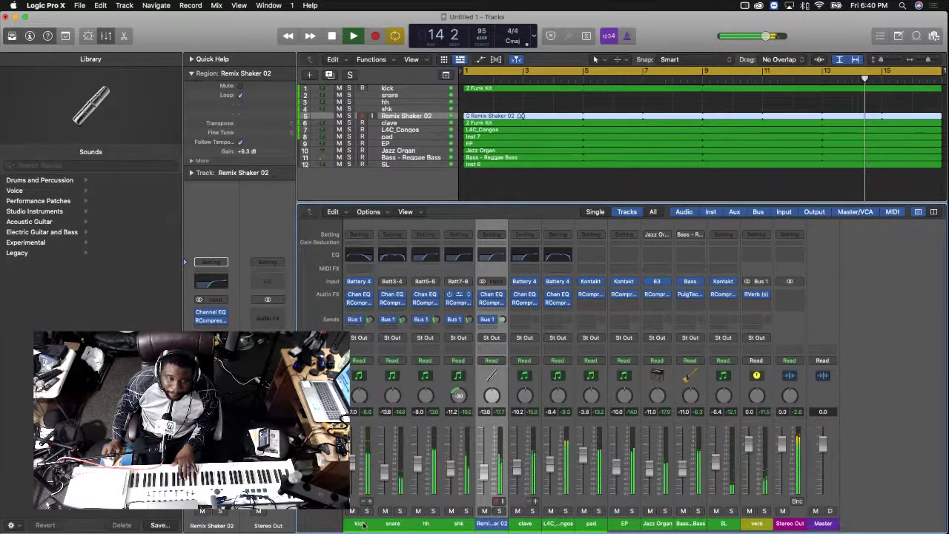
{"action": "left_click", "coordinate": [459, 522]}
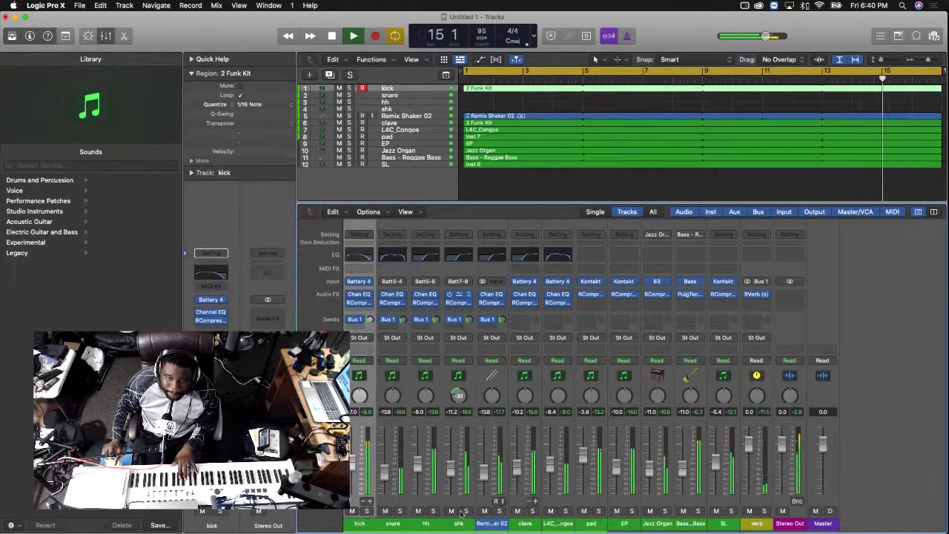
{"action": "key", "text": "space"}
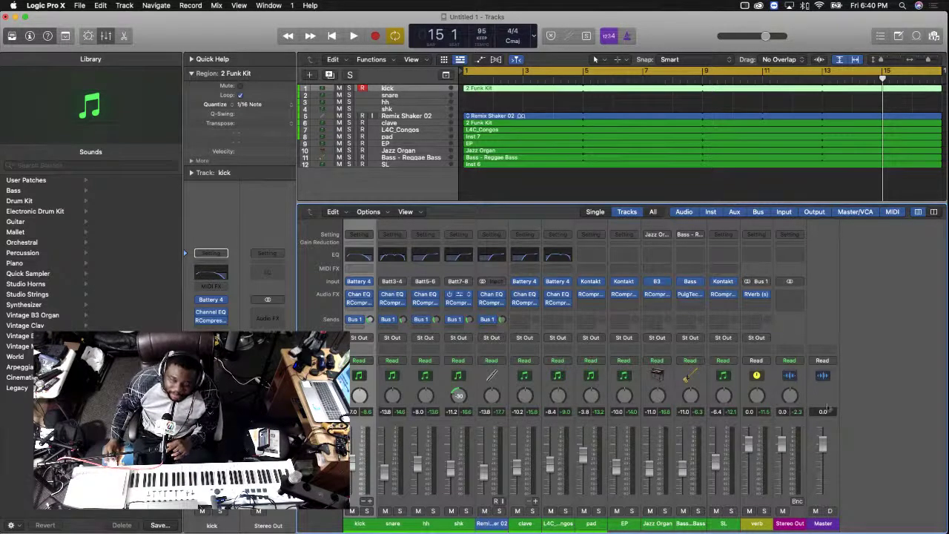
Play back the full mix, and solo the kick through clave channels together while it plays
{"action": "key", "text": "space"}
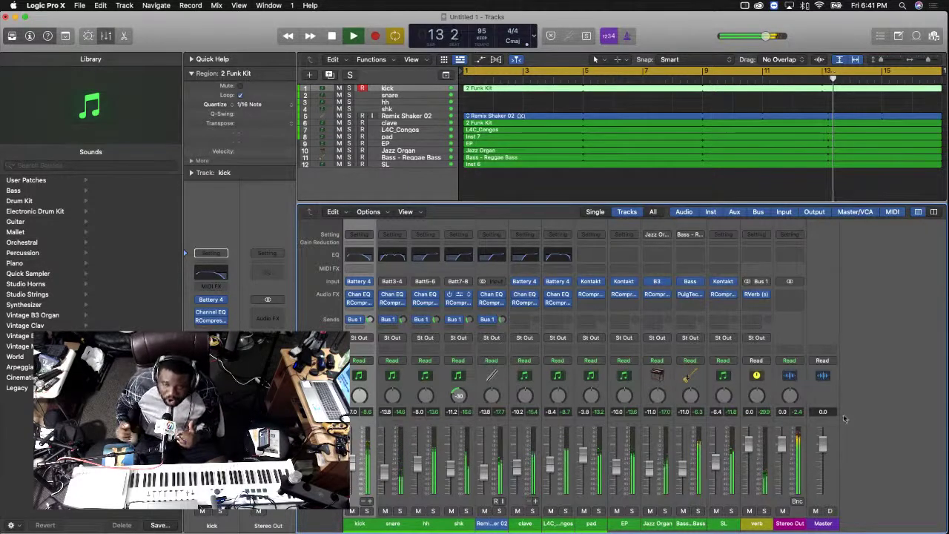
{"action": "key", "text": "space"}
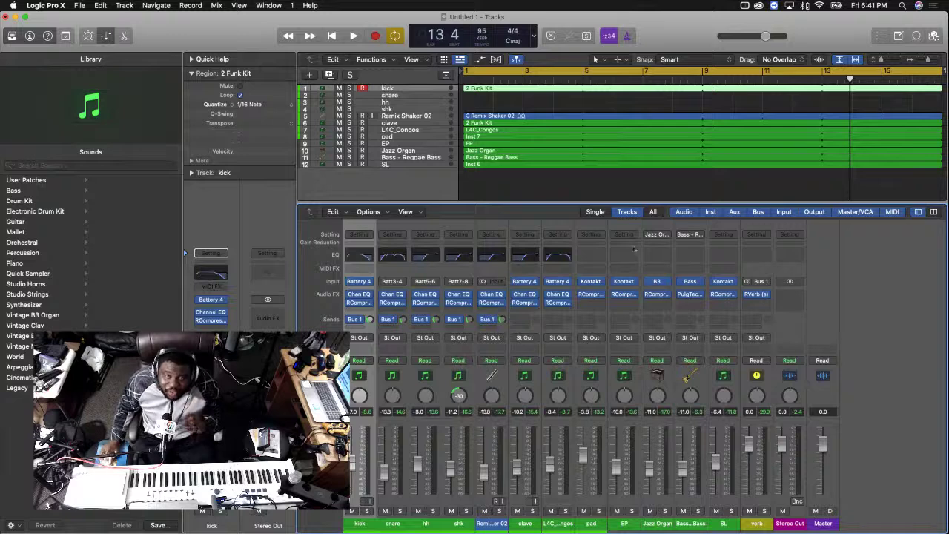
{"action": "key", "text": "space"}
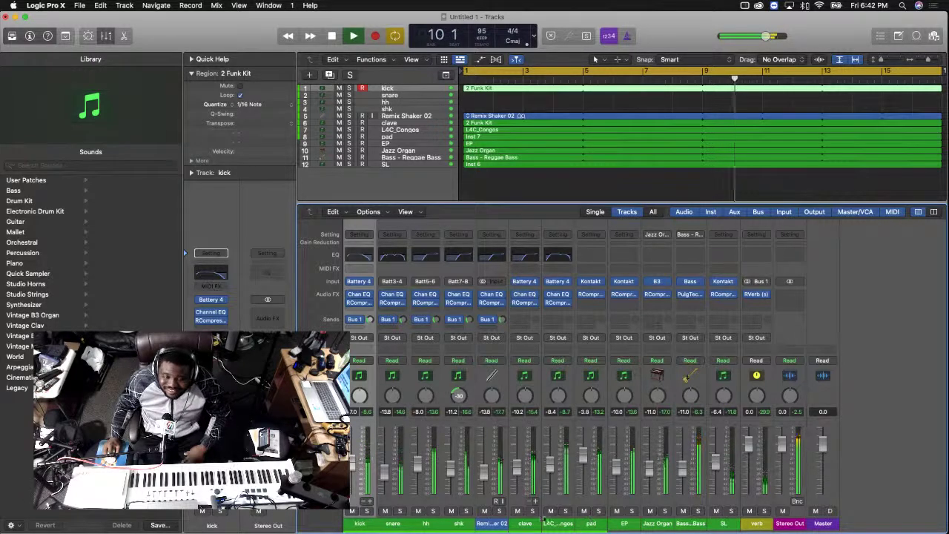
{"action": "left_click", "coordinate": [466, 511]}
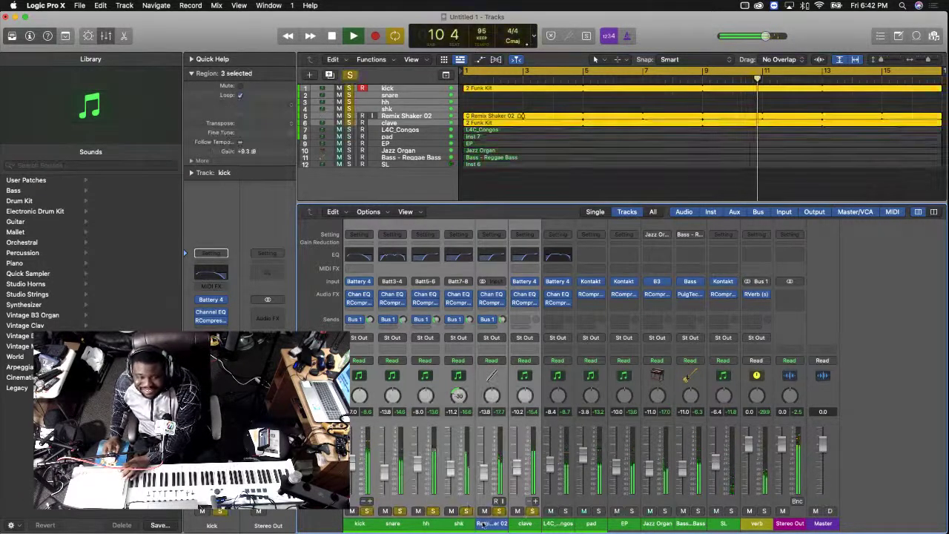
Compare the percussion with shk unsoloed and soloed, centre its pan and lower its fader to -13.8 dB
{"action": "left_click", "coordinate": [467, 511]}
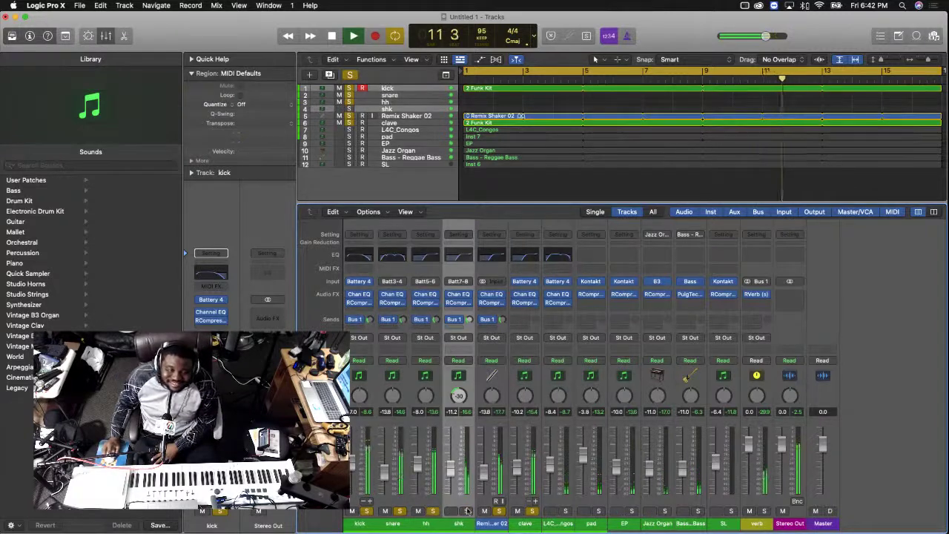
{"action": "left_click", "coordinate": [467, 511]}
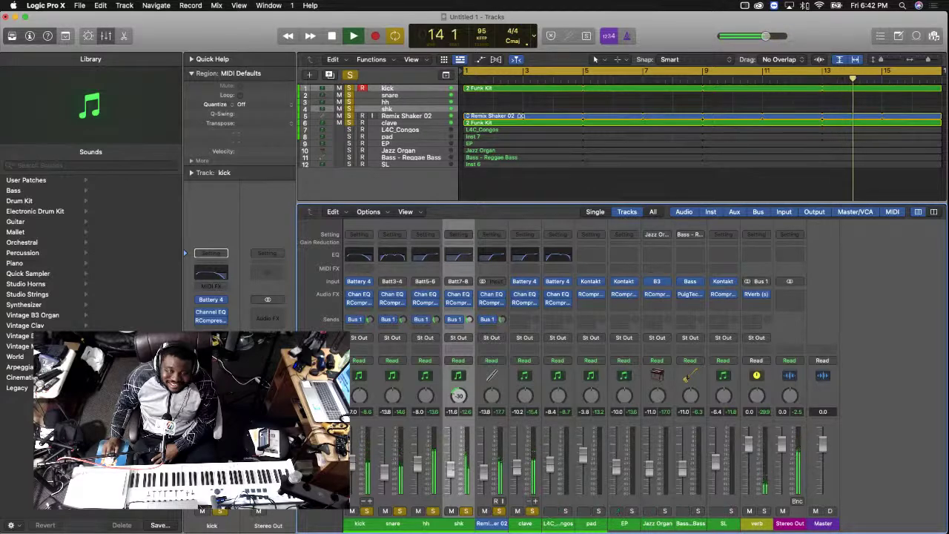
{"action": "left_click_drag", "start_coordinate": [459, 395], "coordinate": [476, 395]}
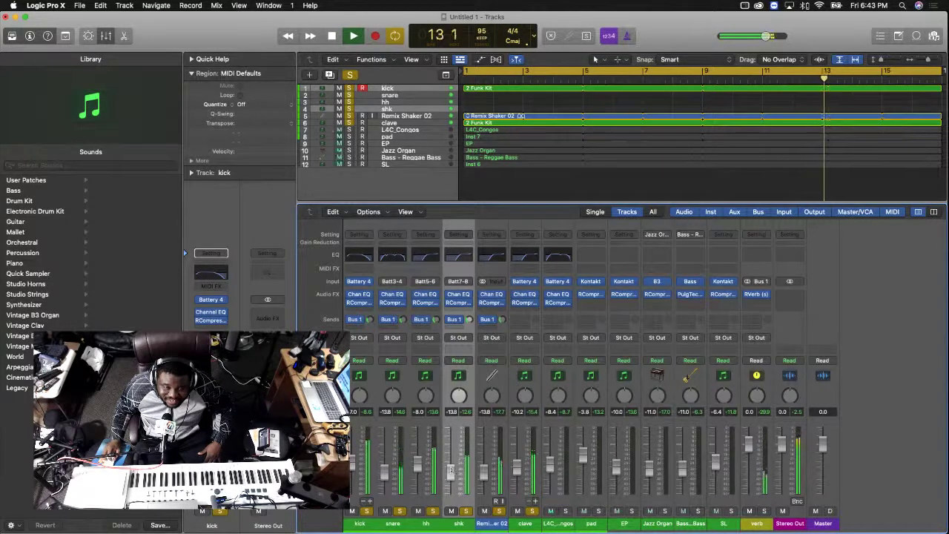
Turn off solo on the kick through clave channels, deselect the regions, and stop playback at the project start
{"action": "left_click", "coordinate": [528, 523]}
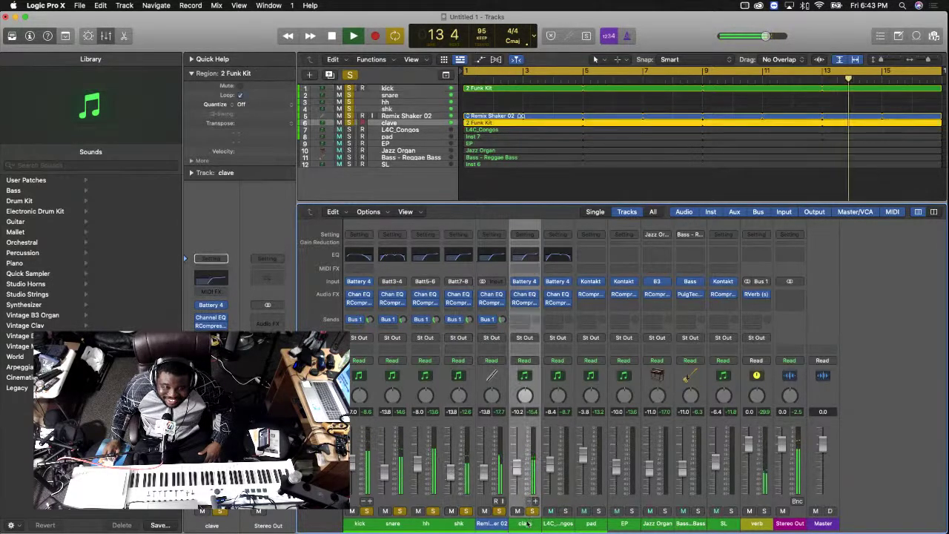
{"action": "left_click", "coordinate": [366, 512], "text": "shift"}
{"action": "left_click", "coordinate": [366, 511]}
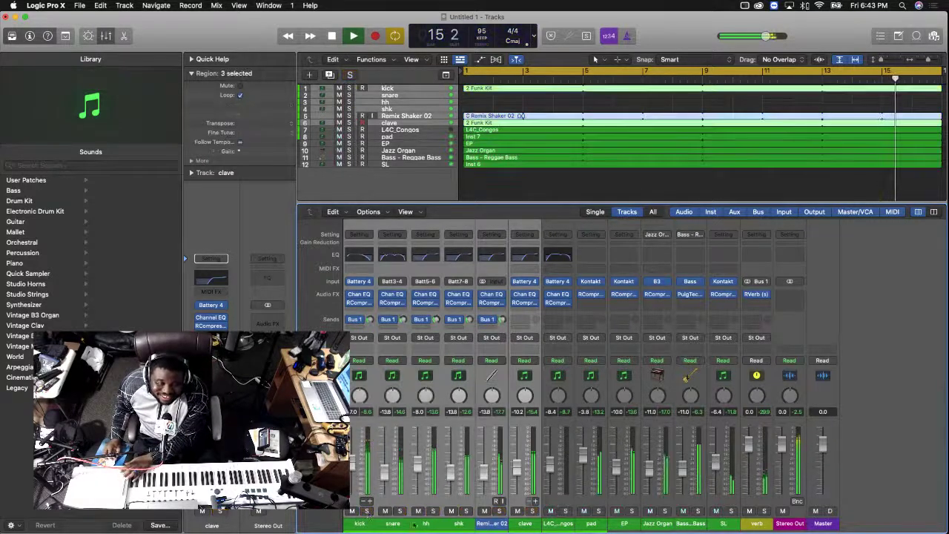
{"action": "left_click", "coordinate": [636, 181]}
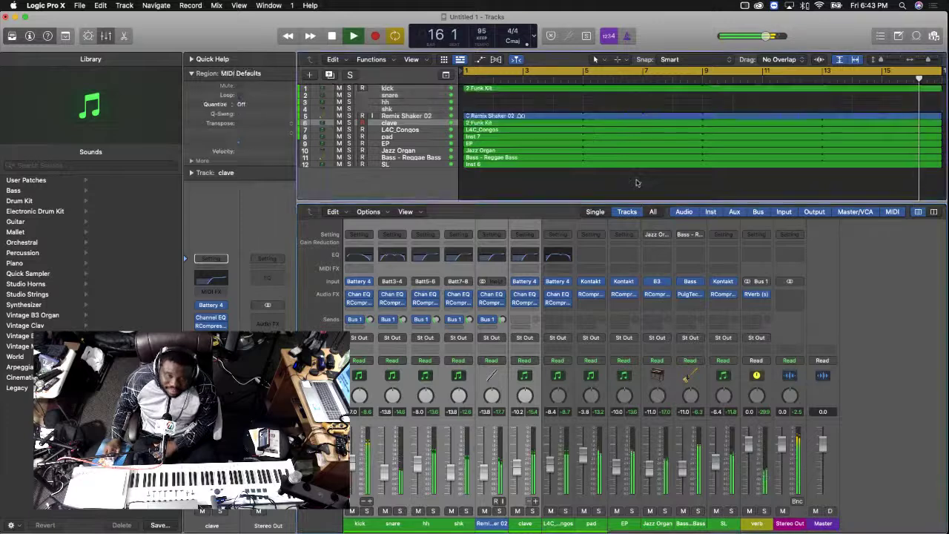
{"action": "key", "text": "space"}
{"action": "key", "text": "Return"}
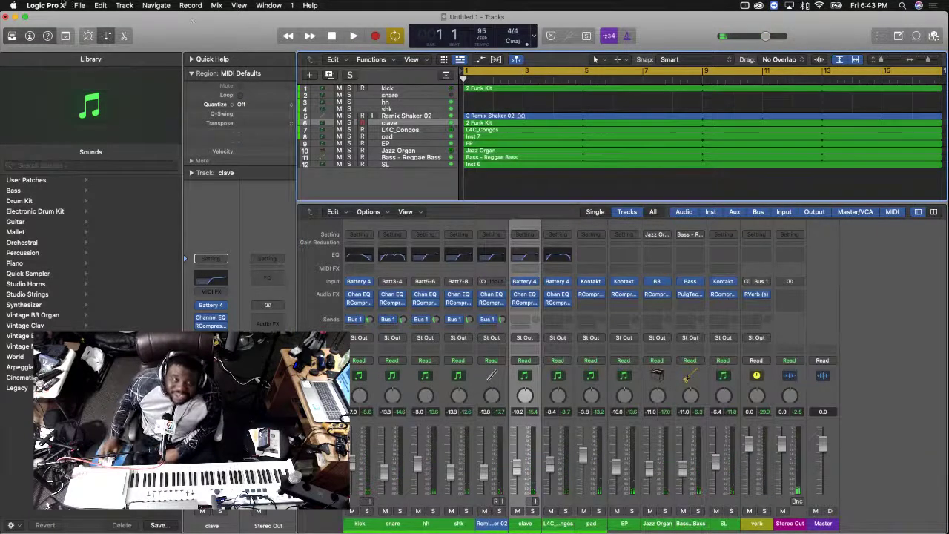
{"action": "left_click", "coordinate": [80, 6]}
{"action": "mouse_move", "coordinate": [122, 226]}
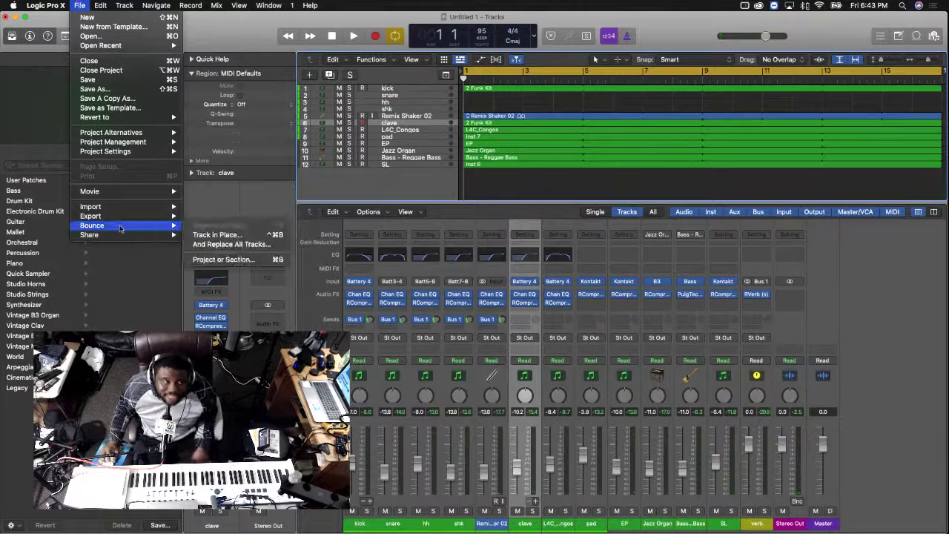
{"action": "left_click", "coordinate": [531, 182]}
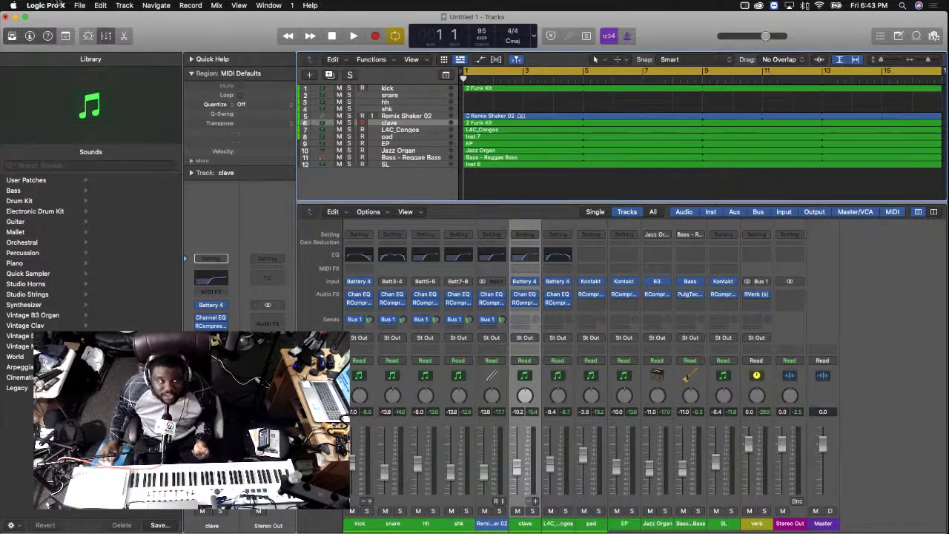
Start bouncing the project or section, with PCM as the destination instead of MP3
{"action": "left_click", "coordinate": [79, 5]}
{"action": "mouse_move", "coordinate": [117, 228]}
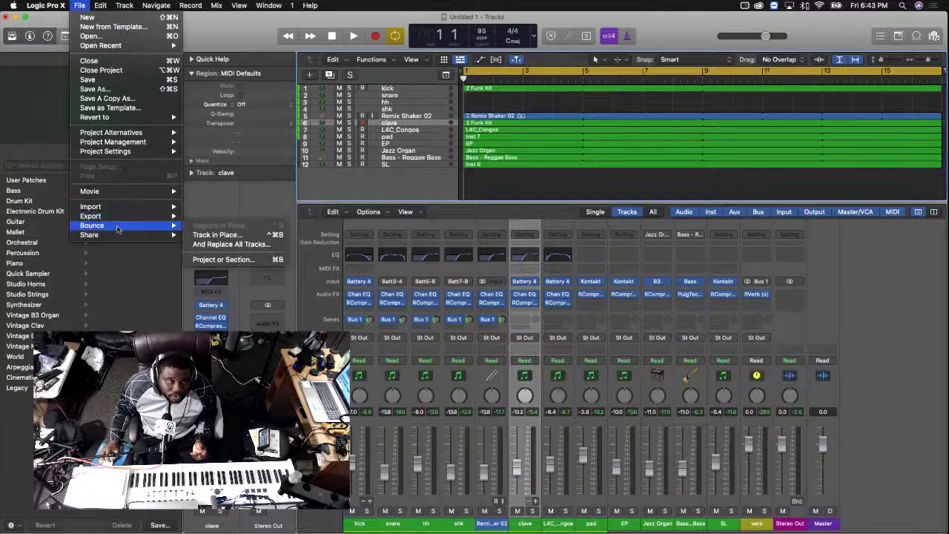
{"action": "left_click", "coordinate": [222, 260]}
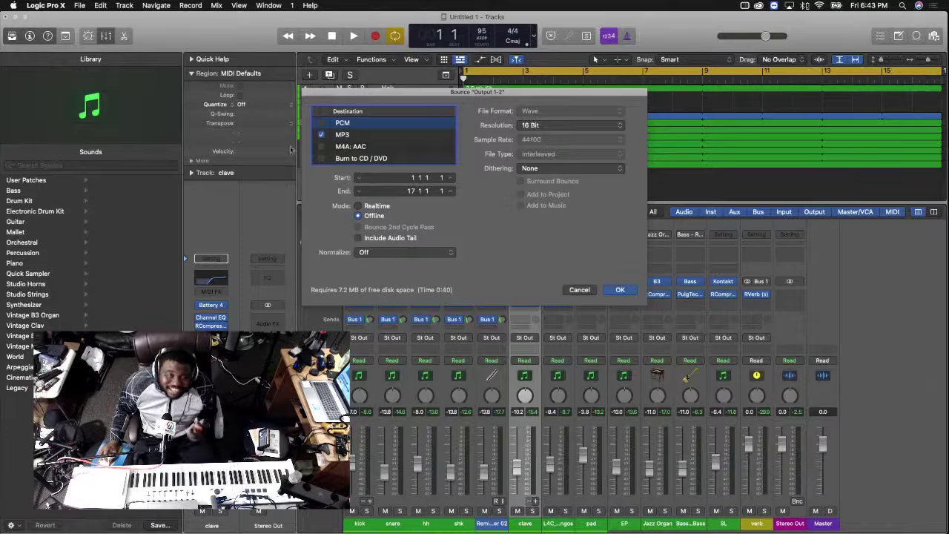
{"action": "left_click", "coordinate": [322, 135]}
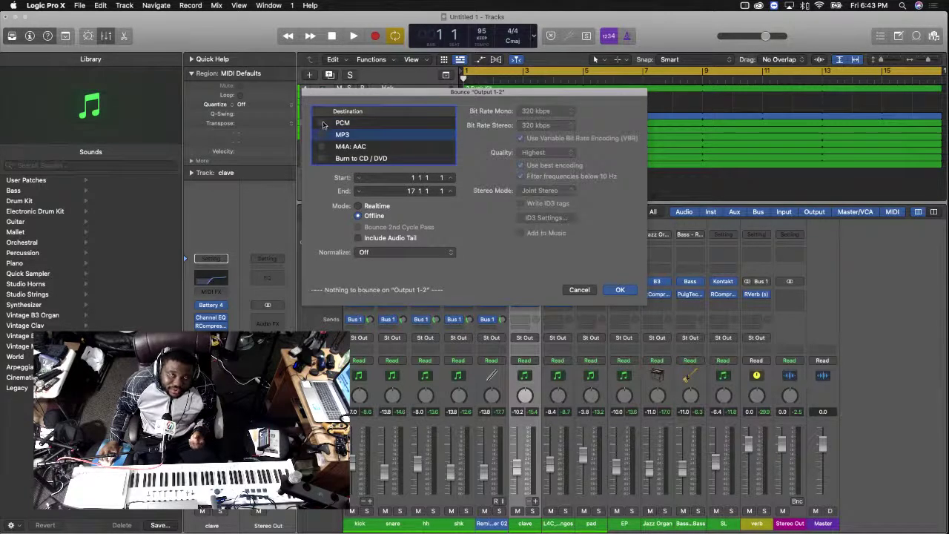
{"action": "left_click", "coordinate": [322, 122]}
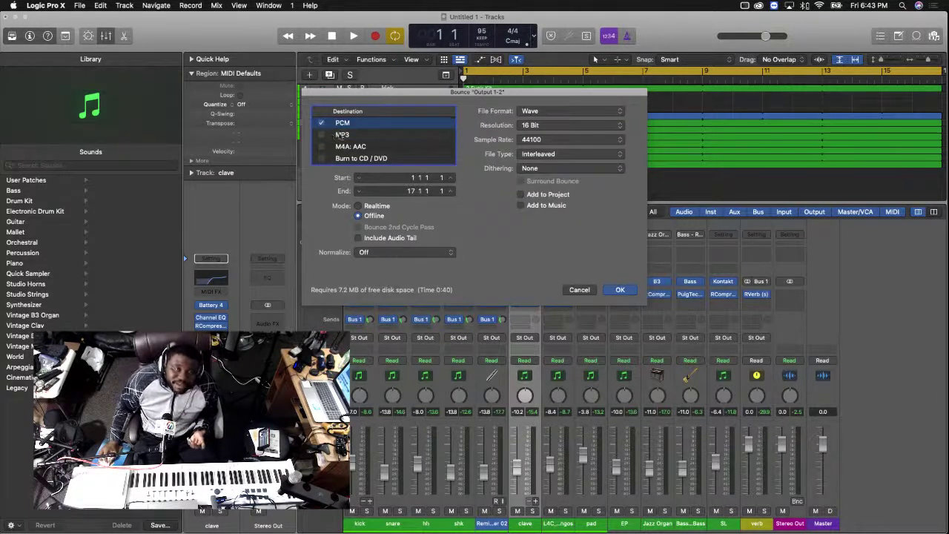
{"action": "left_click", "coordinate": [339, 134]}
{"action": "left_click", "coordinate": [353, 125]}
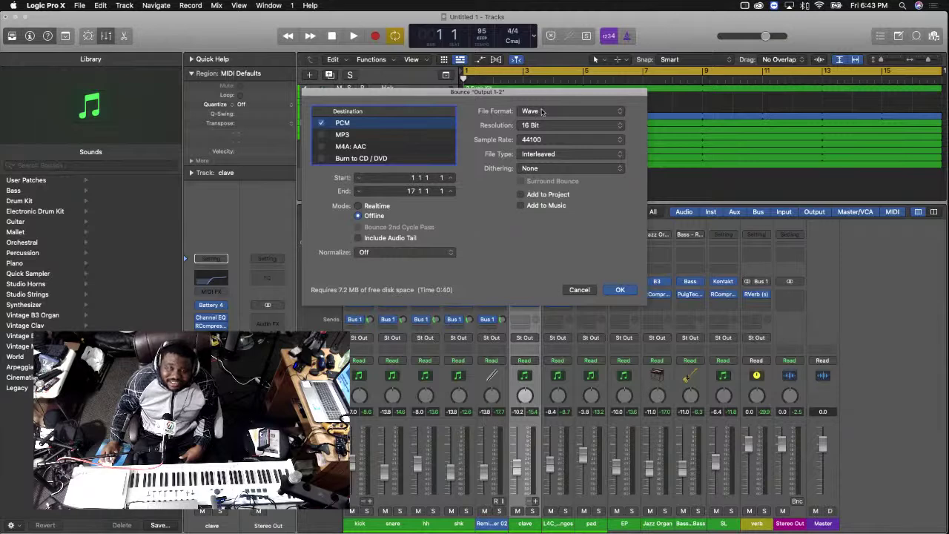
Set the resolution of the PCM Wave bounce to 24 Bit
{"action": "left_click", "coordinate": [542, 125]}
{"action": "left_click", "coordinate": [542, 138]}
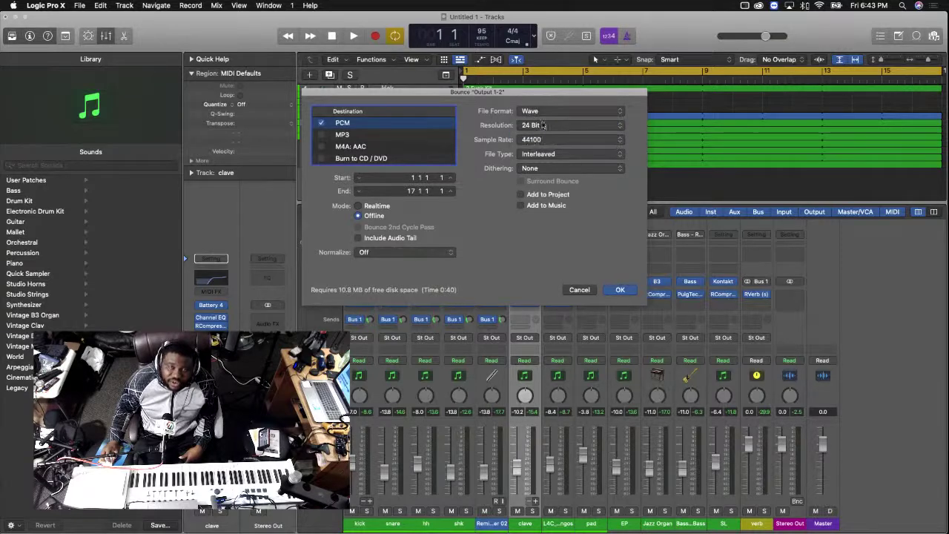
{"action": "left_click", "coordinate": [543, 125]}
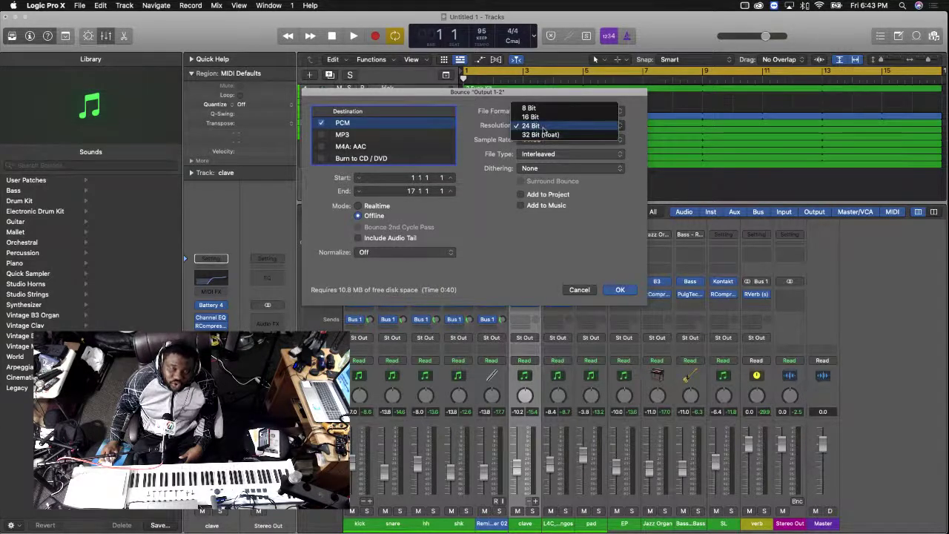
{"action": "left_click", "coordinate": [541, 127]}
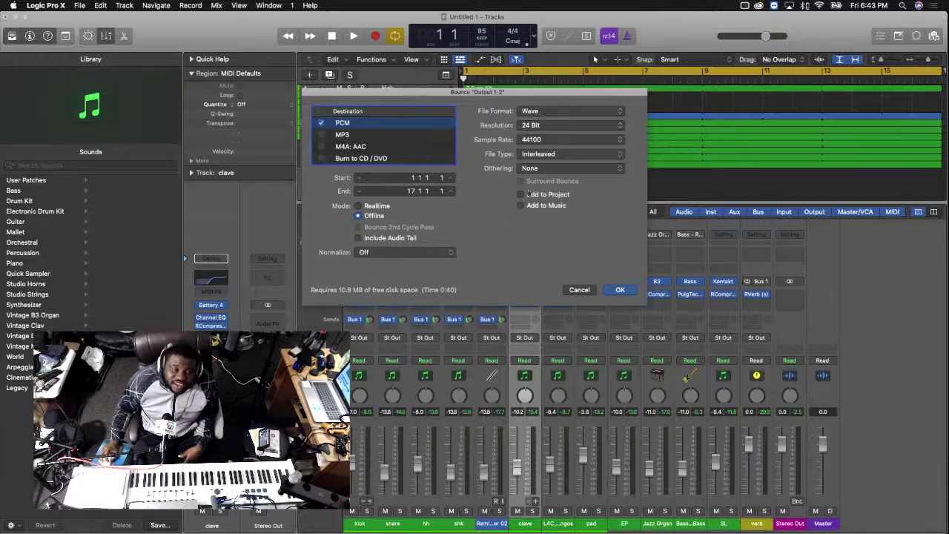
Accept the bounce settings and bounce the song to the Desktop under the file name Mix
{"action": "left_click", "coordinate": [621, 290]}
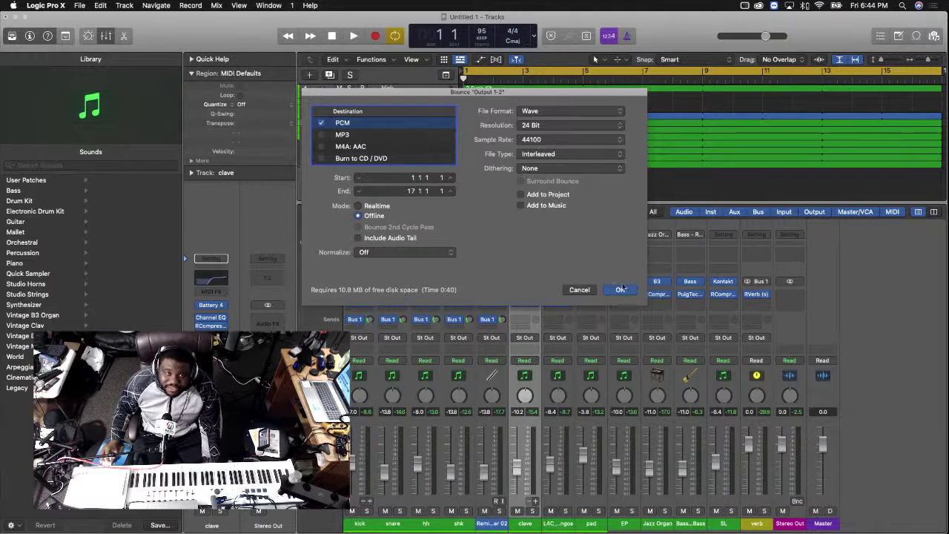
{"action": "left_click", "coordinate": [626, 292]}
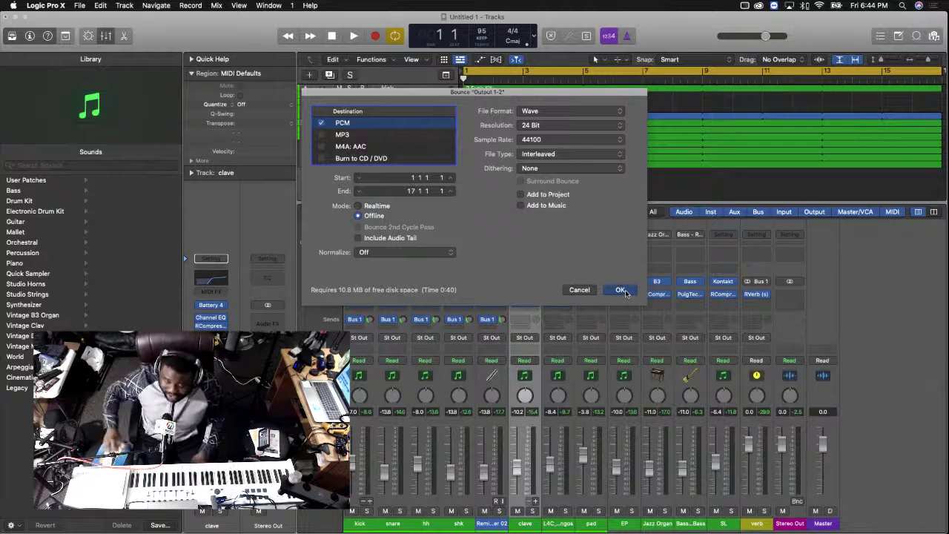
{"action": "left_click", "coordinate": [620, 290]}
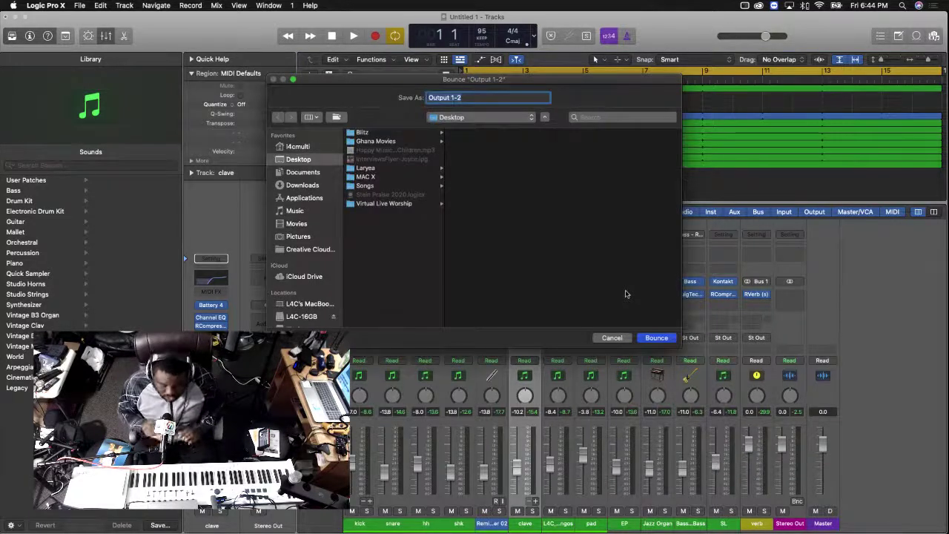
{"action": "type", "text": "Mix"}
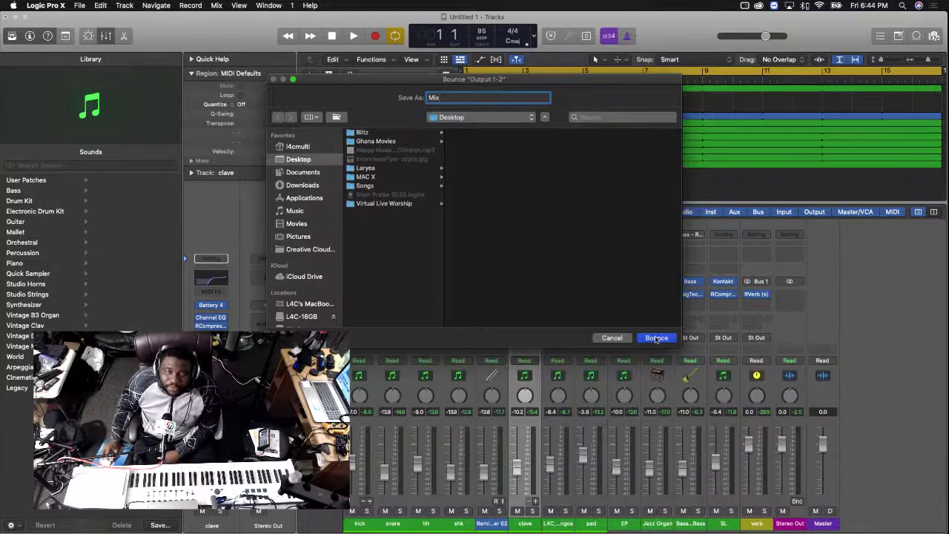
{"action": "left_click", "coordinate": [656, 337]}
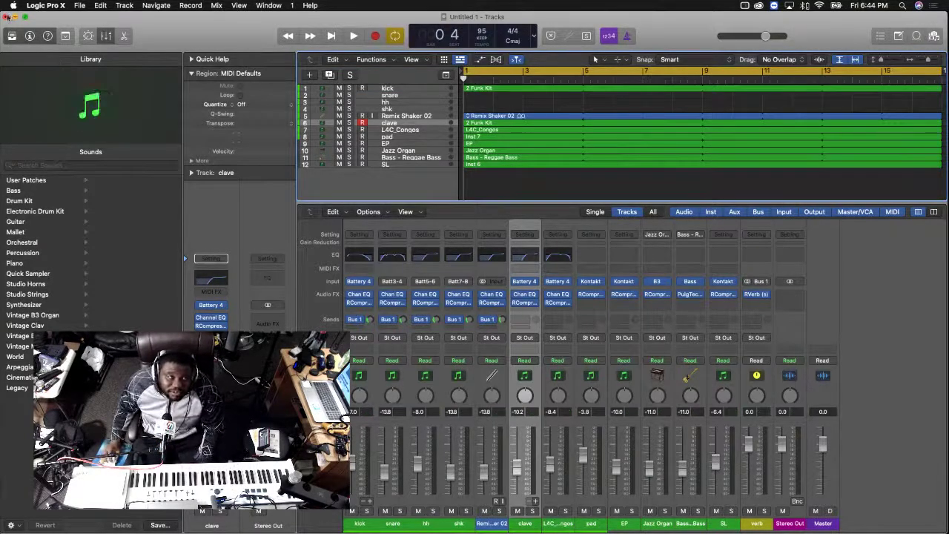
Save the project on the Desktop as "reggae class", organized as a package
{"action": "left_click", "coordinate": [79, 6]}
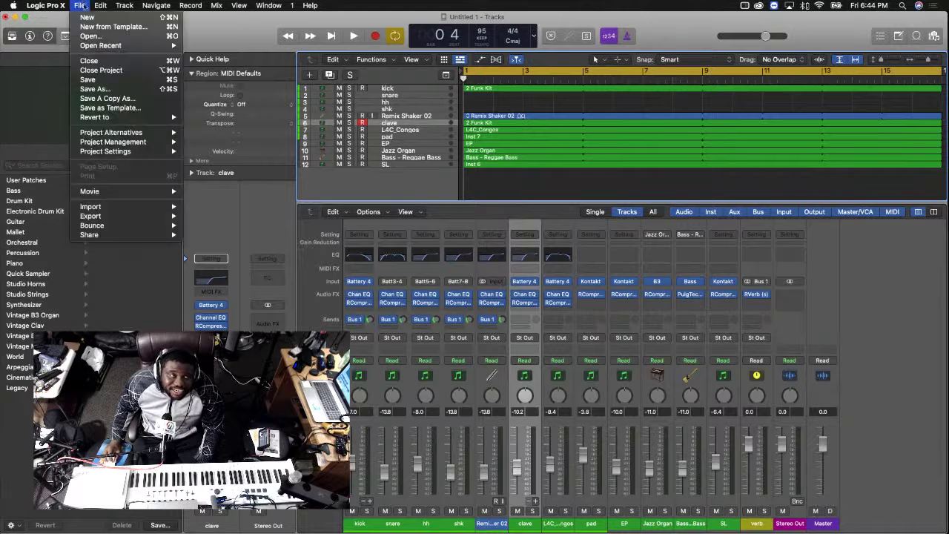
{"action": "left_click", "coordinate": [106, 89]}
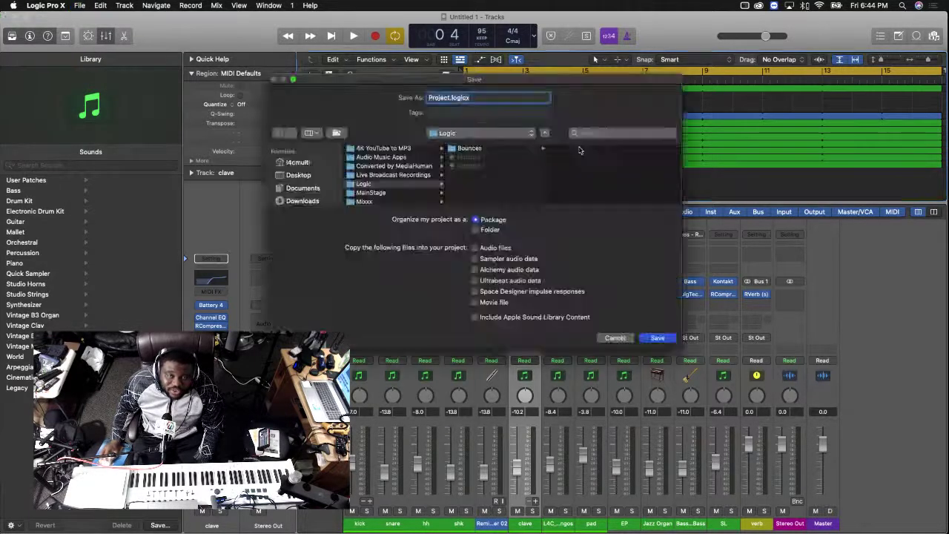
{"action": "left_click", "coordinate": [300, 175]}
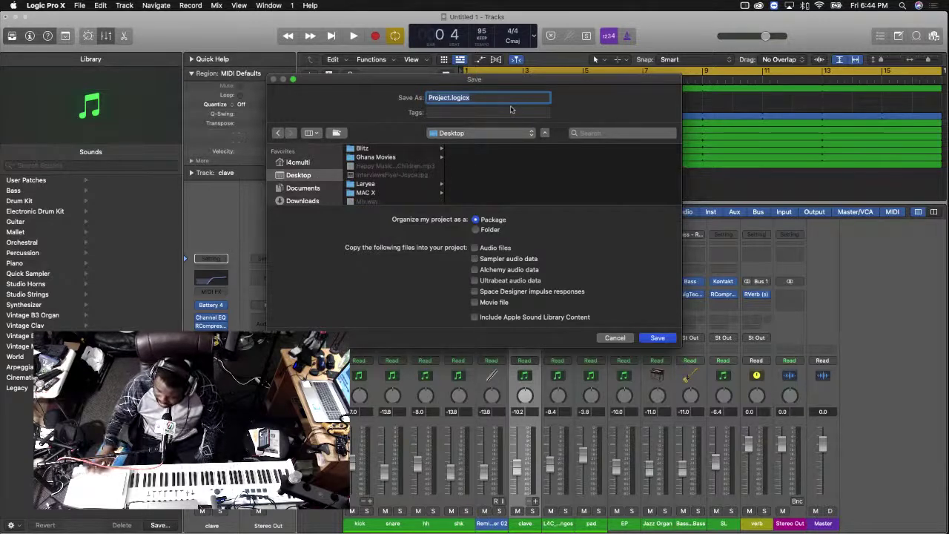
{"action": "type", "text": "regga"}
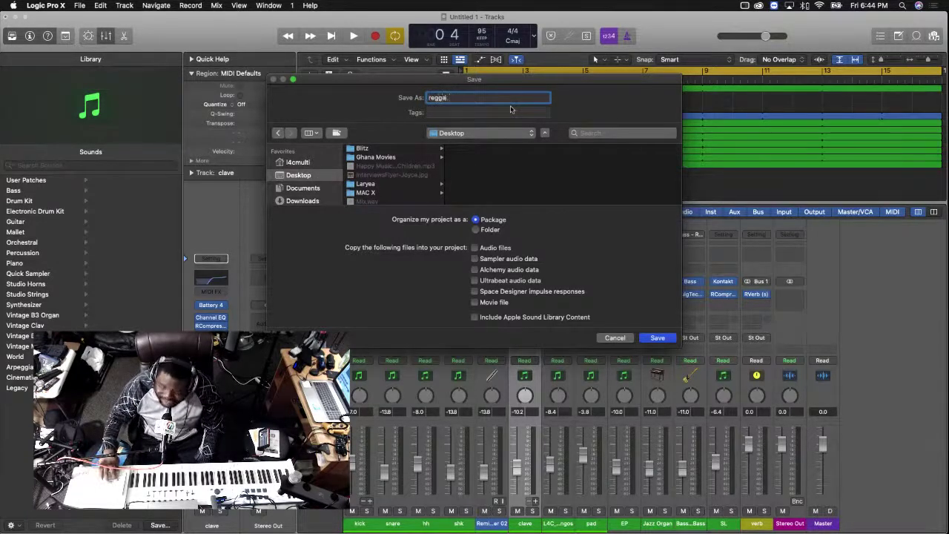
{"action": "type", "text": "e c"}
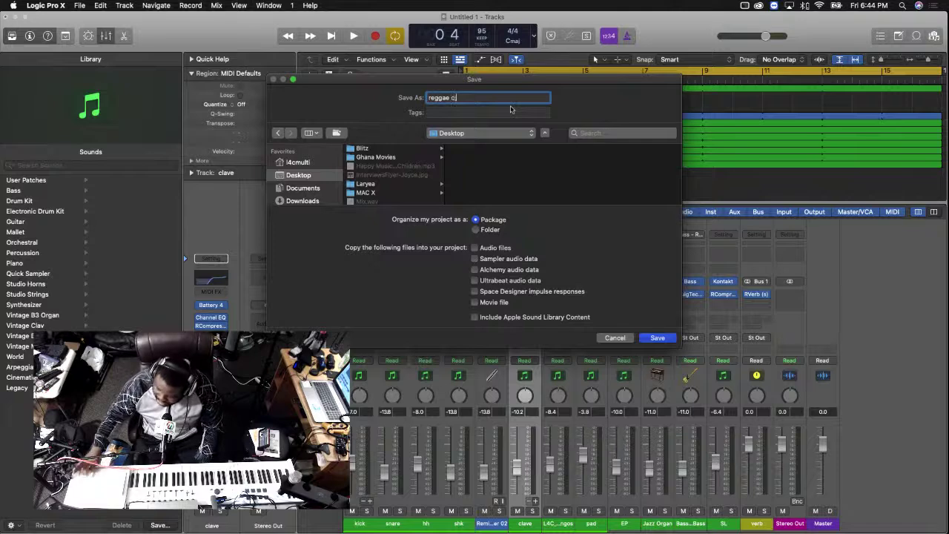
{"action": "key", "text": "BackSpace"}
{"action": "type", "text": "d"}
{"action": "type", "text": "ass"}
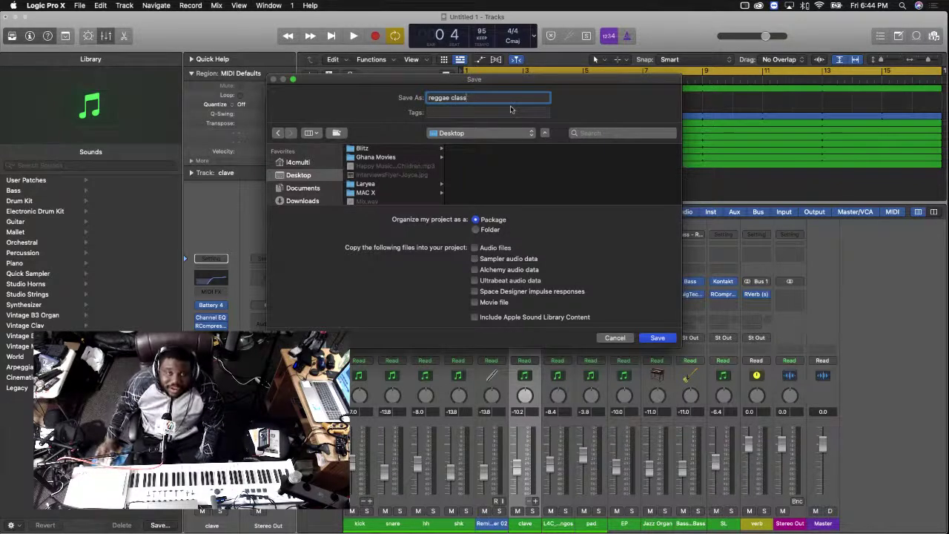
{"action": "left_click", "coordinate": [659, 335]}
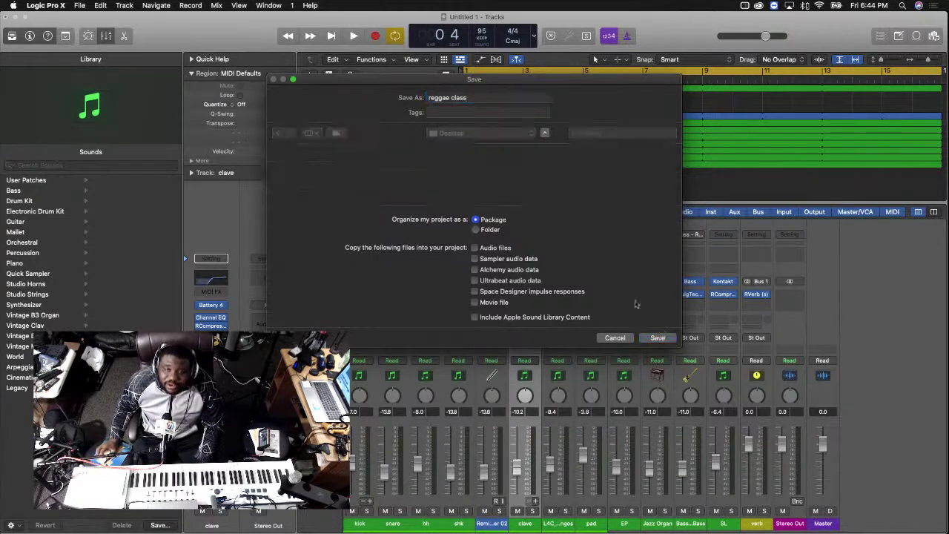
Close the project, MIDI Control Center and TeamViewer windows, and show the hidden desktop icons
{"action": "left_click", "coordinate": [6, 17]}
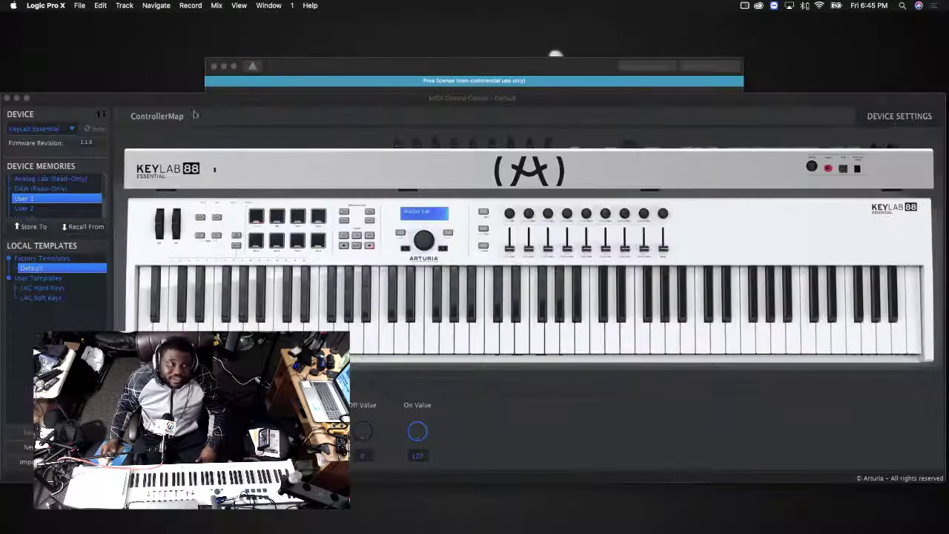
{"action": "left_click", "coordinate": [7, 100]}
{"action": "left_click", "coordinate": [6, 99]}
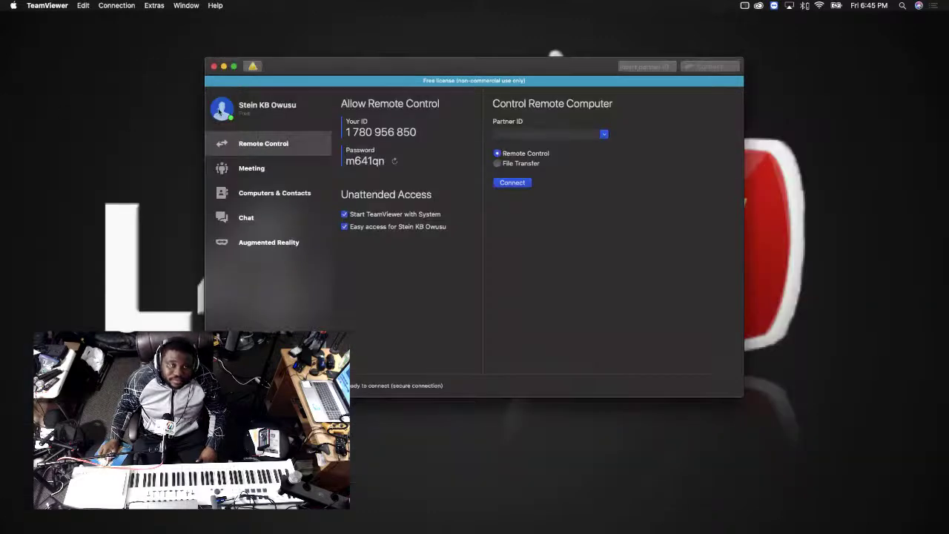
{"action": "left_click", "coordinate": [213, 66]}
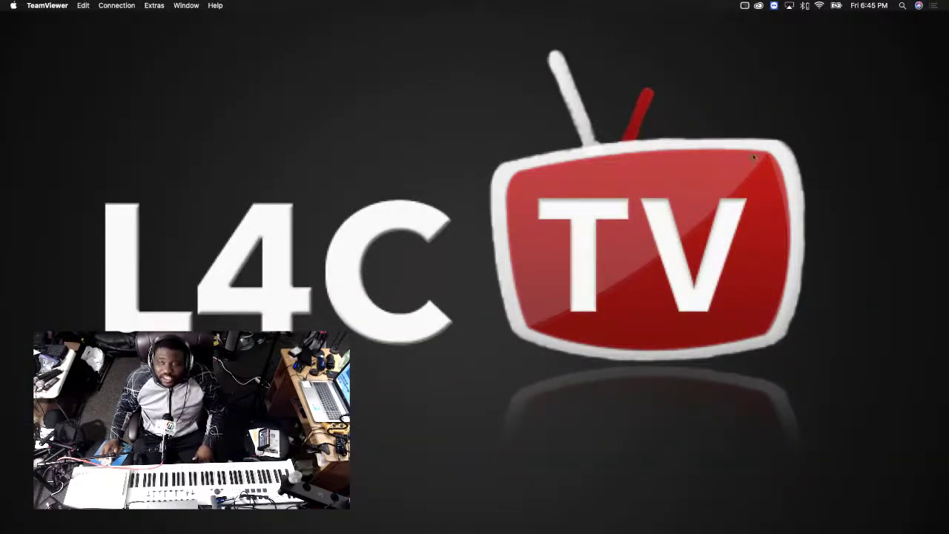
{"action": "left_click", "coordinate": [744, 5]}
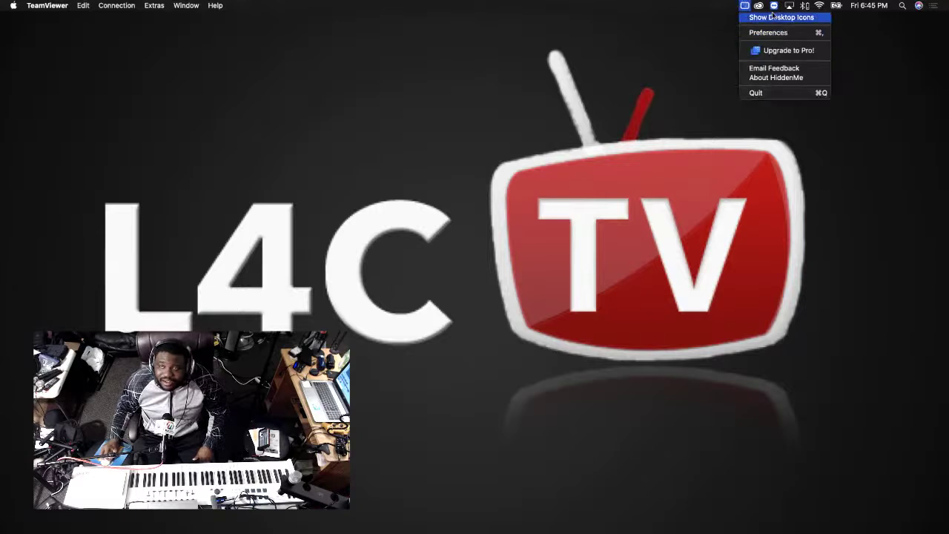
{"action": "left_click", "coordinate": [773, 17]}
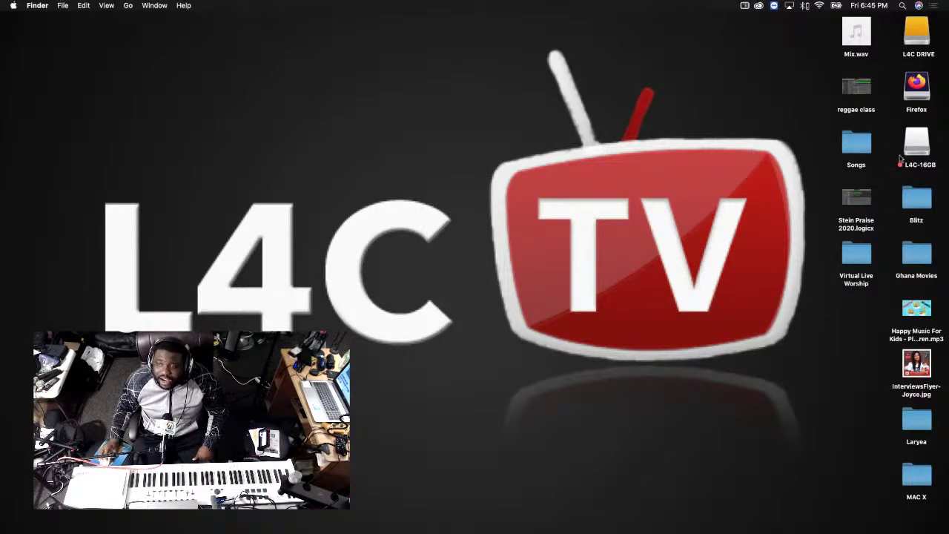
Switch back to Logic Pro X and create a new project with one audio track on Input 1 and Output 1 + 2
{"action": "mouse_move", "coordinate": [864, 41]}
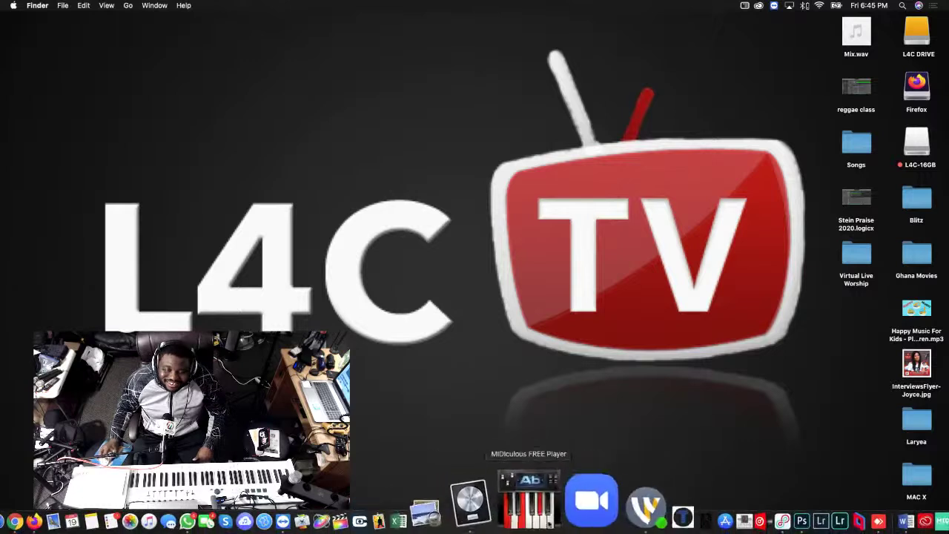
{"action": "left_click", "coordinate": [515, 507]}
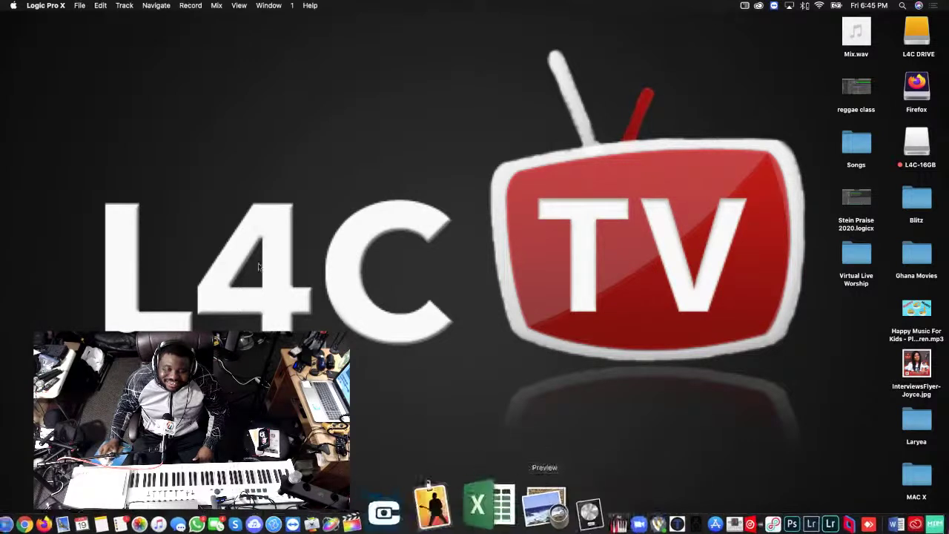
{"action": "left_click", "coordinate": [80, 5]}
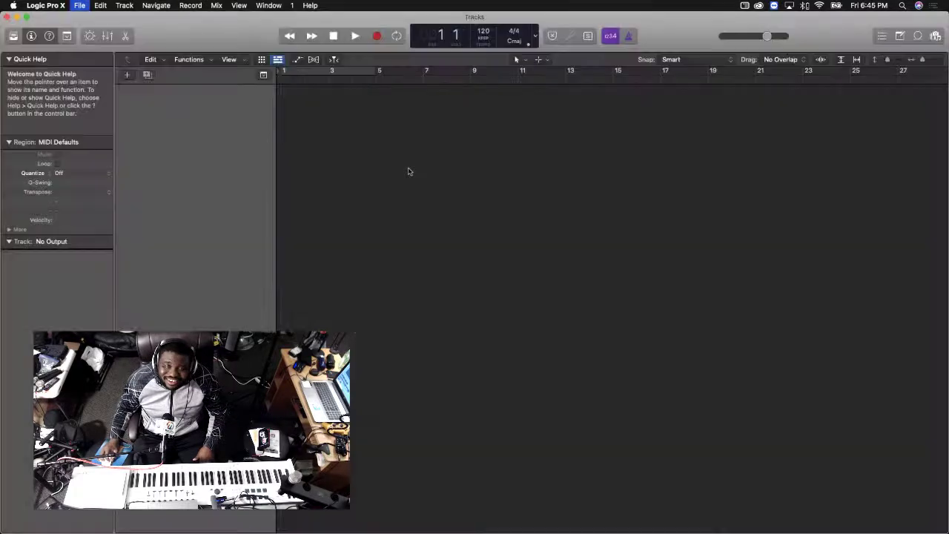
{"action": "left_click", "coordinate": [508, 47]}
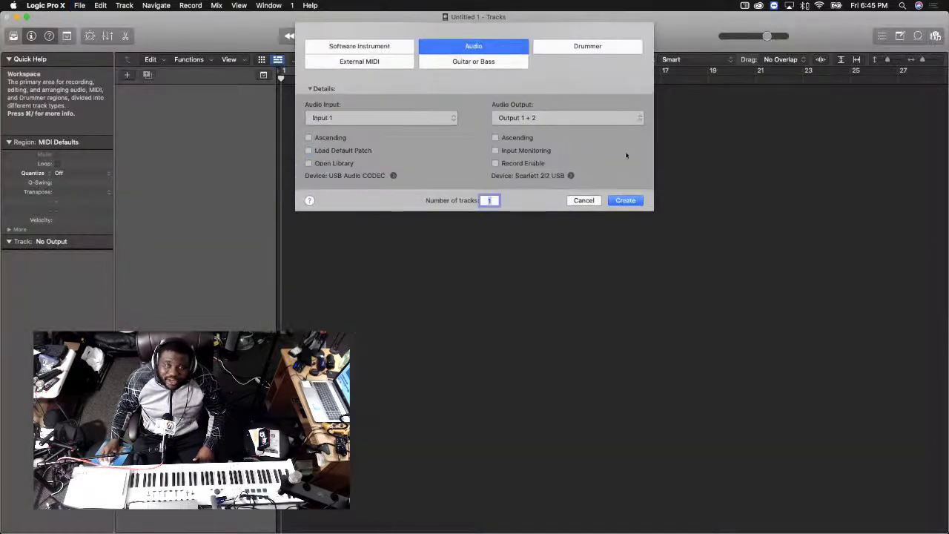
{"action": "left_click", "coordinate": [626, 201]}
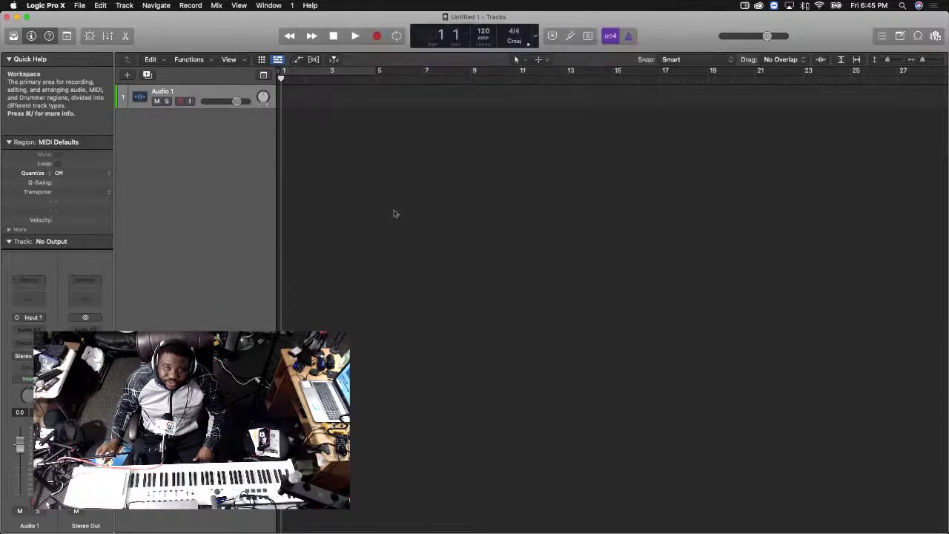
Add Mix.wav from the Desktop to a new track at bar 1, importing its tempo information
{"action": "left_click", "coordinate": [14, 519]}
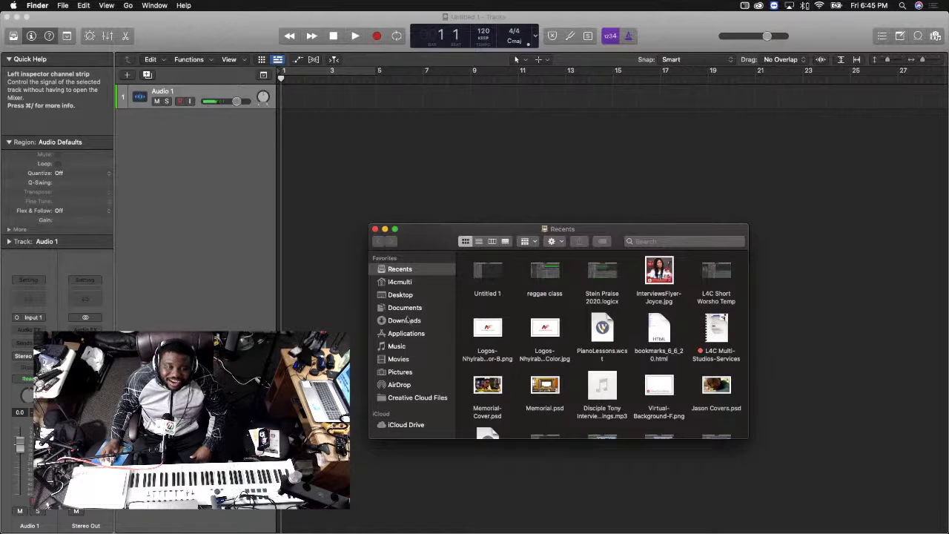
{"action": "left_click", "coordinate": [412, 296]}
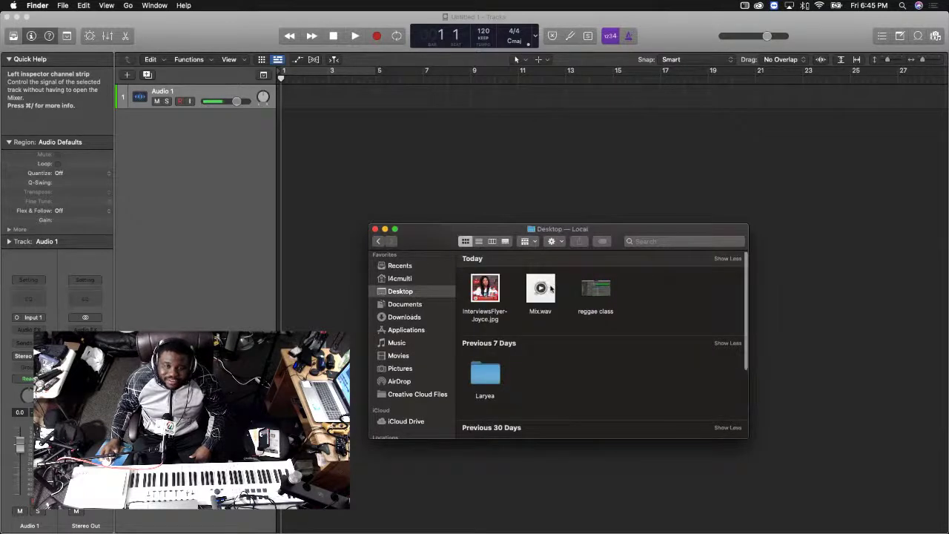
{"action": "left_click_drag", "start_coordinate": [550, 287], "coordinate": [279, 175]}
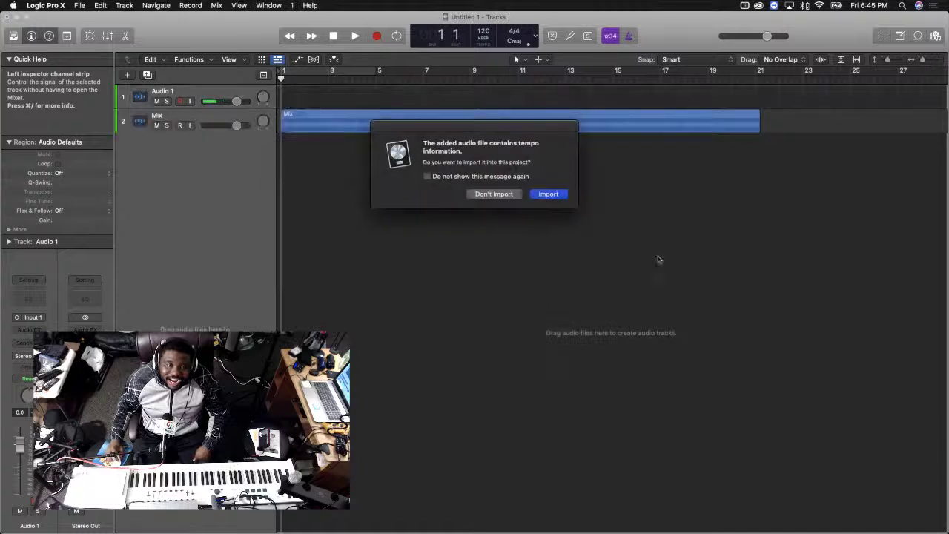
{"action": "left_click", "coordinate": [555, 195]}
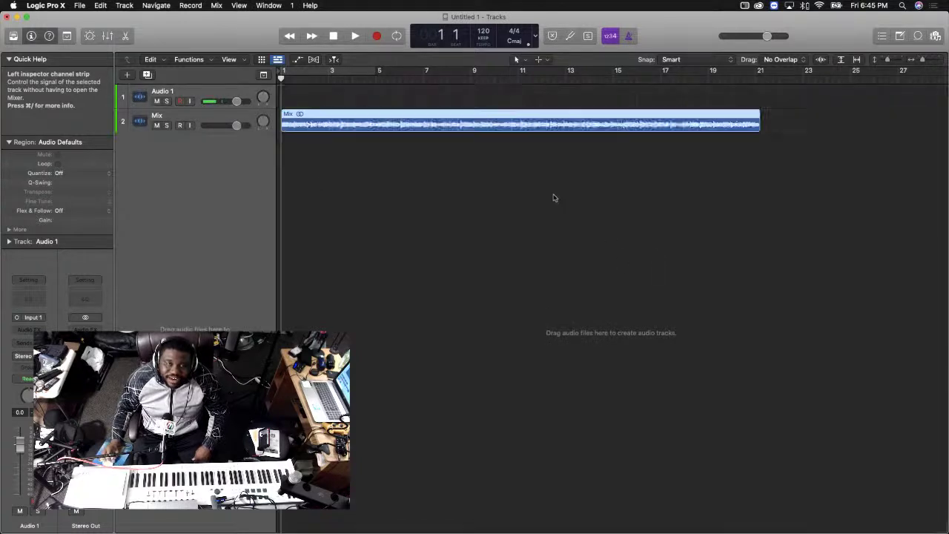
Turn on a cycle range from bar 1 to bar 17, covering the whole Mix region
{"action": "left_click", "coordinate": [322, 77]}
{"action": "left_click_drag", "start_coordinate": [375, 72], "coordinate": [667, 123]}
{"action": "left_click", "coordinate": [460, 209]}
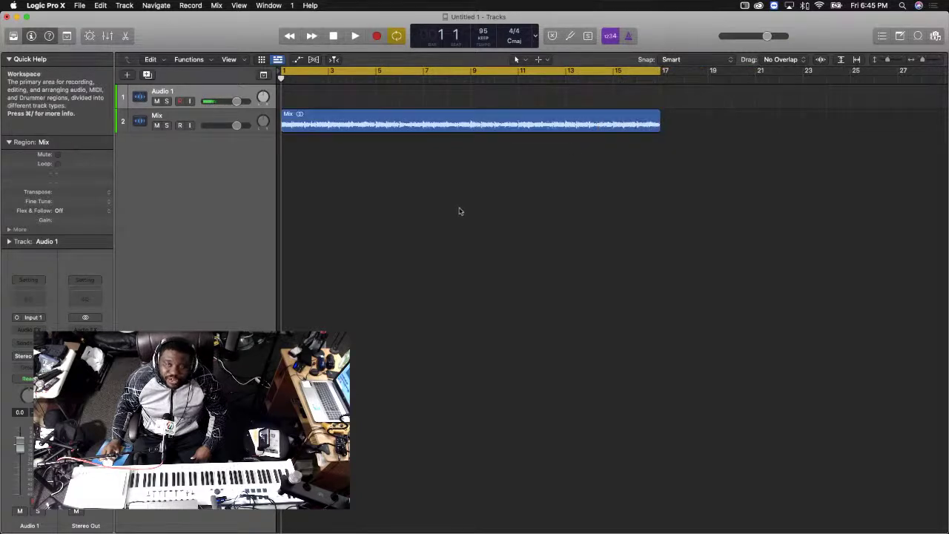
Delete the empty Audio 1 track, keeping only the Mix track
{"action": "left_click", "coordinate": [215, 118]}
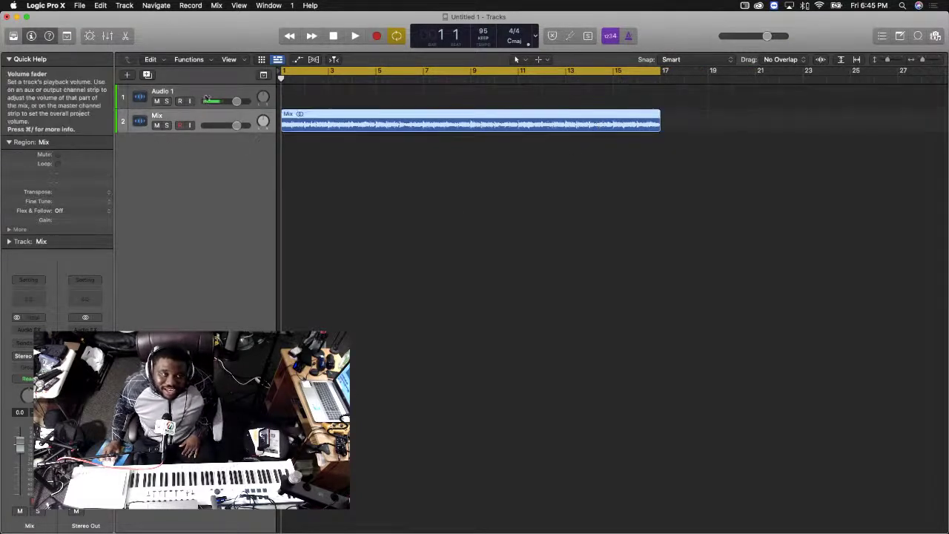
{"action": "left_click", "coordinate": [206, 95]}
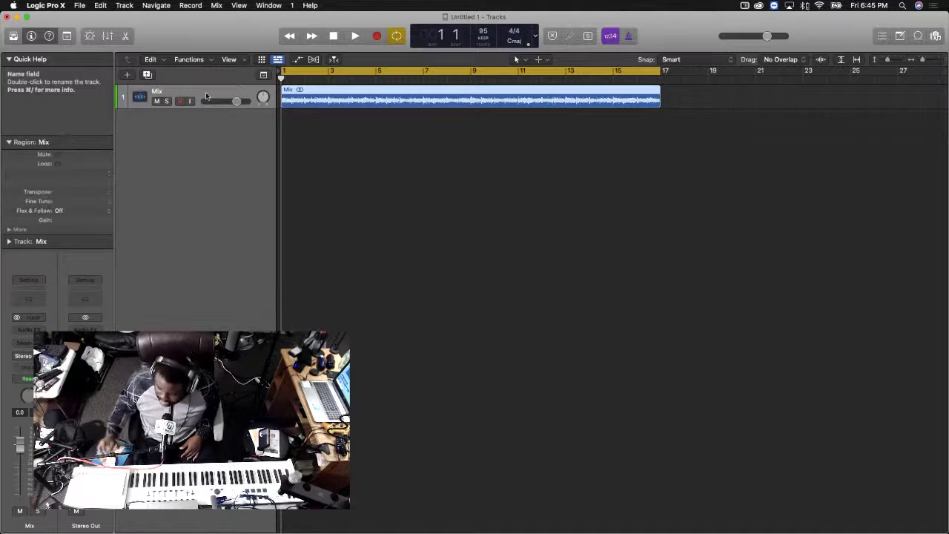
{"action": "key", "text": "super+Delete"}
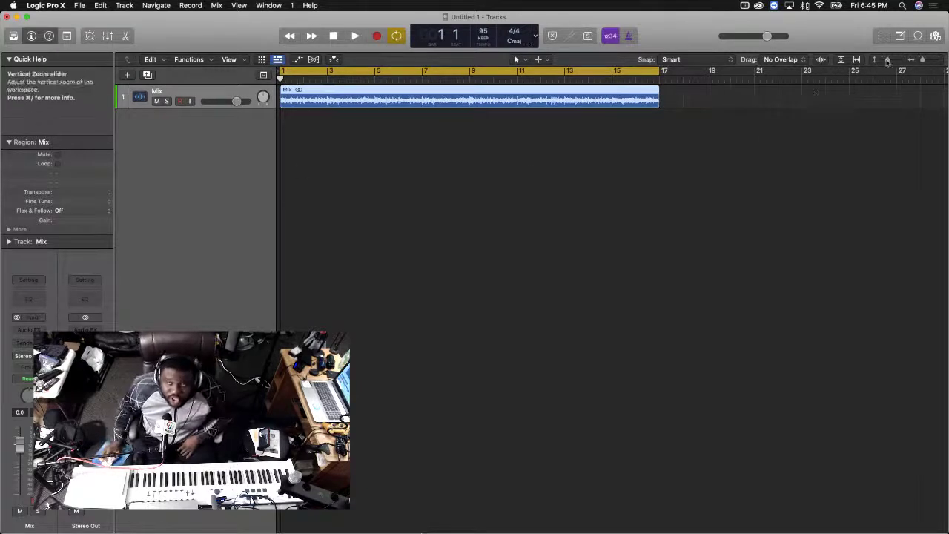
Zoom the Mix track to fit the workspace in height and width, and briefly play its opening
{"action": "mouse_move", "coordinate": [887, 60]}
{"action": "left_mouse_down"}
{"action": "mouse_move", "coordinate": [899, 57]}
{"action": "mouse_move", "coordinate": [889, 57]}
{"action": "left_mouse_up"}
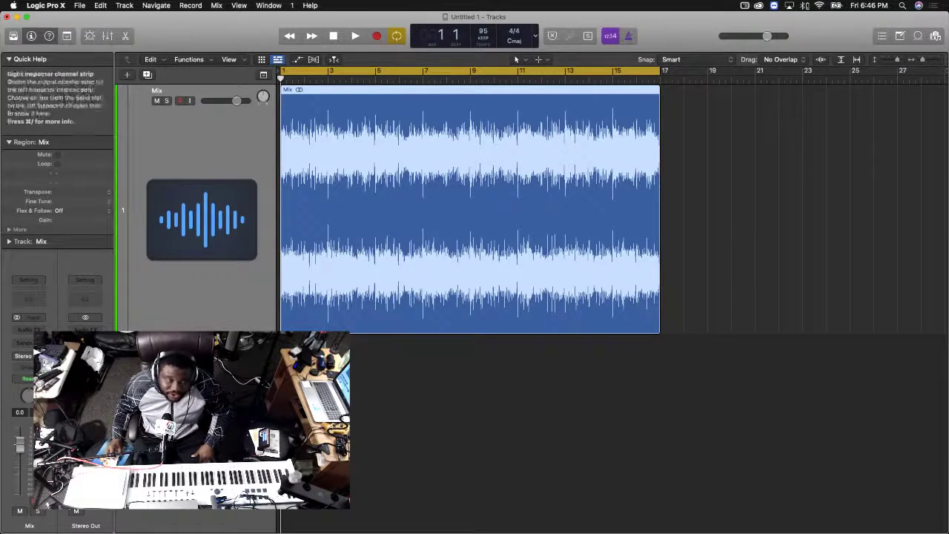
{"action": "left_click", "coordinate": [840, 60]}
{"action": "left_click", "coordinate": [857, 59]}
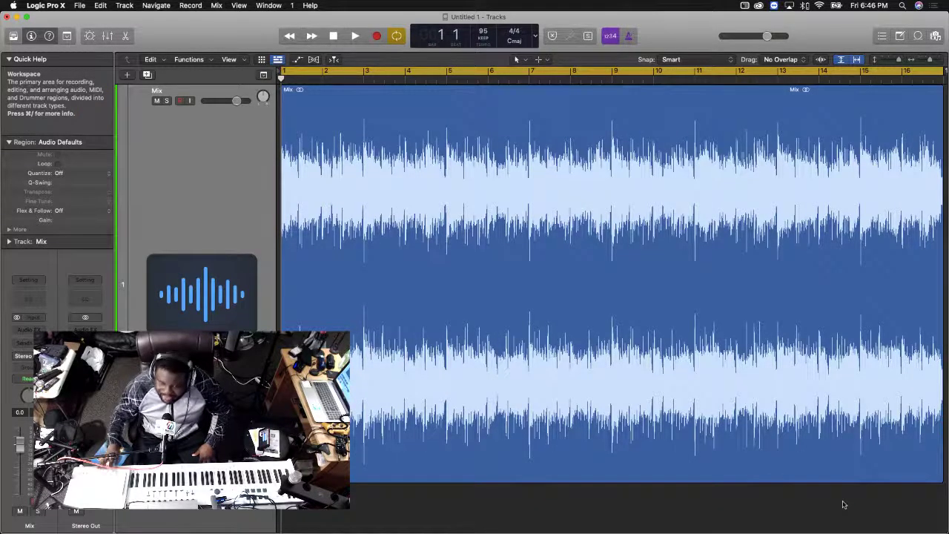
{"action": "key", "text": "space"}
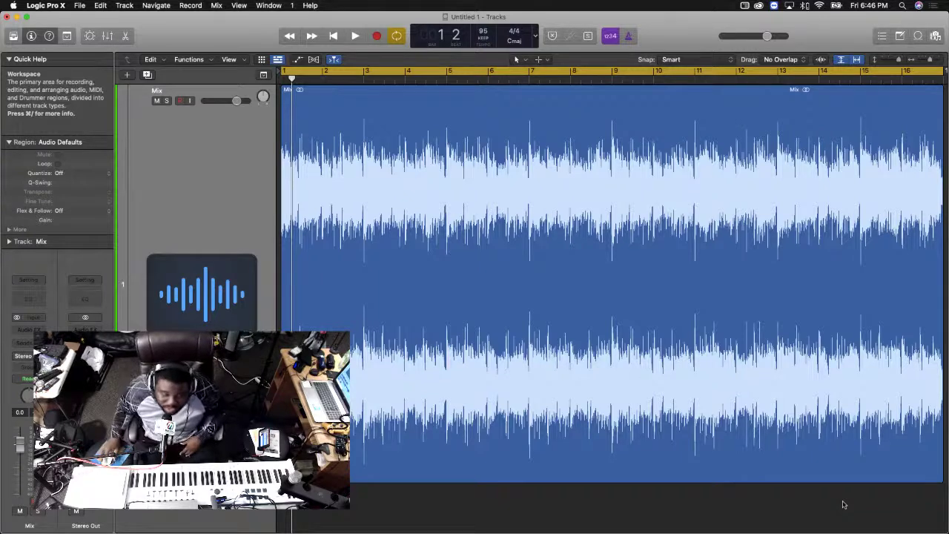
Insert a Level Meter on the Mix track's first audio effect slot and place its window over the track header
{"action": "left_click", "coordinate": [28, 329]}
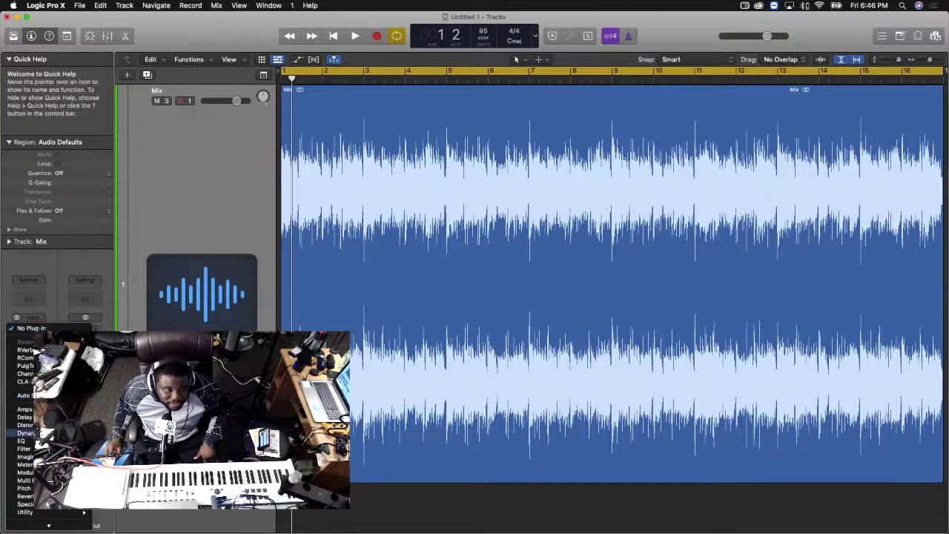
{"action": "mouse_move", "coordinate": [64, 514]}
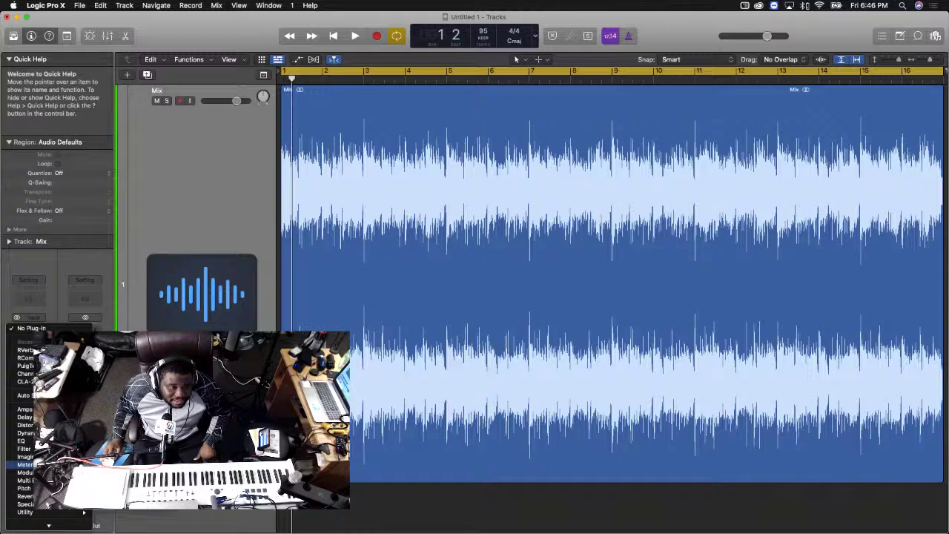
{"action": "left_click", "coordinate": [119, 480]}
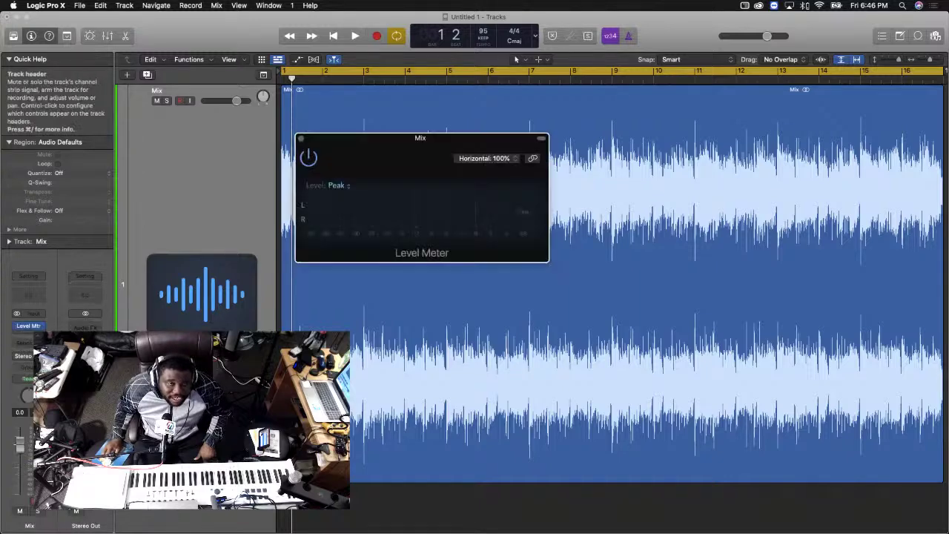
{"action": "left_click_drag", "start_coordinate": [436, 144], "coordinate": [265, 247]}
Play the mix while comparing the Level Meter's RMS, Peak & RMS and True Peak modes, return it to Peak, and stop playback
{"action": "key", "text": "space"}
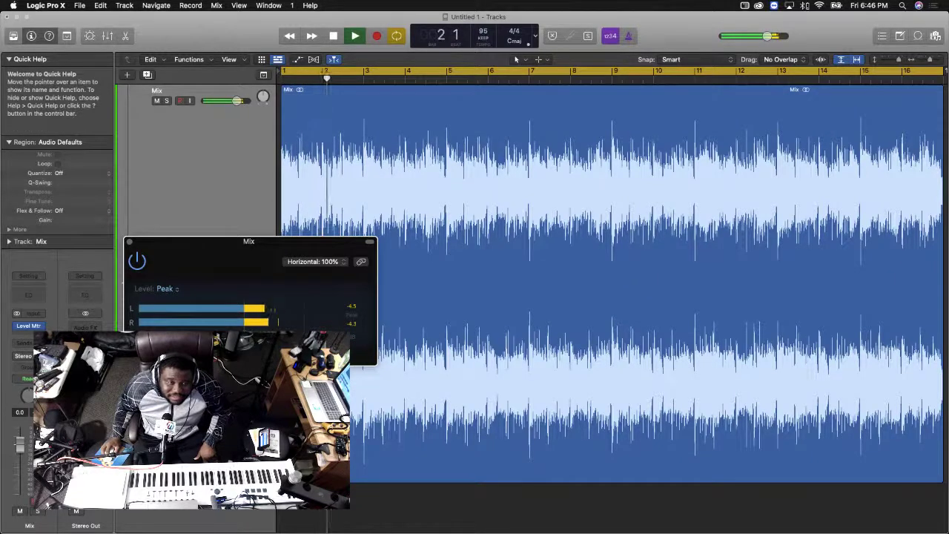
{"action": "left_click", "coordinate": [169, 289]}
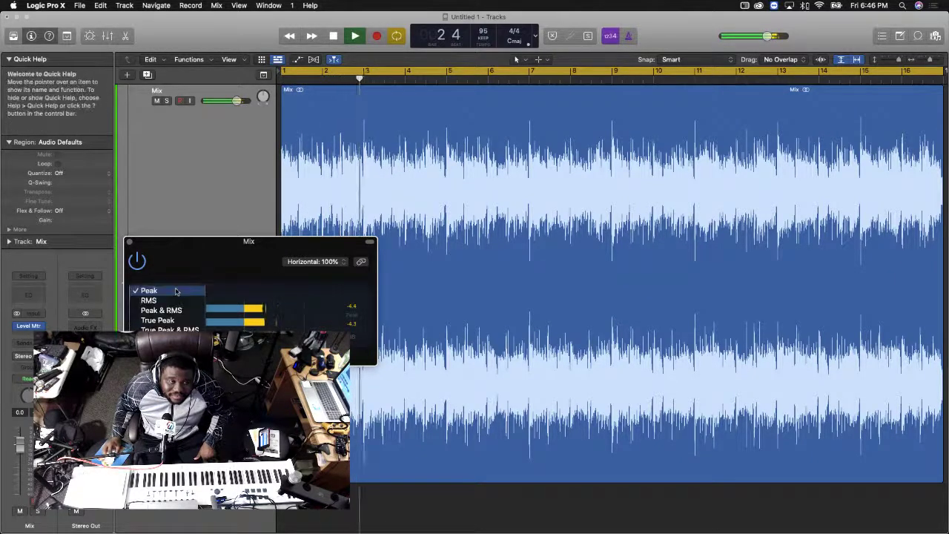
{"action": "left_click", "coordinate": [171, 300]}
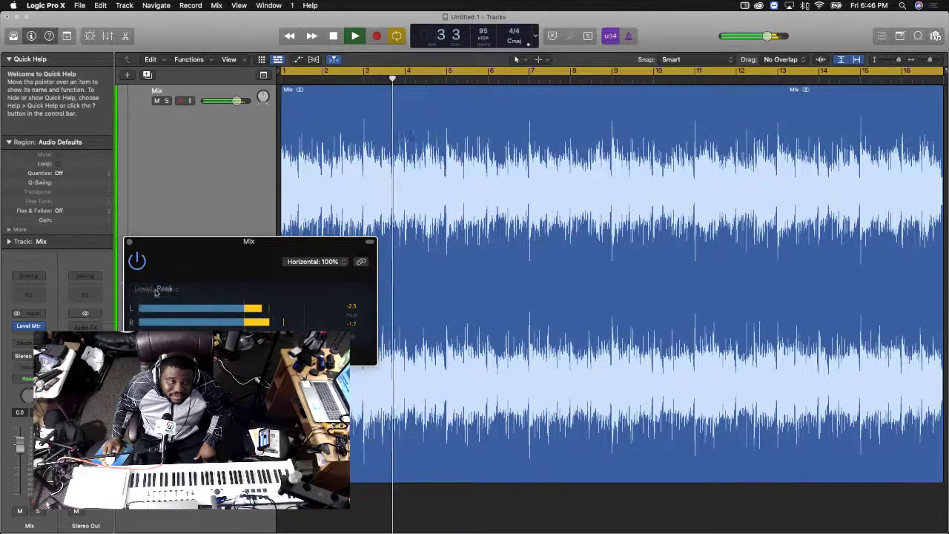
{"action": "left_click", "coordinate": [168, 291]}
{"action": "left_click", "coordinate": [171, 300]}
{"action": "left_click", "coordinate": [170, 289]}
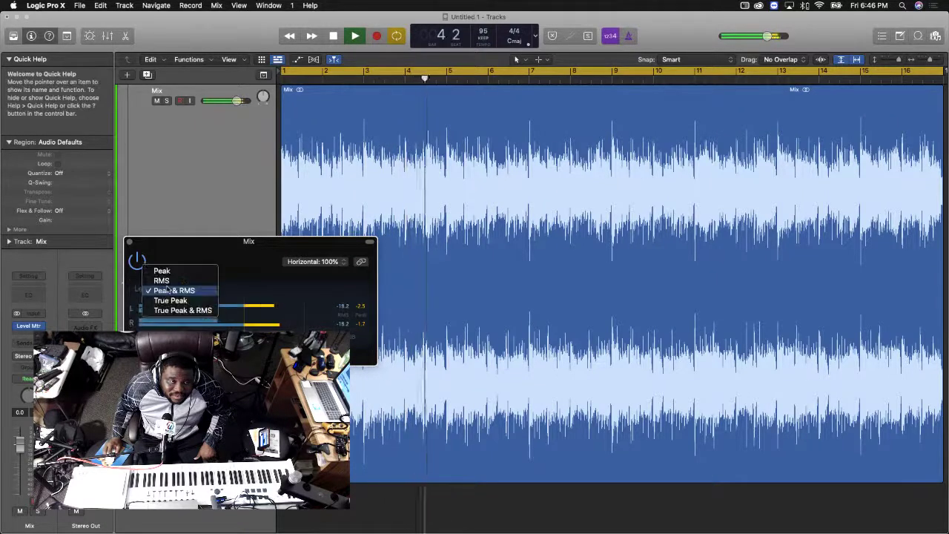
{"action": "left_click", "coordinate": [190, 301]}
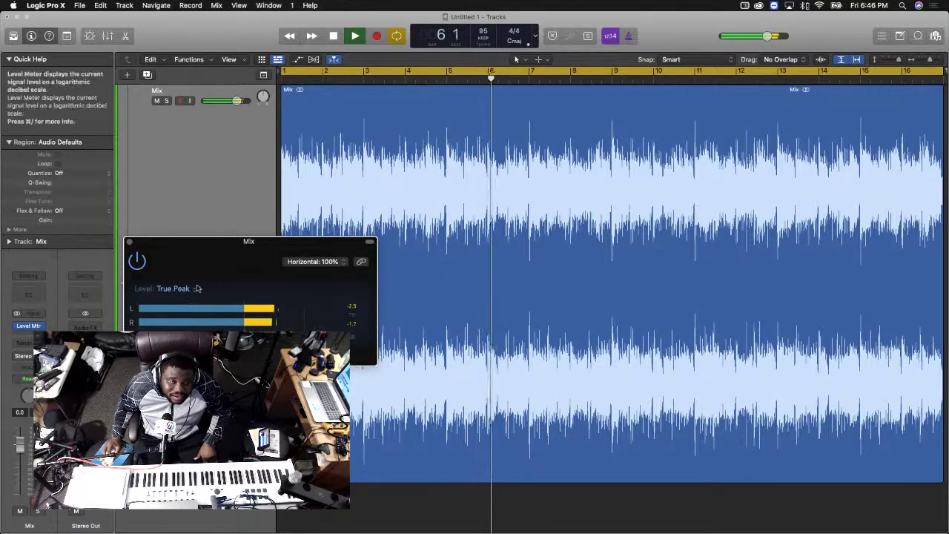
{"action": "left_click", "coordinate": [175, 289]}
{"action": "left_click", "coordinate": [172, 260]}
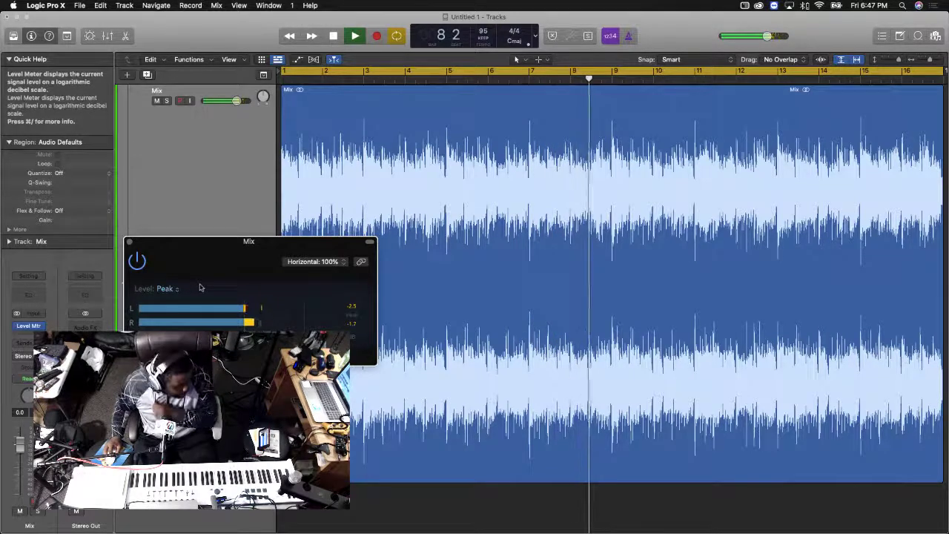
{"action": "key", "text": "space"}
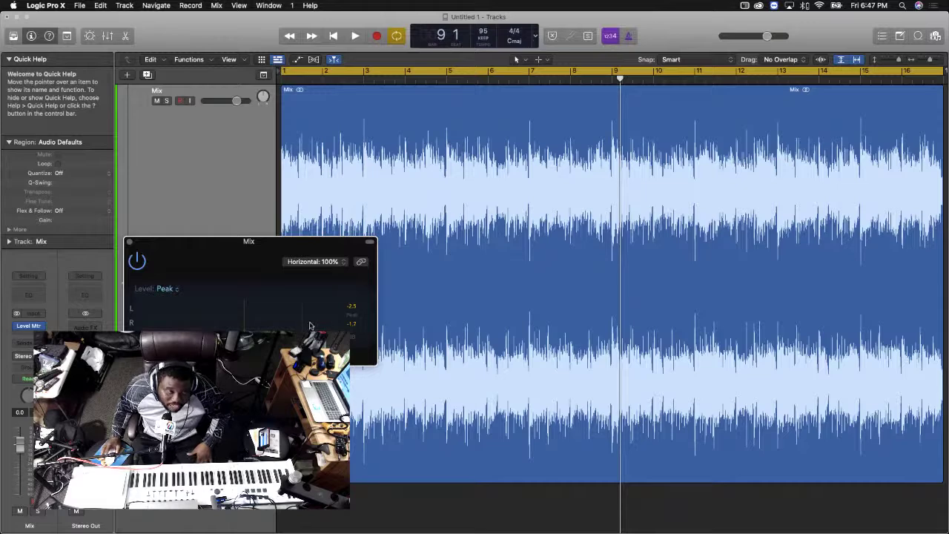
{"action": "left_click_drag", "start_coordinate": [217, 249], "coordinate": [205, 293]}
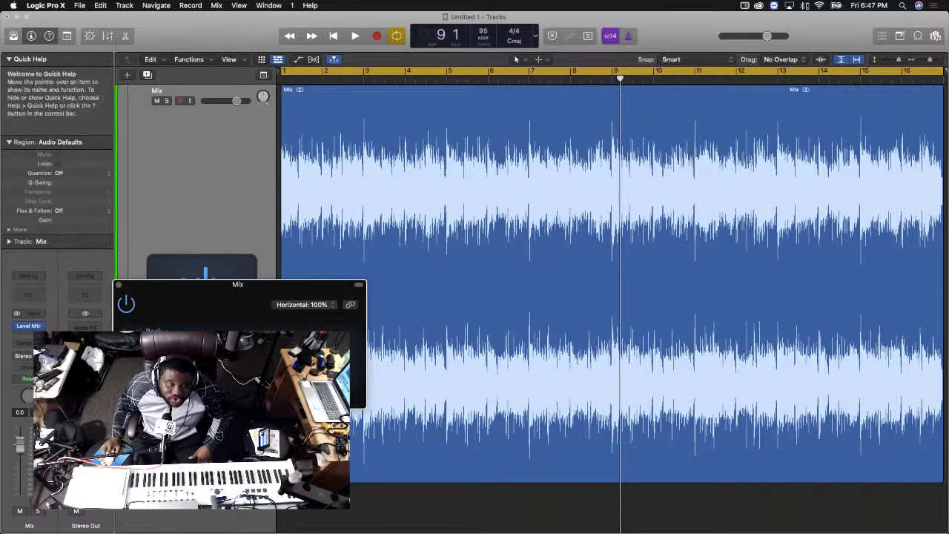
{"action": "key", "text": "Return"}
{"action": "key", "text": "space"}
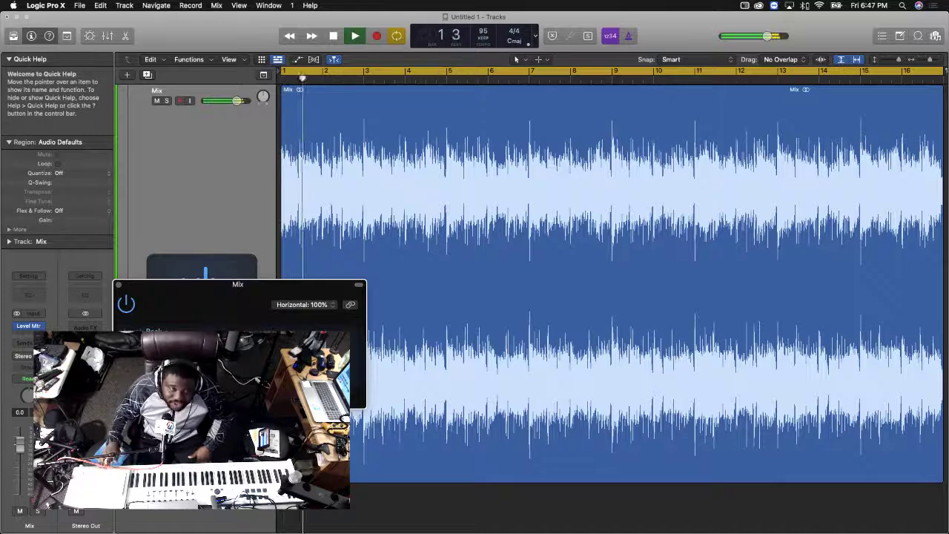
{"action": "left_click", "coordinate": [32, 325]}
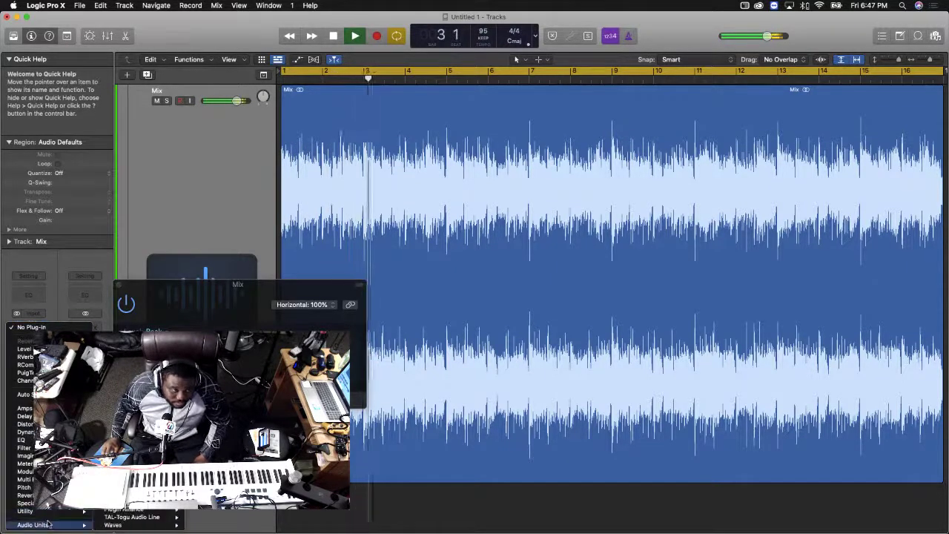
{"action": "mouse_move", "coordinate": [126, 525]}
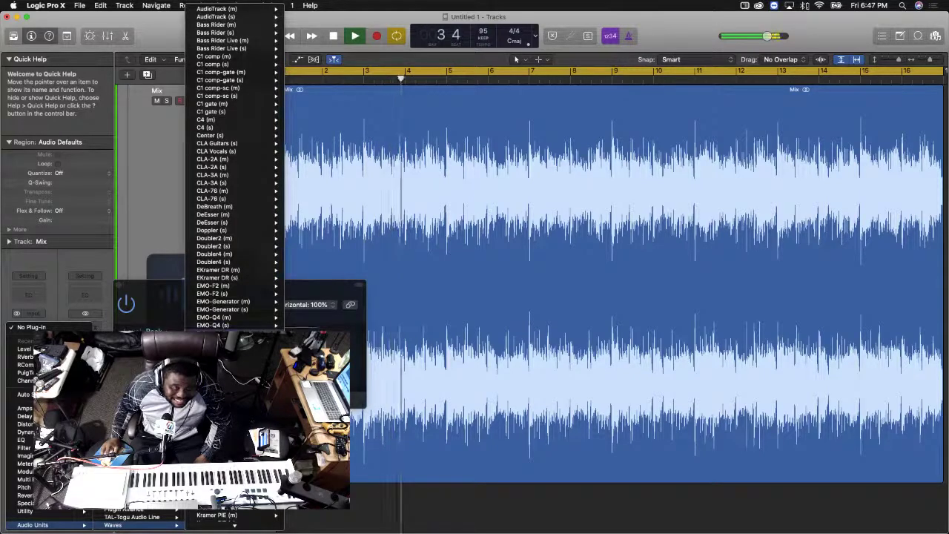
{"action": "mouse_move", "coordinate": [233, 302]}
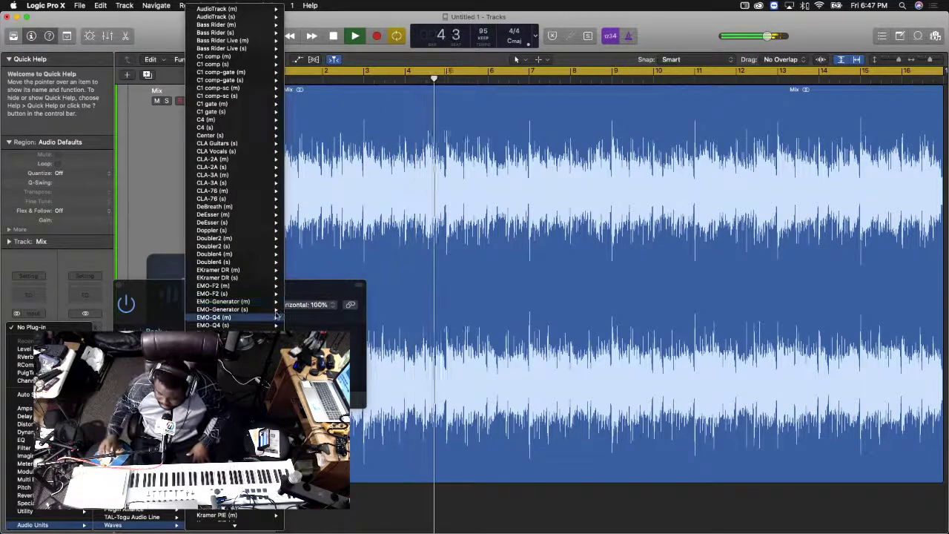
{"action": "left_click", "coordinate": [322, 286]}
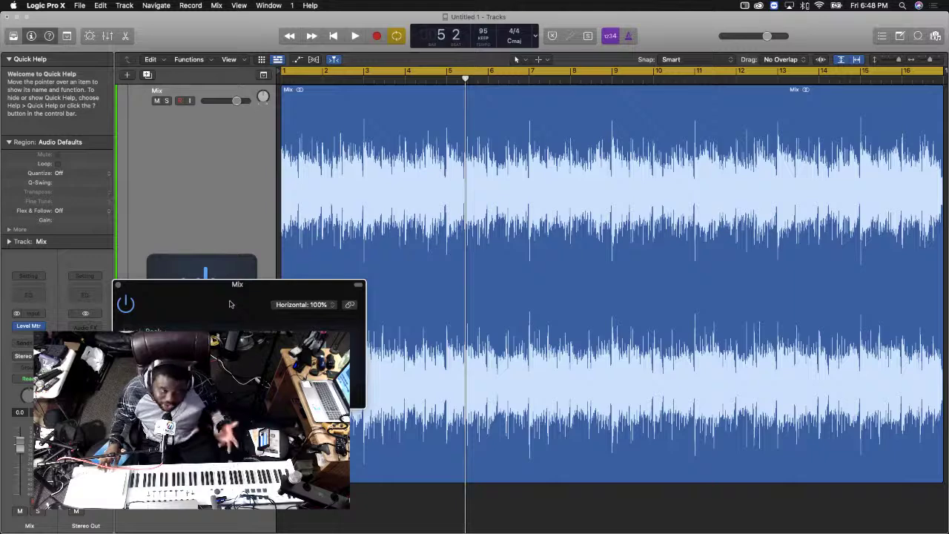
{"action": "key", "text": "space"}
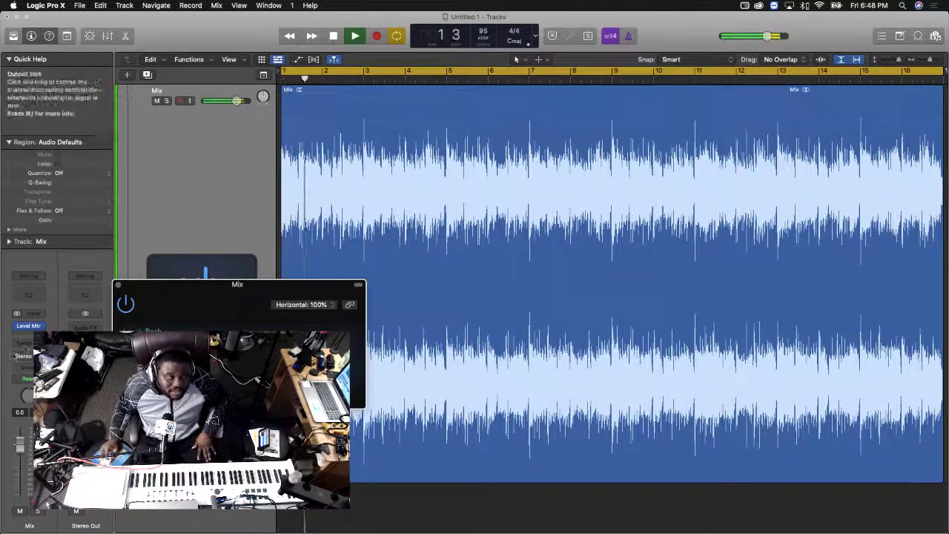
{"action": "left_click", "coordinate": [28, 335]}
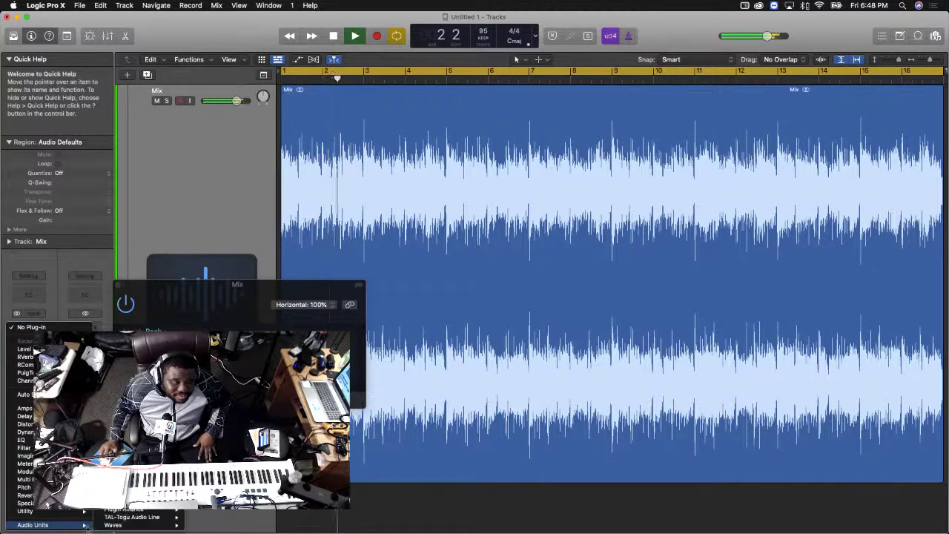
{"action": "mouse_move", "coordinate": [154, 518]}
{"action": "mouse_move", "coordinate": [113, 524]}
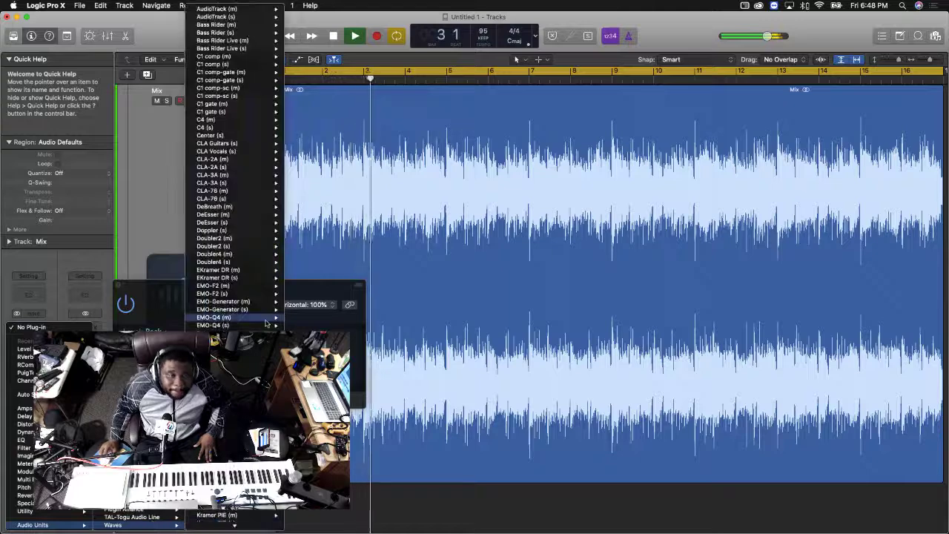
{"action": "mouse_move", "coordinate": [266, 310]}
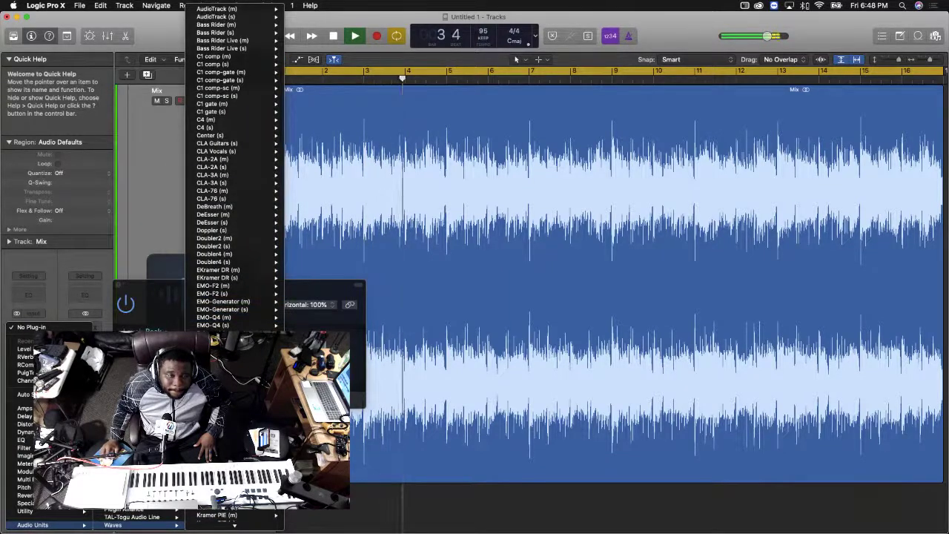
{"action": "left_click", "coordinate": [384, 505]}
{"action": "key", "text": "space"}
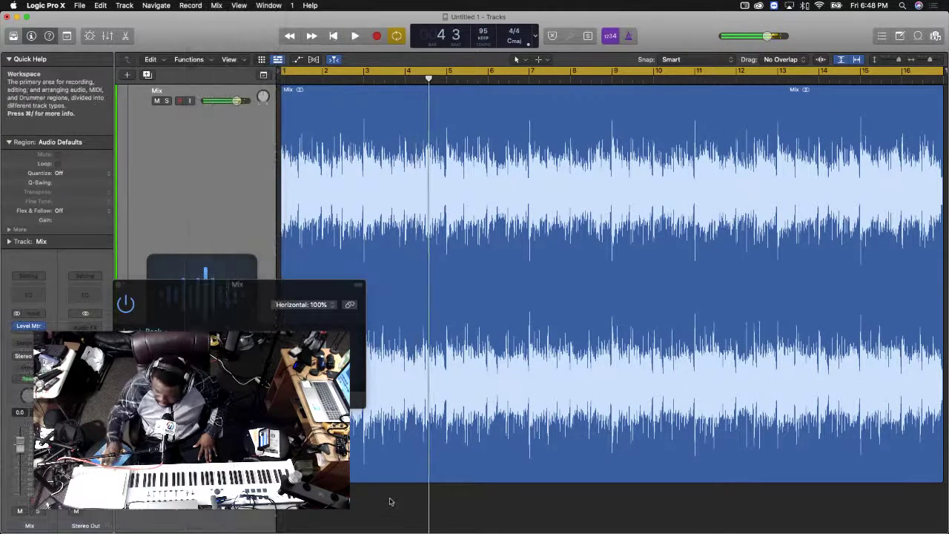
Show the Mixer below the tracks and place the Level Meter window beside its channel strips
{"action": "key", "text": "x"}
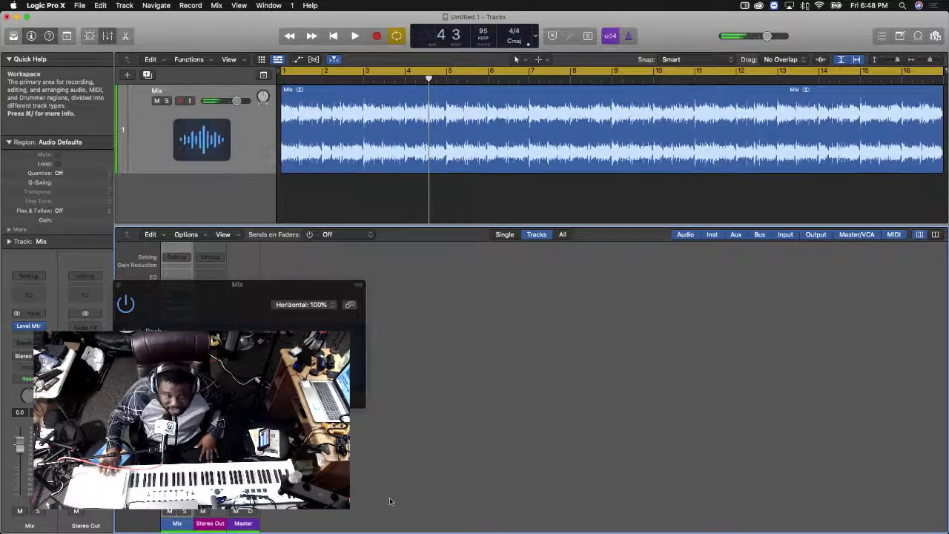
{"action": "left_click_drag", "start_coordinate": [267, 284], "coordinate": [446, 265]}
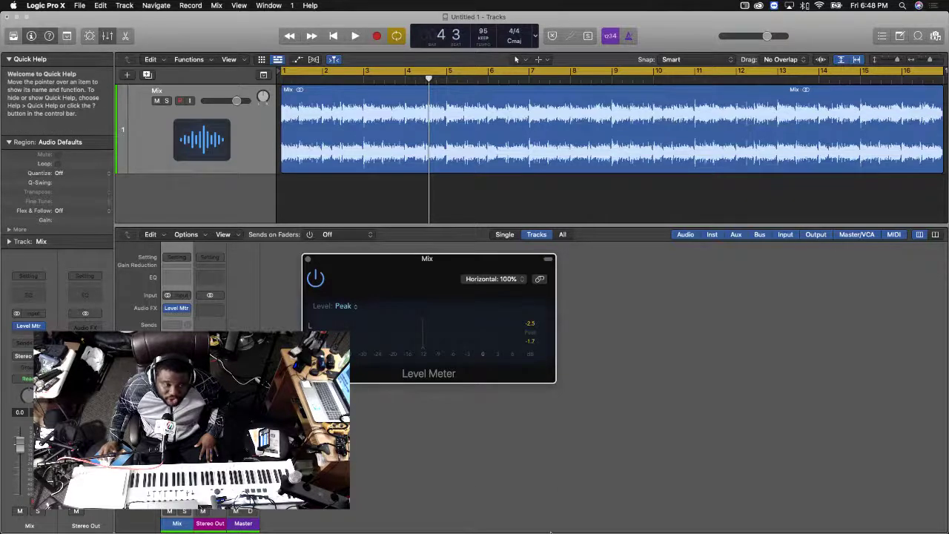
{"action": "mouse_move", "coordinate": [550, 531]}
During playback, insert the stereo Waves CLA-2A (s) after the Level Meter on the Mix channel and place its window beside the meter
{"action": "key", "text": "space"}
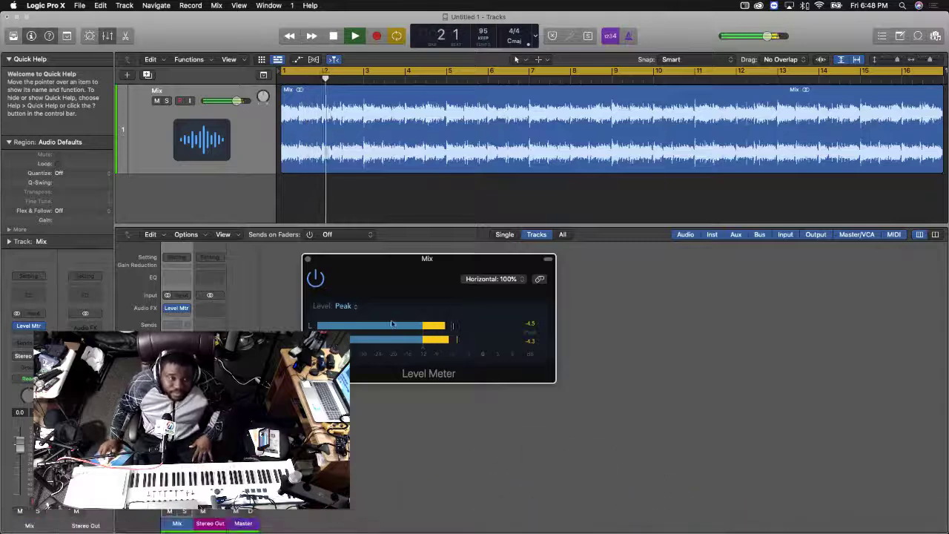
{"action": "left_click", "coordinate": [177, 308]}
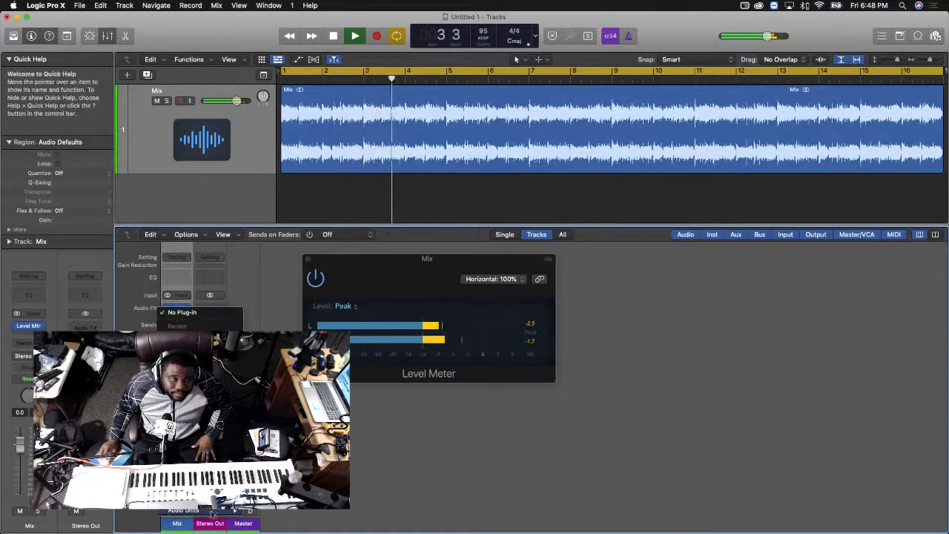
{"action": "mouse_move", "coordinate": [222, 510]}
{"action": "mouse_move", "coordinate": [293, 524]}
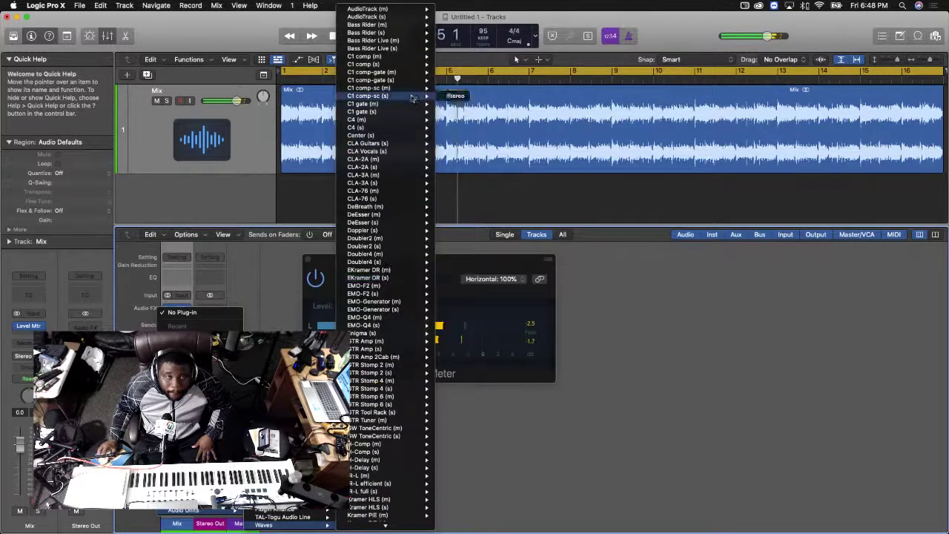
{"action": "mouse_move", "coordinate": [385, 160]}
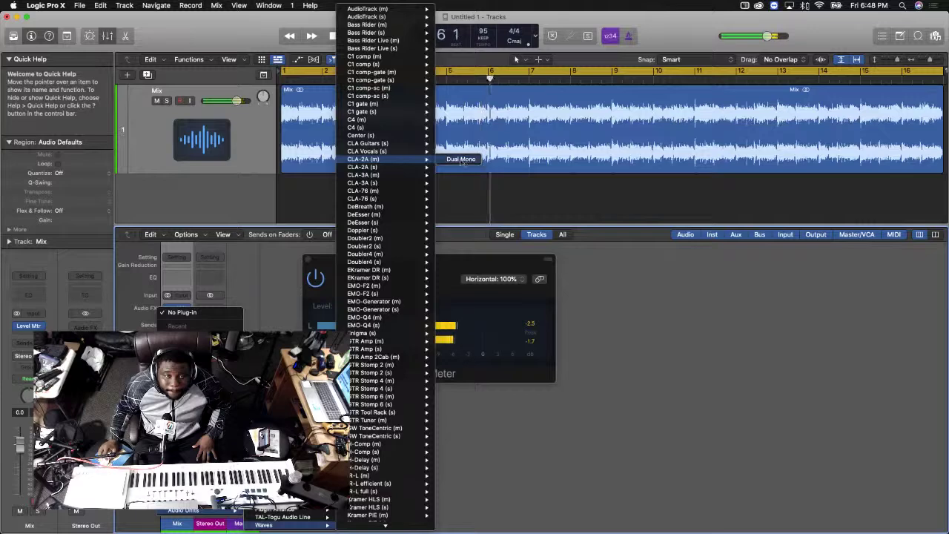
{"action": "mouse_move", "coordinate": [410, 169]}
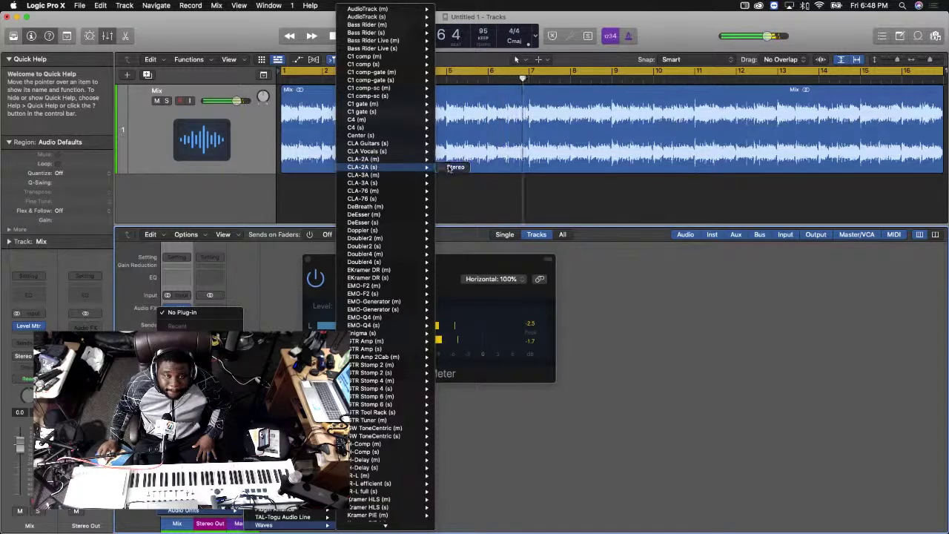
{"action": "left_click", "coordinate": [448, 169]}
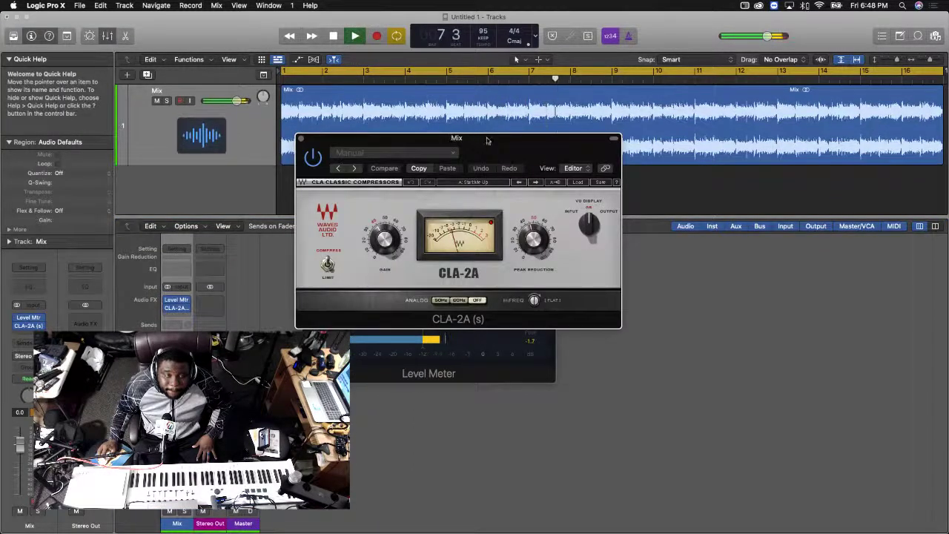
{"action": "left_click_drag", "start_coordinate": [495, 142], "coordinate": [738, 258]}
Replay the mix through the CLA-2A to check its level on both meters, and stop playback
{"action": "key", "text": "space"}
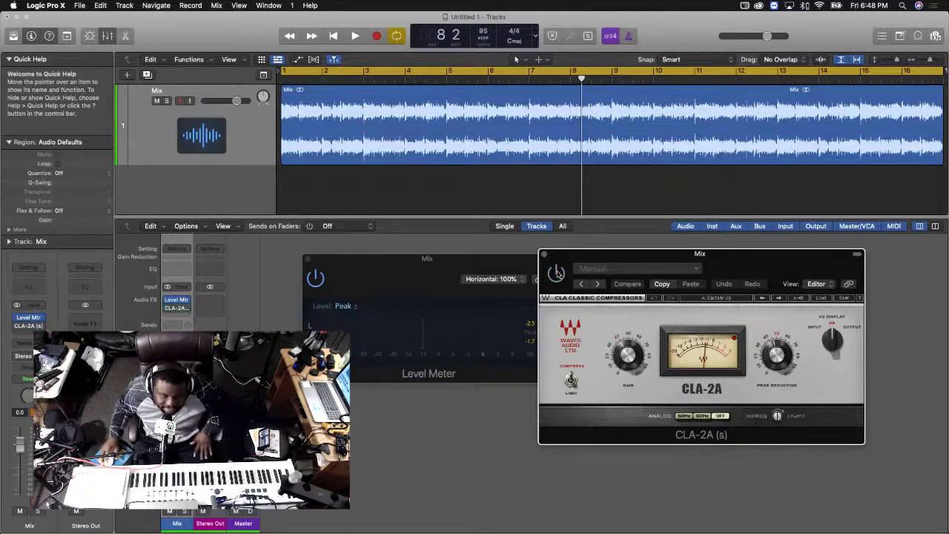
{"action": "key", "text": "space"}
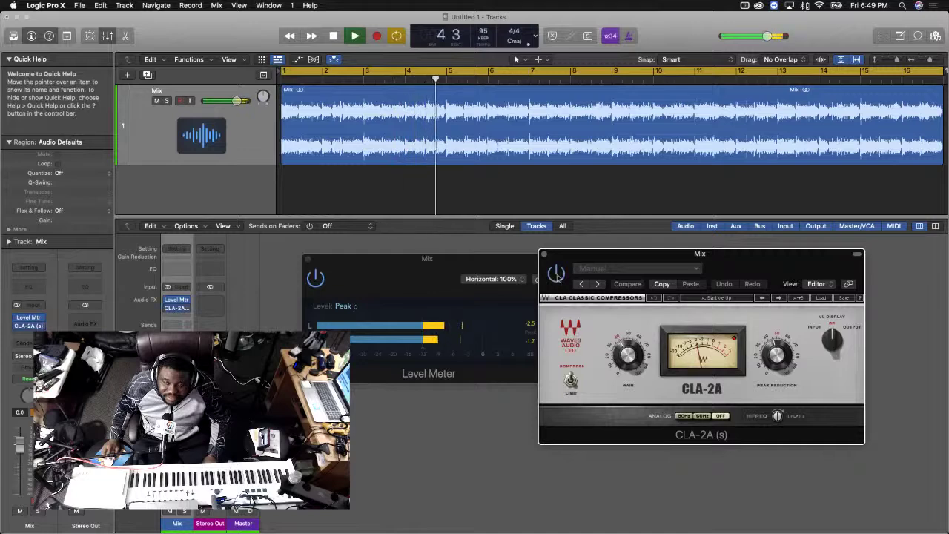
{"action": "key", "text": "space"}
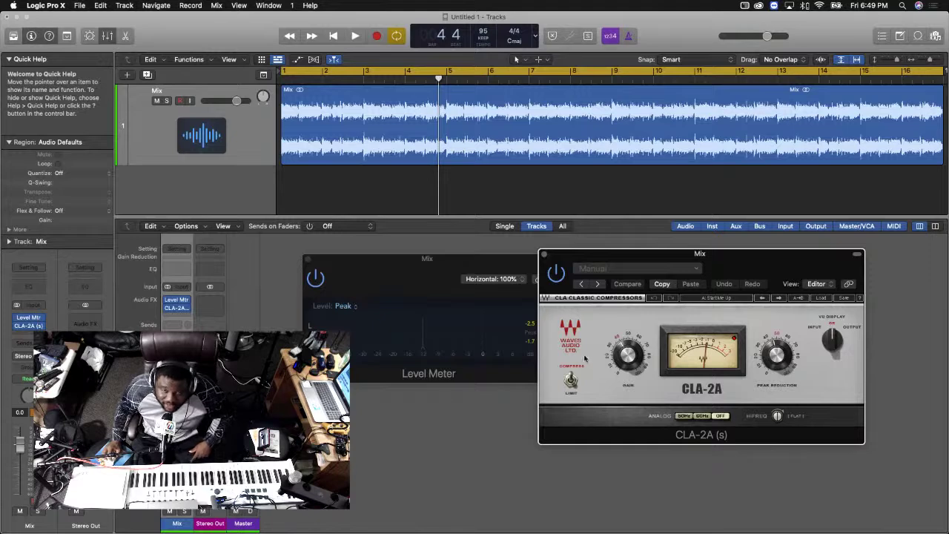
Adjust the CLA-2A's Gain knob while playing and replaying the mix to hear and meter its effect
{"action": "key", "text": "space"}
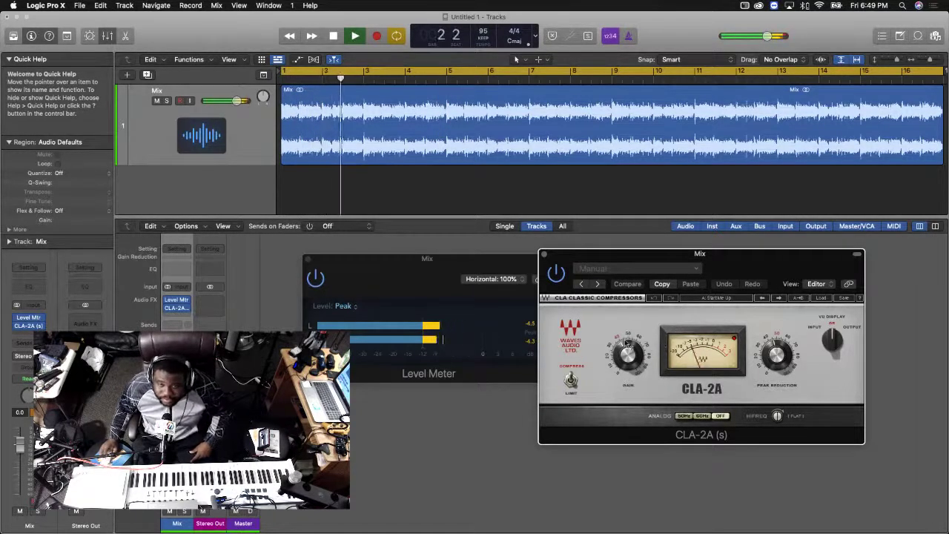
{"action": "key", "text": "space"}
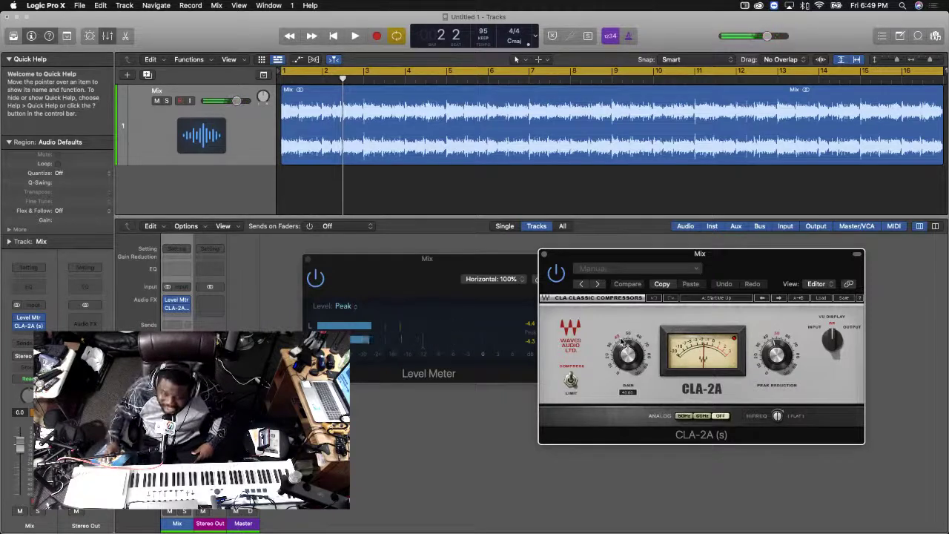
{"action": "left_click_drag", "start_coordinate": [622, 340], "coordinate": [627, 339]}
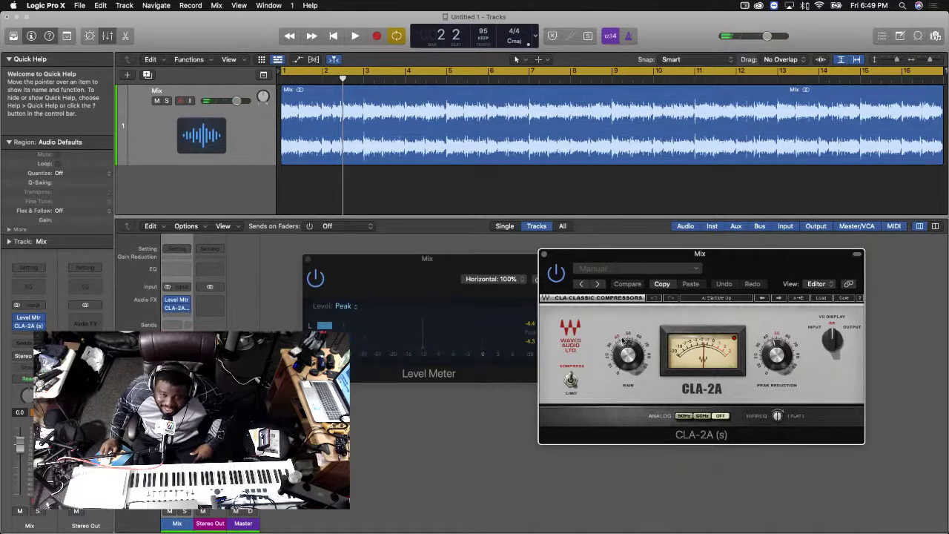
{"action": "key", "text": "space"}
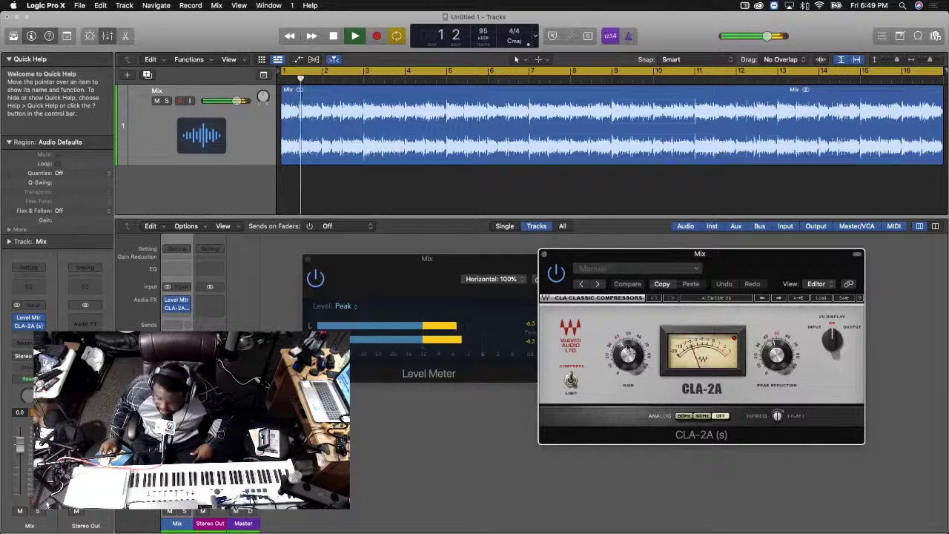
{"action": "left_click_drag", "start_coordinate": [636, 348], "coordinate": [628, 321]}
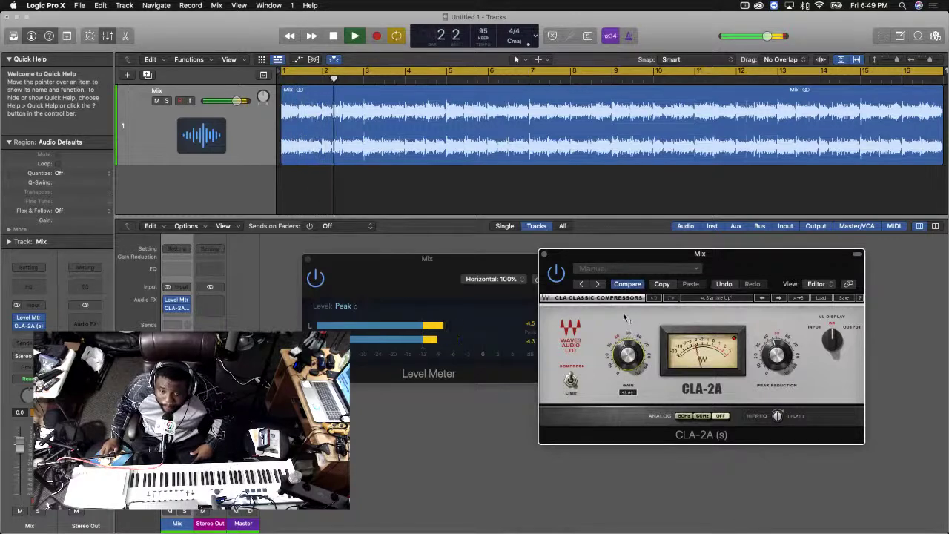
{"action": "mouse_move", "coordinate": [628, 359]}
{"action": "left_mouse_down"}
{"action": "mouse_move", "coordinate": [627, 337]}
{"action": "mouse_move", "coordinate": [627, 346]}
{"action": "left_mouse_up"}
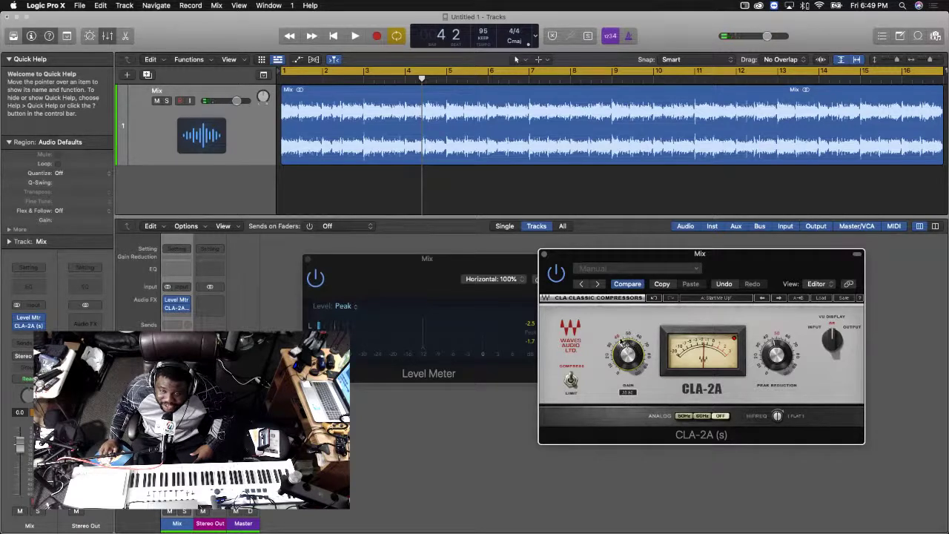
Replay the mix briefly, close the CLA-2A window to leave the Level Meter in view, and stop playback
{"action": "key", "text": "space"}
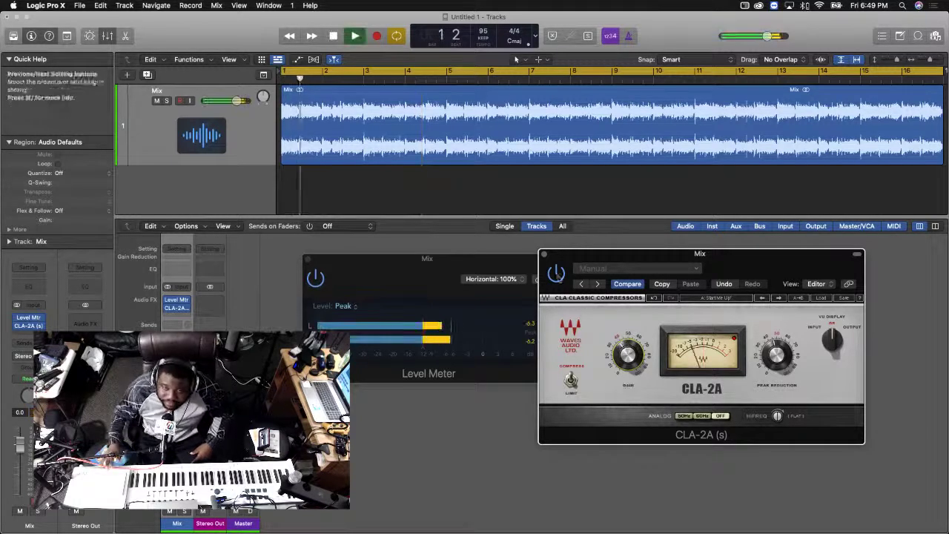
{"action": "left_click", "coordinate": [544, 254]}
{"action": "key", "text": "space"}
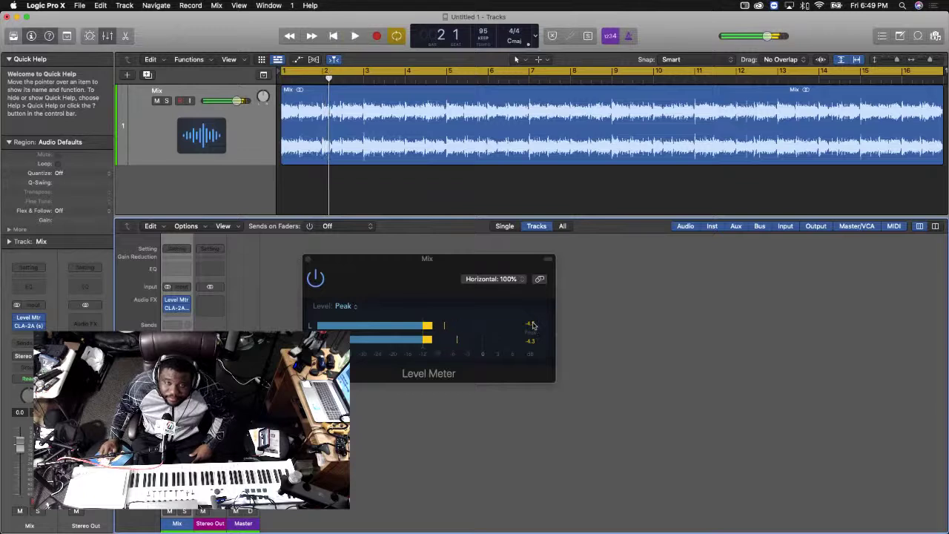
Insert the stereo Waves PuigTec EQP1A (s) after the CLA-2A on the Mix channel and close its window
{"action": "left_click", "coordinate": [184, 317]}
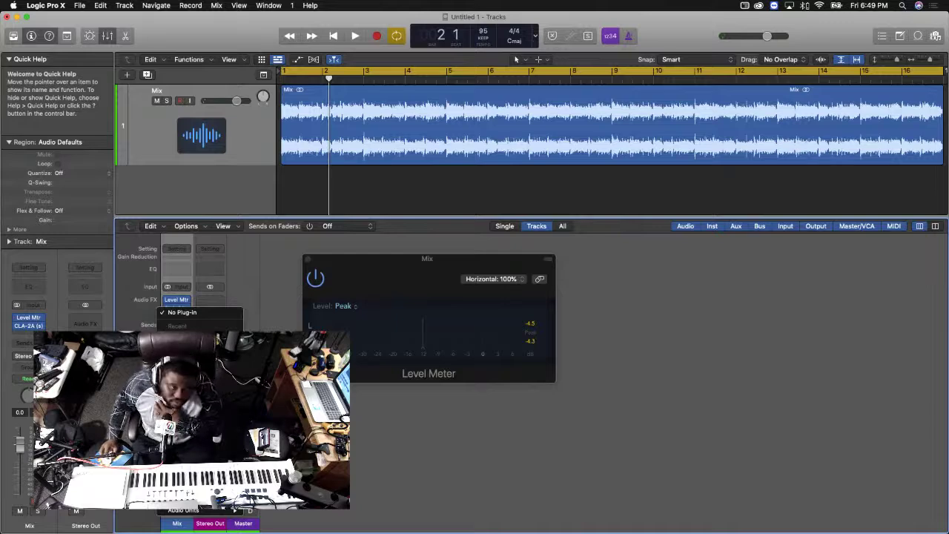
{"action": "mouse_move", "coordinate": [183, 510]}
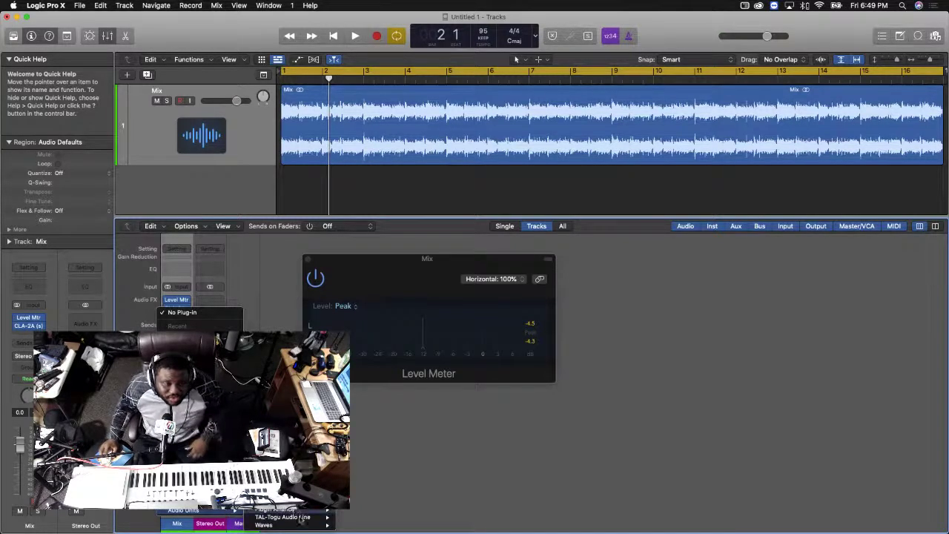
{"action": "mouse_move", "coordinate": [263, 524]}
{"action": "mouse_move", "coordinate": [369, 499]}
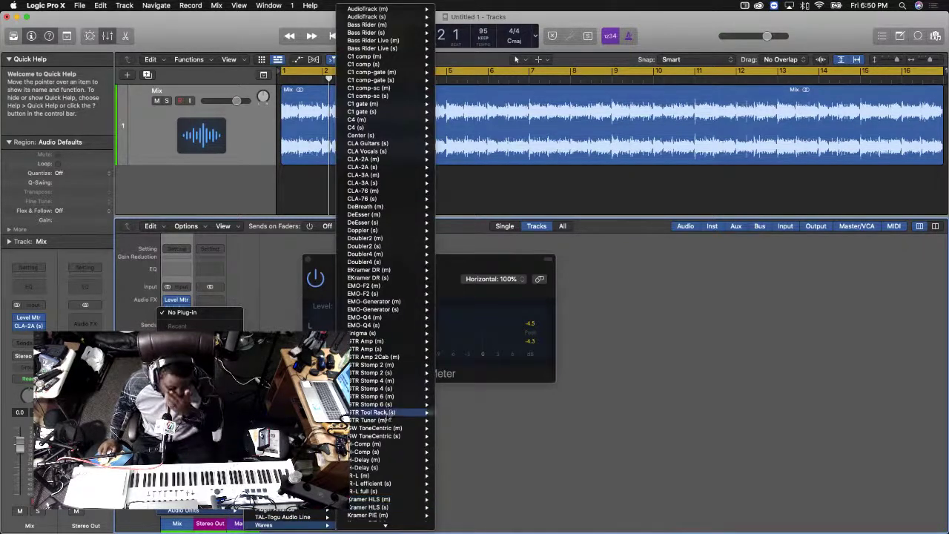
{"action": "mouse_move", "coordinate": [400, 527]}
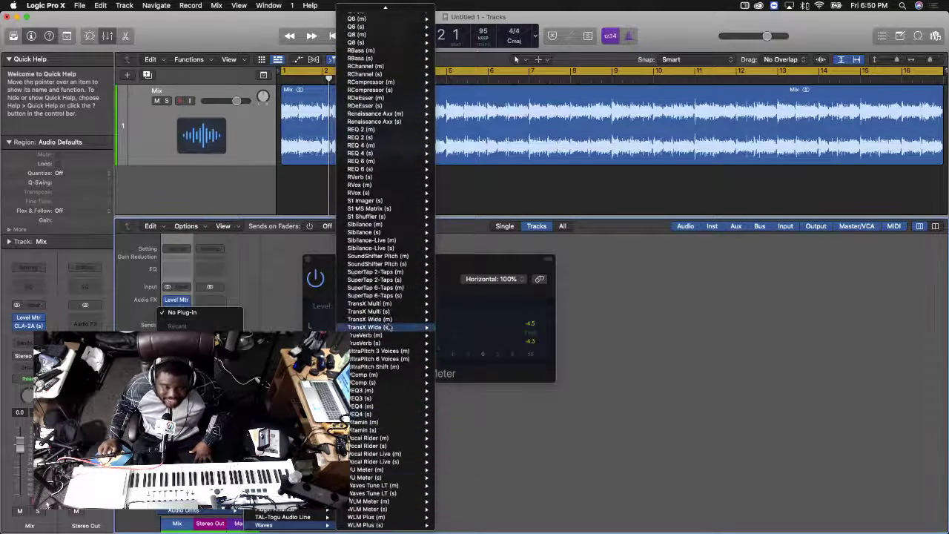
{"action": "scroll", "coordinate": [395, 313], "scroll_direction": "down", "scroll_amount": 3}
{"action": "scroll", "coordinate": [395, 313], "scroll_direction": "up", "scroll_amount": 5}
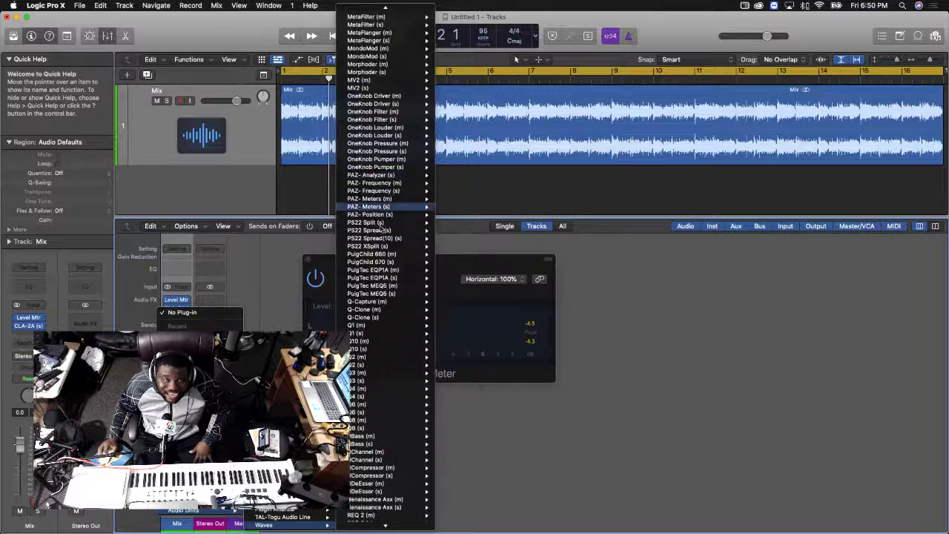
{"action": "mouse_move", "coordinate": [398, 279]}
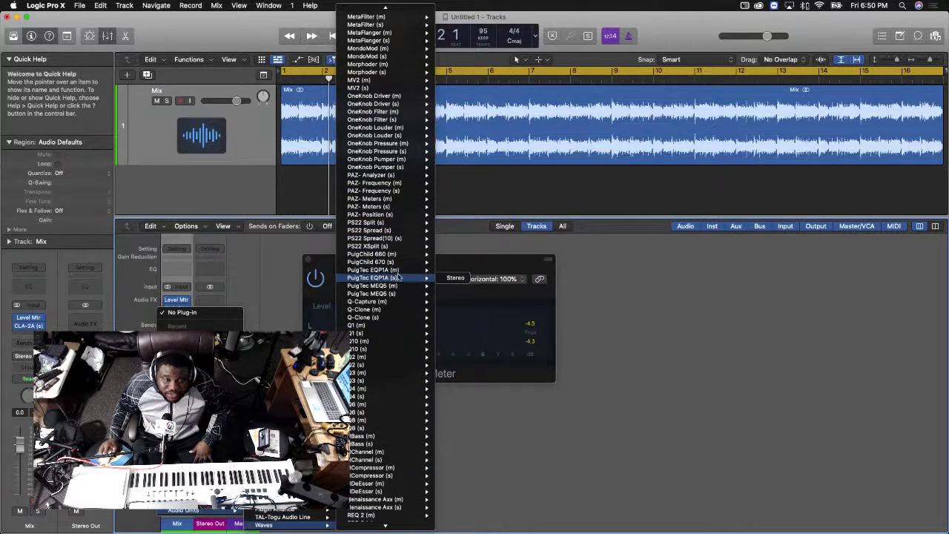
{"action": "left_click", "coordinate": [454, 279]}
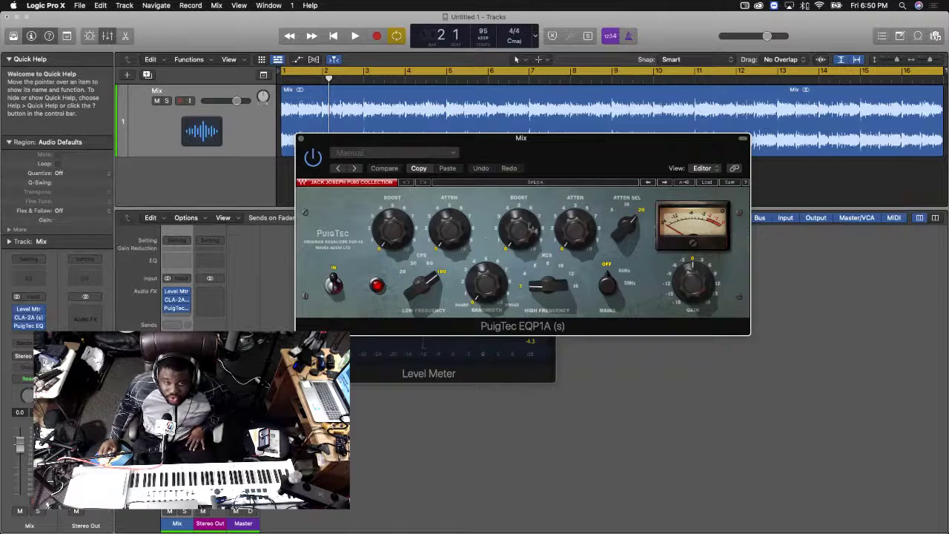
{"action": "left_click", "coordinate": [302, 140]}
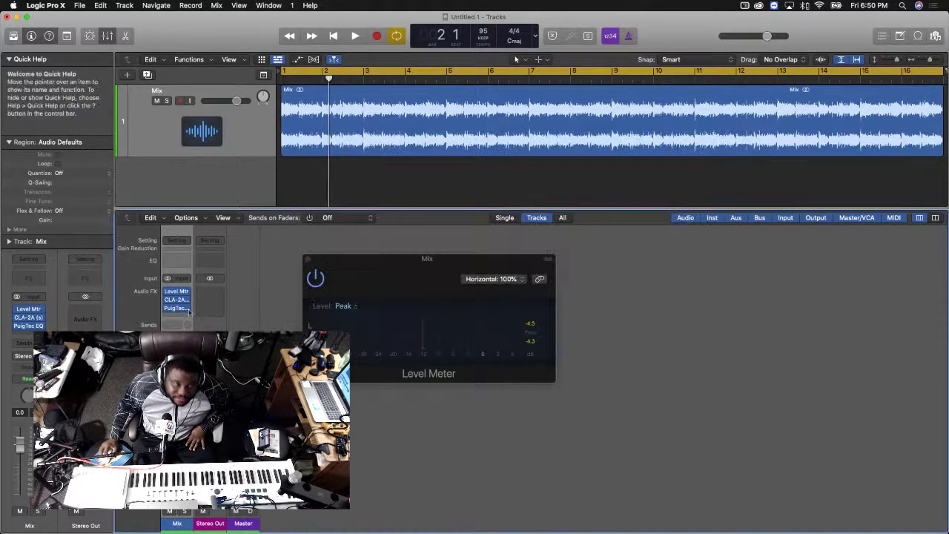
Insert the stereo Waves VEQ4 (s) below the PuigTec EQP1A on the Mix channel and move its window down over the Mixer
{"action": "left_click", "coordinate": [188, 309]}
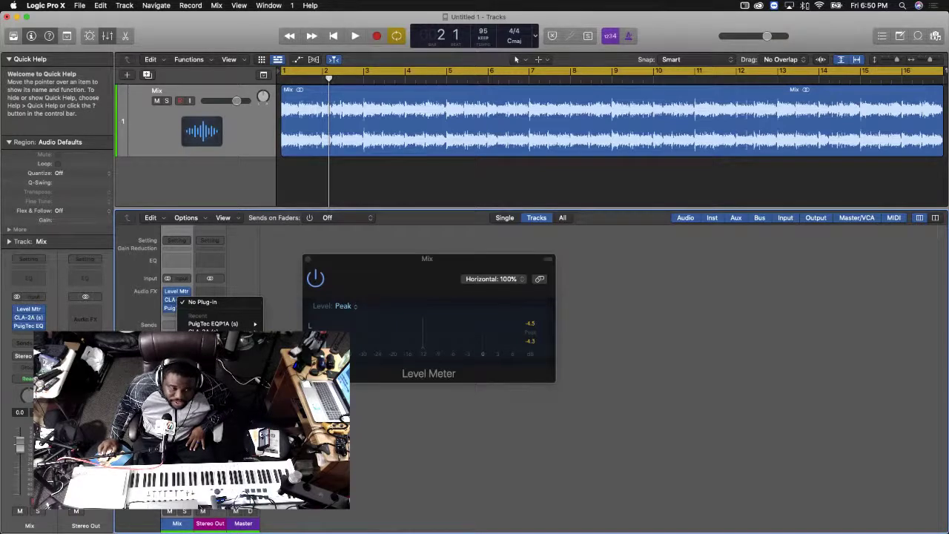
{"action": "mouse_move", "coordinate": [326, 525]}
{"action": "scroll", "coordinate": [419, 454], "scroll_direction": "down", "scroll_amount": 1}
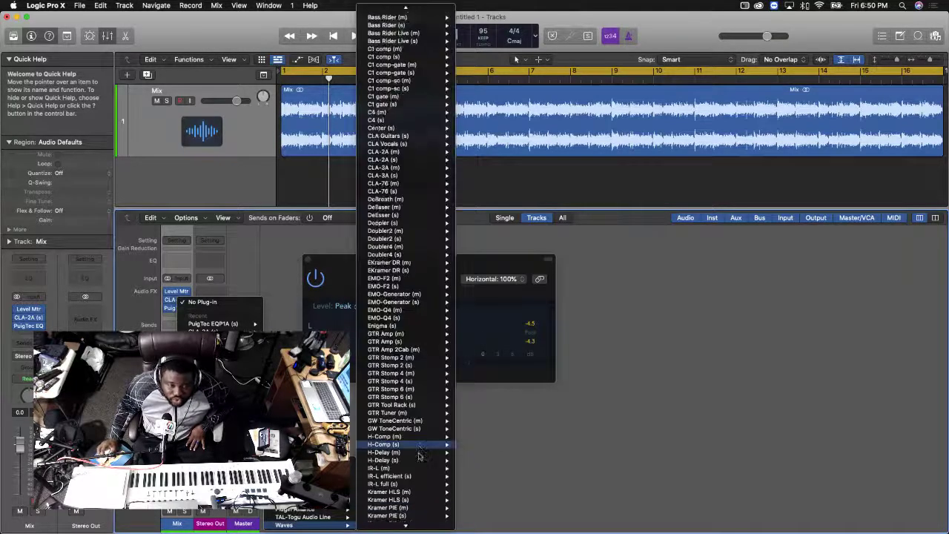
{"action": "scroll", "coordinate": [419, 454], "scroll_direction": "down", "scroll_amount": 15}
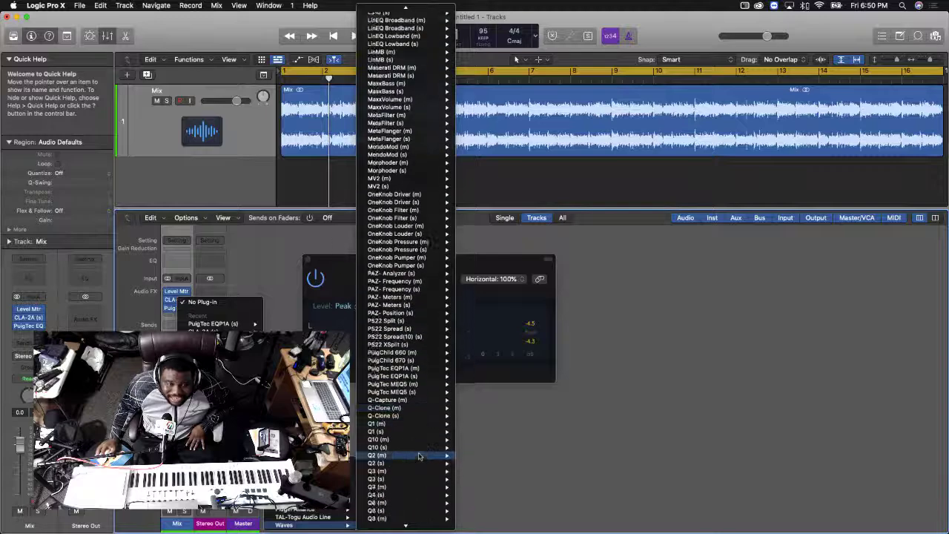
{"action": "scroll", "coordinate": [419, 455], "scroll_direction": "down", "scroll_amount": 15}
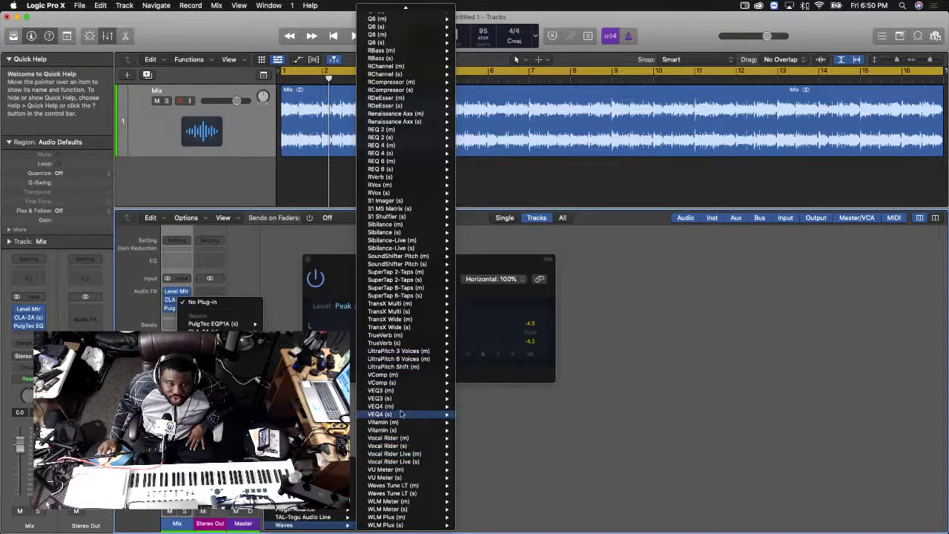
{"action": "mouse_move", "coordinate": [399, 414]}
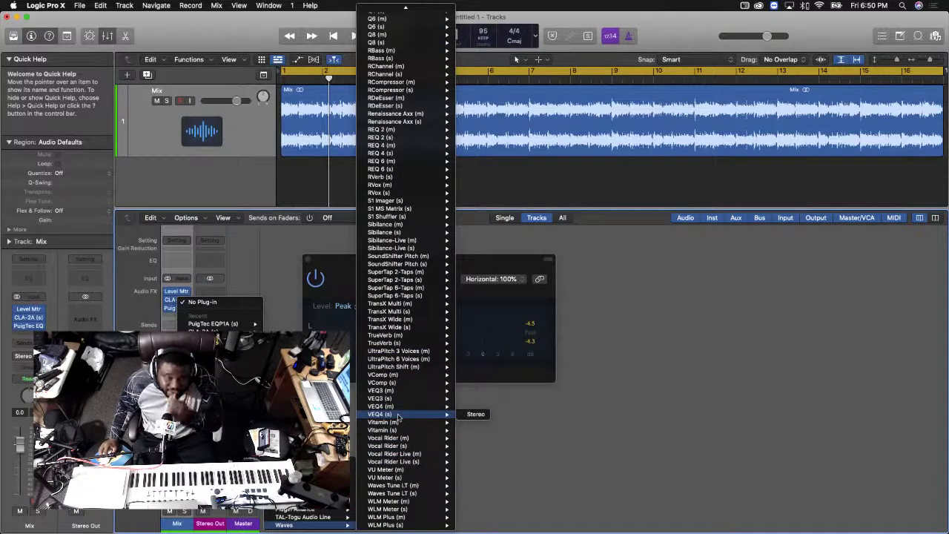
{"action": "left_click", "coordinate": [475, 414]}
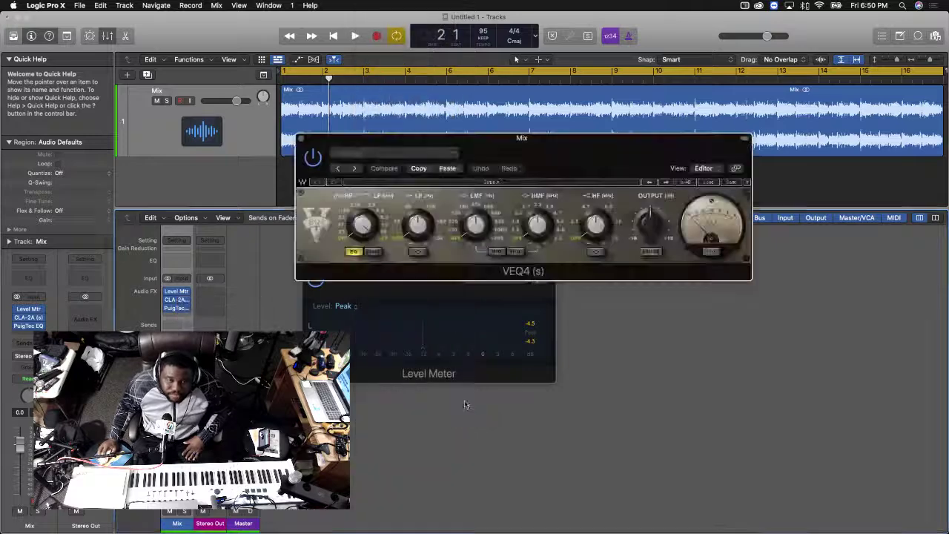
{"action": "left_click_drag", "start_coordinate": [584, 148], "coordinate": [632, 259]}
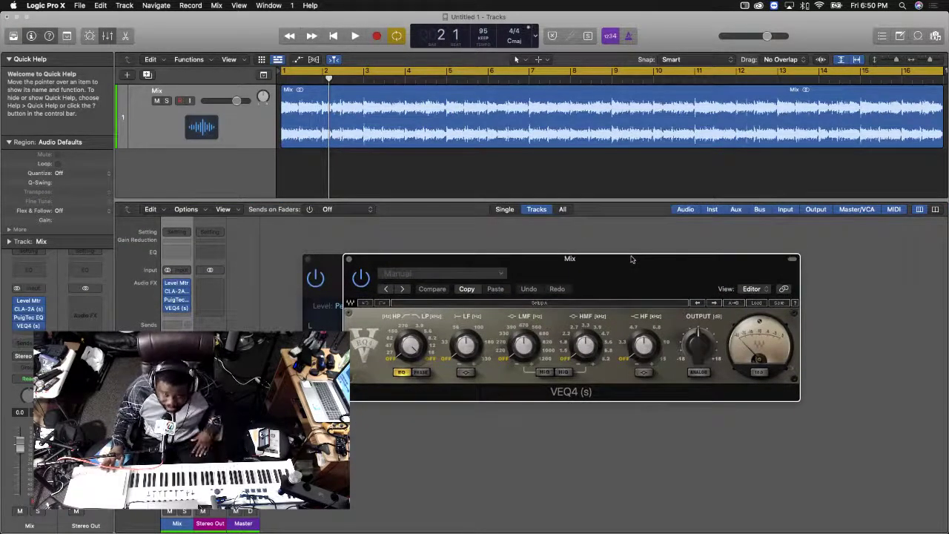
After a short playback check, remove the PuigTec EQP1A from the Mix channel and reopen the VEQ4 window
{"action": "key", "text": "space"}
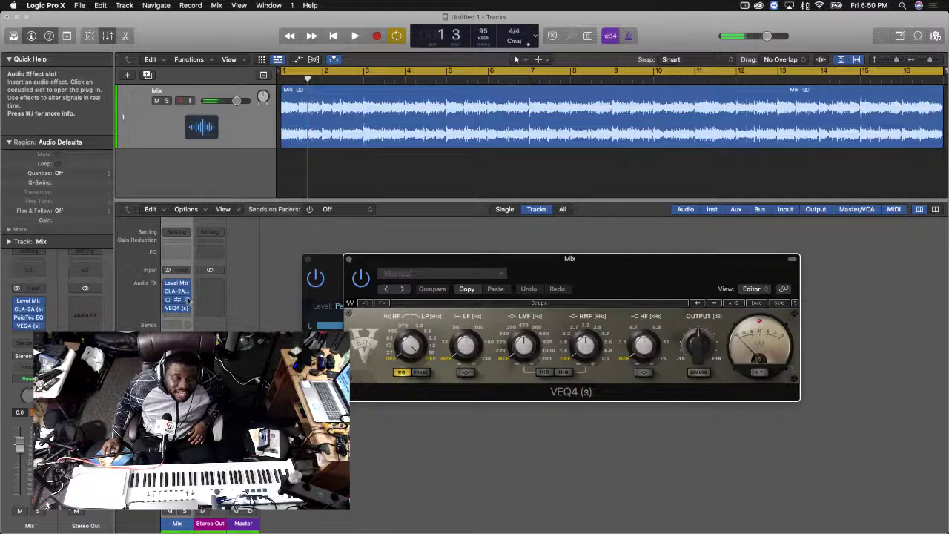
{"action": "left_click", "coordinate": [187, 300]}
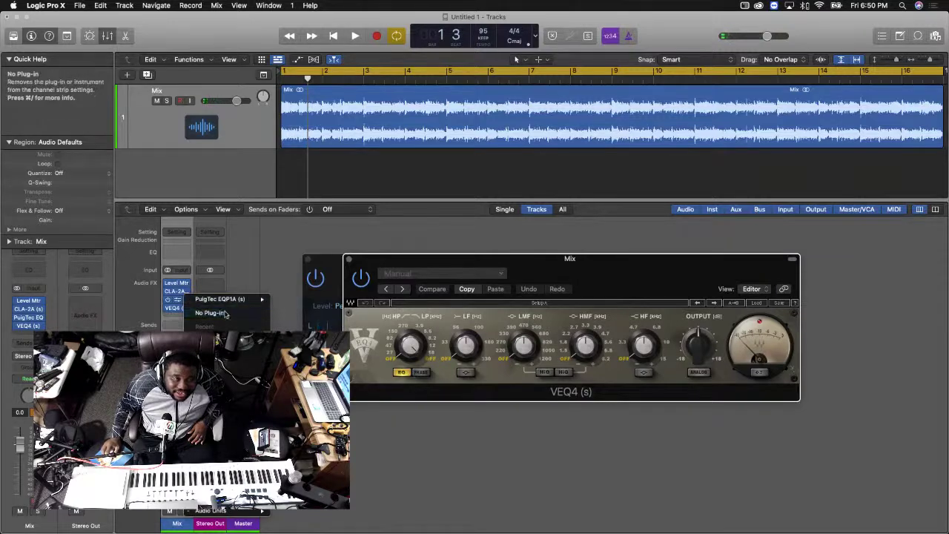
{"action": "left_click", "coordinate": [225, 313]}
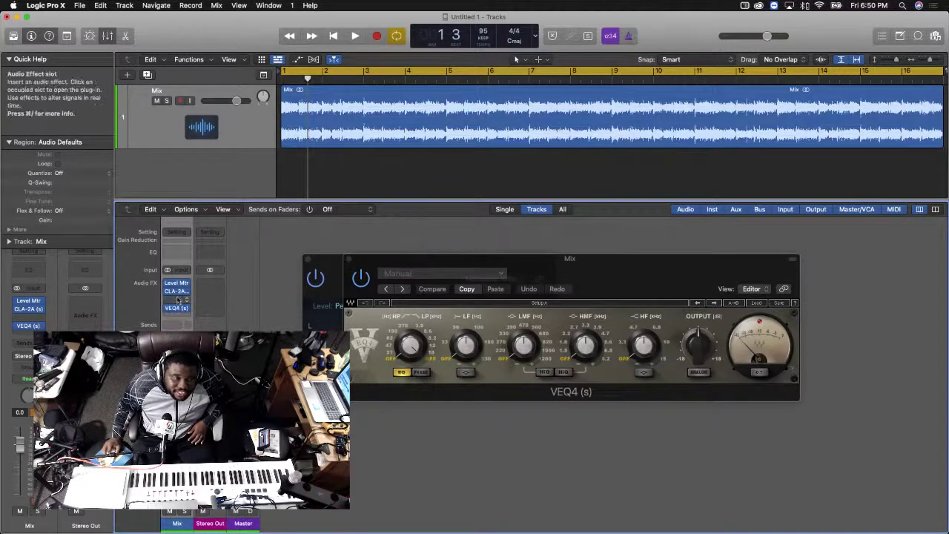
{"action": "left_click", "coordinate": [178, 299]}
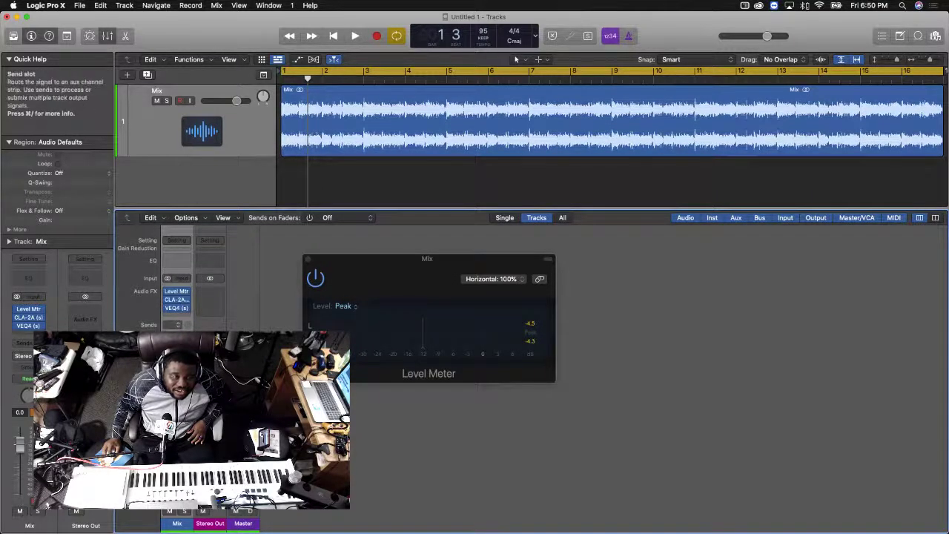
{"action": "mouse_move", "coordinate": [177, 308]}
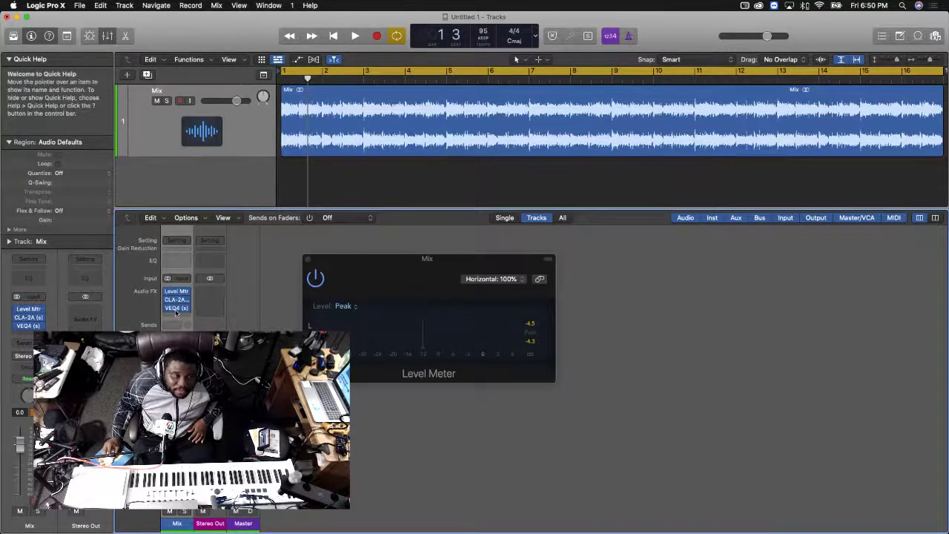
{"action": "left_click", "coordinate": [177, 308]}
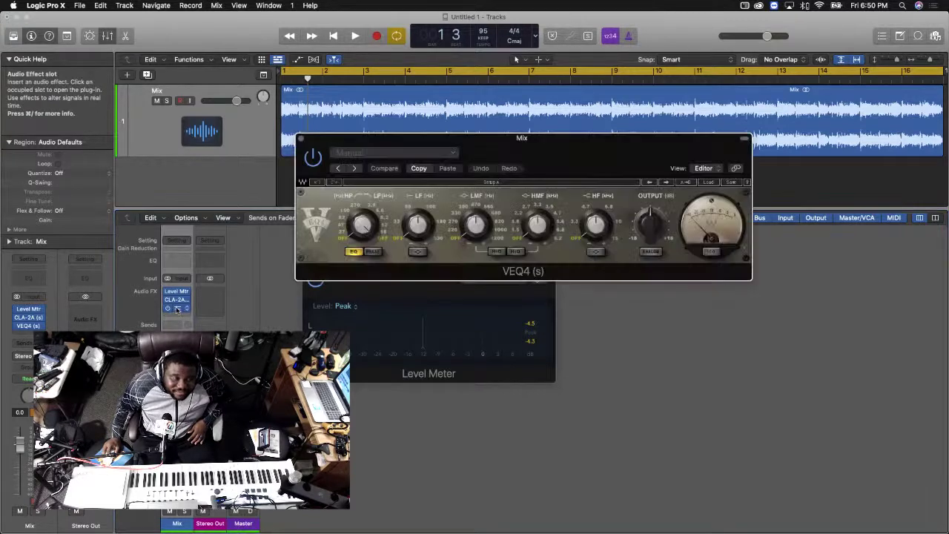
Play the mix through the VEQ4, move its window aside to uncover more of the Level Meter, and stop playback
{"action": "key", "text": "space"}
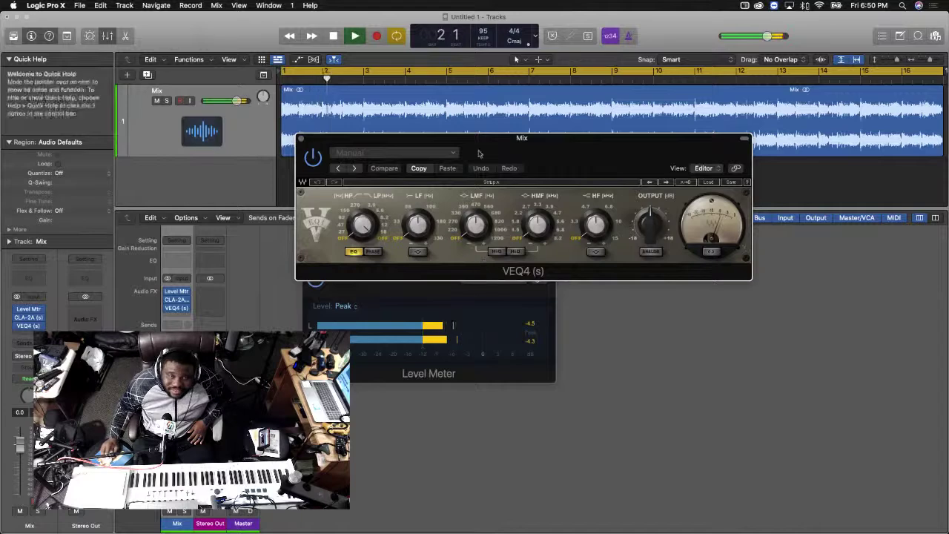
{"action": "left_click_drag", "start_coordinate": [487, 141], "coordinate": [610, 192]}
{"action": "key", "text": "space"}
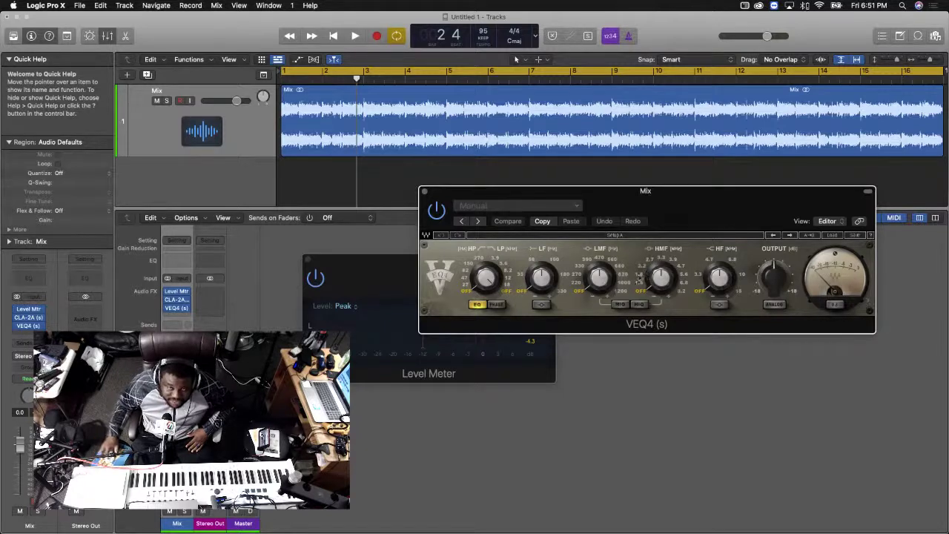
During playback, adjust the VEQ4's HF band with its frequency at 3.3 kHz, and stop playback
{"action": "key", "text": "space"}
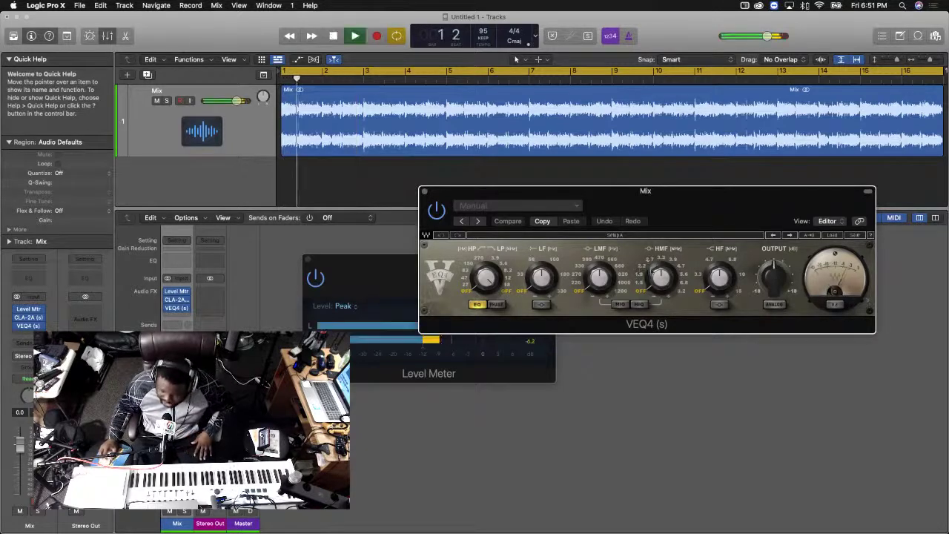
{"action": "left_click_drag", "start_coordinate": [659, 276], "coordinate": [661, 269]}
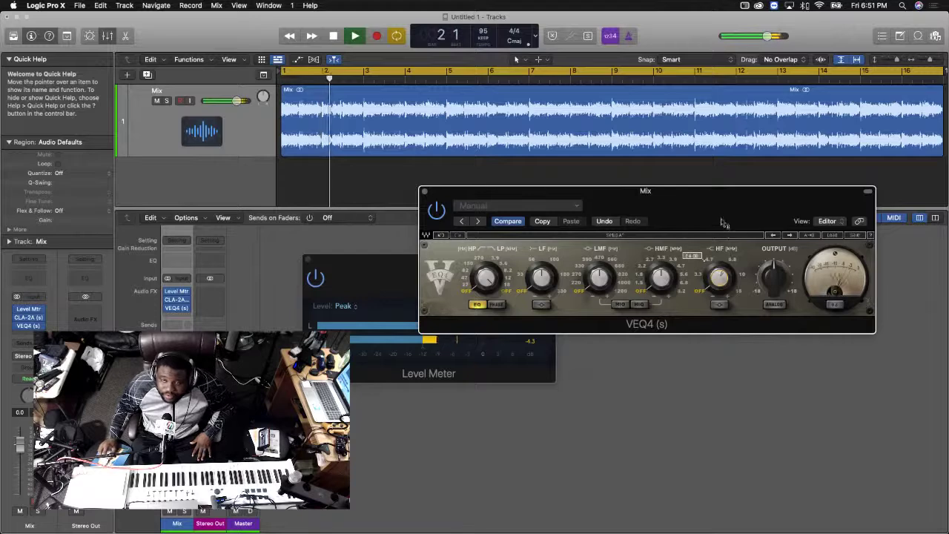
{"action": "left_click", "coordinate": [721, 275]}
{"action": "left_click_drag", "start_coordinate": [721, 275], "coordinate": [724, 259]}
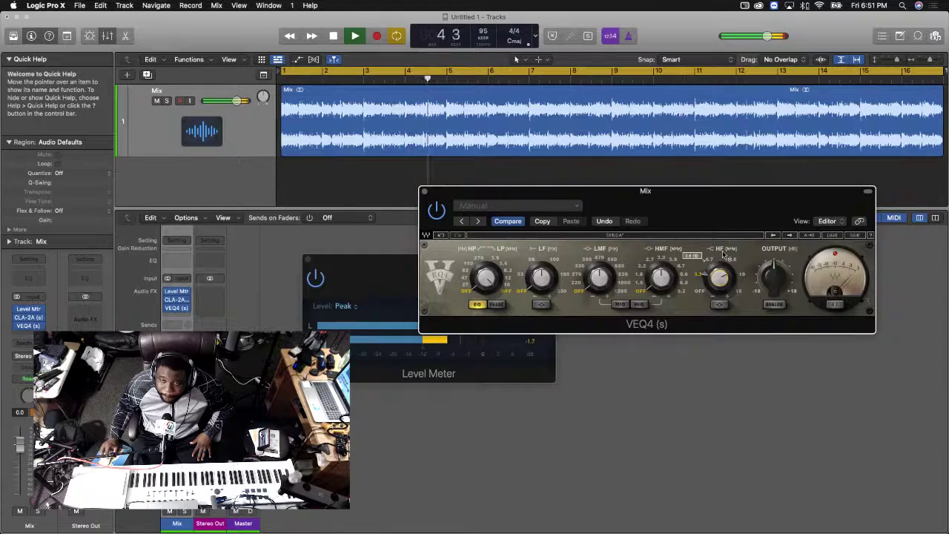
{"action": "key", "text": "space"}
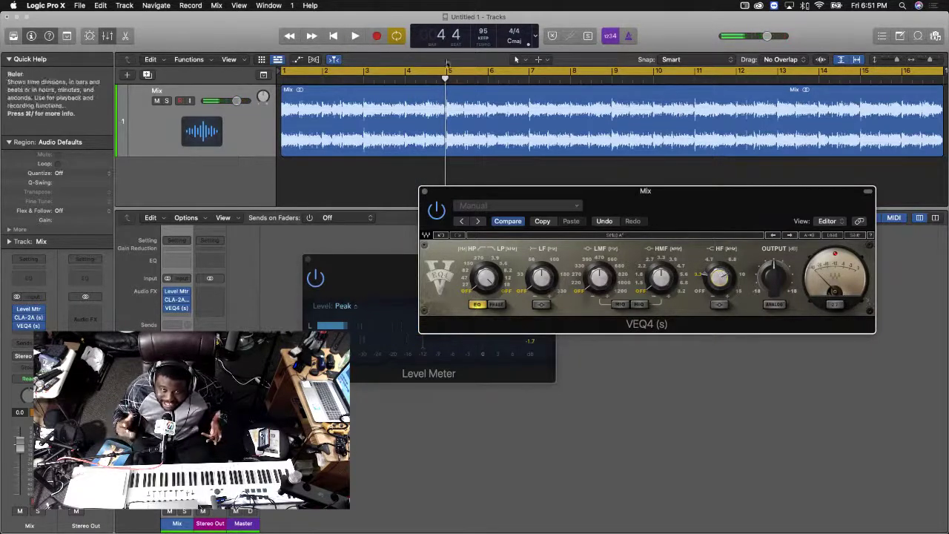
Play the mix from the start, adjust the VEQ4's HF band at 3.3 kHz, and adjust the HMF band with its frequency at 4.7 kHz
{"action": "key", "text": "Return"}
{"action": "key", "text": "space"}
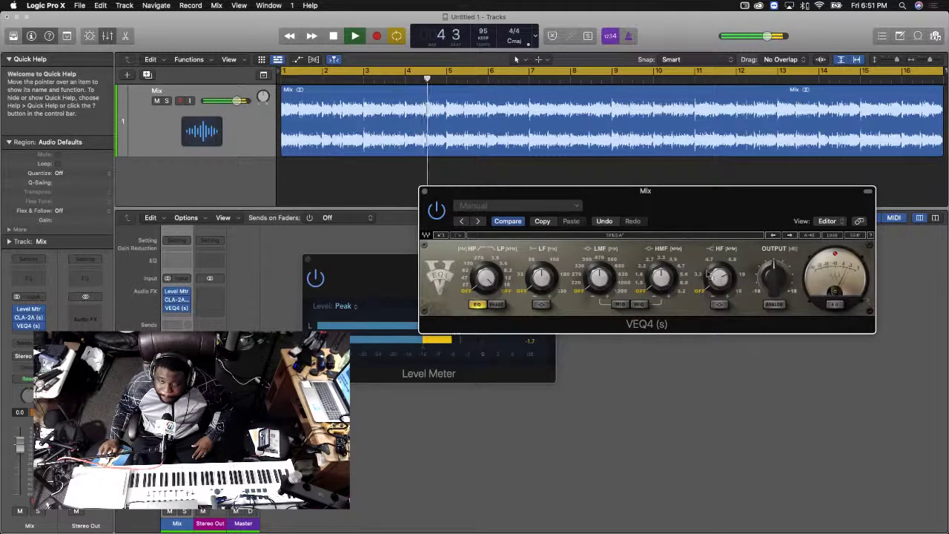
{"action": "left_click_drag", "start_coordinate": [701, 274], "coordinate": [723, 350]}
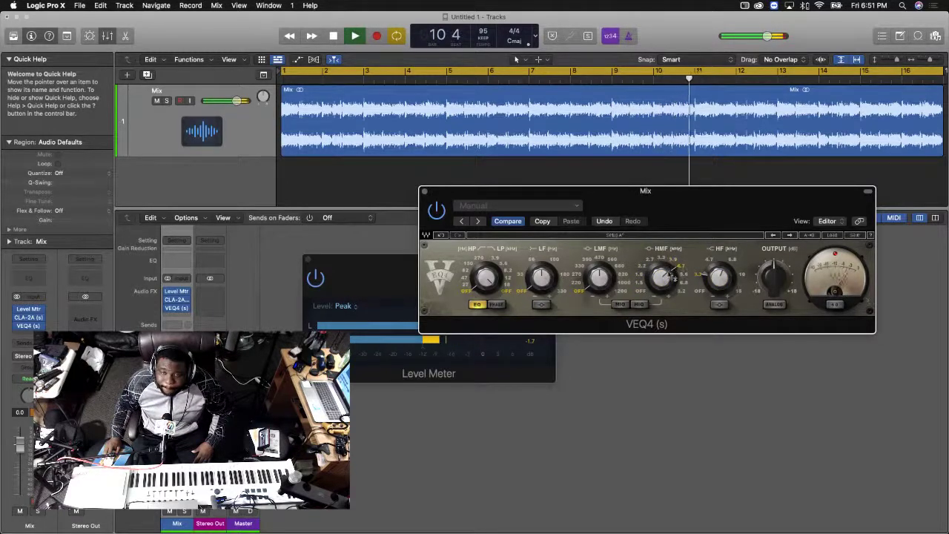
{"action": "left_click_drag", "start_coordinate": [674, 278], "coordinate": [670, 370]}
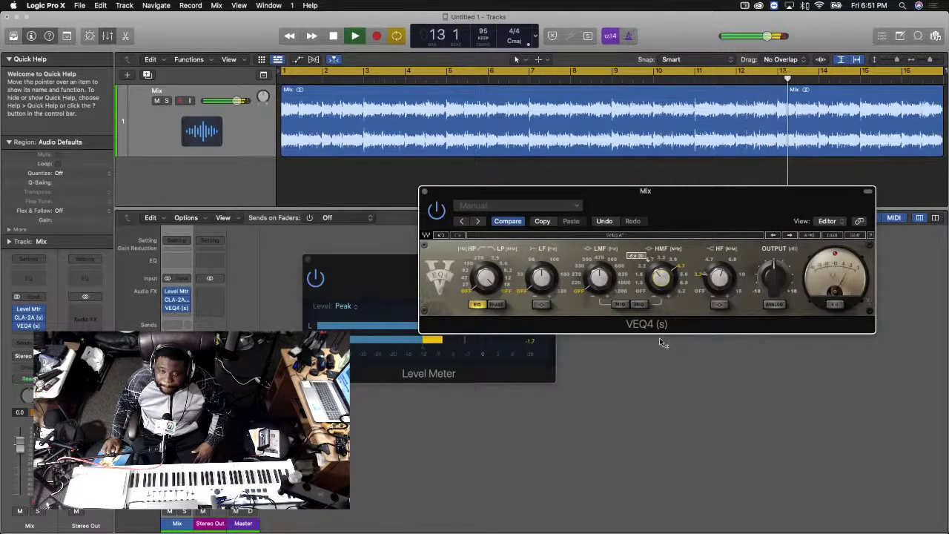
{"action": "mouse_move", "coordinate": [660, 276]}
{"action": "left_mouse_down"}
{"action": "mouse_move", "coordinate": [676, 271]}
{"action": "mouse_move", "coordinate": [672, 281]}
{"action": "mouse_move", "coordinate": [662, 264]}
{"action": "mouse_move", "coordinate": [681, 276]}
{"action": "mouse_move", "coordinate": [673, 268]}
{"action": "left_mouse_up"}
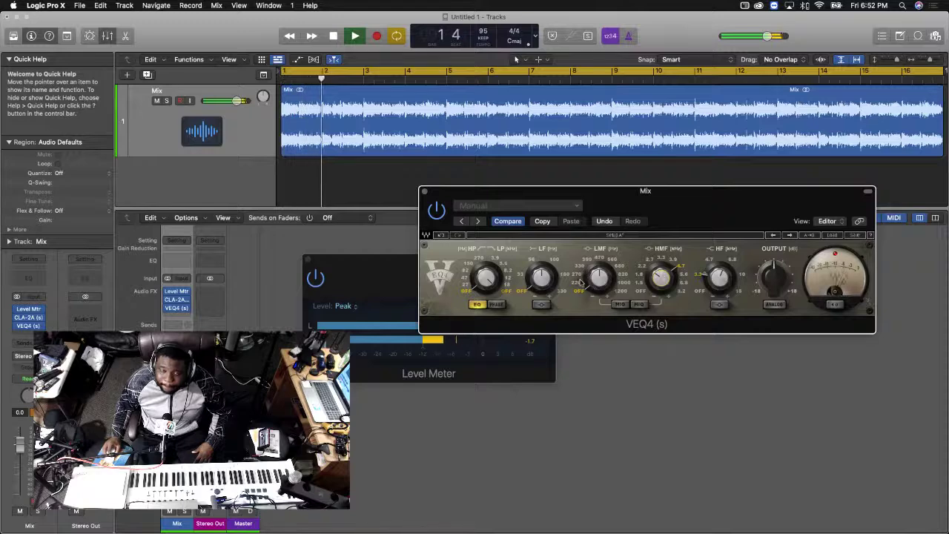
During playback, adjust the VEQ4's LMF band gain and sweep its frequency to 270 Hz
{"action": "left_click_drag", "start_coordinate": [579, 277], "coordinate": [593, 268]}
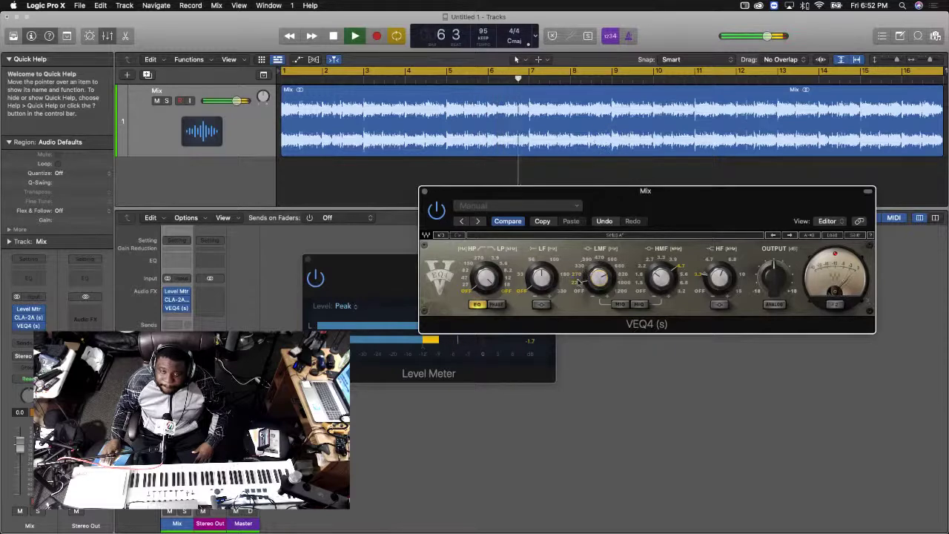
{"action": "left_click_drag", "start_coordinate": [597, 275], "coordinate": [623, 297]}
{"action": "mouse_move", "coordinate": [622, 237]}
{"action": "left_mouse_down"}
{"action": "mouse_move", "coordinate": [615, 301]}
{"action": "mouse_move", "coordinate": [591, 264]}
{"action": "mouse_move", "coordinate": [603, 274]}
{"action": "mouse_move", "coordinate": [611, 232]}
{"action": "mouse_move", "coordinate": [609, 246]}
{"action": "left_mouse_up"}
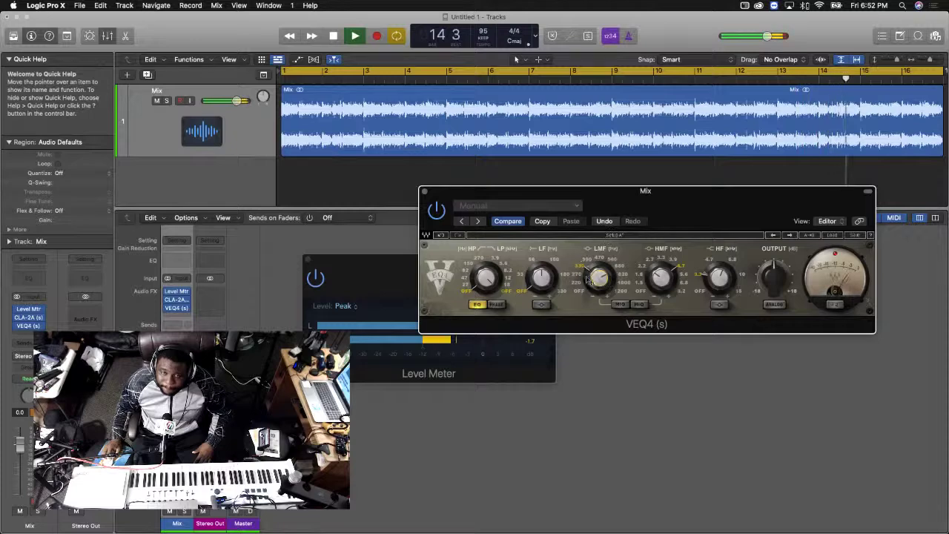
{"action": "left_click_drag", "start_coordinate": [582, 277], "coordinate": [548, 291]}
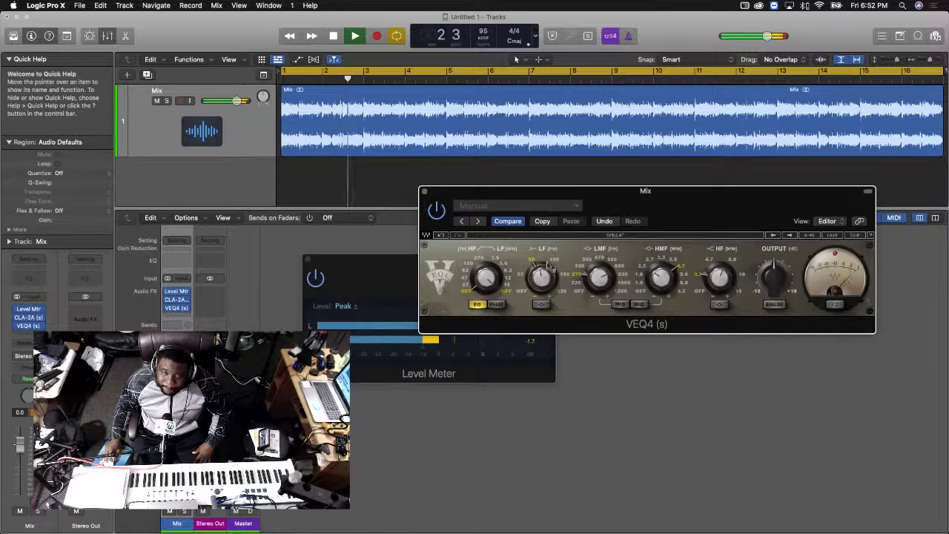
Adjust the VEQ4's LF band frequency and gain, set the LMF frequency to 330 Hz, and stop playback
{"action": "left_click", "coordinate": [556, 262]}
{"action": "left_click_drag", "start_coordinate": [556, 271], "coordinate": [552, 354]}
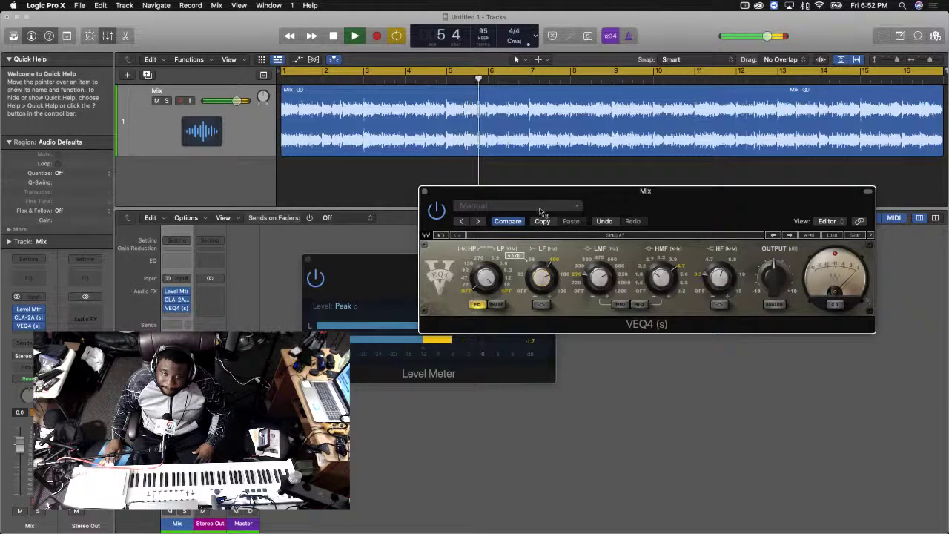
{"action": "left_click", "coordinate": [547, 263]}
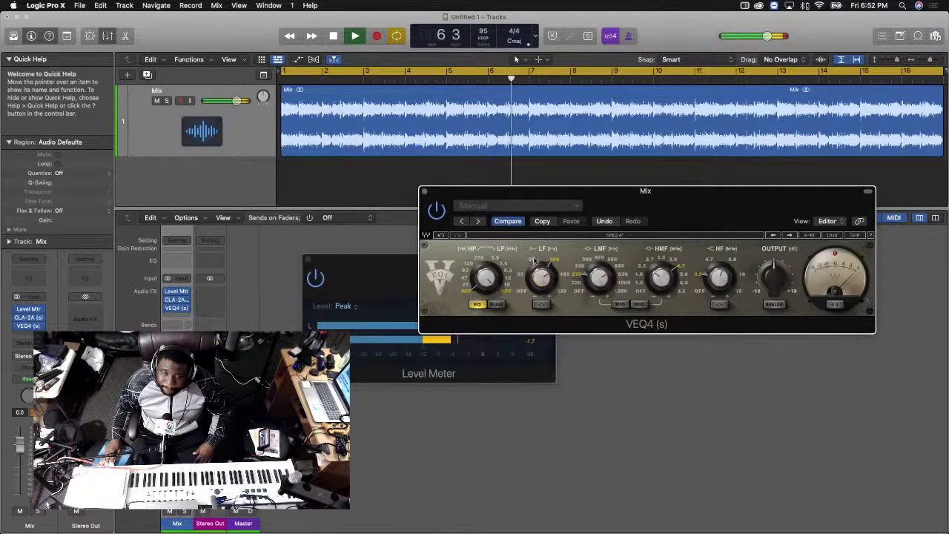
{"action": "mouse_move", "coordinate": [547, 263]}
{"action": "left_mouse_down"}
{"action": "mouse_move", "coordinate": [547, 304]}
{"action": "mouse_move", "coordinate": [551, 263]}
{"action": "left_mouse_up"}
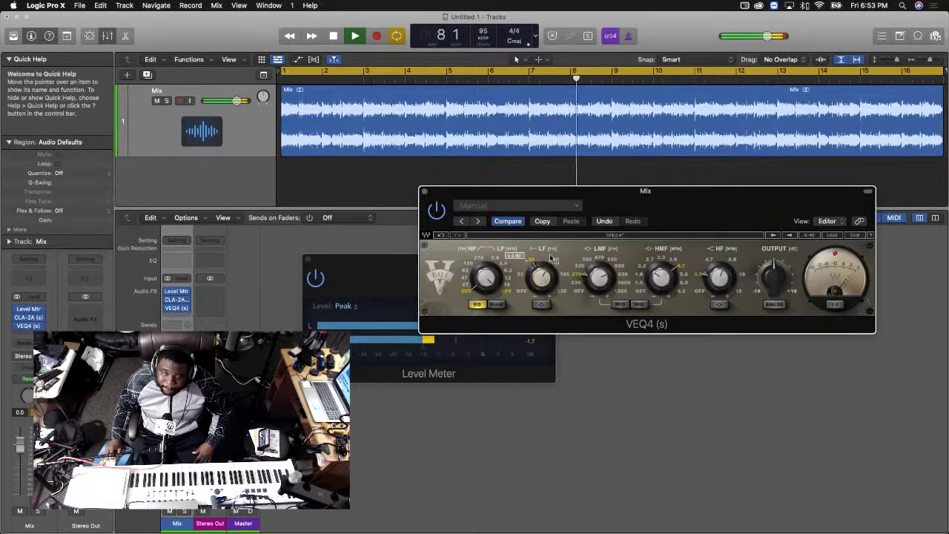
{"action": "left_click_drag", "start_coordinate": [595, 272], "coordinate": [609, 287]}
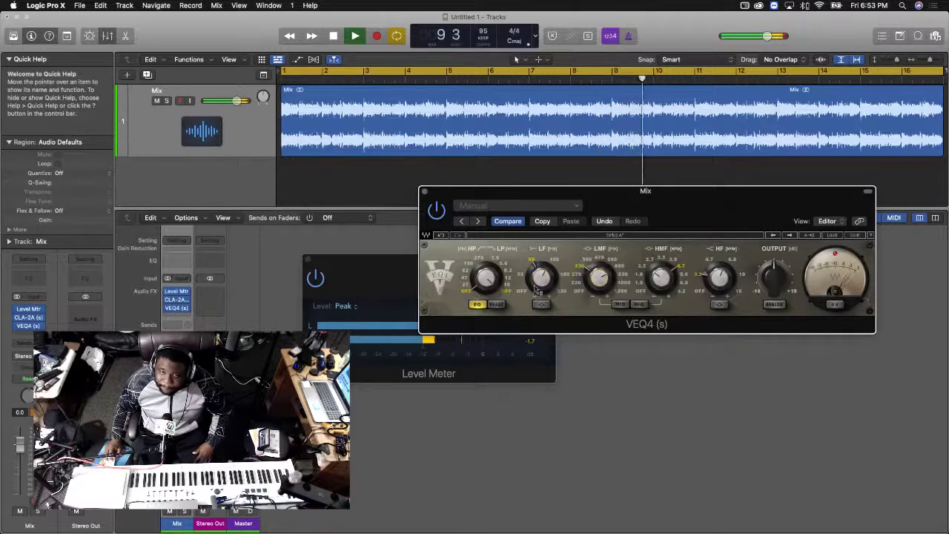
{"action": "mouse_move", "coordinate": [541, 271]}
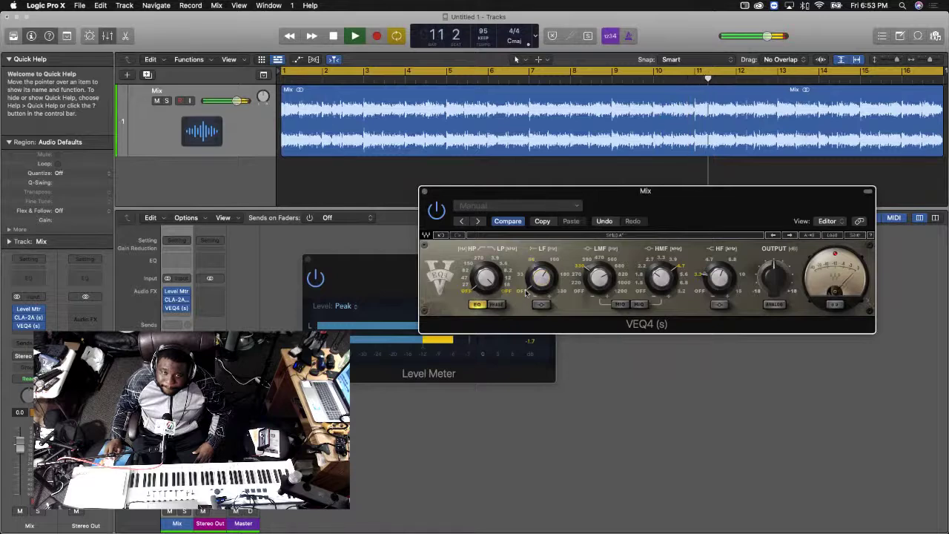
{"action": "left_click", "coordinate": [525, 289]}
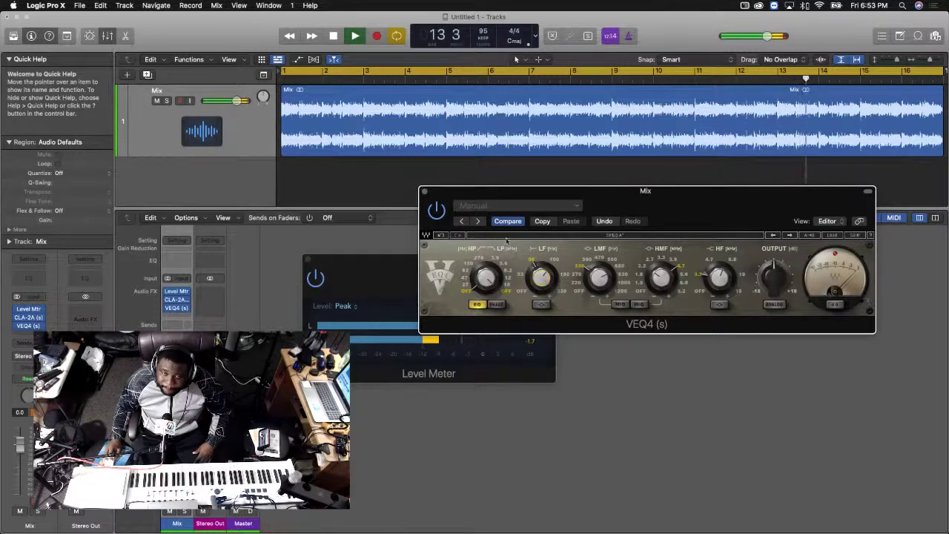
{"action": "key", "text": "space"}
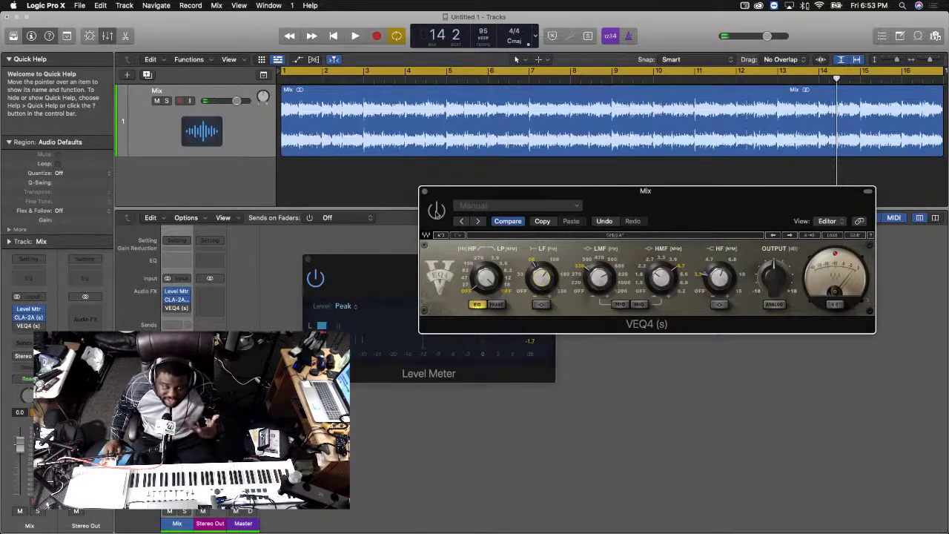
Play the mix in short passes with the VEQ4 bypassed and with it enabled to compare the sound
{"action": "key", "text": "Return"}
{"action": "key", "text": "space"}
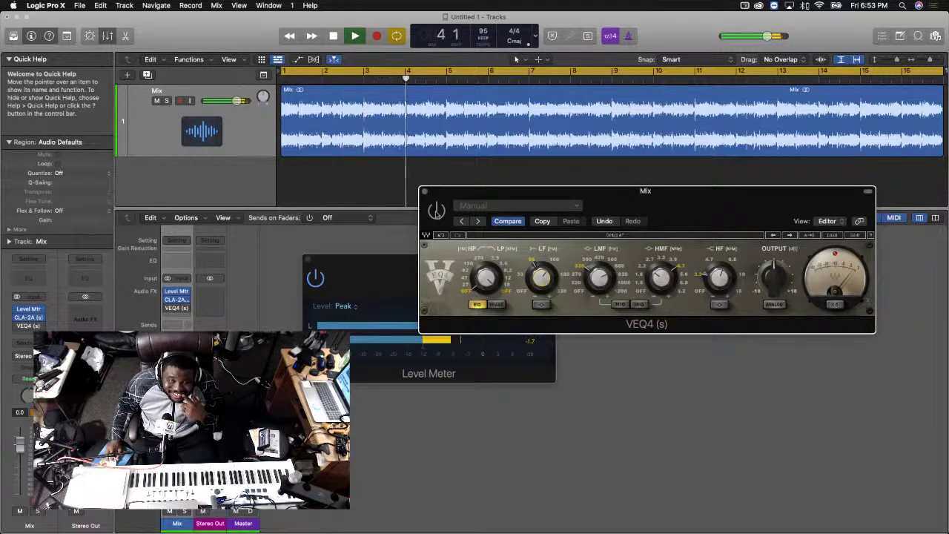
{"action": "key", "text": "space"}
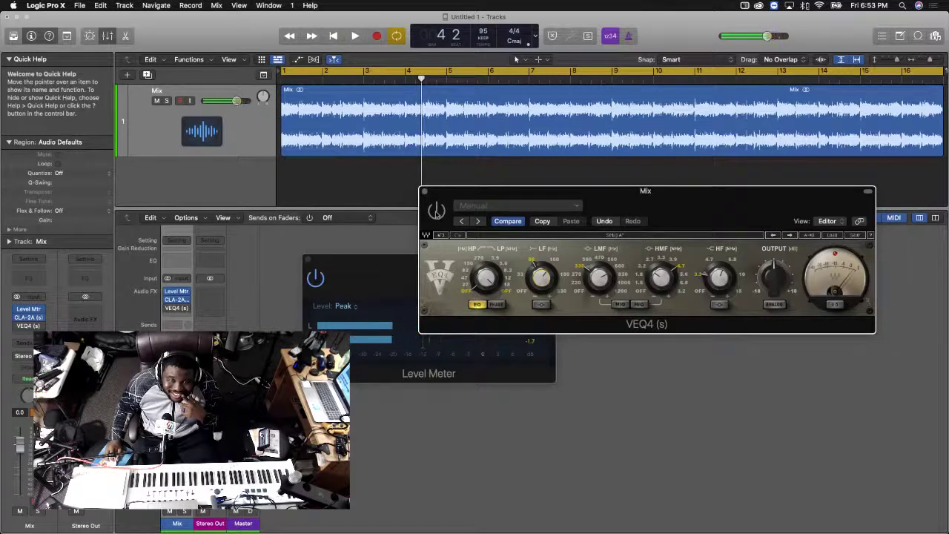
{"action": "key", "text": "space"}
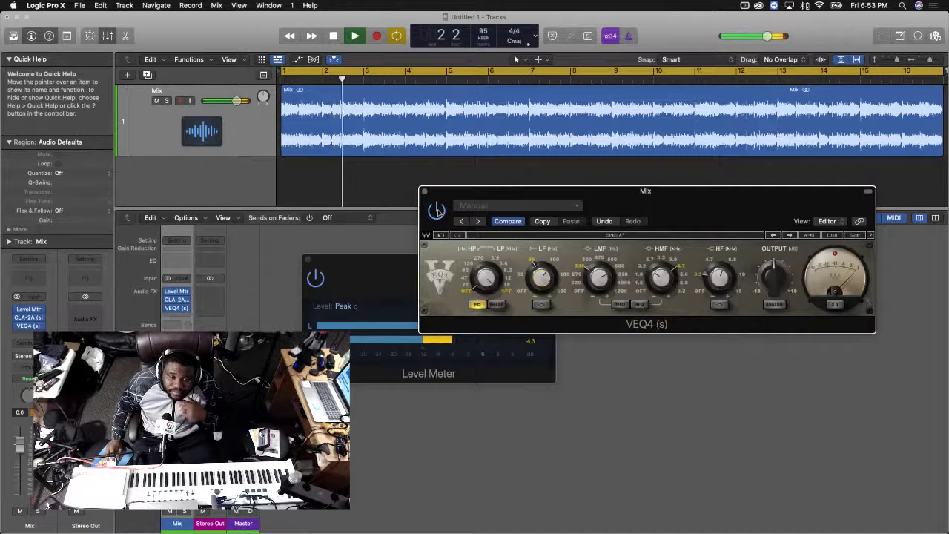
{"action": "key", "text": "space"}
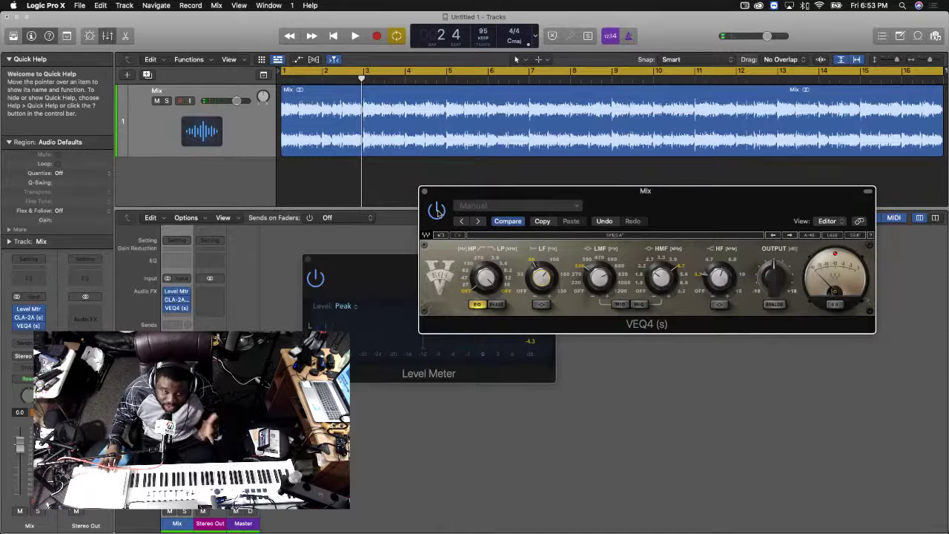
{"action": "key", "text": "space"}
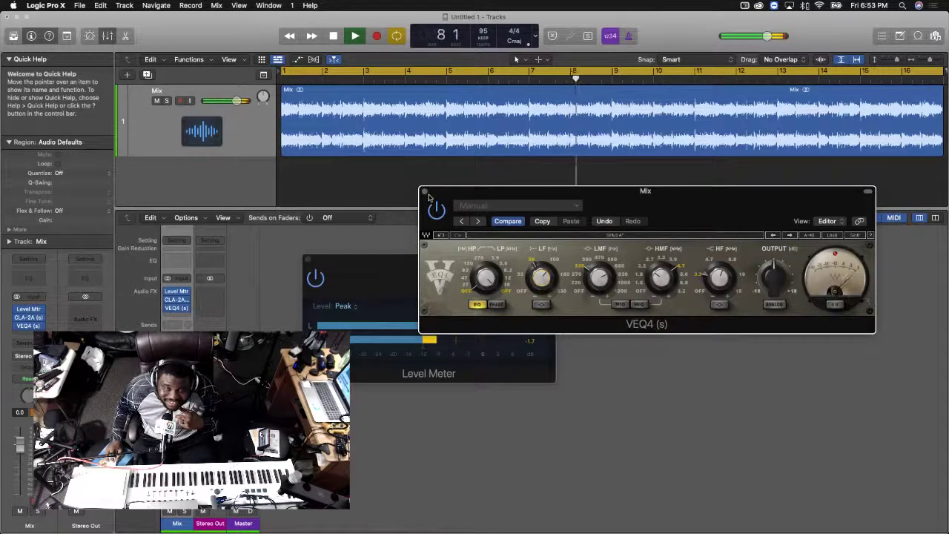
Close the VEQ4 window and replay the mix from the start in short passes to check the Level Meter's peaks
{"action": "left_click", "coordinate": [424, 191]}
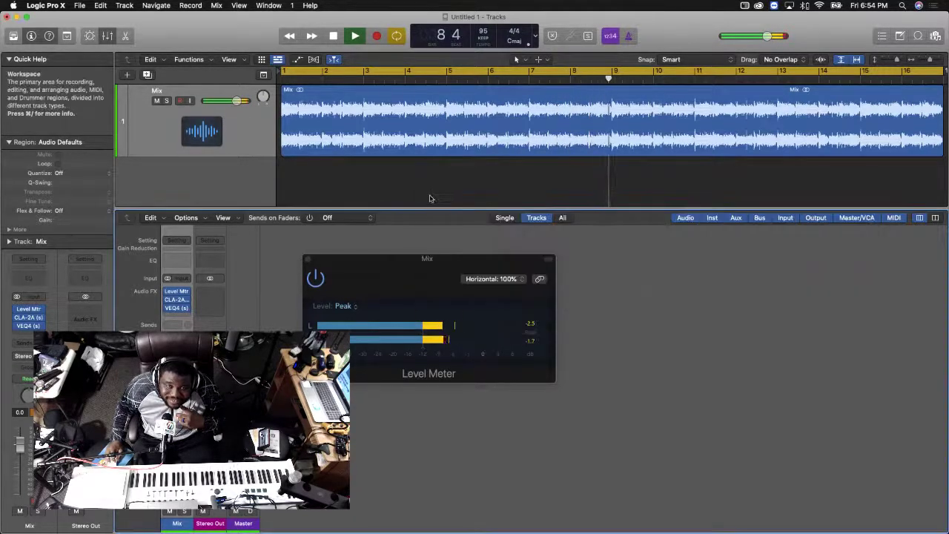
{"action": "key", "text": "space"}
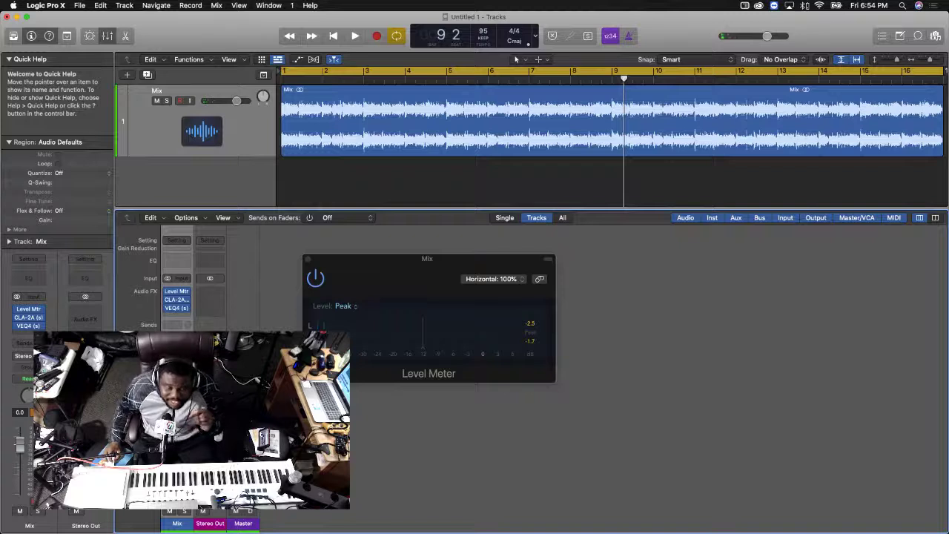
{"action": "key", "text": "Return"}
{"action": "key", "text": "space"}
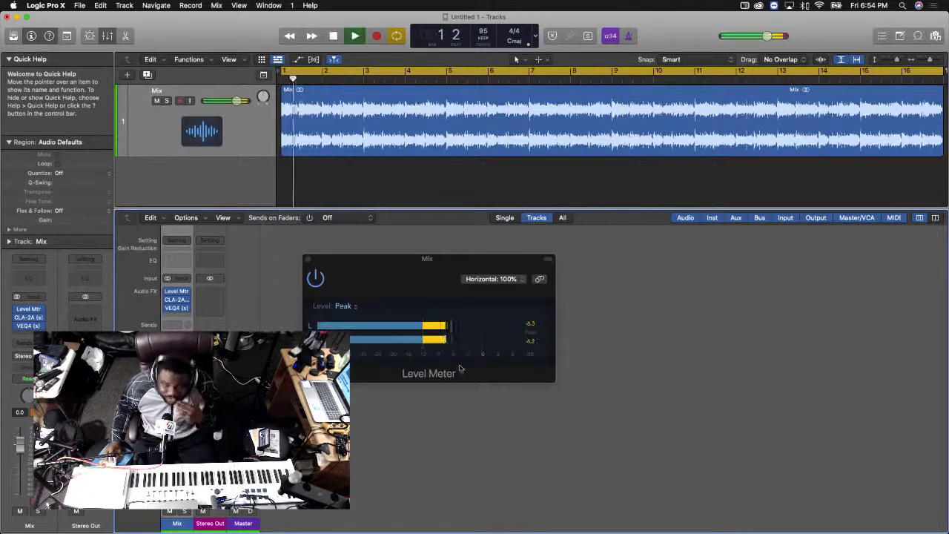
{"action": "key", "text": "space"}
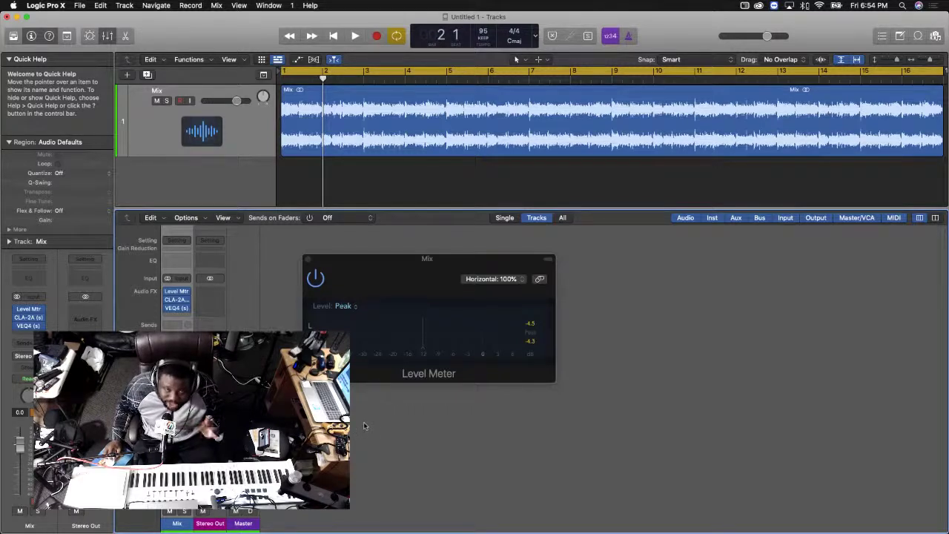
{"action": "key", "text": "space"}
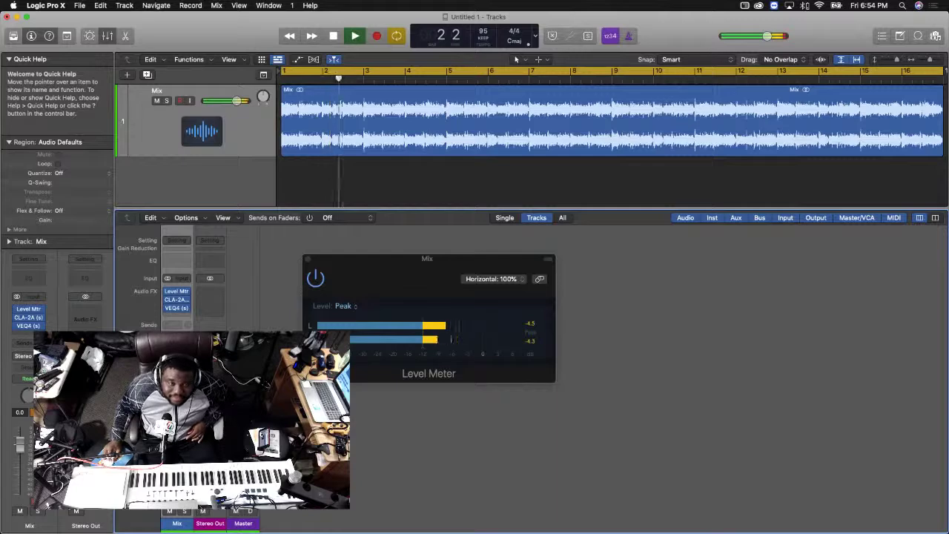
{"action": "key", "text": "space"}
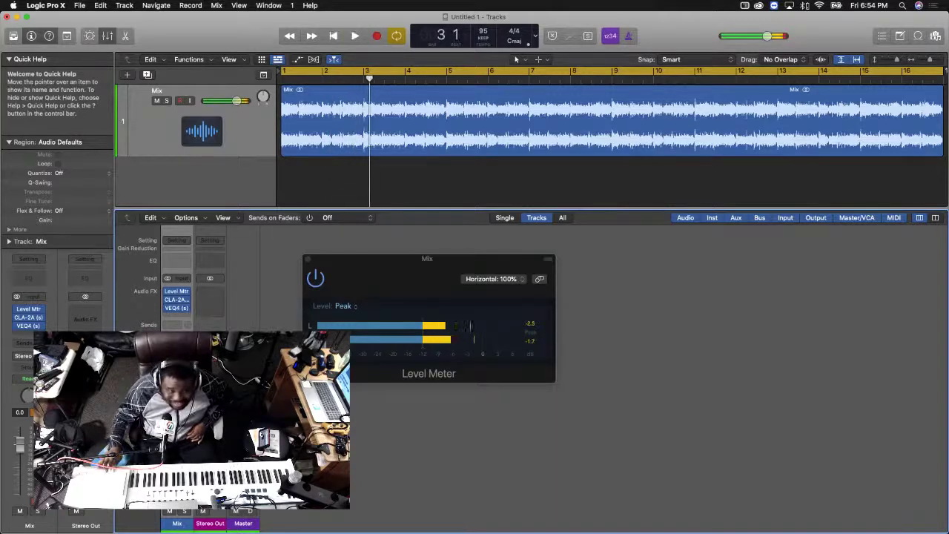
Insert the stereo Waves L3 UltraMaximizer (s) below the VEQ4 on the Mix channel
{"action": "left_click", "coordinate": [176, 313]}
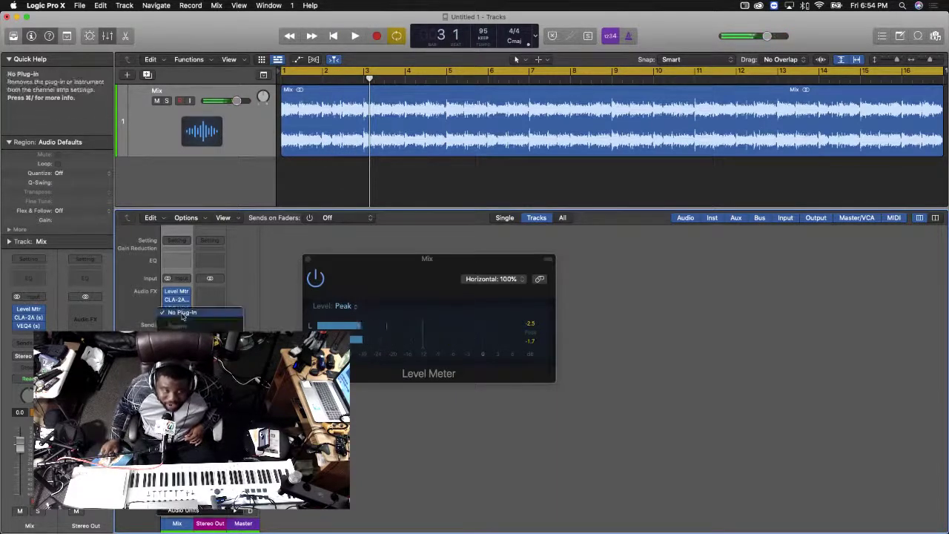
{"action": "mouse_move", "coordinate": [199, 511]}
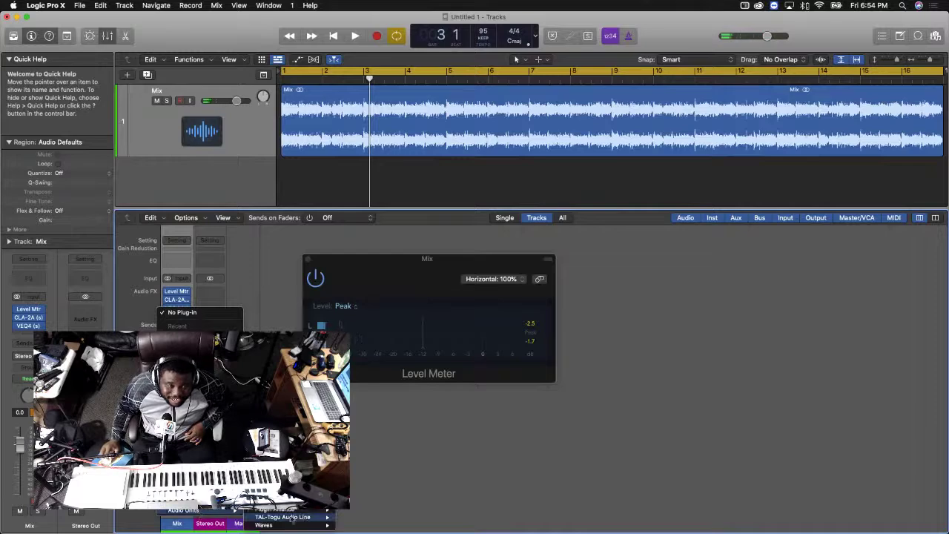
{"action": "mouse_move", "coordinate": [291, 525]}
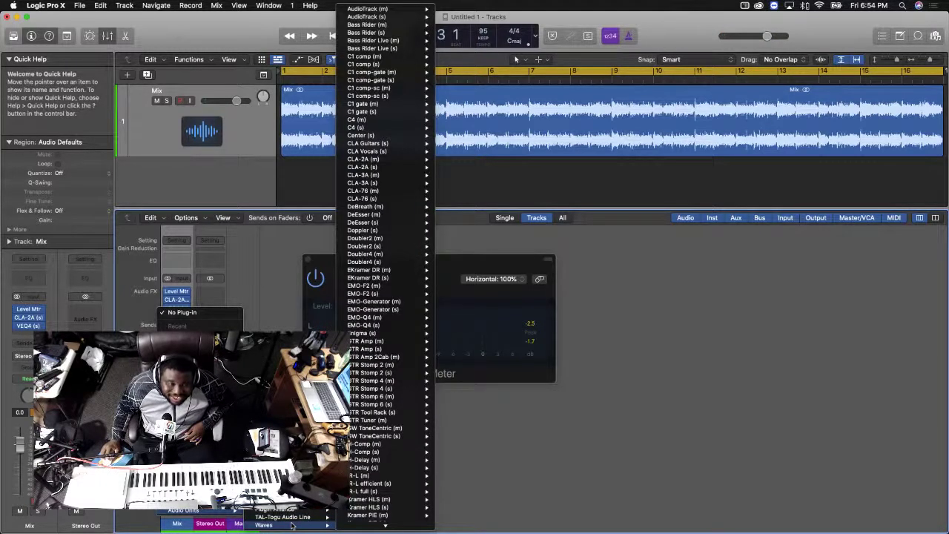
{"action": "scroll", "coordinate": [409, 457], "scroll_direction": "down", "scroll_amount": 15}
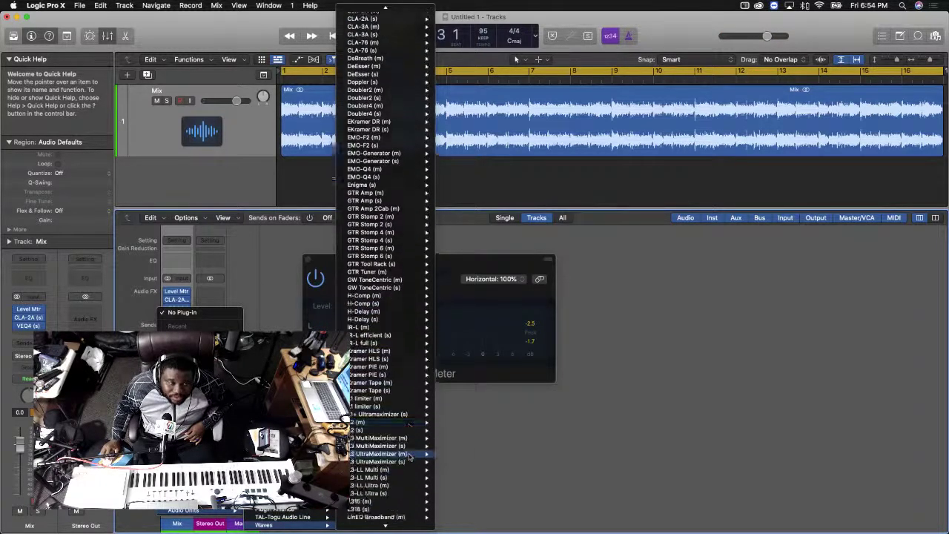
{"action": "scroll", "coordinate": [409, 456], "scroll_direction": "up", "scroll_amount": 10}
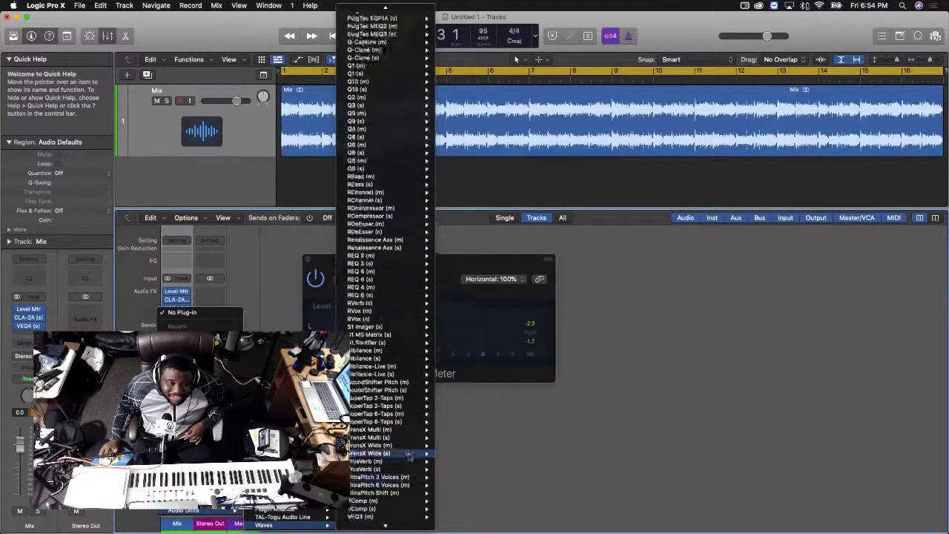
{"action": "scroll", "coordinate": [409, 456], "scroll_direction": "down", "scroll_amount": 5}
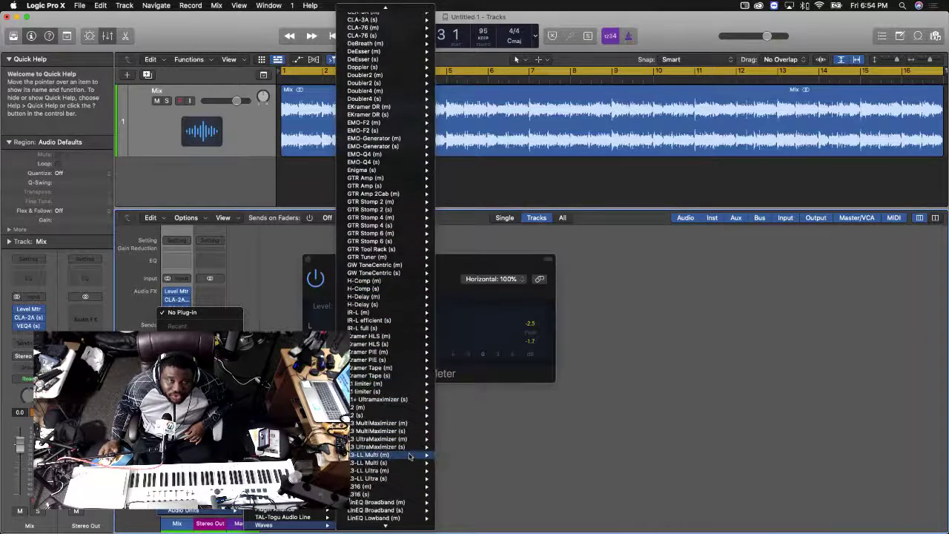
{"action": "scroll", "coordinate": [410, 457], "scroll_direction": "down", "scroll_amount": 2}
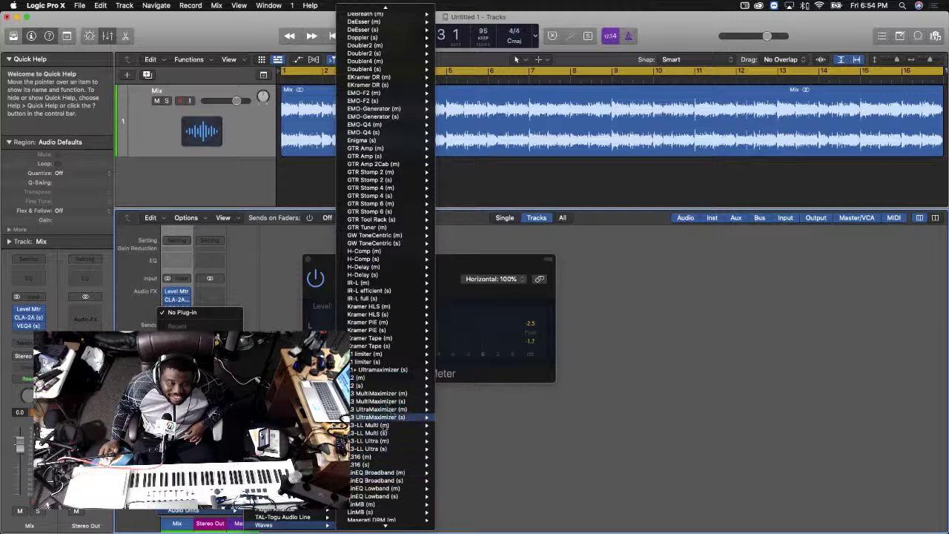
{"action": "mouse_move", "coordinate": [405, 401]}
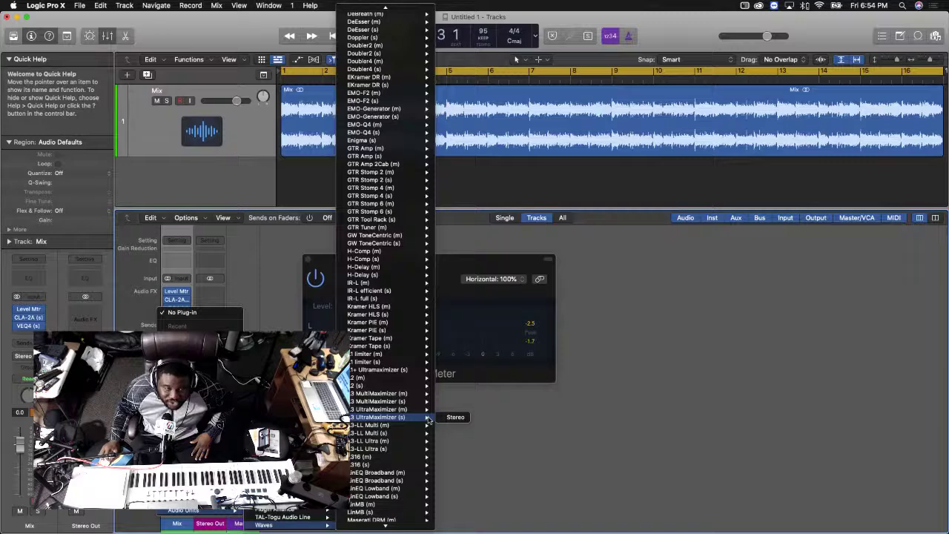
{"action": "mouse_move", "coordinate": [381, 386]}
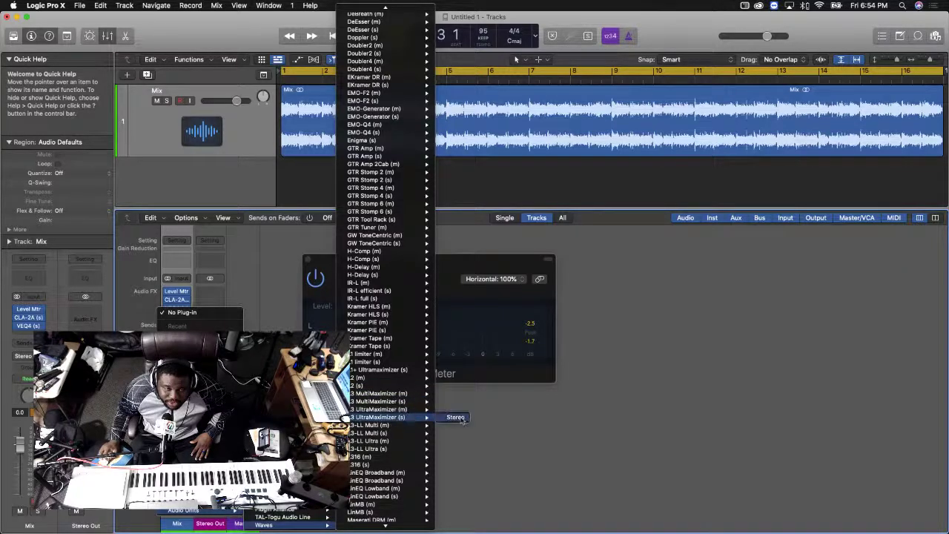
{"action": "left_click", "coordinate": [455, 417]}
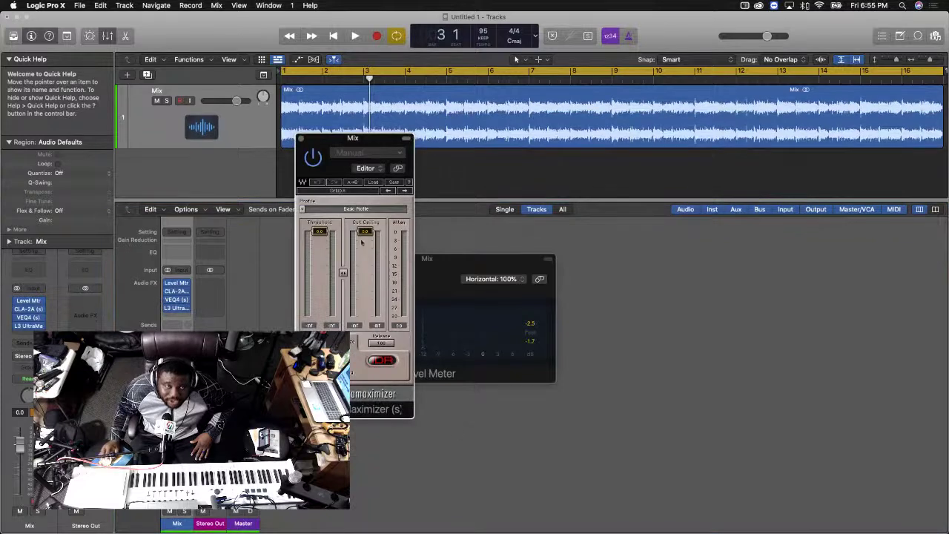
Replace the L3 UltraMaximizer on the Mix channel with the stereo Waves L3 MultiMaximizer (s) and close its window
{"action": "left_click", "coordinate": [301, 139]}
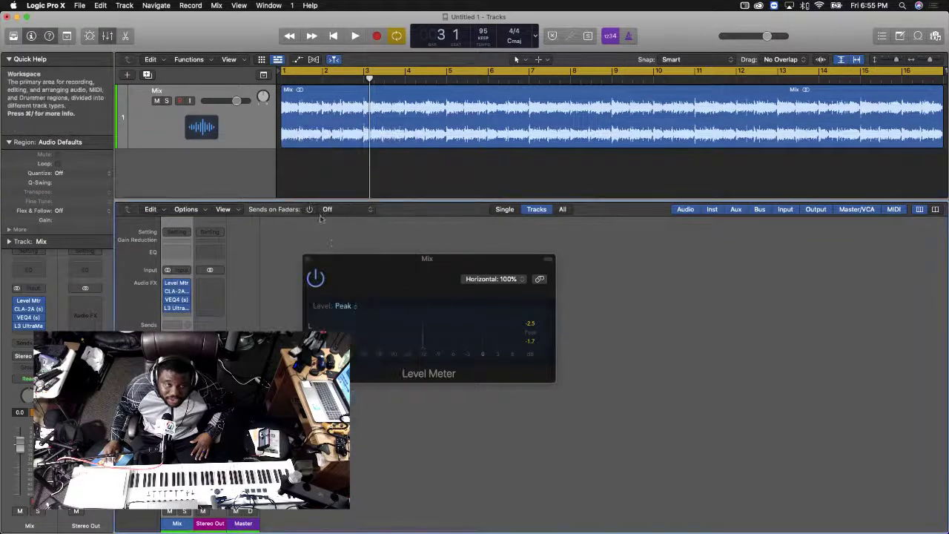
{"action": "left_click", "coordinate": [185, 308]}
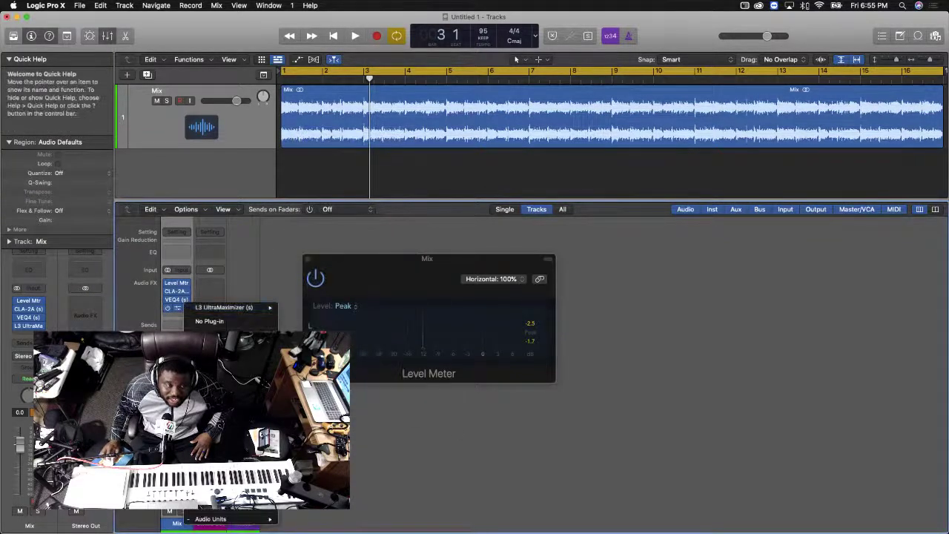
{"action": "mouse_move", "coordinate": [242, 522]}
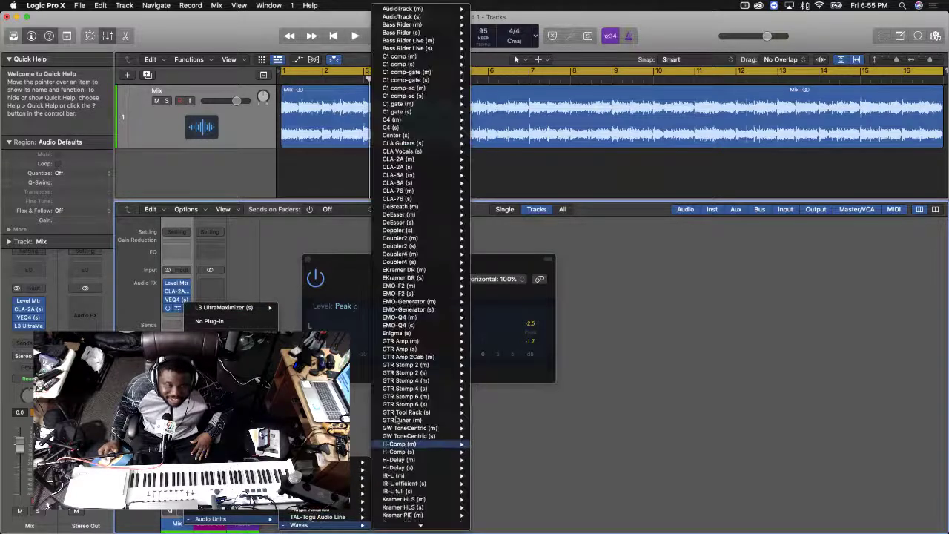
{"action": "scroll", "coordinate": [419, 400], "scroll_direction": "down", "scroll_amount": 10}
{"action": "scroll", "coordinate": [419, 368], "scroll_direction": "up", "scroll_amount": 5}
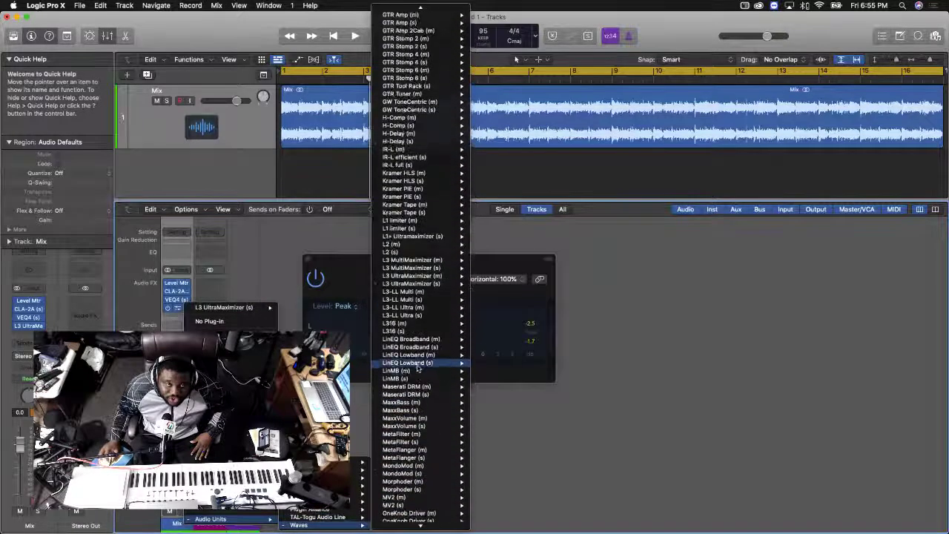
{"action": "mouse_move", "coordinate": [434, 277]}
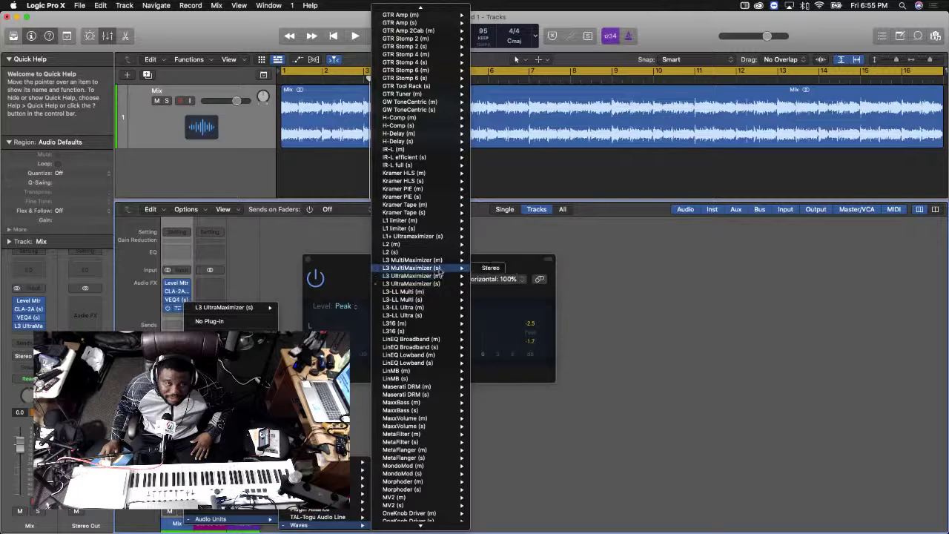
{"action": "left_click", "coordinate": [491, 268]}
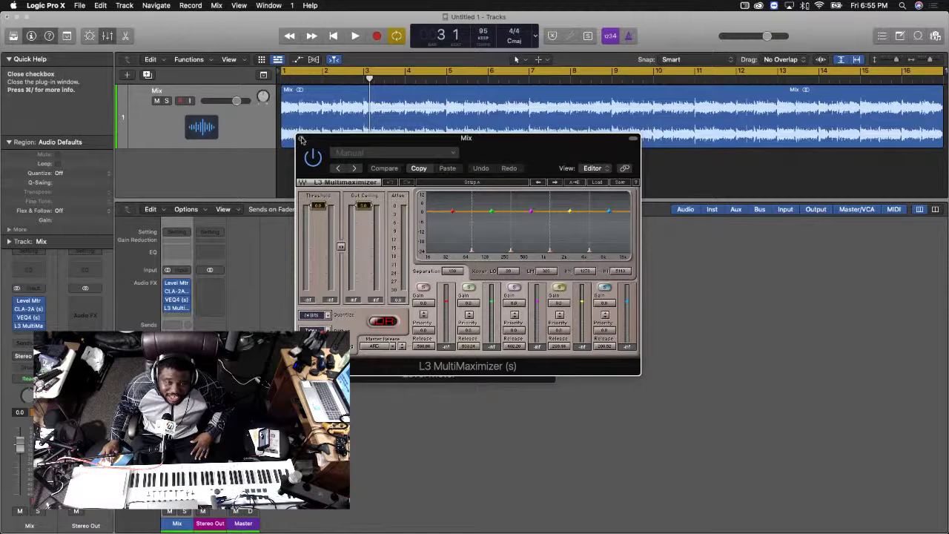
{"action": "left_click", "coordinate": [301, 139]}
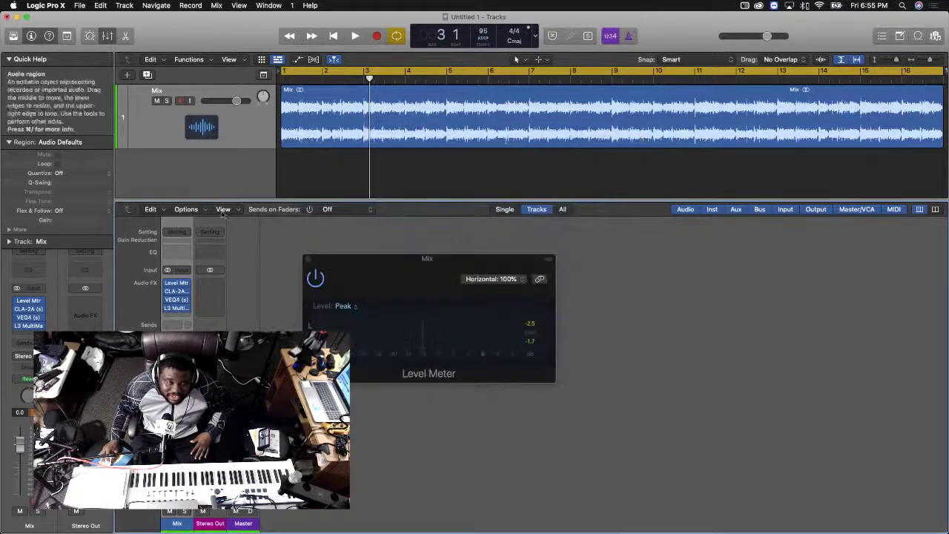
Swap the L3 MultiMaximizer on the Mix channel for the stereo Waves L316 (s) and bypass it
{"action": "left_click", "coordinate": [187, 307]}
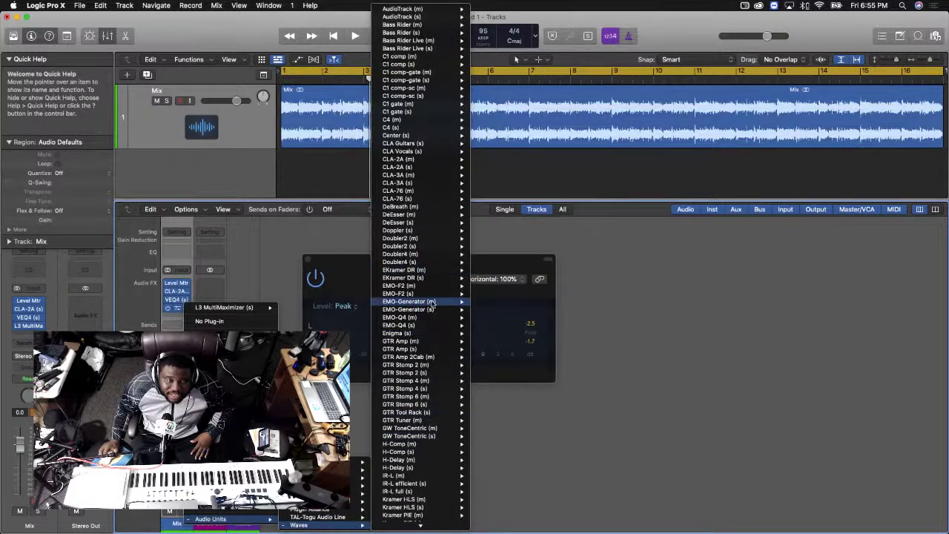
{"action": "scroll", "coordinate": [415, 300], "scroll_direction": "down", "scroll_amount": 10}
{"action": "mouse_move", "coordinate": [446, 237]}
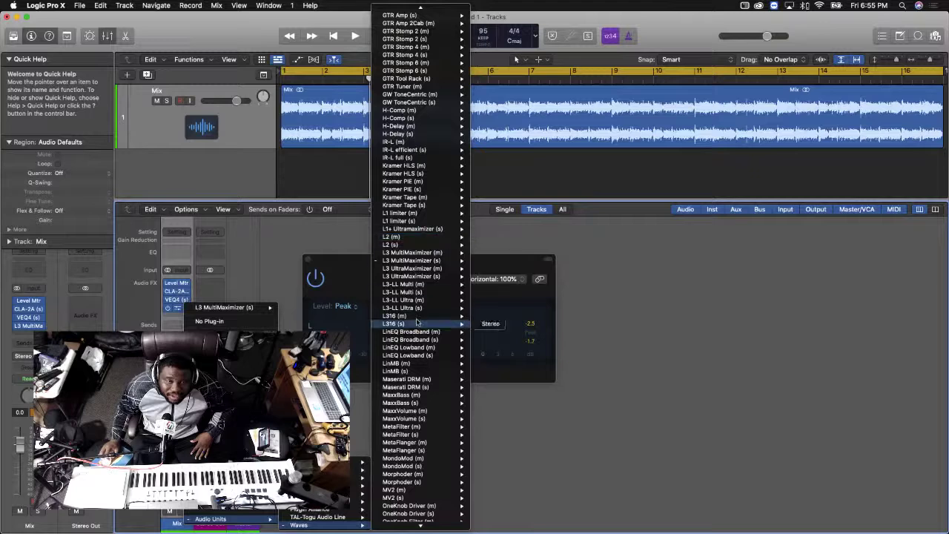
{"action": "mouse_move", "coordinate": [438, 270]}
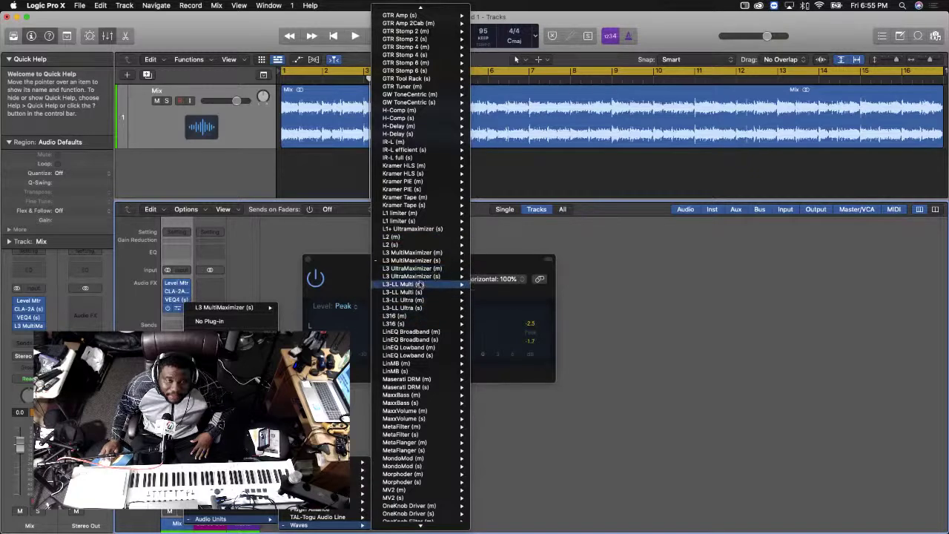
{"action": "mouse_move", "coordinate": [456, 325]}
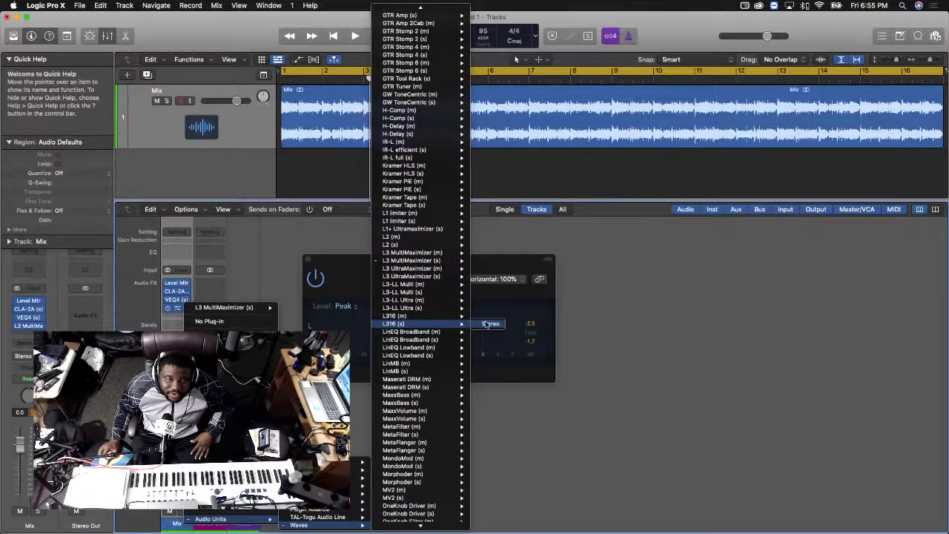
{"action": "left_click", "coordinate": [489, 324]}
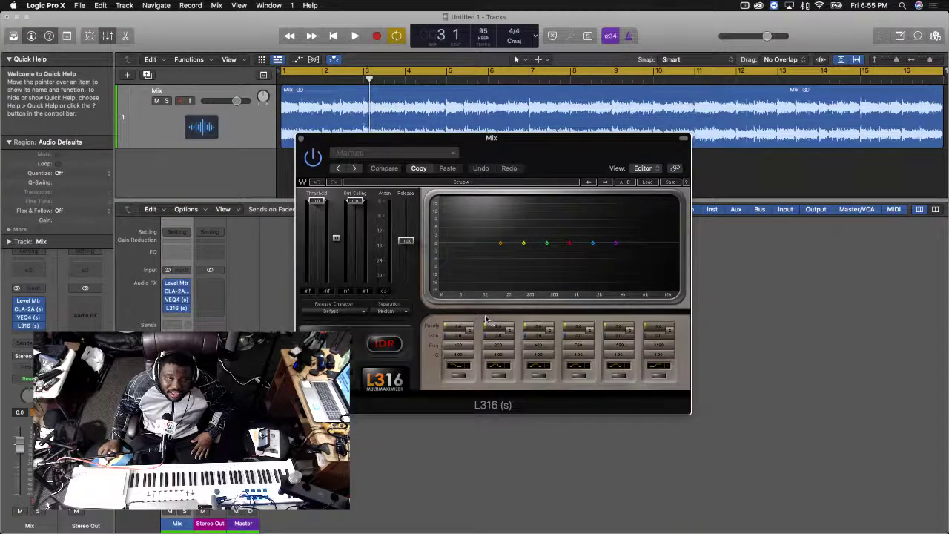
{"action": "left_click_drag", "start_coordinate": [445, 146], "coordinate": [577, 179]}
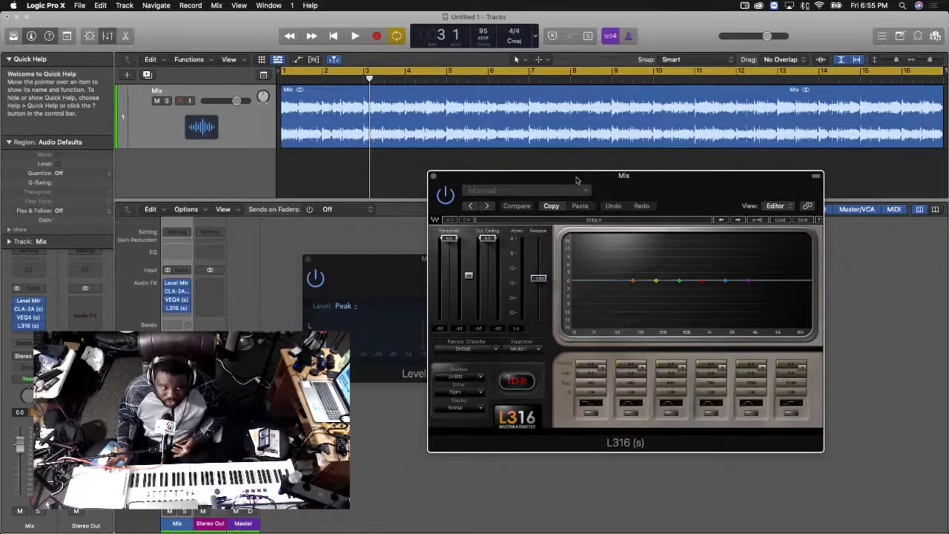
{"action": "mouse_move", "coordinate": [176, 307]}
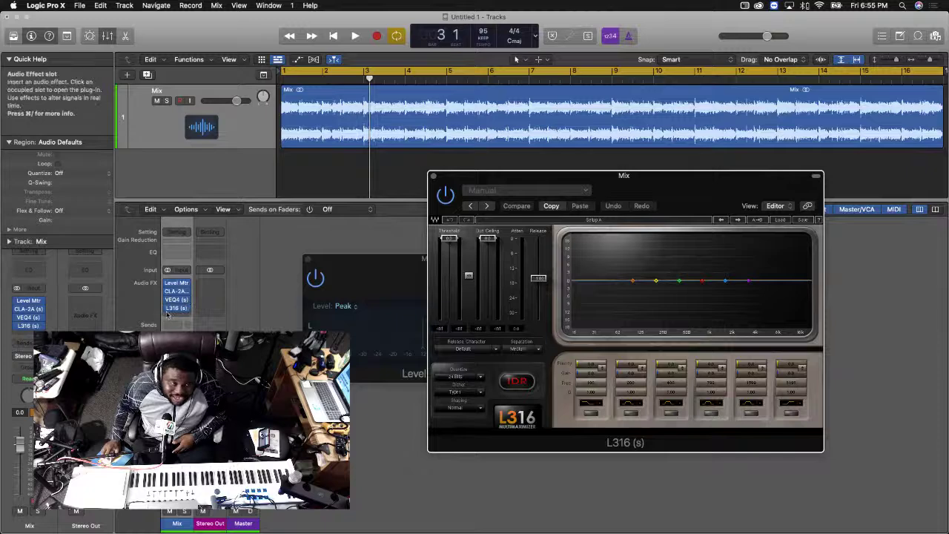
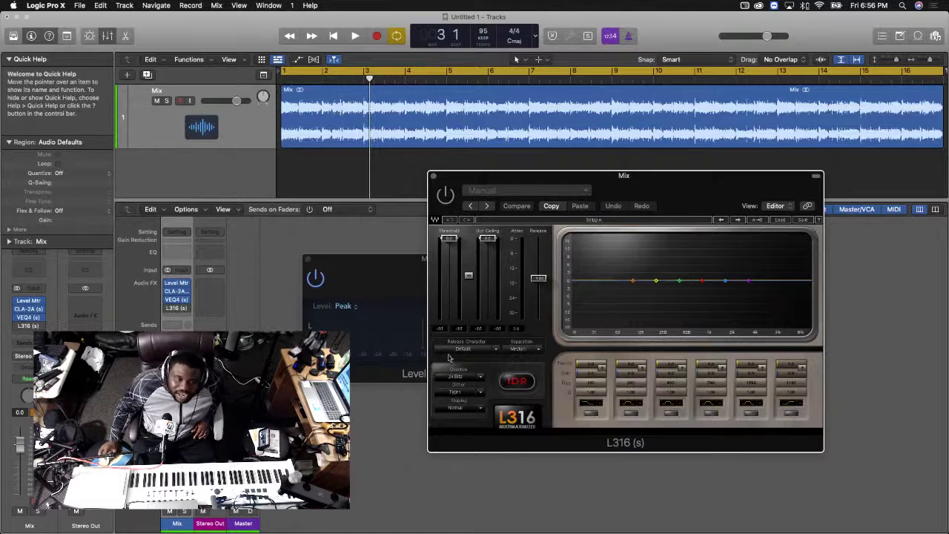
Set both the shaping and the dither of the L316 to None
{"action": "left_click", "coordinate": [482, 408]}
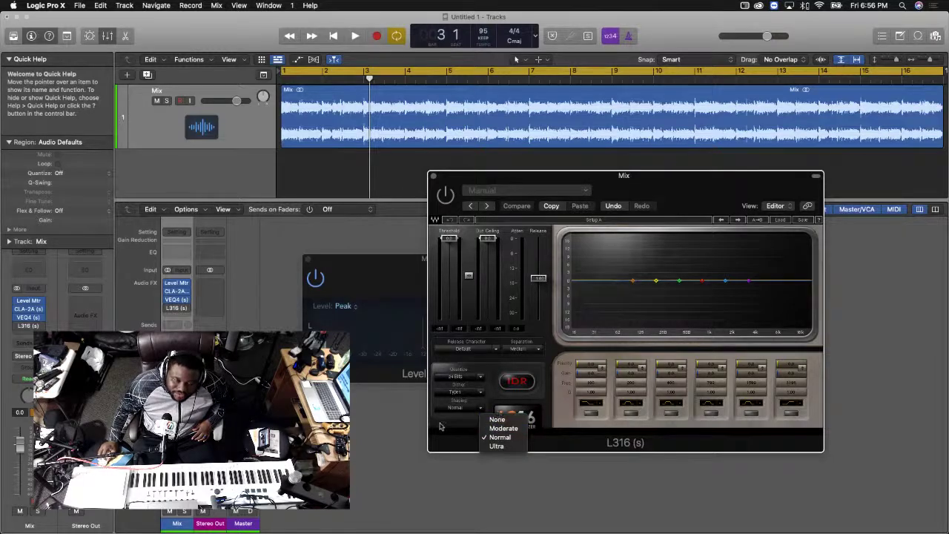
{"action": "left_click", "coordinate": [473, 415]}
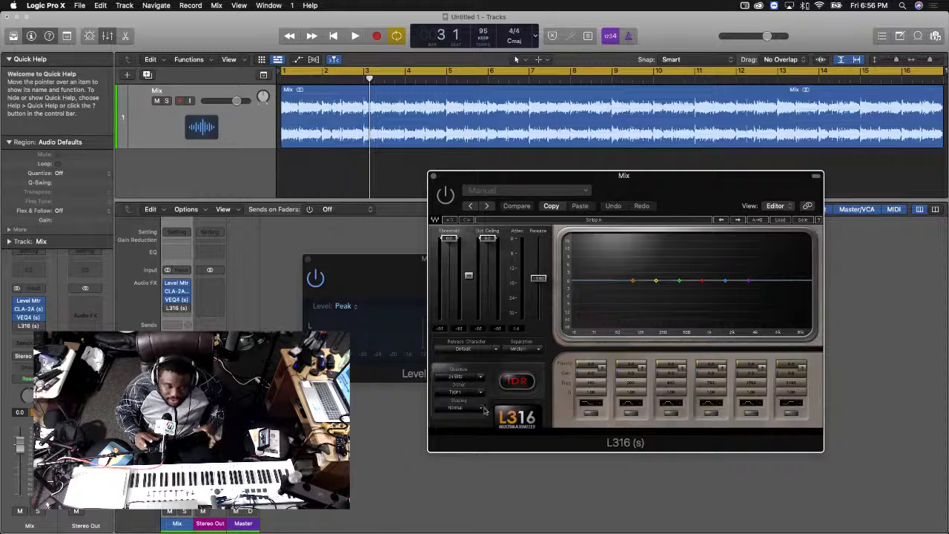
{"action": "left_click", "coordinate": [485, 409]}
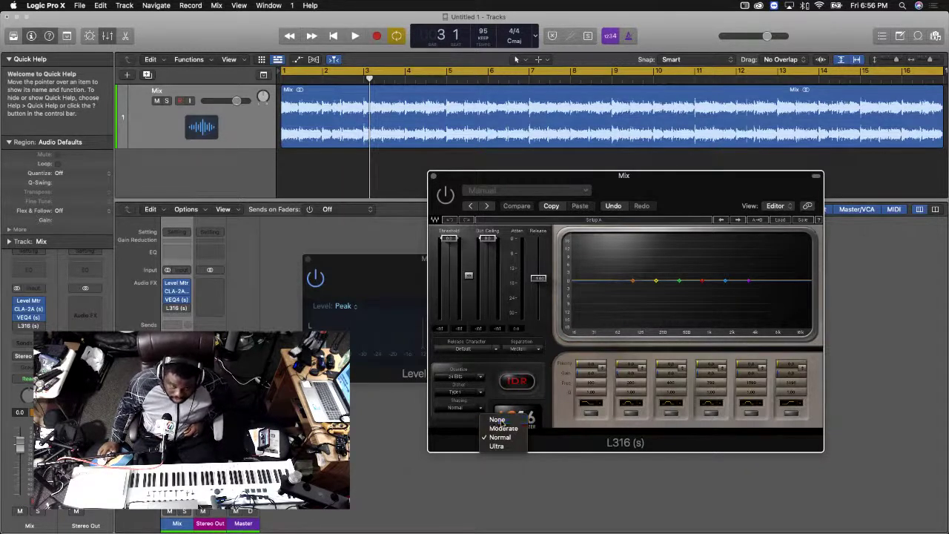
{"action": "left_click", "coordinate": [496, 420]}
{"action": "left_click", "coordinate": [484, 393]}
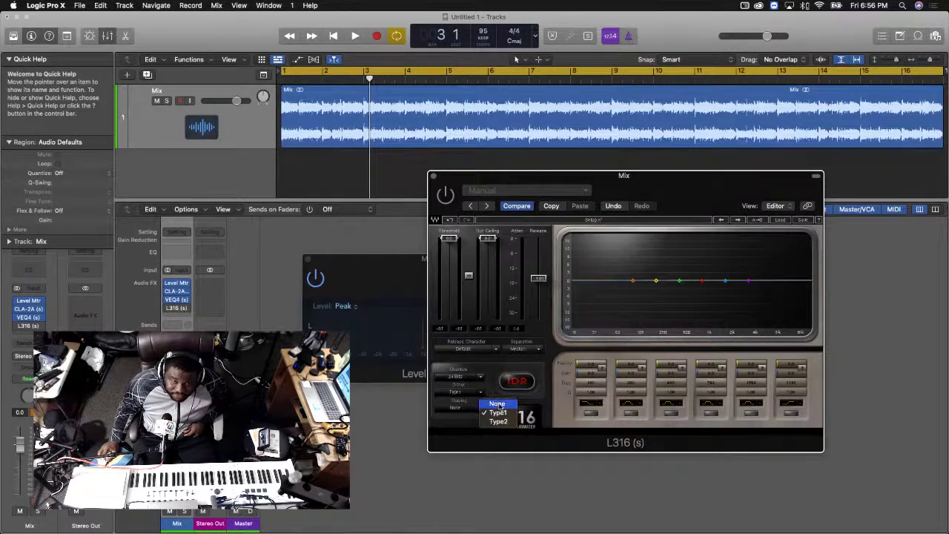
{"action": "left_click", "coordinate": [497, 404]}
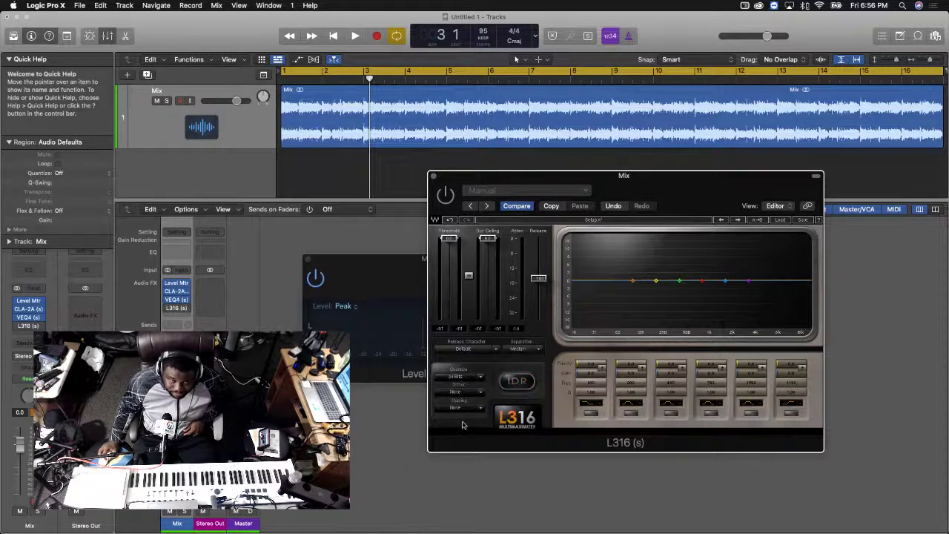
Try Type1 dither and Ultra shaping in the L316, and return both settings to None
{"action": "left_click", "coordinate": [483, 393]}
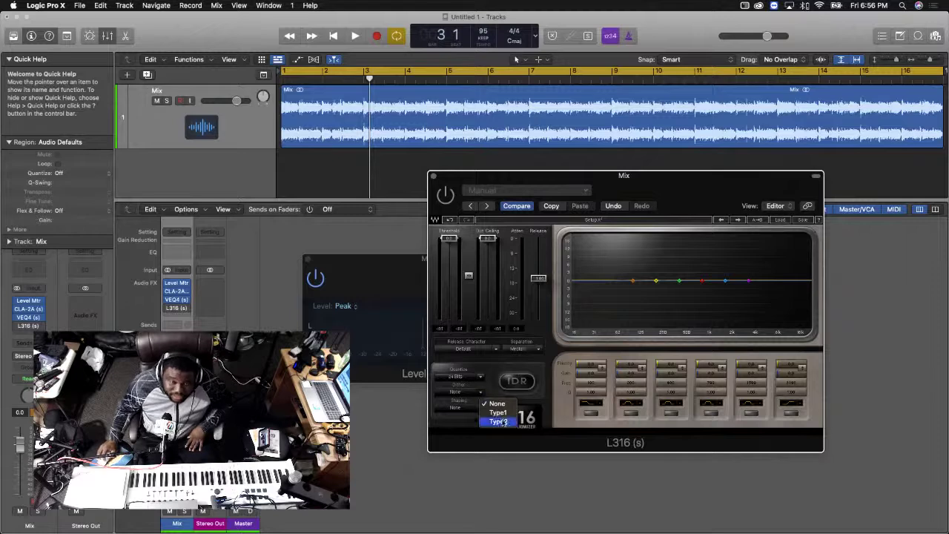
{"action": "left_click", "coordinate": [495, 412]}
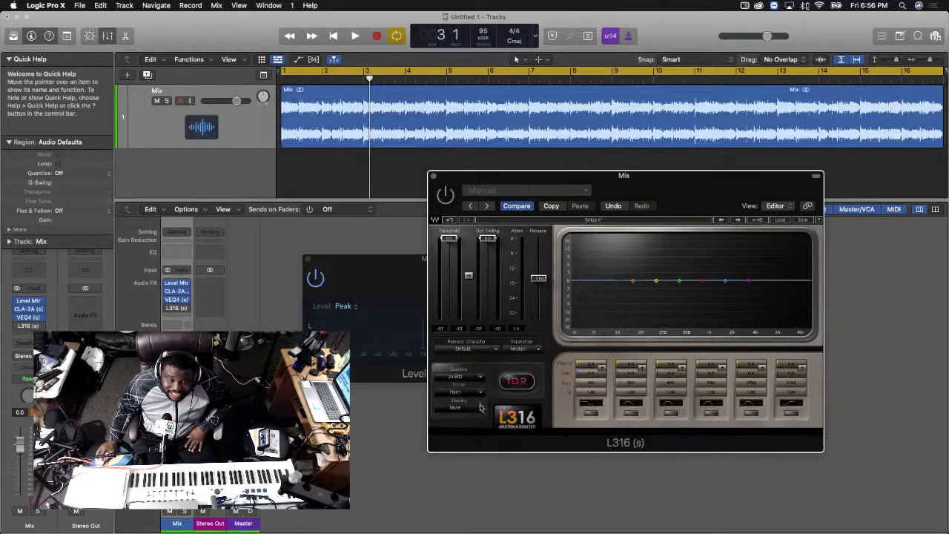
{"action": "left_click", "coordinate": [480, 405]}
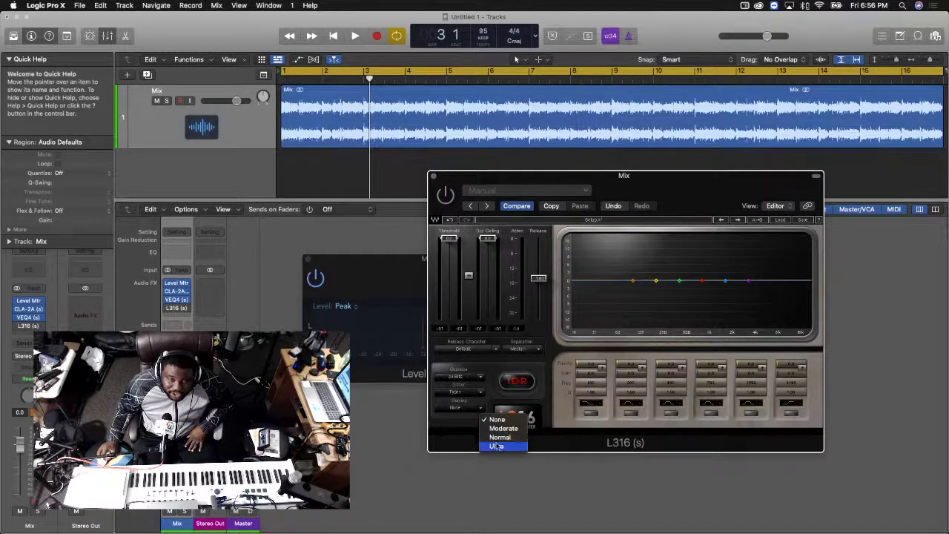
{"action": "left_click", "coordinate": [488, 436]}
{"action": "left_click", "coordinate": [481, 407]}
{"action": "left_click", "coordinate": [489, 430]}
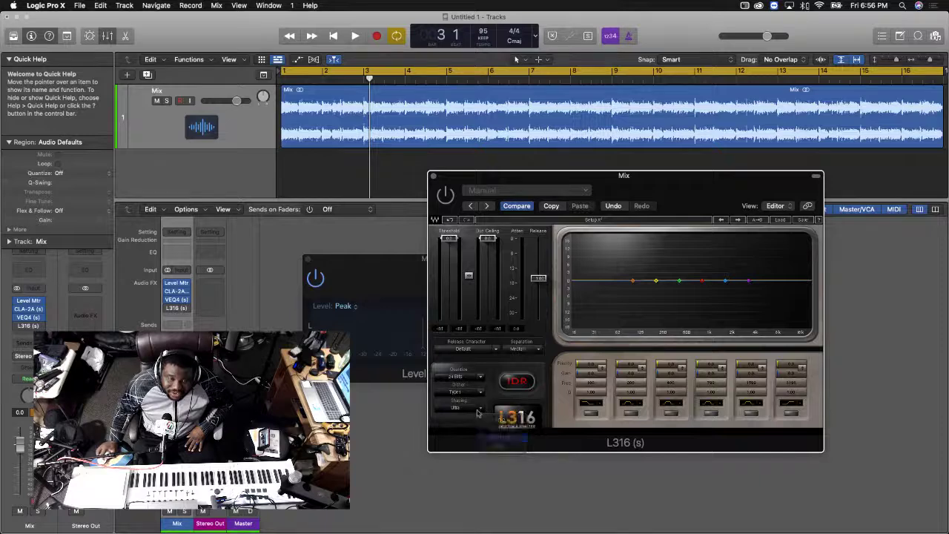
{"action": "left_click", "coordinate": [482, 410]}
{"action": "left_click", "coordinate": [491, 420]}
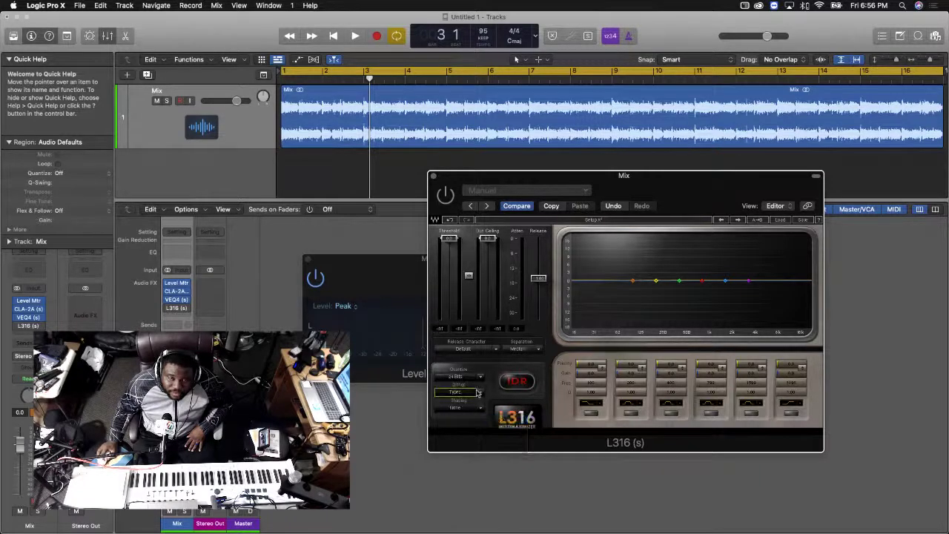
{"action": "left_click", "coordinate": [481, 392]}
{"action": "left_click", "coordinate": [495, 403]}
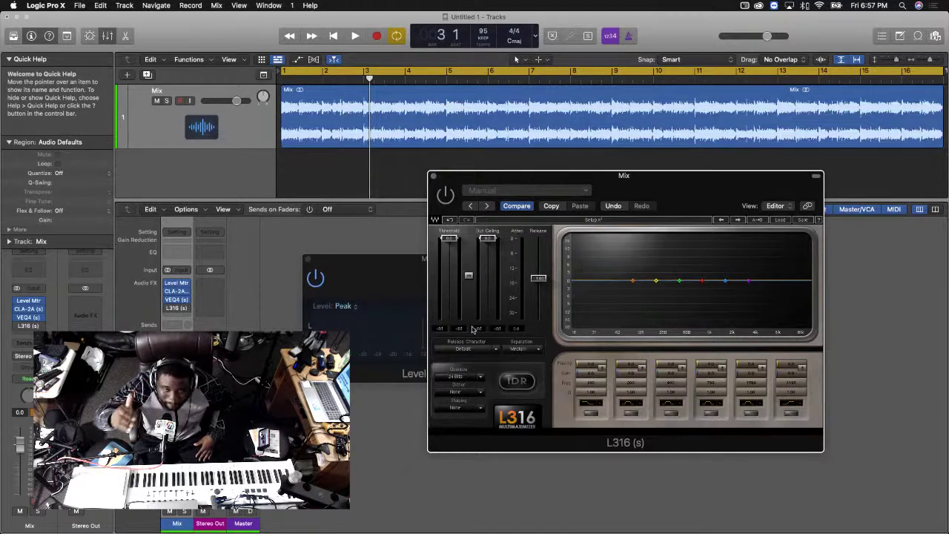
Open the CLA-2A and VEQ4 windows and spread them out alongside the Level Meter and L316 windows
{"action": "left_click_drag", "start_coordinate": [352, 267], "coordinate": [96, 150]}
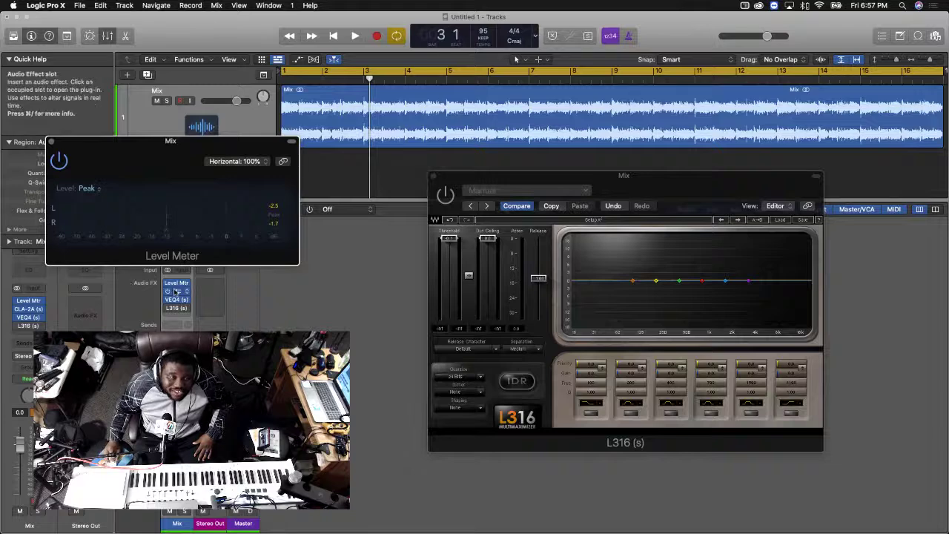
{"action": "left_click", "coordinate": [175, 291]}
{"action": "left_click_drag", "start_coordinate": [623, 254], "coordinate": [144, 340]}
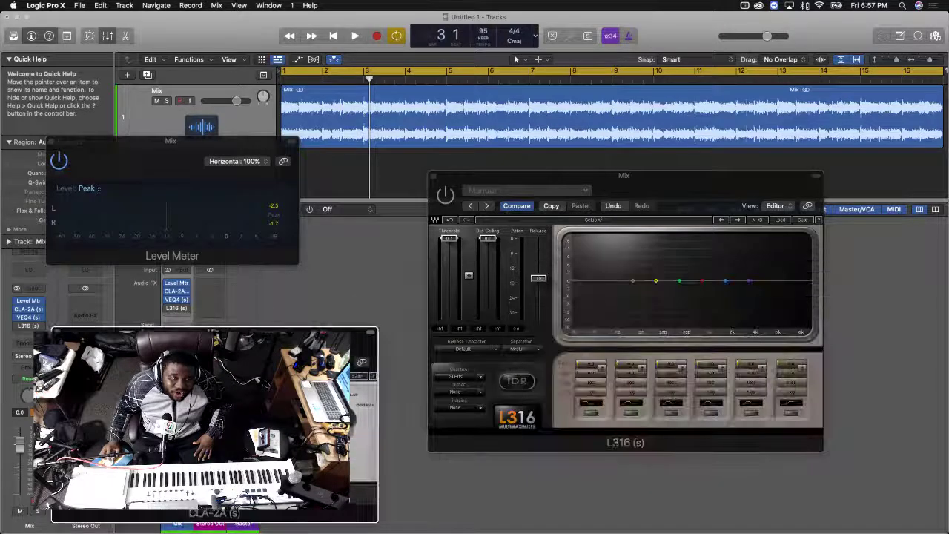
{"action": "left_click", "coordinate": [176, 300]}
{"action": "left_click_drag", "start_coordinate": [518, 193], "coordinate": [540, 393]}
{"action": "left_click_drag", "start_coordinate": [639, 189], "coordinate": [749, 74]}
{"action": "left_click_drag", "start_coordinate": [682, 396], "coordinate": [695, 375]}
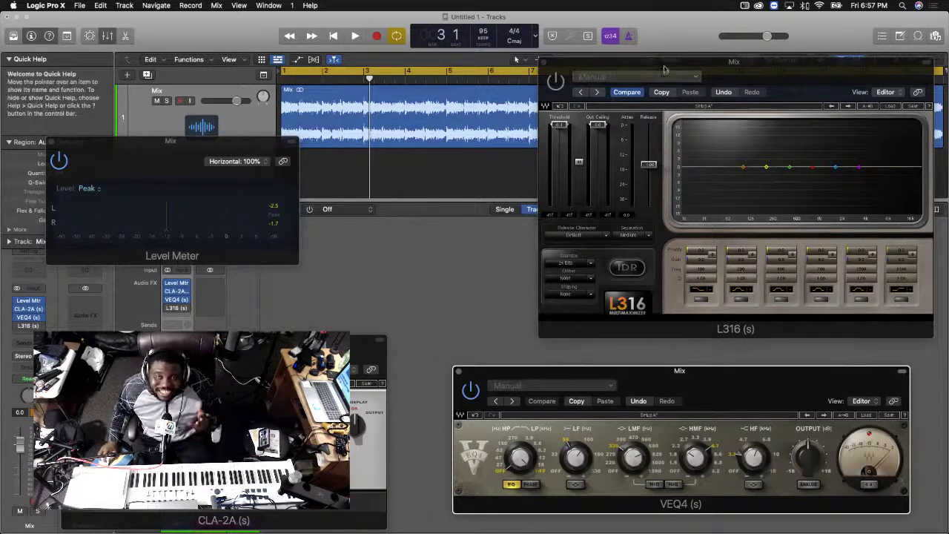
{"action": "left_click_drag", "start_coordinate": [665, 68], "coordinate": [643, 72]}
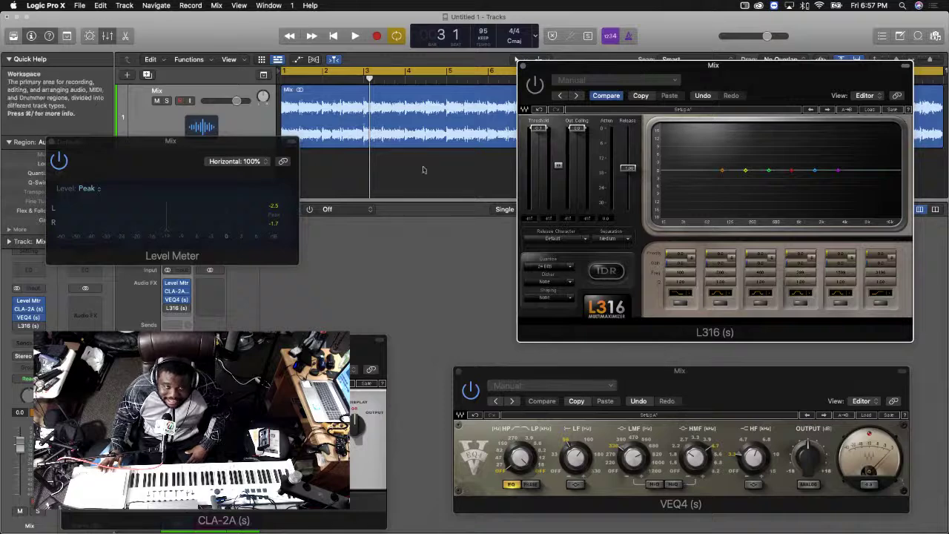
Rearrange the plug-in windows with the CLA-2A between the Level Meter and the L316, and the VEQ4 below the L316
{"action": "left_click_drag", "start_coordinate": [249, 341], "coordinate": [415, 232]}
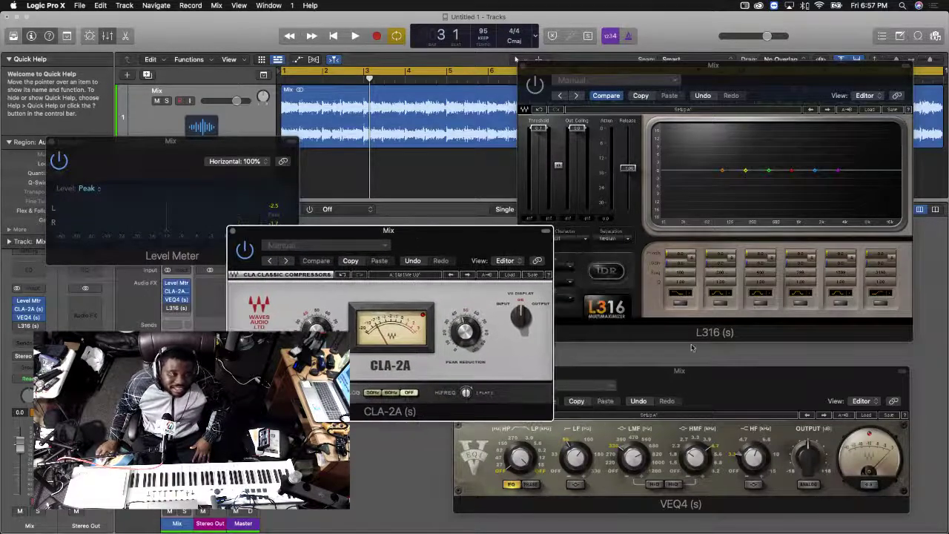
{"action": "left_click_drag", "start_coordinate": [703, 374], "coordinate": [741, 408]}
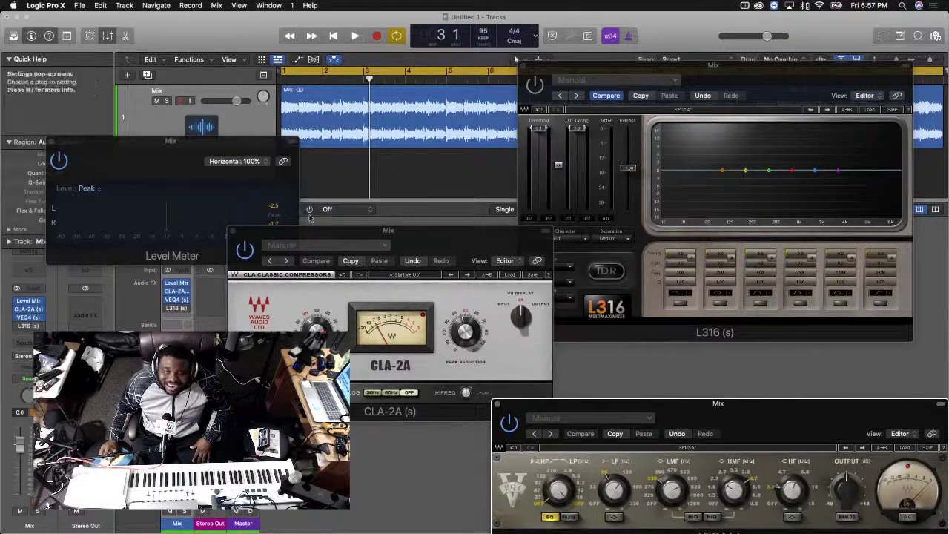
{"action": "left_click_drag", "start_coordinate": [207, 153], "coordinate": [184, 47]}
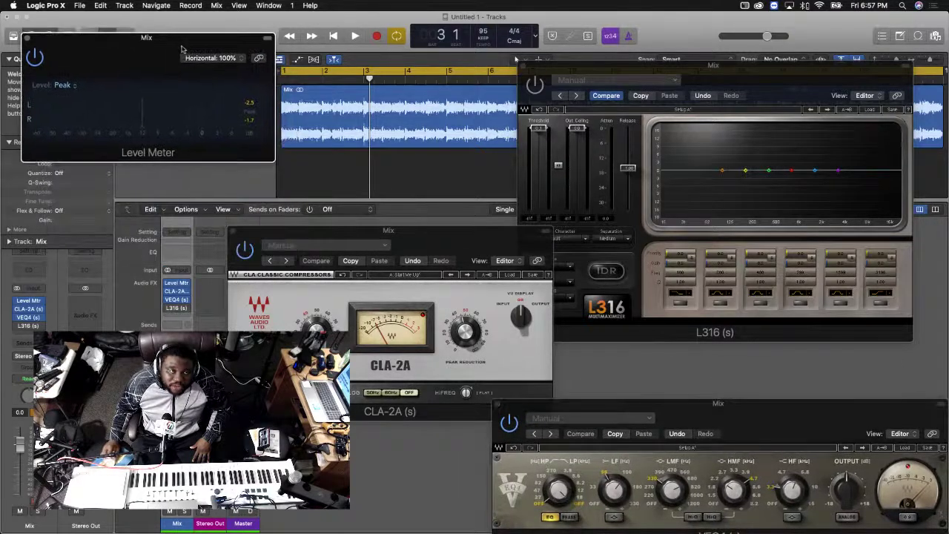
{"action": "left_click_drag", "start_coordinate": [387, 232], "coordinate": [353, 177]}
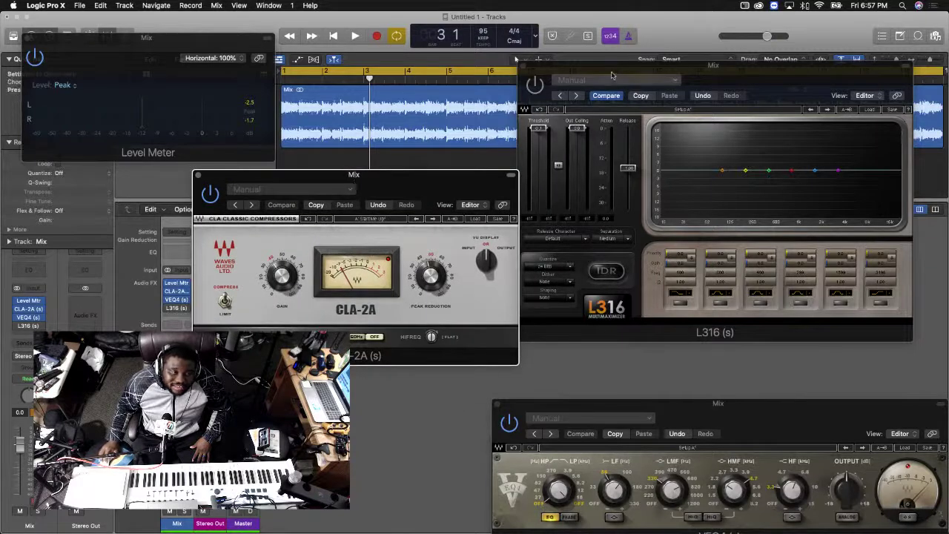
{"action": "left_click_drag", "start_coordinate": [526, 65], "coordinate": [547, 54]}
{"action": "left_click_drag", "start_coordinate": [438, 172], "coordinate": [443, 178]}
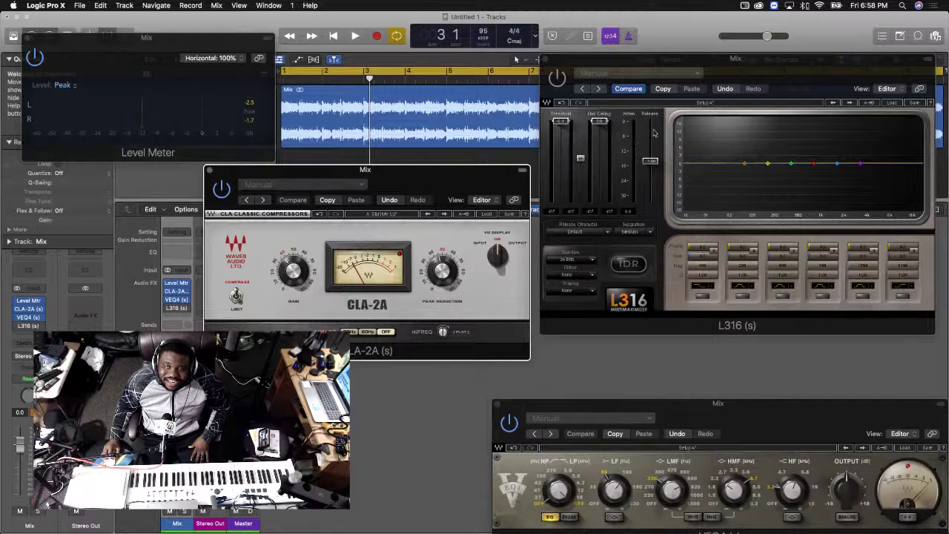
Move the VEQ4 window fully into view below the L316 and play the mix through the plug-in chain
{"action": "left_click_drag", "start_coordinate": [805, 419], "coordinate": [779, 392]}
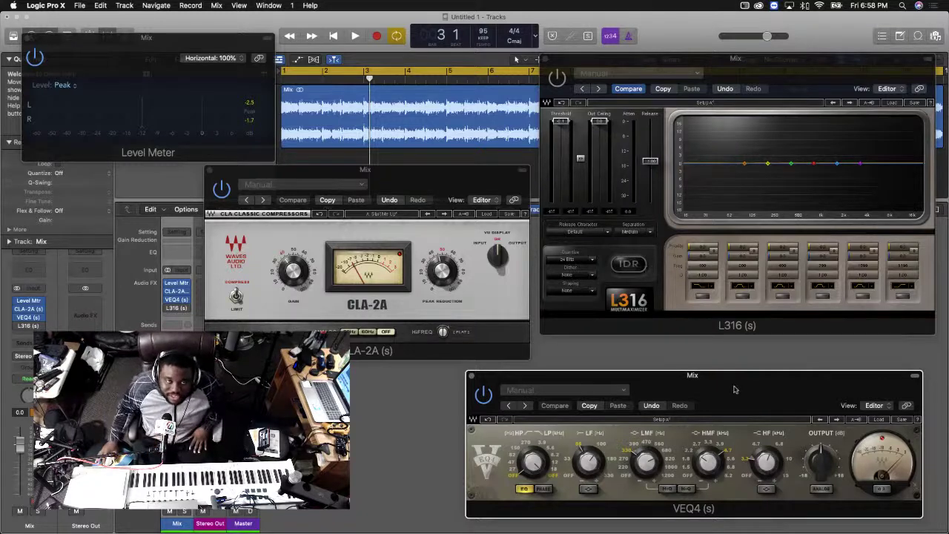
{"action": "key", "text": "space"}
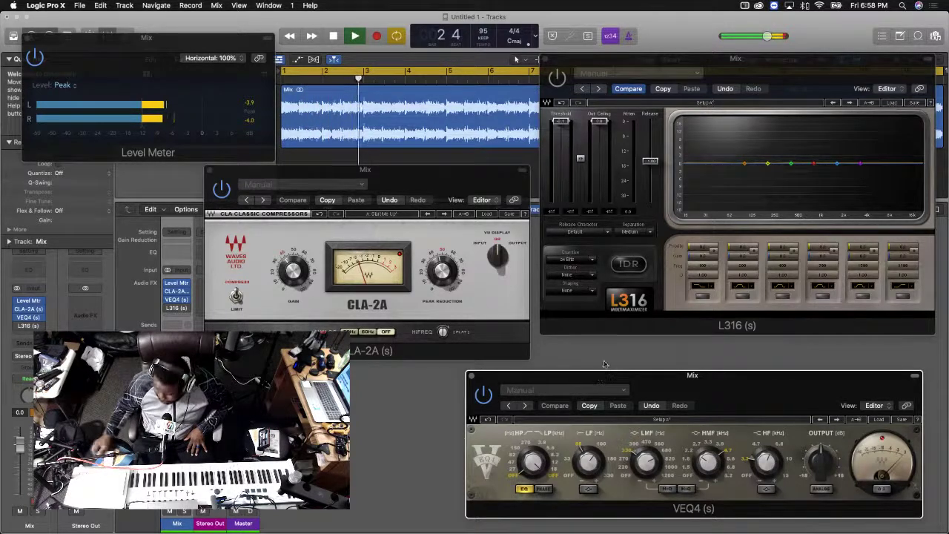
{"action": "key", "text": "space"}
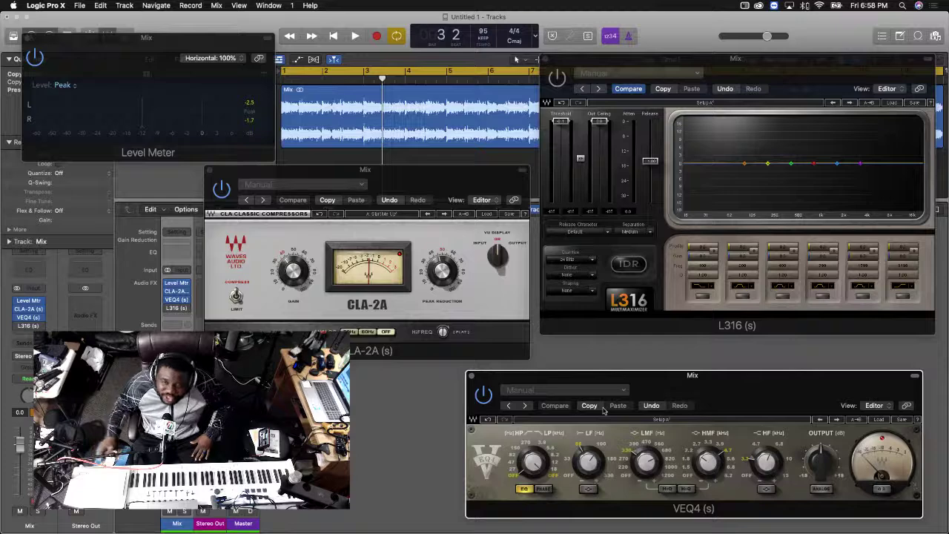
{"action": "key", "text": "space"}
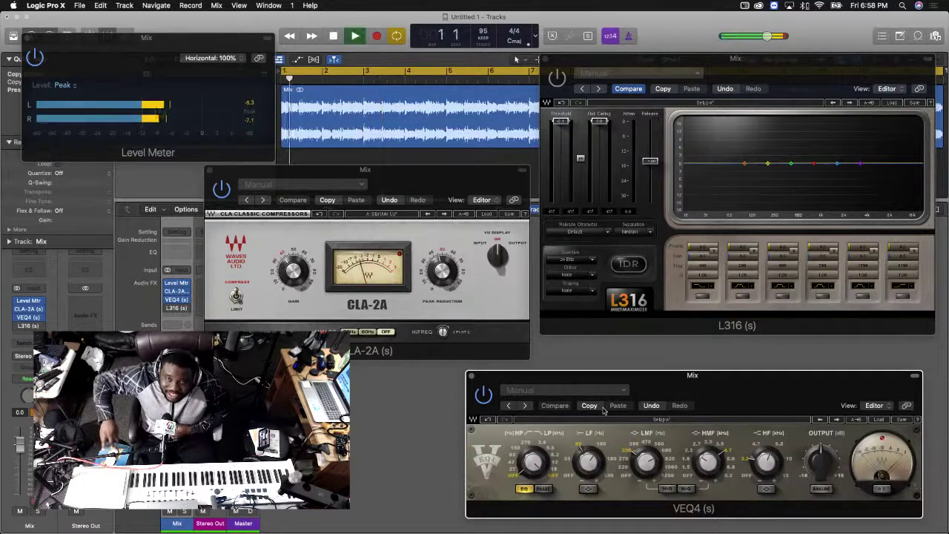
Enable the L316 and try a lower threshold while the mix plays, stopping playback when done
{"action": "left_click", "coordinate": [580, 137]}
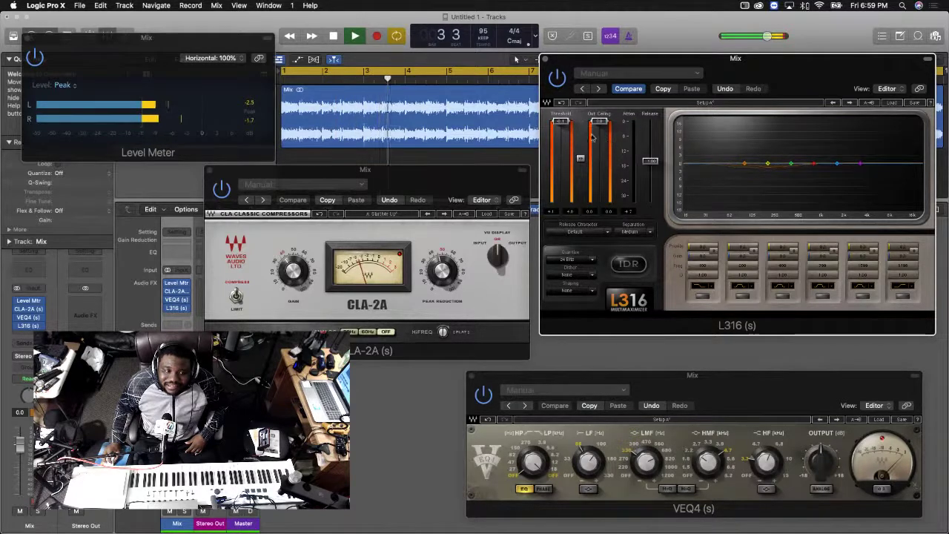
{"action": "left_click_drag", "start_coordinate": [561, 122], "coordinate": [559, 176]}
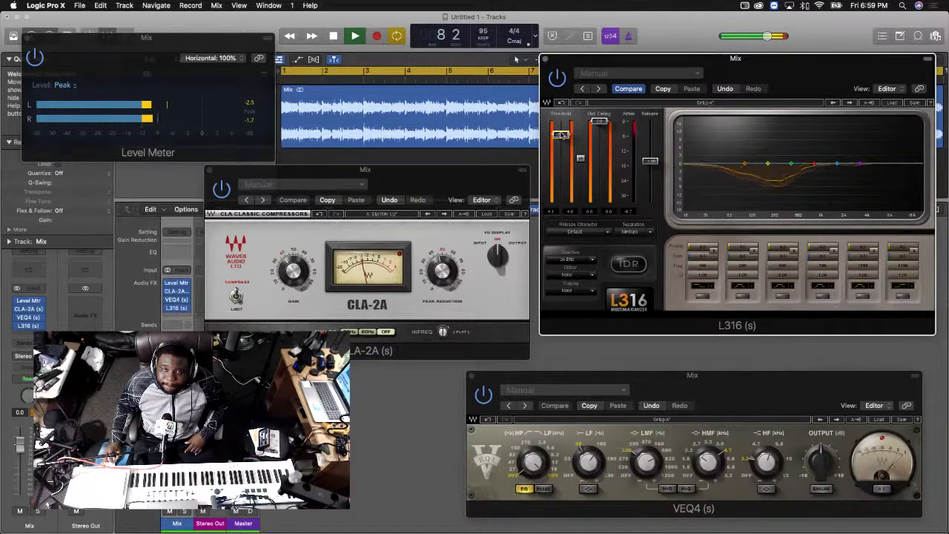
{"action": "key", "text": "space"}
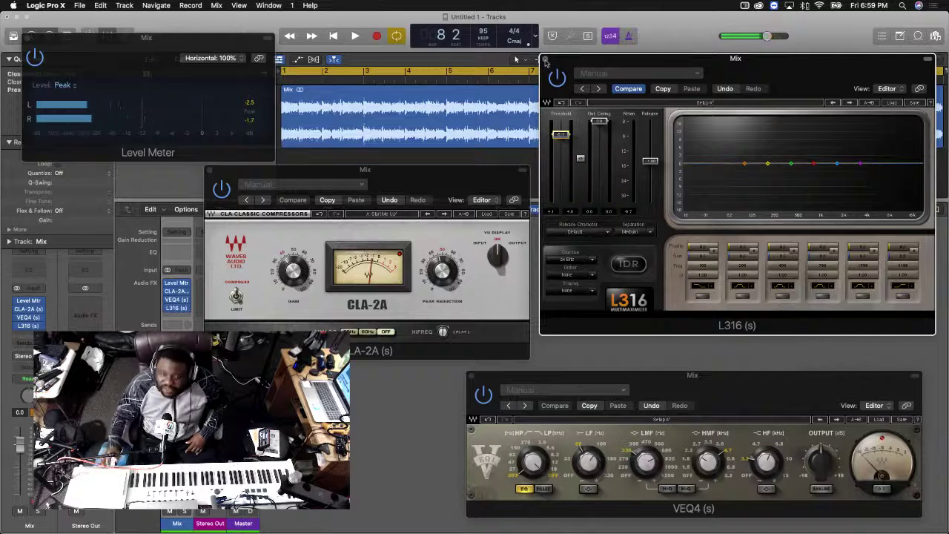
Close the L316 window, replace the L316 on the Mix track with the Waves stereo L2, and place its window beside the CLA-2A
{"action": "left_click", "coordinate": [545, 59]}
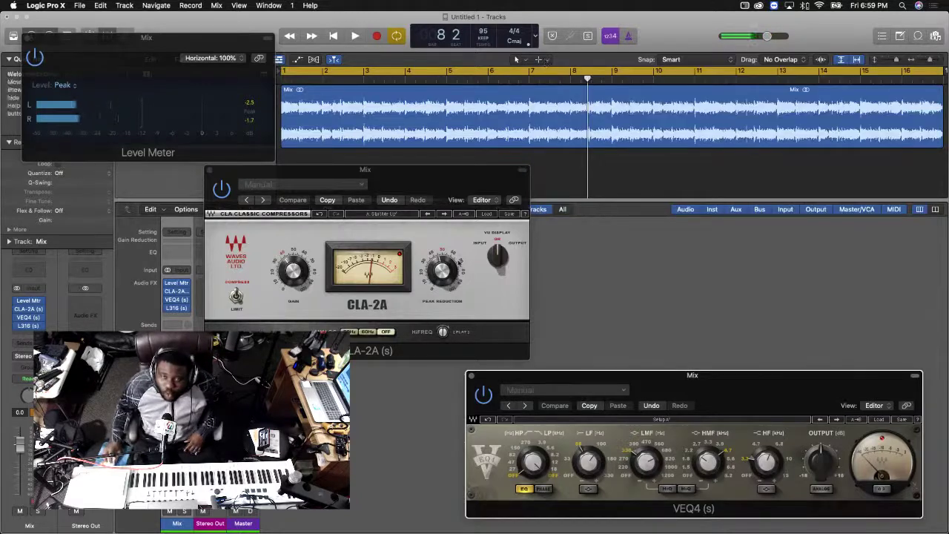
{"action": "left_click", "coordinate": [181, 308]}
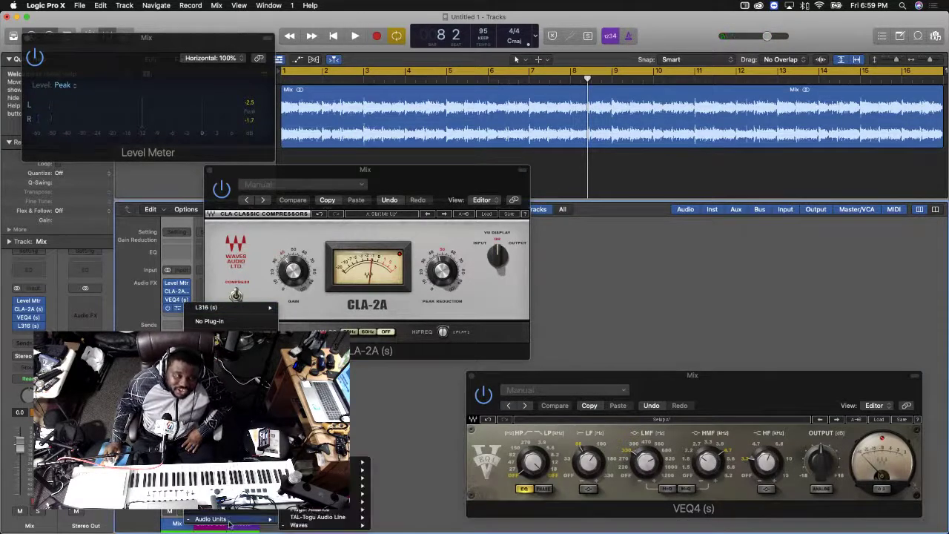
{"action": "mouse_move", "coordinate": [270, 520]}
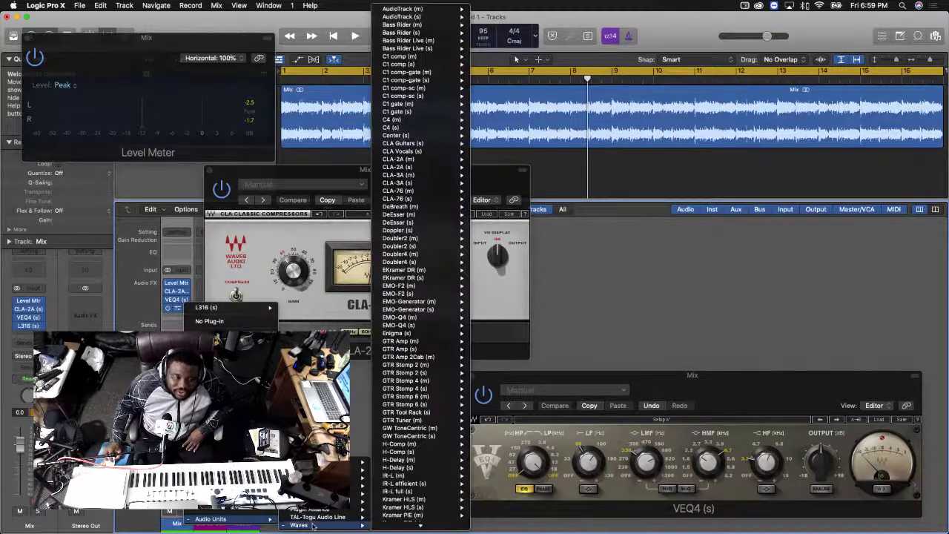
{"action": "mouse_move", "coordinate": [311, 525]}
{"action": "scroll", "coordinate": [408, 412], "scroll_direction": "down", "scroll_amount": 20}
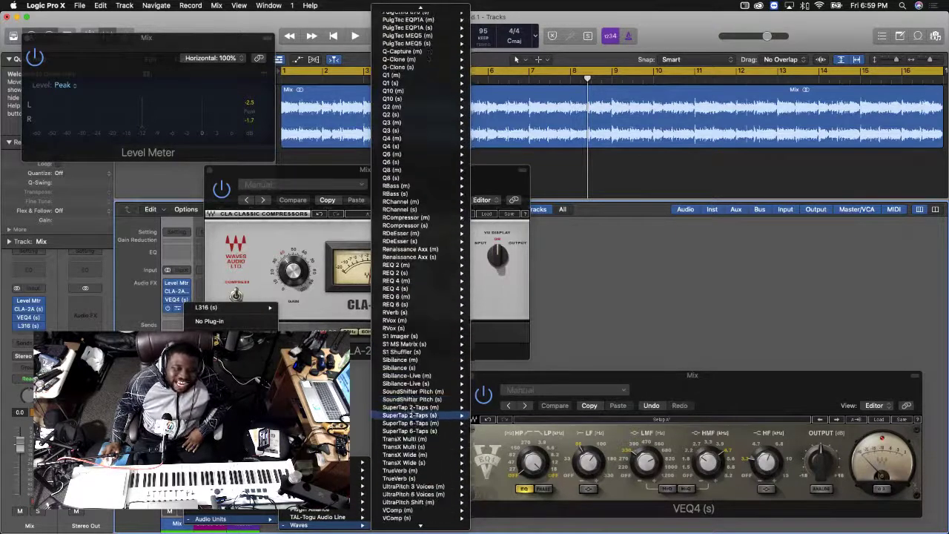
{"action": "scroll", "coordinate": [413, 414], "scroll_direction": "up", "scroll_amount": 20}
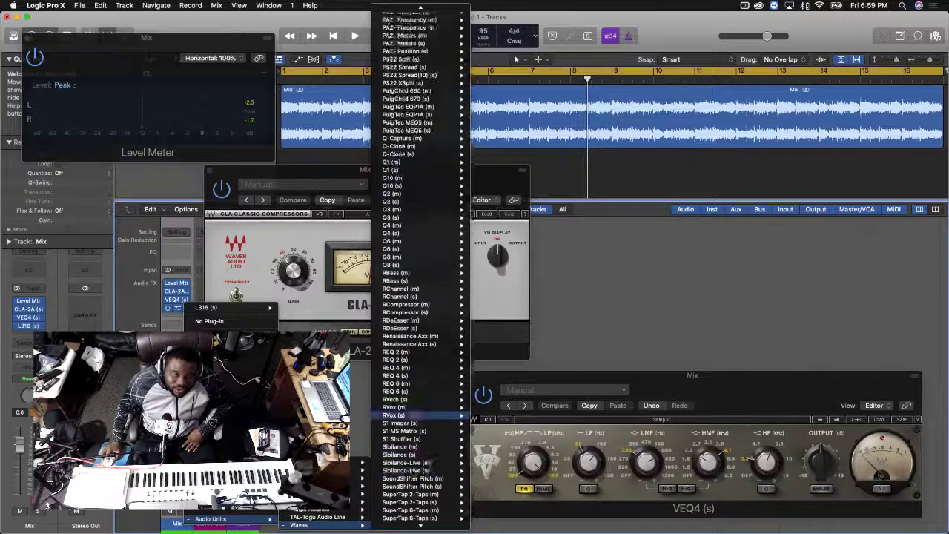
{"action": "scroll", "coordinate": [415, 409], "scroll_direction": "down", "scroll_amount": 8}
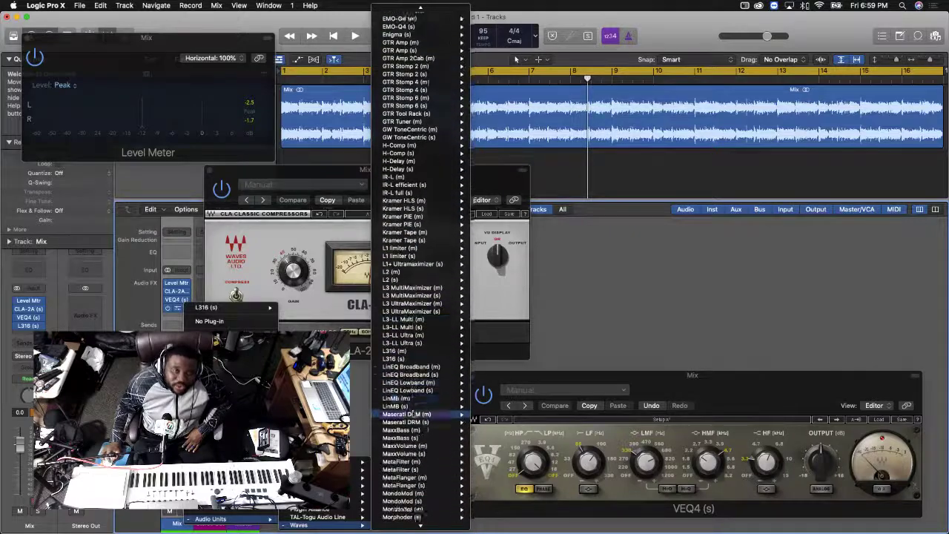
{"action": "mouse_move", "coordinate": [404, 306]}
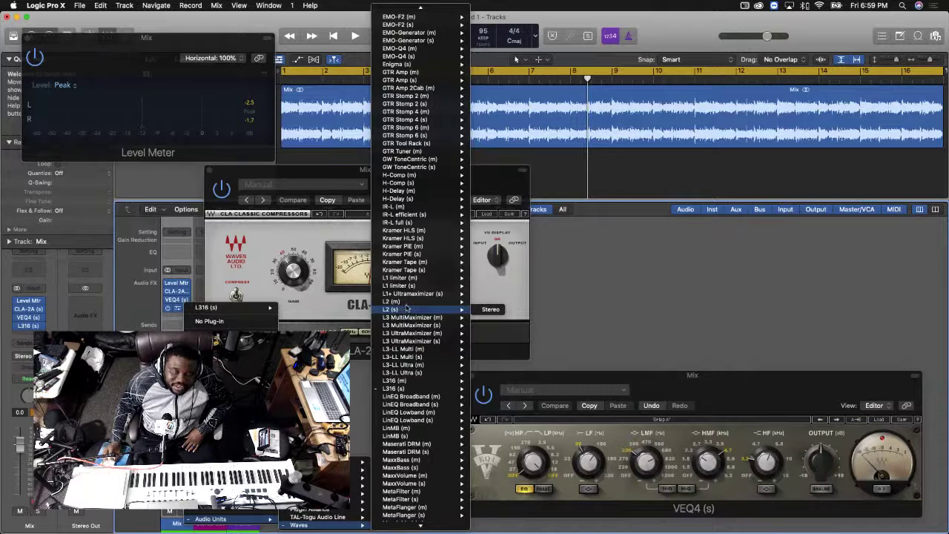
{"action": "left_click", "coordinate": [489, 310]}
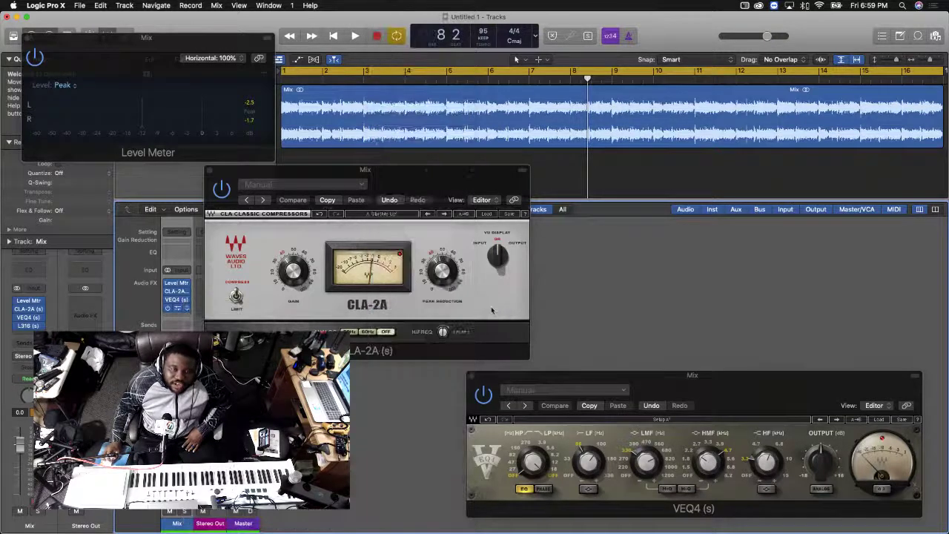
{"action": "left_click_drag", "start_coordinate": [418, 138], "coordinate": [708, 164]}
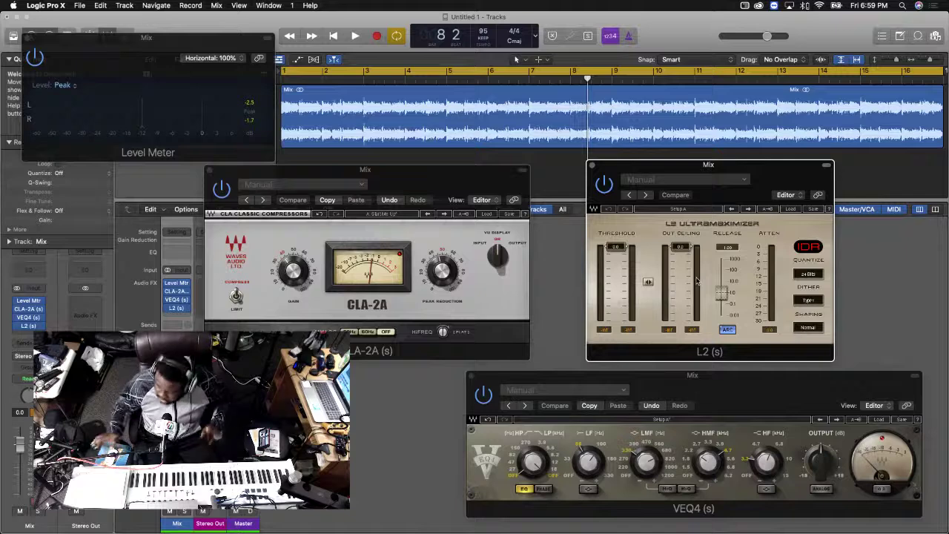
Play the mix and lower the L2 threshold to about -5 dB
{"action": "key", "text": "space"}
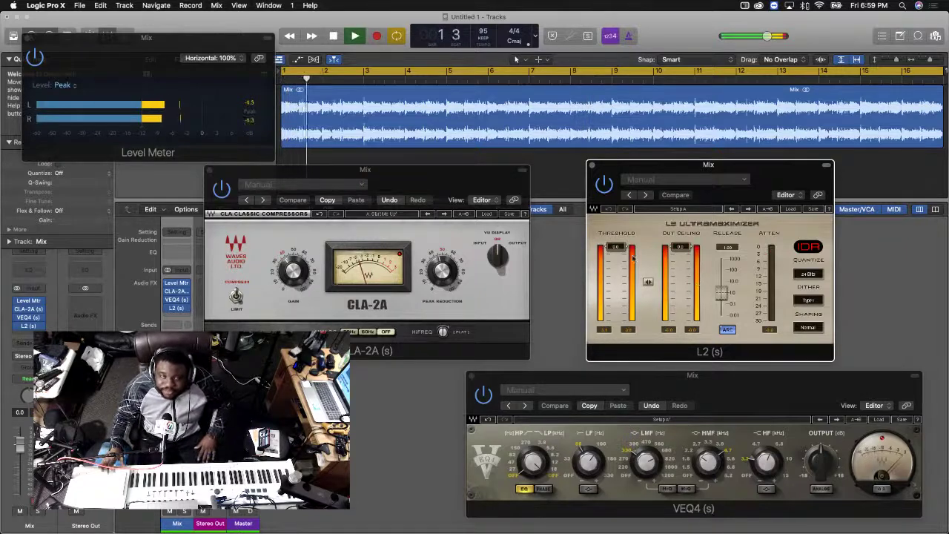
{"action": "left_click_drag", "start_coordinate": [616, 248], "coordinate": [619, 290]}
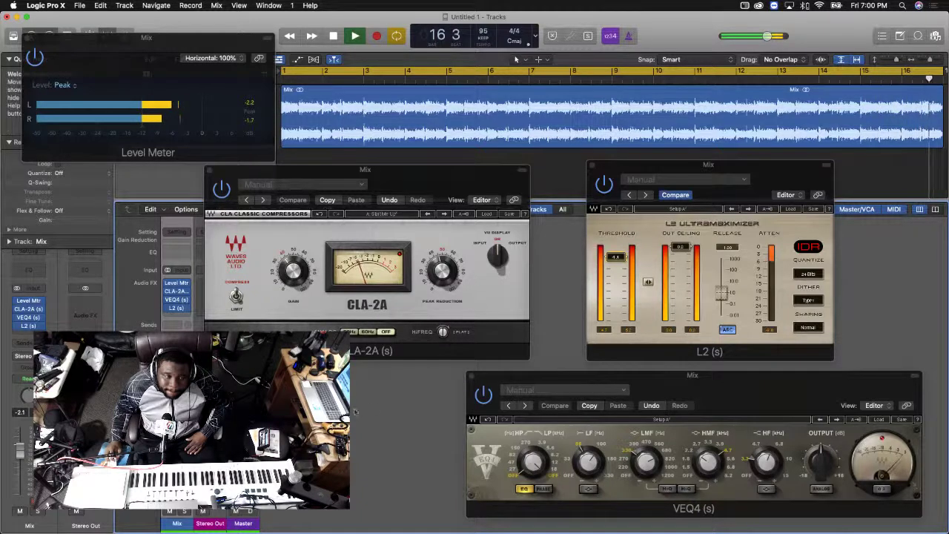
{"action": "left_click_drag", "start_coordinate": [620, 260], "coordinate": [619, 268]}
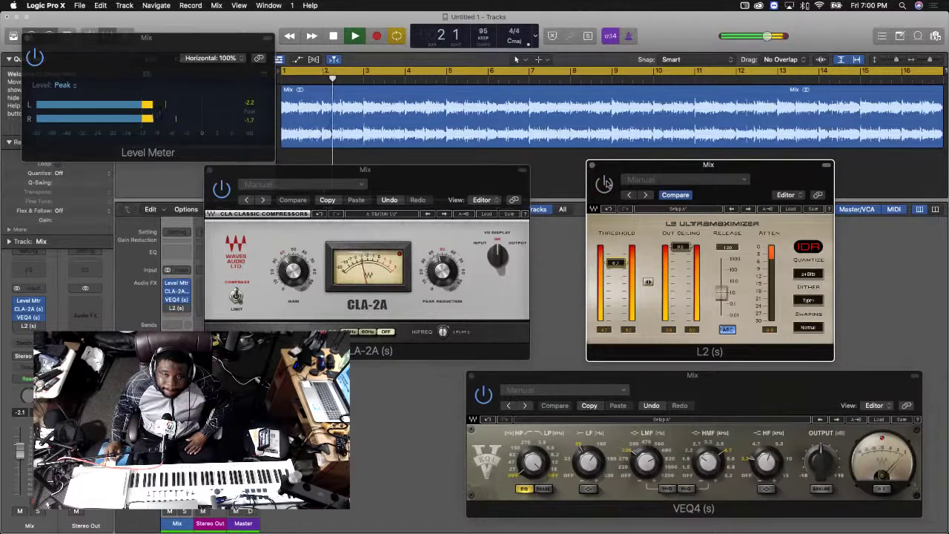
{"action": "left_click_drag", "start_coordinate": [617, 264], "coordinate": [619, 258]}
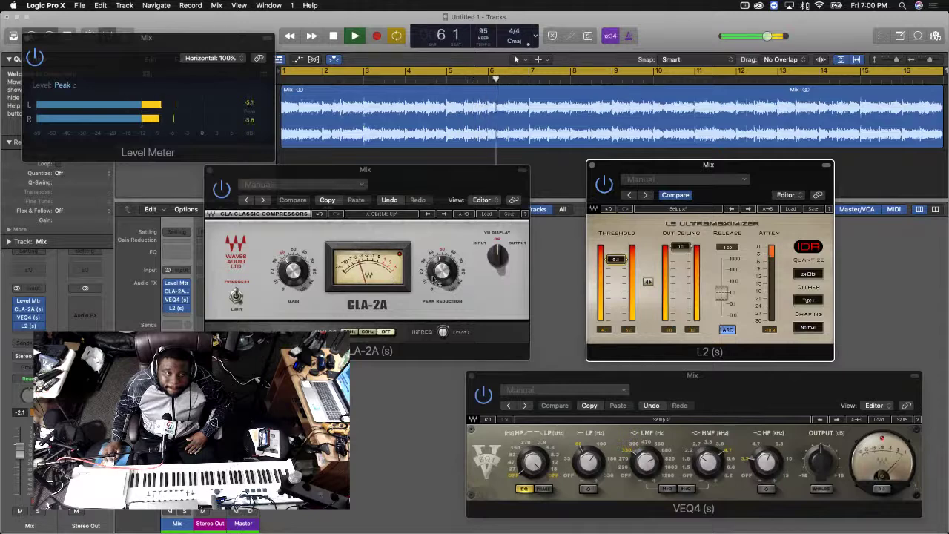
Fine-tune the CLA-2A gain and the L2 threshold by ear while the mix plays
{"action": "mouse_move", "coordinate": [292, 261]}
{"action": "left_mouse_down"}
{"action": "mouse_move", "coordinate": [287, 250]}
{"action": "mouse_move", "coordinate": [288, 274]}
{"action": "left_mouse_up"}
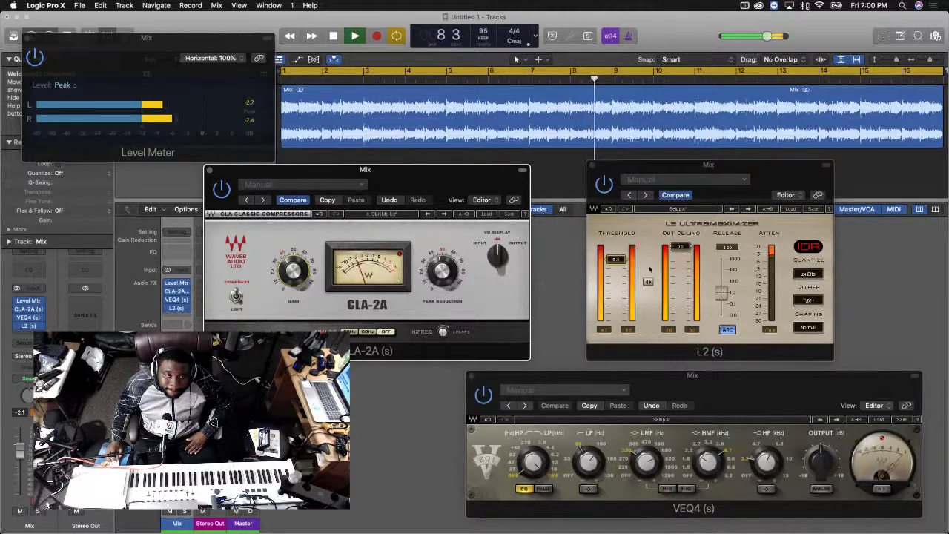
{"action": "left_click", "coordinate": [615, 260]}
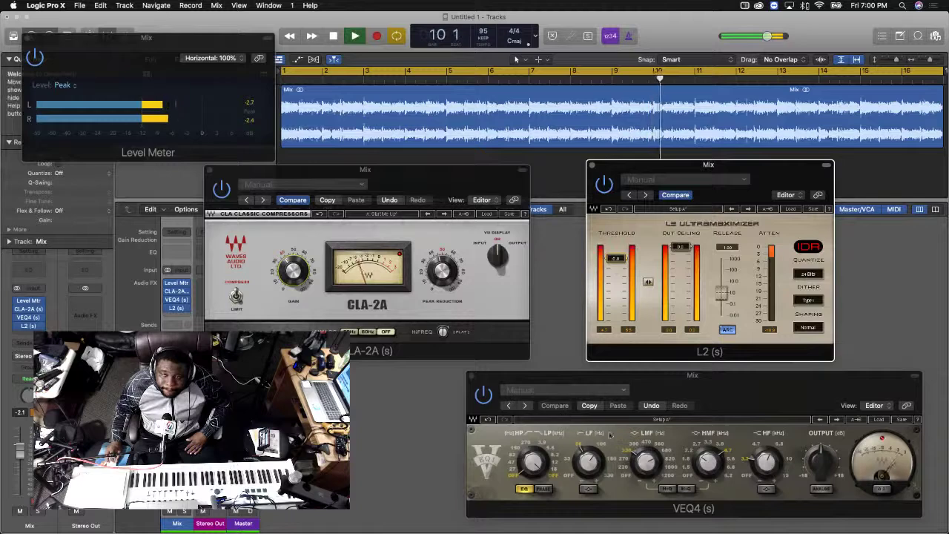
{"action": "left_click", "coordinate": [487, 391]}
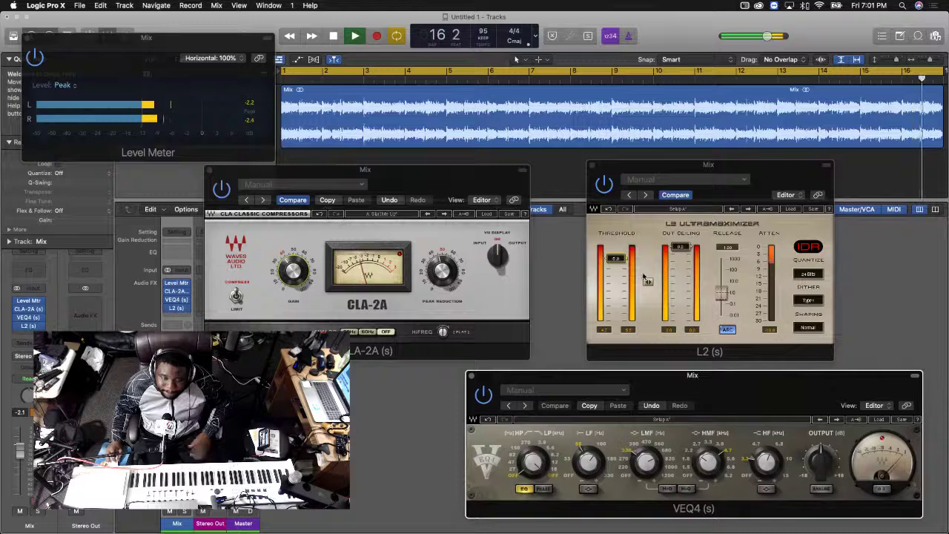
{"action": "left_click", "coordinate": [617, 258]}
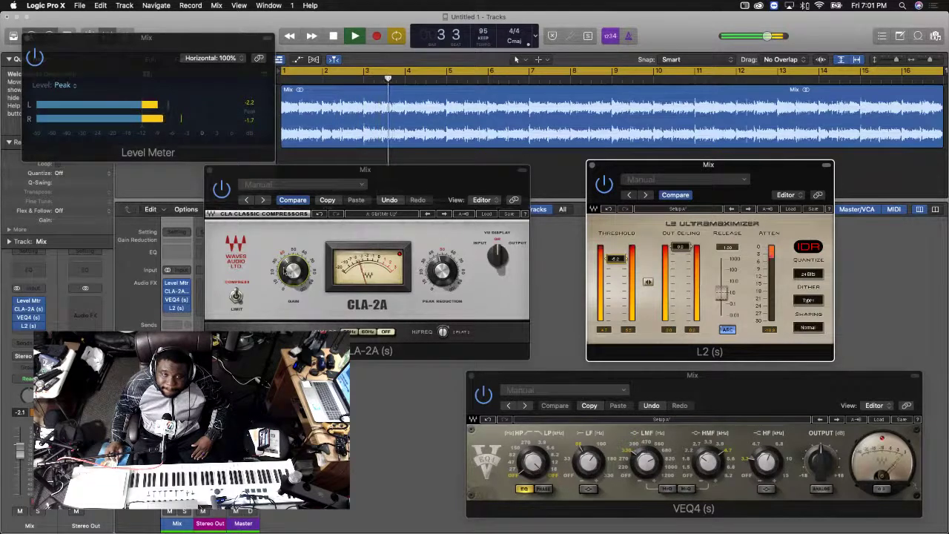
{"action": "left_click", "coordinate": [288, 265]}
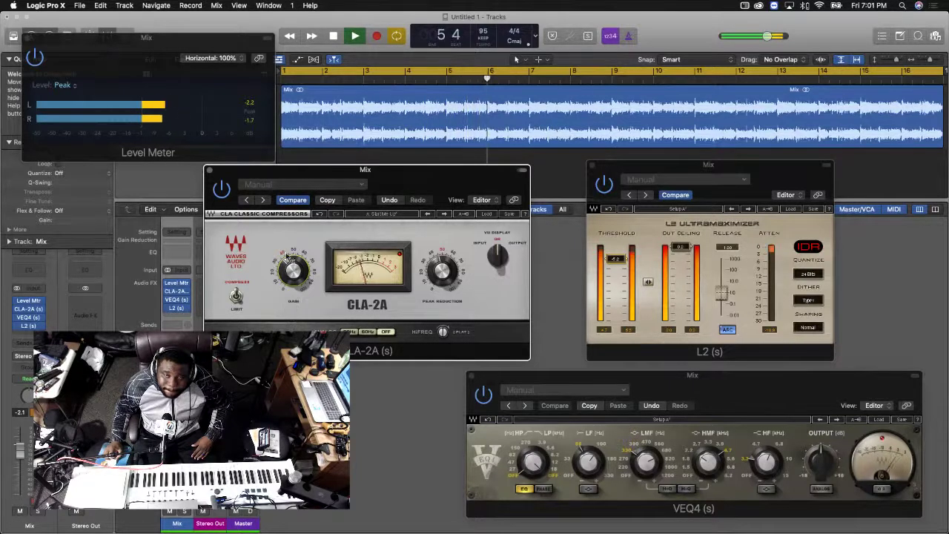
{"action": "left_click_drag", "start_coordinate": [289, 253], "coordinate": [293, 266]}
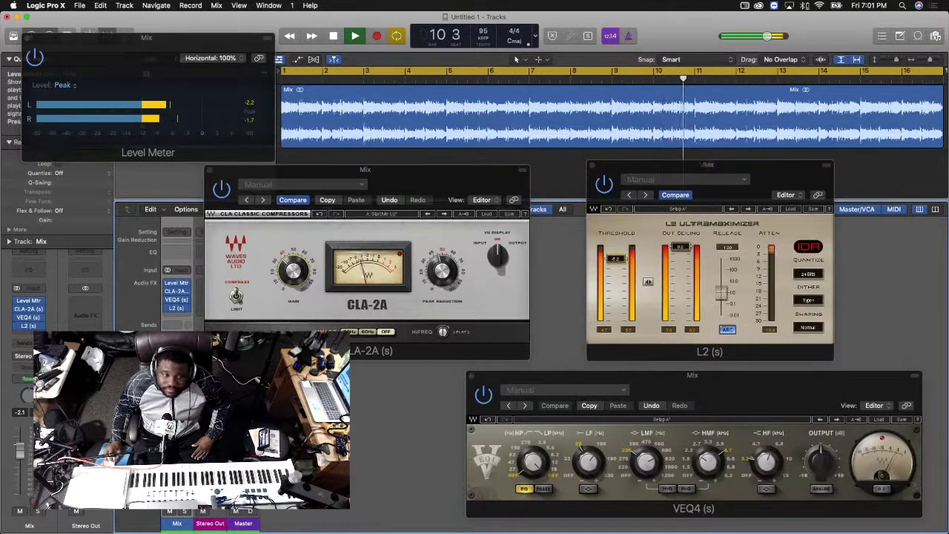
Replay the mix from the start and compare its sound and levels with the VEQ4 bypassed and engaged
{"action": "key", "text": "space"}
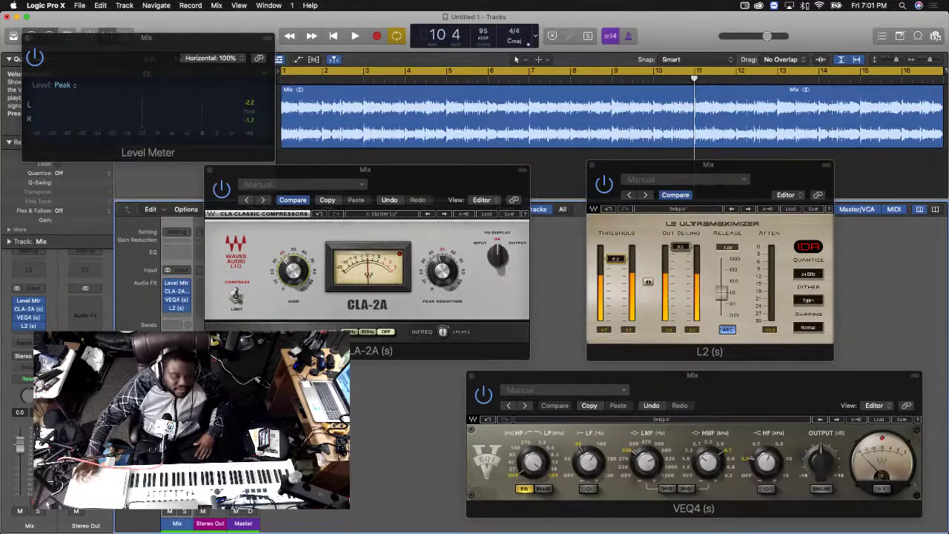
{"action": "key", "text": "Return"}
{"action": "key", "text": "space"}
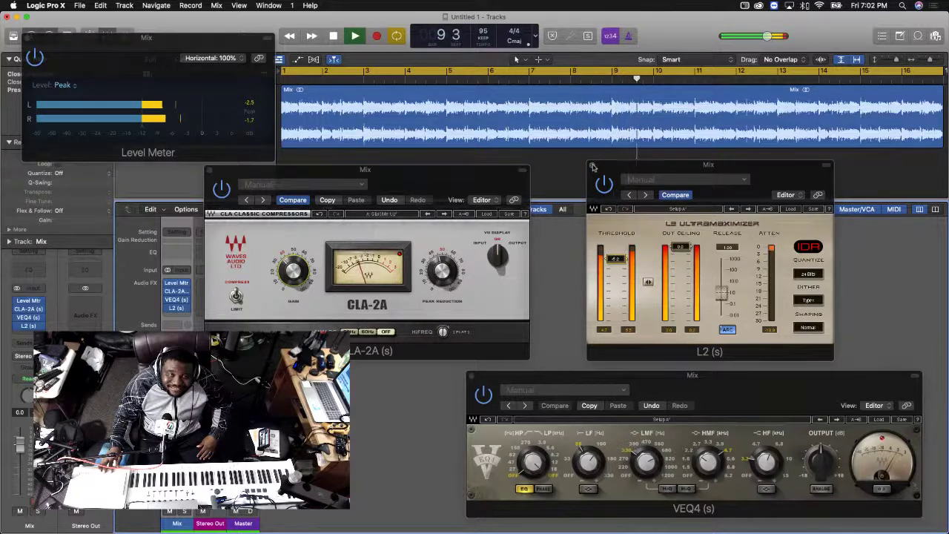
{"action": "left_click", "coordinate": [483, 395]}
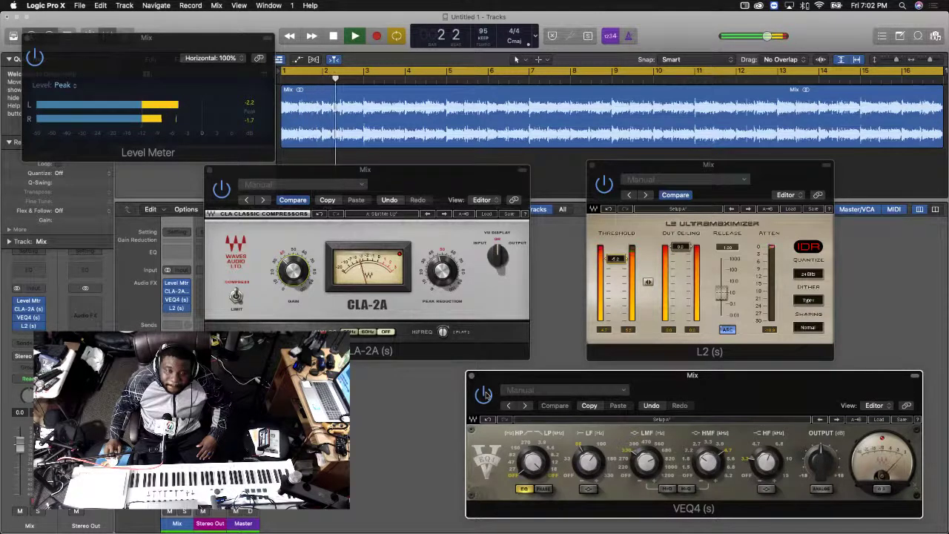
{"action": "key", "text": "space"}
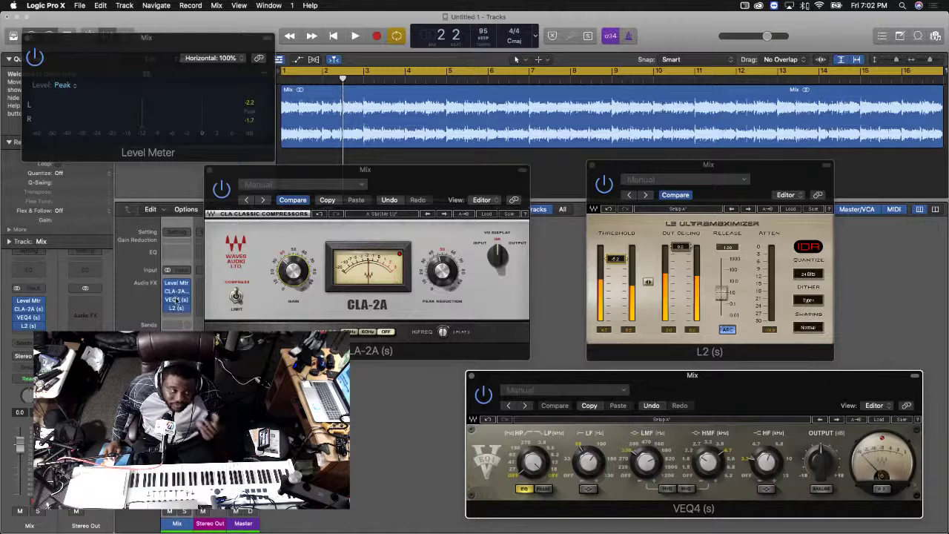
{"action": "mouse_move", "coordinate": [176, 299]}
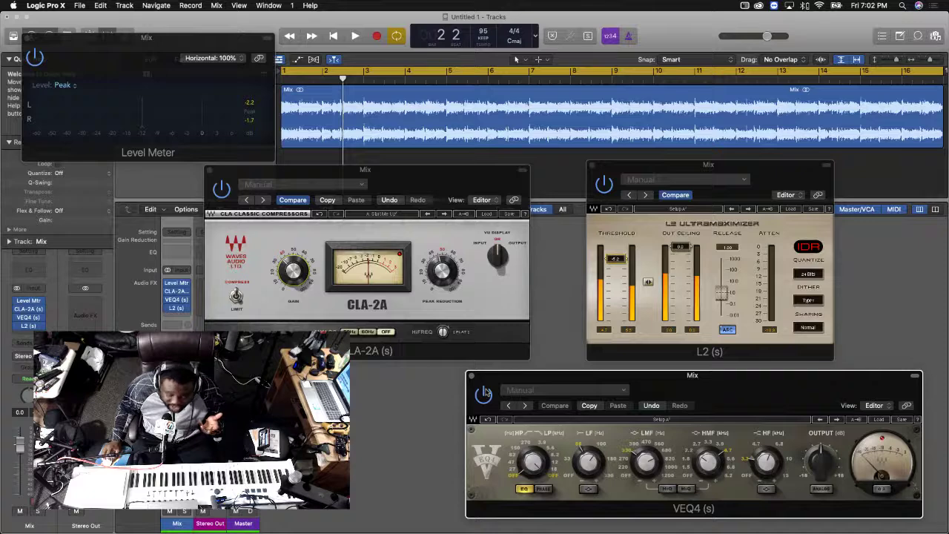
{"action": "key", "text": "space"}
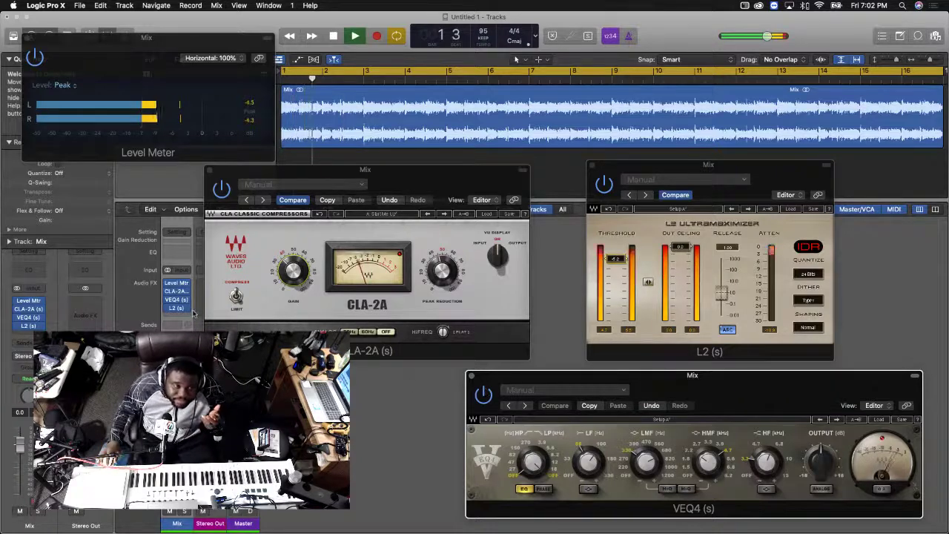
{"action": "left_click_drag", "start_coordinate": [193, 313], "coordinate": [170, 302]}
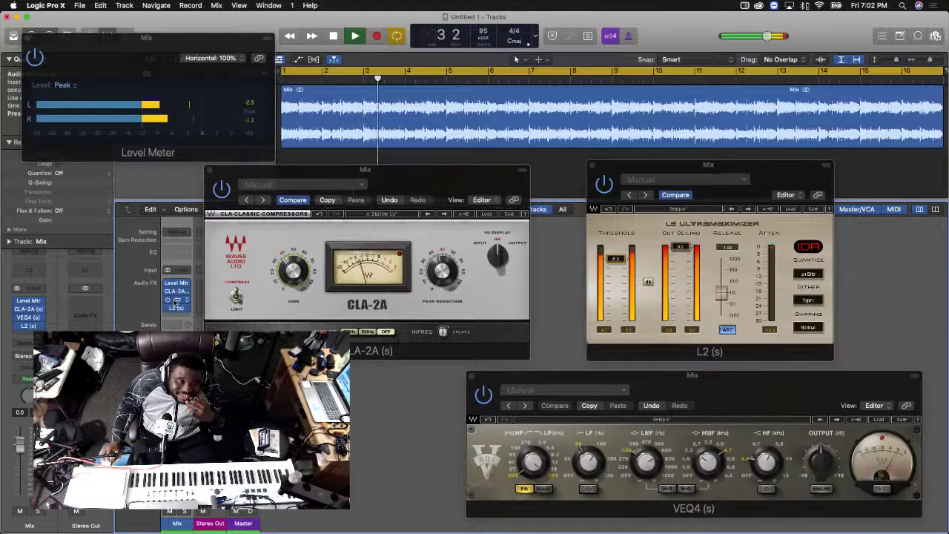
{"action": "left_click", "coordinate": [483, 396]}
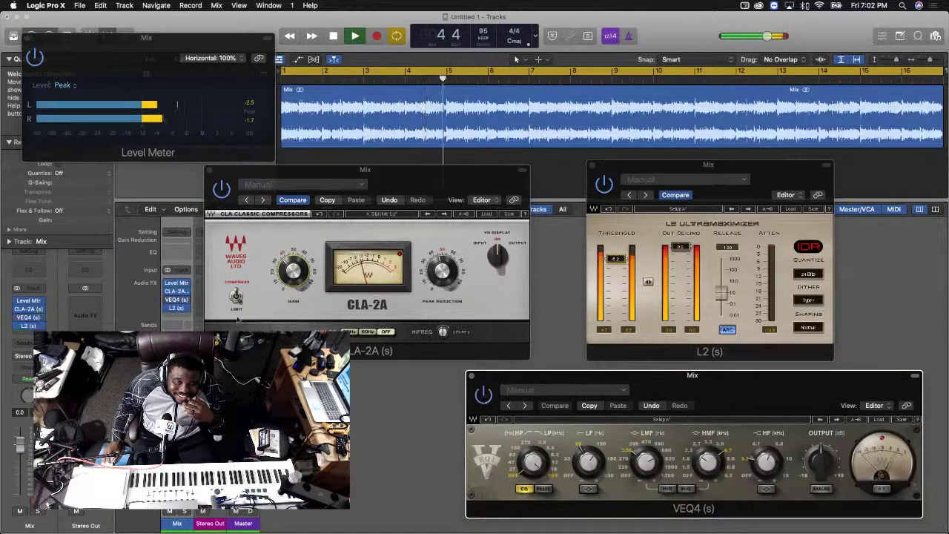
Add a Channel EQ to the Mix track and try a low cut at around 100 Hz while the mix plays
{"action": "left_click", "coordinate": [176, 315]}
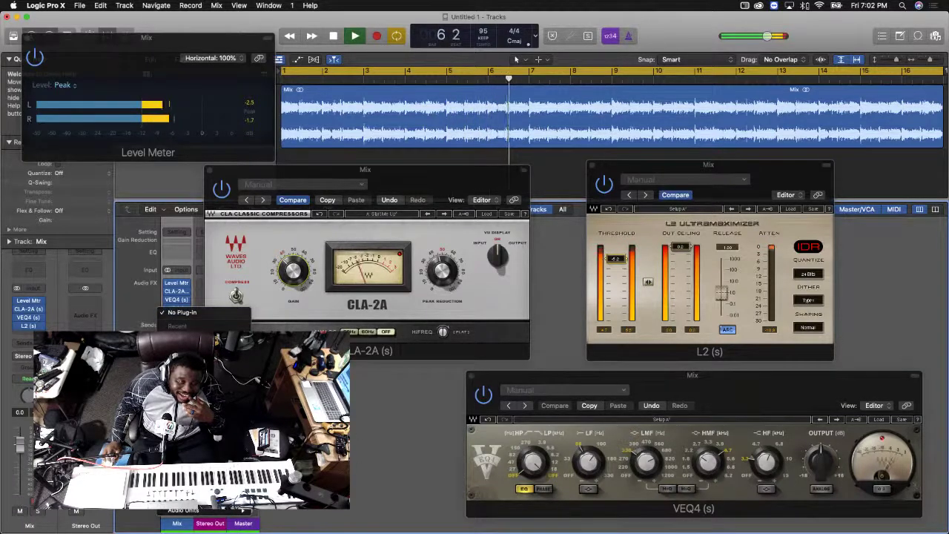
{"action": "left_click", "coordinate": [177, 312]}
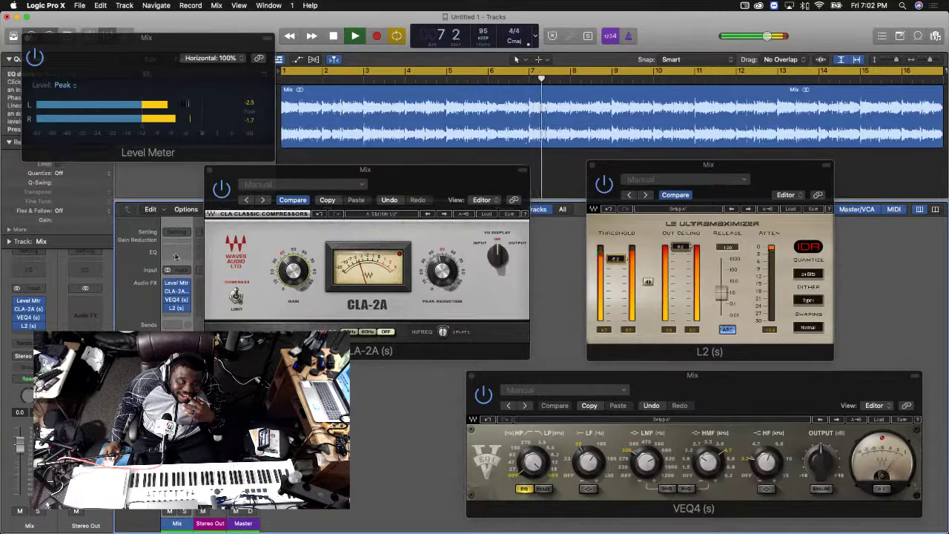
{"action": "left_click", "coordinate": [175, 256]}
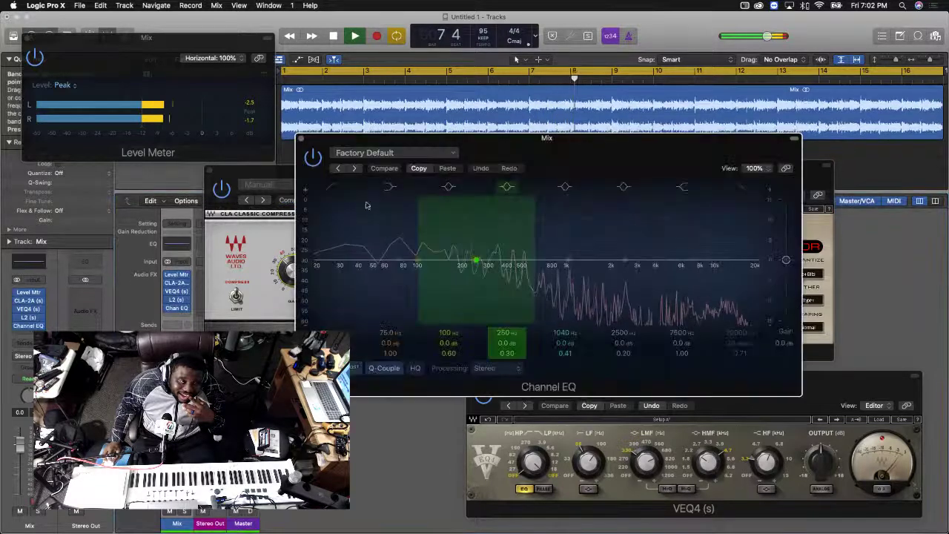
{"action": "left_click_drag", "start_coordinate": [326, 266], "coordinate": [440, 302]}
{"action": "left_click_drag", "start_coordinate": [437, 302], "coordinate": [433, 269]}
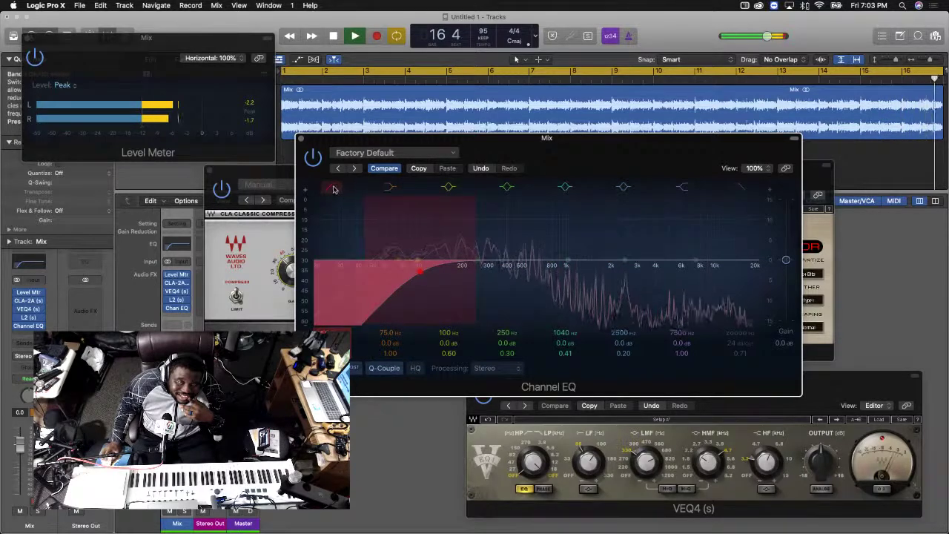
Close the Channel EQ window and remove the Channel EQ from the Mix track
{"action": "left_click", "coordinate": [303, 140]}
{"action": "left_click", "coordinate": [189, 307]}
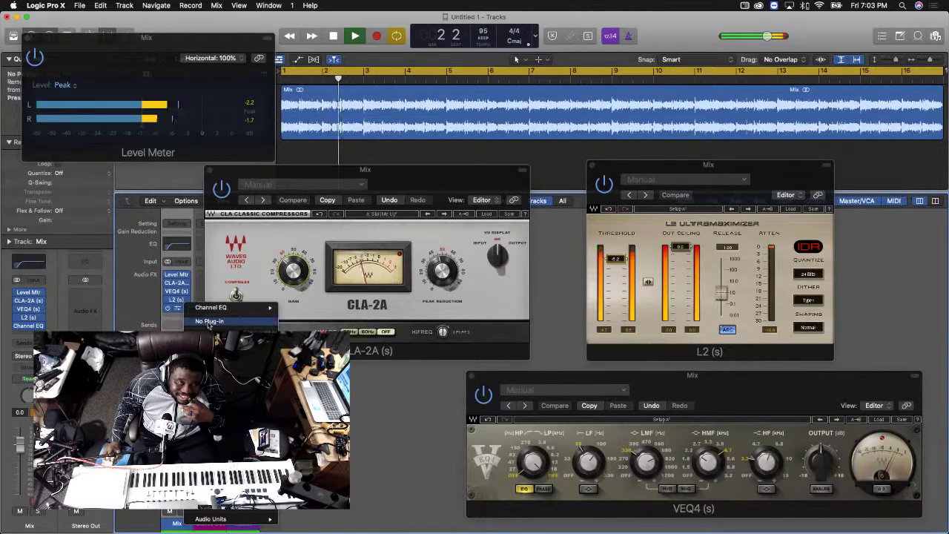
{"action": "left_click", "coordinate": [209, 321]}
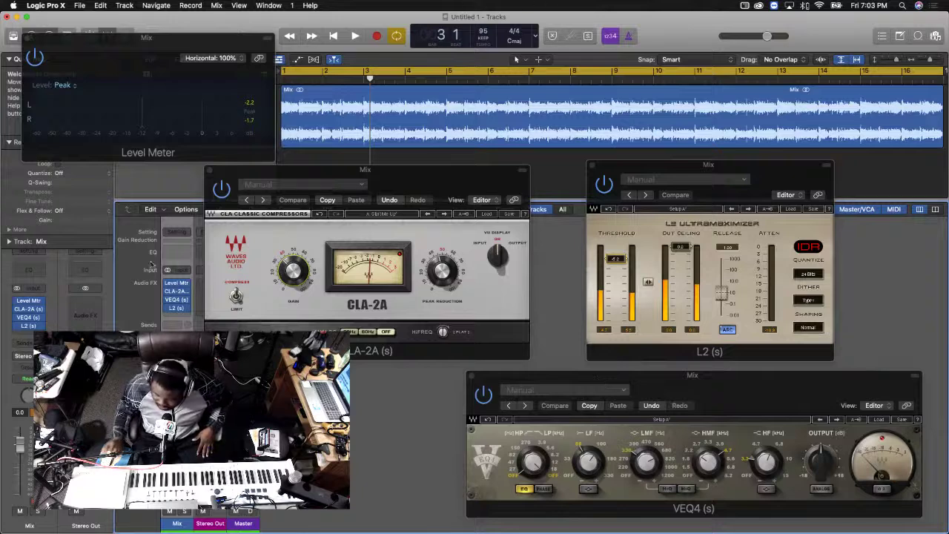
Insert the Waves stereo Kramer PIE after the L2 on the Mix track and close its window
{"action": "left_click", "coordinate": [175, 316]}
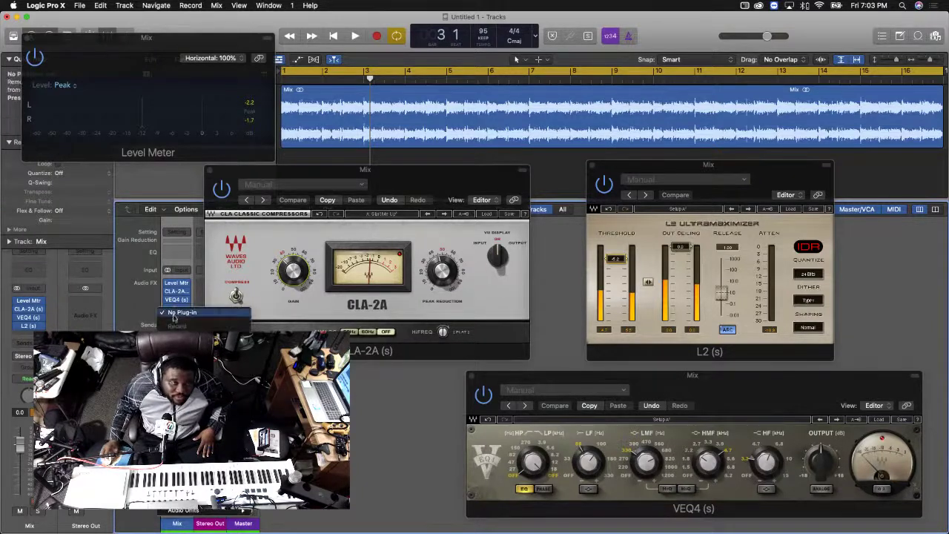
{"action": "mouse_move", "coordinate": [203, 512]}
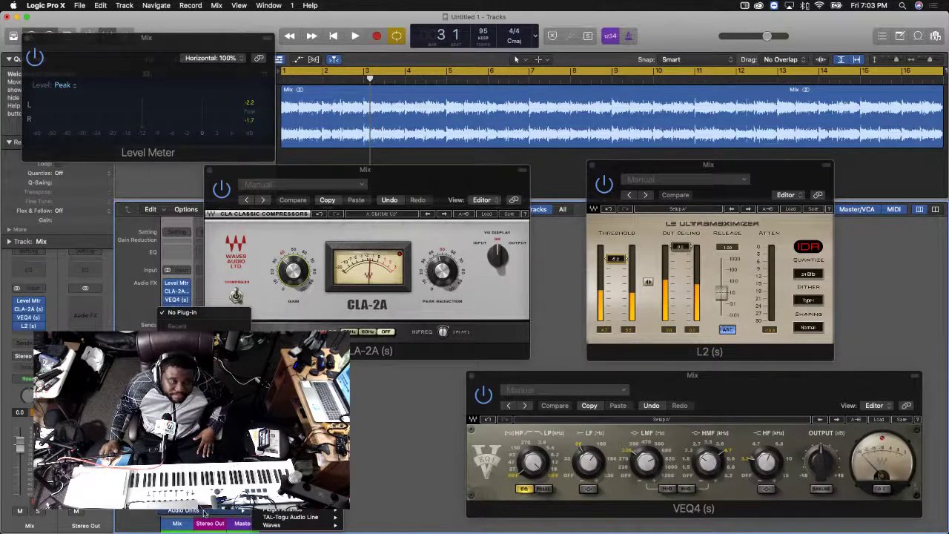
{"action": "mouse_move", "coordinate": [292, 525]}
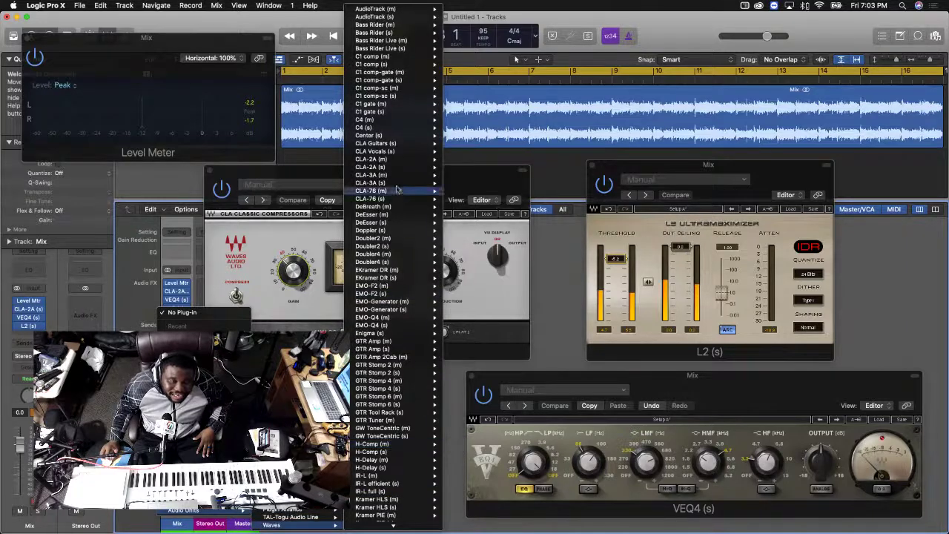
{"action": "scroll", "coordinate": [397, 190], "scroll_direction": "down", "scroll_amount": 10}
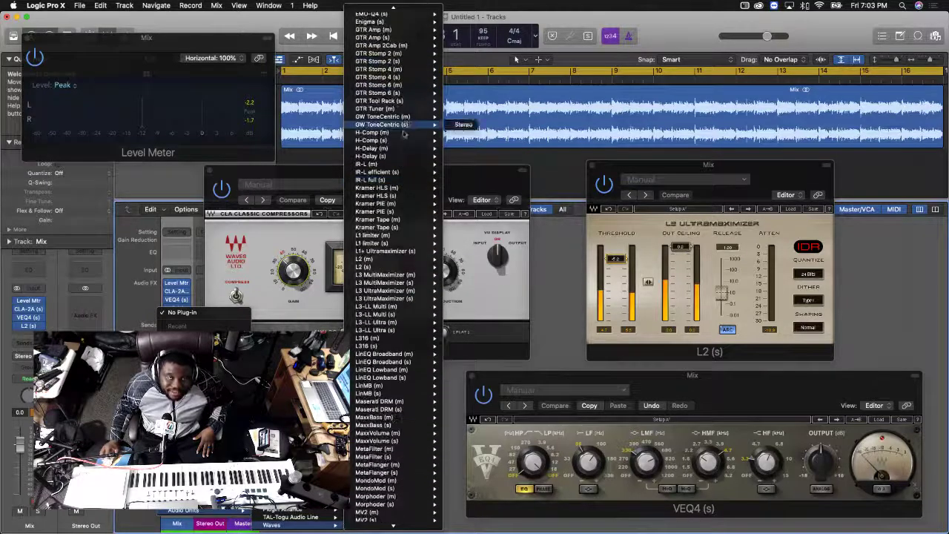
{"action": "mouse_move", "coordinate": [398, 212]}
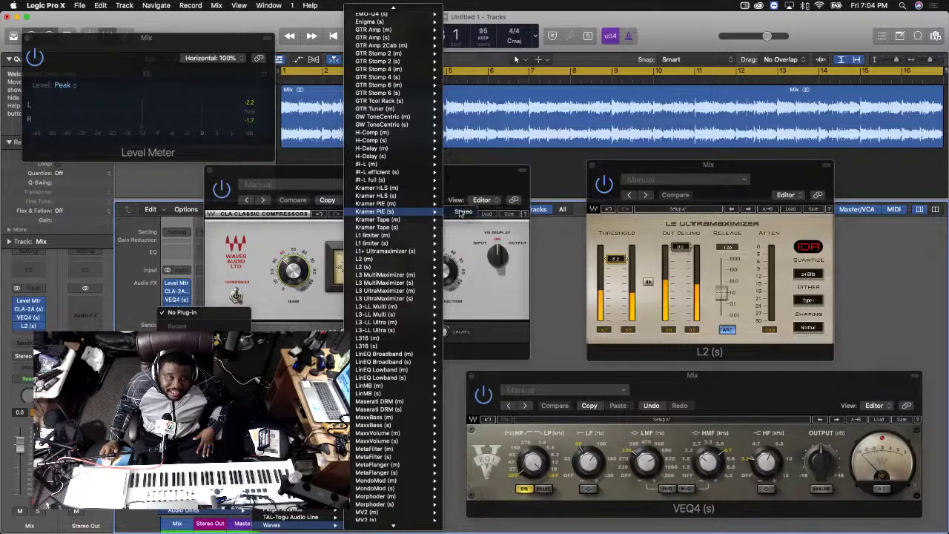
{"action": "left_click", "coordinate": [461, 213]}
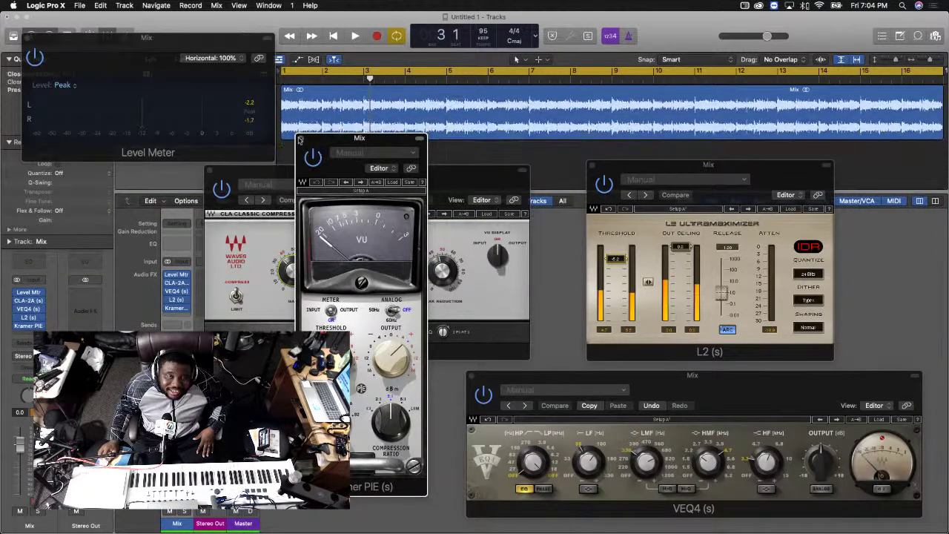
{"action": "left_click", "coordinate": [300, 138]}
Replace the Kramer PIE on the Mix track with the Waves stereo Kramer Tape and move its window clear of the CLA-2A meter
{"action": "left_click", "coordinate": [187, 308]}
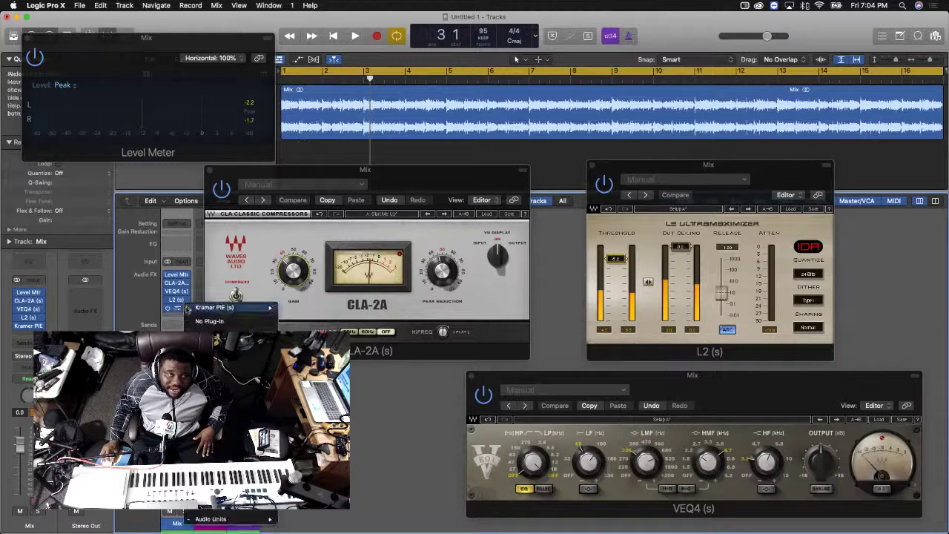
{"action": "mouse_move", "coordinate": [243, 520]}
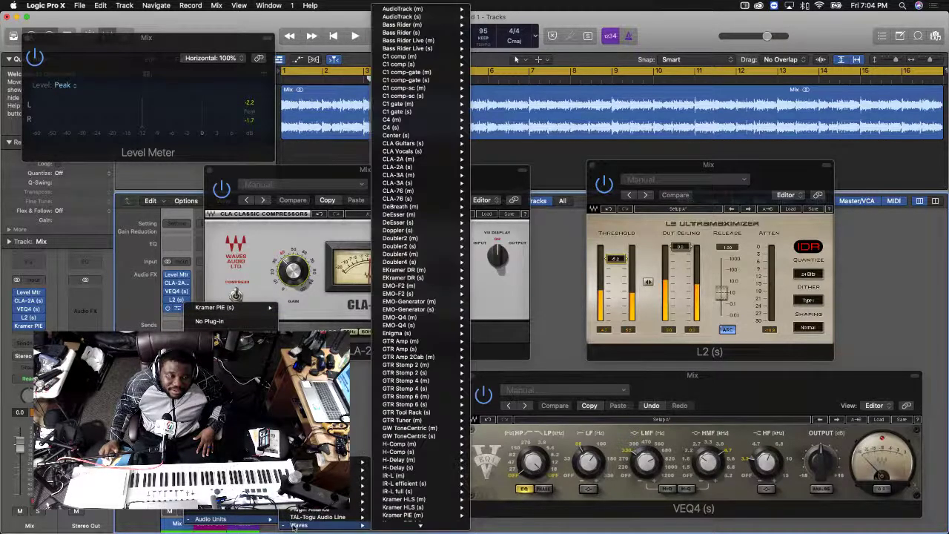
{"action": "scroll", "coordinate": [434, 310], "scroll_direction": "down", "scroll_amount": 5}
{"action": "scroll", "coordinate": [434, 310], "scroll_direction": "down", "scroll_amount": 2}
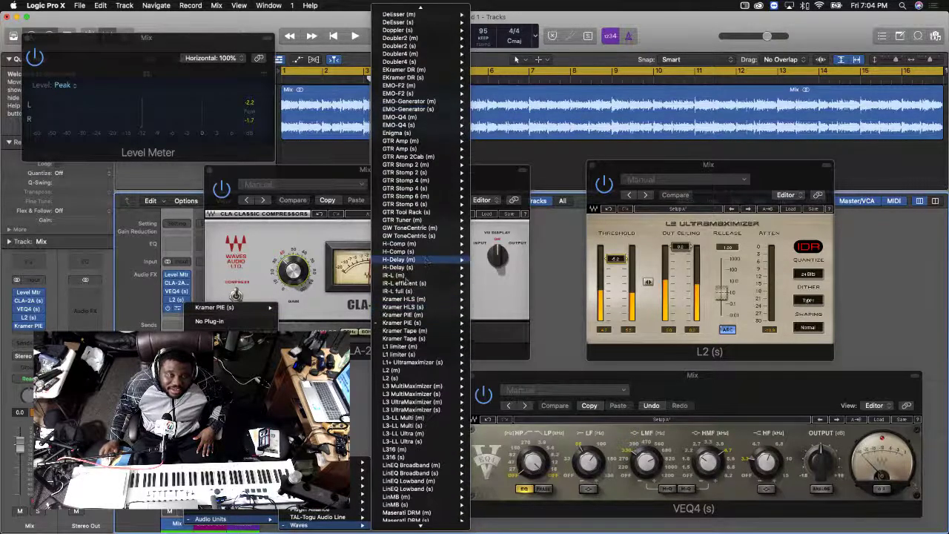
{"action": "mouse_move", "coordinate": [437, 338]}
{"action": "left_click", "coordinate": [489, 339]}
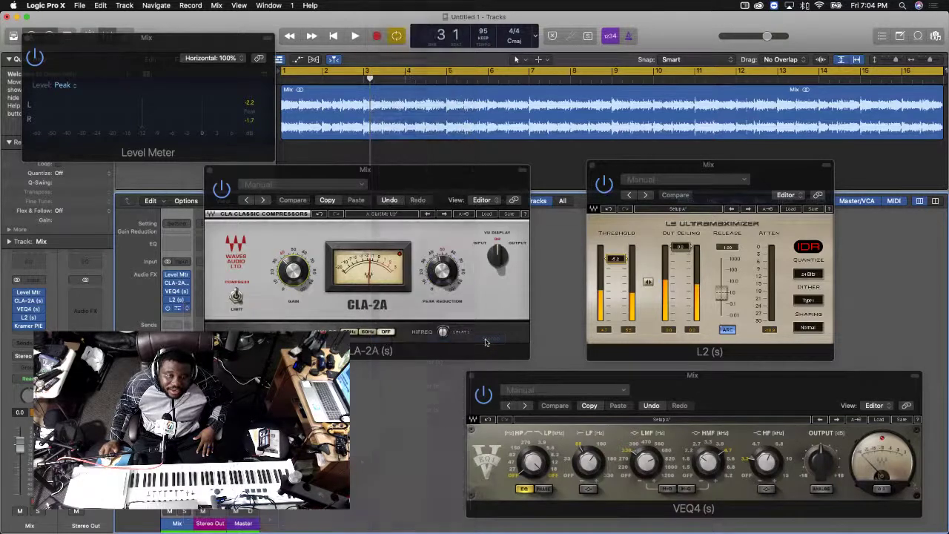
{"action": "left_click_drag", "start_coordinate": [518, 138], "coordinate": [645, 144]}
Play a few bars of the mix through the Kramer Tape and look through its factory presets
{"action": "left_click", "coordinate": [518, 159]}
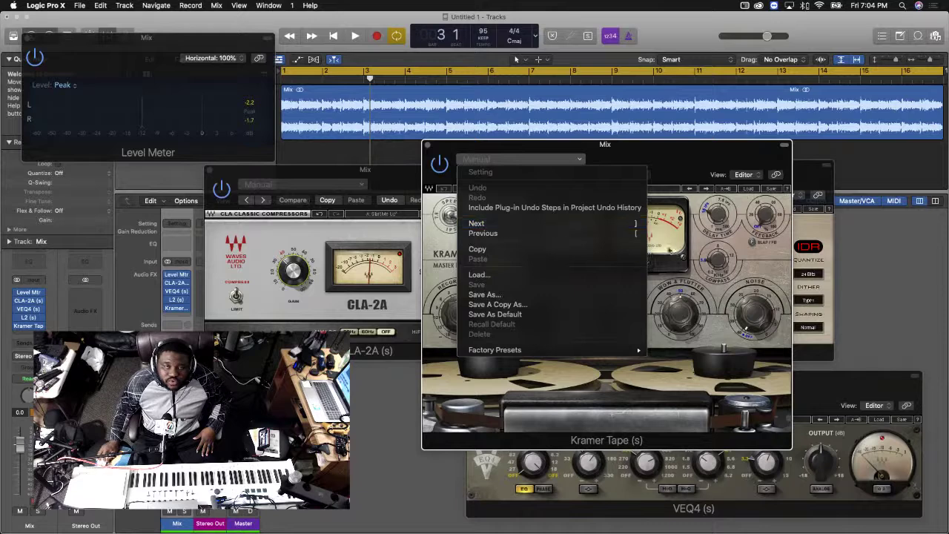
{"action": "left_click", "coordinate": [682, 198]}
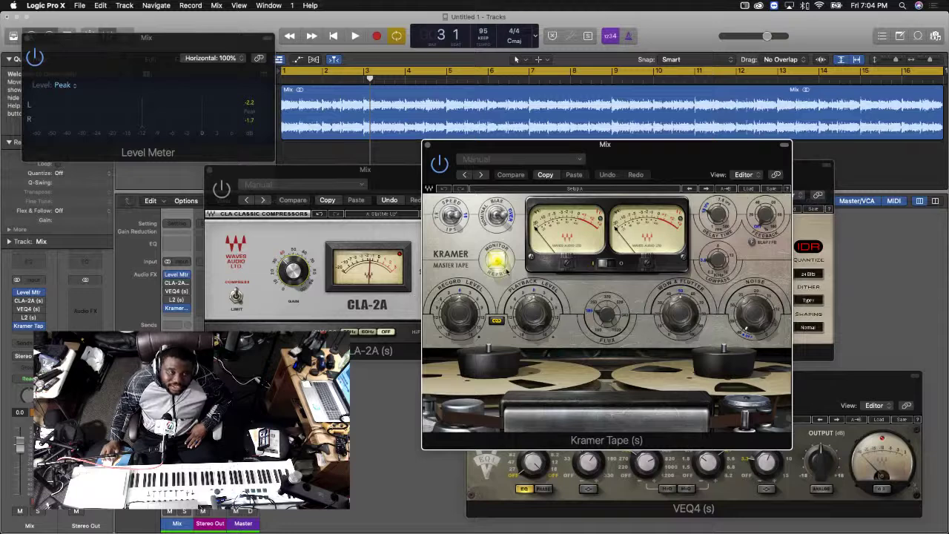
{"action": "key", "text": "space"}
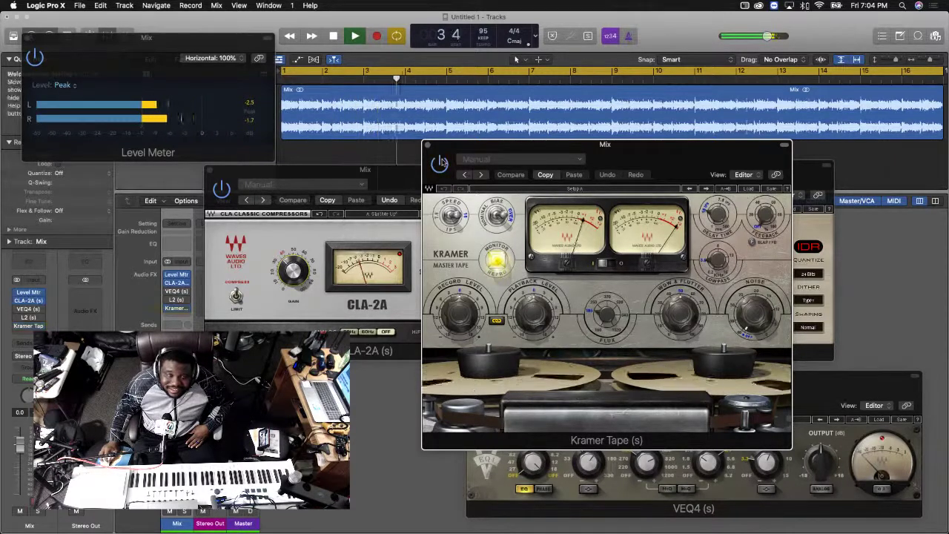
{"action": "left_click", "coordinate": [478, 160]}
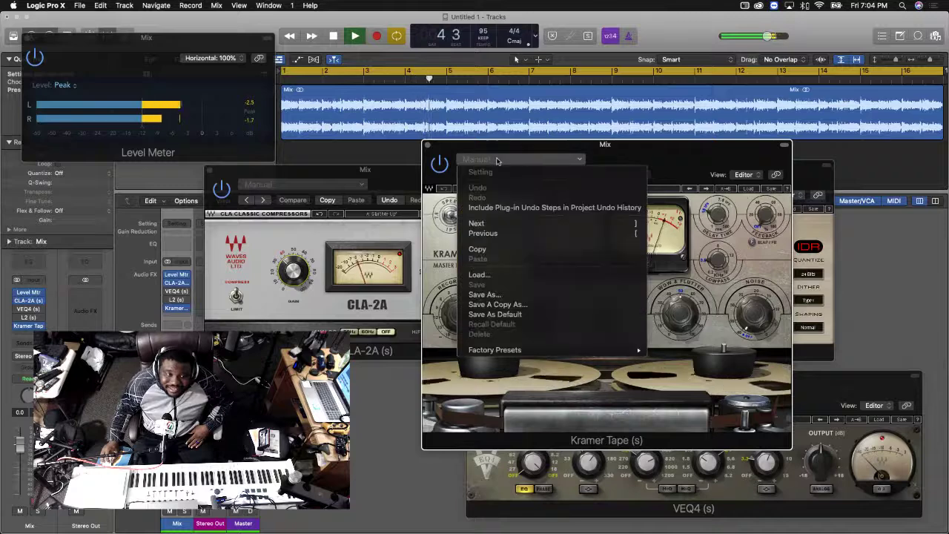
{"action": "key", "text": "Escape"}
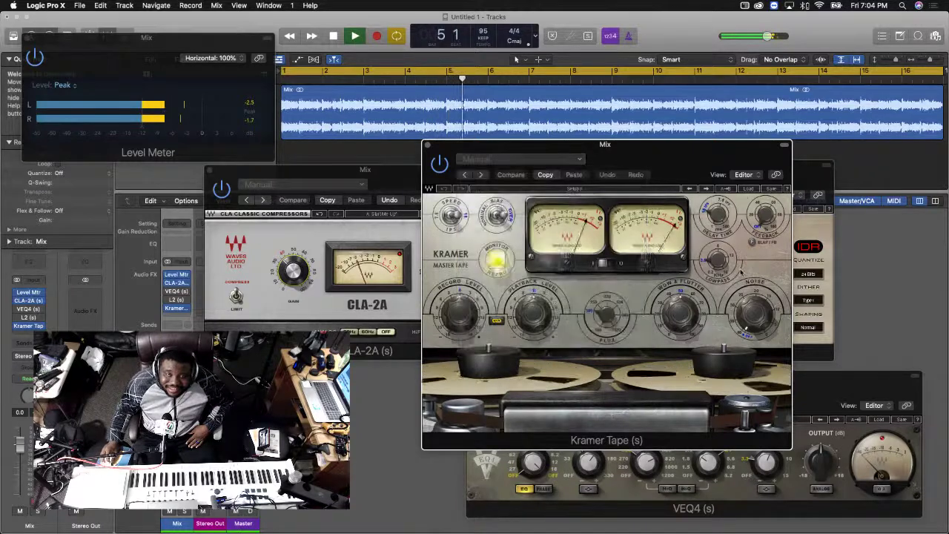
{"action": "key", "text": "space"}
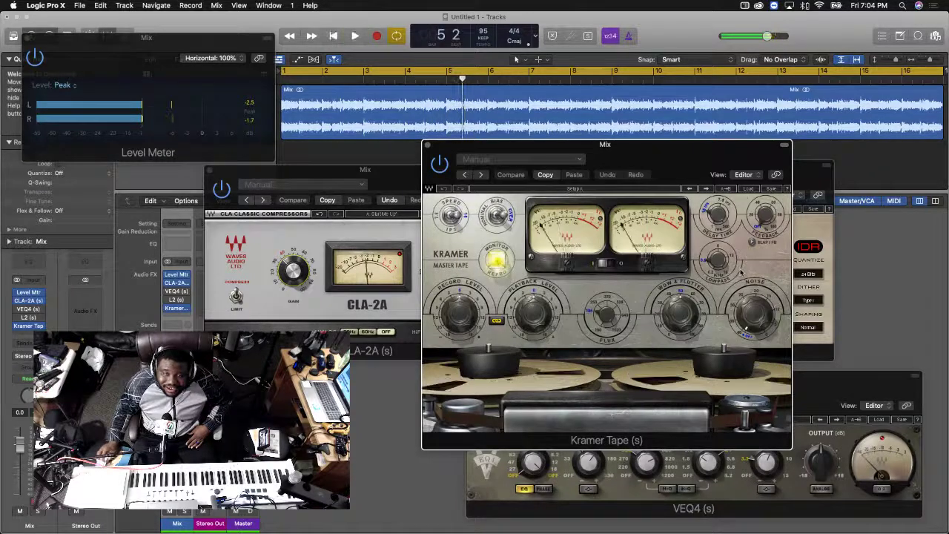
{"action": "left_click", "coordinate": [550, 160]}
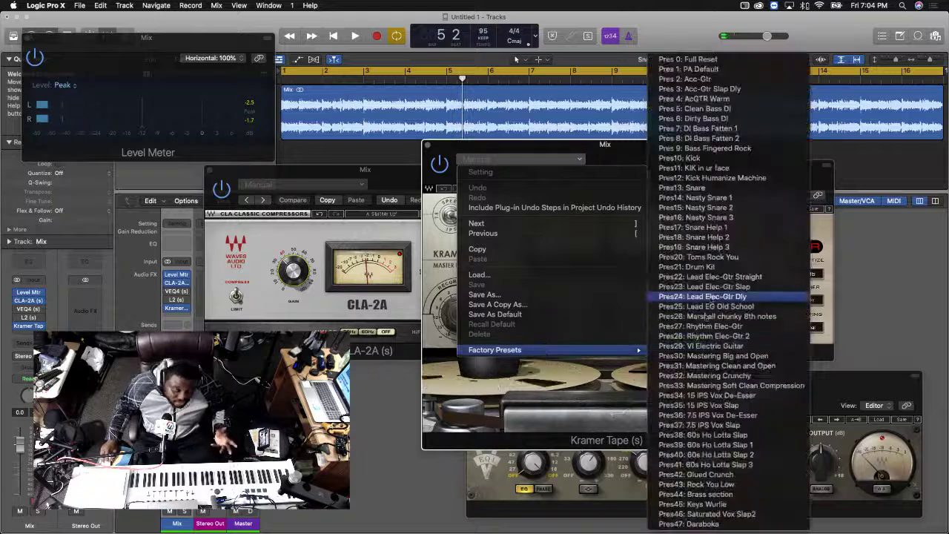
{"action": "left_click", "coordinate": [444, 267]}
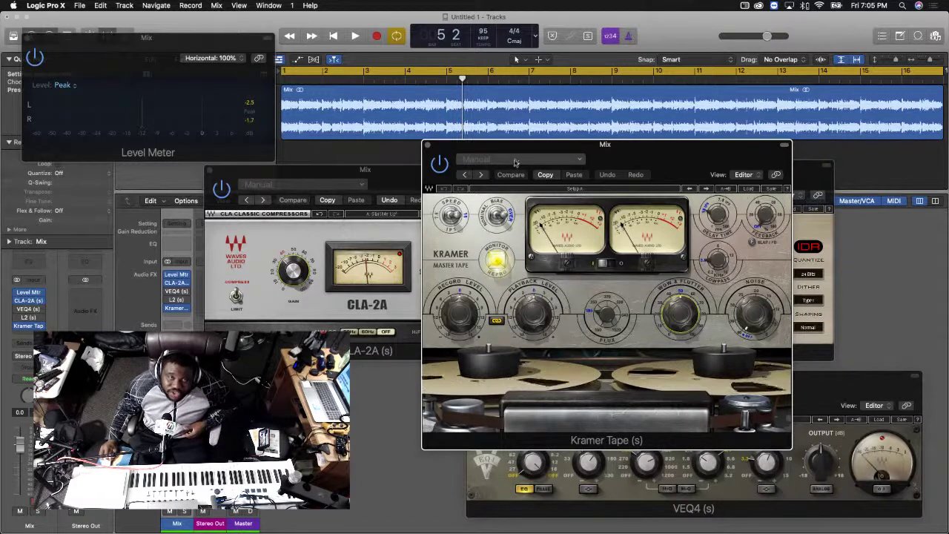
Play the mix from the start and try the Kramer Tape factory preset Mastering Clean and Open
{"action": "key", "text": "space"}
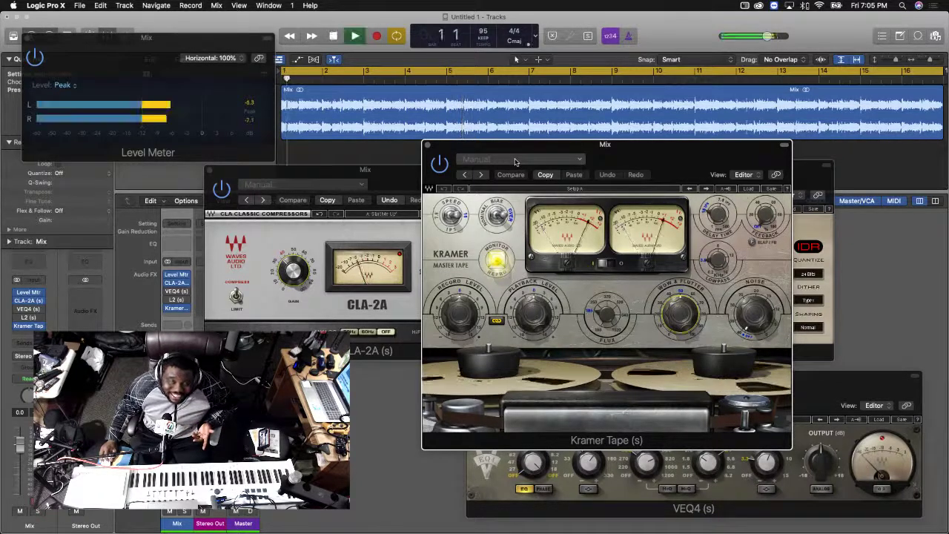
{"action": "left_click", "coordinate": [515, 160]}
{"action": "mouse_move", "coordinate": [596, 349]}
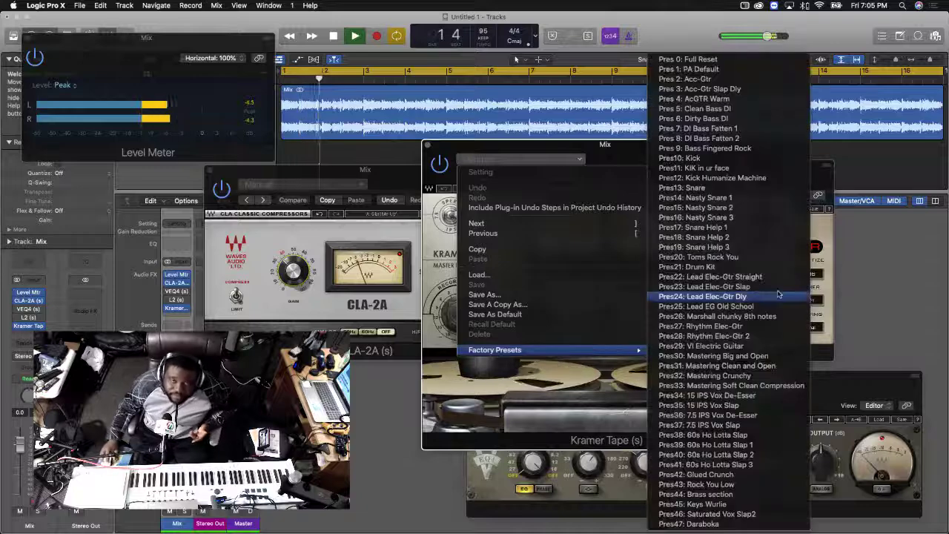
{"action": "left_click", "coordinate": [756, 366]}
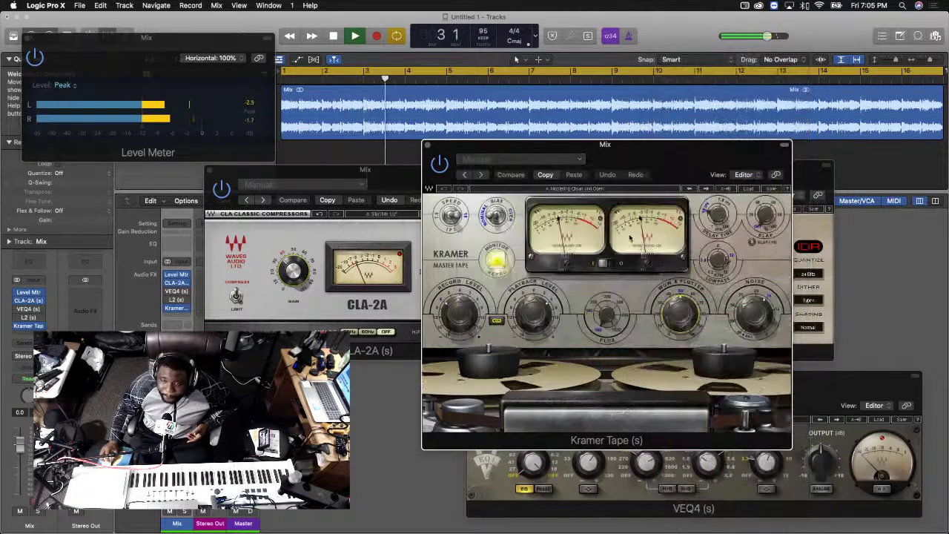
Load the Kramer Tape factory preset Mastering Big and Open, listen briefly and stop playback
{"action": "left_click", "coordinate": [564, 159]}
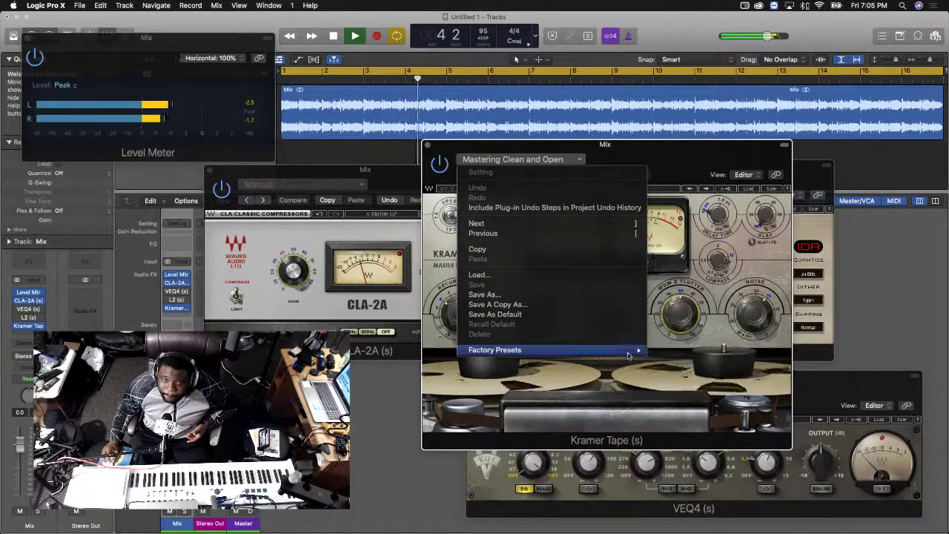
{"action": "mouse_move", "coordinate": [630, 350]}
{"action": "left_click", "coordinate": [753, 358]}
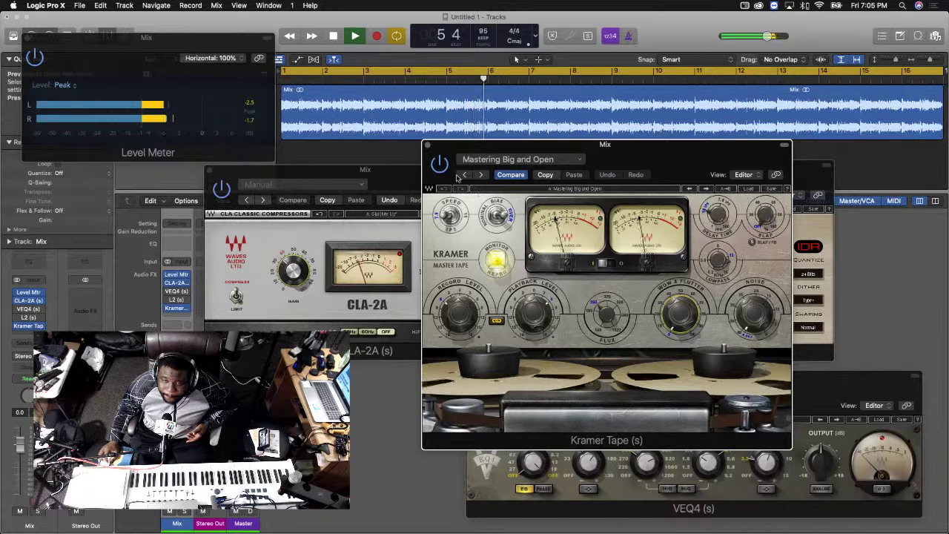
{"action": "key", "text": "space"}
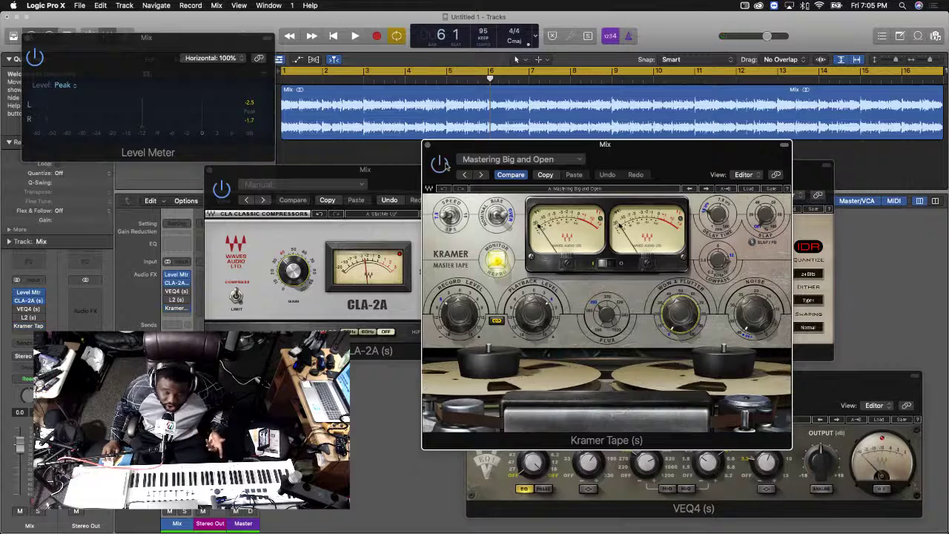
Replay the opening bars of the mix and compare the sound with the Kramer Tape bypassed and engaged
{"action": "key", "text": "space"}
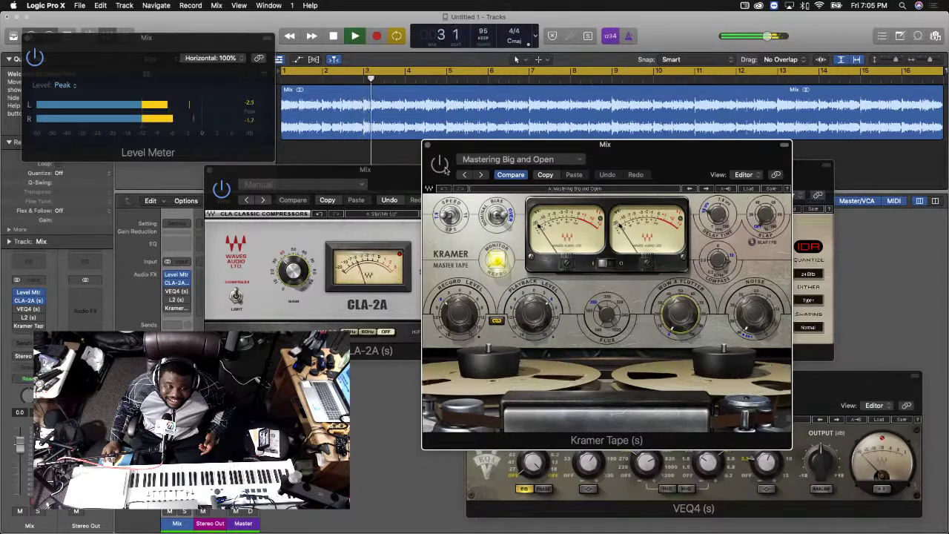
{"action": "key", "text": "space"}
{"action": "left_click", "coordinate": [445, 169]}
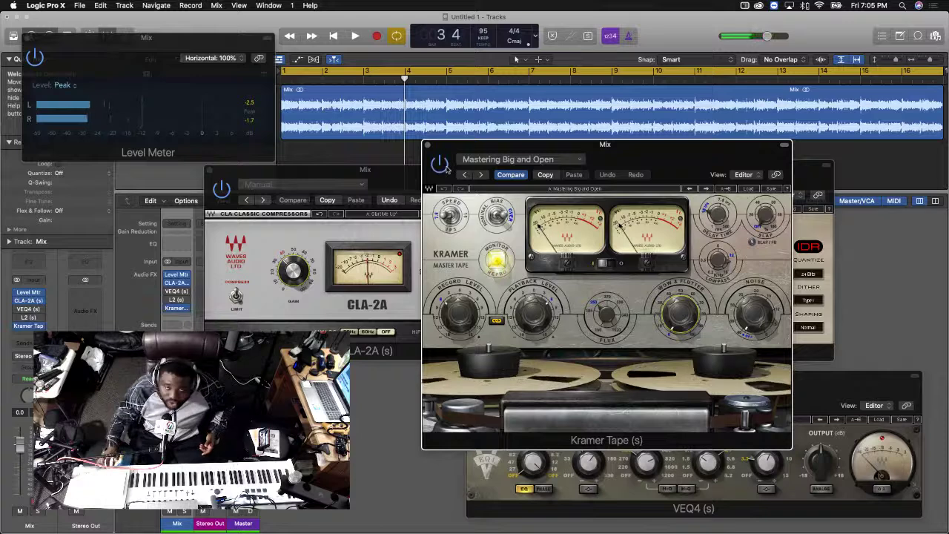
{"action": "key", "text": "Return"}
{"action": "key", "text": "space"}
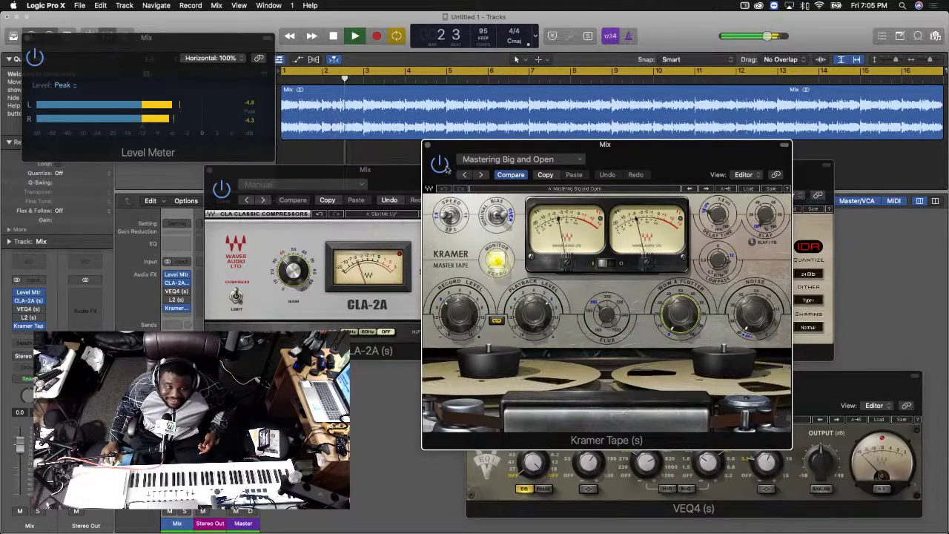
{"action": "key", "text": "space"}
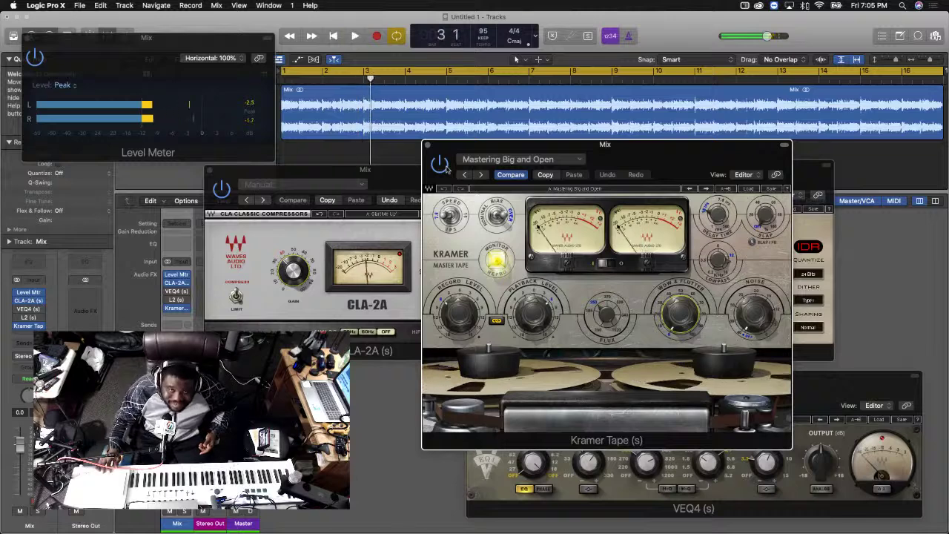
{"action": "mouse_move", "coordinate": [178, 310]}
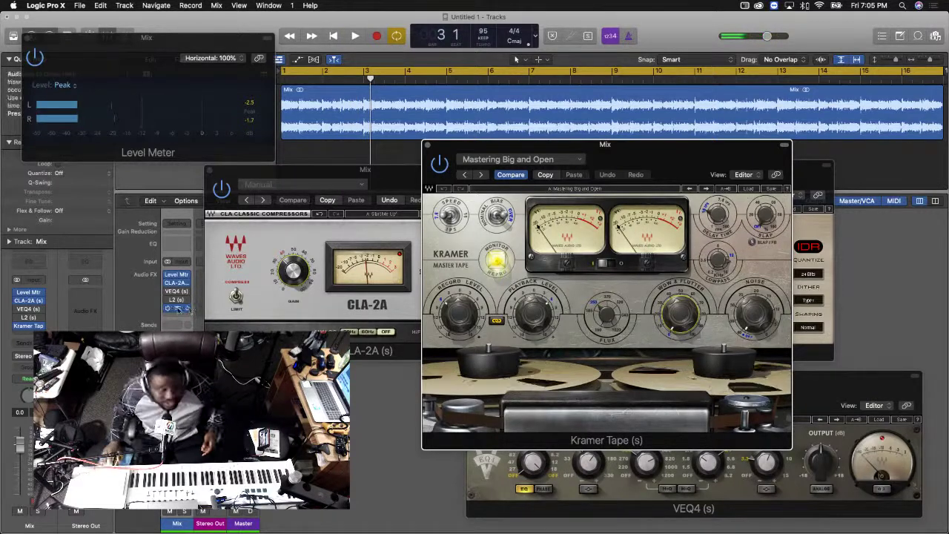
Move the Kramer Tape ahead of the L2 in the Mix channel's insert chain and play a few bars
{"action": "left_click_drag", "start_coordinate": [178, 309], "coordinate": [182, 300]}
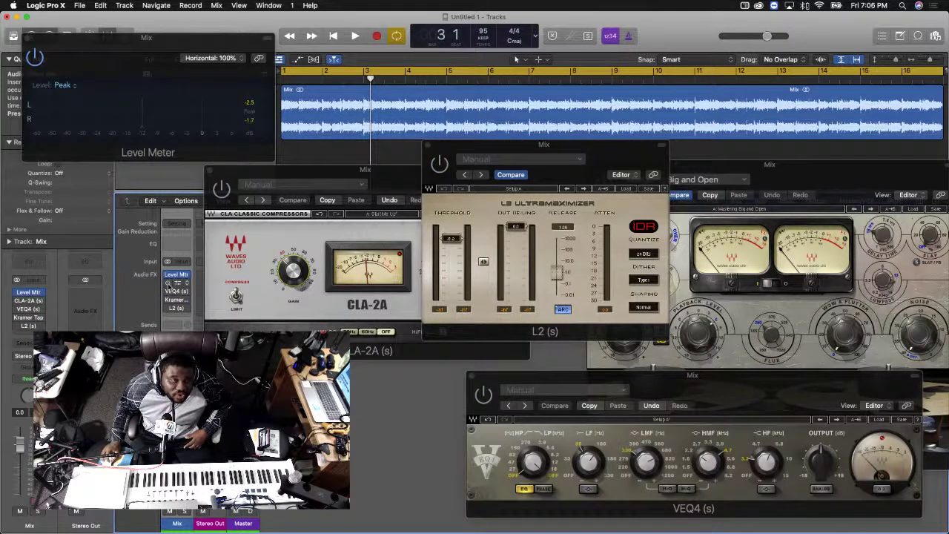
{"action": "key", "text": "space"}
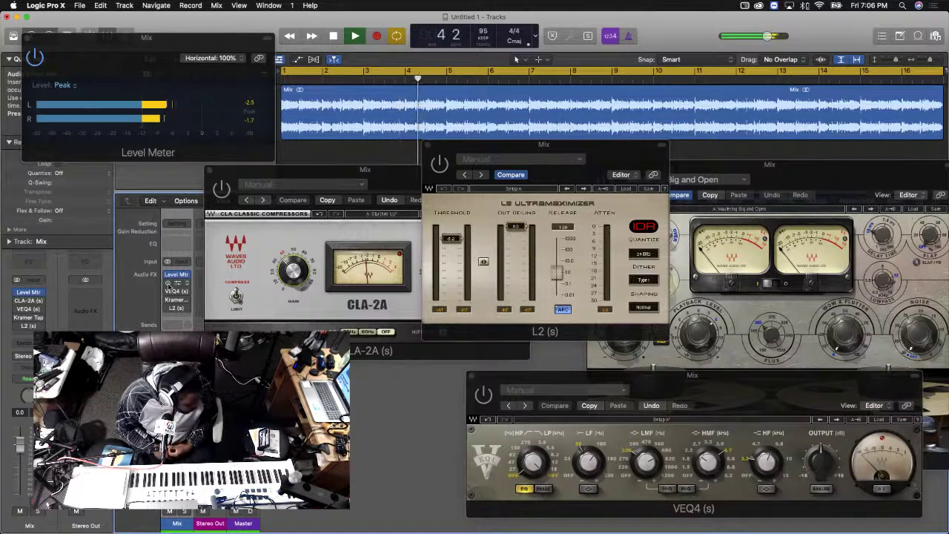
{"action": "key", "text": "space"}
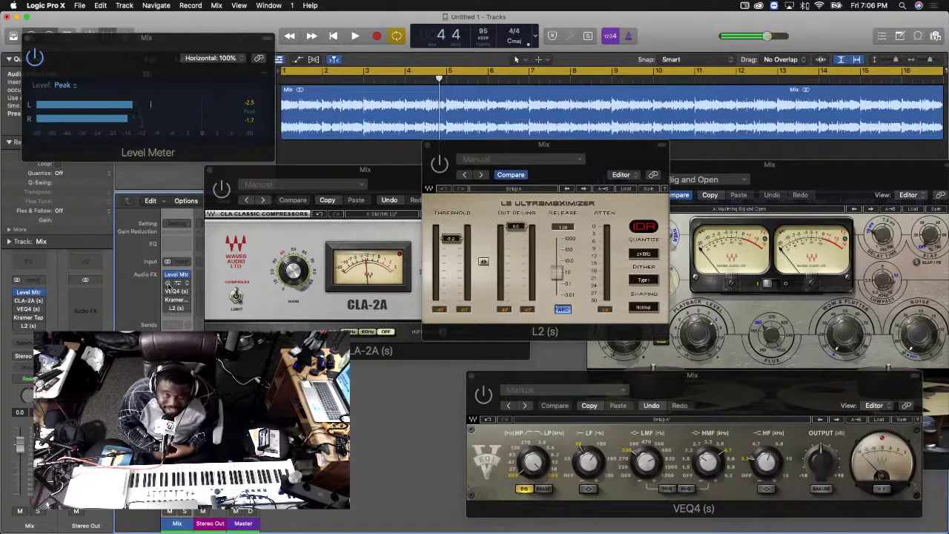
Replay the opening bars of the mix repeatedly, comparing the sound with the CLA-2A, VEQ4, Kramer Tape and L2 bypassed and engaged
{"action": "key", "text": "Return"}
{"action": "key", "text": "space"}
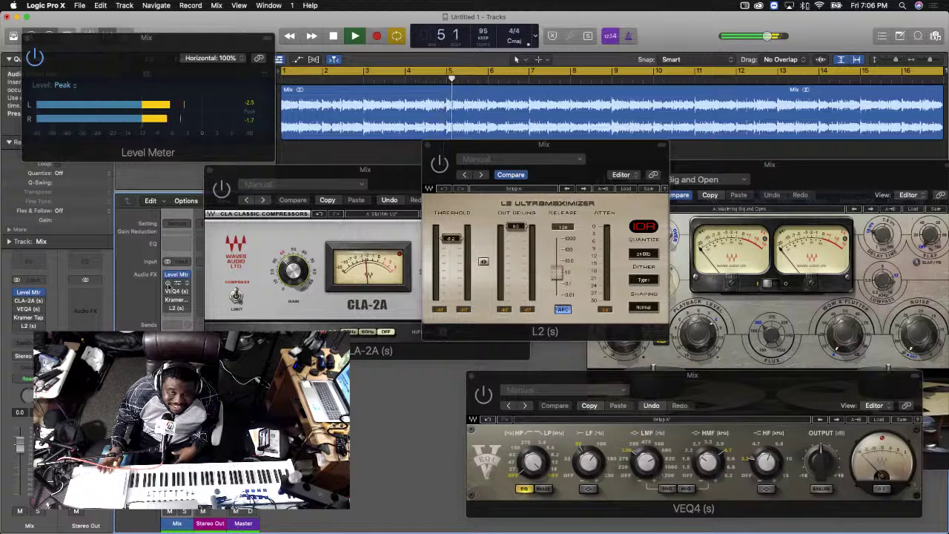
{"action": "key", "text": "space"}
{"action": "key", "text": "Return"}
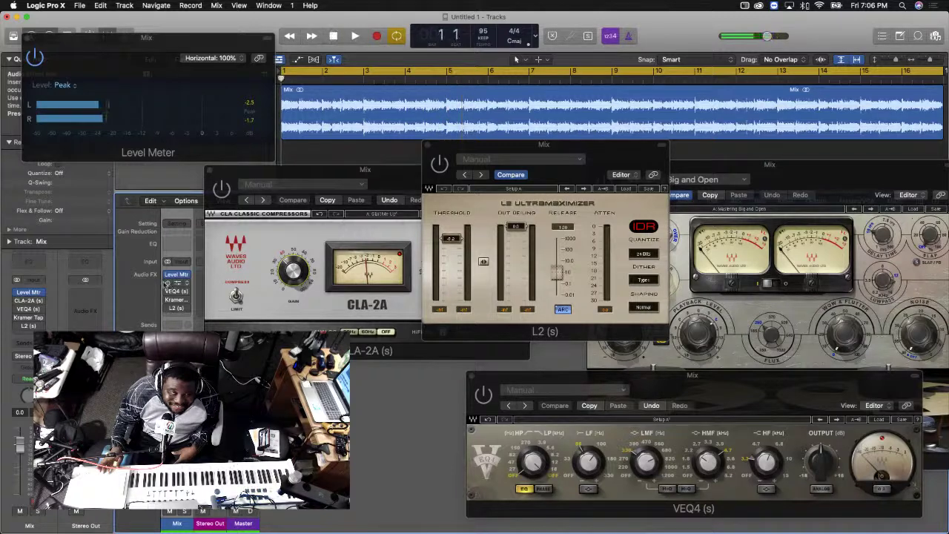
{"action": "left_click_drag", "start_coordinate": [167, 284], "coordinate": [172, 295]}
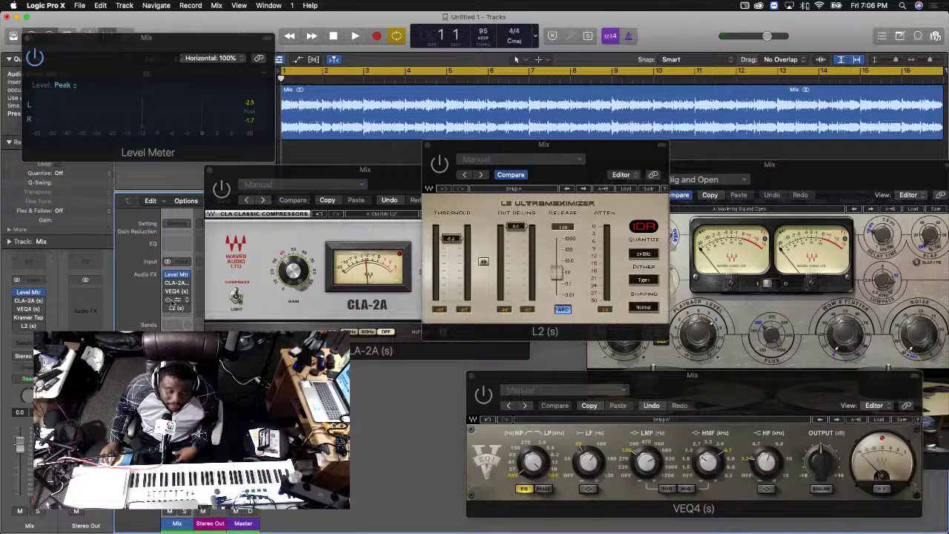
{"action": "key", "text": "space"}
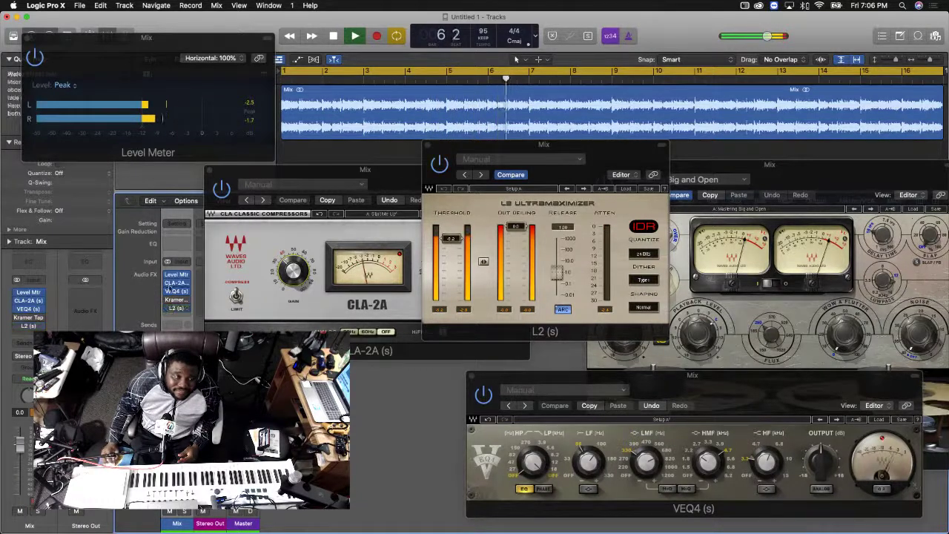
{"action": "key", "text": "space"}
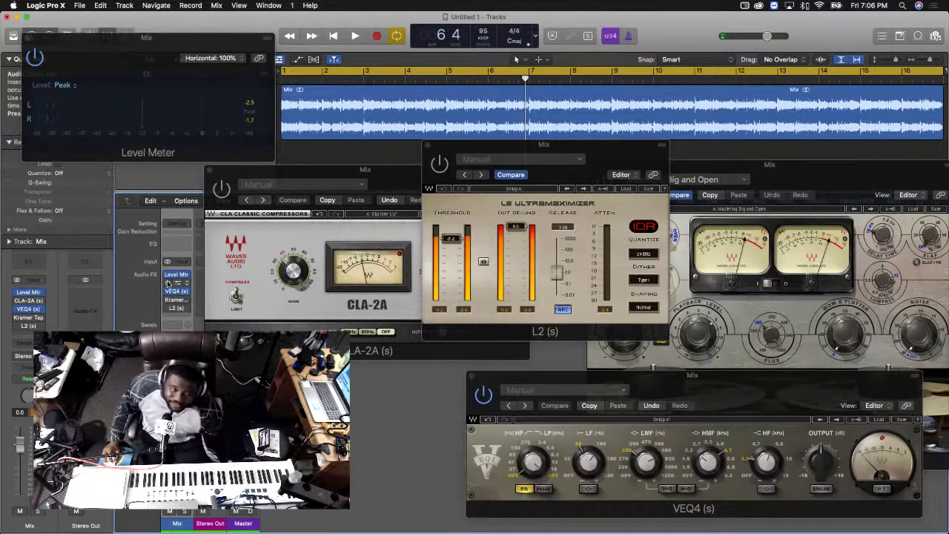
{"action": "left_click_drag", "start_coordinate": [169, 283], "coordinate": [167, 284]}
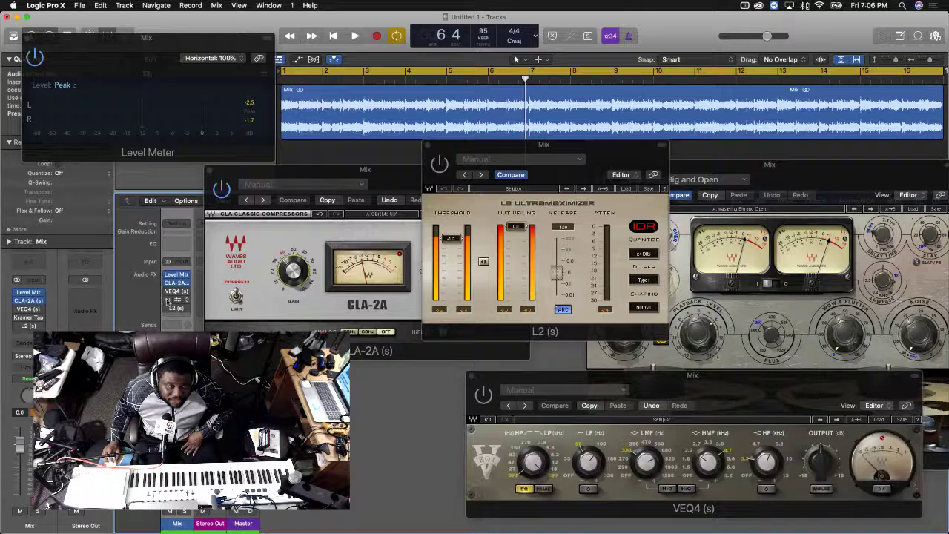
{"action": "key", "text": "Return"}
{"action": "key", "text": "space"}
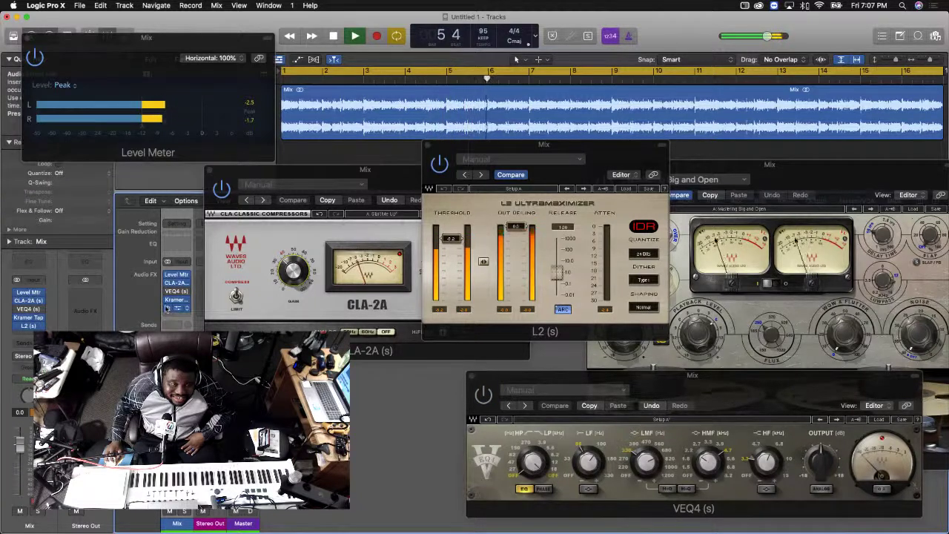
{"action": "key", "text": "space"}
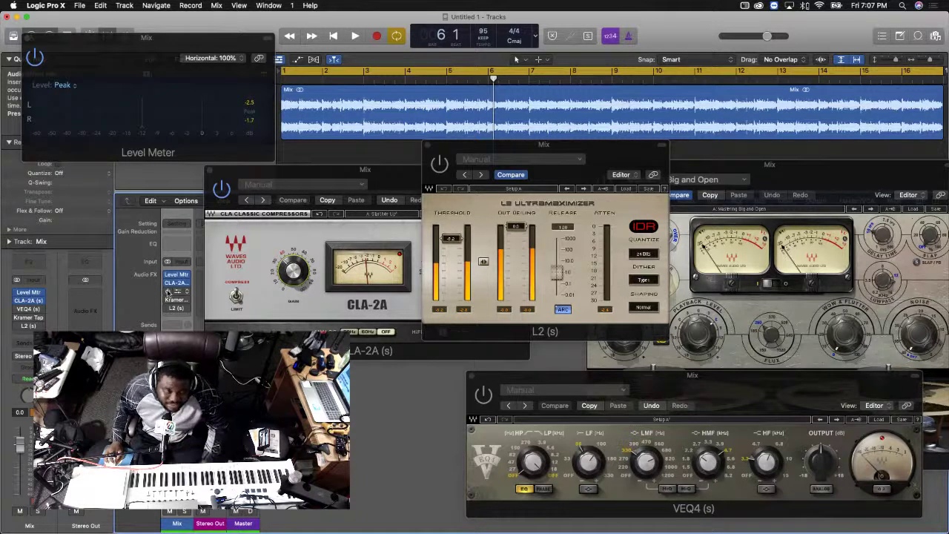
Bring up the VEQ4 window and look through its factory presets without loading one
{"action": "left_click", "coordinate": [178, 292]}
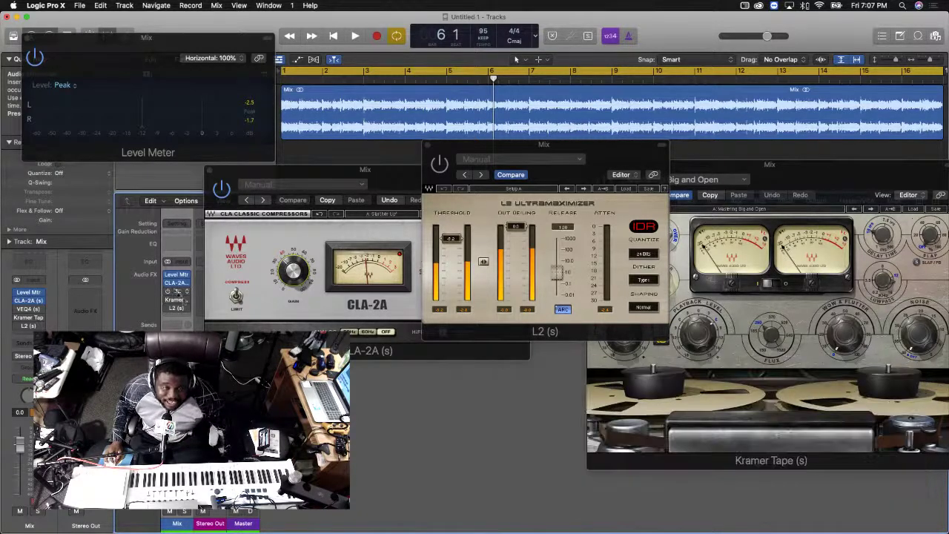
{"action": "left_click", "coordinate": [177, 292]}
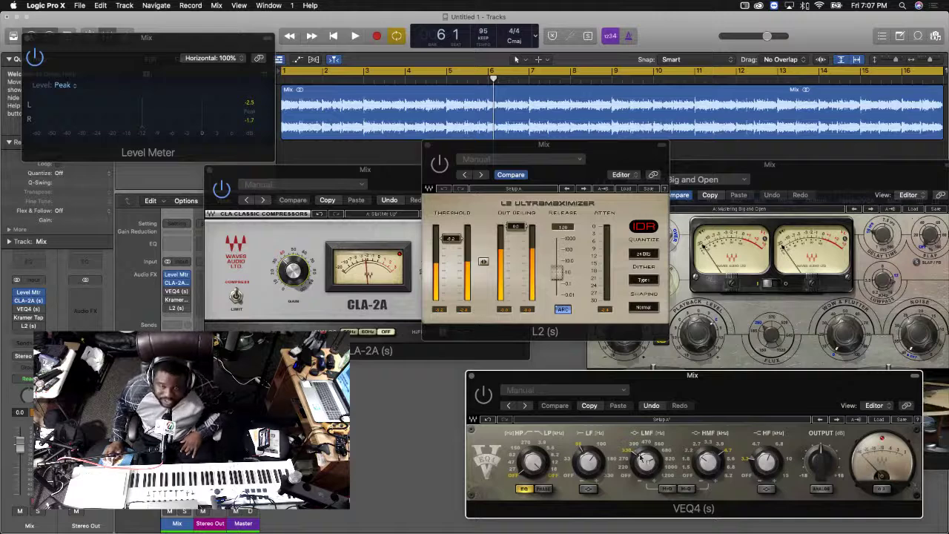
{"action": "left_click", "coordinate": [564, 389]}
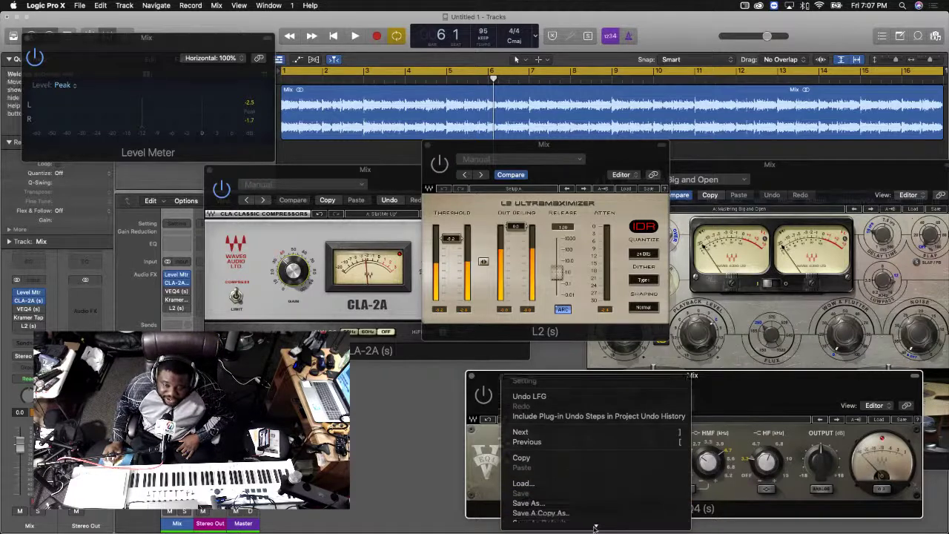
{"action": "mouse_move", "coordinate": [601, 525]}
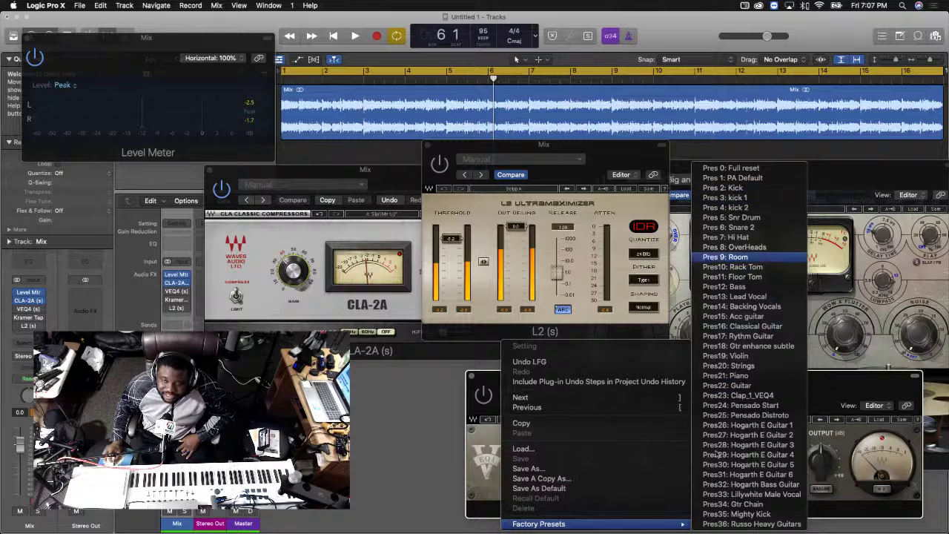
{"action": "left_click", "coordinate": [477, 407]}
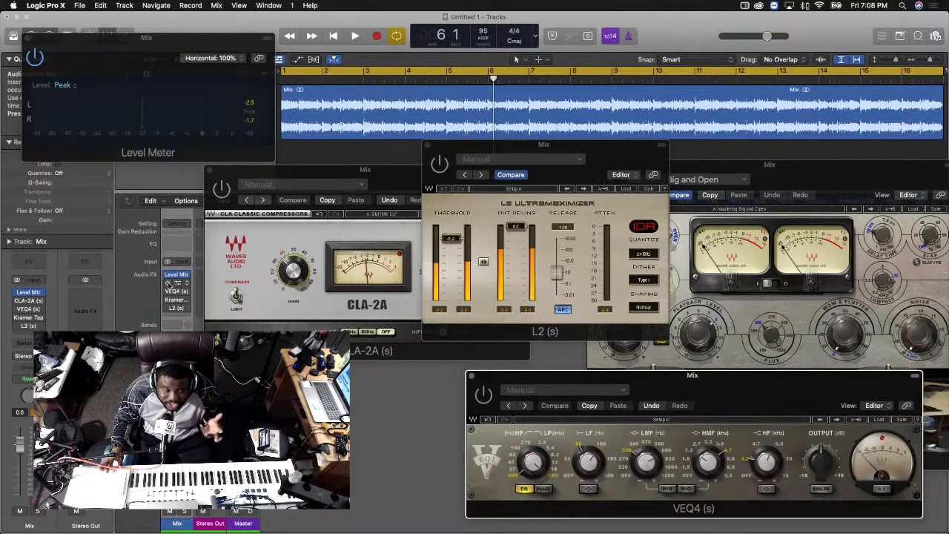
Play two more passages of the mix, switching the processing chain between bypassed and engaged to judge the difference
{"action": "key", "text": "space"}
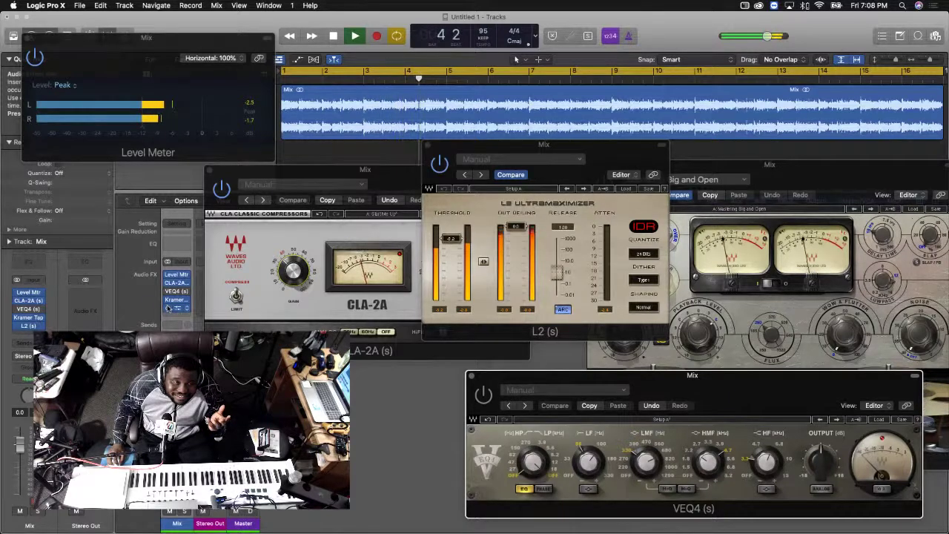
{"action": "key", "text": "space"}
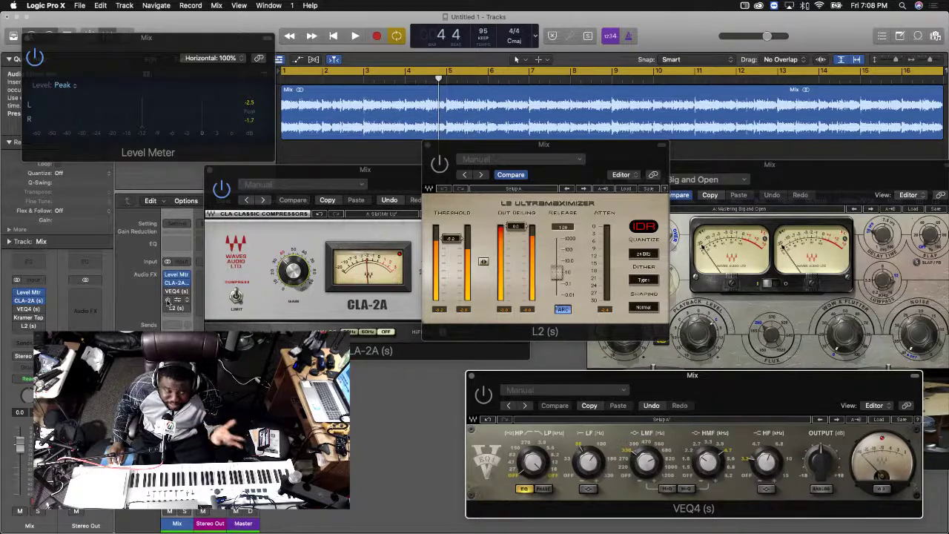
{"action": "key", "text": "space"}
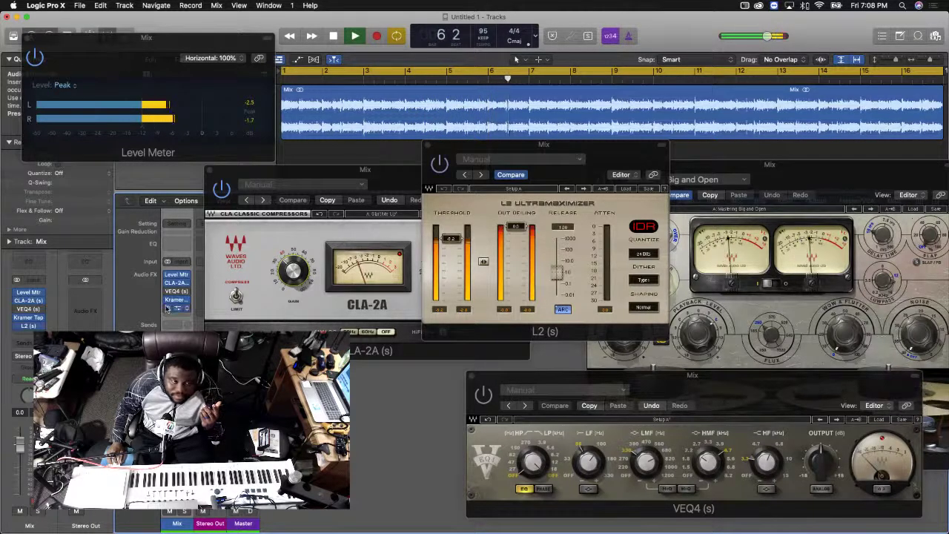
{"action": "key", "text": "space"}
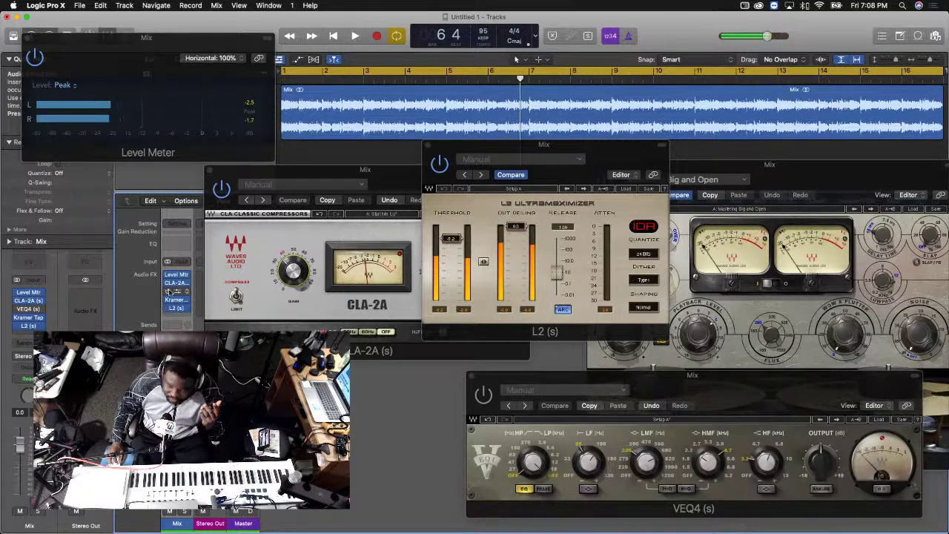
Replay the mix from the start with every plug-in engaged and bring the CLA-2A window to the front
{"action": "key", "text": "Return"}
{"action": "key", "text": "space"}
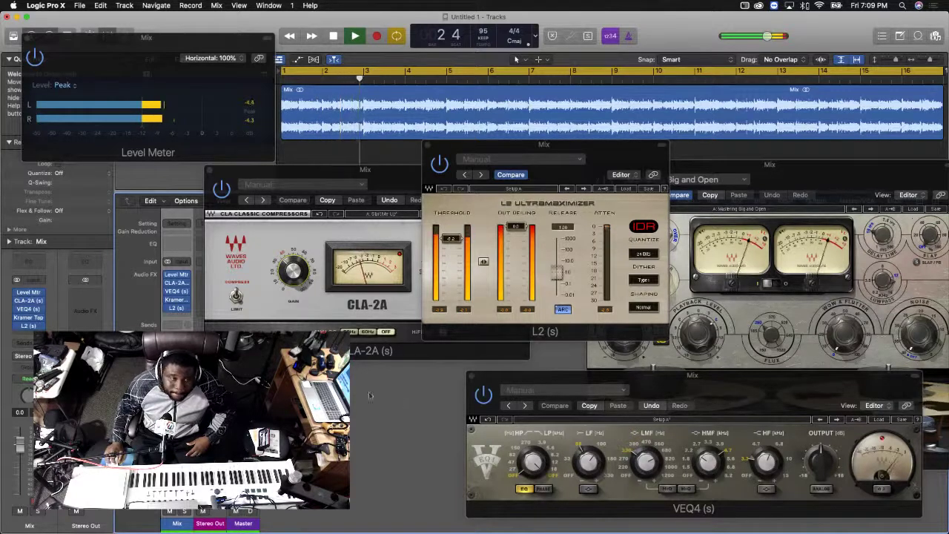
{"action": "left_click", "coordinate": [177, 283]}
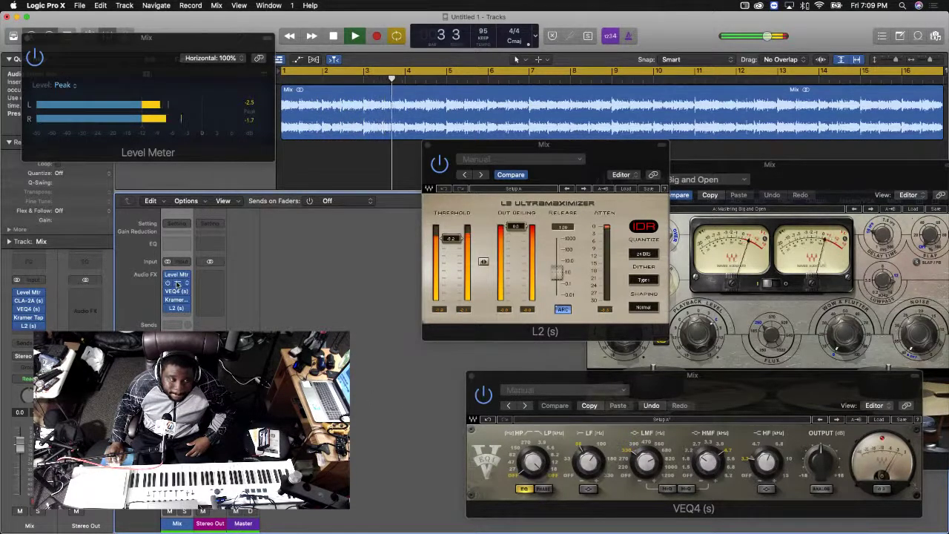
{"action": "left_click", "coordinate": [176, 283]}
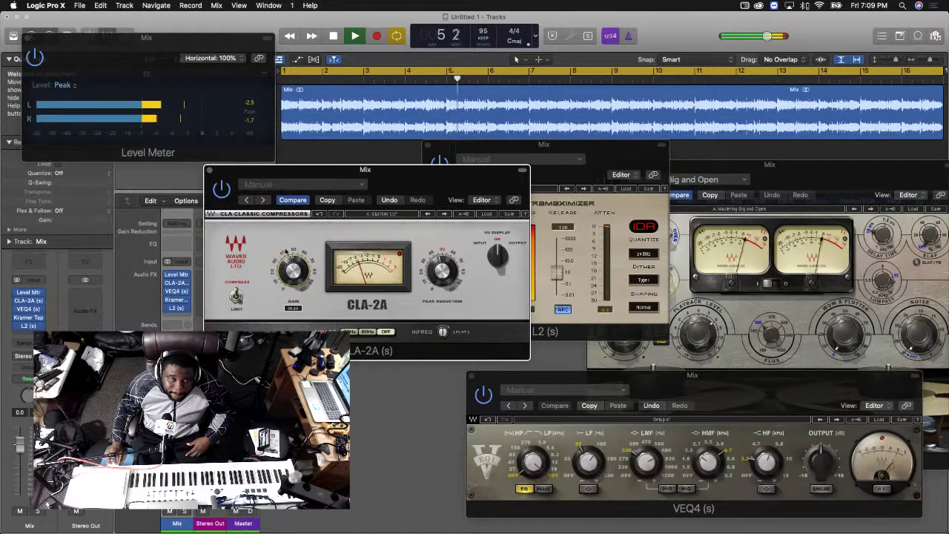
Stop playback and close the CLA-2A, L2, Kramer Tape, VEQ4 and Level Meter windows
{"action": "left_click", "coordinate": [210, 171]}
{"action": "key", "text": "space"}
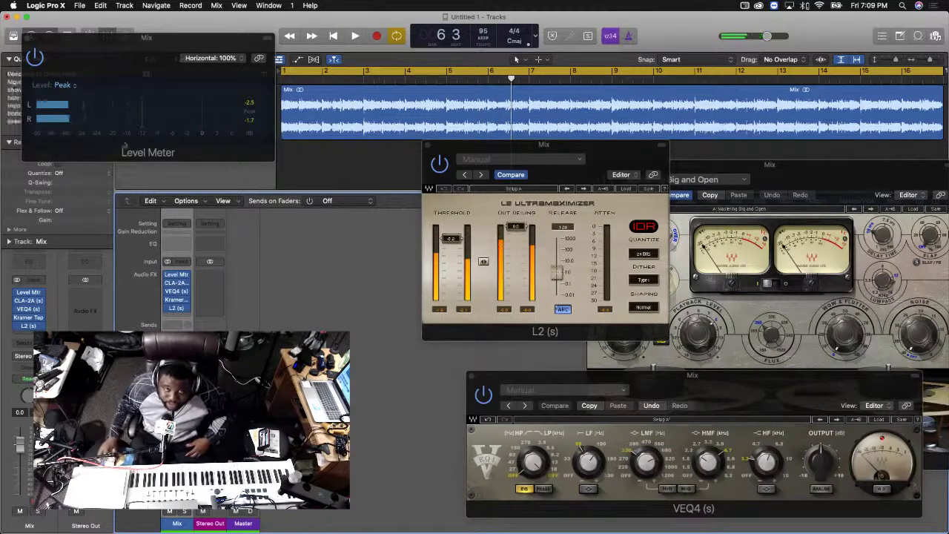
{"action": "left_click", "coordinate": [427, 146]}
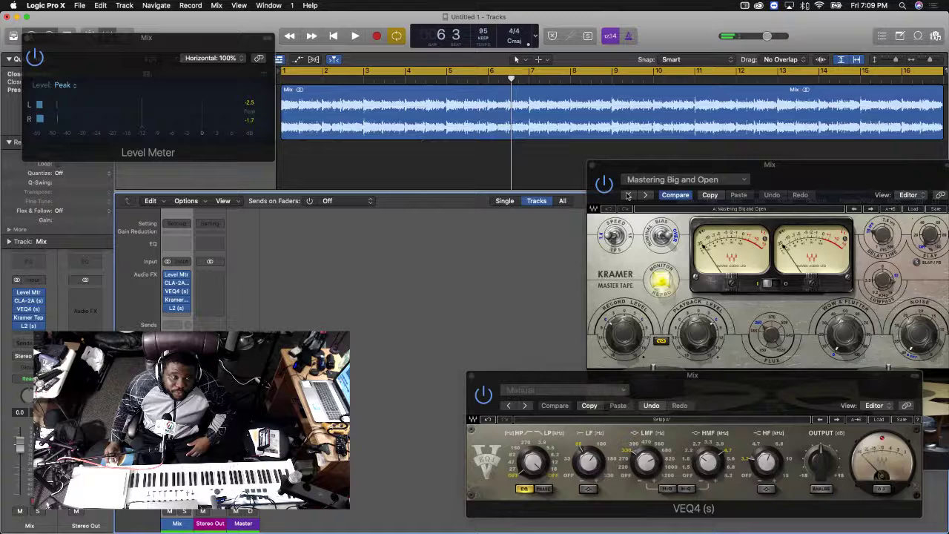
{"action": "left_click", "coordinate": [590, 166]}
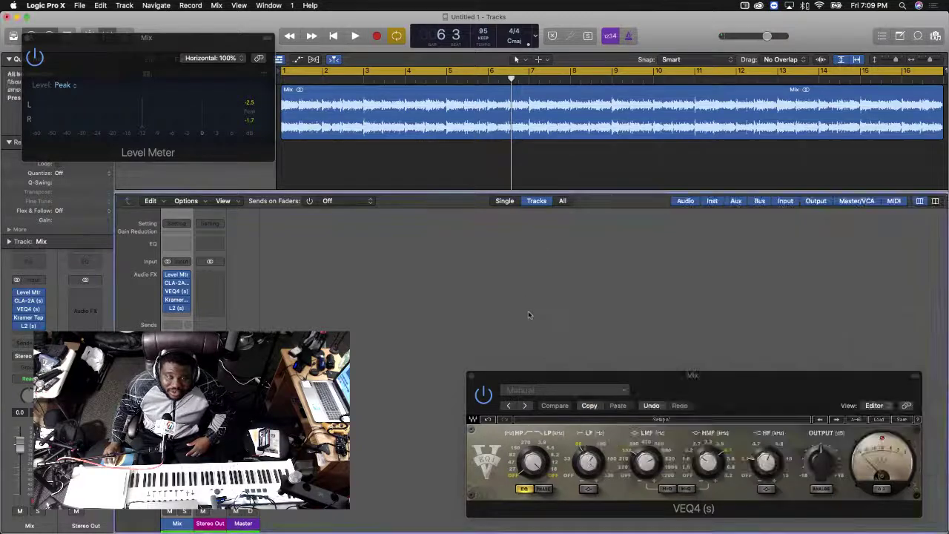
{"action": "left_click", "coordinate": [471, 376]}
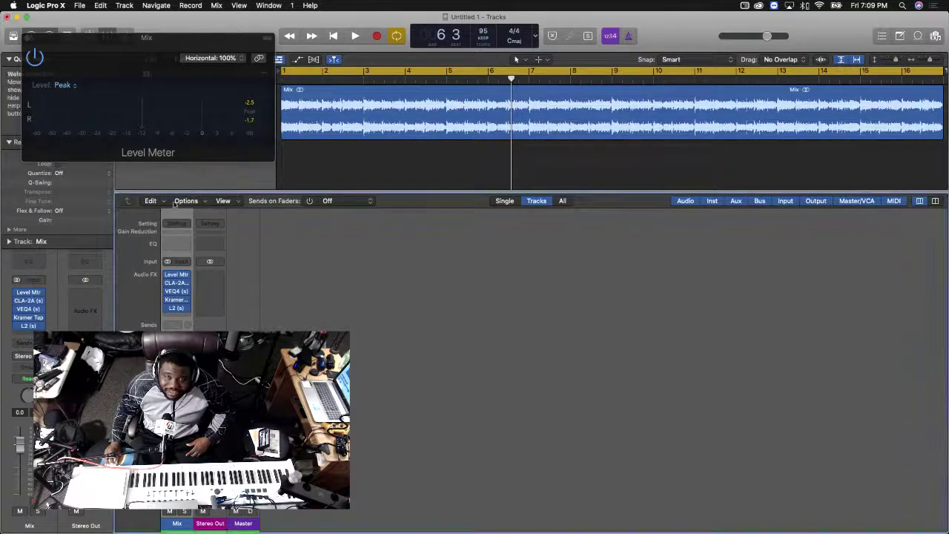
{"action": "left_click", "coordinate": [29, 37]}
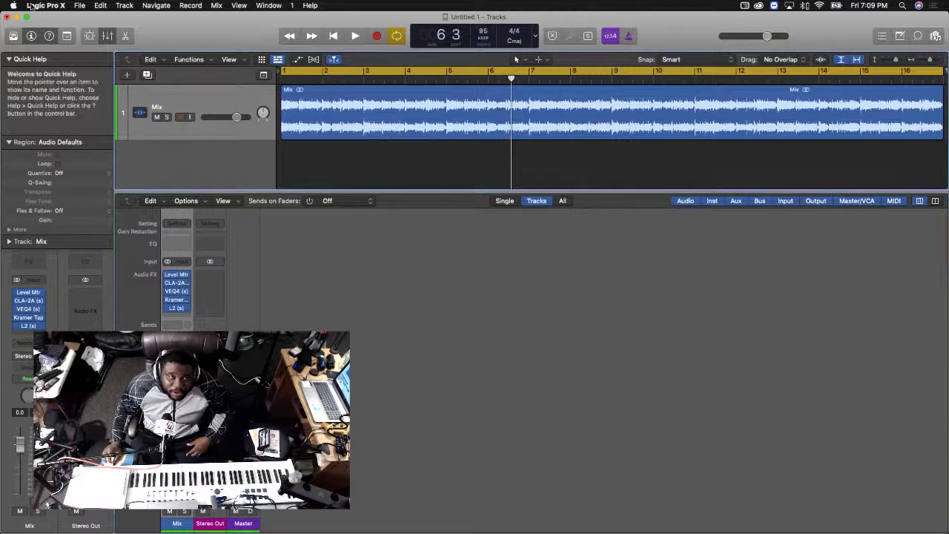
Start a bounce of the whole project and add MP3 to PCM as an output destination
{"action": "left_click", "coordinate": [80, 5]}
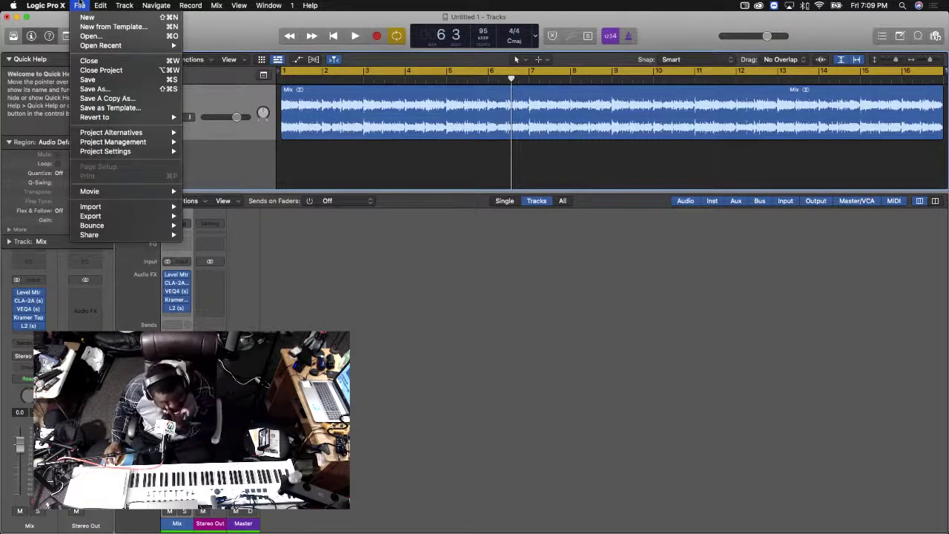
{"action": "mouse_move", "coordinate": [140, 227]}
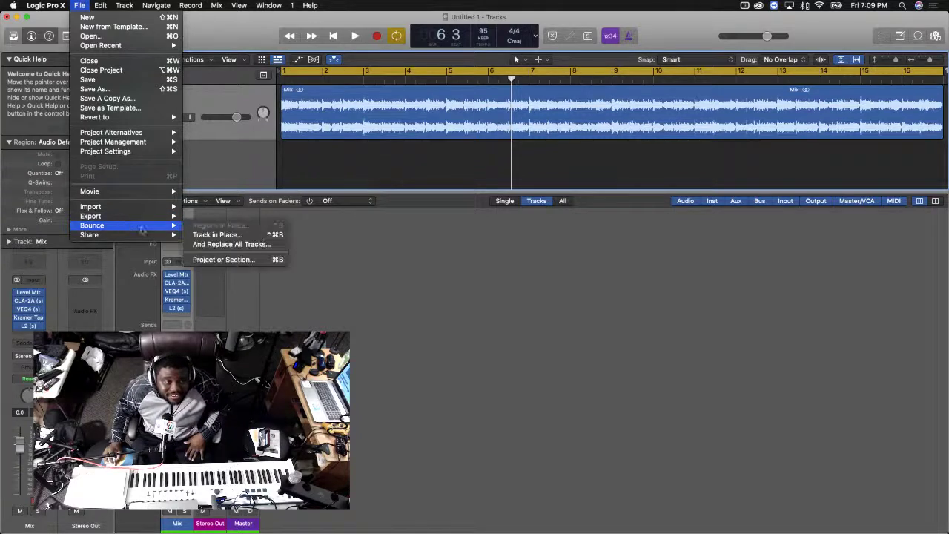
{"action": "left_click", "coordinate": [236, 261]}
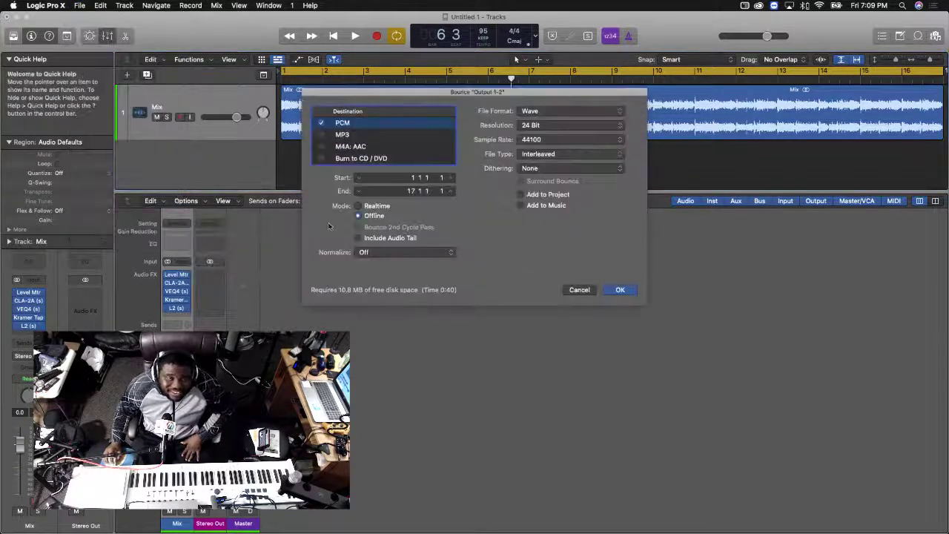
{"action": "left_click", "coordinate": [322, 134]}
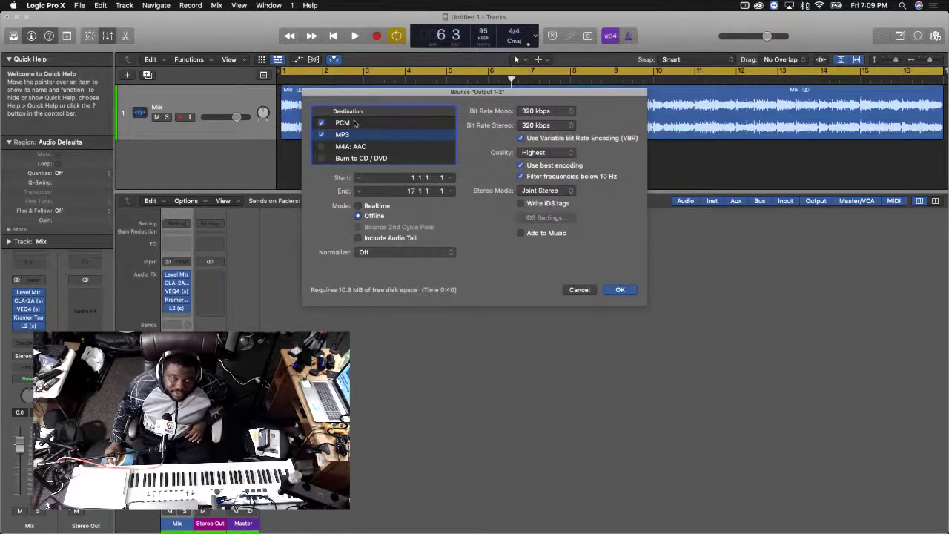
Review the PCM bounce options, keeping the file format as Wave and the resolution at 24 Bit
{"action": "left_click", "coordinate": [354, 123]}
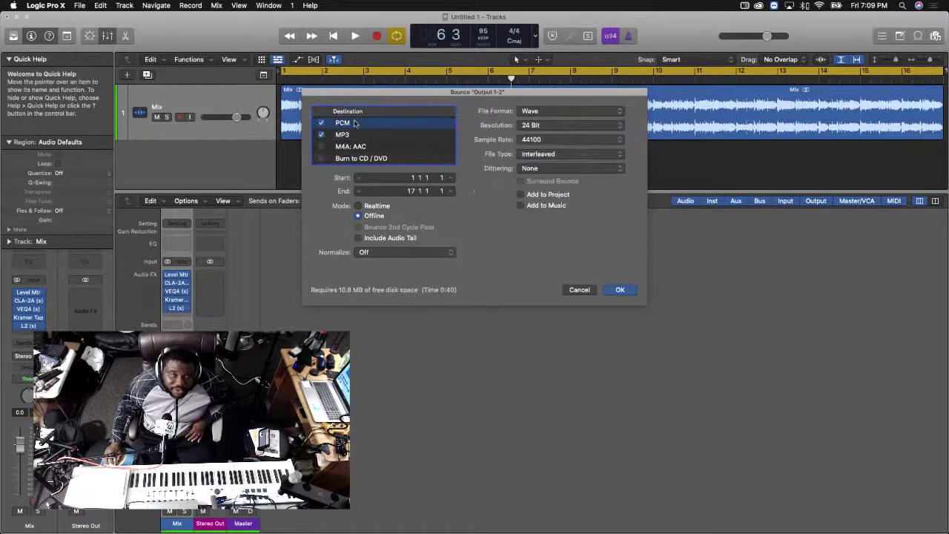
{"action": "left_click", "coordinate": [550, 111]}
{"action": "left_click", "coordinate": [546, 112]}
{"action": "left_click", "coordinate": [545, 125]}
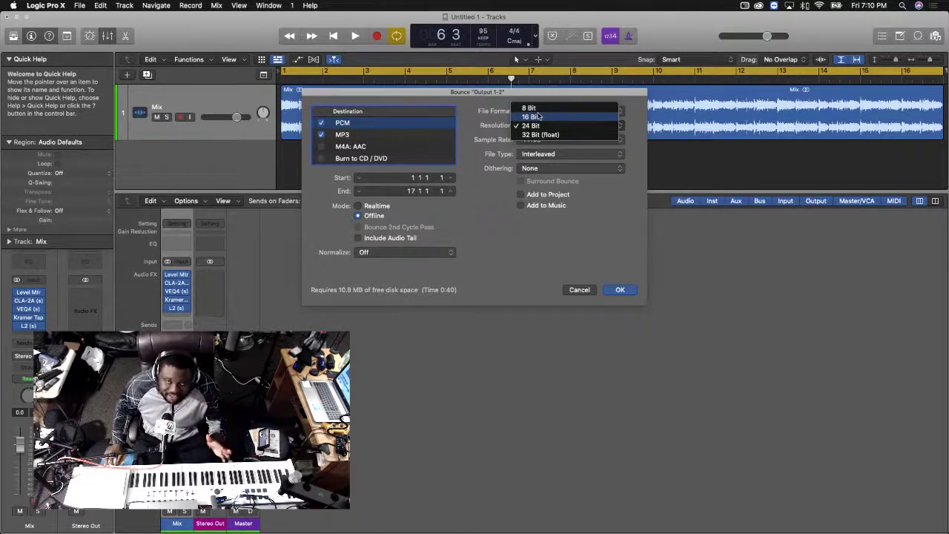
{"action": "left_click", "coordinate": [523, 124]}
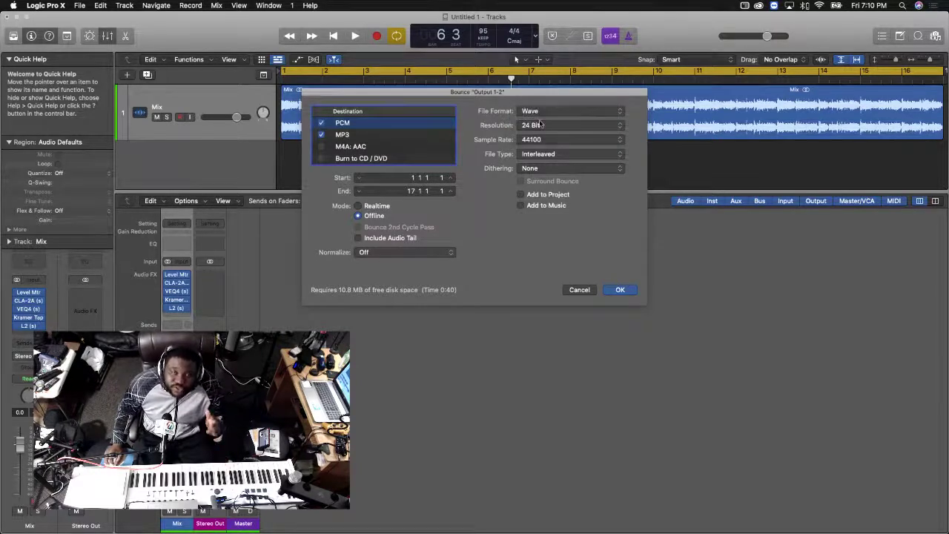
Set the PCM resolution to 16 Bit and review the MP3 options, keeping both bit rates at 320 kbps and the quality at Highest
{"action": "left_click", "coordinate": [518, 125]}
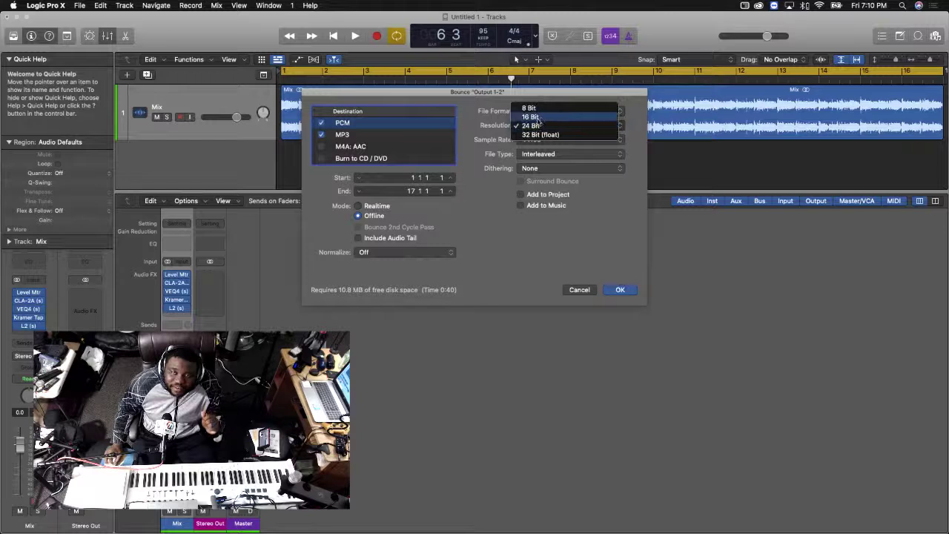
{"action": "left_click", "coordinate": [530, 117]}
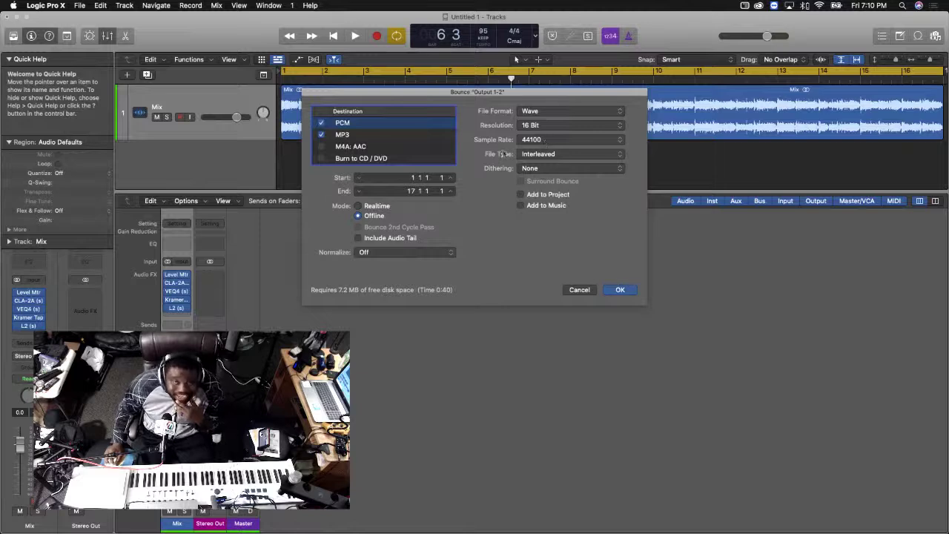
{"action": "left_click", "coordinate": [358, 137]}
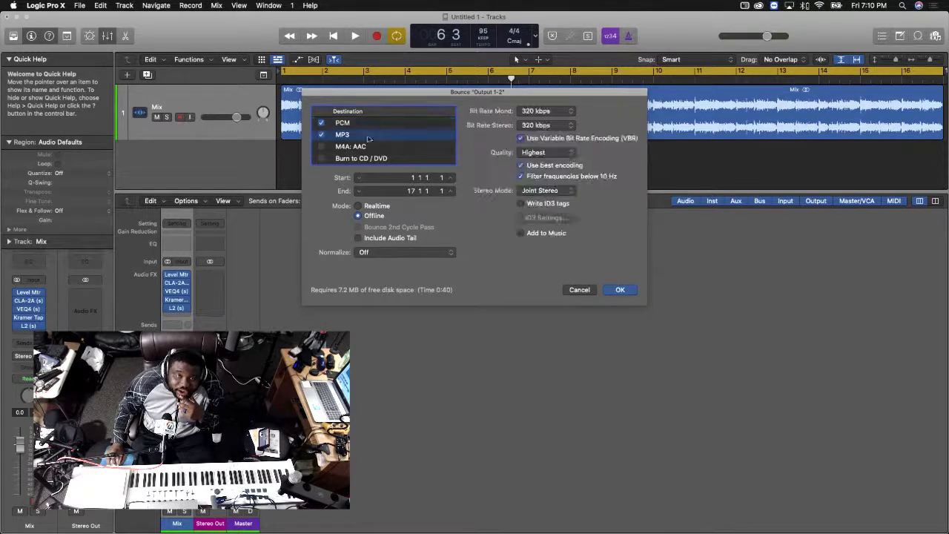
{"action": "left_click", "coordinate": [554, 111]}
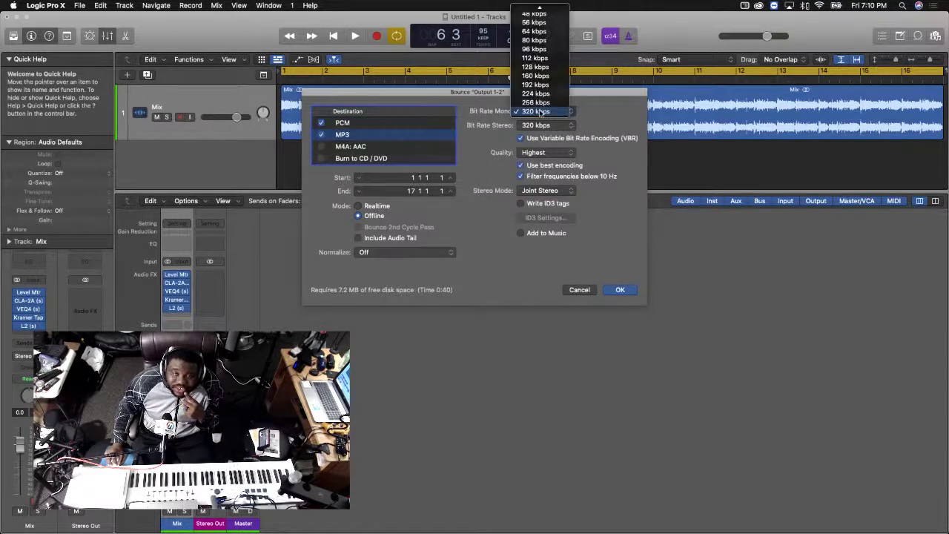
{"action": "left_click", "coordinate": [539, 111]}
{"action": "left_click", "coordinate": [545, 125]}
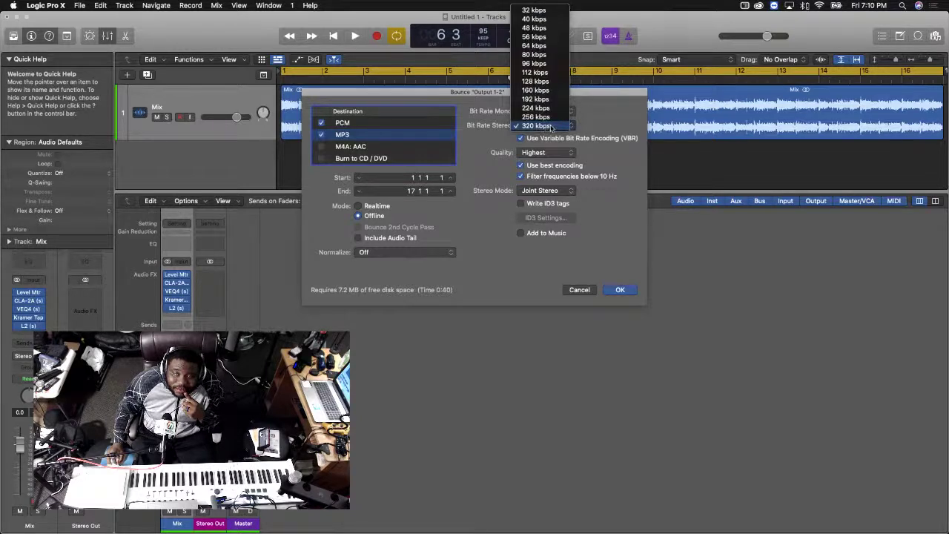
{"action": "left_click", "coordinate": [550, 126]}
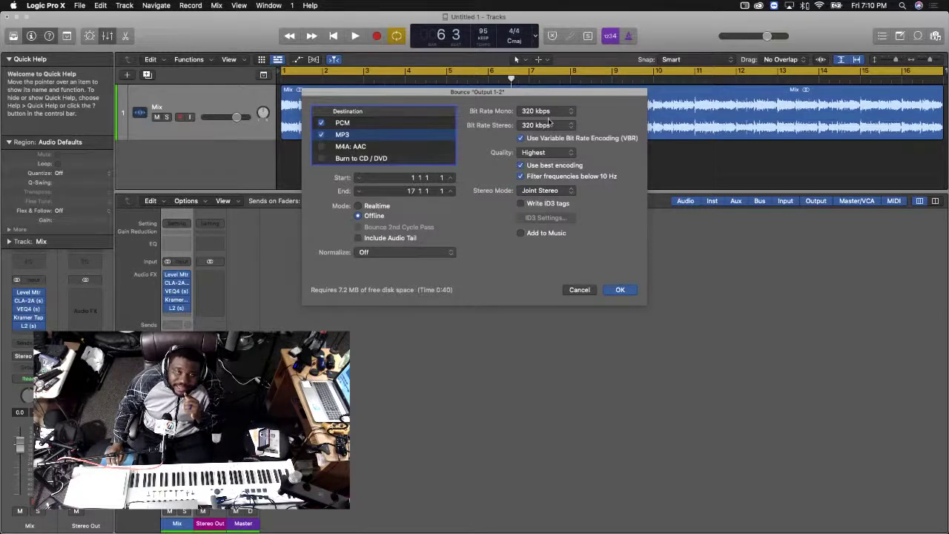
{"action": "left_click", "coordinate": [547, 153]}
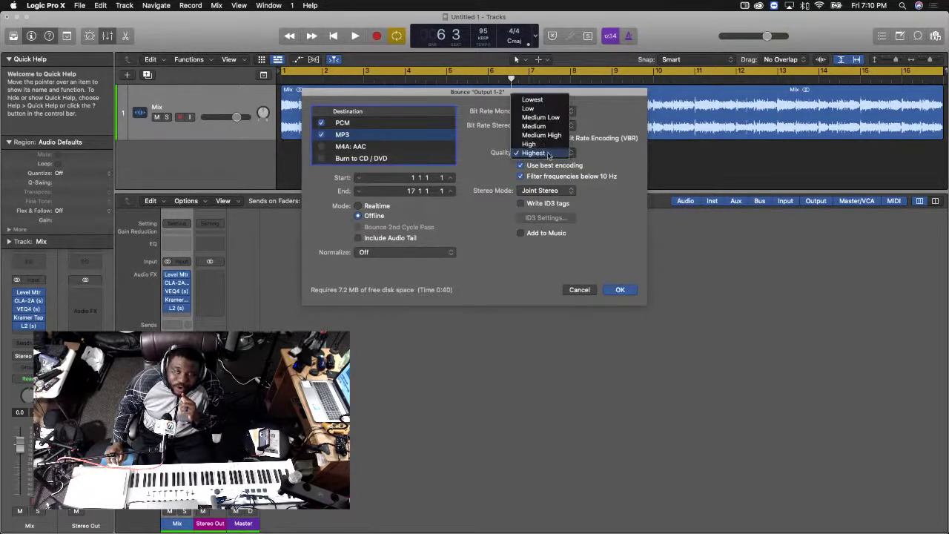
{"action": "left_click", "coordinate": [593, 152]}
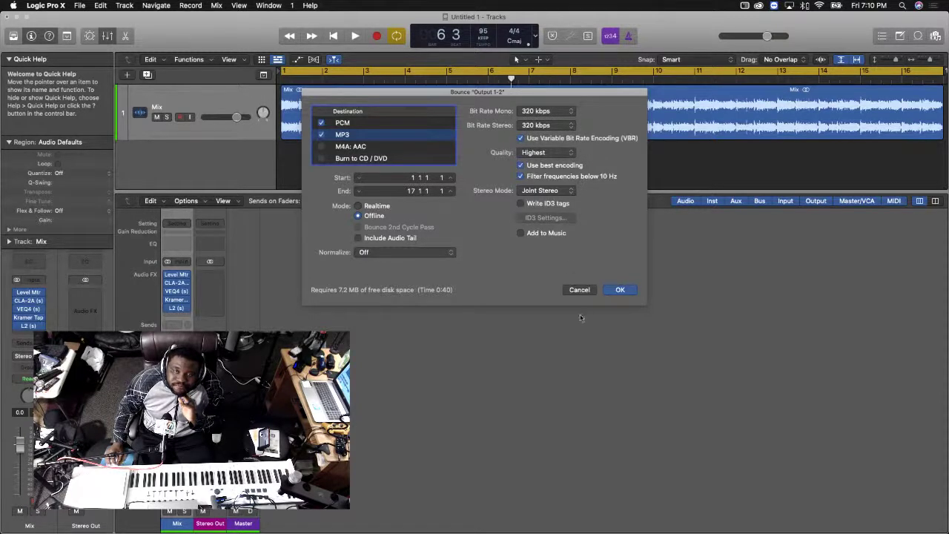
Remove MP3 from the bounce destinations and bounce the PCM file to the Desktop as Master
{"action": "left_click", "coordinate": [387, 123]}
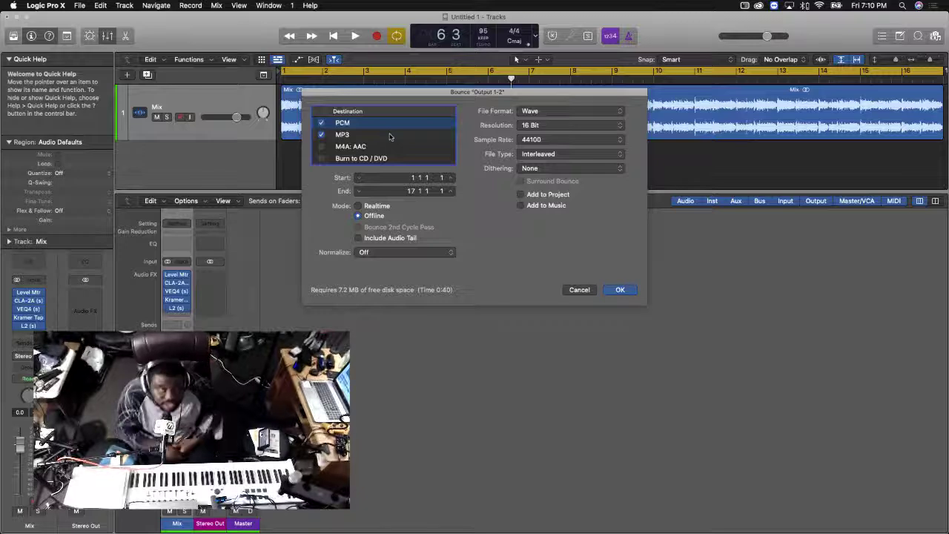
{"action": "left_click", "coordinate": [322, 134]}
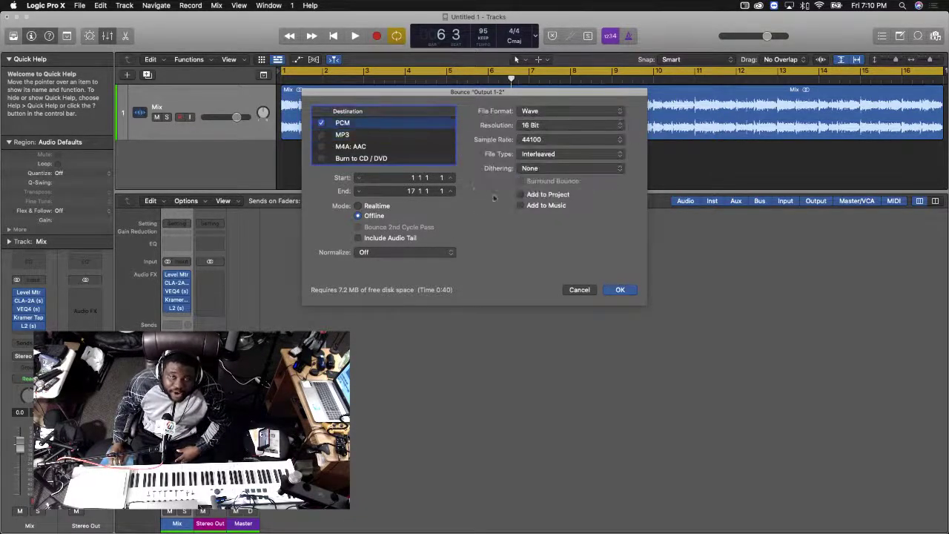
{"action": "left_click", "coordinate": [620, 289]}
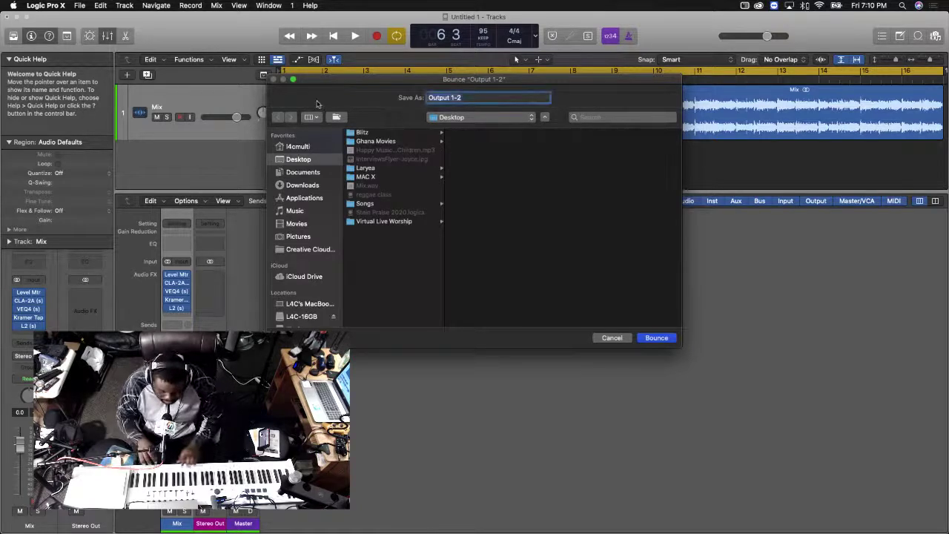
{"action": "type", "text": "Master"}
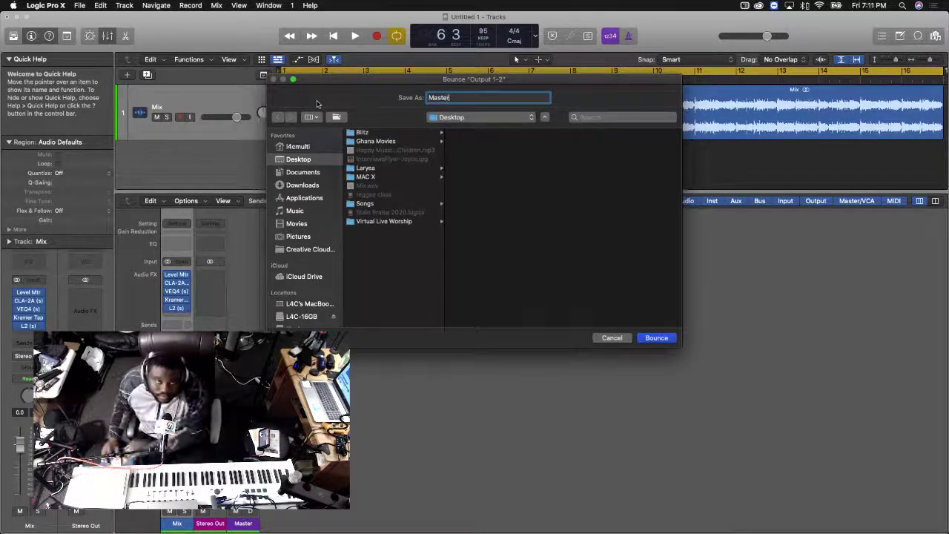
{"action": "left_click", "coordinate": [656, 337]}
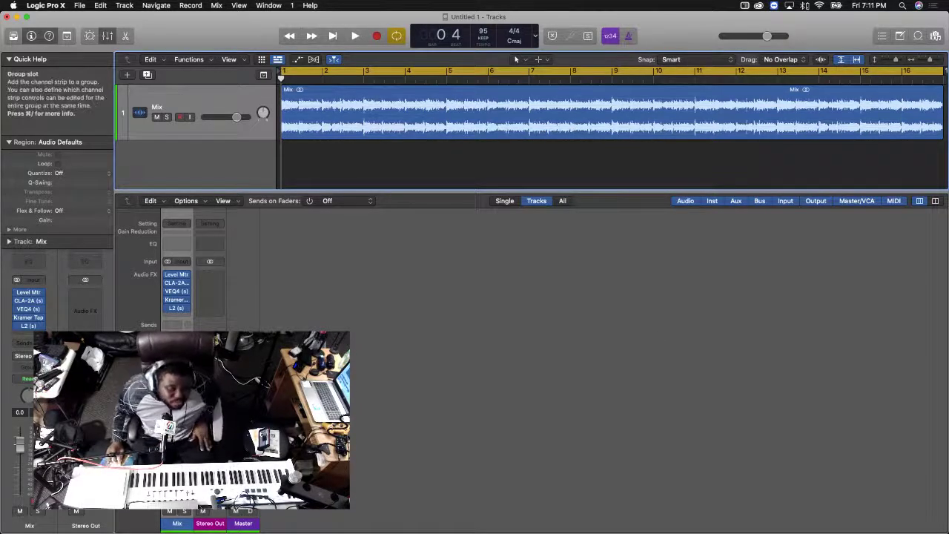
Add a send to Bus 1 on the Mix channel and switch the Aux 1 input format to mono
{"action": "left_click", "coordinate": [175, 326]}
{"action": "mouse_move", "coordinate": [197, 333]}
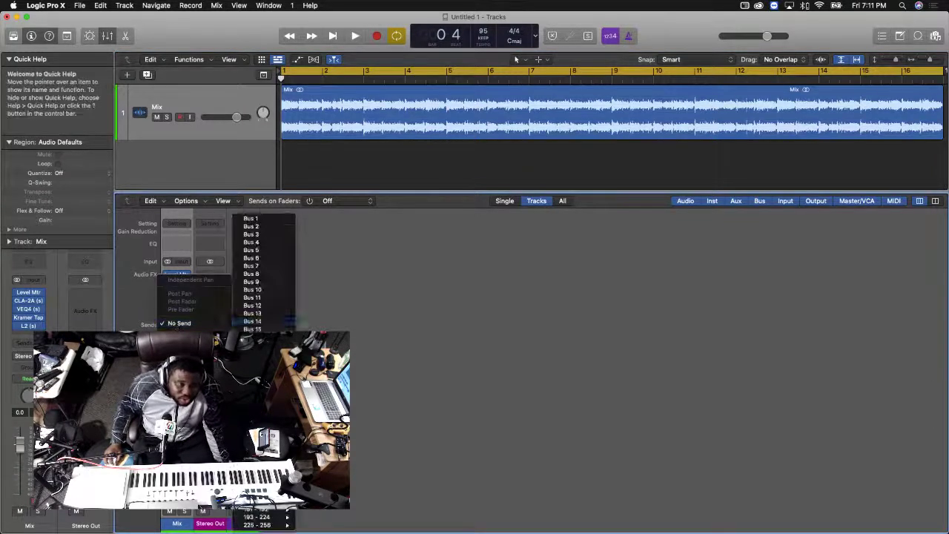
{"action": "left_click", "coordinate": [250, 219]}
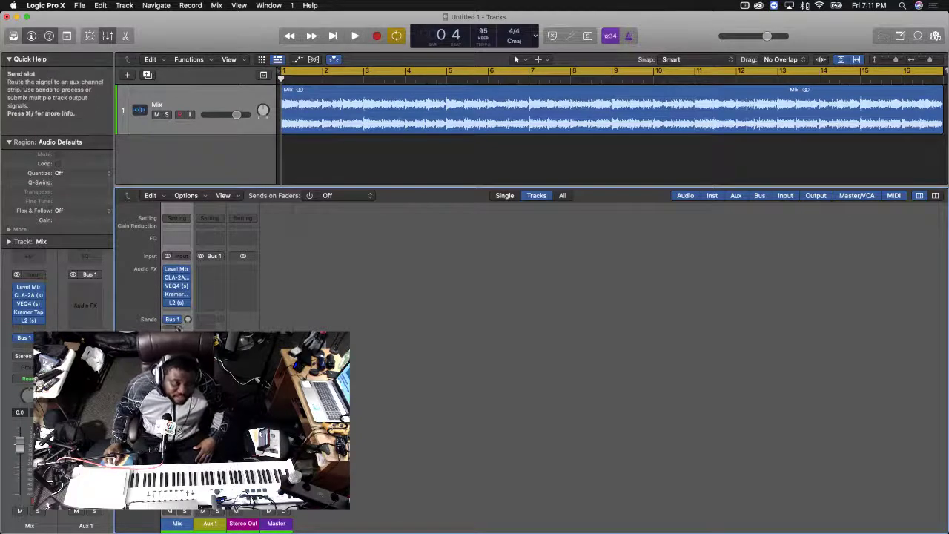
{"action": "left_click", "coordinate": [200, 256]}
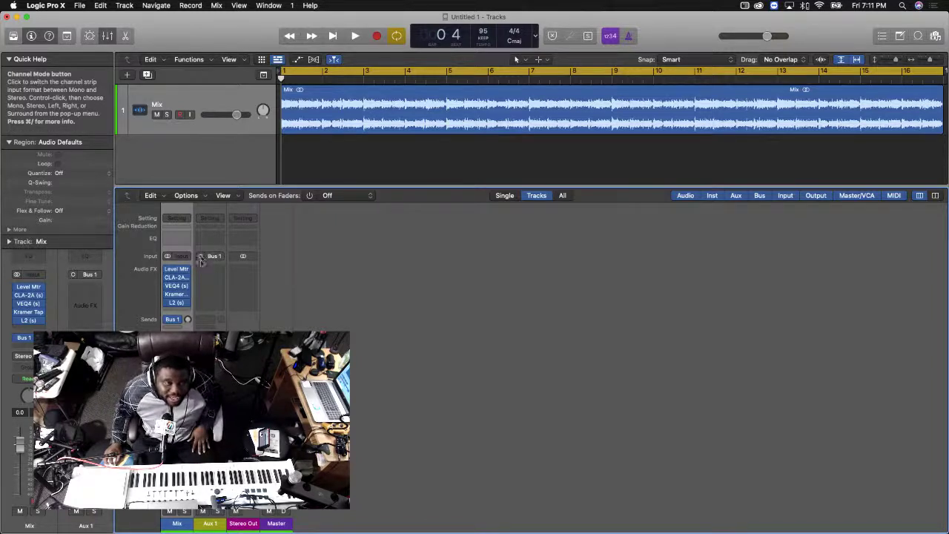
{"action": "left_click", "coordinate": [201, 255]}
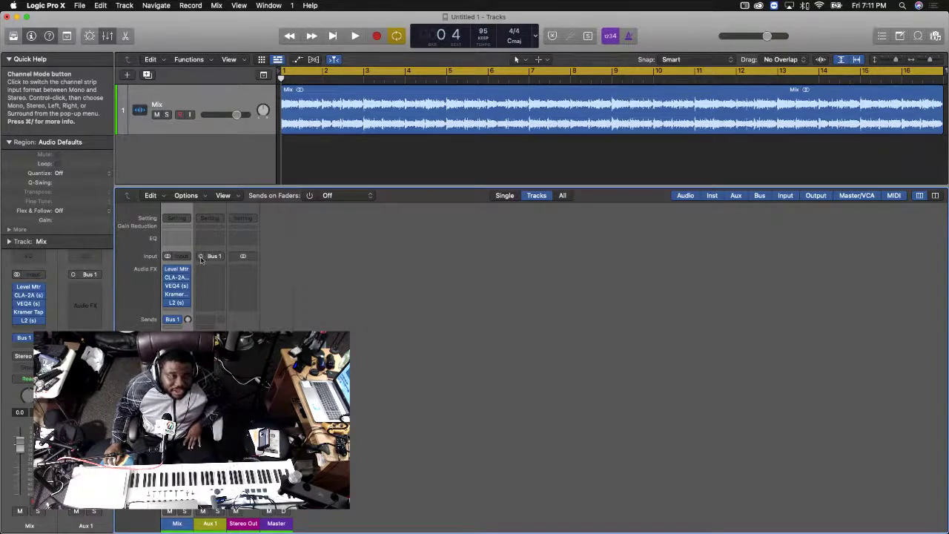
Insert the mono L1 limiter as the first audio effect on Aux 1
{"action": "left_click", "coordinate": [206, 268]}
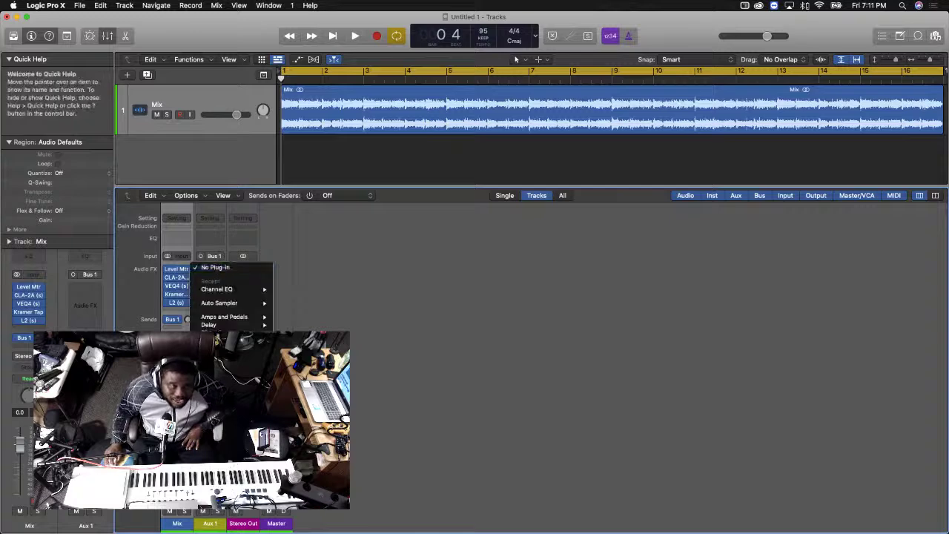
{"action": "mouse_move", "coordinate": [355, 481]}
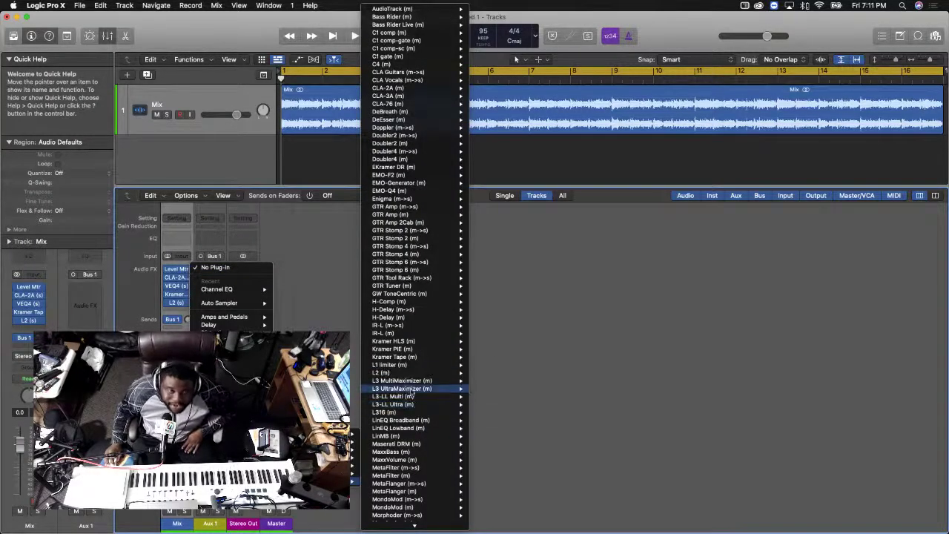
{"action": "mouse_move", "coordinate": [412, 365]}
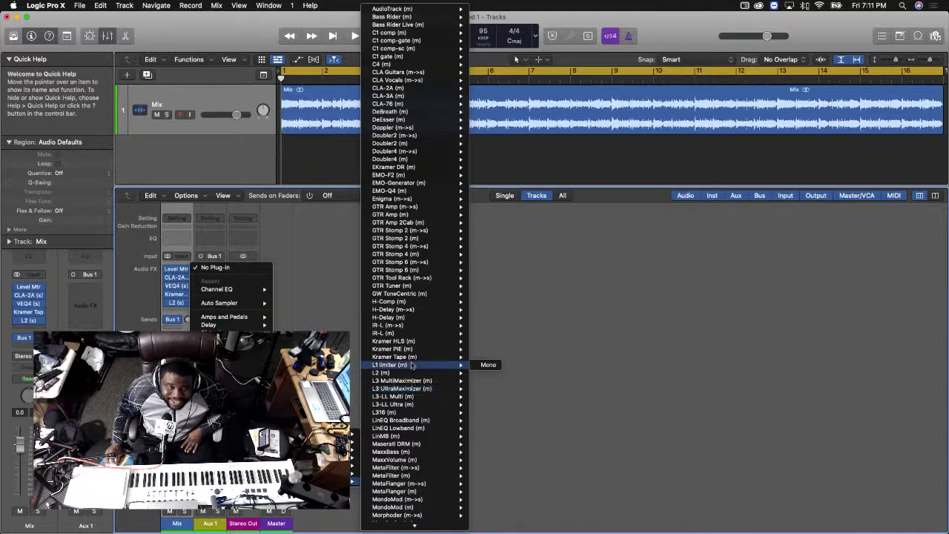
{"action": "left_click", "coordinate": [481, 365]}
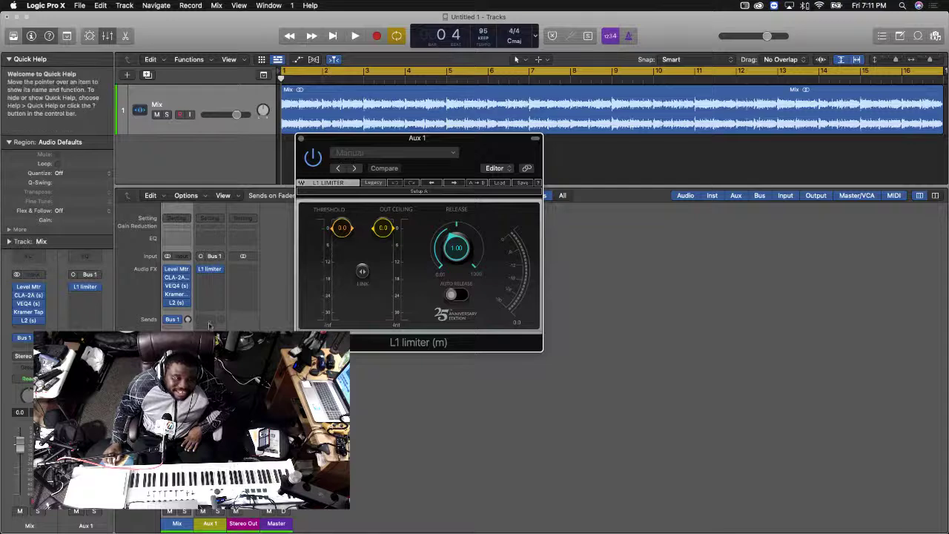
Play the mix and raise the Bus 1 send level on the Mix channel
{"action": "left_click_drag", "start_coordinate": [187, 320], "coordinate": [187, 317]}
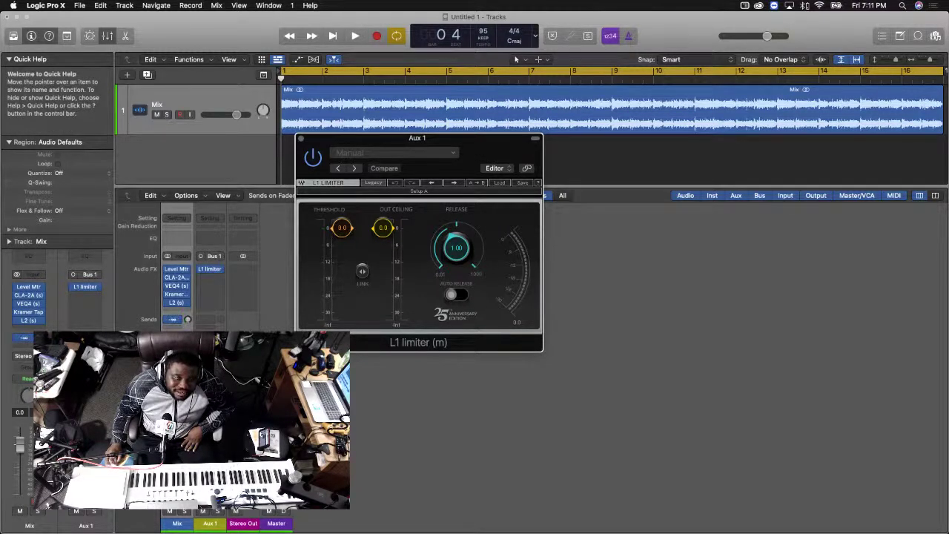
{"action": "key", "text": "space"}
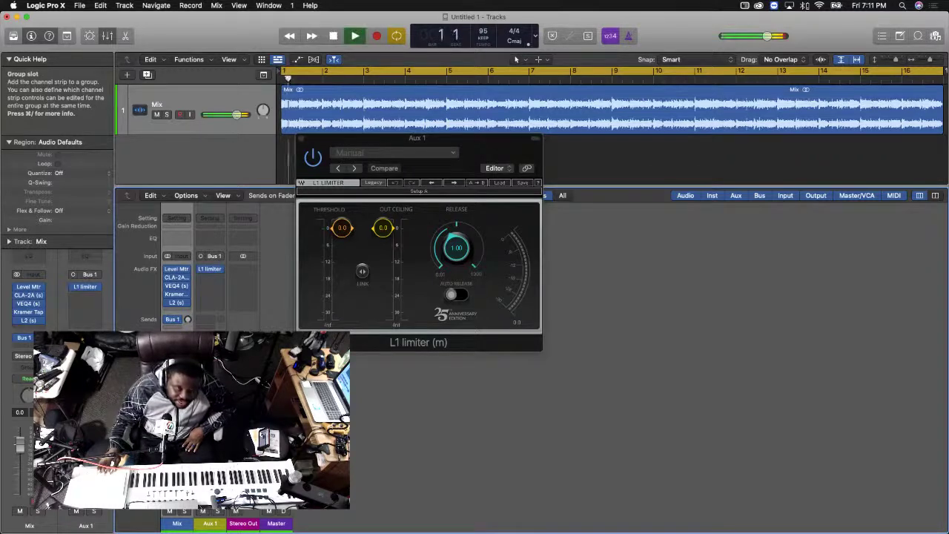
{"action": "left_click_drag", "start_coordinate": [187, 320], "coordinate": [187, 312]}
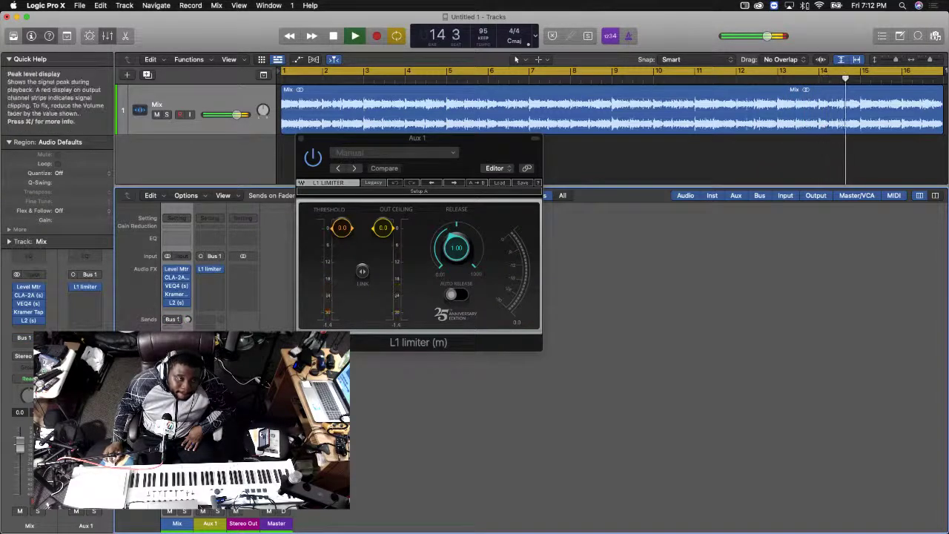
Check the L2 window on the Mix channel, close it, and switch the L1 limiter to its Legacy interface
{"action": "left_click", "coordinate": [179, 303]}
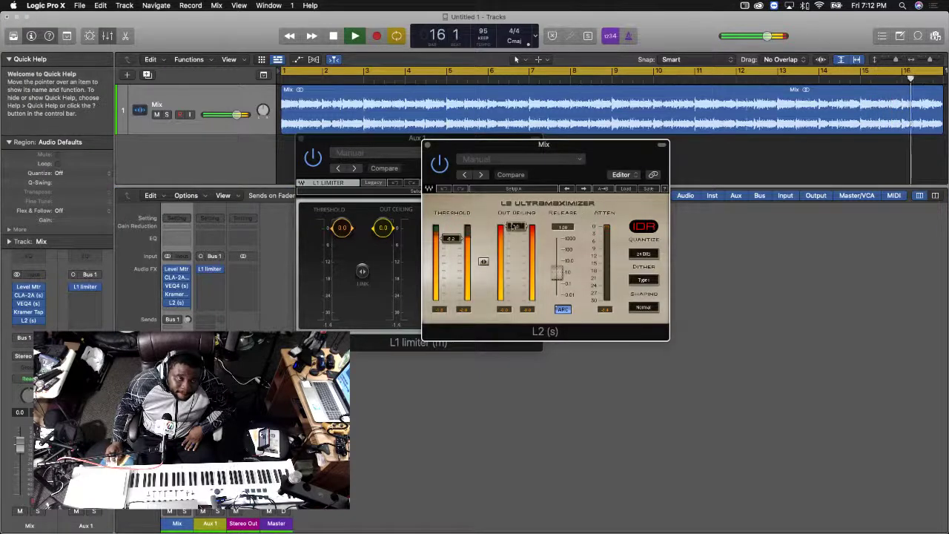
{"action": "left_click", "coordinate": [428, 146]}
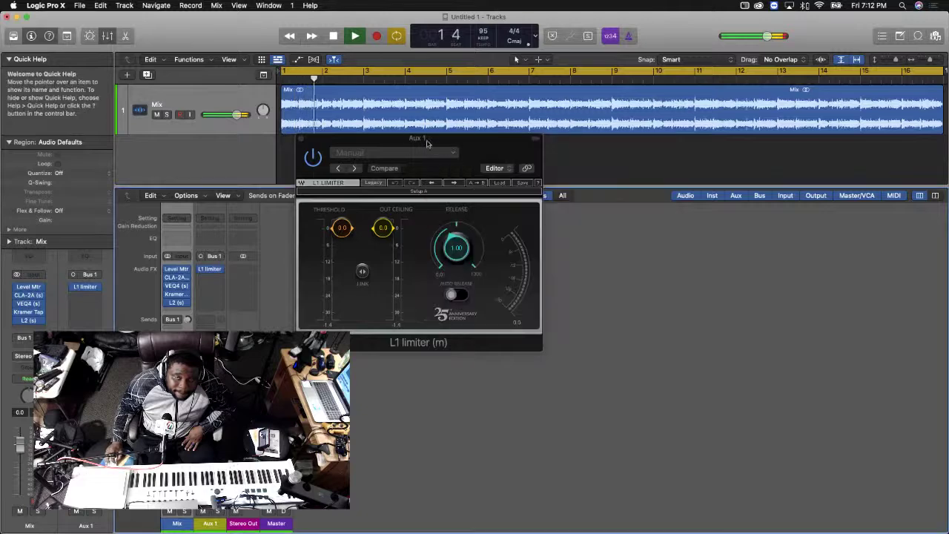
{"action": "left_click", "coordinate": [383, 227]}
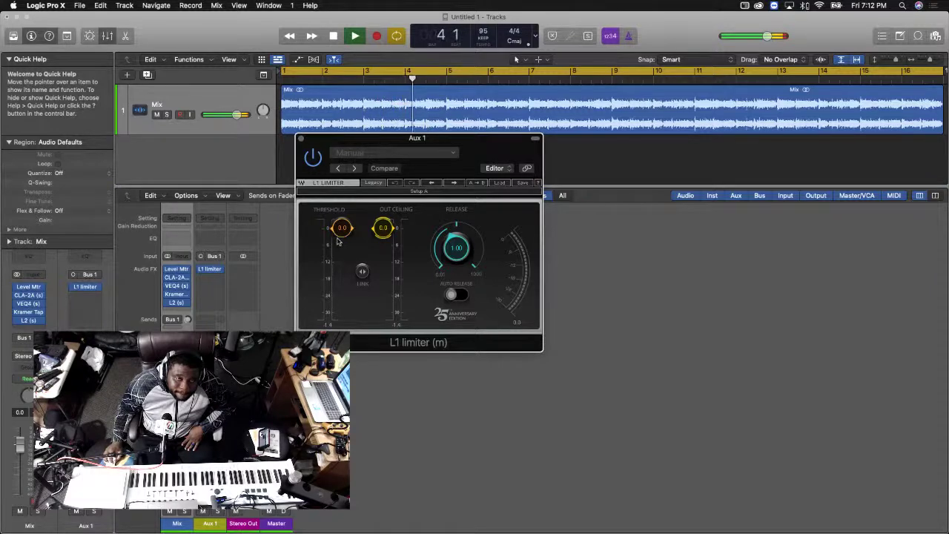
{"action": "left_click", "coordinate": [374, 183]}
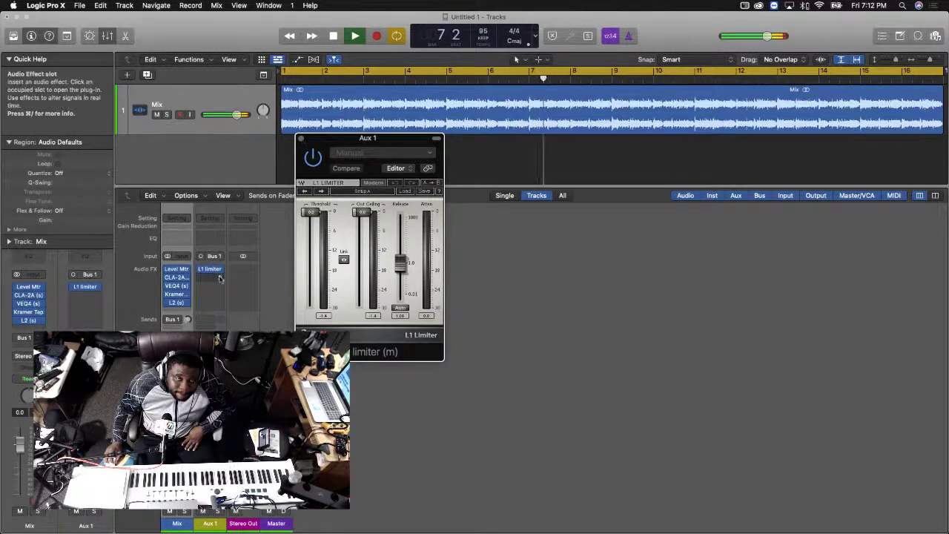
Toggle the Mix channel's Bus 1 send to compare the sound, stopping playback in between
{"action": "left_click", "coordinate": [166, 319]}
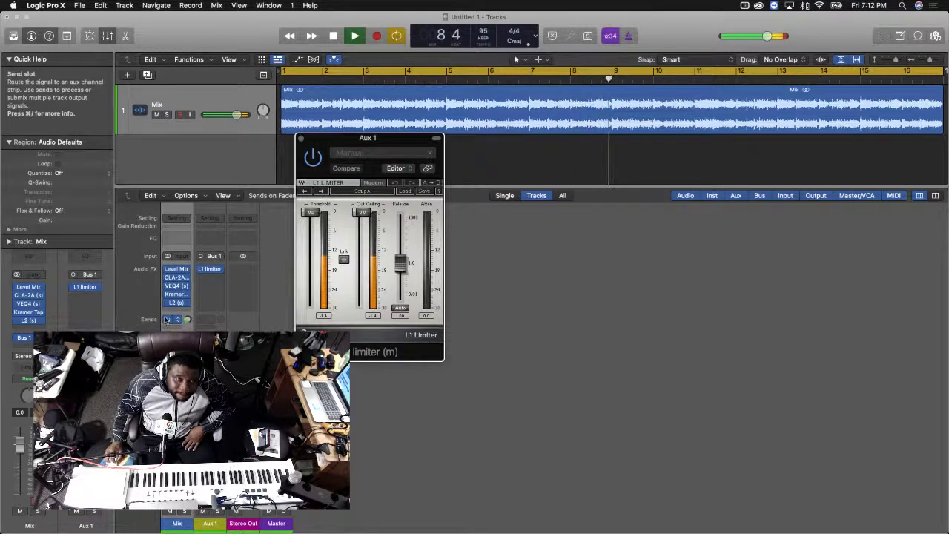
{"action": "key", "text": "space"}
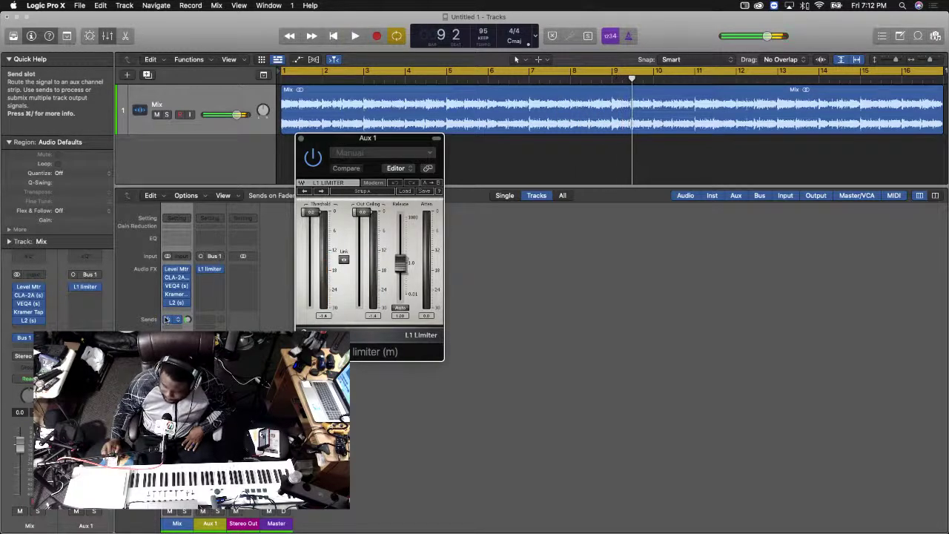
{"action": "left_click", "coordinate": [166, 319]}
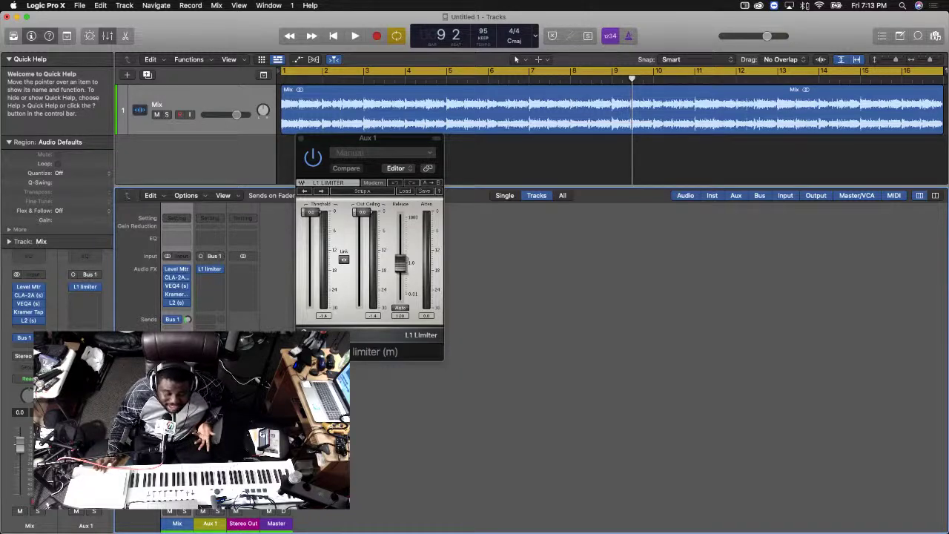
Replay the mix from the start, solo the Aux 1 channel for listening, and stop playback
{"action": "key", "text": "Return"}
{"action": "key", "text": "space"}
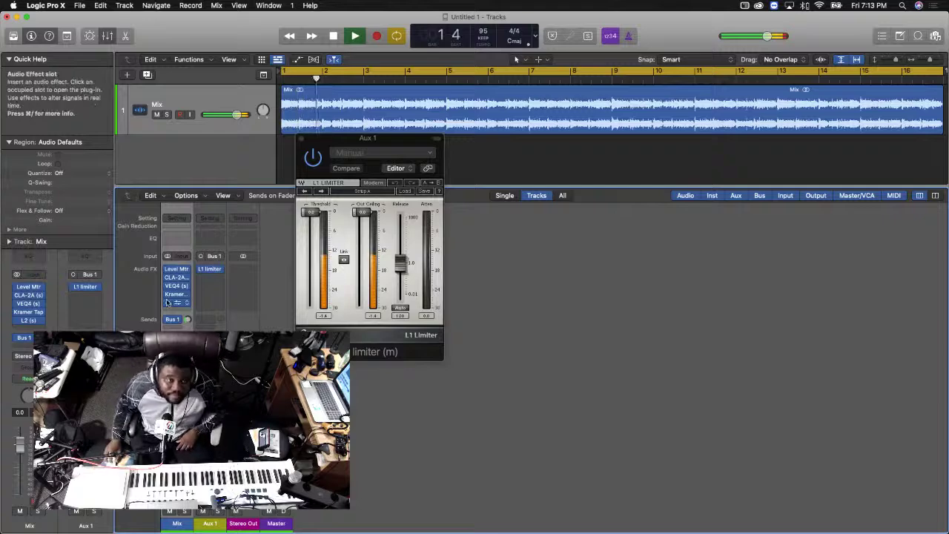
{"action": "left_click", "coordinate": [218, 511]}
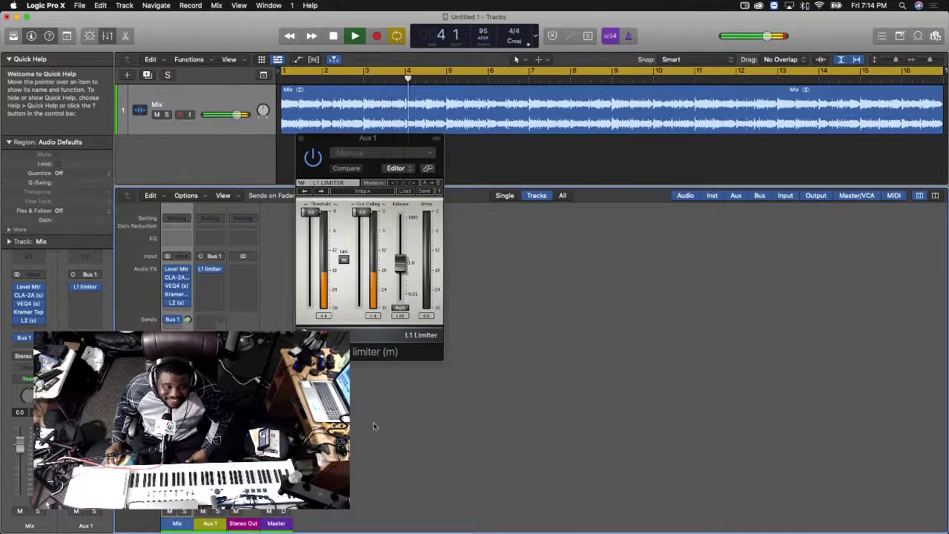
{"action": "key", "text": "space"}
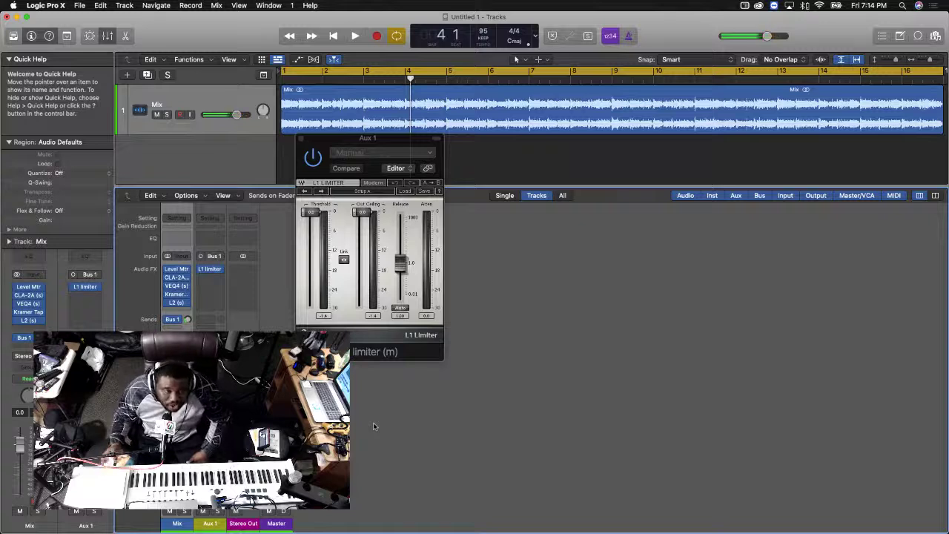
Replace the L2 plug-in on the Mix channel with the stereo Waves L3-LL Multi (s)
{"action": "left_click", "coordinate": [182, 304]}
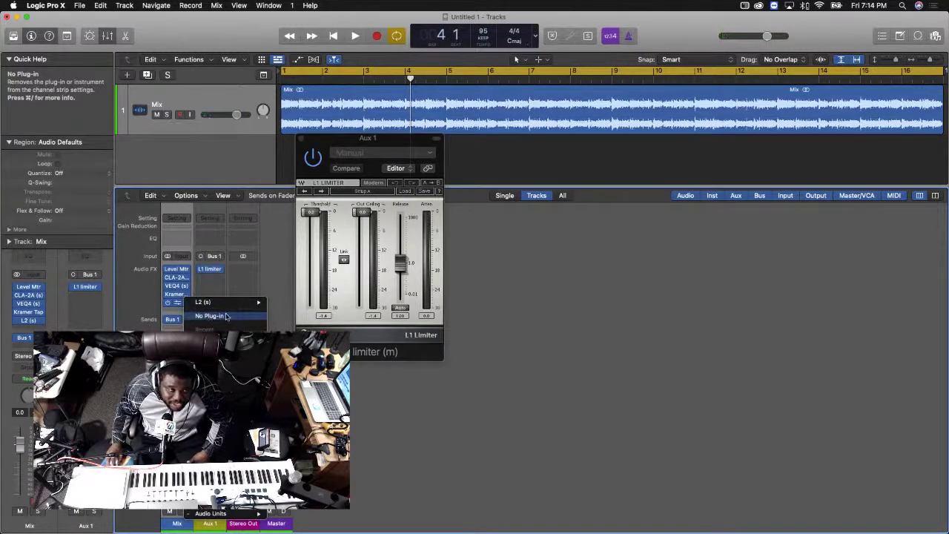
{"action": "left_click", "coordinate": [227, 316]}
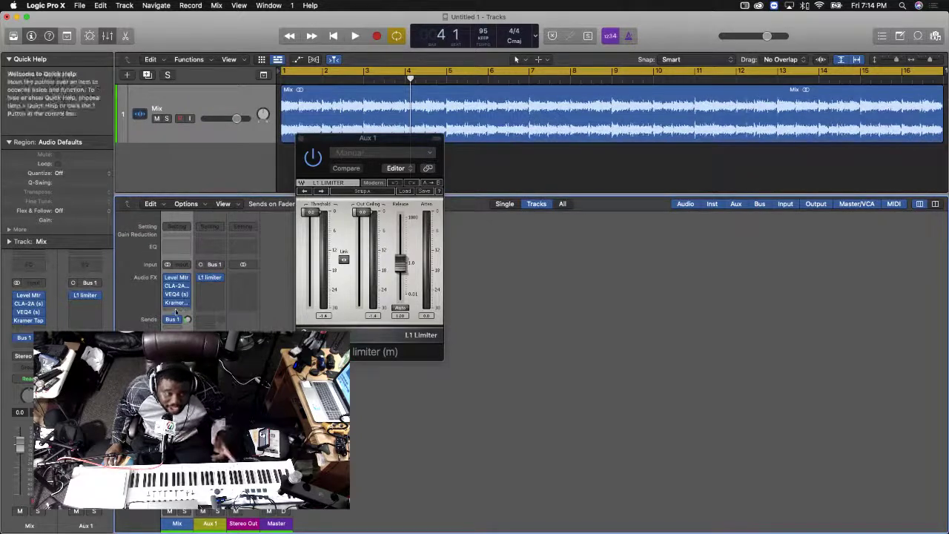
{"action": "left_click", "coordinate": [178, 303]}
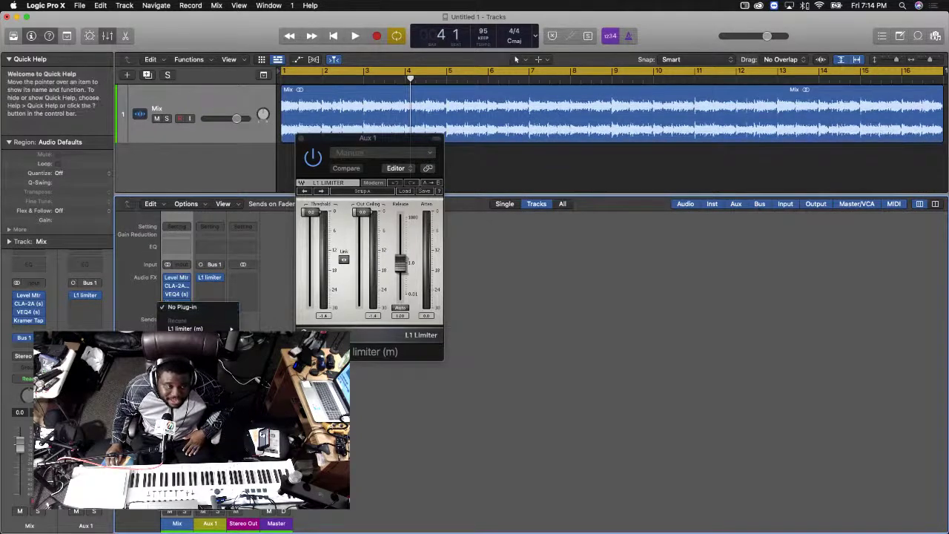
{"action": "mouse_move", "coordinate": [282, 524]}
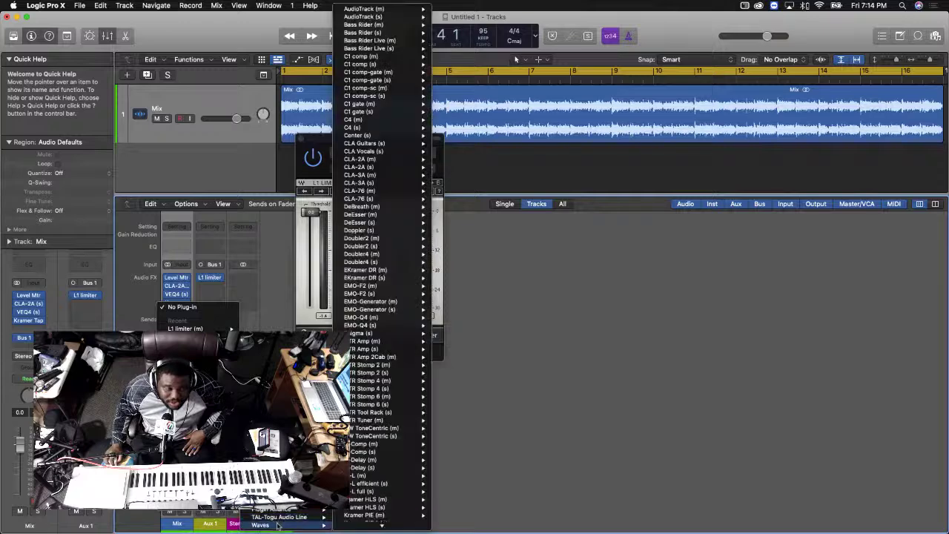
{"action": "mouse_move", "coordinate": [399, 512]}
{"action": "scroll", "coordinate": [393, 482], "scroll_direction": "down", "scroll_amount": 15}
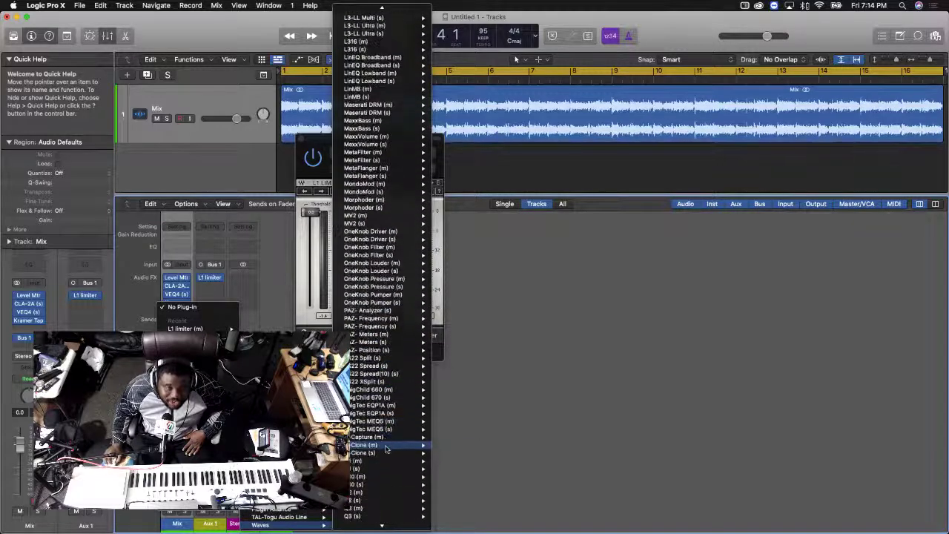
{"action": "scroll", "coordinate": [385, 448], "scroll_direction": "up", "scroll_amount": 10}
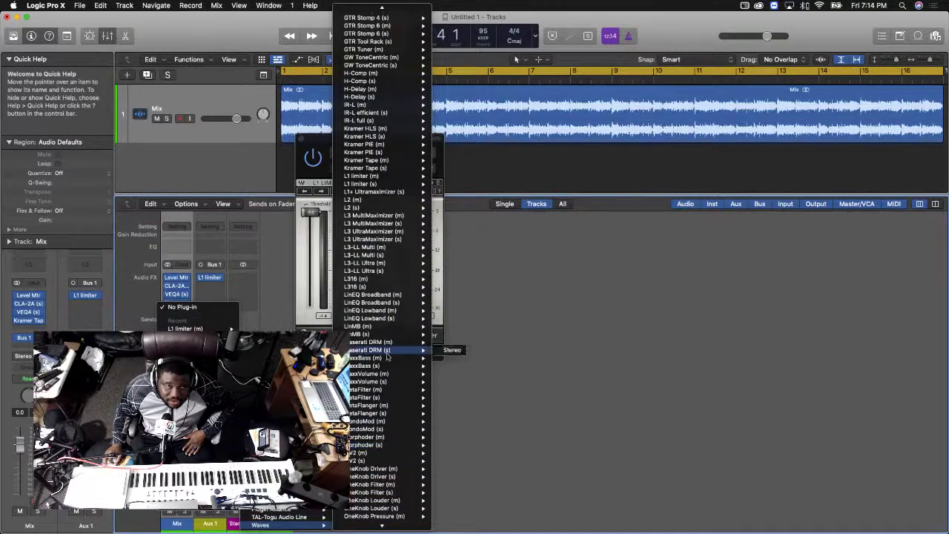
{"action": "mouse_move", "coordinate": [385, 256]}
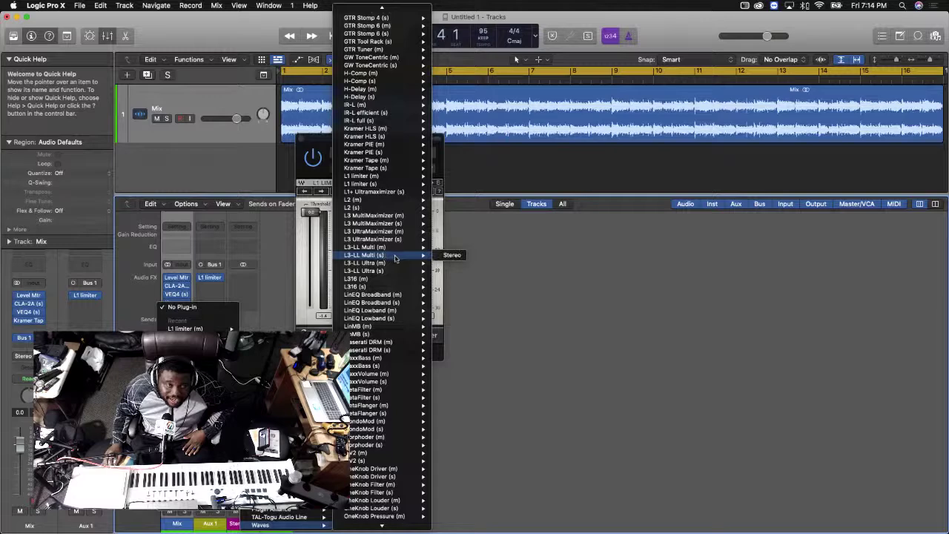
{"action": "left_click", "coordinate": [452, 255]}
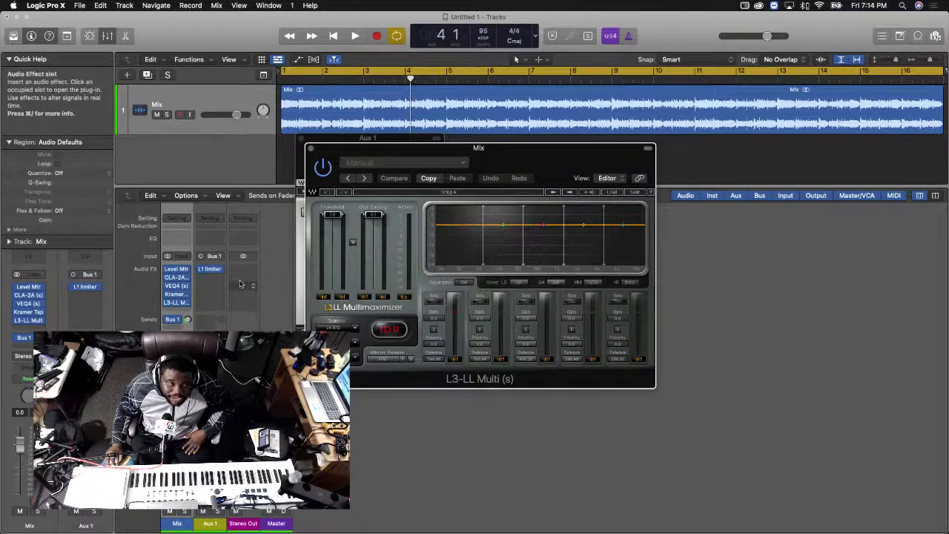
Play the mix from the start and lower the L3-LL Multi threshold on the Mix channel during playback
{"action": "key", "text": "Return"}
{"action": "key", "text": "space"}
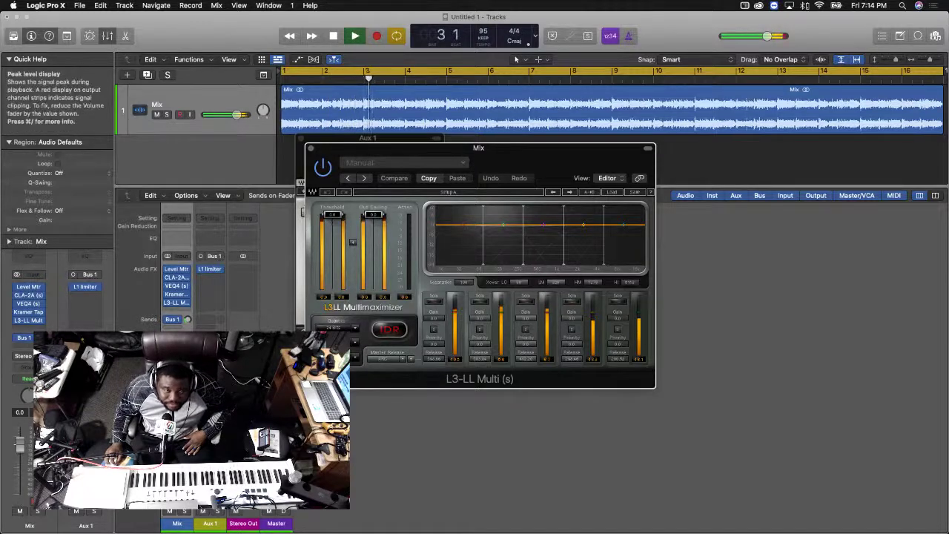
{"action": "key", "text": "space"}
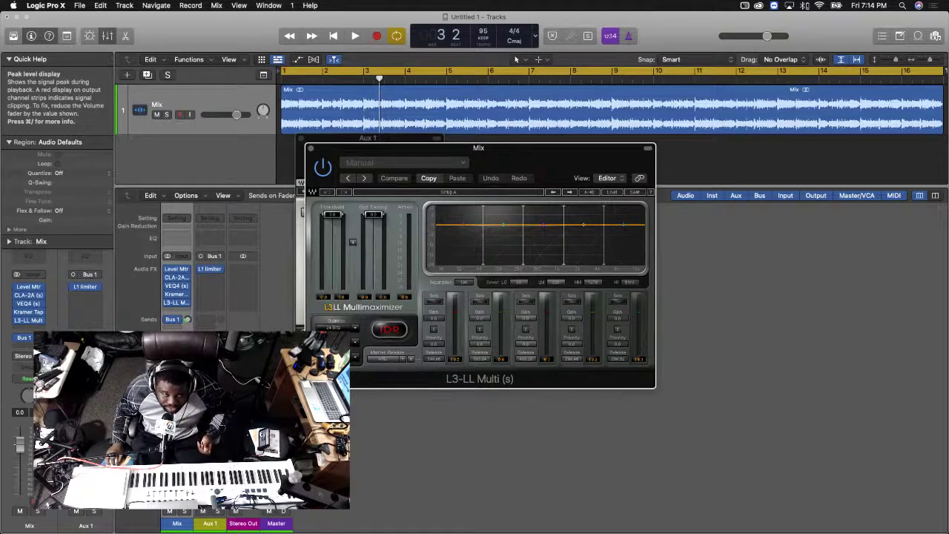
{"action": "key", "text": "Return"}
{"action": "key", "text": "space"}
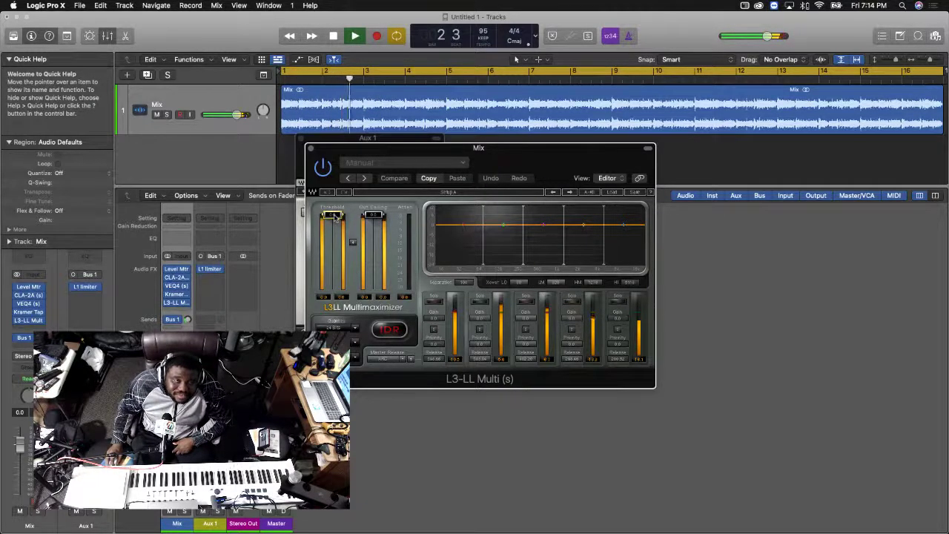
{"action": "mouse_move", "coordinate": [334, 215]}
{"action": "left_mouse_down"}
{"action": "mouse_move", "coordinate": [330, 275]}
{"action": "mouse_move", "coordinate": [332, 227]}
{"action": "left_mouse_up"}
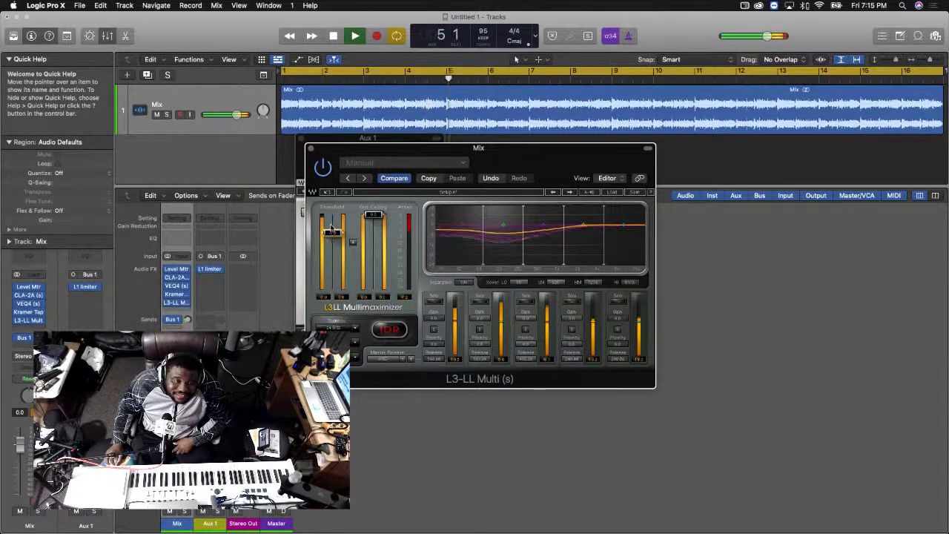
Lower the CLA-2A gain on the Mix channel and set the channel's volume fader to -2.0 dB
{"action": "left_click", "coordinate": [176, 278]}
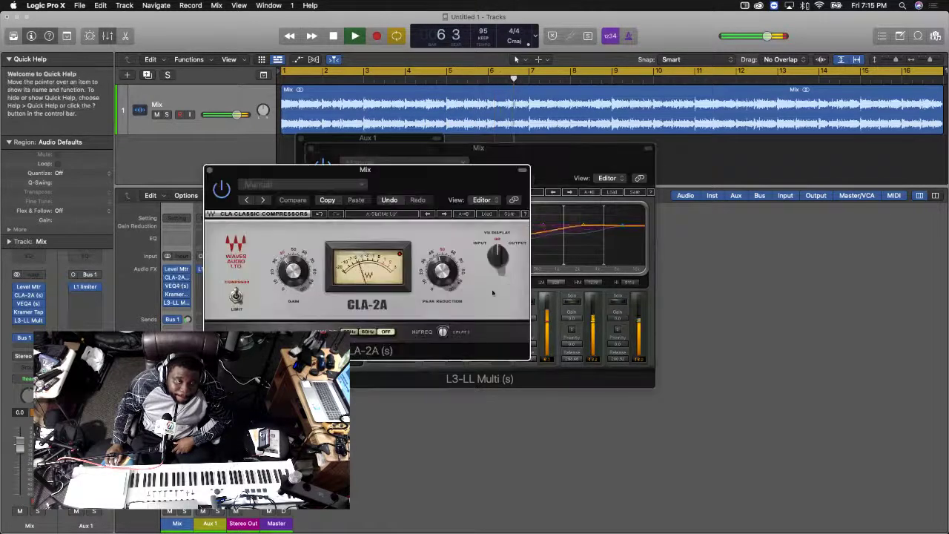
{"action": "left_click_drag", "start_coordinate": [295, 274], "coordinate": [297, 305]}
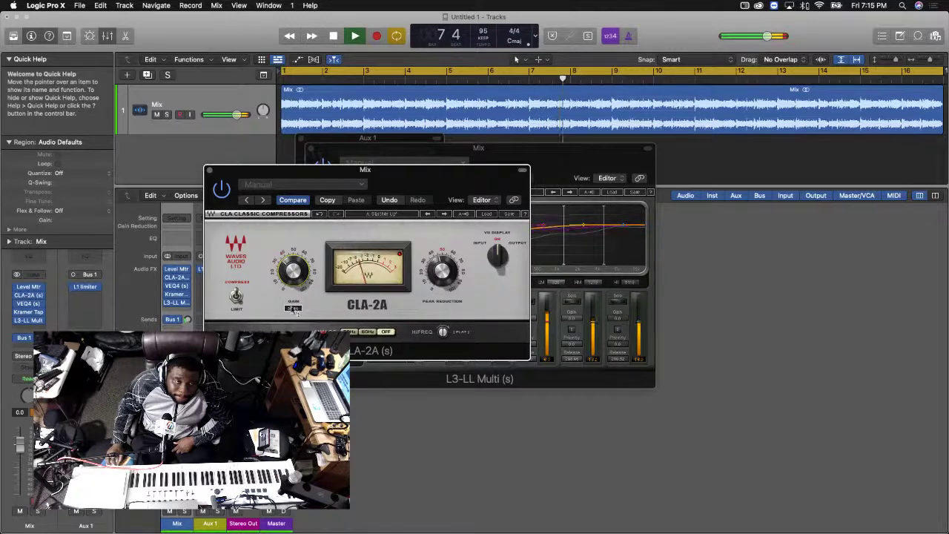
{"action": "left_click", "coordinate": [209, 170]}
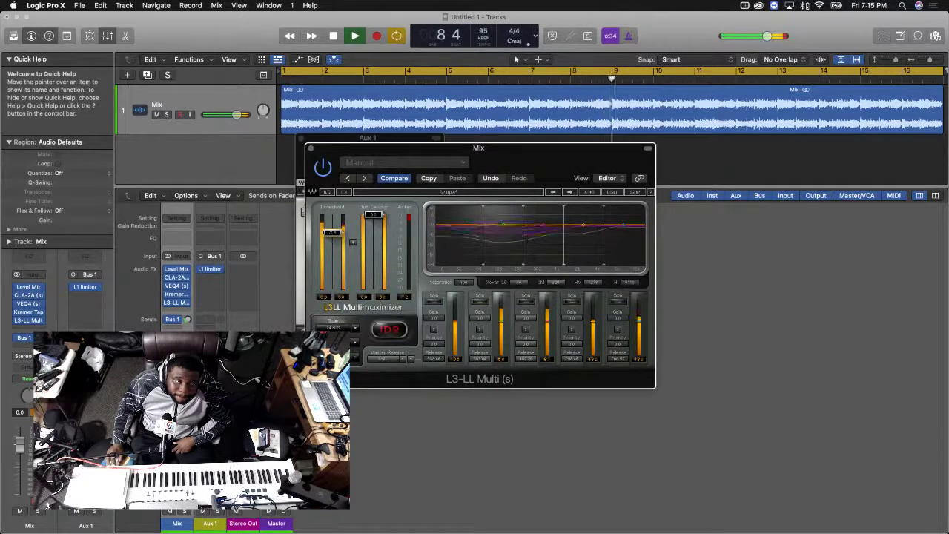
{"action": "left_click_drag", "start_coordinate": [20, 443], "coordinate": [20, 449]}
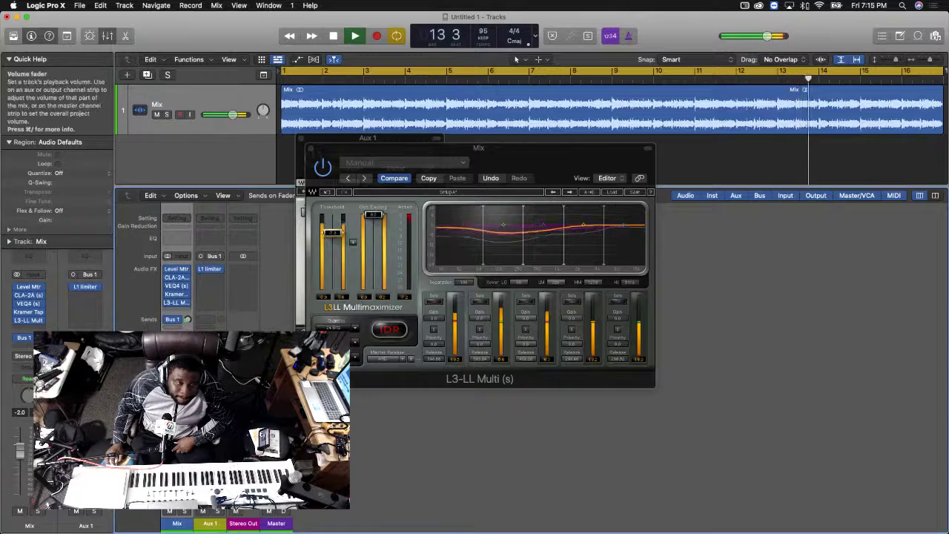
Lower the L3-LL Multi threshold further while replaying the mix from the beginning
{"action": "mouse_move", "coordinate": [187, 319]}
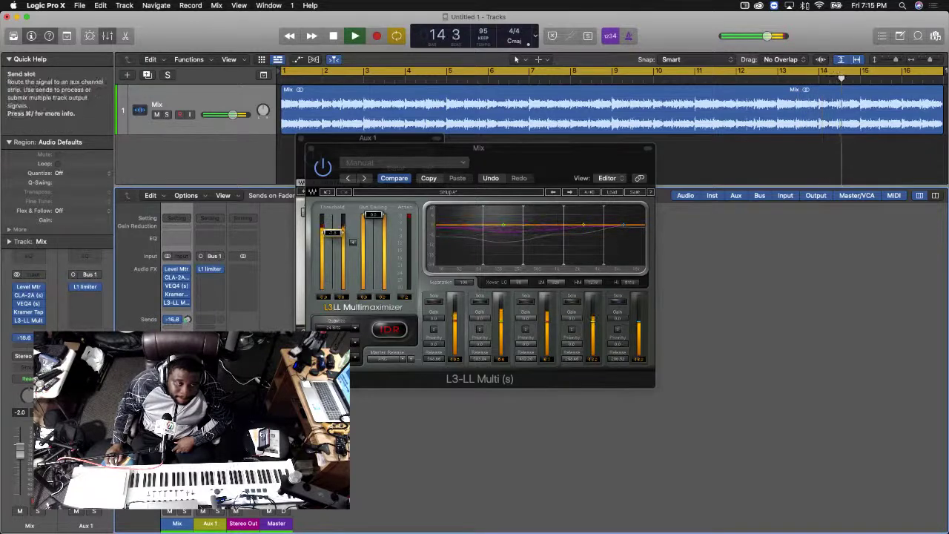
{"action": "left_click", "coordinate": [338, 237]}
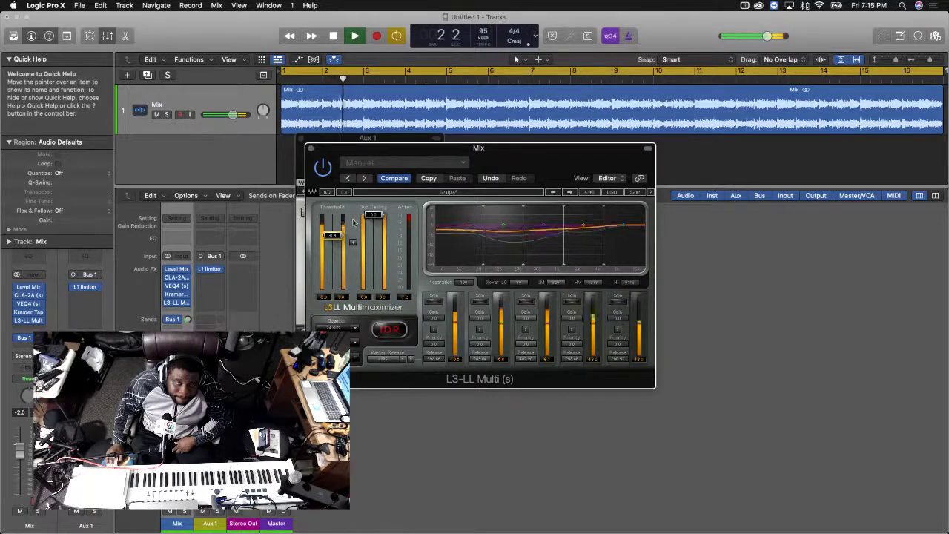
{"action": "key", "text": "Return"}
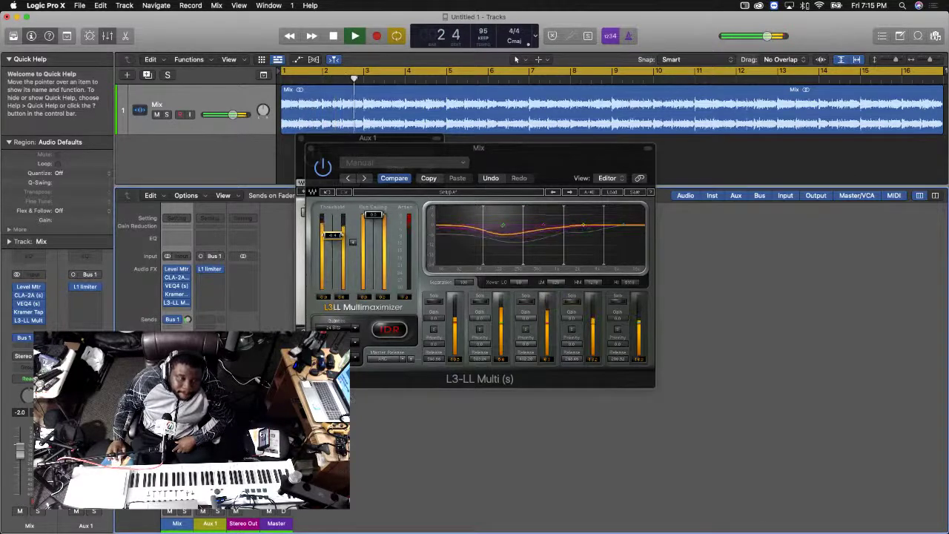
{"action": "mouse_move", "coordinate": [330, 237]}
{"action": "left_mouse_down"}
{"action": "mouse_move", "coordinate": [328, 254]}
{"action": "mouse_move", "coordinate": [331, 238]}
{"action": "left_mouse_up"}
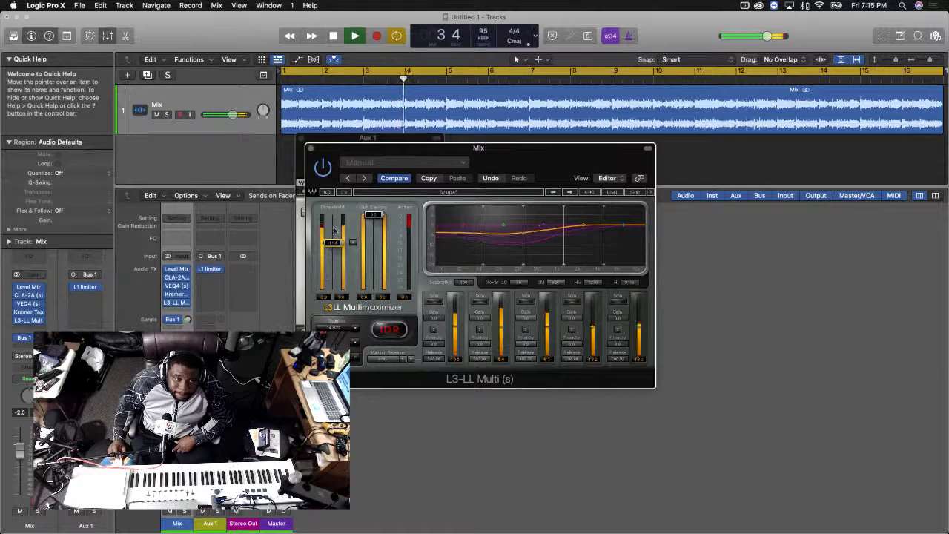
Raise the CLA-2A gain slightly, close its window, and replay the mix from the start to check the limiting
{"action": "left_click", "coordinate": [178, 277]}
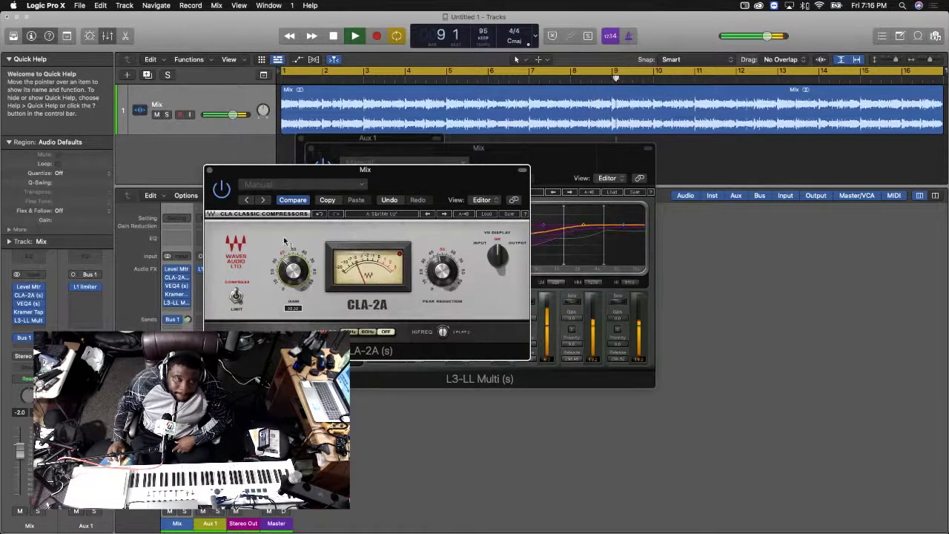
{"action": "left_click_drag", "start_coordinate": [284, 246], "coordinate": [282, 229]}
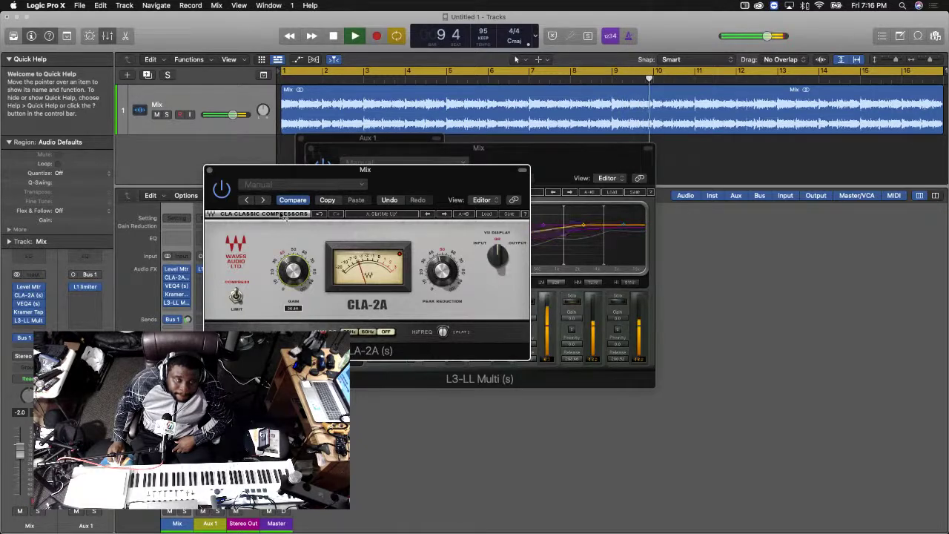
{"action": "left_click", "coordinate": [209, 170]}
{"action": "key", "text": "Return"}
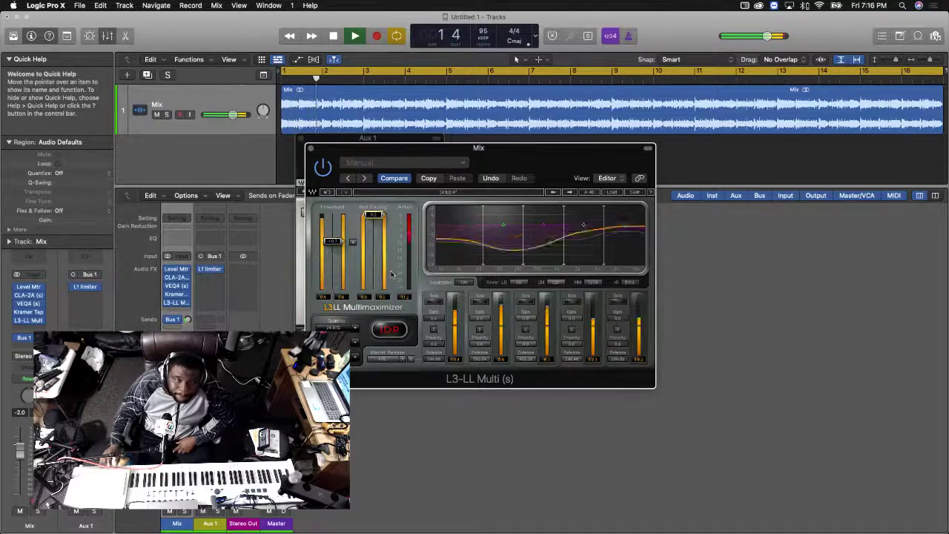
{"action": "key", "text": "space"}
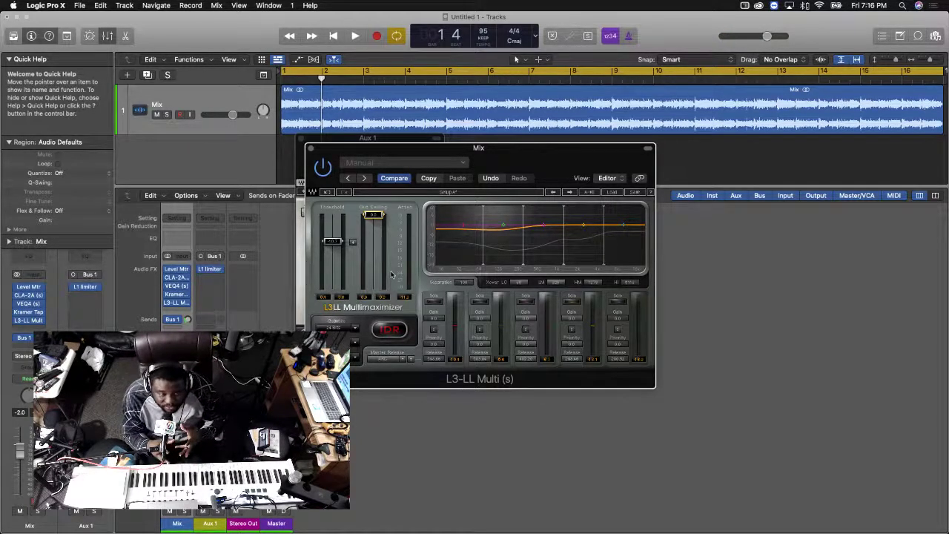
{"action": "key", "text": "space"}
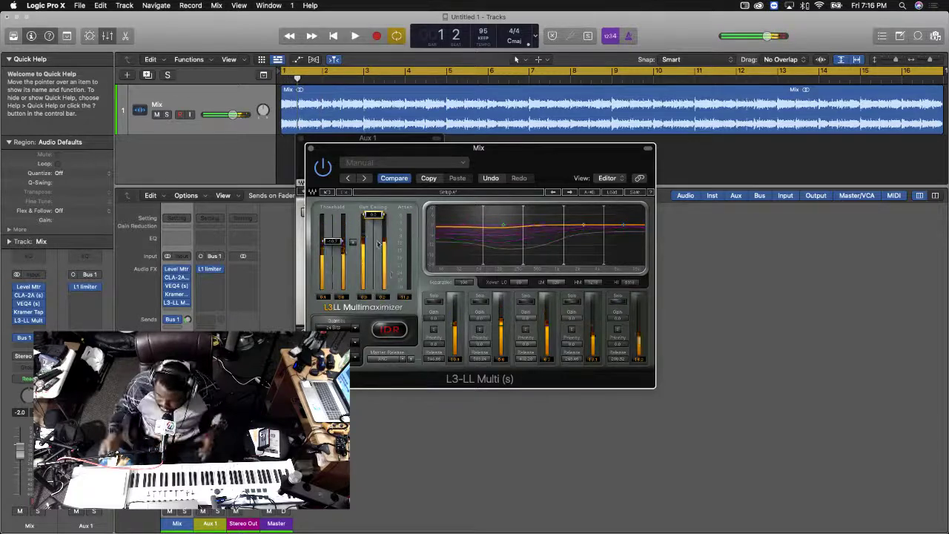
Close the untitled project without saving, along with its plug-in windows, and close the Desktop Finder window
{"action": "left_click", "coordinate": [7, 16]}
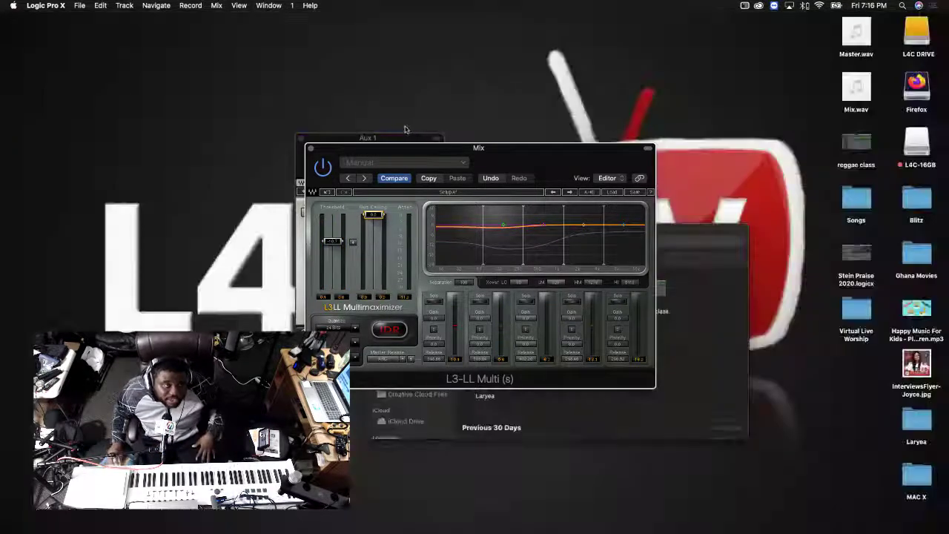
{"action": "left_click", "coordinate": [310, 149]}
{"action": "left_click", "coordinate": [301, 139]}
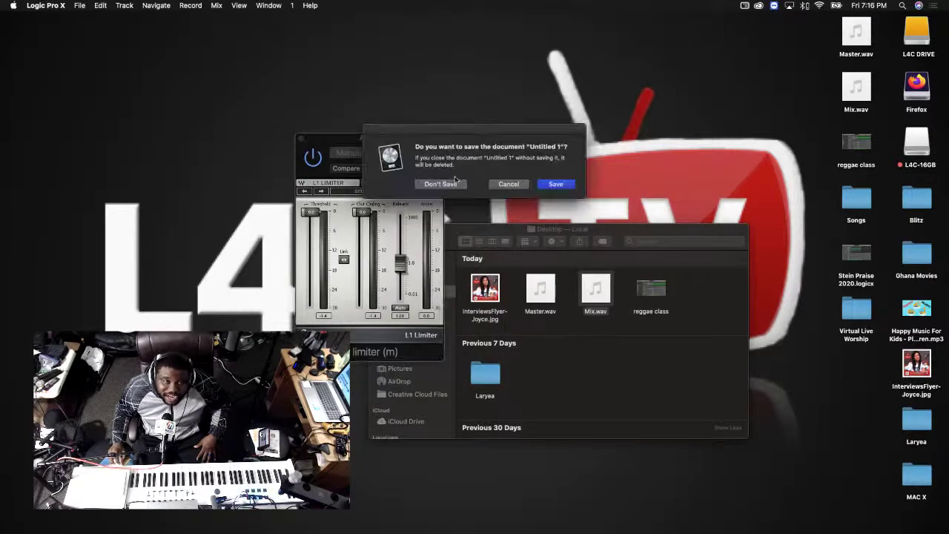
{"action": "left_click", "coordinate": [436, 185]}
{"action": "left_click_drag", "start_coordinate": [600, 233], "coordinate": [317, 228]}
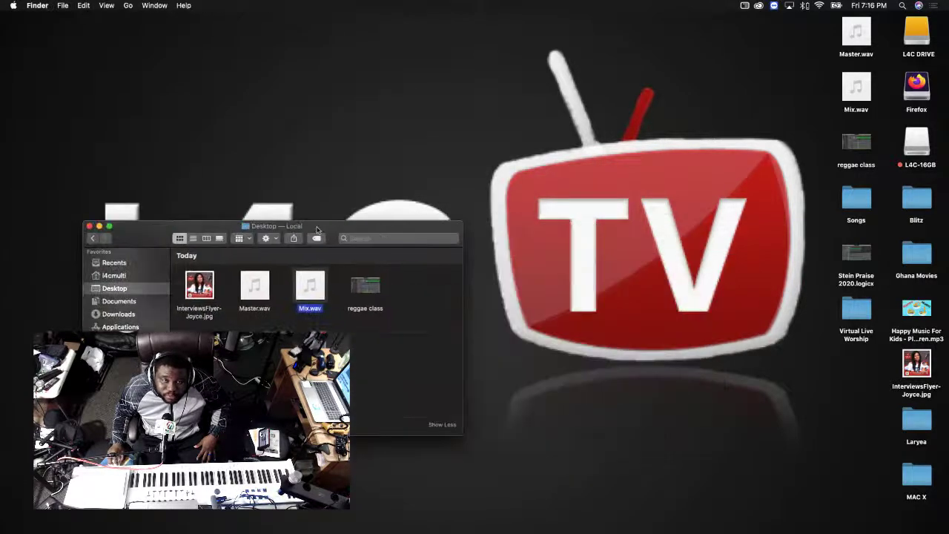
{"action": "left_click", "coordinate": [89, 226]}
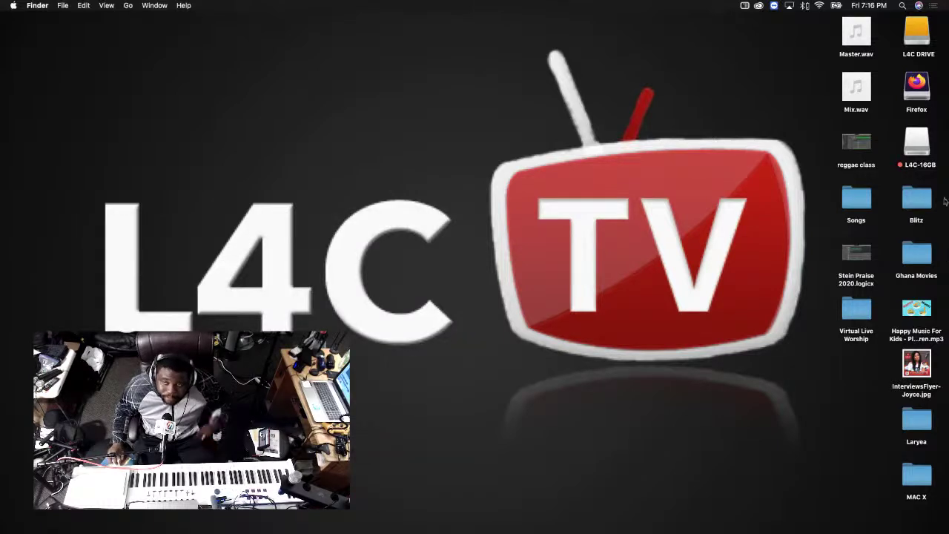
Bring up the choice of applications for opening Mix.wav from the desktop
{"action": "right_click", "coordinate": [869, 83]}
{"action": "mouse_move", "coordinate": [771, 95]}
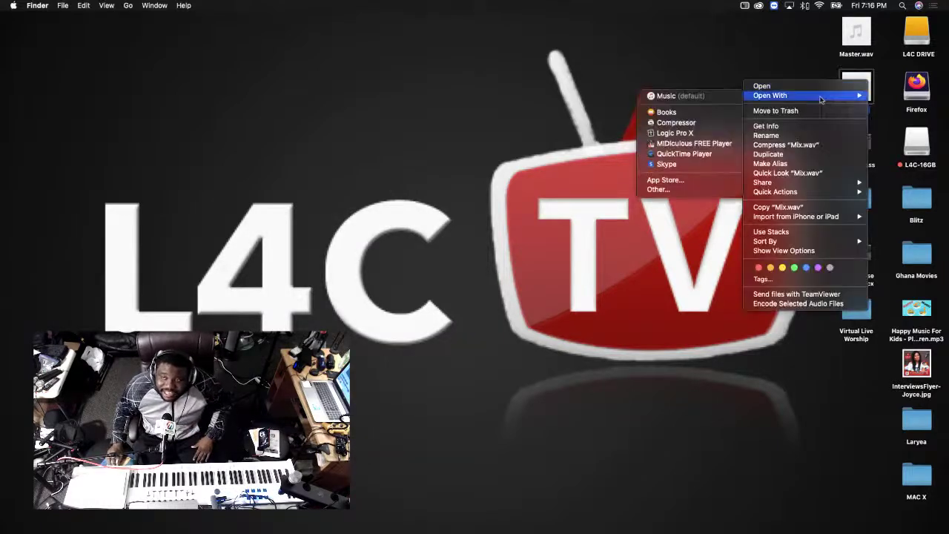